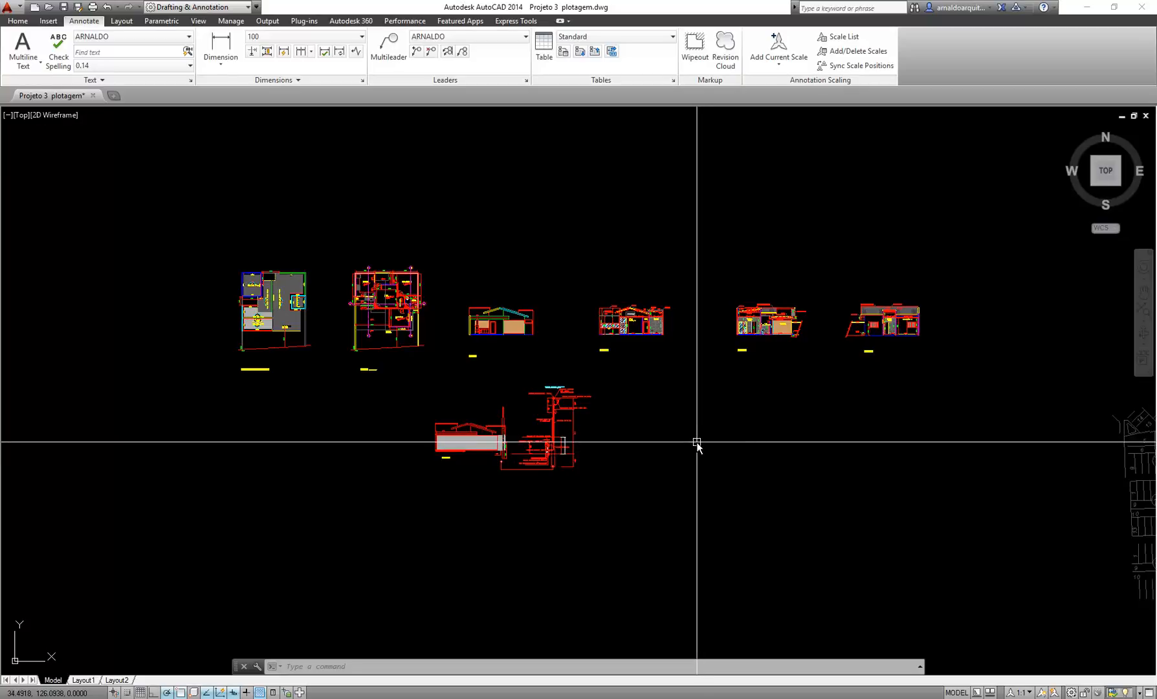
Review the list of available dimension styles, keeping 100 as the current style
{"action": "scroll", "coordinate": [379, 268], "scroll_direction": "up", "scroll_amount": 8}
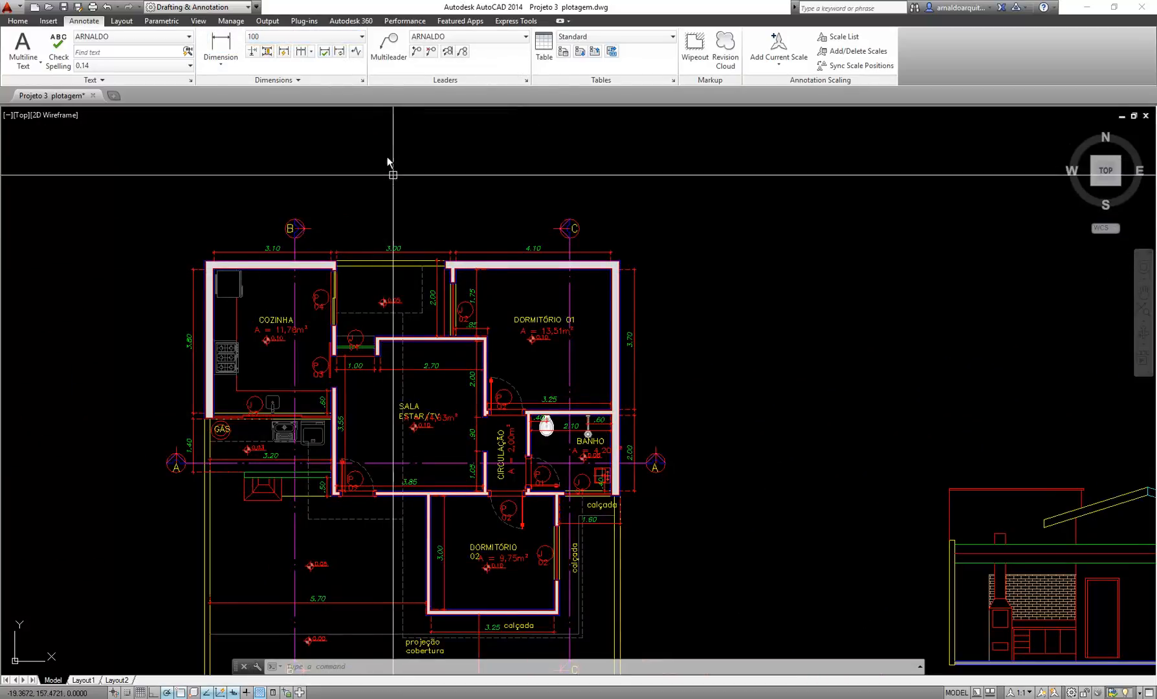
{"action": "left_click", "coordinate": [324, 36]}
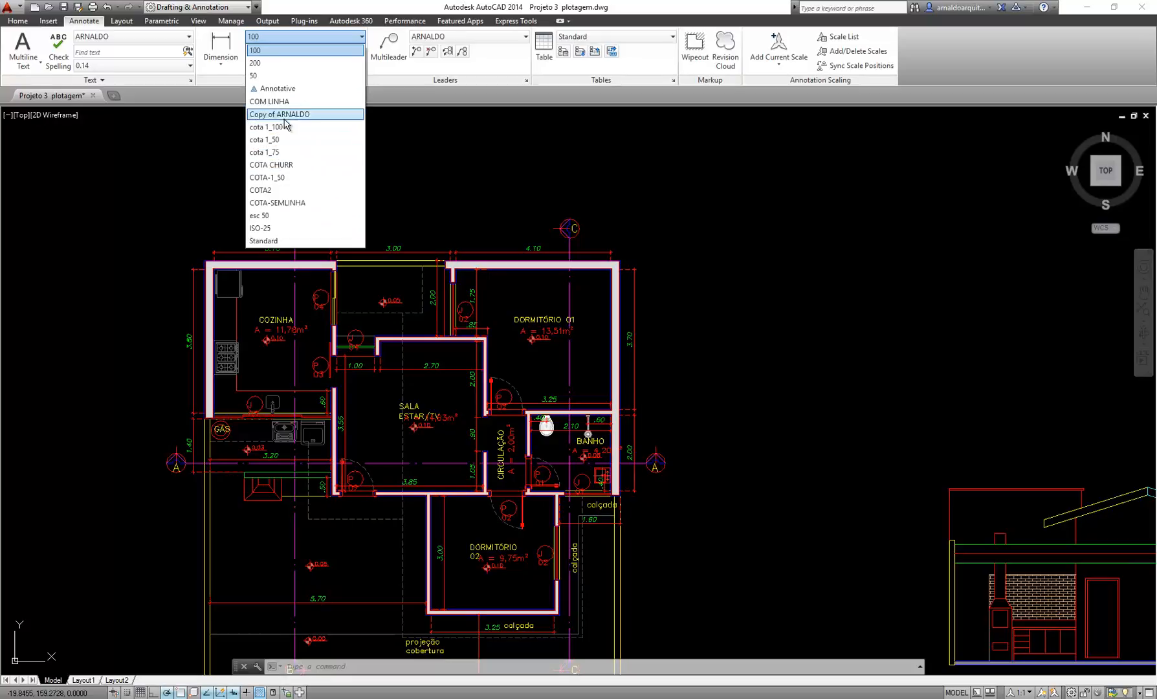
{"action": "left_click", "coordinate": [386, 71]}
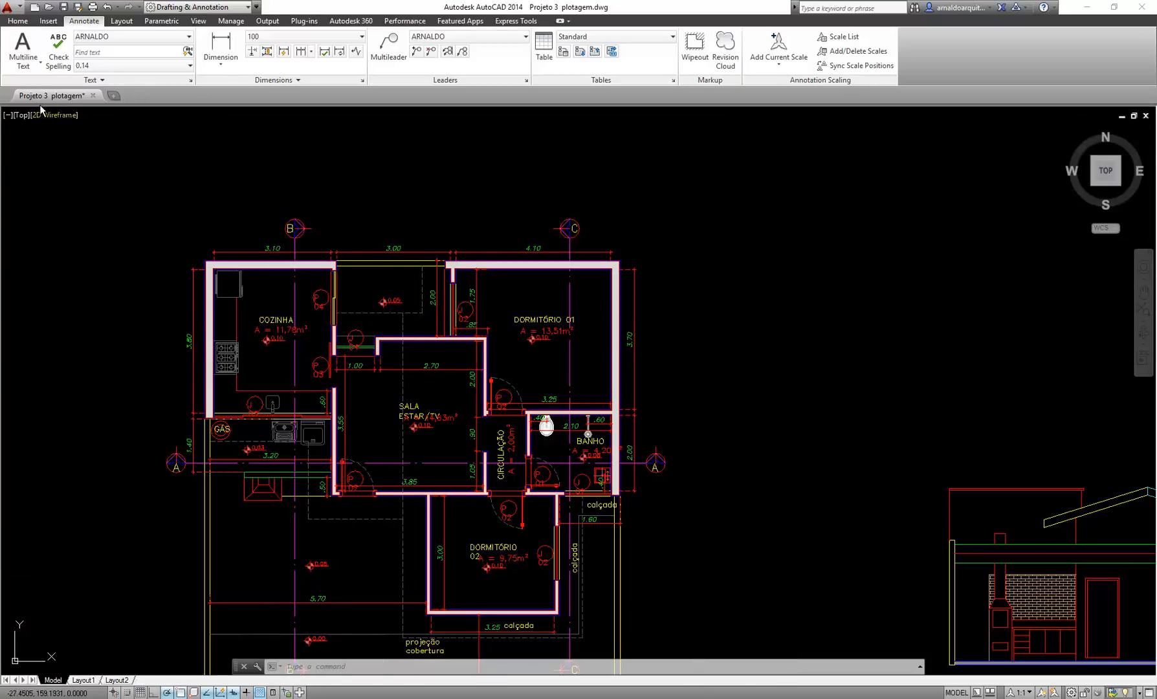
Examine the roof plan, floor plan, facade, sections and entry-post detail laid out in model space
{"action": "mouse_move", "coordinate": [43, 100]}
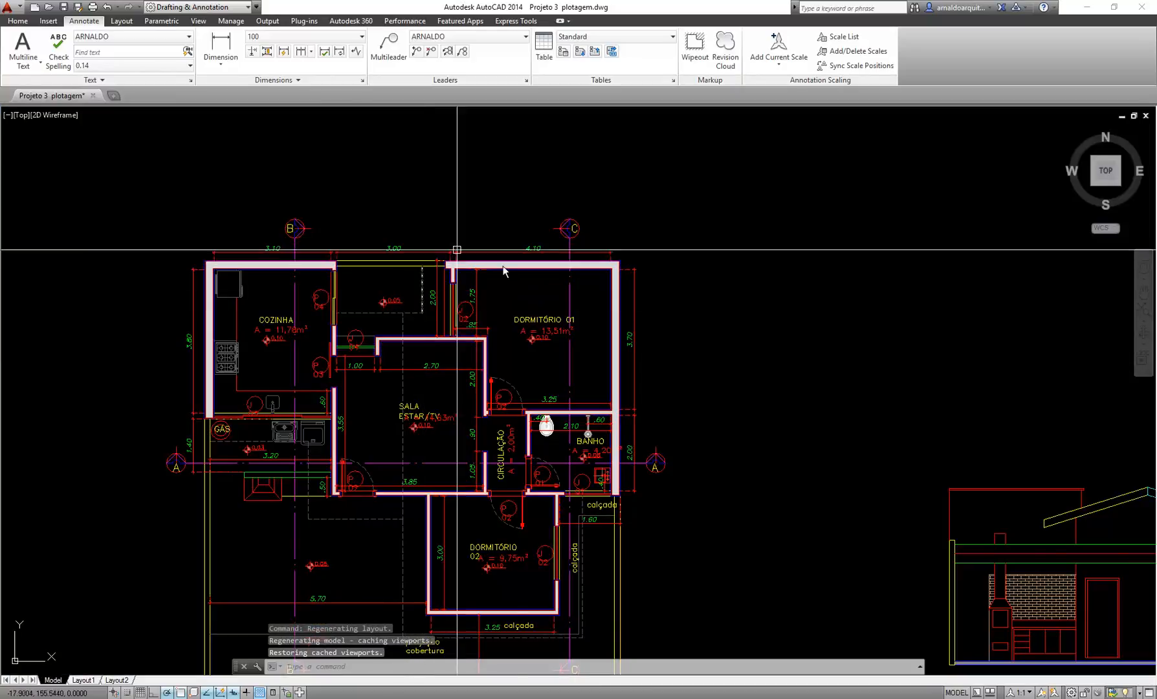
{"action": "scroll", "coordinate": [521, 323], "scroll_direction": "down", "scroll_amount": 5}
{"action": "middle_click_drag", "start_coordinate": [525, 331], "coordinate": [517, 224]}
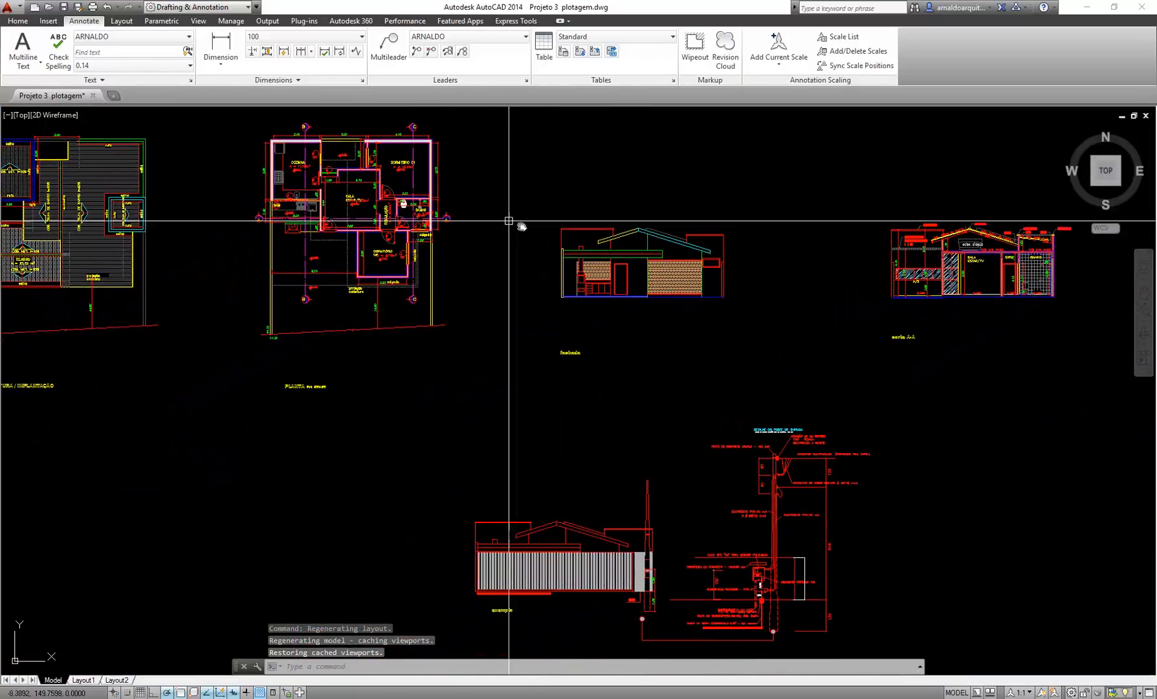
{"action": "scroll", "coordinate": [774, 344], "scroll_direction": "down", "scroll_amount": 3}
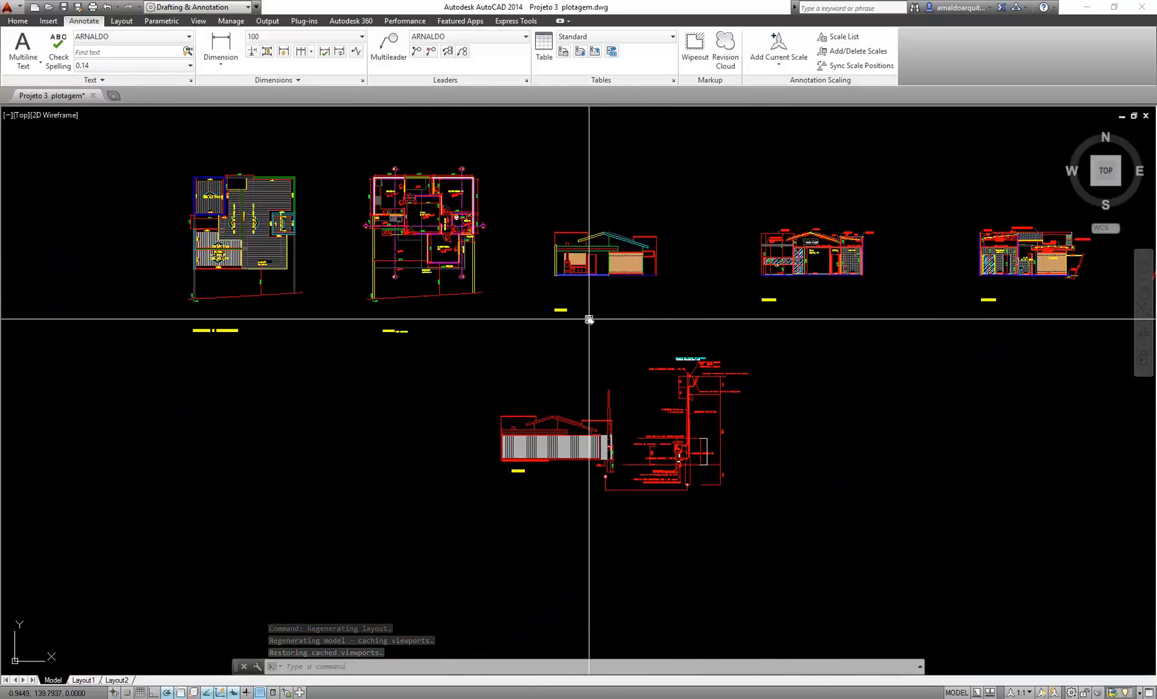
{"action": "scroll", "coordinate": [590, 317], "scroll_direction": "down", "scroll_amount": 4}
{"action": "scroll", "coordinate": [870, 248], "scroll_direction": "up", "scroll_amount": 2}
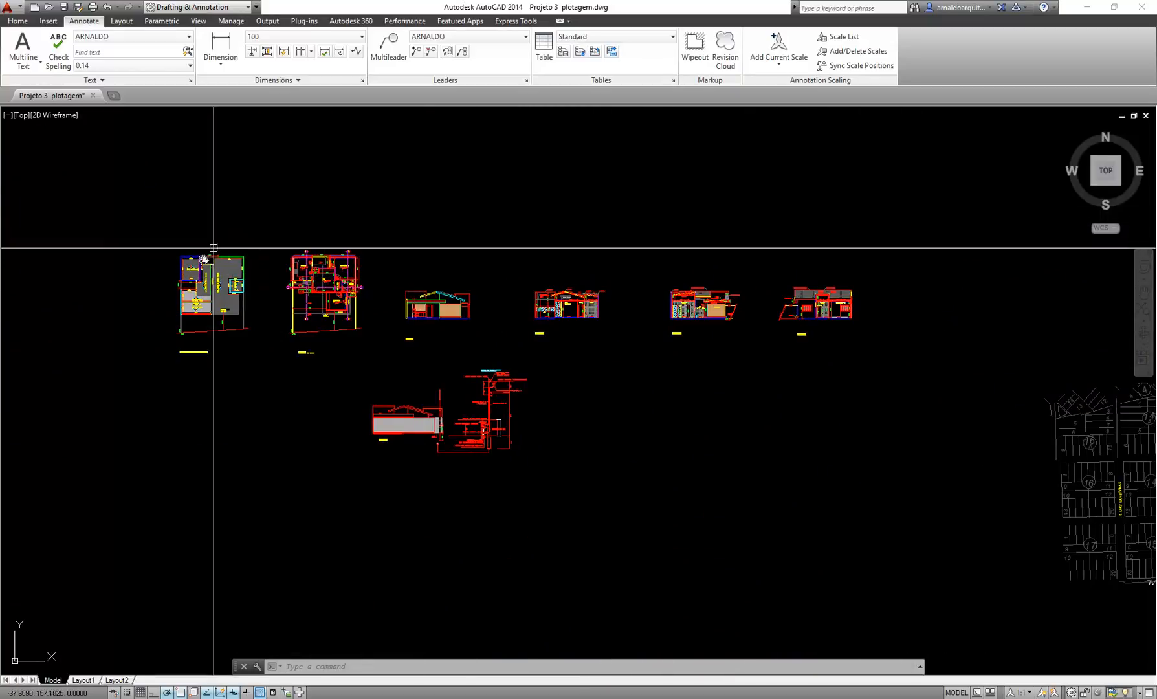
{"action": "scroll", "coordinate": [282, 335], "scroll_direction": "up", "scroll_amount": 6}
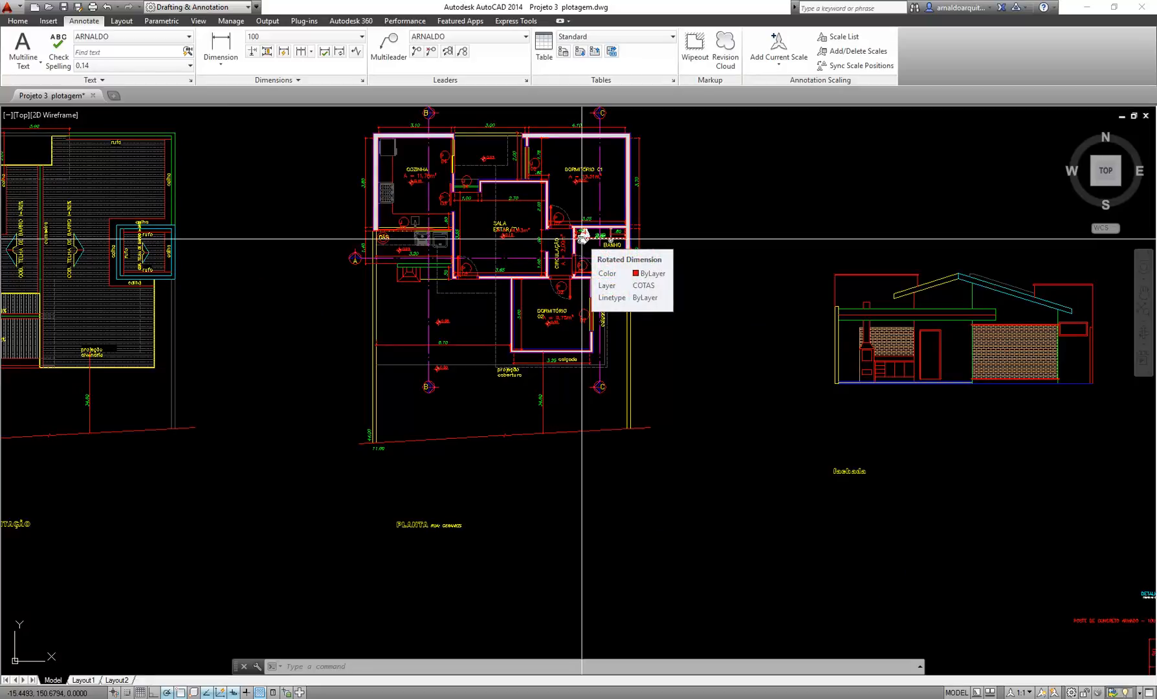
{"action": "scroll", "coordinate": [621, 234], "scroll_direction": "down", "scroll_amount": 4}
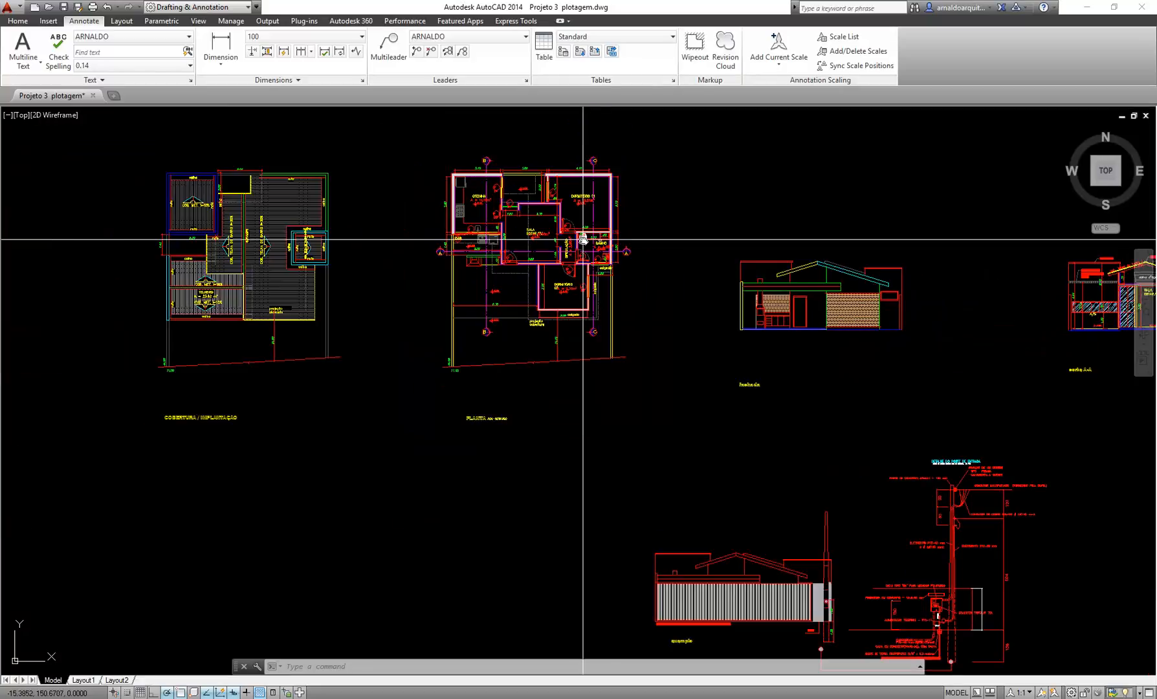
{"action": "scroll", "coordinate": [710, 242], "scroll_direction": "down", "scroll_amount": 3}
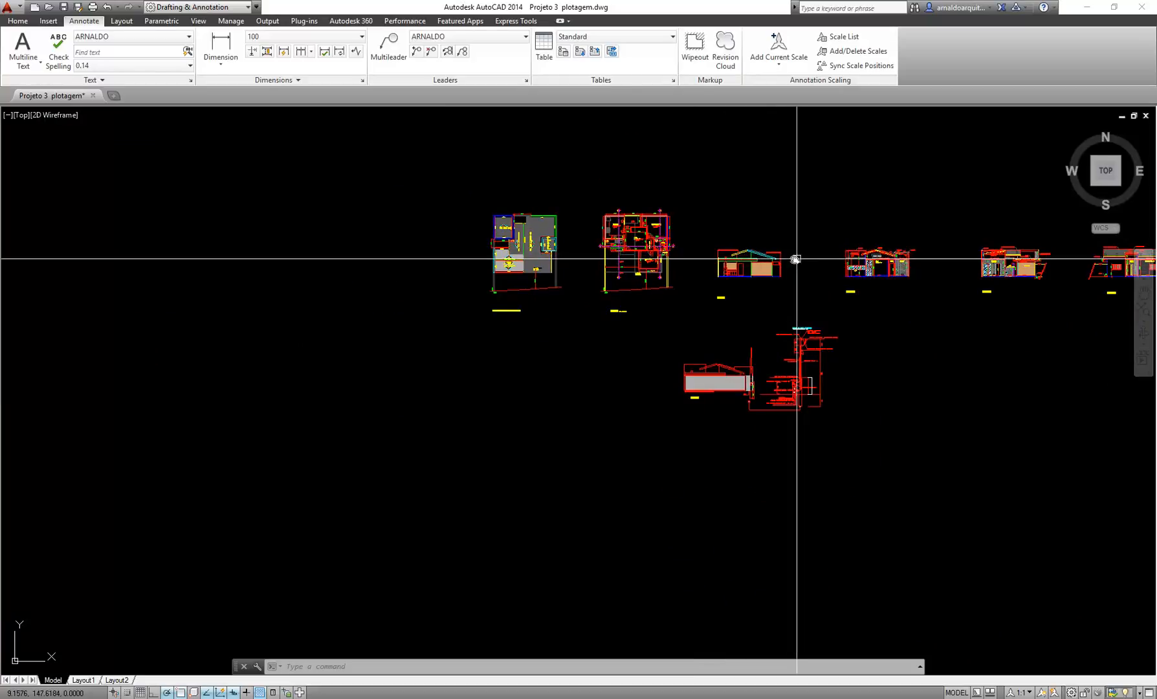
{"action": "middle_click_drag", "start_coordinate": [795, 256], "coordinate": [591, 267]}
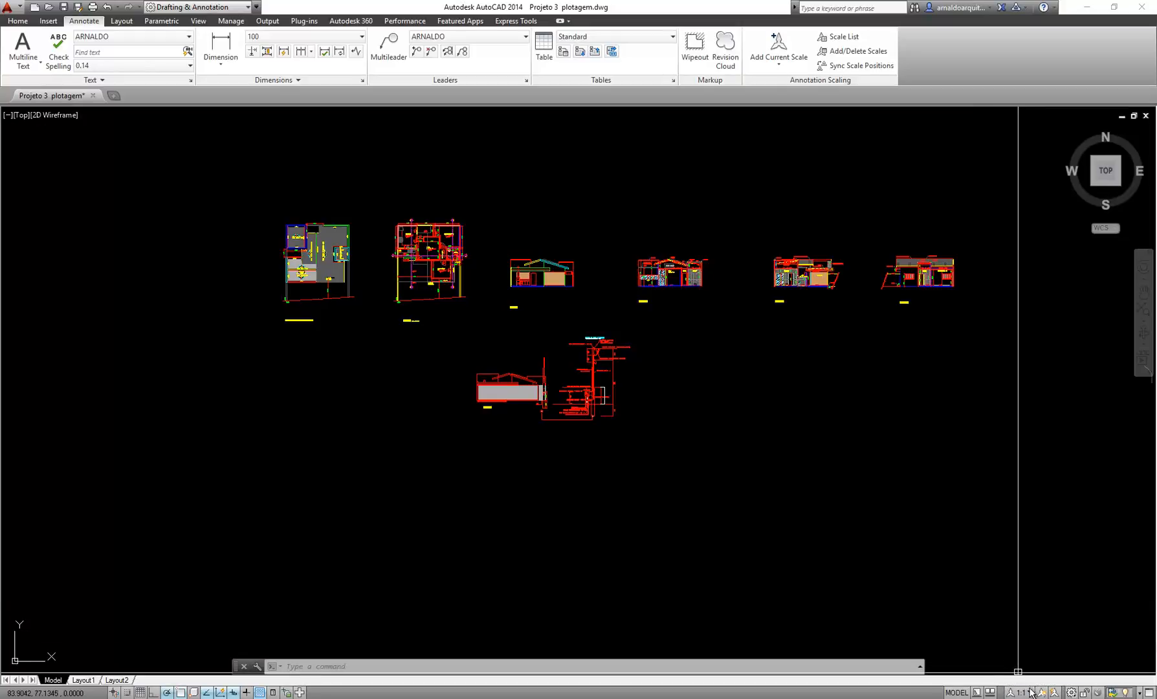
Check the paper-to-drawing unit ratios of the 1:100, 1:50, 1:40, 1:30 and 1:20 entries in the drawing scale list
{"action": "left_click", "coordinate": [1027, 693]}
{"action": "left_click", "coordinate": [1035, 662]}
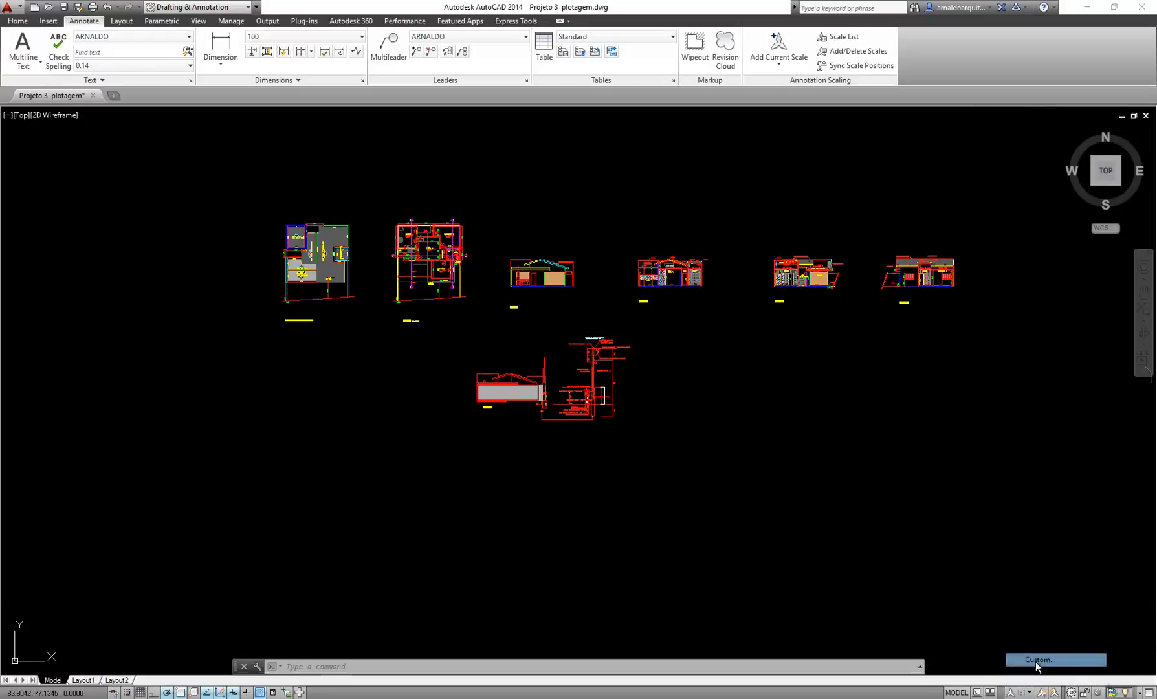
{"action": "left_click", "coordinate": [509, 387]}
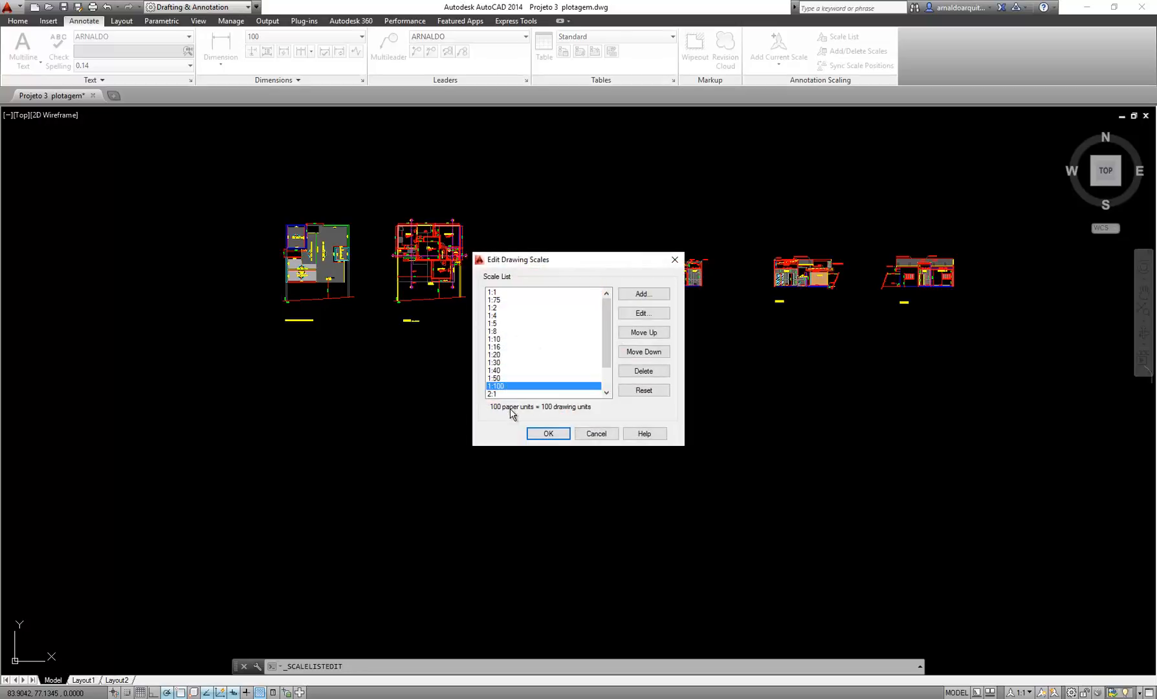
{"action": "left_click", "coordinate": [496, 379]}
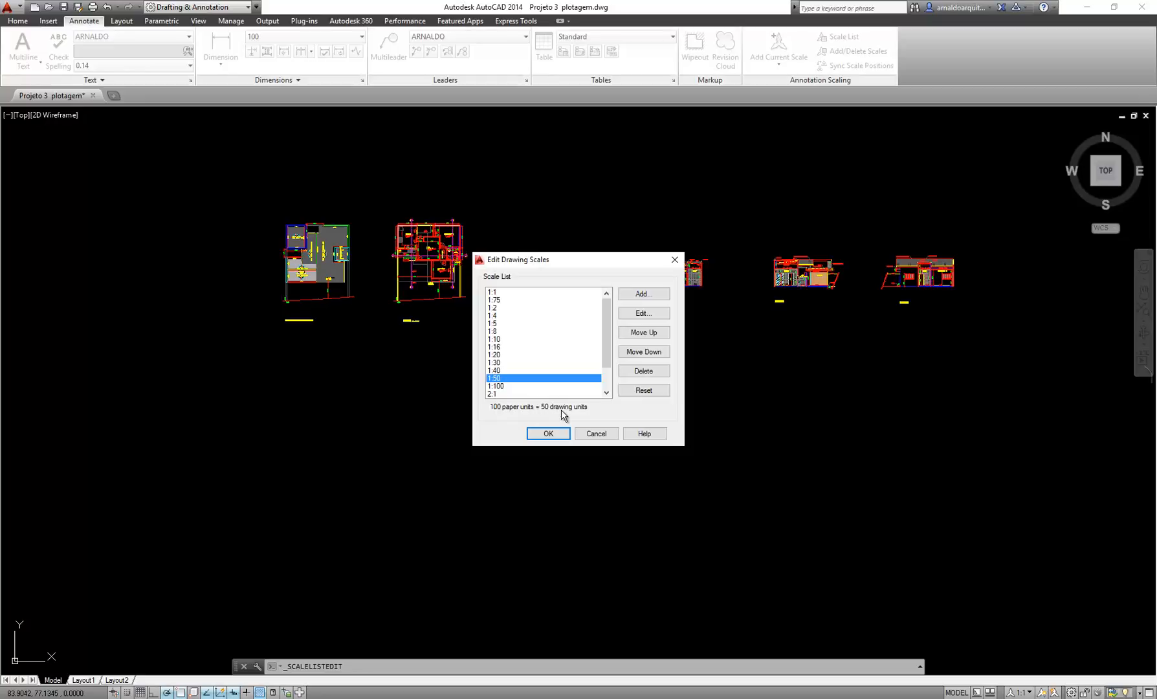
{"action": "left_click", "coordinate": [500, 371]}
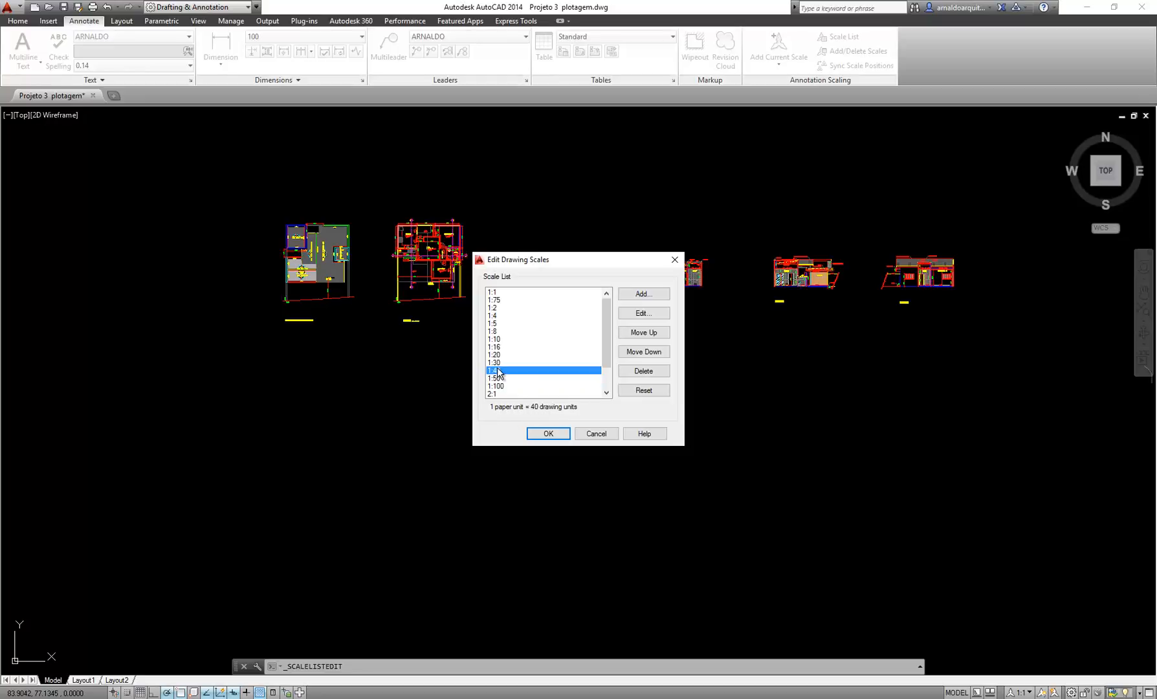
{"action": "left_click", "coordinate": [500, 363]}
{"action": "left_click", "coordinate": [500, 355]}
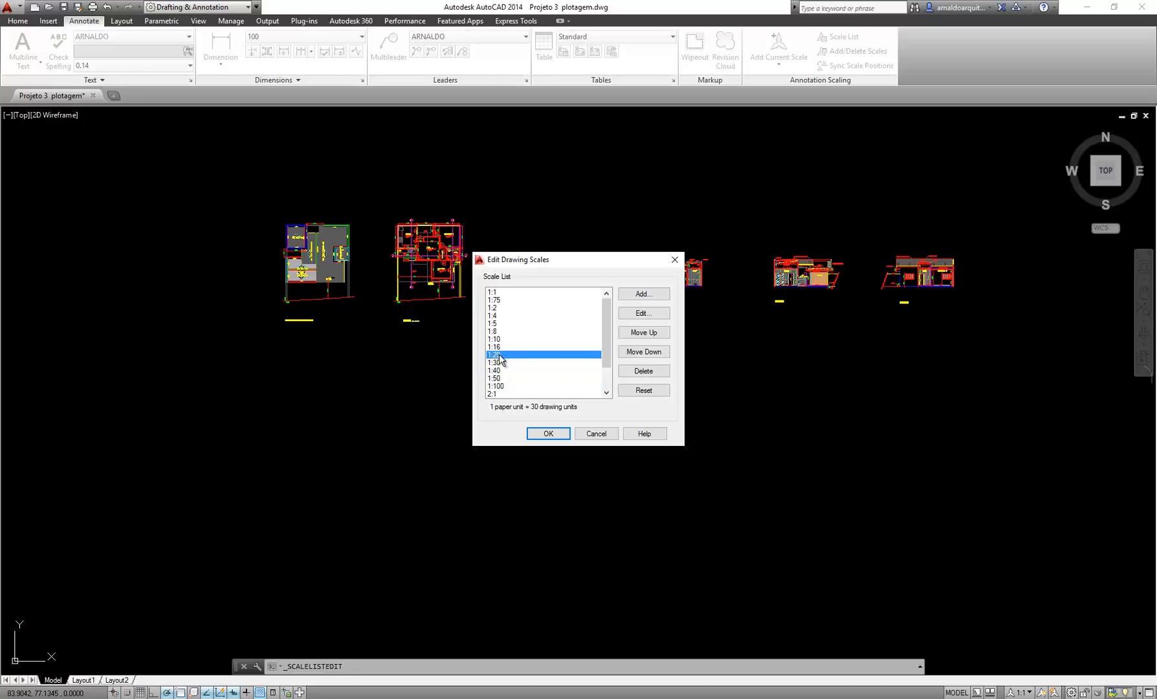
{"action": "left_click", "coordinate": [501, 347]}
{"action": "left_click", "coordinate": [500, 379]}
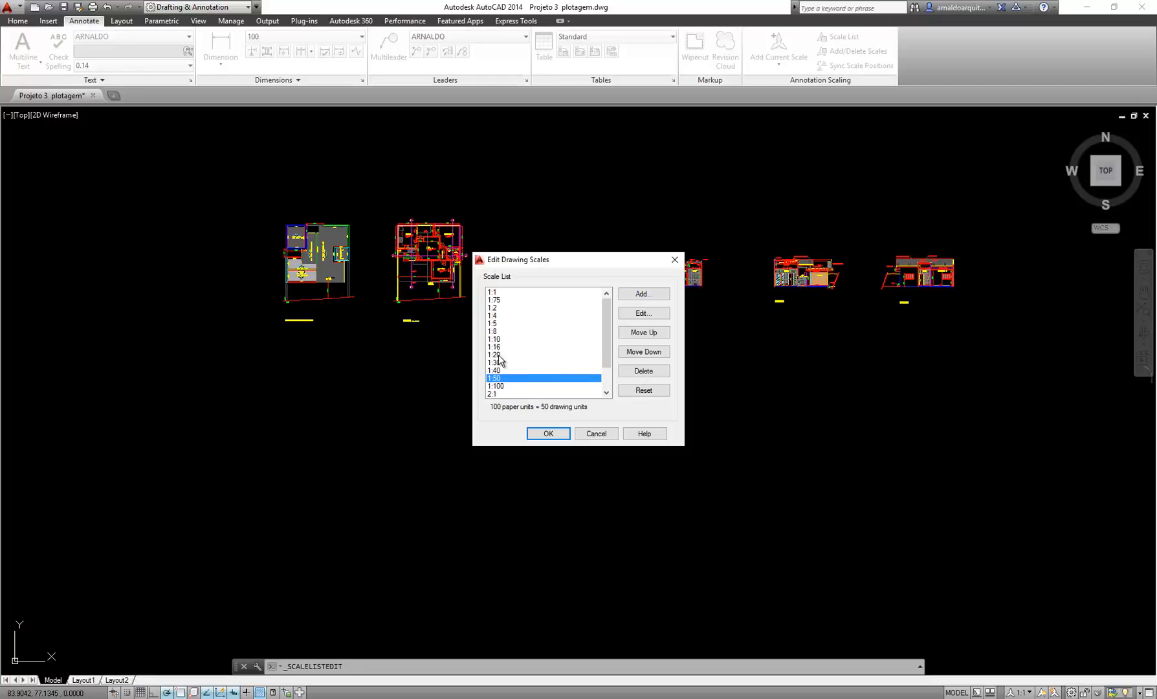
{"action": "left_click", "coordinate": [499, 355]}
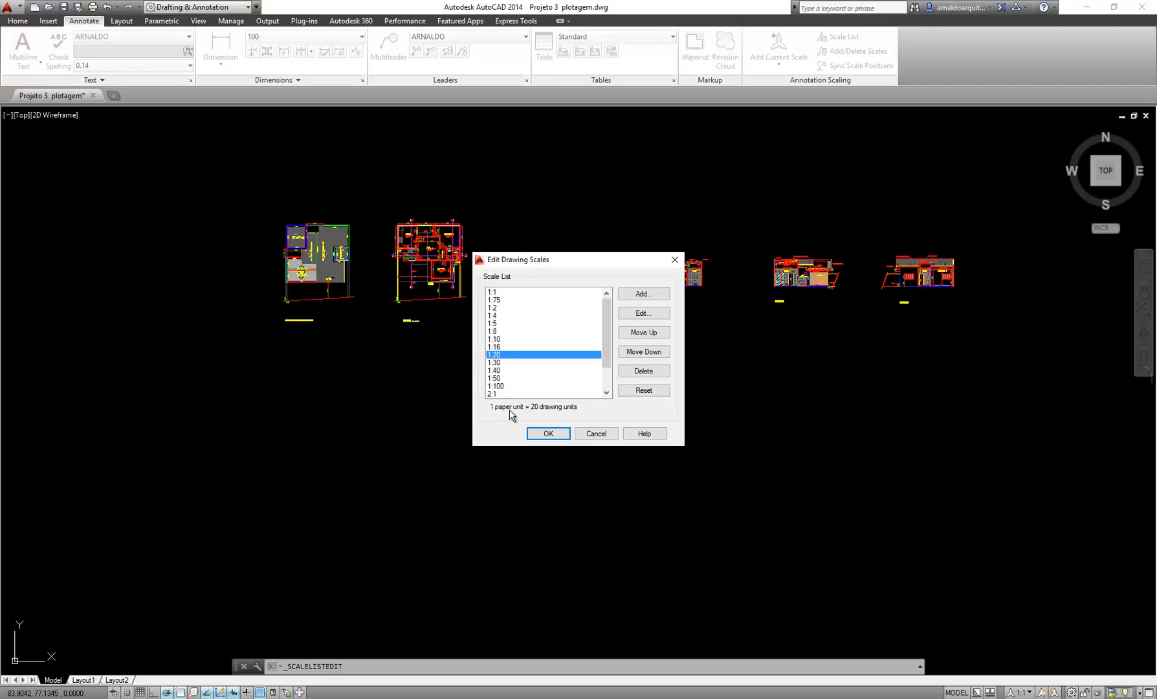
{"action": "left_click", "coordinate": [501, 380]}
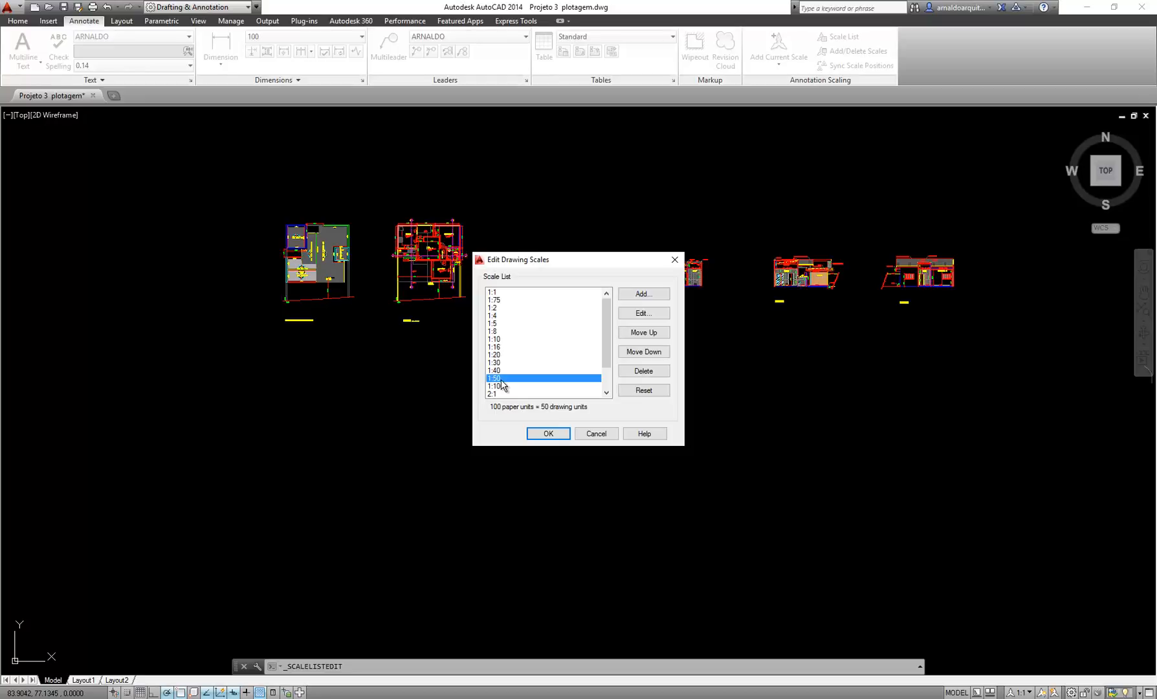
{"action": "left_click", "coordinate": [503, 387]}
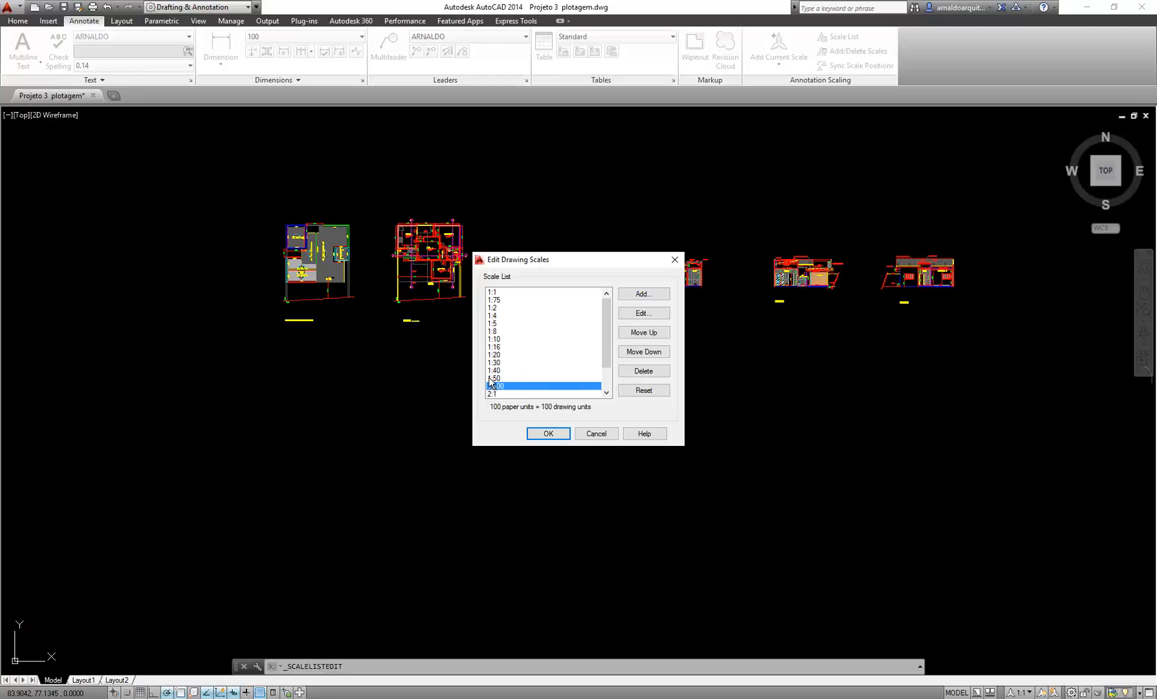
{"action": "left_click", "coordinate": [548, 435]}
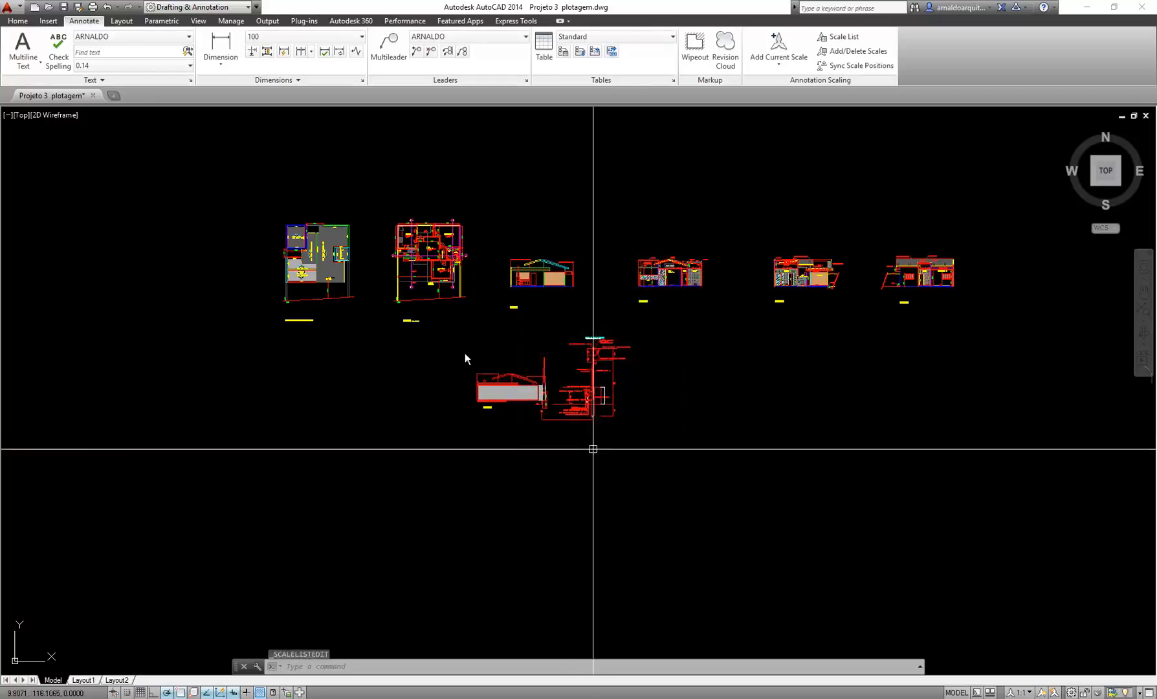
{"action": "middle_click_drag", "start_coordinate": [634, 443], "coordinate": [594, 446]}
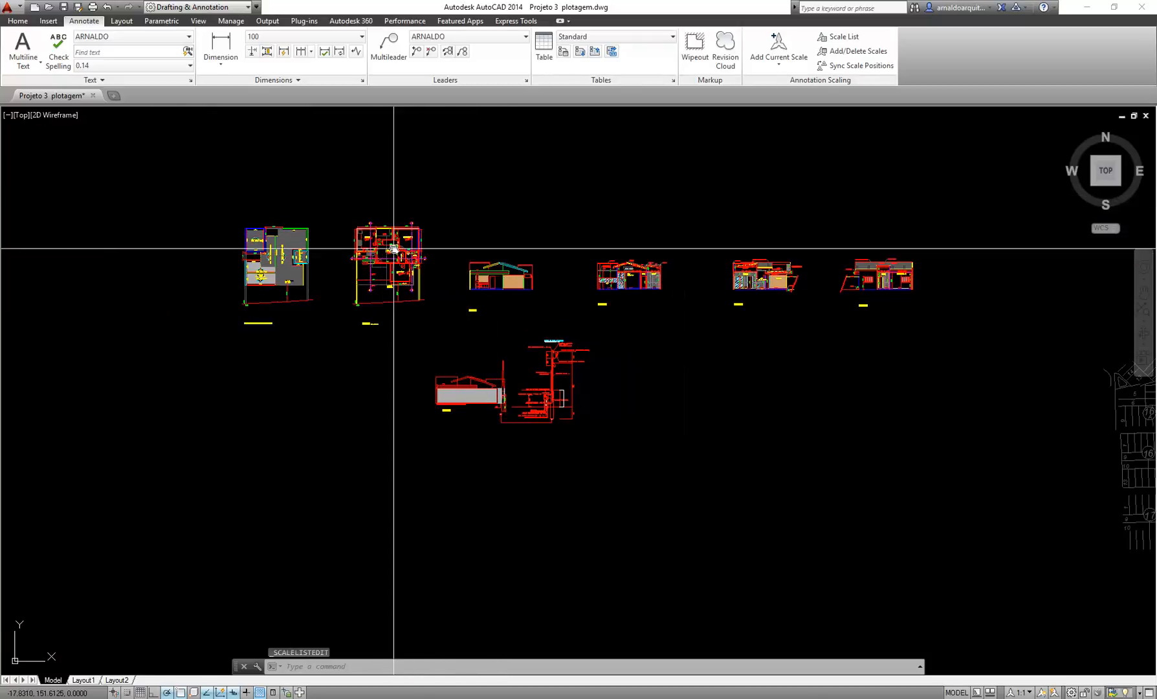
{"action": "scroll", "coordinate": [385, 251], "scroll_direction": "up", "scroll_amount": 4}
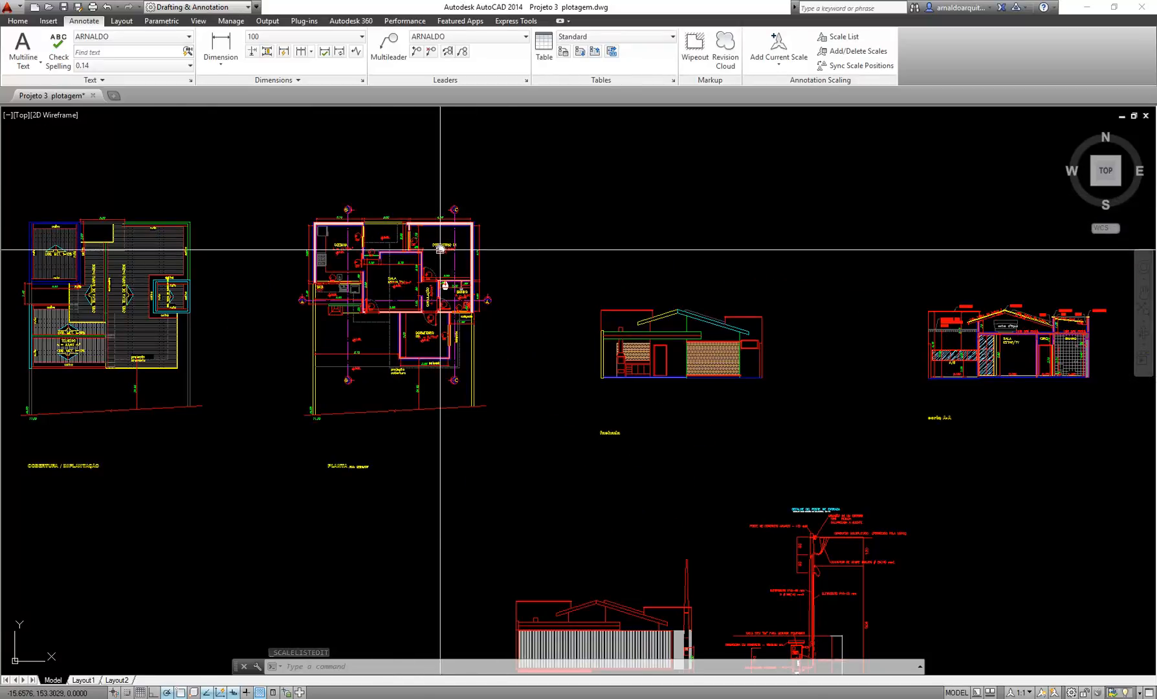
{"action": "scroll", "coordinate": [440, 250], "scroll_direction": "up", "scroll_amount": 7}
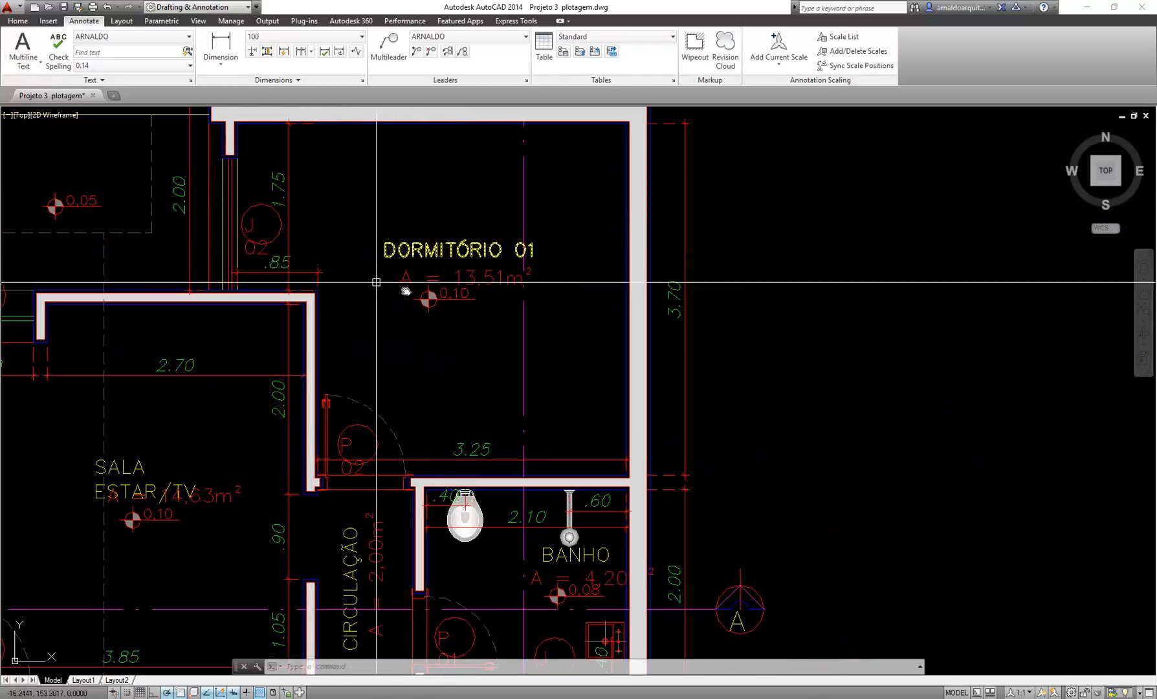
{"action": "scroll", "coordinate": [420, 270], "scroll_direction": "down", "scroll_amount": 7}
{"action": "scroll", "coordinate": [419, 271], "scroll_direction": "down", "scroll_amount": 4}
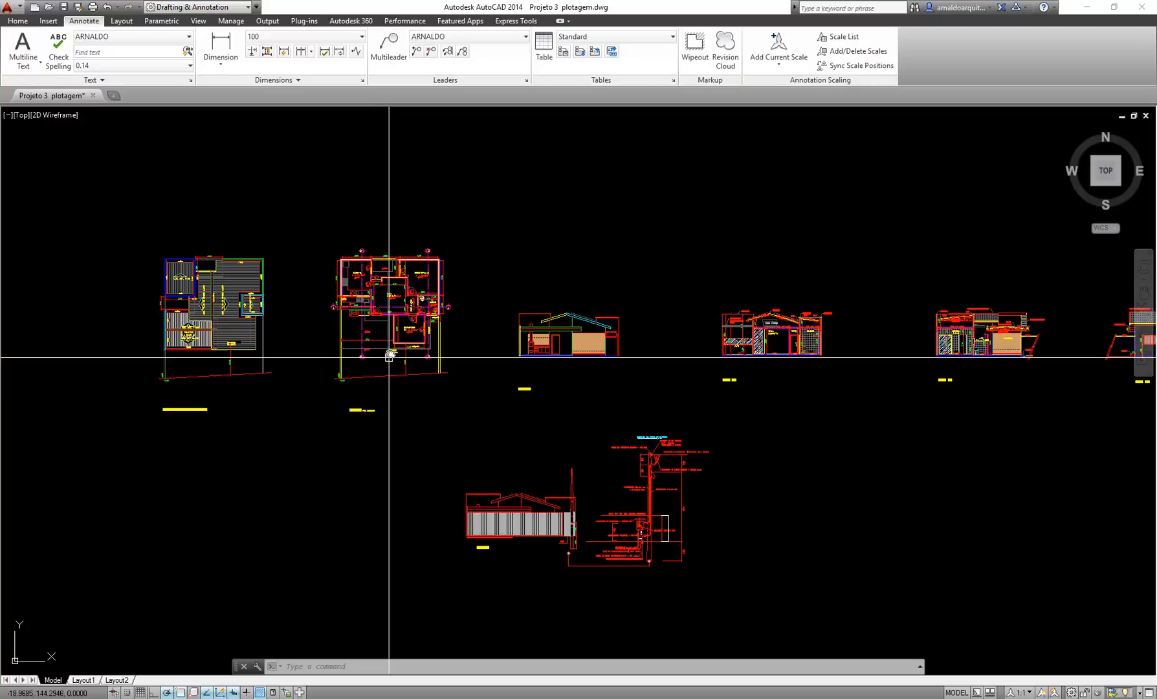
Select all plans, sections, elevations and details except the street map, show their properties, and clear the selection
{"action": "scroll", "coordinate": [389, 357], "scroll_direction": "down", "scroll_amount": 4}
{"action": "left_click", "coordinate": [220, 251]}
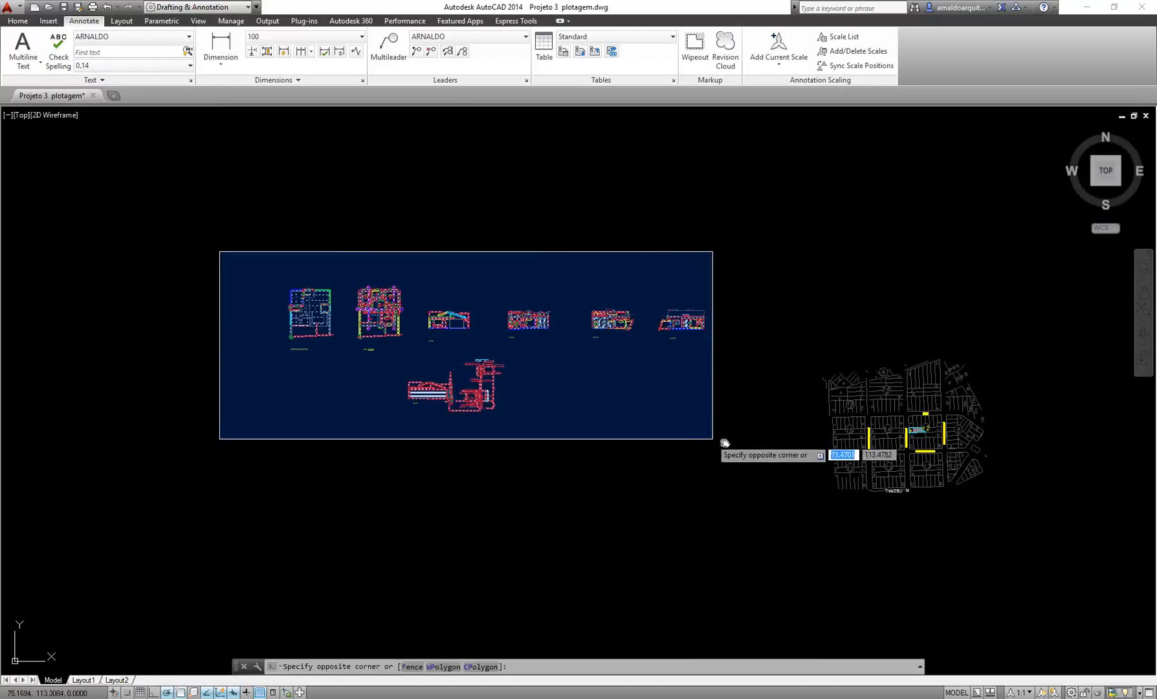
{"action": "left_click", "coordinate": [771, 464]}
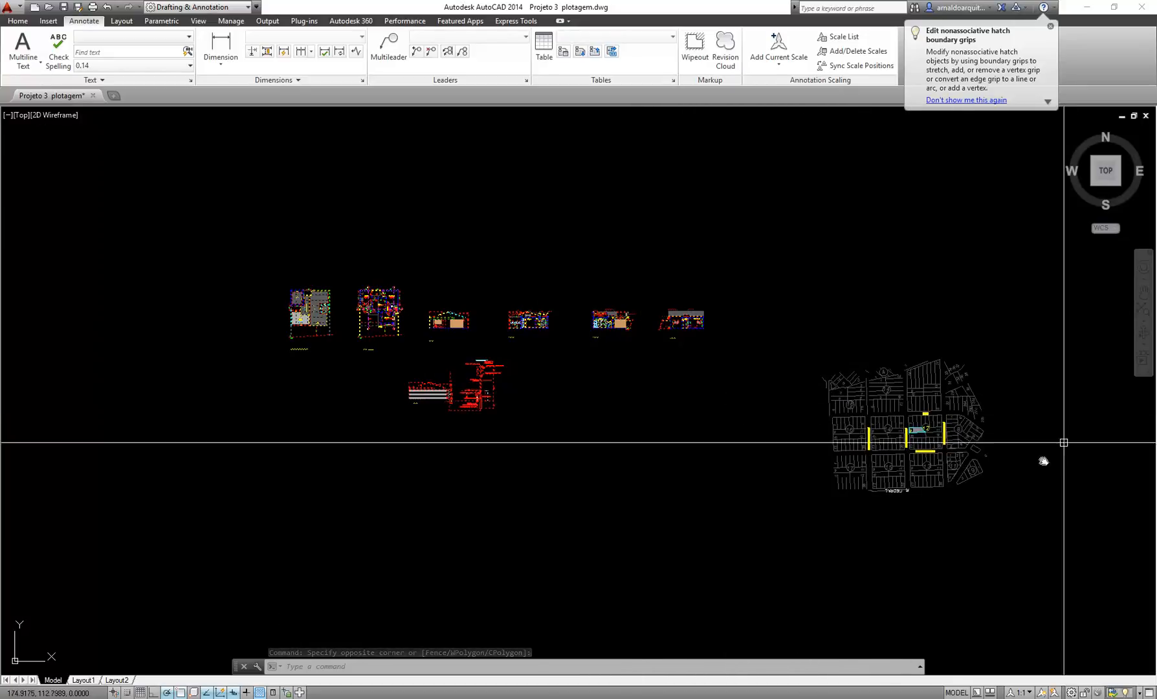
{"action": "scroll", "coordinate": [941, 432], "scroll_direction": "up", "scroll_amount": 5}
{"action": "scroll", "coordinate": [935, 429], "scroll_direction": "down", "scroll_amount": 4}
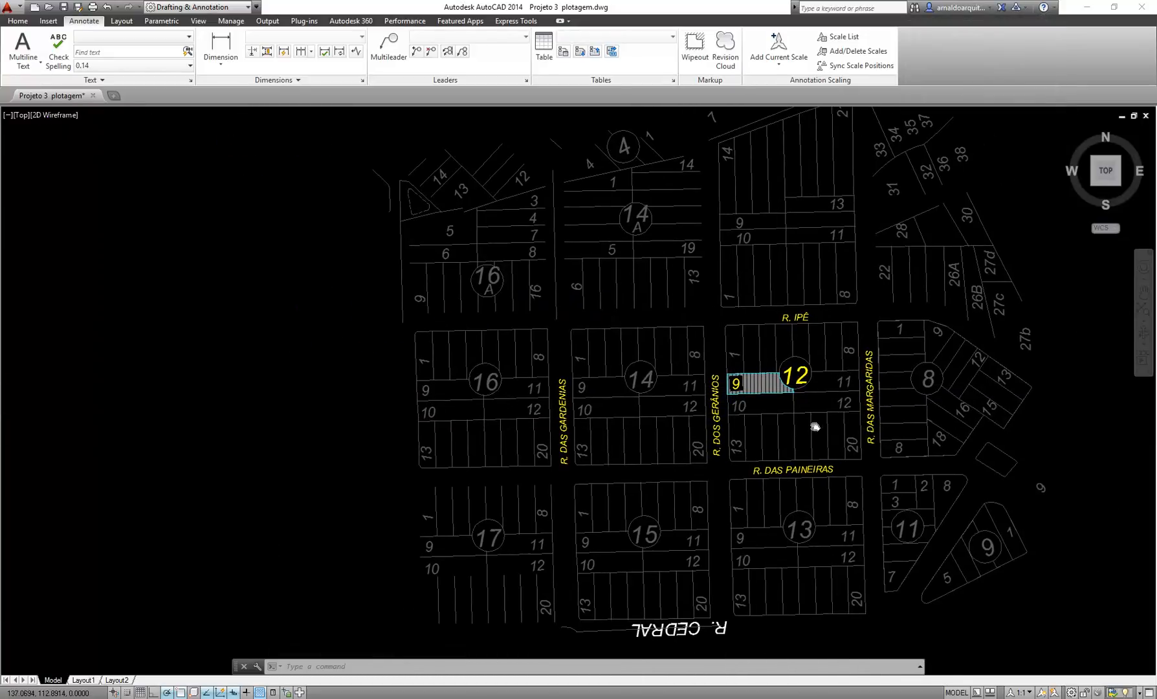
{"action": "scroll", "coordinate": [259, 279], "scroll_direction": "down", "scroll_amount": 2}
{"action": "middle_click_drag", "start_coordinate": [258, 278], "coordinate": [599, 315]}
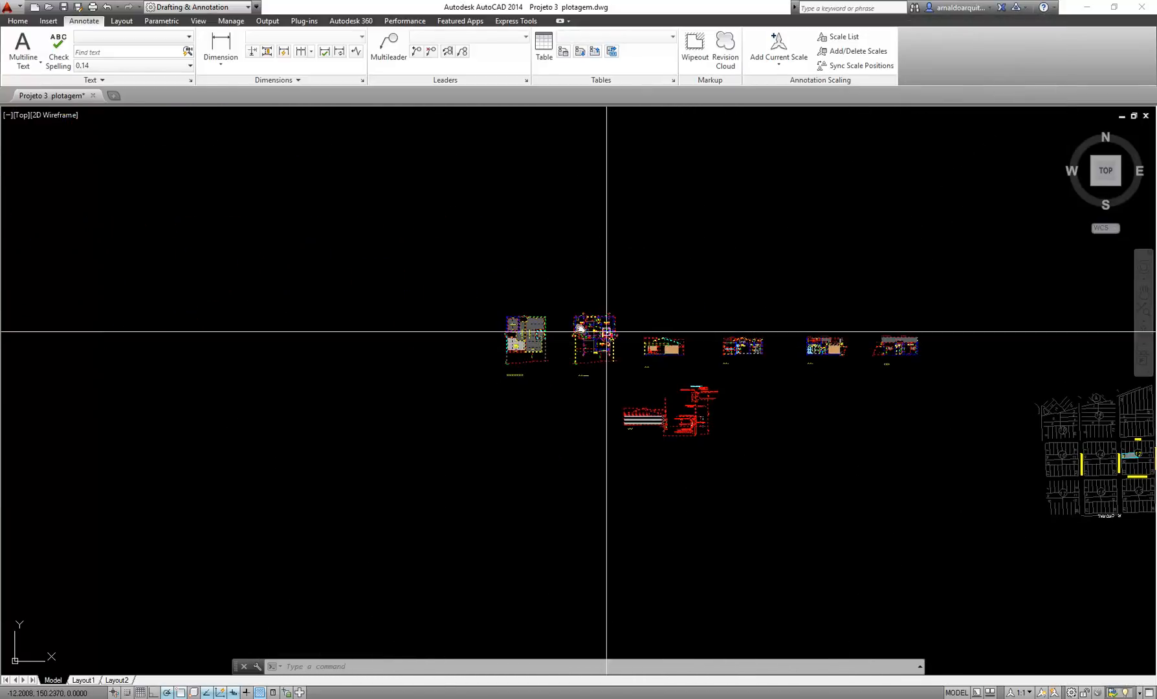
{"action": "scroll", "coordinate": [711, 349], "scroll_direction": "up", "scroll_amount": 4}
{"action": "middle_click_drag", "start_coordinate": [853, 382], "coordinate": [727, 359]}
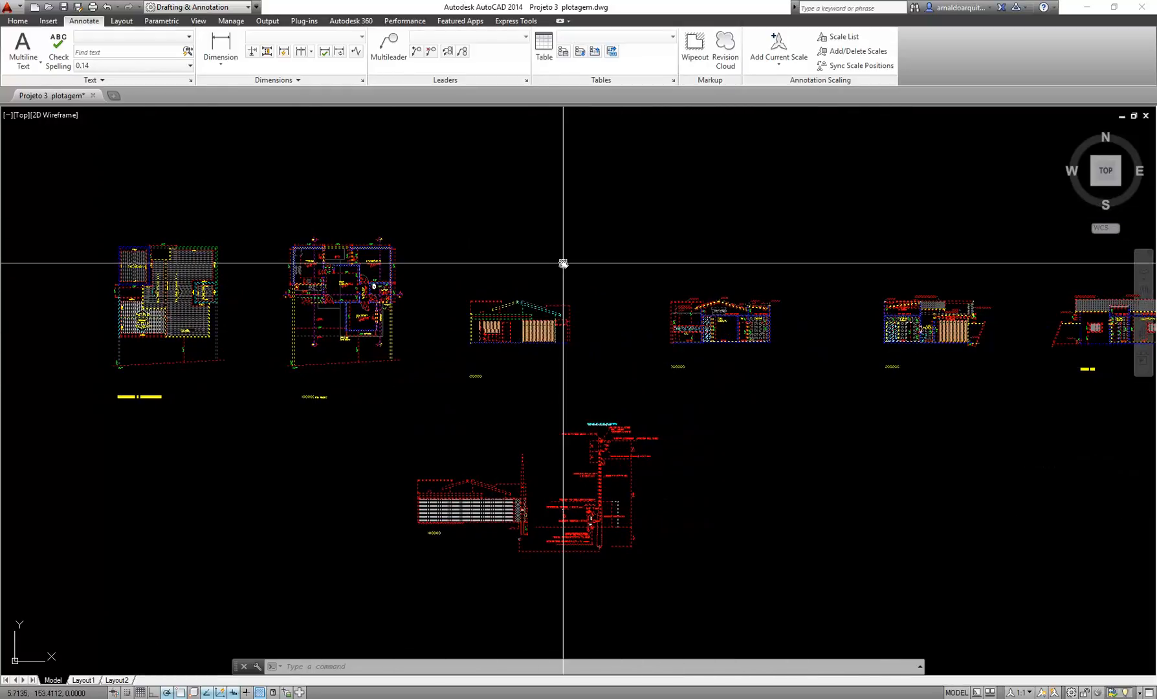
{"action": "type", "text": "PR"}
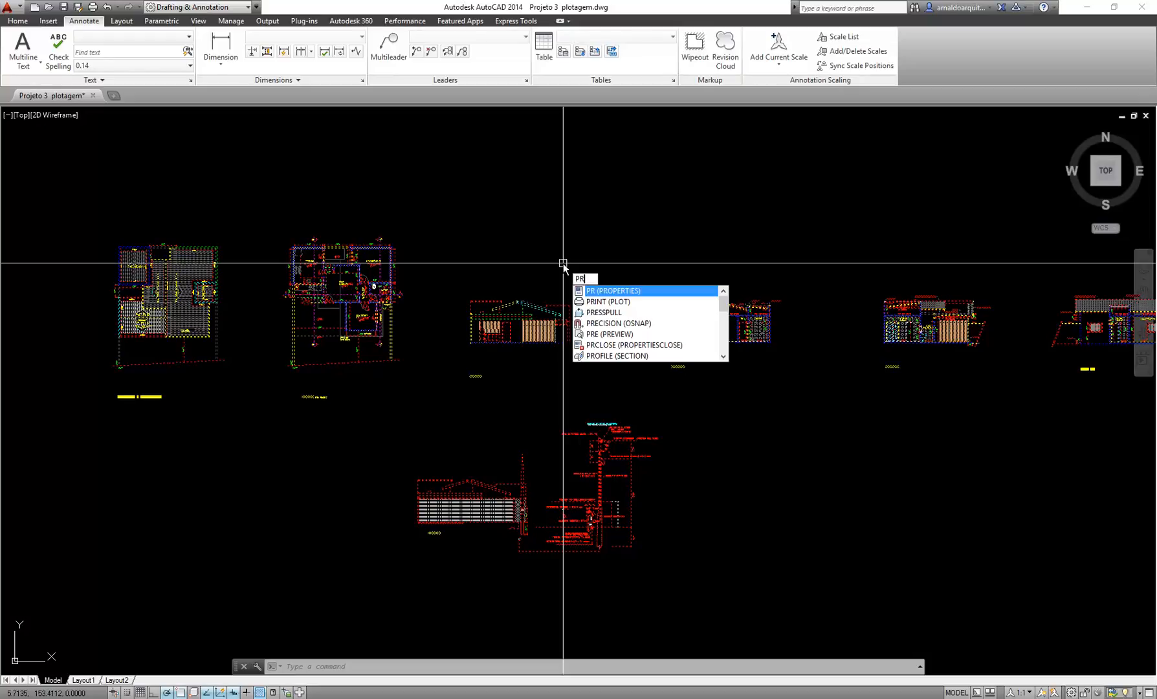
{"action": "key", "text": "Return"}
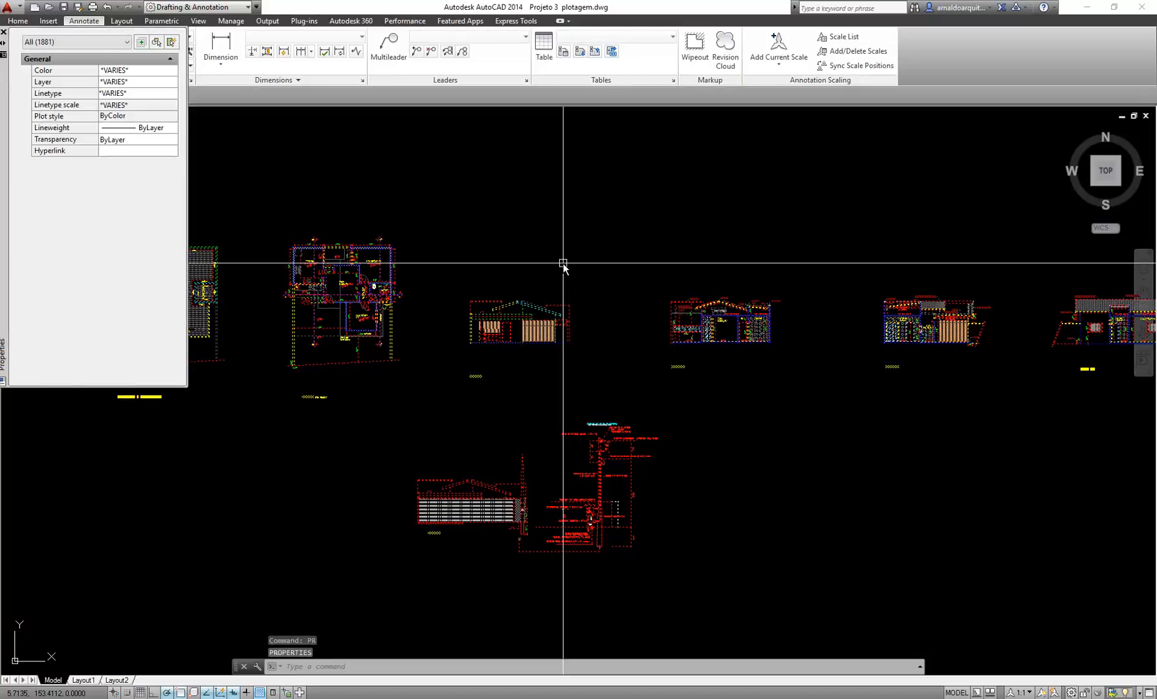
{"action": "middle_click_drag", "start_coordinate": [428, 312], "coordinate": [722, 321]}
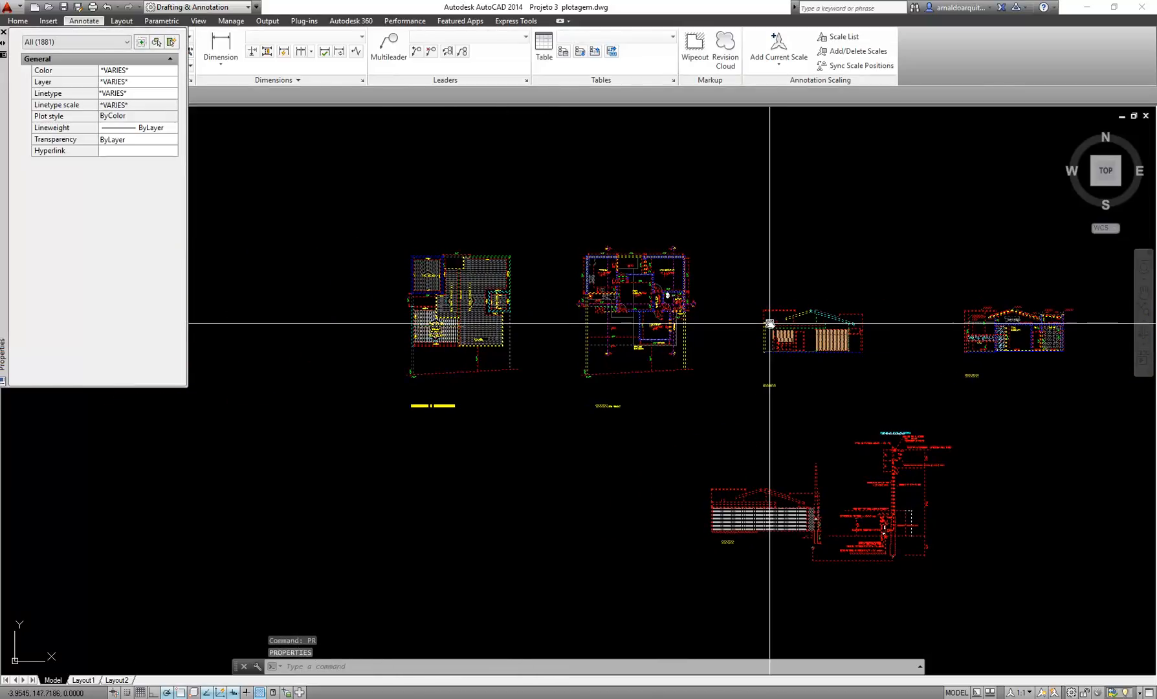
{"action": "key", "text": "Escape"}
Select the lot boundary line beside the roof plan and show its properties
{"action": "scroll", "coordinate": [511, 356], "scroll_direction": "up", "scroll_amount": 6}
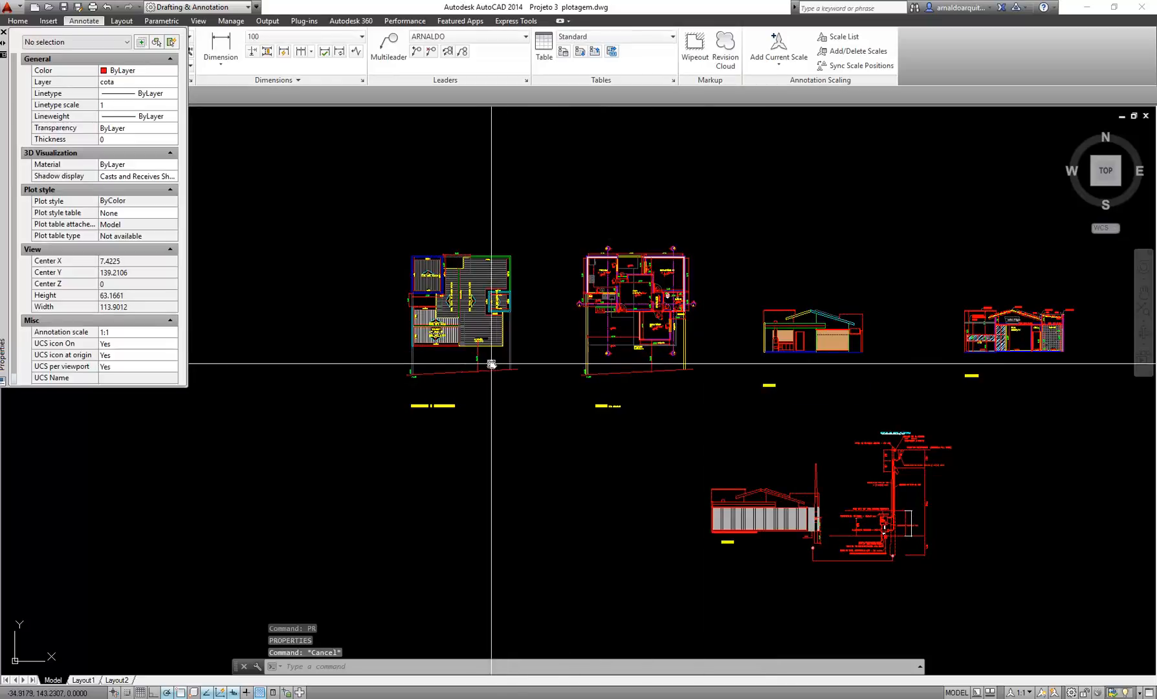
{"action": "middle_click_drag", "start_coordinate": [573, 336], "coordinate": [599, 393]}
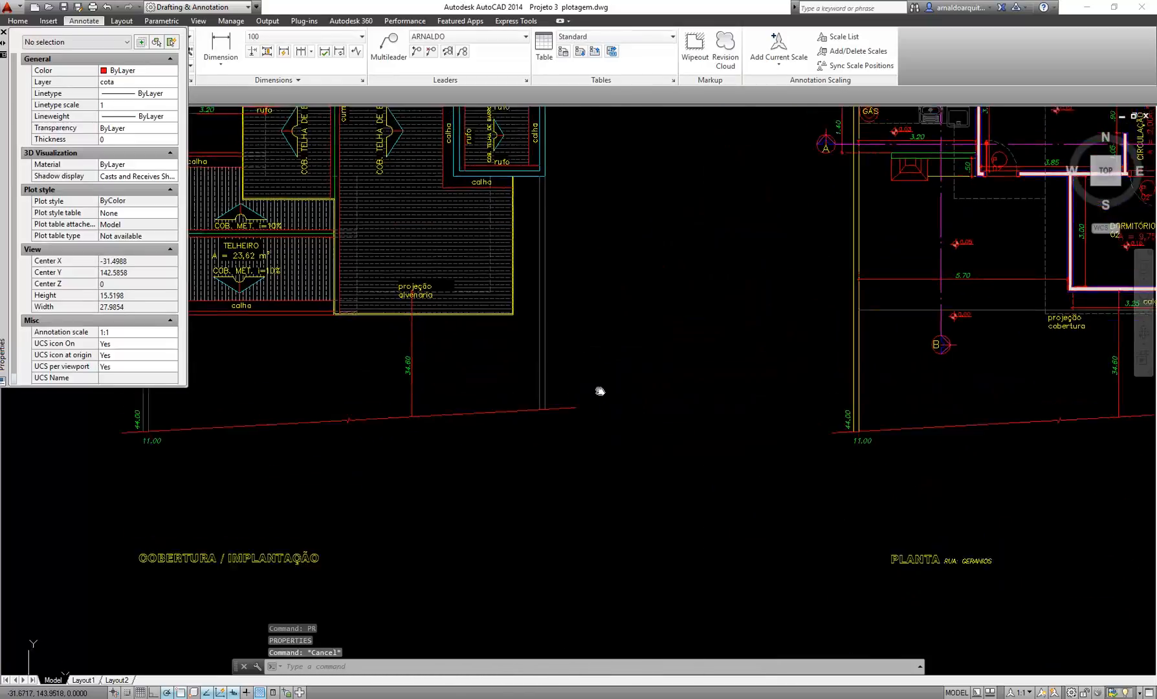
{"action": "left_click", "coordinate": [564, 373]}
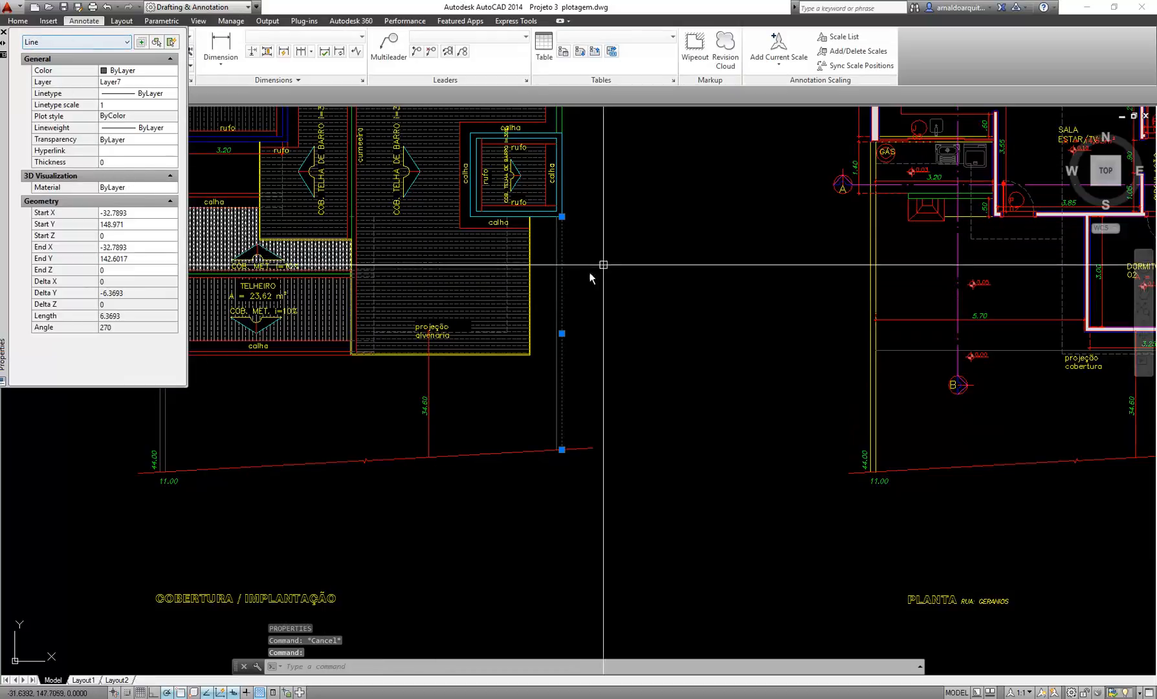
Select every plan, section, elevation and detail except the street map, and narrow the selection to the rotated dimensions
{"action": "scroll", "coordinate": [568, 388], "scroll_direction": "down", "scroll_amount": 8}
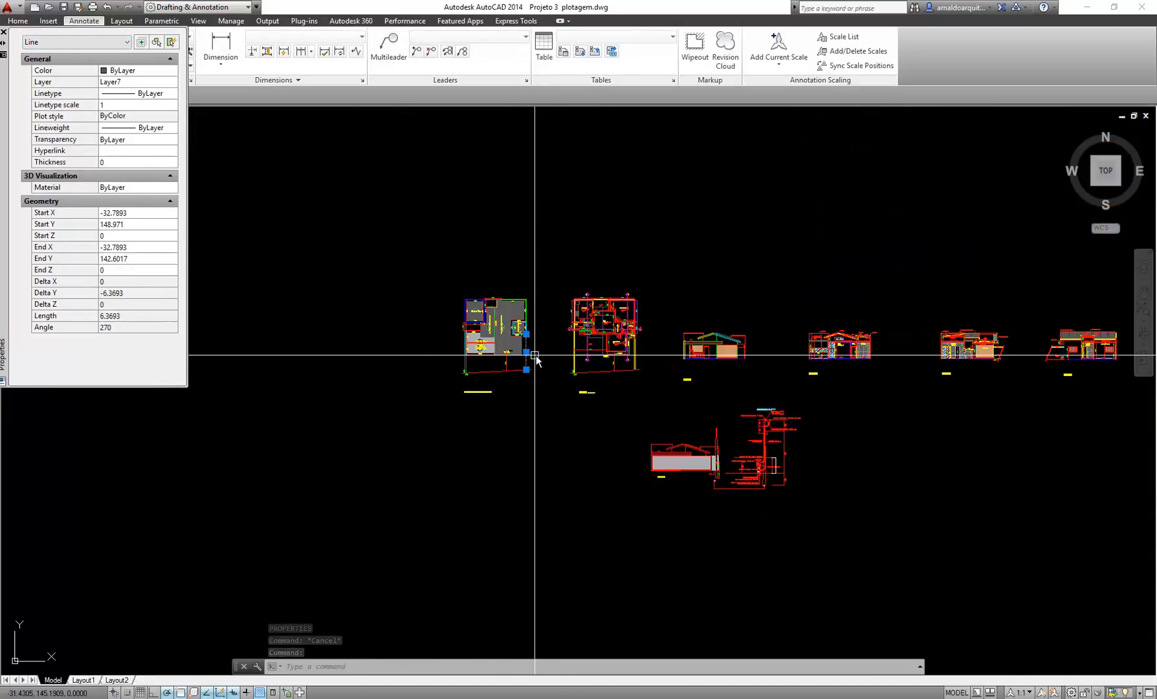
{"action": "left_click", "coordinate": [450, 284]}
{"action": "left_click", "coordinate": [806, 443]}
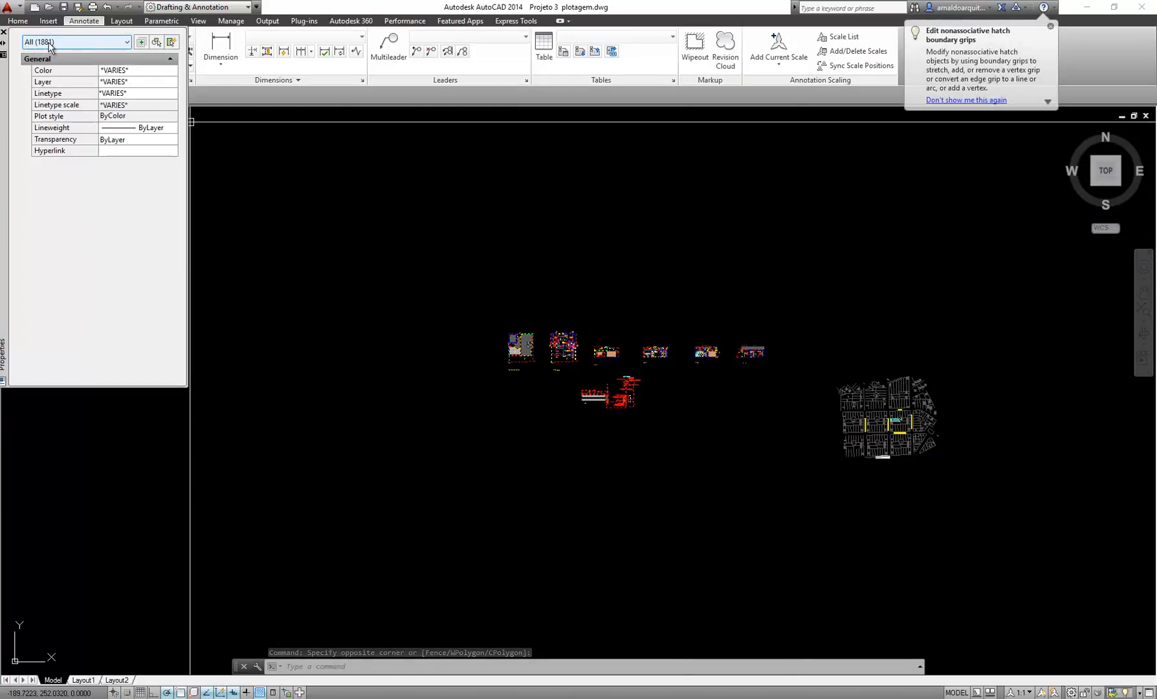
{"action": "left_click", "coordinate": [49, 42]}
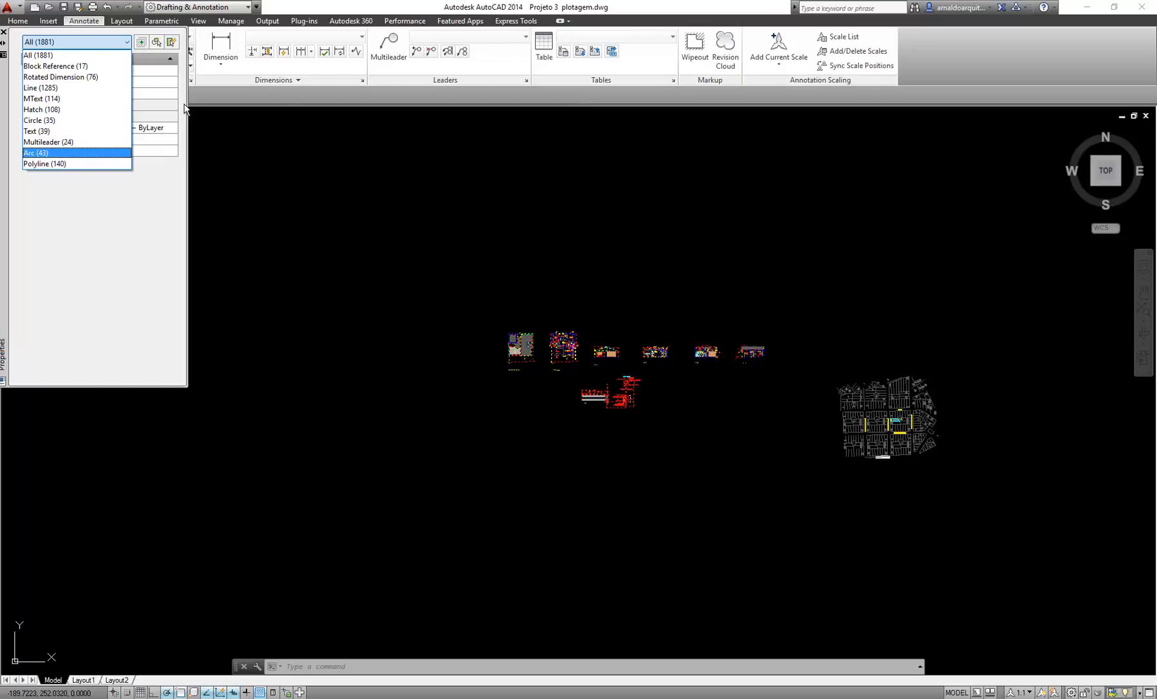
{"action": "left_click", "coordinate": [79, 81]}
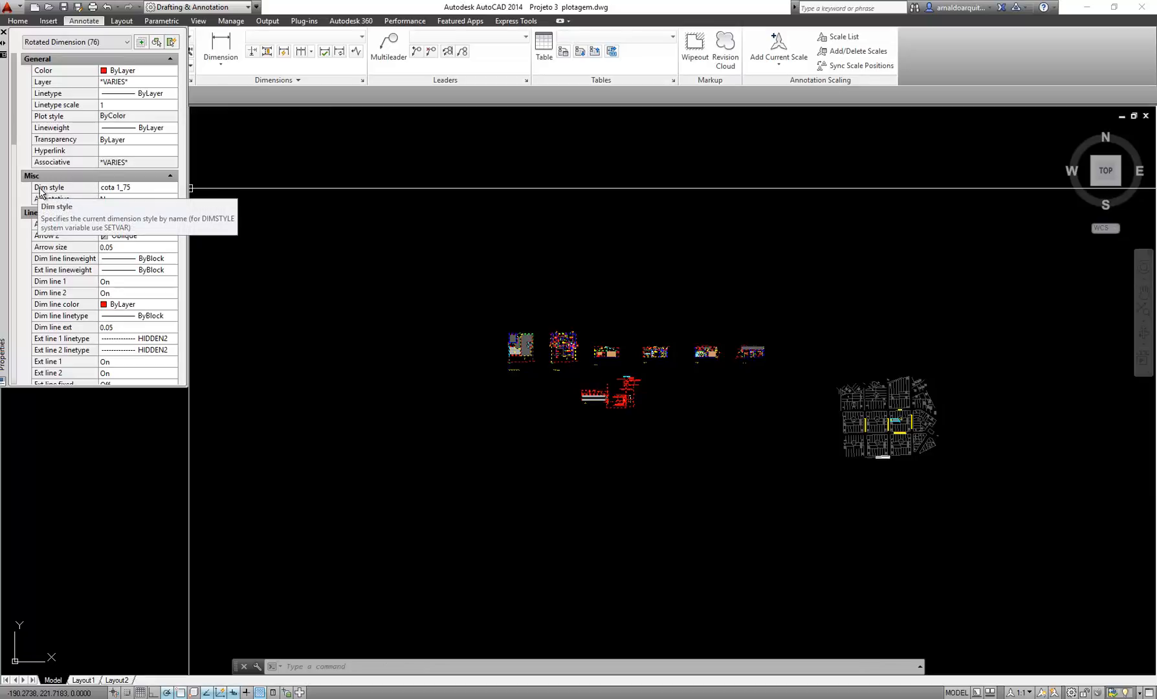
Apply the COM LINHA dimension style to all the selected rotated dimensions
{"action": "left_click", "coordinate": [129, 187]}
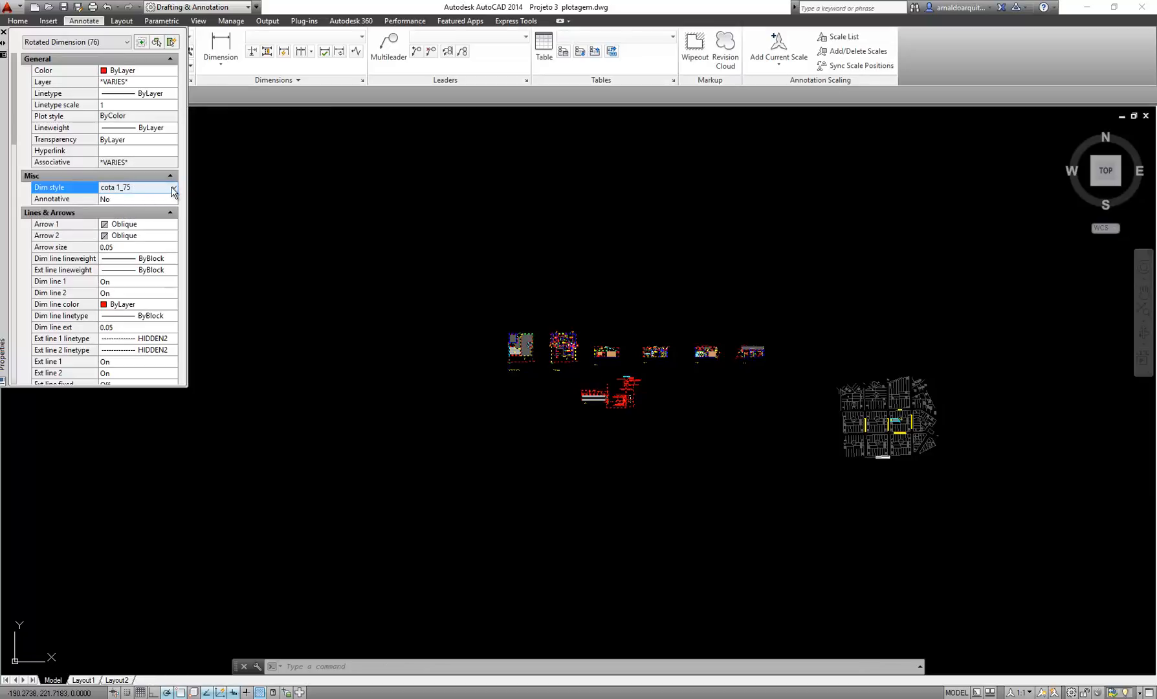
{"action": "left_click", "coordinate": [173, 189]}
{"action": "scroll", "coordinate": [173, 259], "scroll_direction": "up", "scroll_amount": 3}
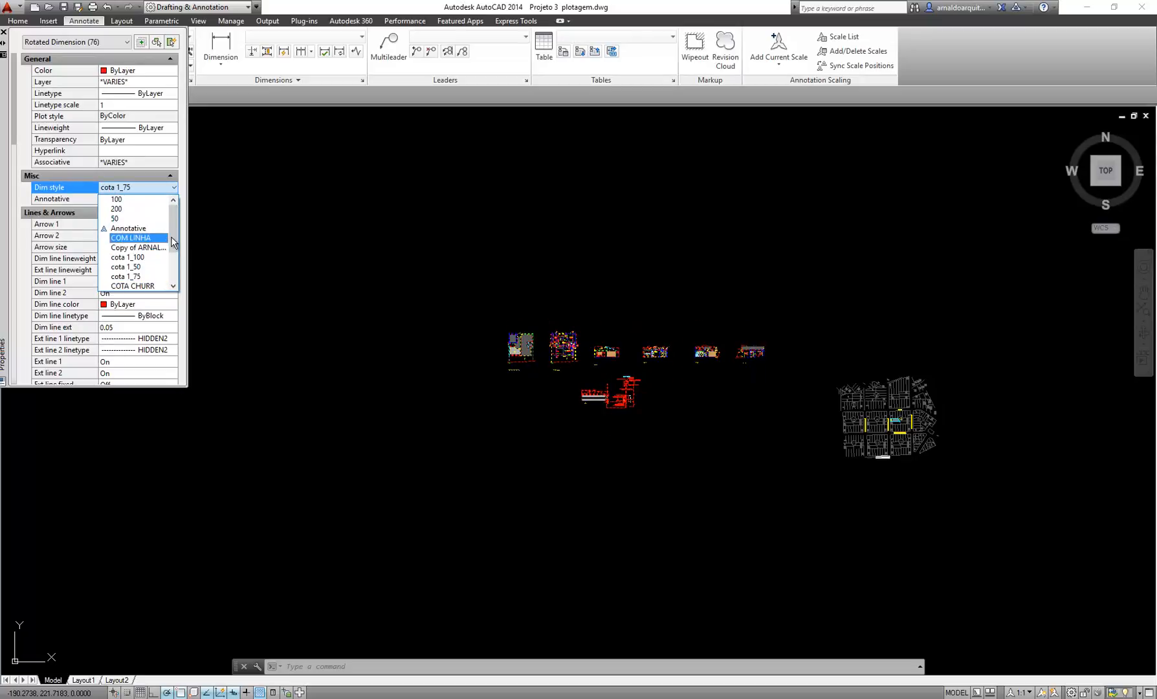
{"action": "mouse_move", "coordinate": [171, 236]}
{"action": "left_mouse_down"}
{"action": "mouse_move", "coordinate": [171, 269]}
{"action": "mouse_move", "coordinate": [172, 227]}
{"action": "left_mouse_up"}
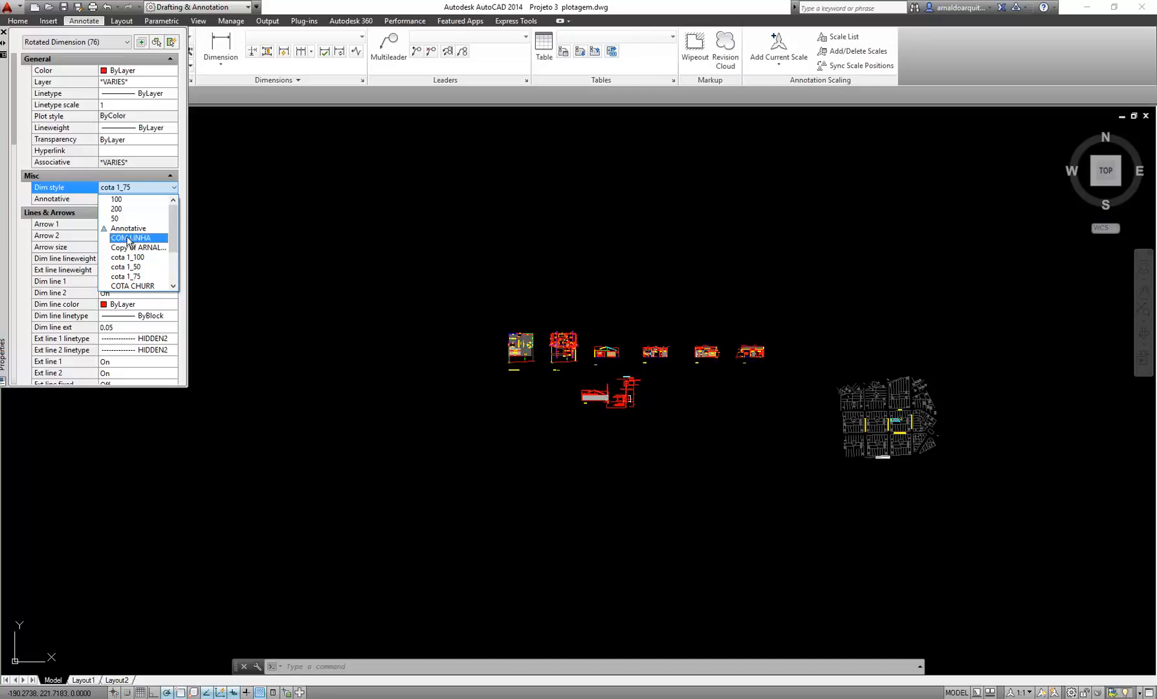
{"action": "left_click", "coordinate": [139, 238]}
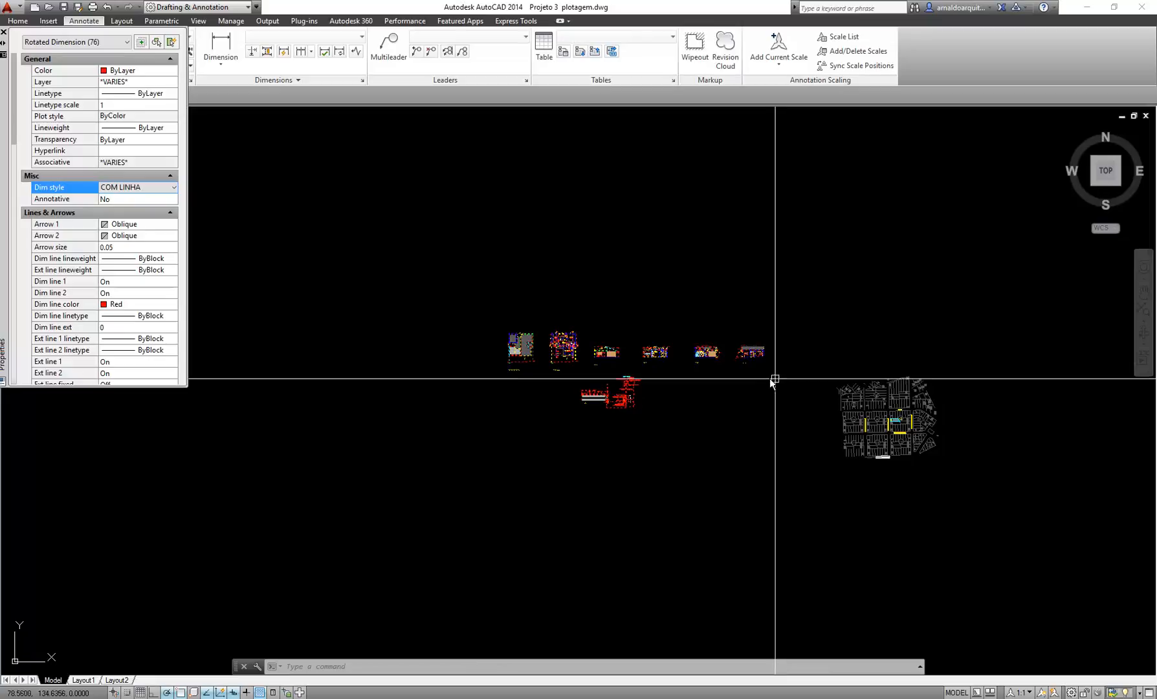
Make the selected rotated dimensions annotative
{"action": "scroll", "coordinate": [634, 341], "scroll_direction": "up", "scroll_amount": 4}
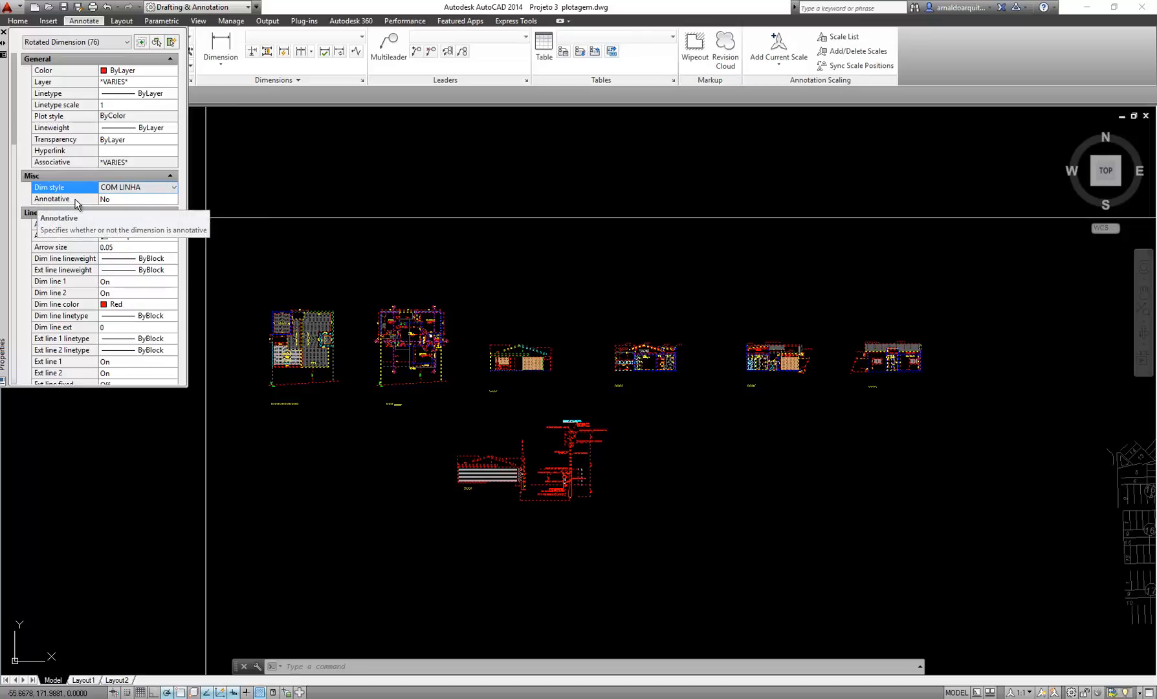
{"action": "left_click", "coordinate": [144, 199]}
{"action": "left_click", "coordinate": [172, 199]}
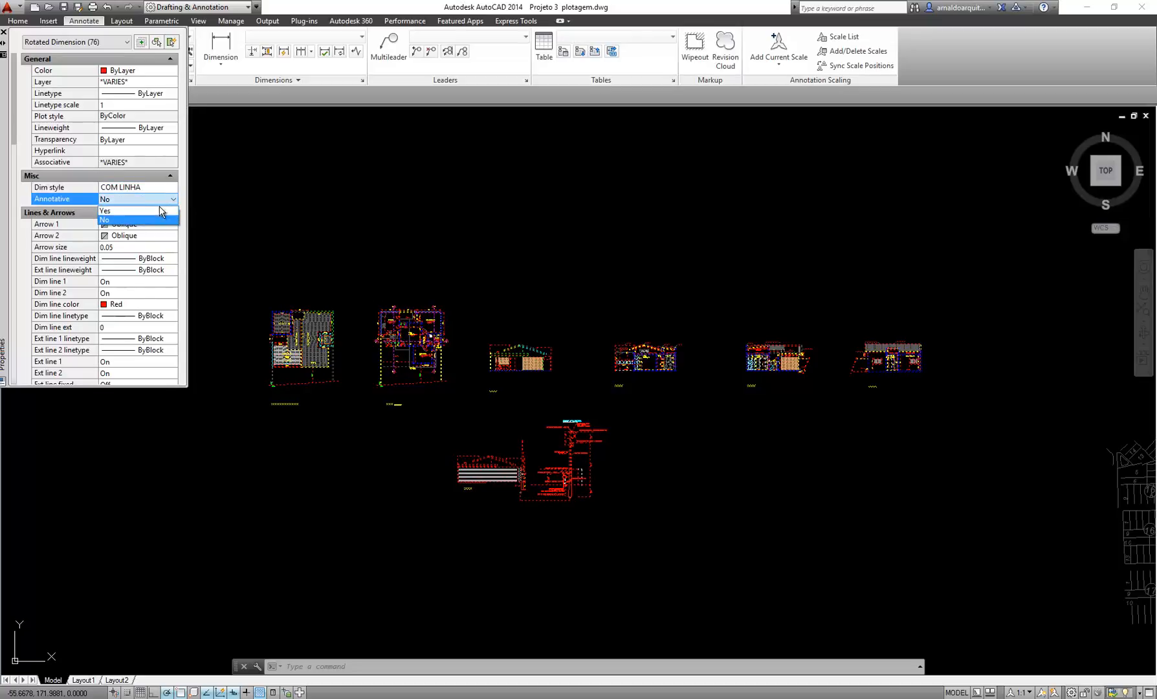
{"action": "left_click", "coordinate": [151, 212]}
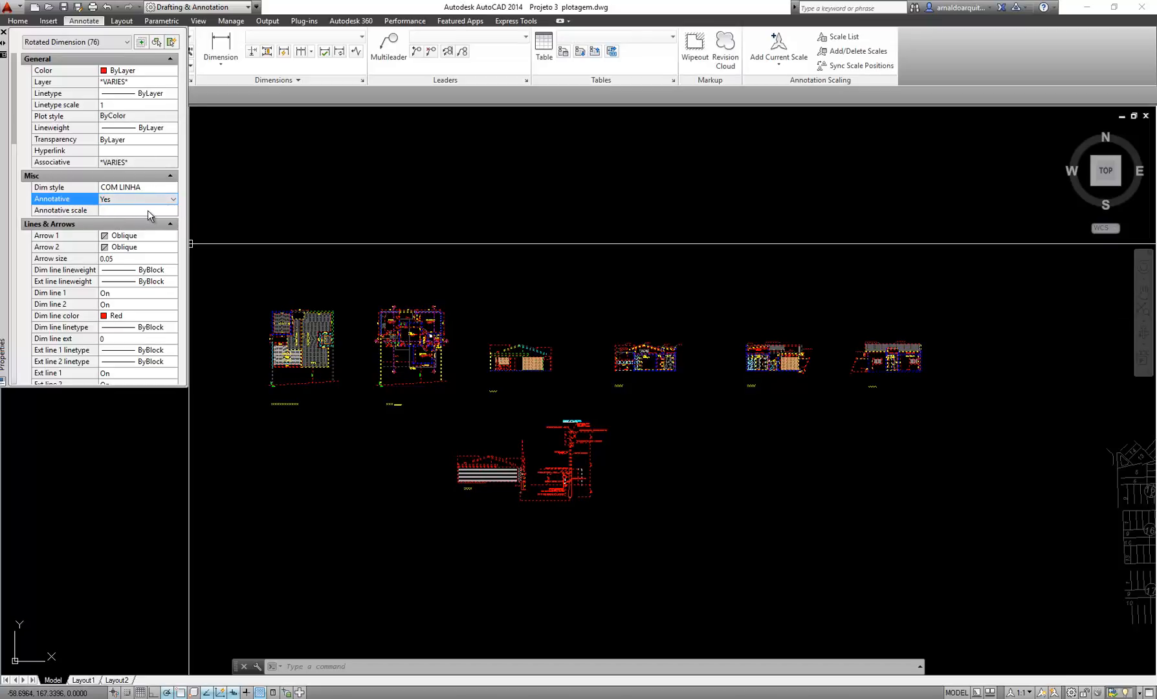
Add the 1:50 and 1:100 annotation scales to the rotated dimensions and recheck their object scale list
{"action": "left_click", "coordinate": [150, 211]}
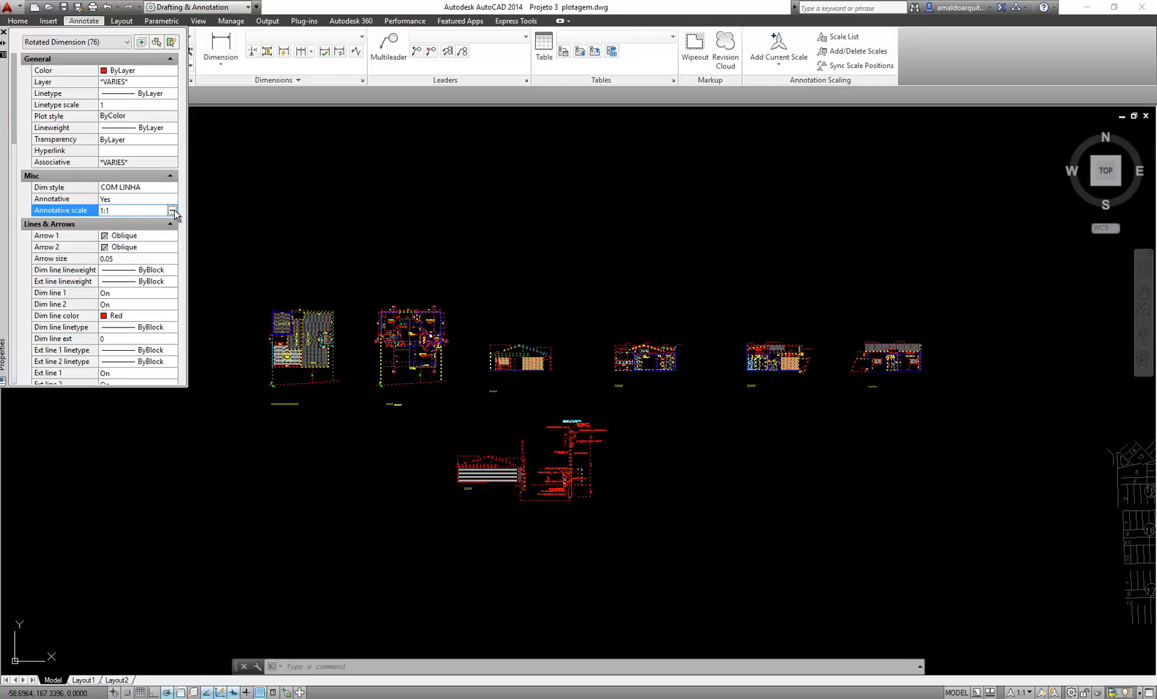
{"action": "left_click", "coordinate": [172, 210]}
{"action": "left_click_drag", "start_coordinate": [130, 124], "coordinate": [293, 136]}
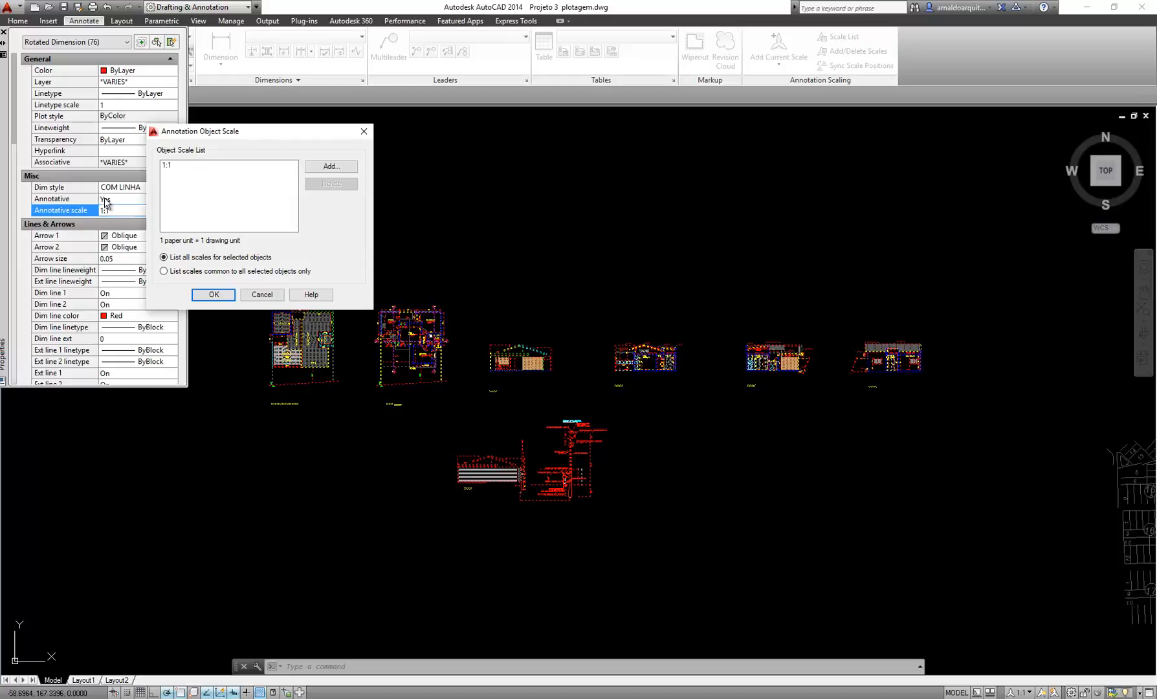
{"action": "left_click", "coordinate": [330, 167]}
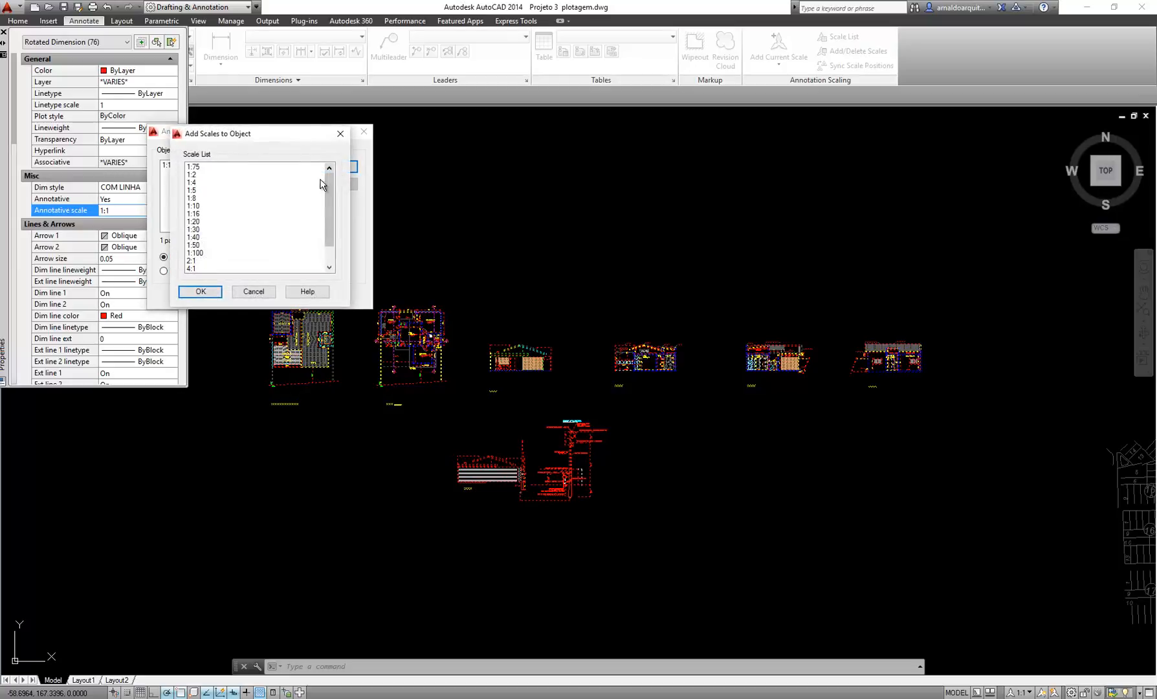
{"action": "left_click", "coordinate": [201, 253]}
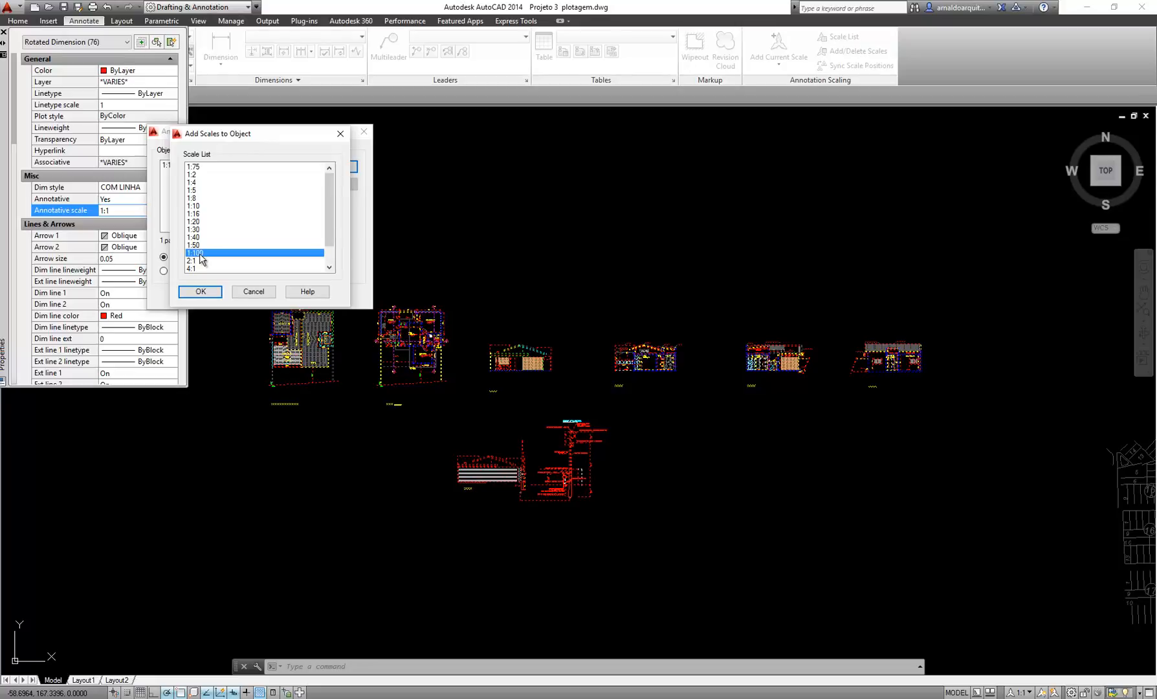
{"action": "left_click", "coordinate": [198, 245]}
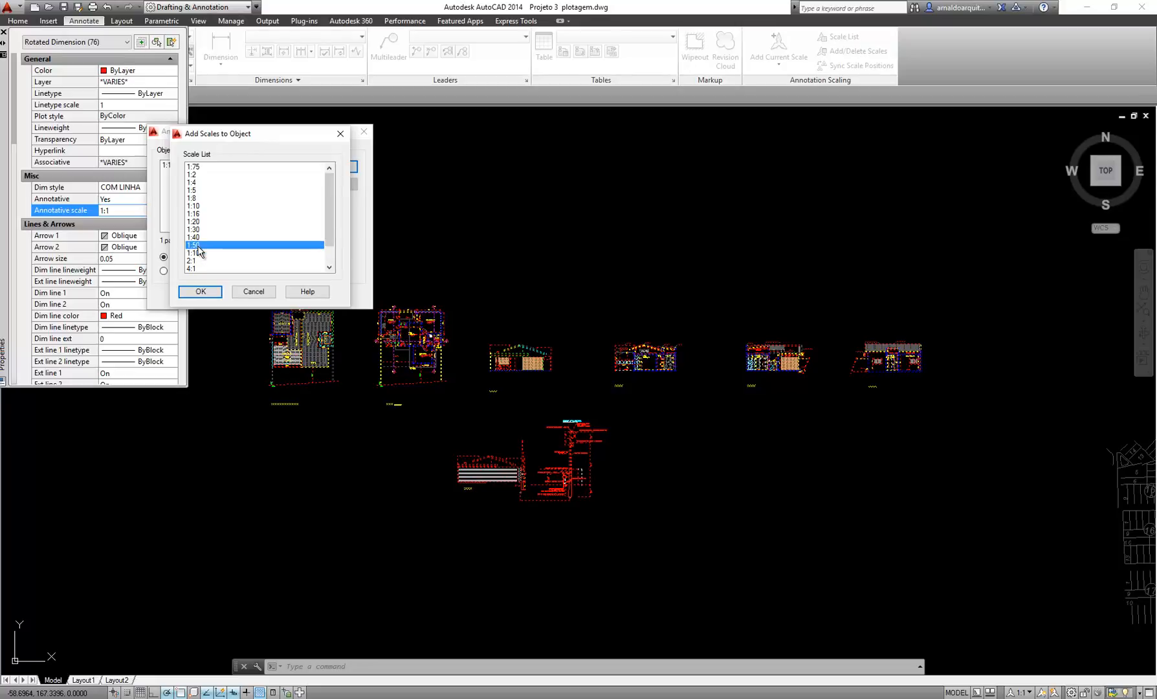
{"action": "left_click", "coordinate": [200, 253]}
{"action": "left_click", "coordinate": [201, 245]}
{"action": "left_click", "coordinate": [200, 253], "text": "ctrl"}
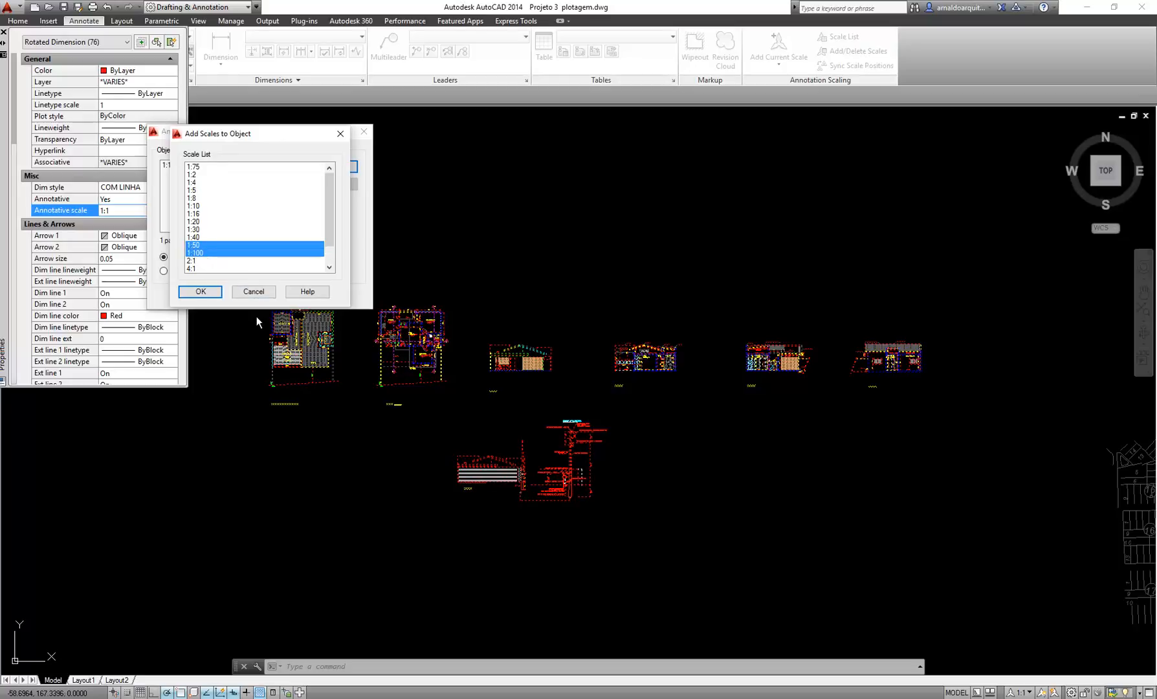
{"action": "left_click", "coordinate": [201, 291]}
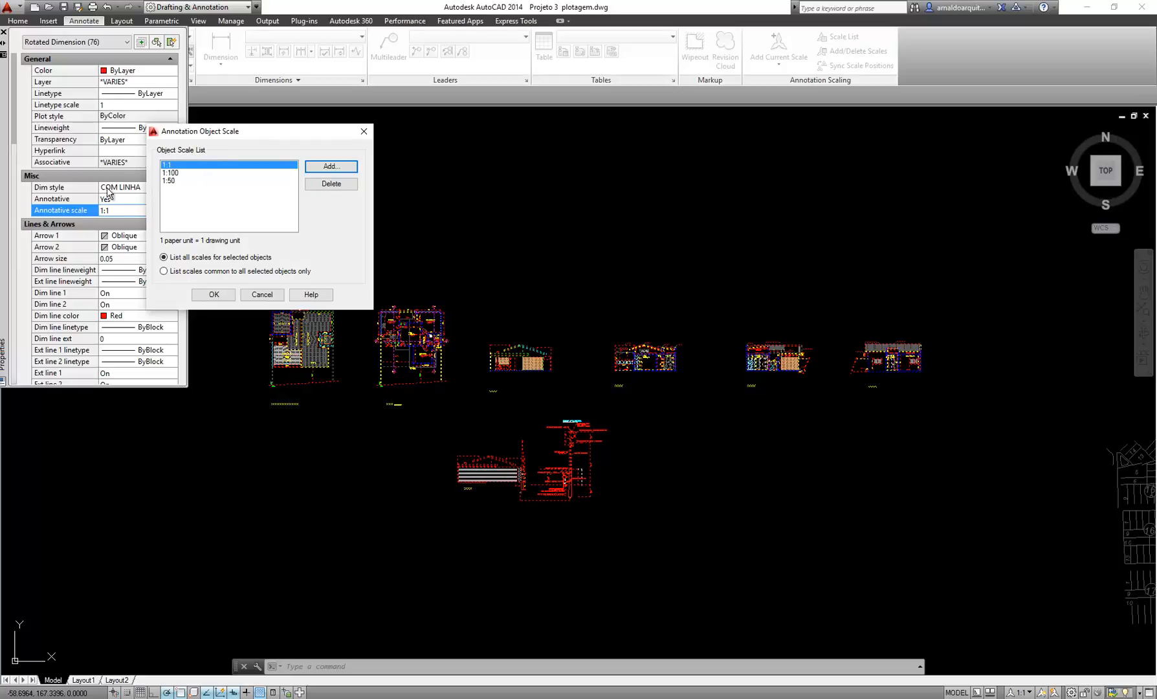
{"action": "left_click", "coordinate": [216, 295]}
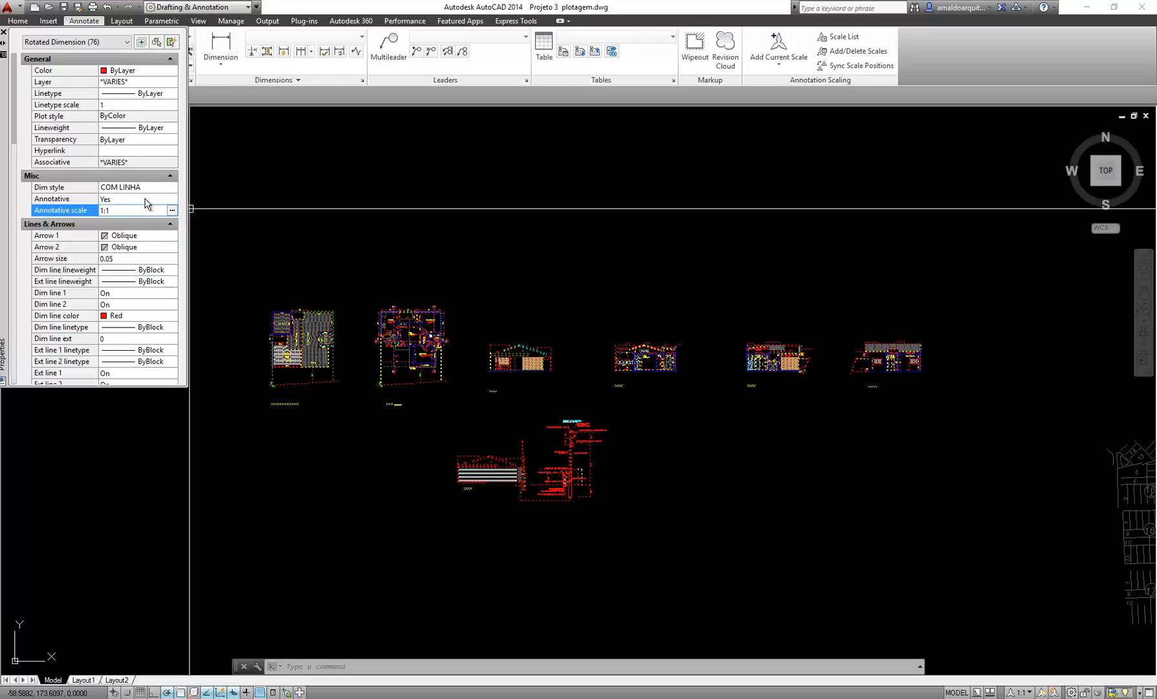
{"action": "left_click", "coordinate": [172, 210]}
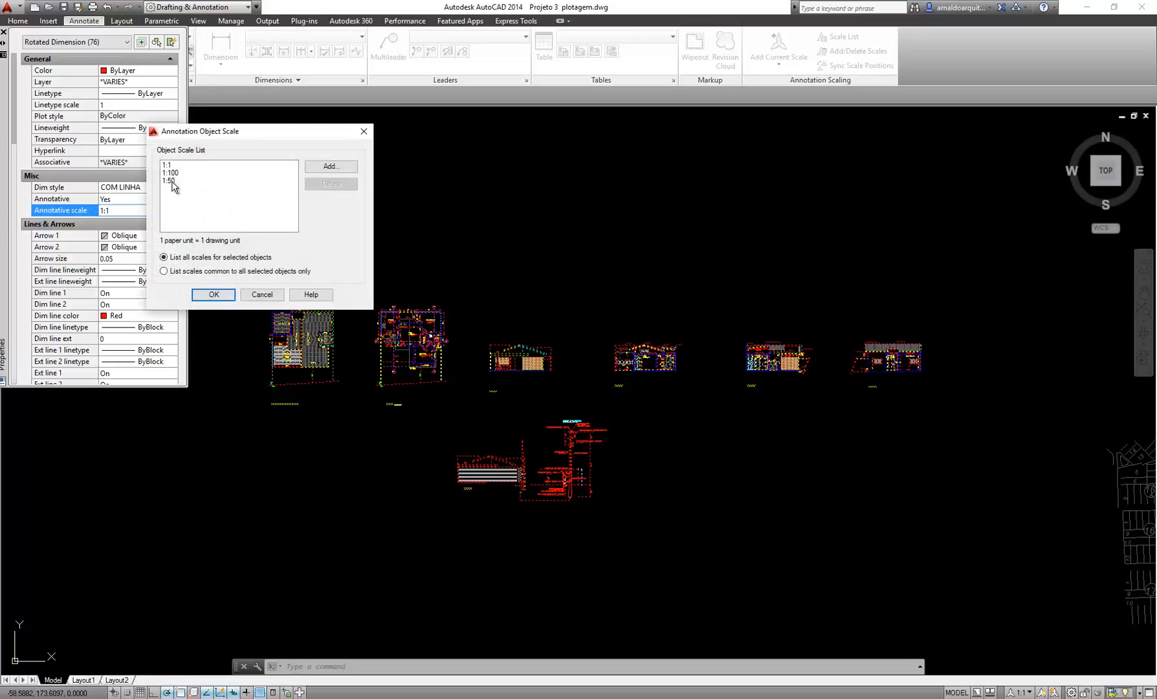
{"action": "left_click", "coordinate": [215, 296]}
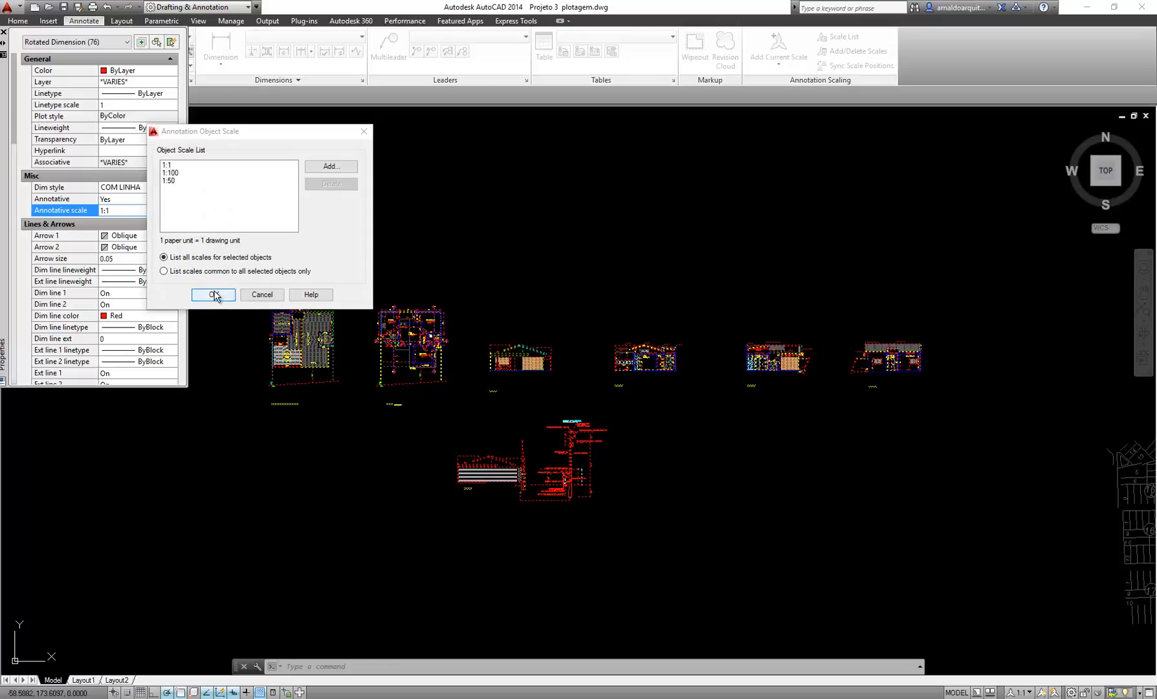
Narrow the selection to the MText objects and apply the text style named after the drawing's author
{"action": "left_click", "coordinate": [96, 42]}
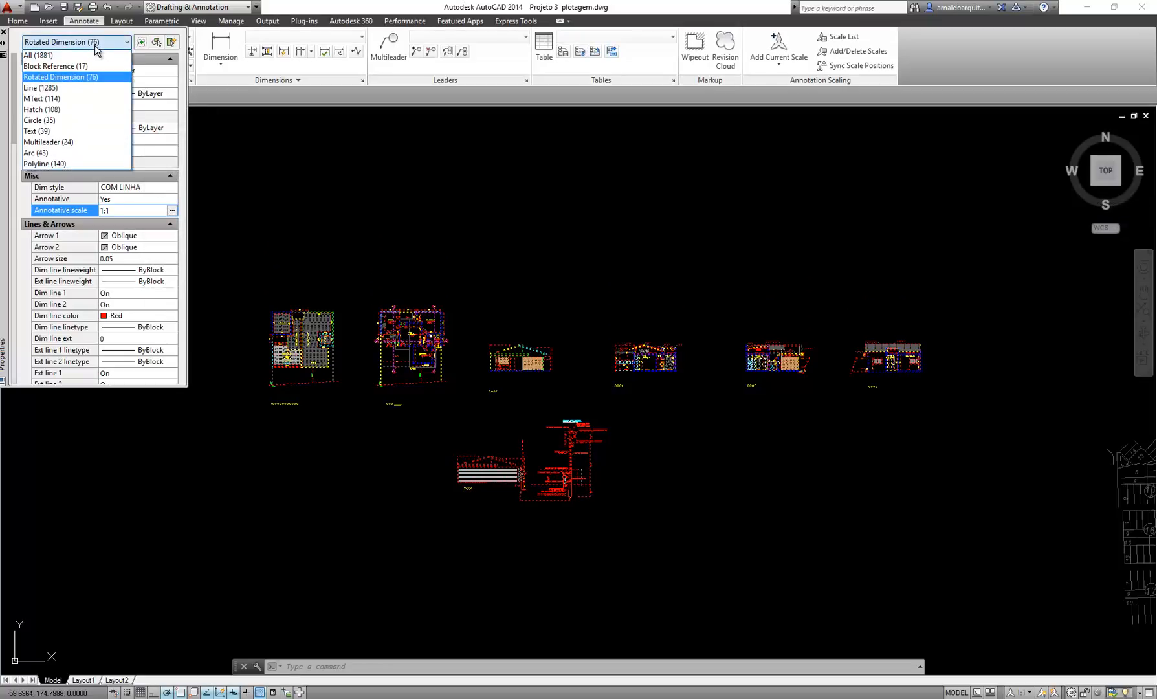
{"action": "left_click", "coordinate": [57, 99]}
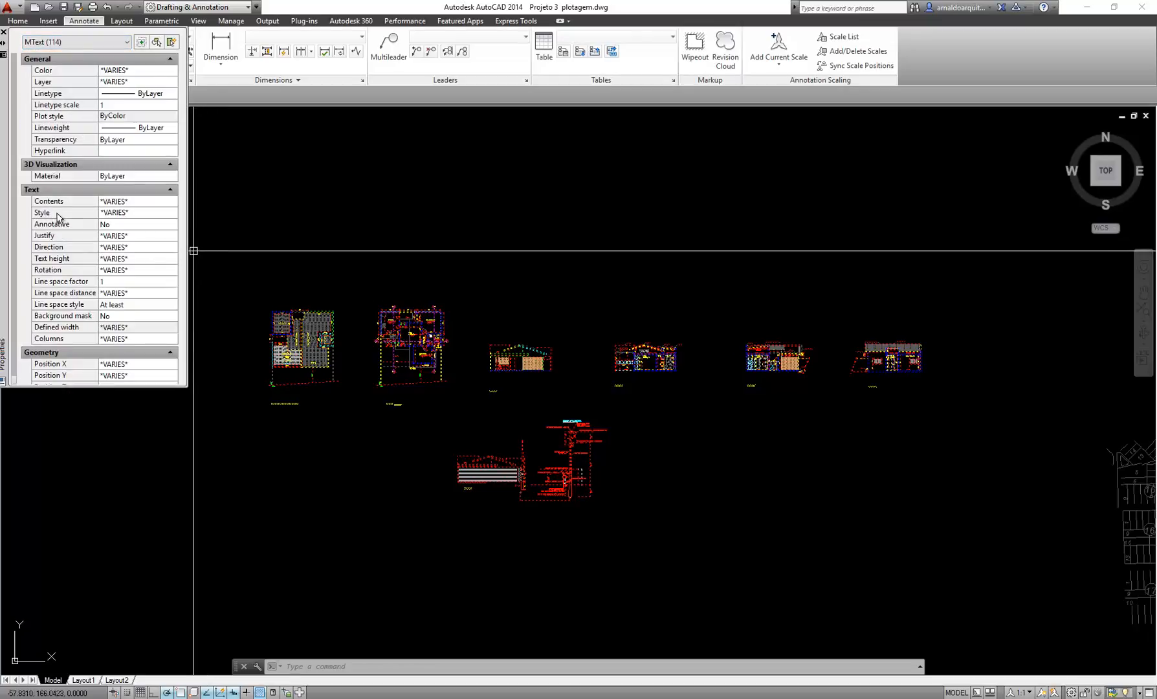
{"action": "left_click", "coordinate": [133, 214]}
{"action": "left_click", "coordinate": [139, 213]}
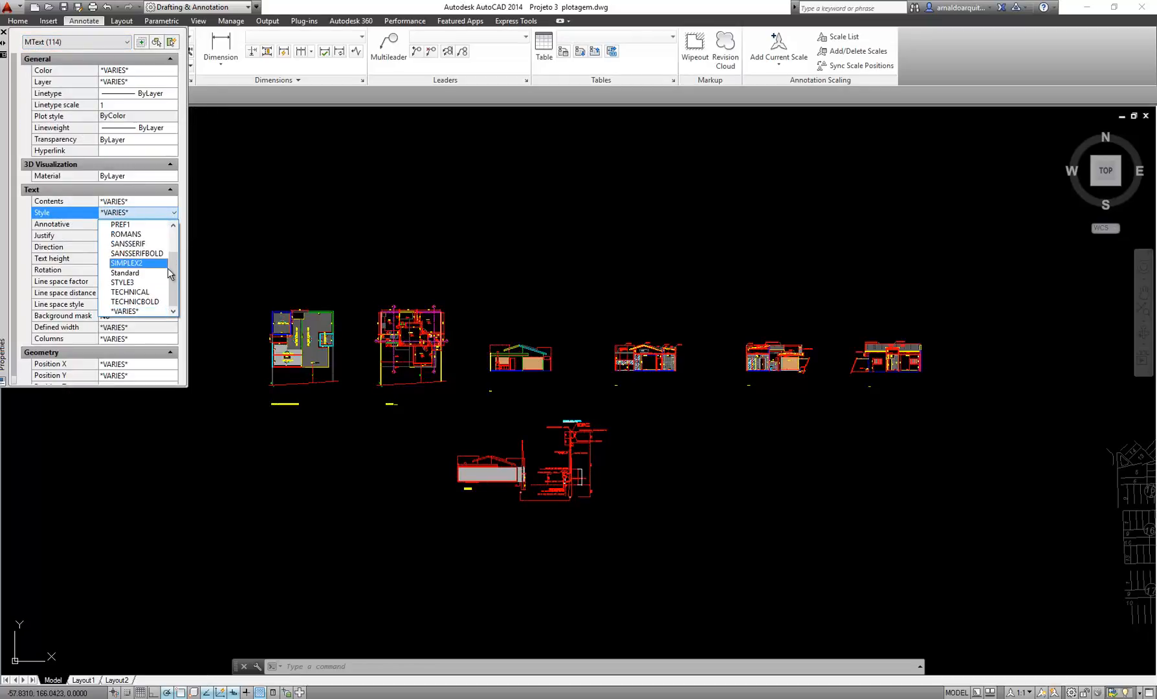
{"action": "scroll", "coordinate": [173, 261], "scroll_direction": "up", "scroll_amount": 5}
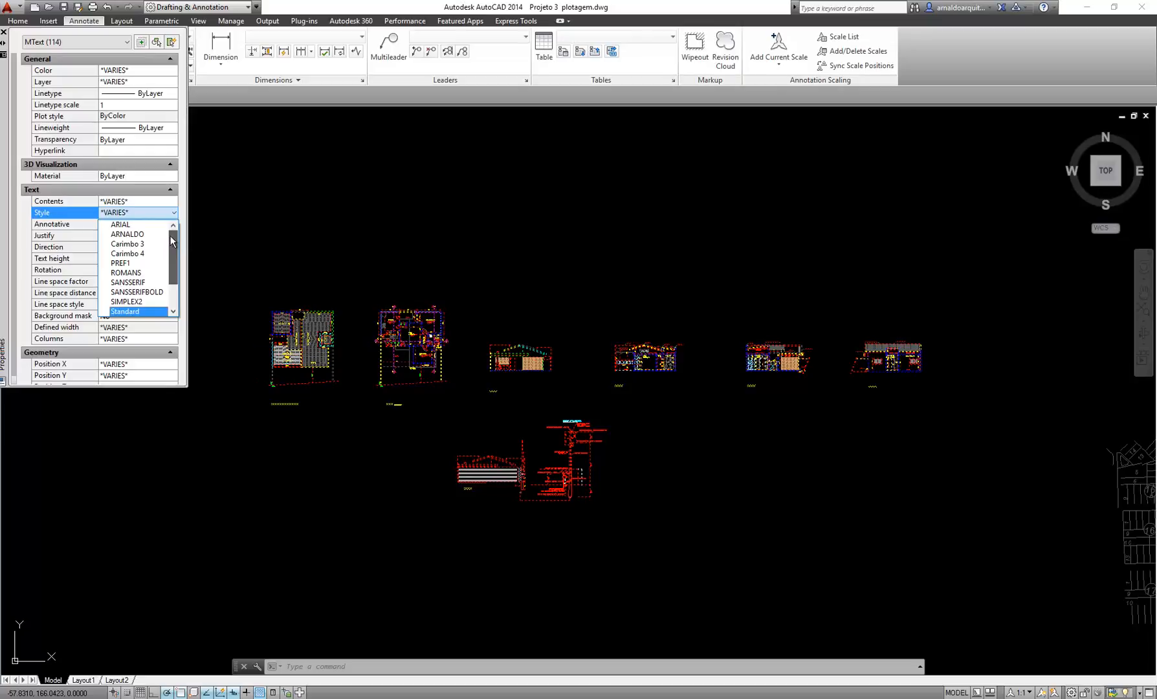
{"action": "left_click", "coordinate": [133, 225]}
Make the MText objects annotative and check their object scale list for 1:100 and 1:50
{"action": "left_click", "coordinate": [129, 226]}
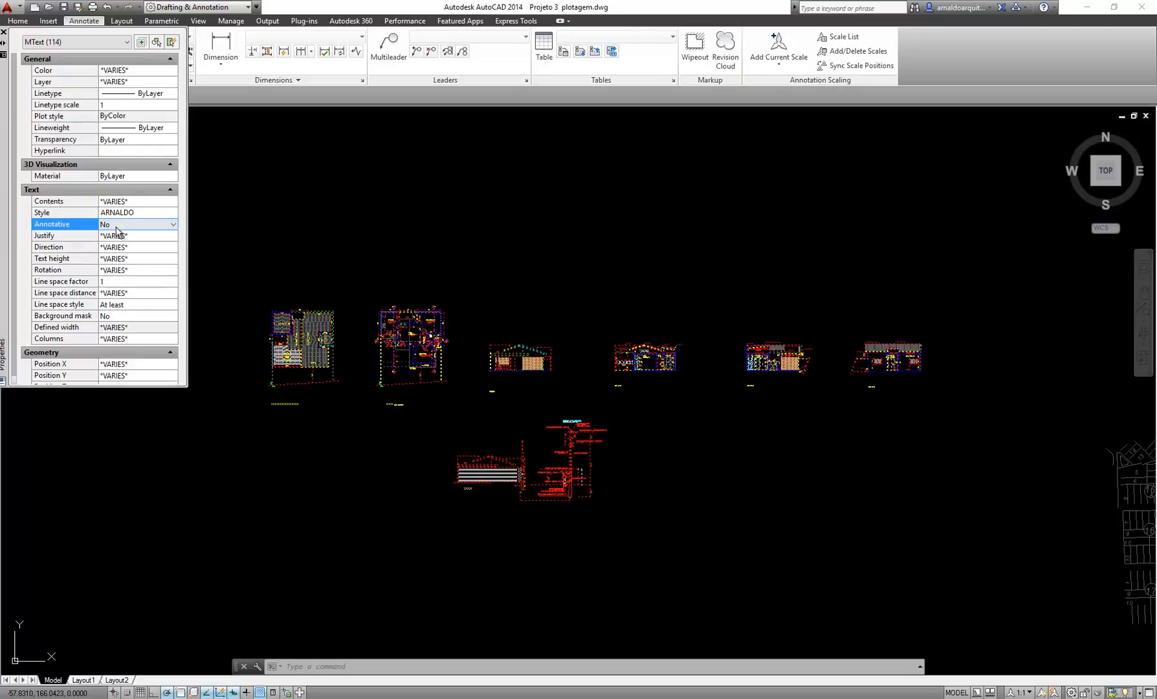
{"action": "left_click", "coordinate": [136, 227]}
{"action": "left_click", "coordinate": [131, 237]}
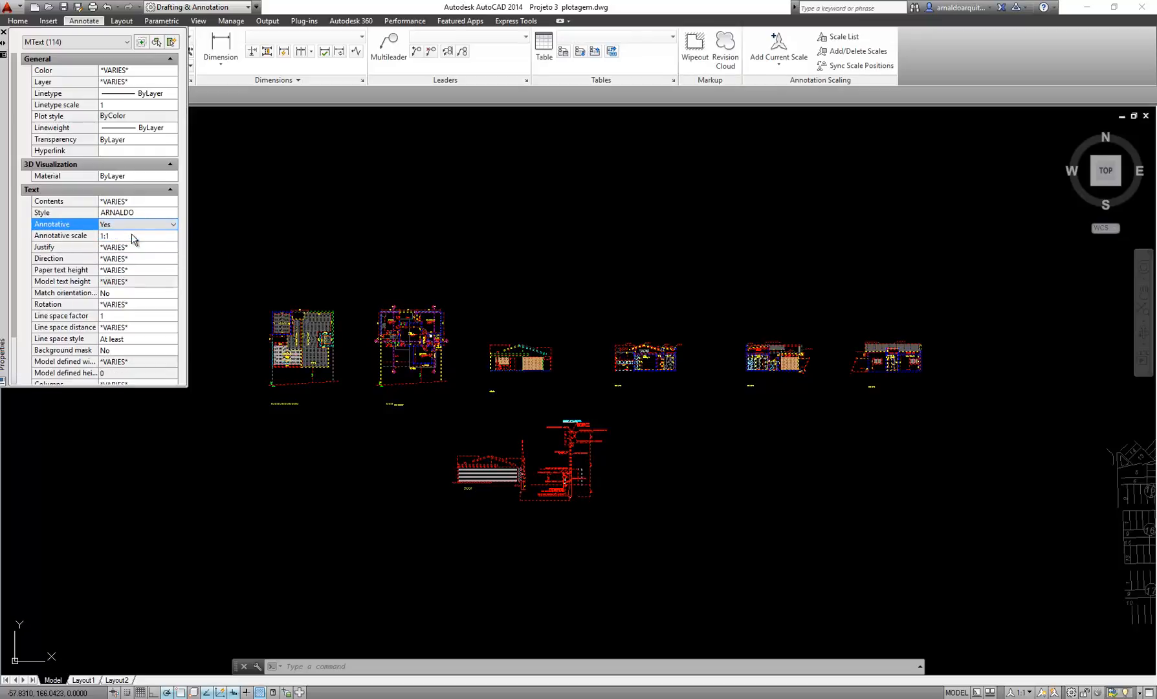
{"action": "left_click", "coordinate": [146, 237]}
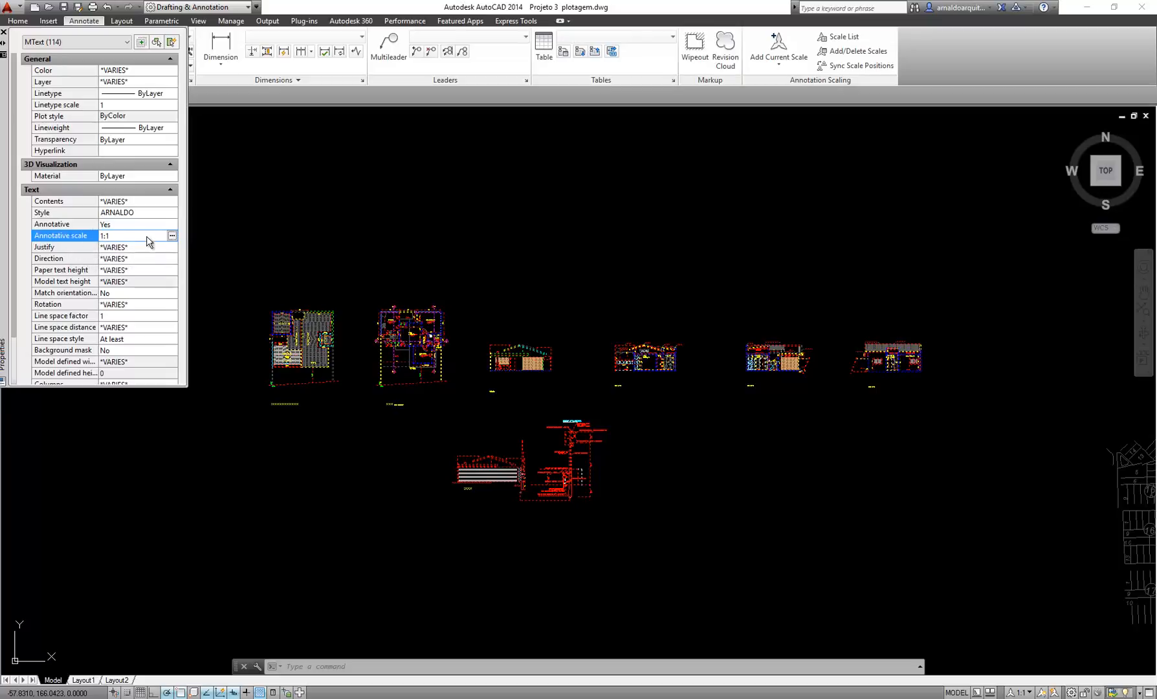
{"action": "left_click", "coordinate": [172, 236]}
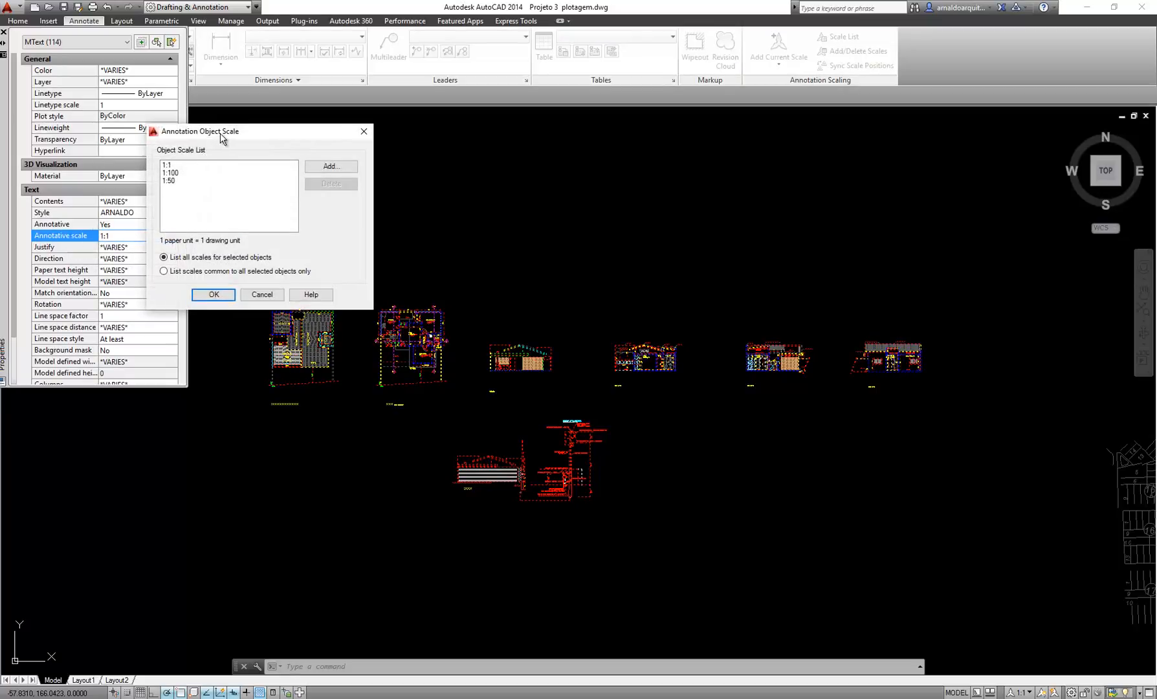
{"action": "left_click_drag", "start_coordinate": [220, 134], "coordinate": [289, 132]}
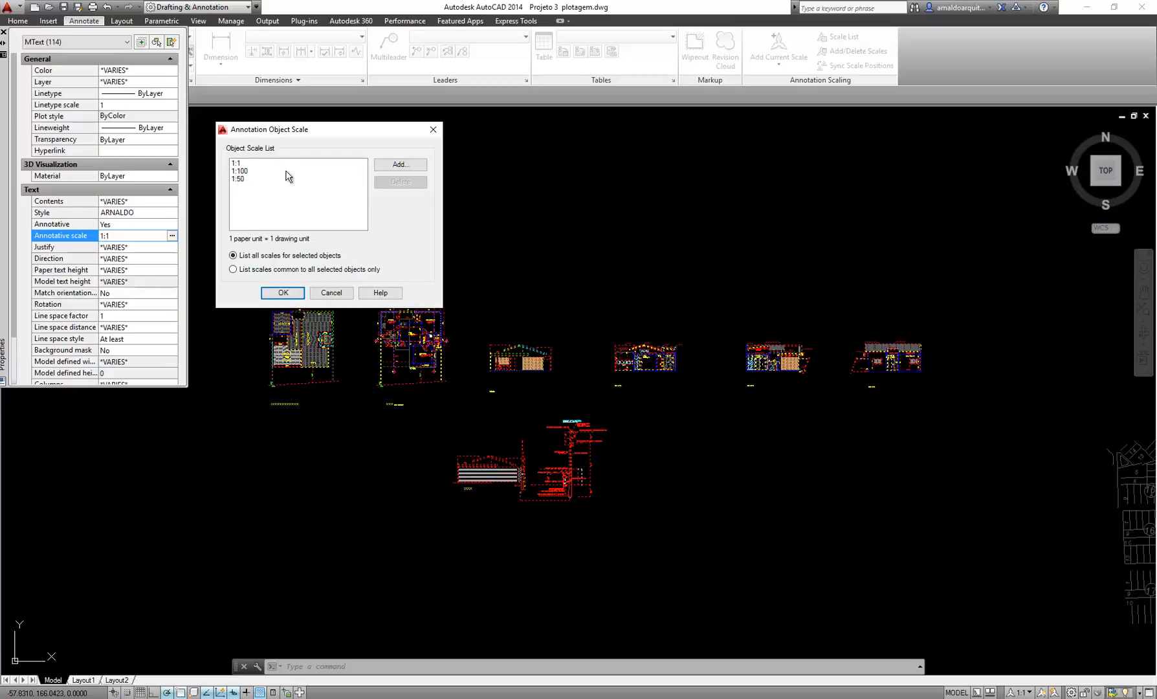
{"action": "left_click", "coordinate": [282, 293]}
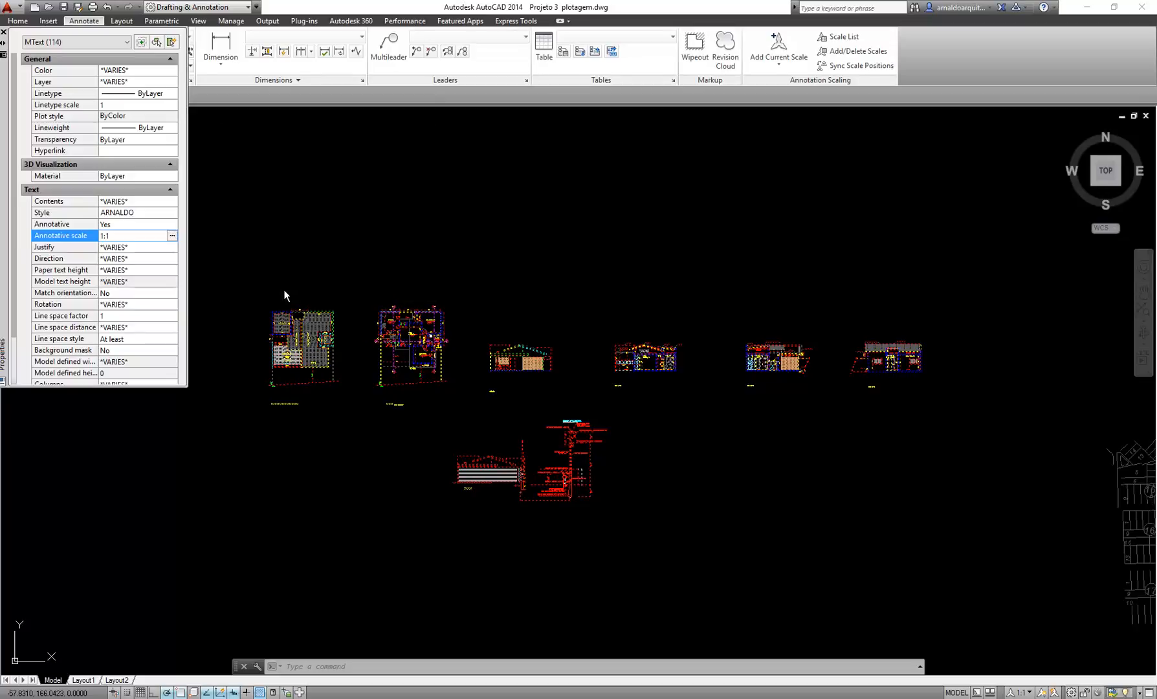
Narrow the selection to the single-line Text objects and apply the text style named after the drawing's author
{"action": "left_click", "coordinate": [71, 43]}
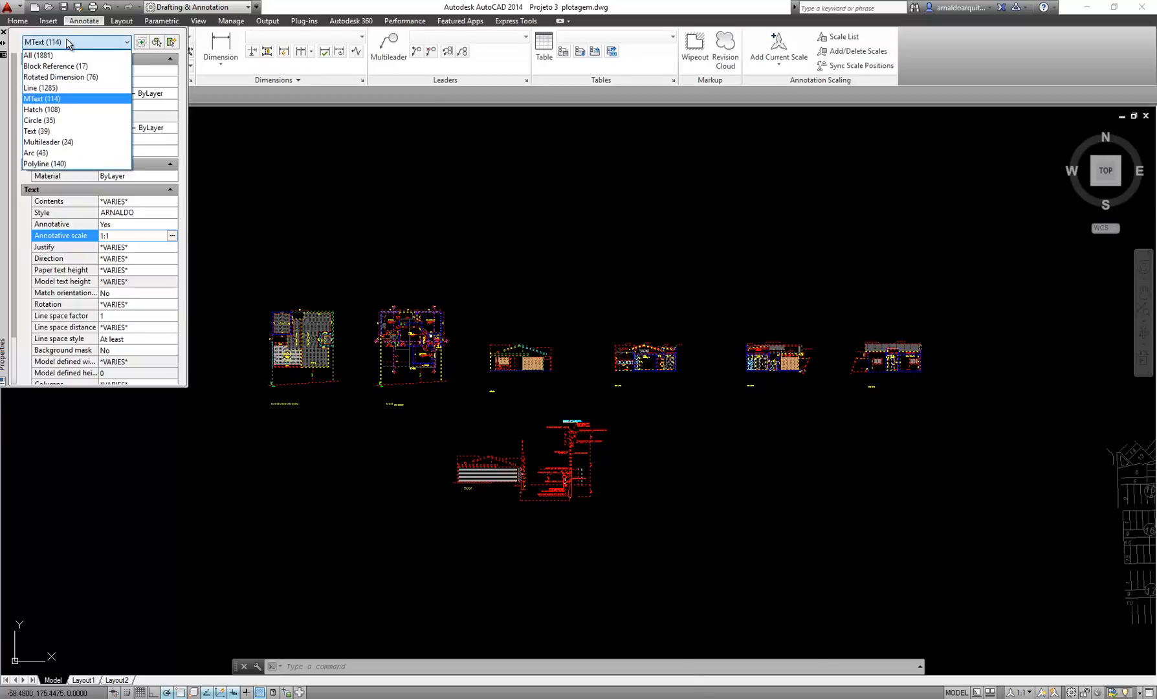
{"action": "left_click", "coordinate": [45, 132]}
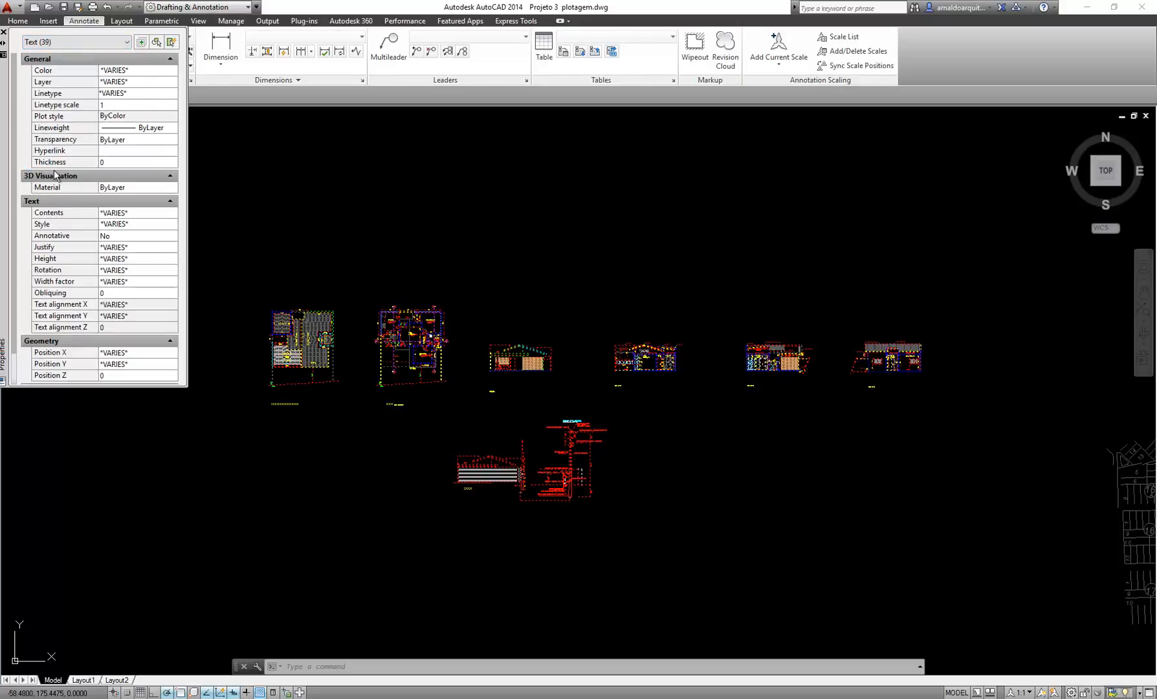
{"action": "left_click", "coordinate": [136, 224]}
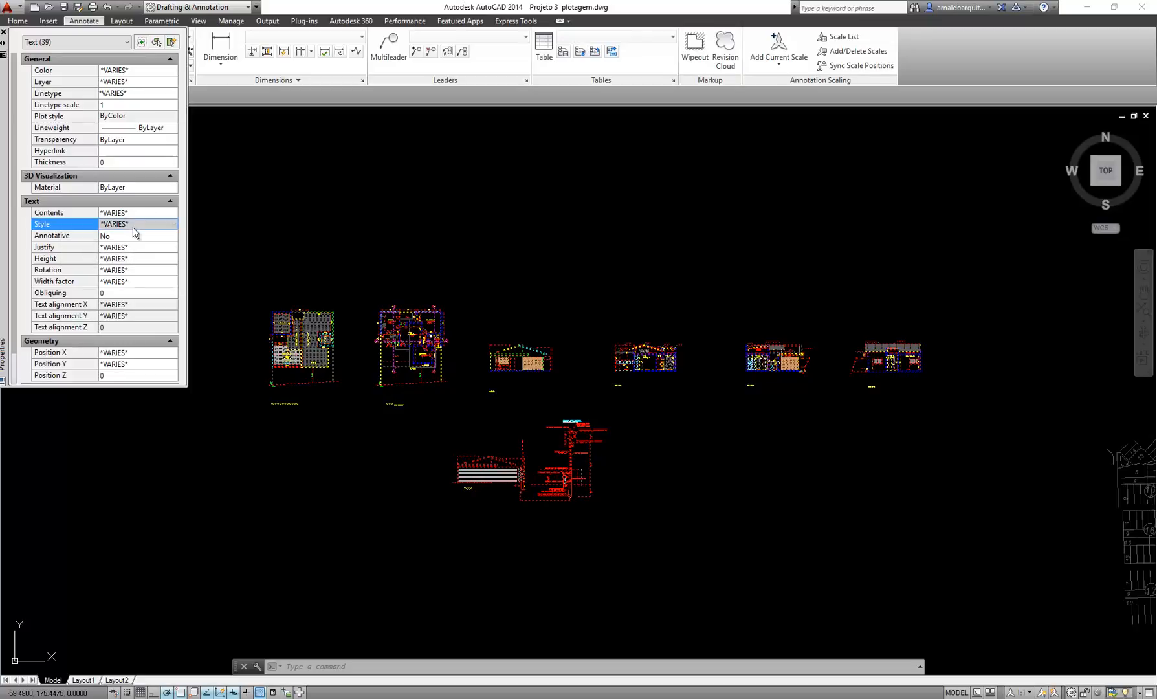
{"action": "left_click", "coordinate": [173, 224]}
{"action": "scroll", "coordinate": [176, 260], "scroll_direction": "up", "scroll_amount": 2}
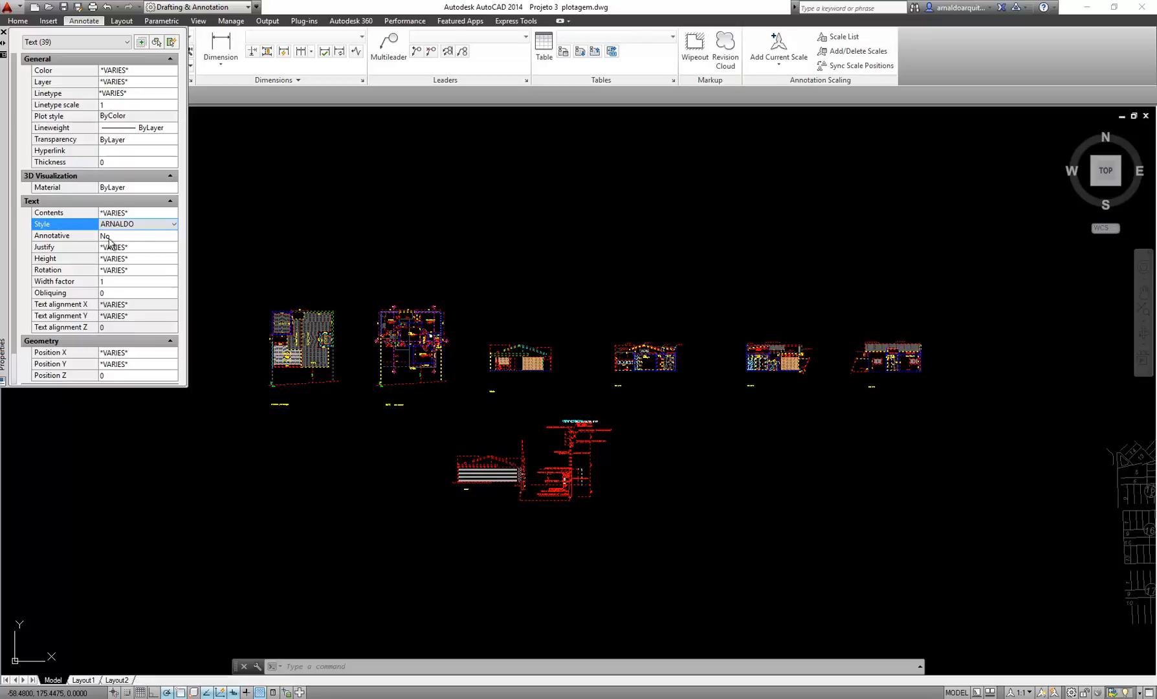
Make the single-line Text objects annotative and check their object scale list for 1:100 and 1:50
{"action": "left_click", "coordinate": [137, 237]}
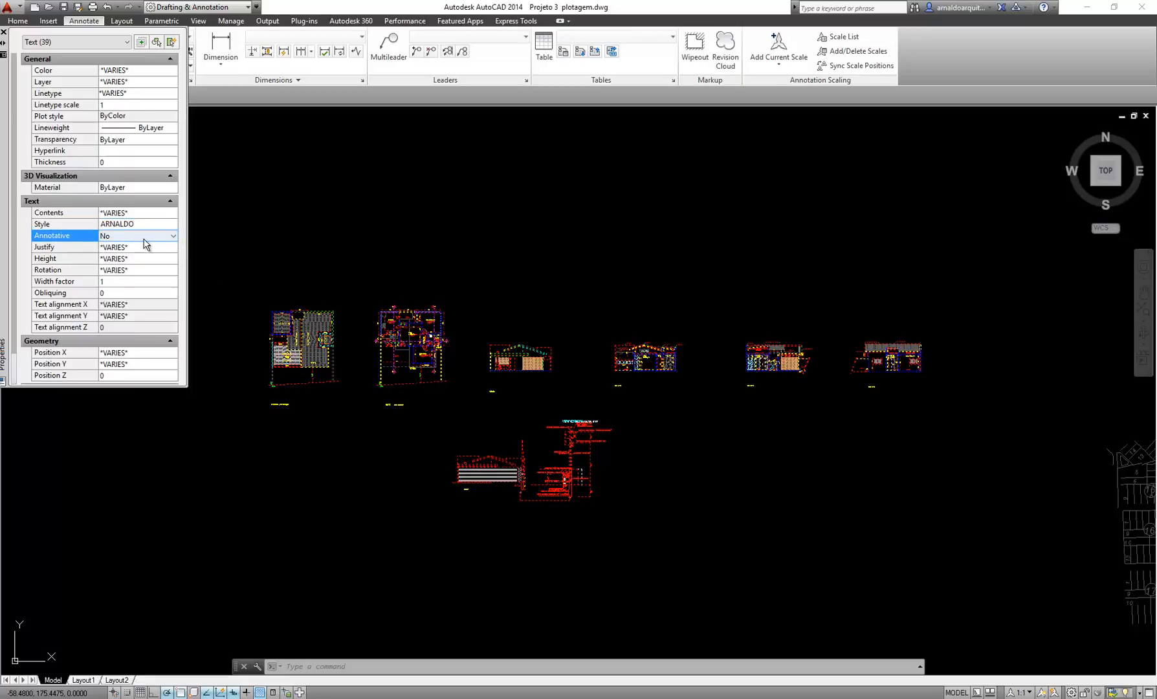
{"action": "left_click", "coordinate": [144, 237]}
{"action": "left_click", "coordinate": [140, 250]}
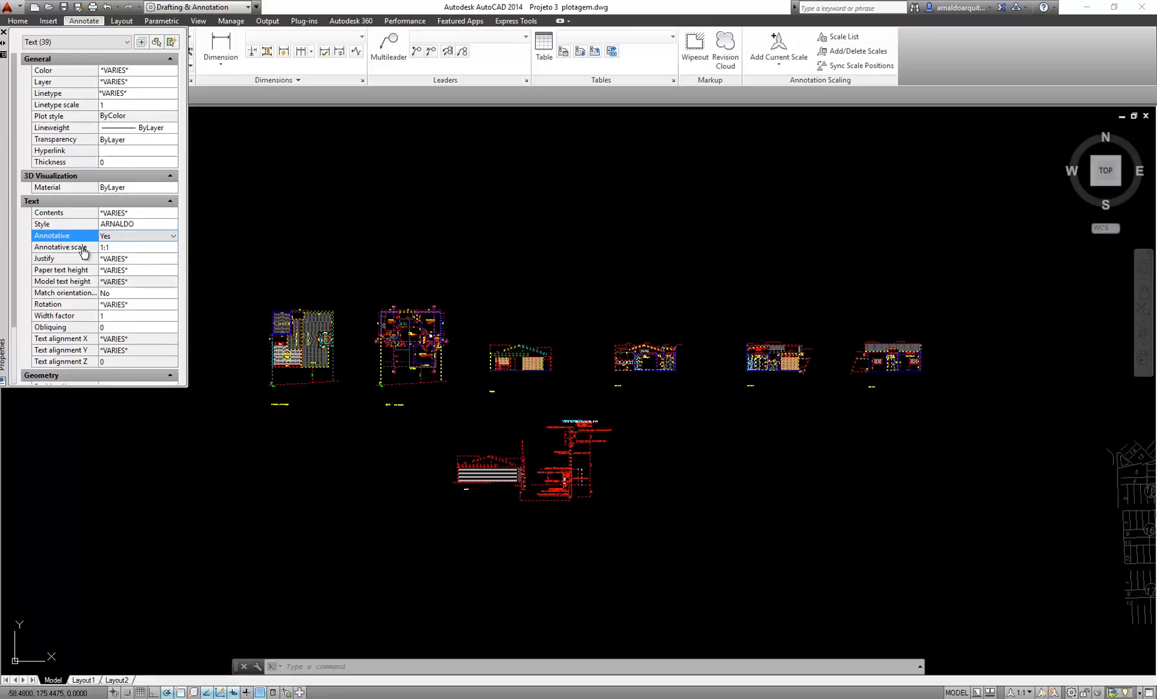
{"action": "left_click", "coordinate": [141, 251]}
{"action": "left_click", "coordinate": [172, 246]}
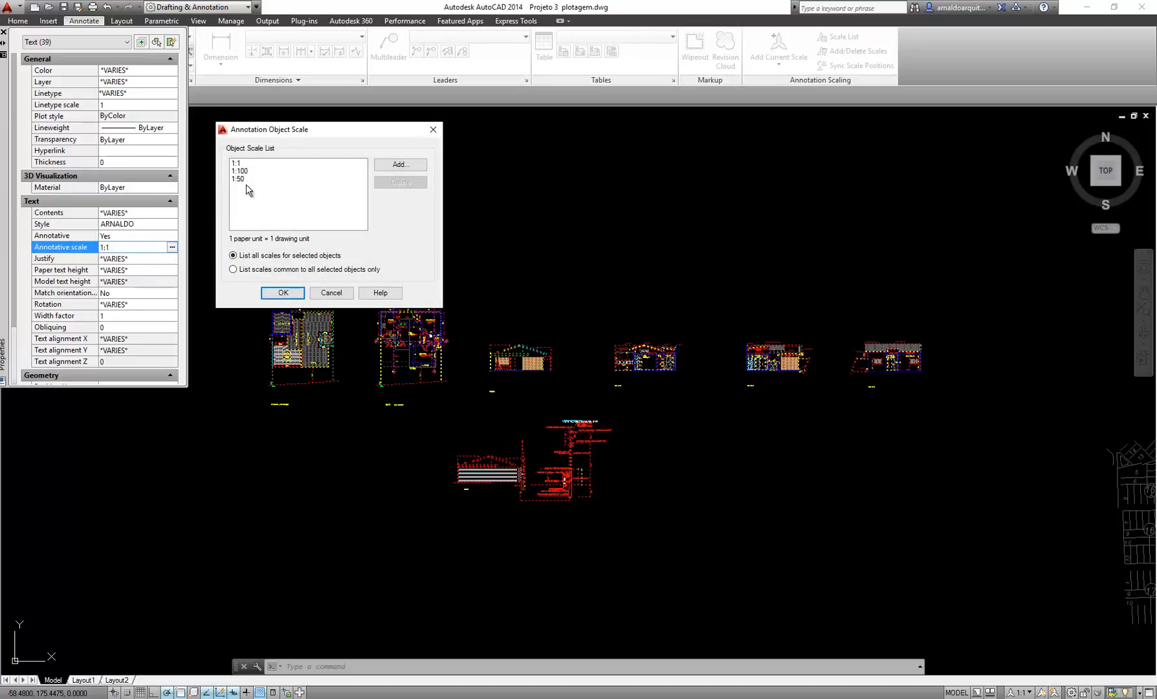
{"action": "left_click", "coordinate": [282, 293]}
Make the multileaders in the selection annotative and check their object scale list for 1:100 and 1:50
{"action": "left_click", "coordinate": [64, 42]}
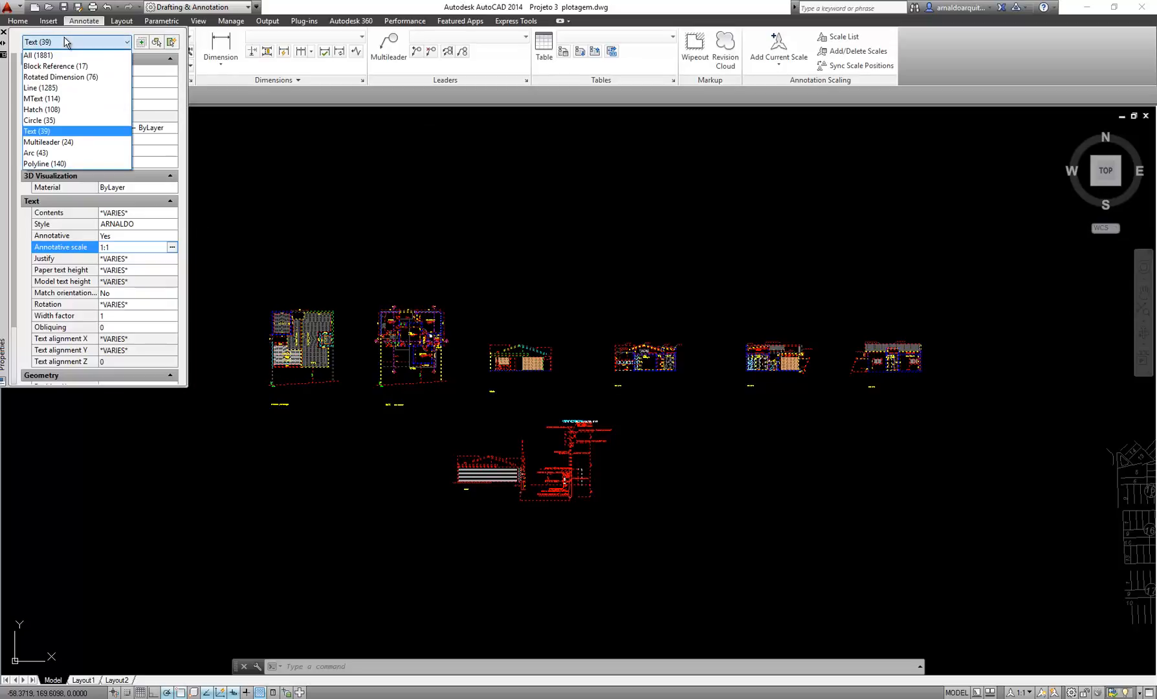
{"action": "left_click", "coordinate": [64, 143]}
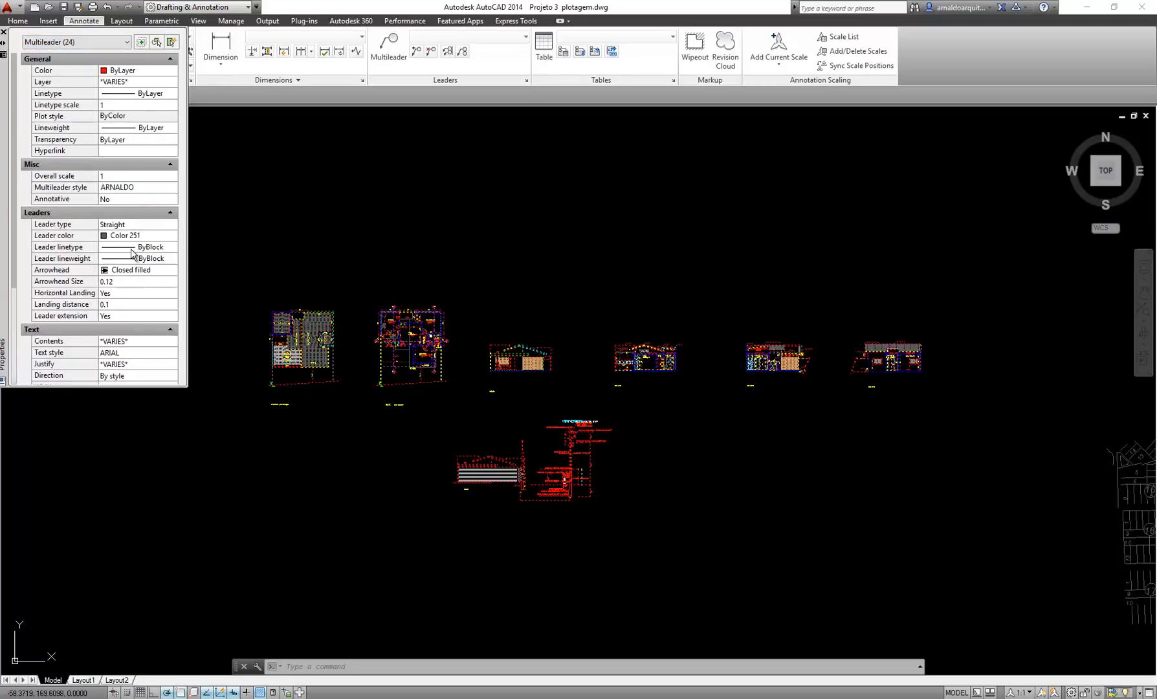
{"action": "left_click", "coordinate": [134, 200]}
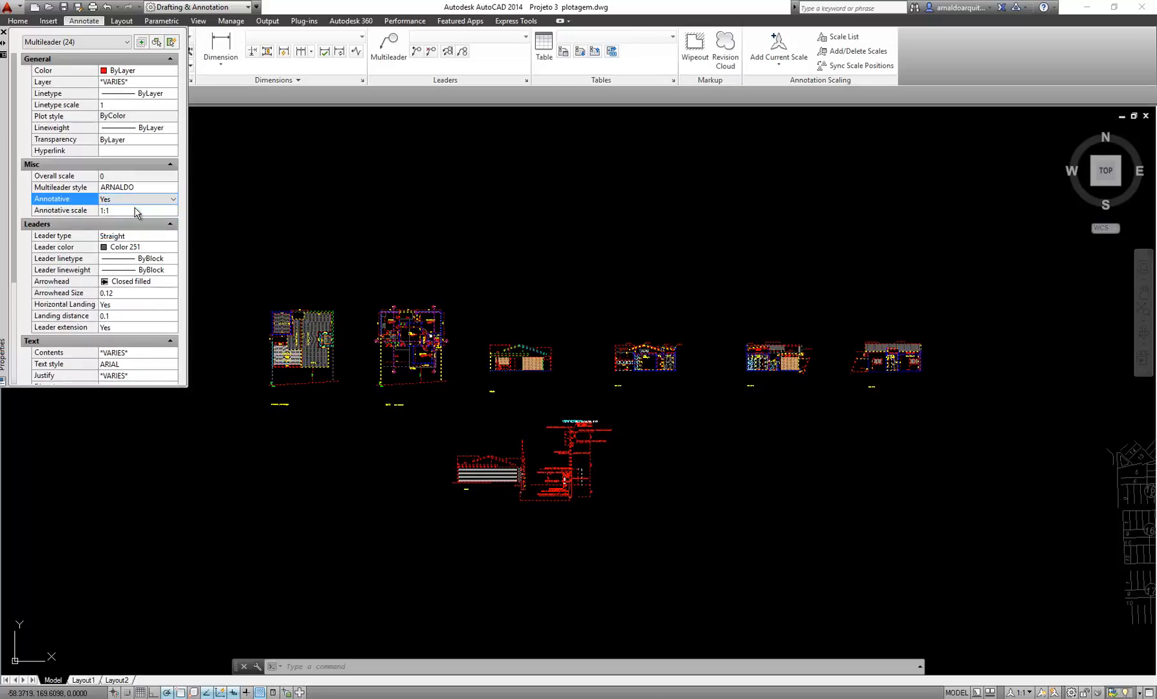
{"action": "left_click", "coordinate": [133, 209]}
{"action": "left_click", "coordinate": [172, 211]}
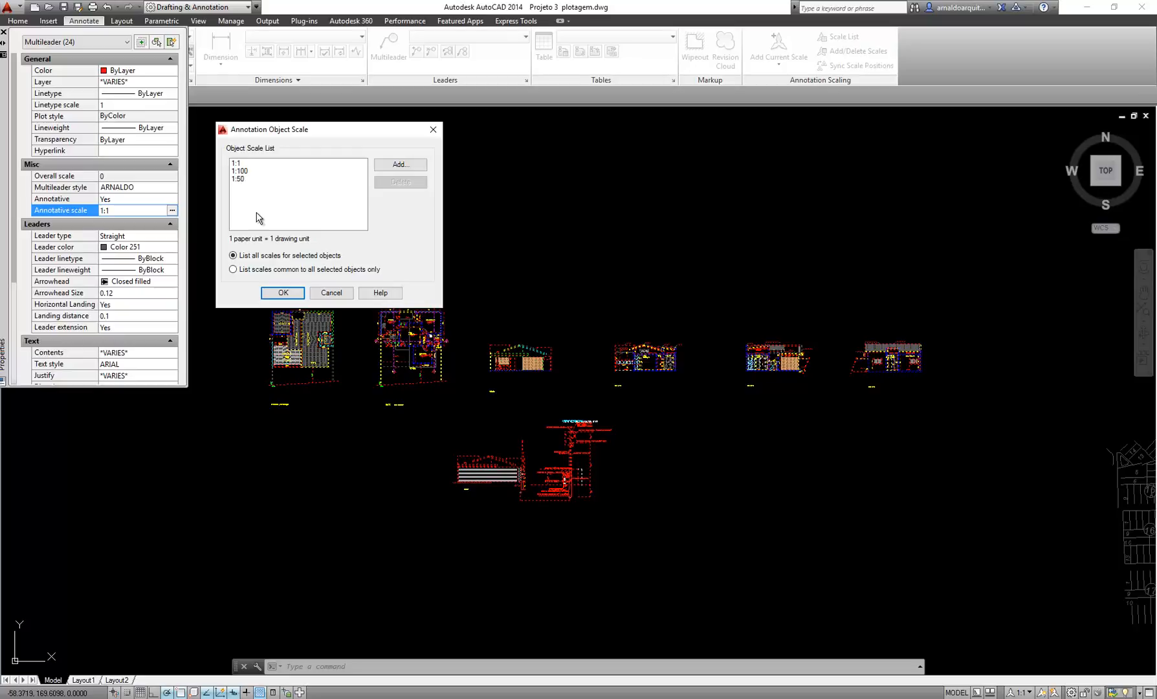
{"action": "left_click", "coordinate": [283, 293]}
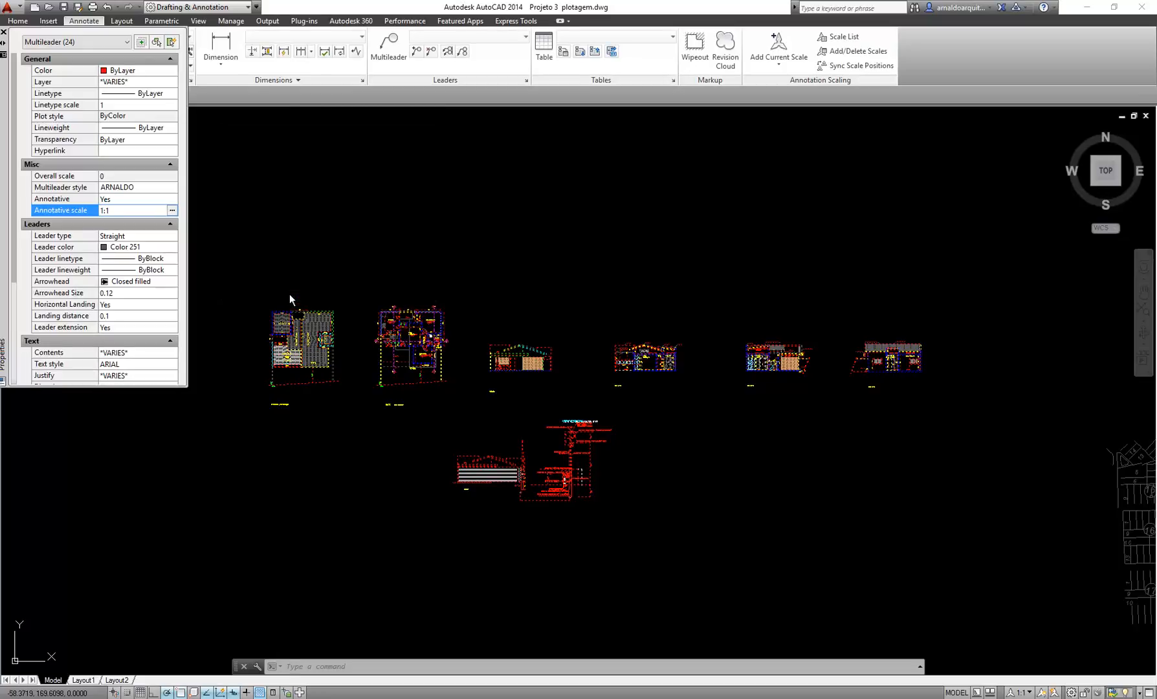
{"action": "left_click", "coordinate": [69, 43]}
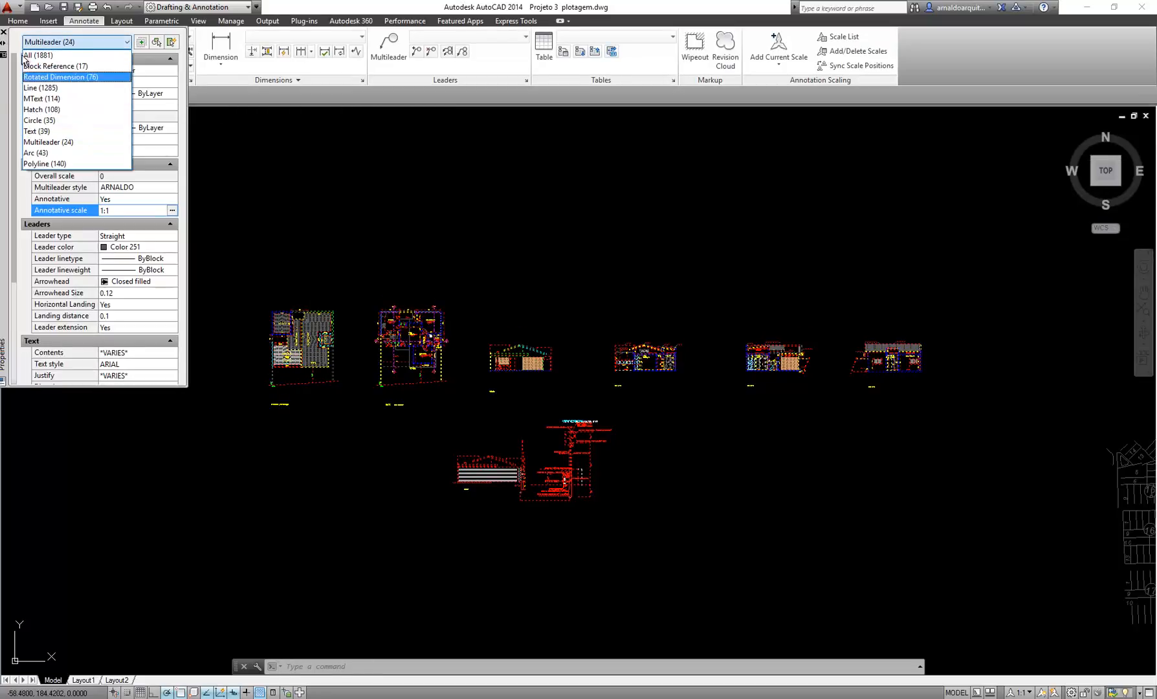
{"action": "left_click", "coordinate": [65, 42]}
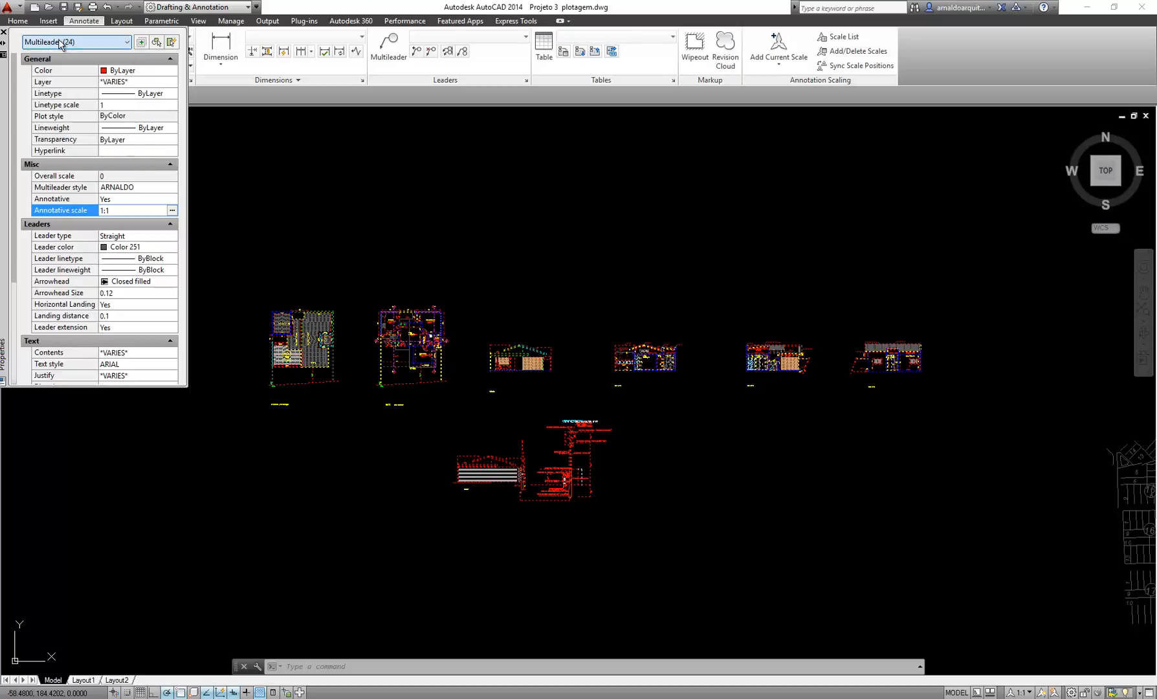
{"action": "left_click", "coordinate": [3, 33]}
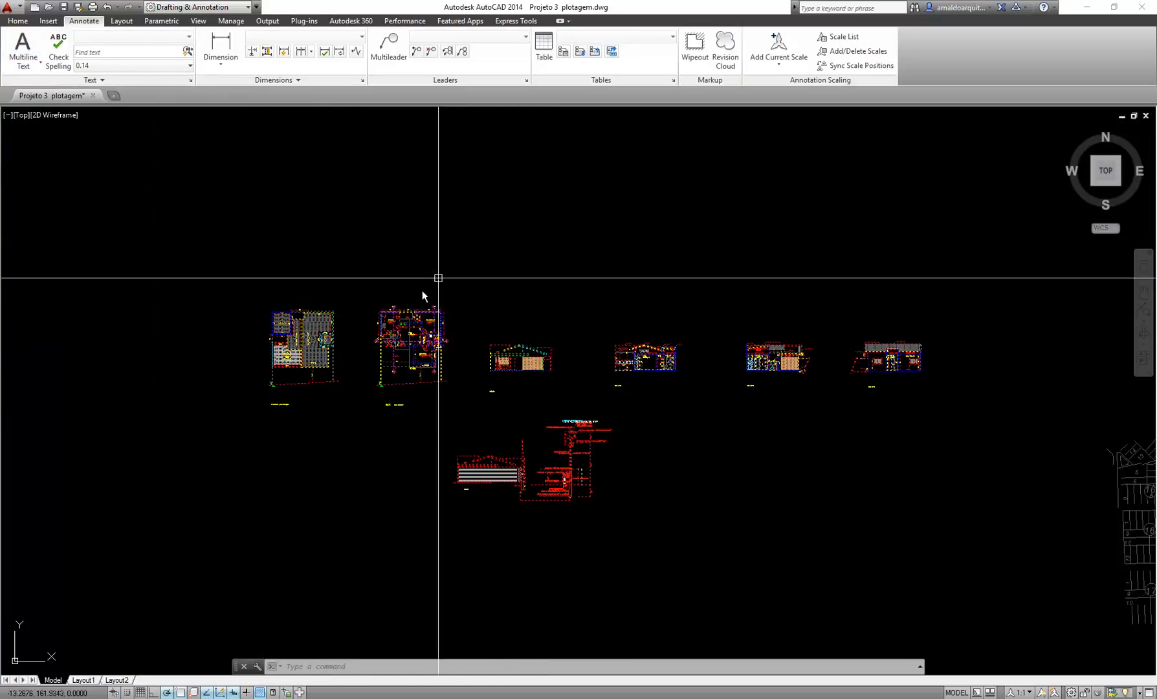
Narrow the selection to the MText objects and set their justification to Middle center
{"action": "scroll", "coordinate": [379, 347], "scroll_direction": "up", "scroll_amount": 10}
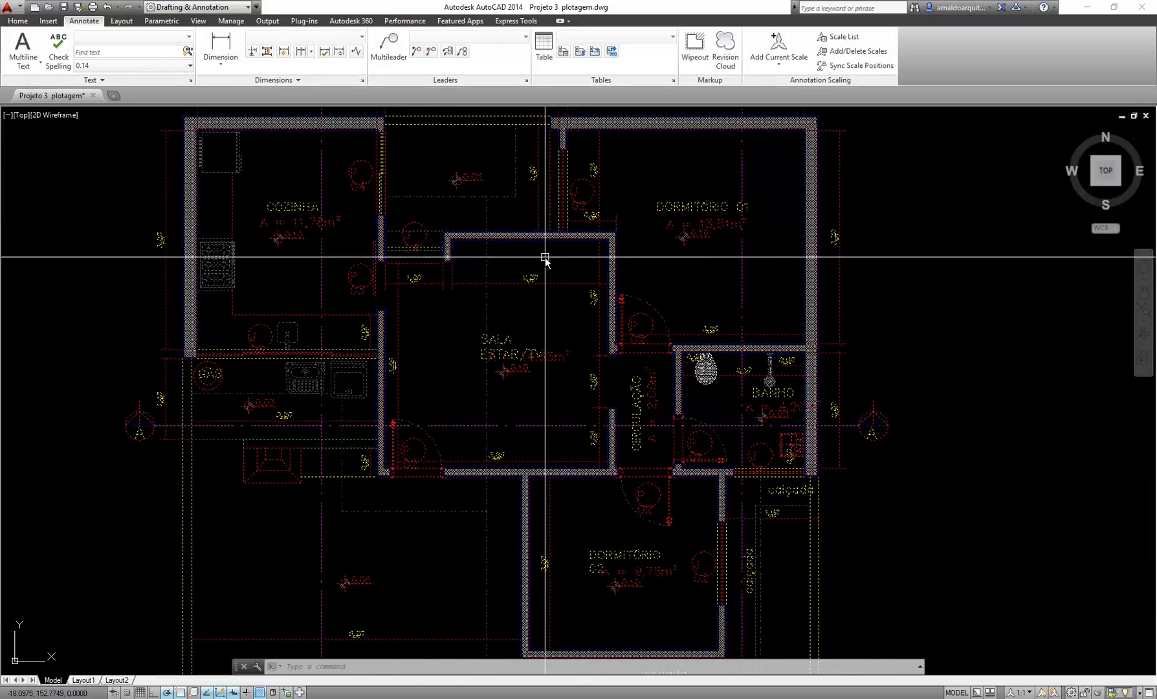
{"action": "scroll", "coordinate": [600, 269], "scroll_direction": "down", "scroll_amount": 2}
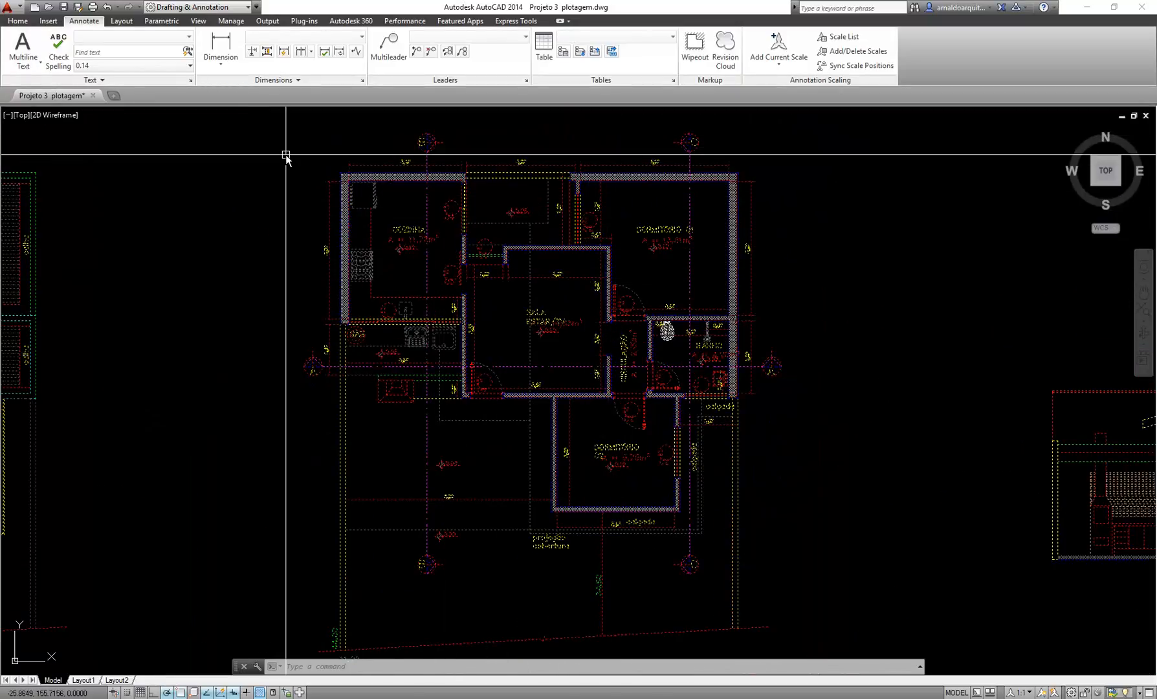
{"action": "key", "text": "Return"}
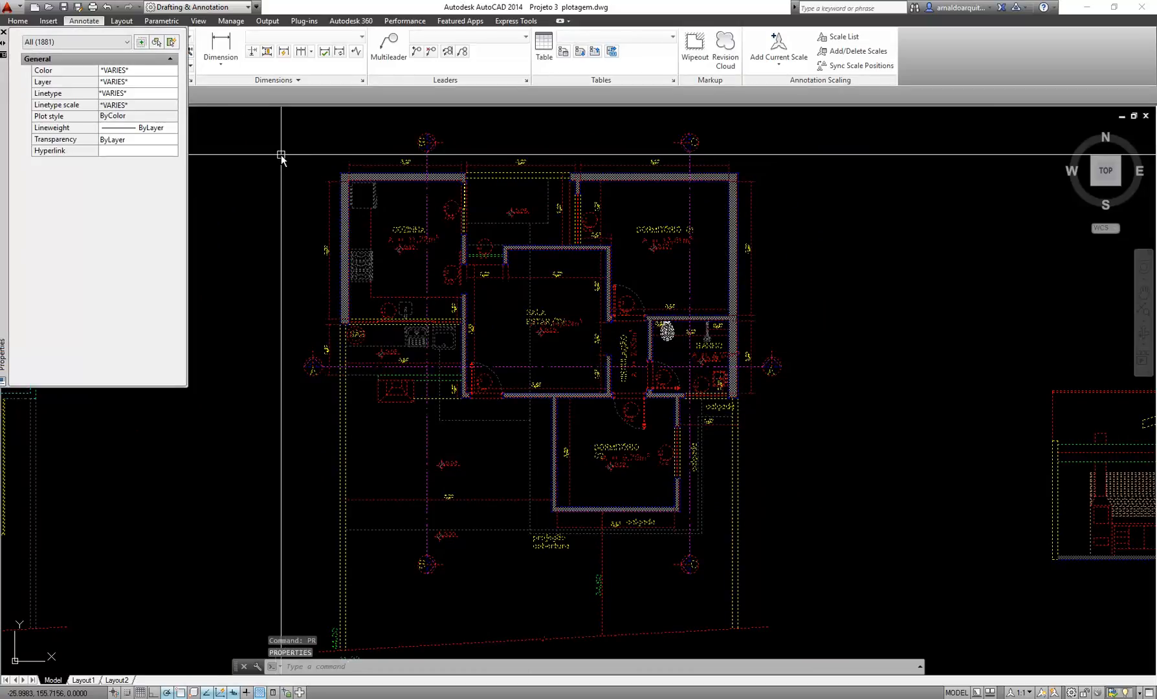
{"action": "left_click", "coordinate": [66, 44]}
{"action": "left_click", "coordinate": [43, 98]}
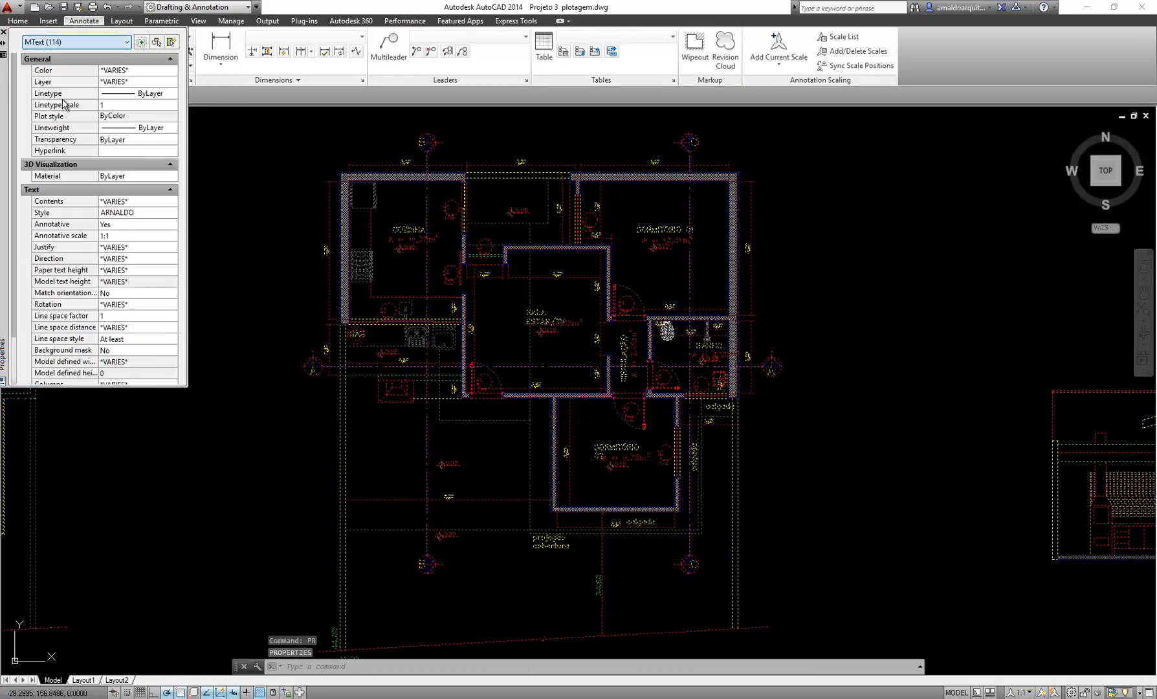
{"action": "left_click", "coordinate": [155, 251]}
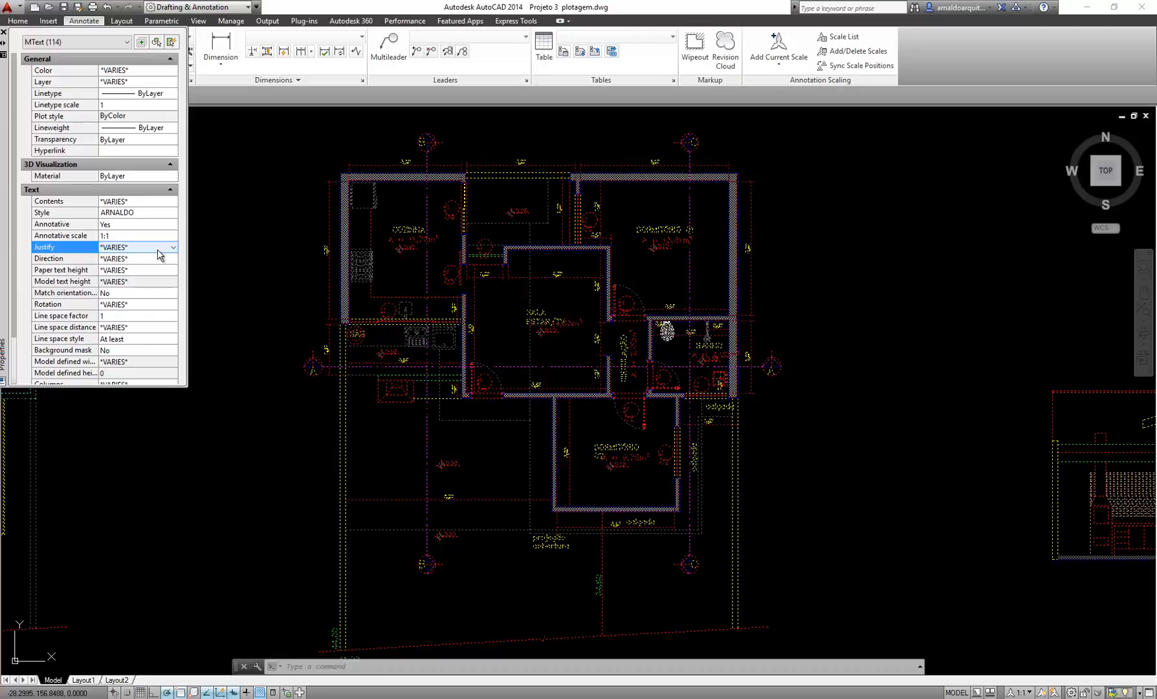
{"action": "left_click", "coordinate": [157, 249]}
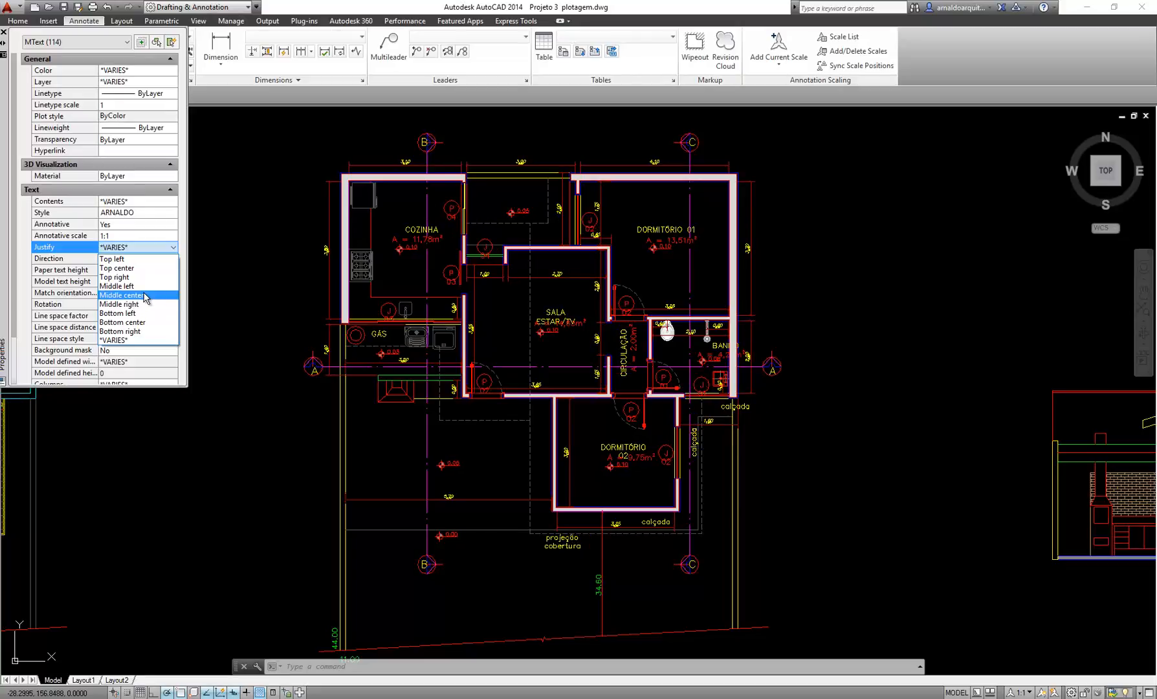
{"action": "left_click", "coordinate": [146, 296]}
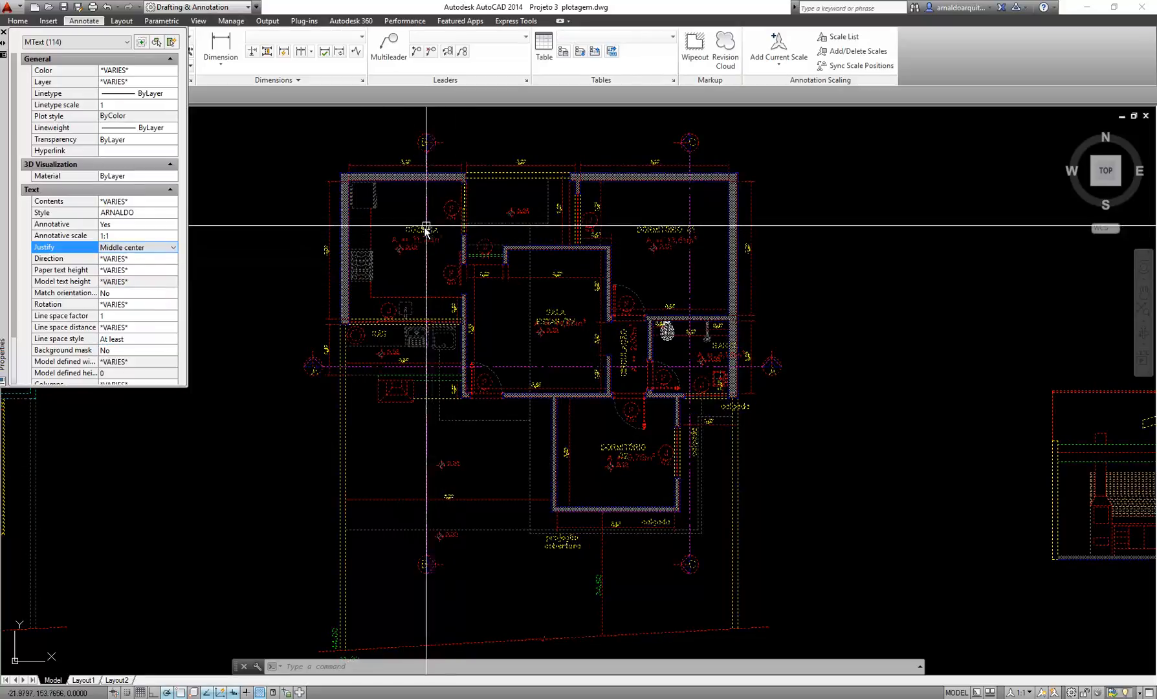
Set the justification of the single-line Text objects to Middle center and clear the selection
{"action": "scroll", "coordinate": [453, 251], "scroll_direction": "up", "scroll_amount": 5}
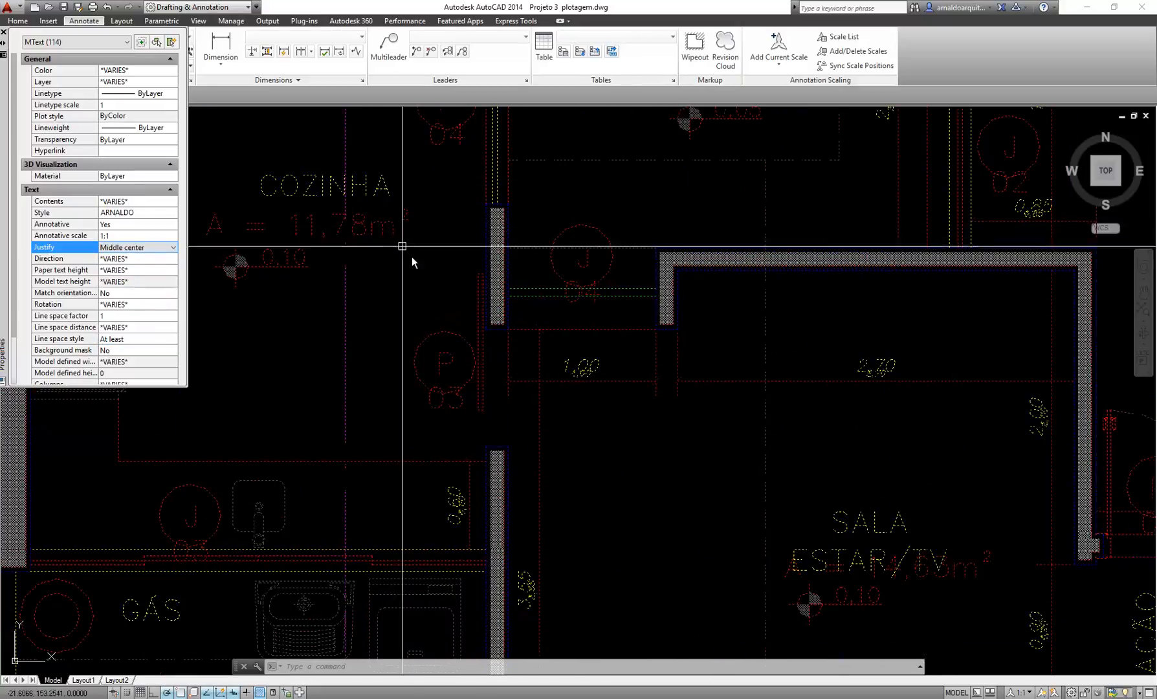
{"action": "scroll", "coordinate": [810, 473], "scroll_direction": "down", "scroll_amount": 5}
{"action": "scroll", "coordinate": [666, 361], "scroll_direction": "up", "scroll_amount": 4}
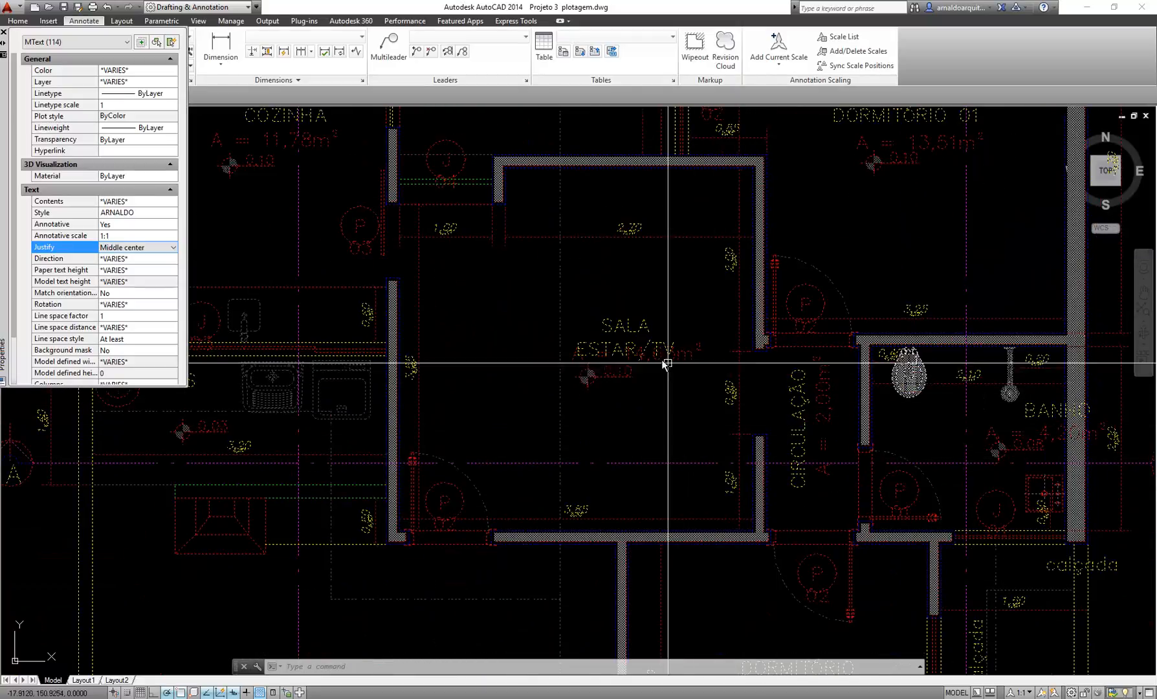
{"action": "scroll", "coordinate": [628, 355], "scroll_direction": "up", "scroll_amount": 2}
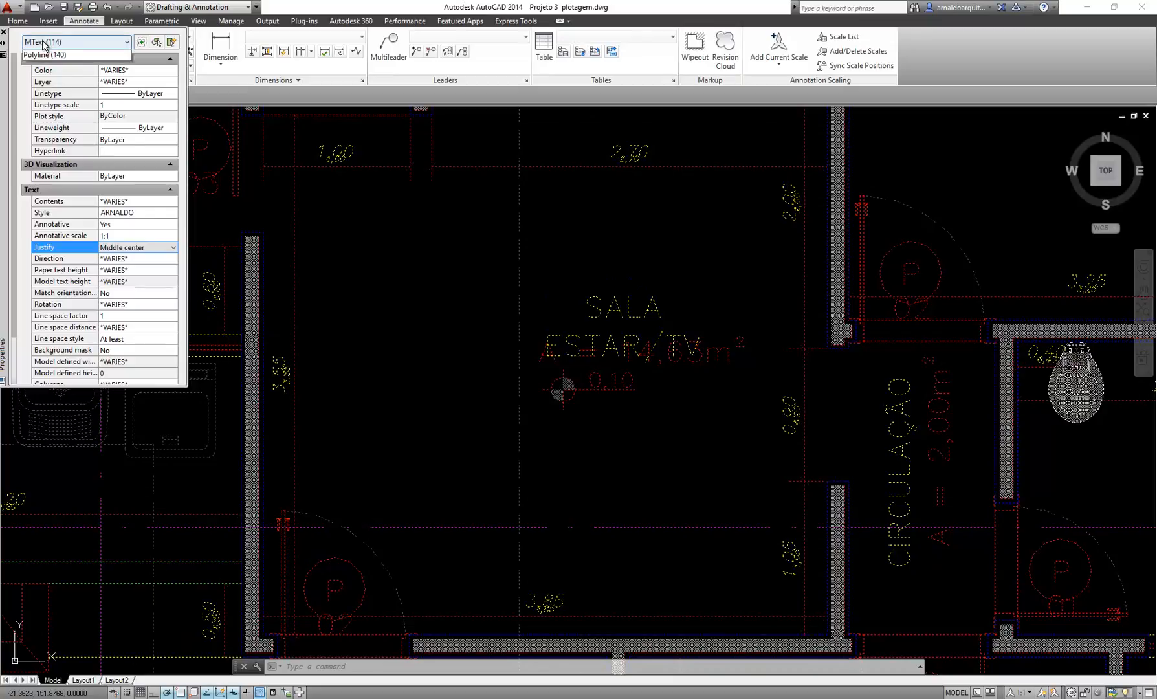
{"action": "left_click", "coordinate": [75, 41]}
{"action": "left_click", "coordinate": [42, 132]}
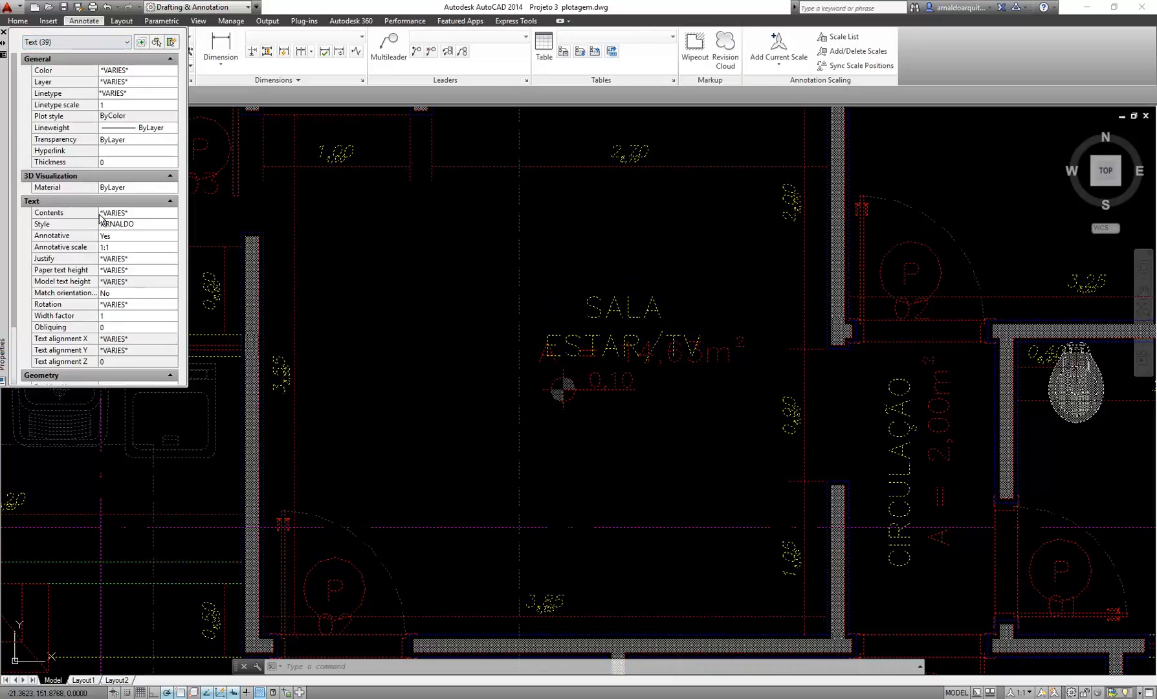
{"action": "left_click", "coordinate": [138, 262]}
{"action": "left_click", "coordinate": [138, 259]}
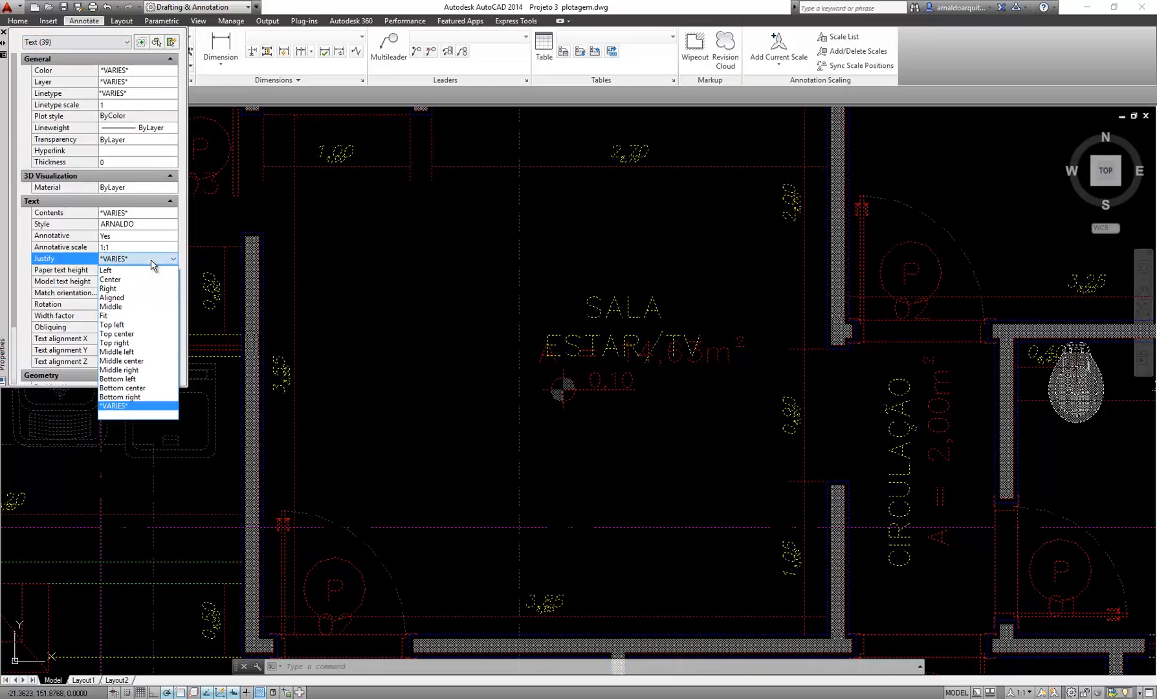
{"action": "left_click", "coordinate": [143, 361]}
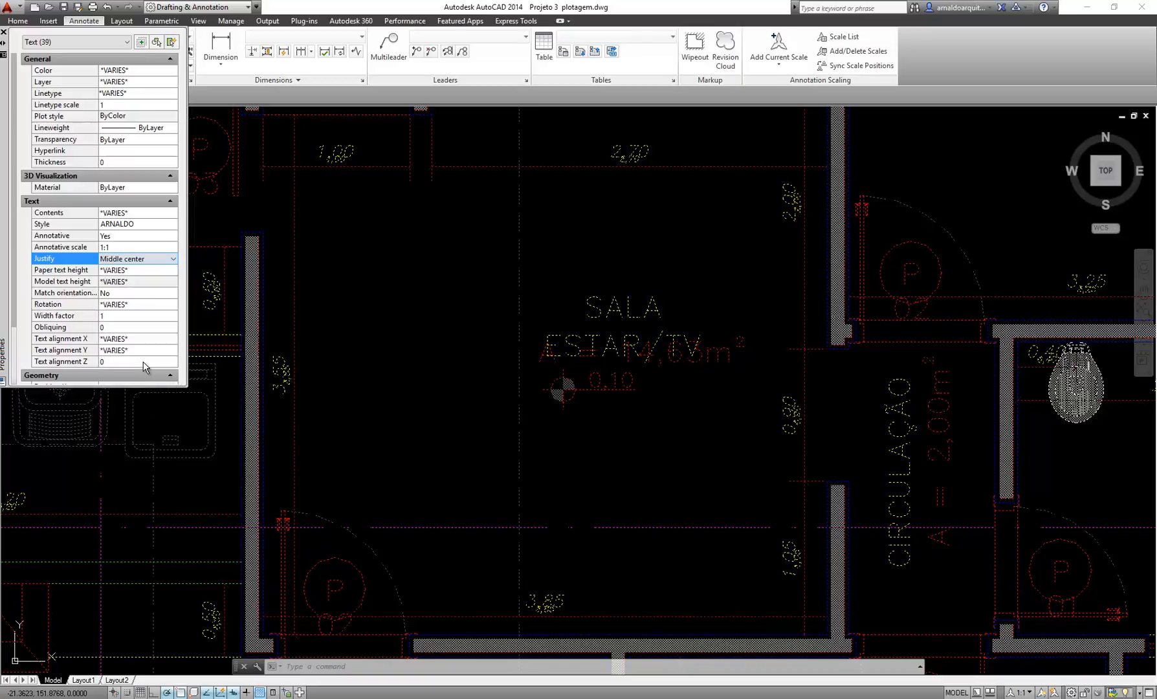
{"action": "left_click", "coordinate": [3, 32]}
{"action": "scroll", "coordinate": [569, 304], "scroll_direction": "down", "scroll_amount": 6}
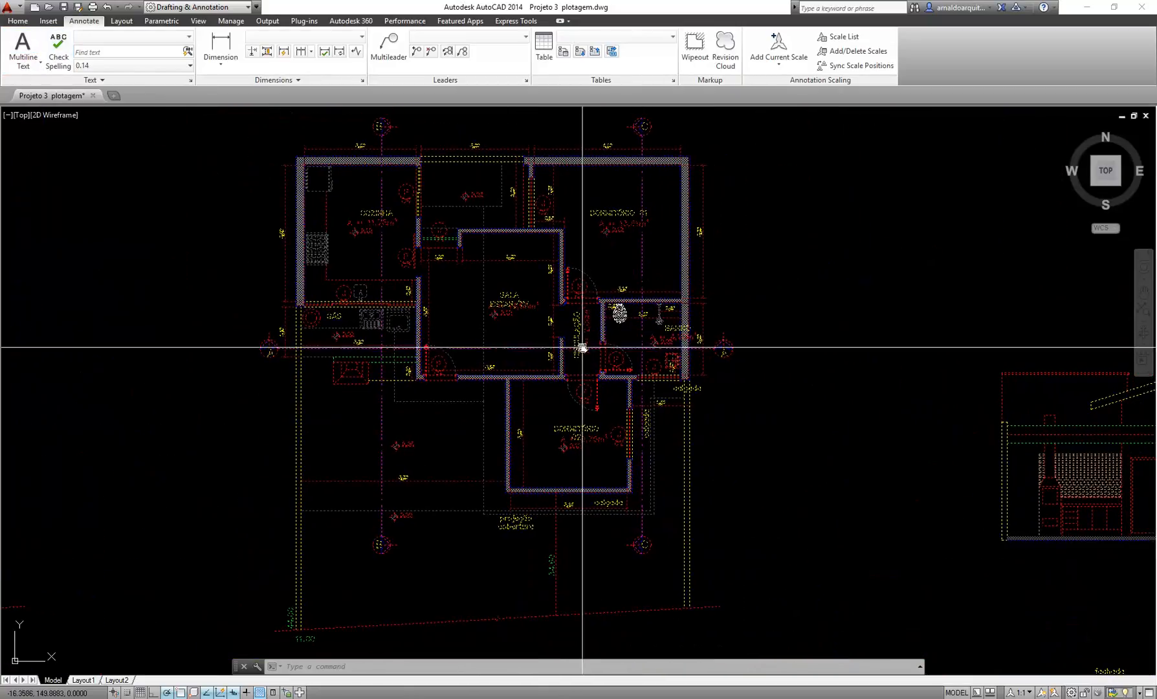
{"action": "key", "text": "Escape"}
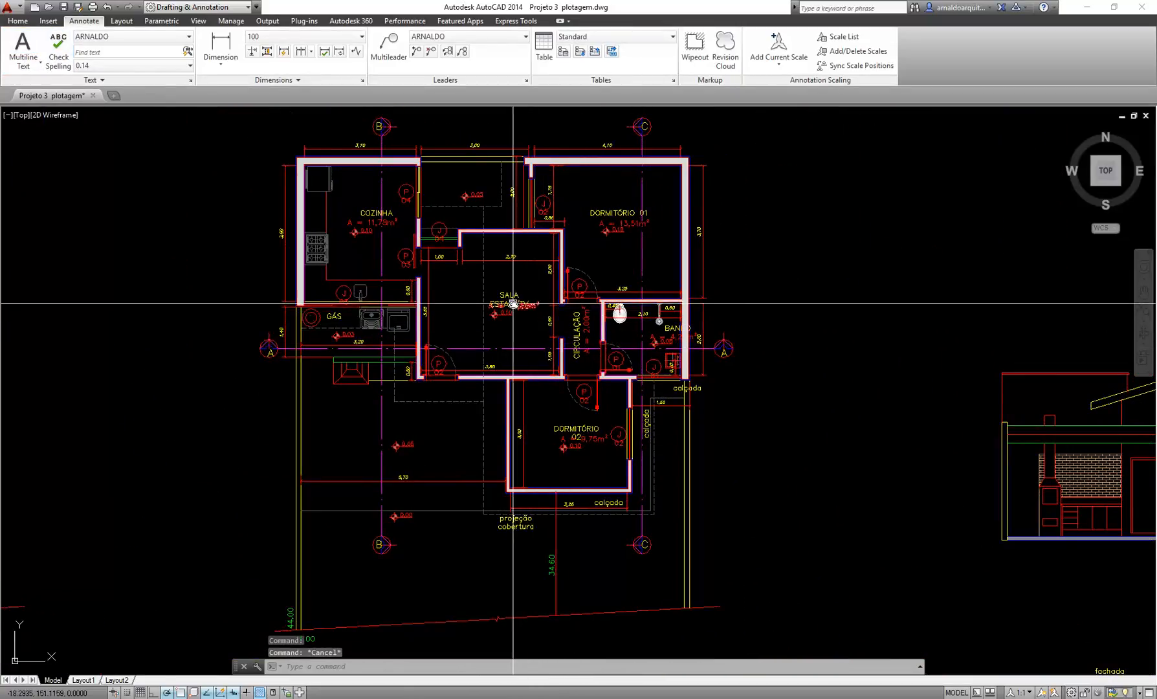
Move the SALA ESTAR/TV label straight up so it clears the room's area text in the floor plan
{"action": "scroll", "coordinate": [519, 278], "scroll_direction": "up", "scroll_amount": 6}
{"action": "type", "text": "m"}
{"action": "key", "text": "Return"}
{"action": "left_click", "coordinate": [519, 278]}
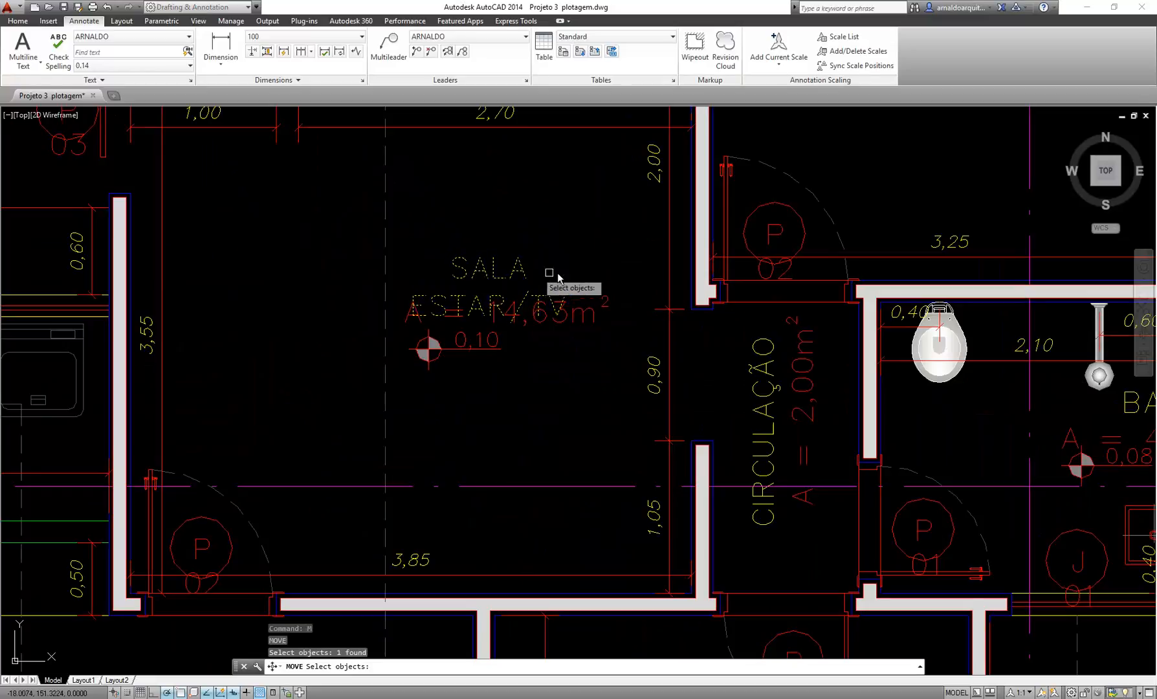
{"action": "key", "text": "Return"}
{"action": "left_click", "coordinate": [603, 284]}
{"action": "left_click", "coordinate": [603, 254]}
Move the BANHO label horizontally to the left, off the bathroom's outer wall
{"action": "mouse_move", "coordinate": [537, 337]}
{"action": "middle_mouse_down"}
{"action": "mouse_move", "coordinate": [529, 302]}
{"action": "mouse_move", "coordinate": [392, 237]}
{"action": "middle_mouse_up"}
{"action": "middle_click_drag", "start_coordinate": [904, 289], "coordinate": [610, 259]}
{"action": "type", "text": "m"}
{"action": "key", "text": "Return"}
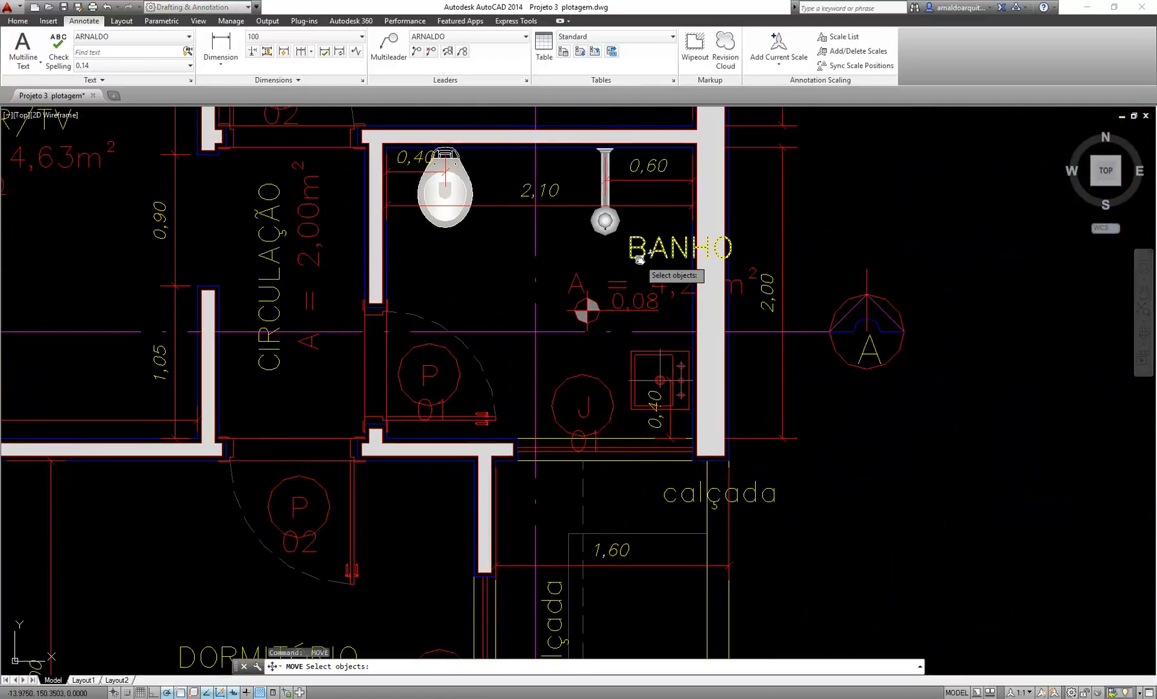
{"action": "left_click", "coordinate": [646, 247]}
{"action": "key", "text": "Return"}
{"action": "left_click", "coordinate": [1006, 234]}
{"action": "left_click", "coordinate": [950, 234]}
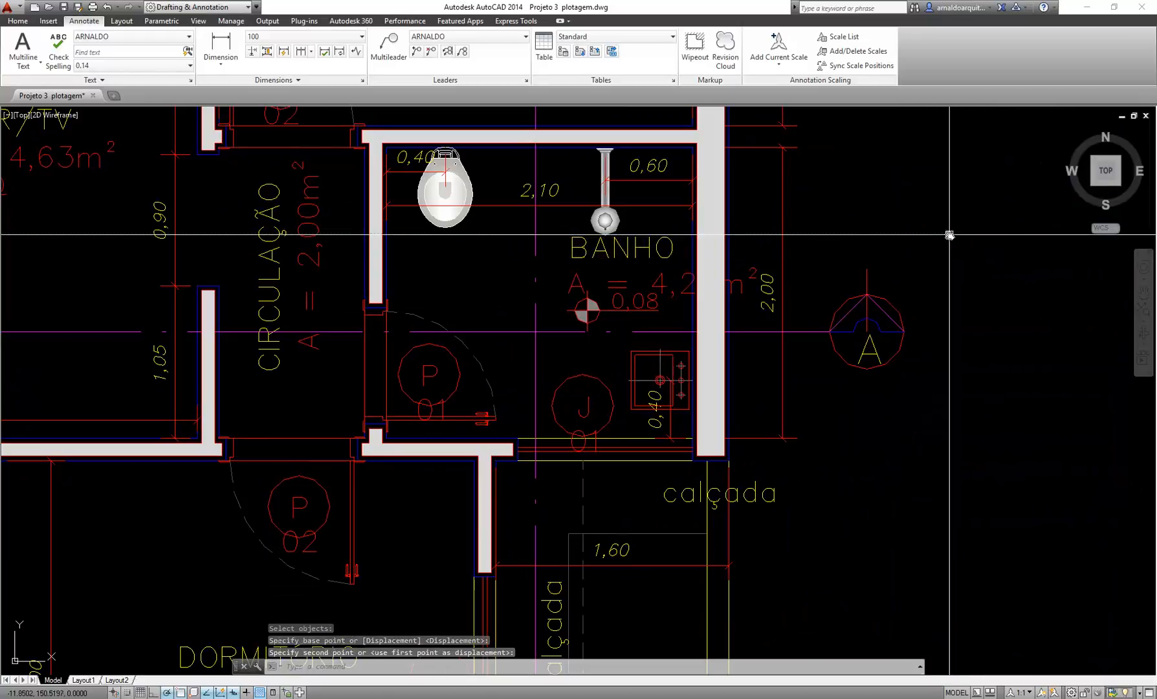
Move the bathroom's area text slightly to the left beneath the BANHO label
{"action": "key", "text": "Return"}
{"action": "left_click", "coordinate": [589, 284]}
{"action": "key", "text": "Return"}
{"action": "left_click", "coordinate": [678, 279]}
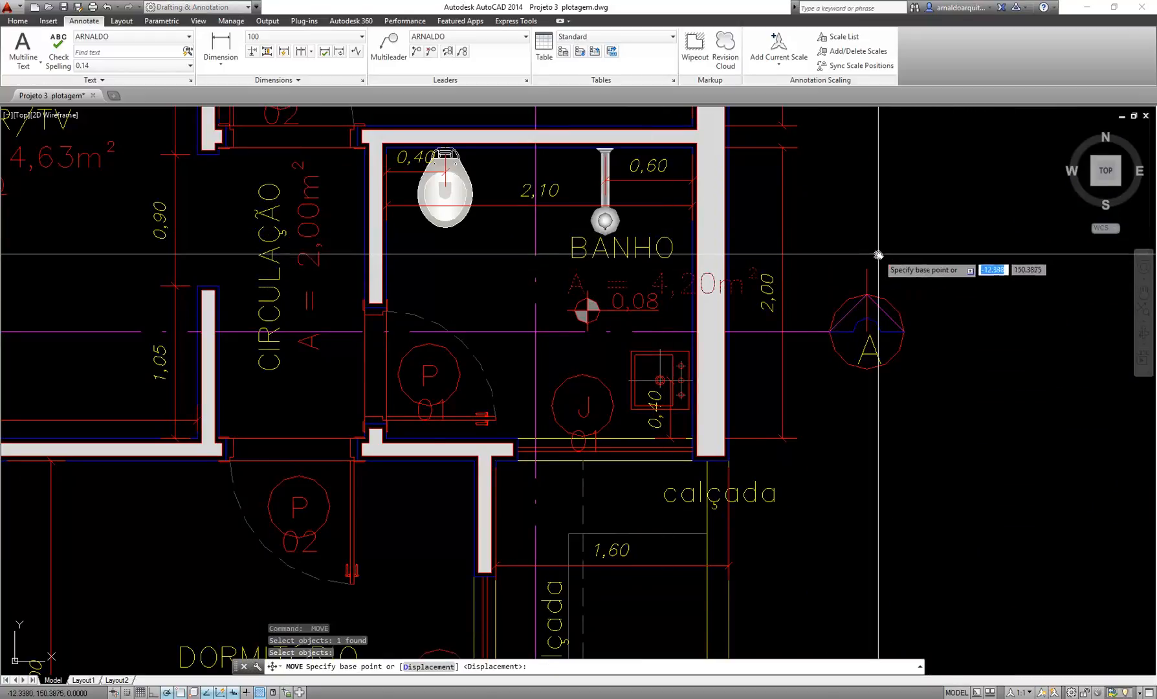
{"action": "left_click", "coordinate": [667, 280]}
Move the BANHO label and its area text together horizontally left so both fit inside the bathroom walls
{"action": "key", "text": "Return"}
{"action": "left_click", "coordinate": [654, 280]}
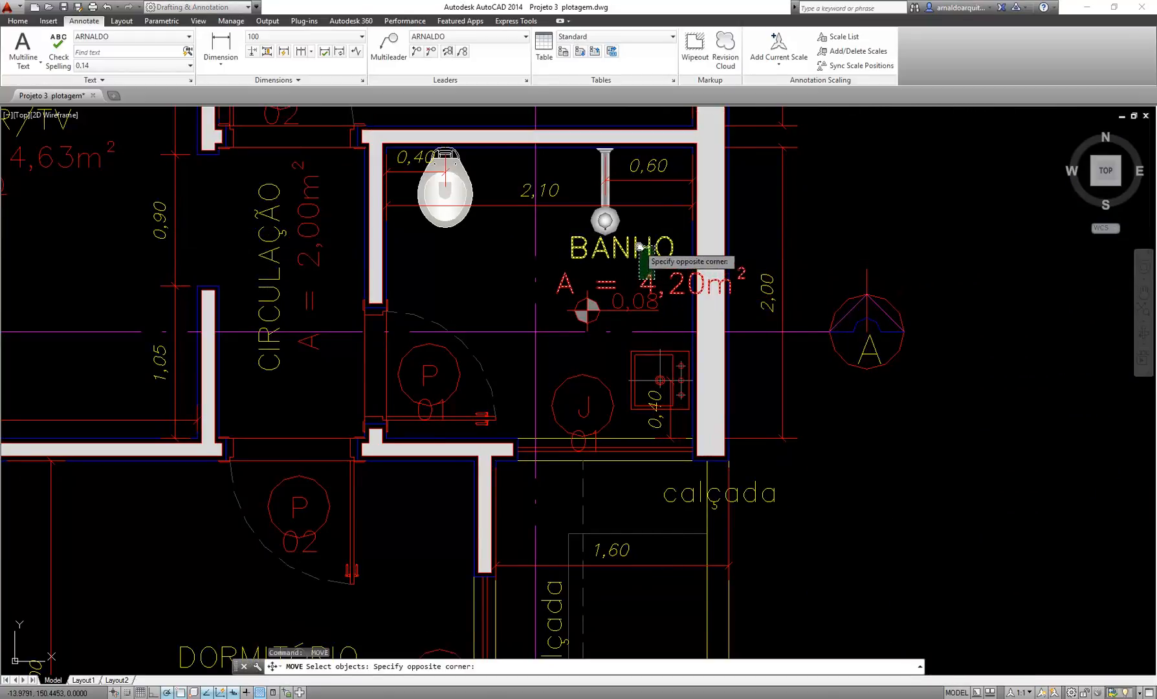
{"action": "left_click", "coordinate": [638, 246]}
{"action": "key", "text": "Return"}
{"action": "left_click", "coordinate": [946, 251]}
{"action": "left_click", "coordinate": [896, 252]}
{"action": "key", "text": "Escape"}
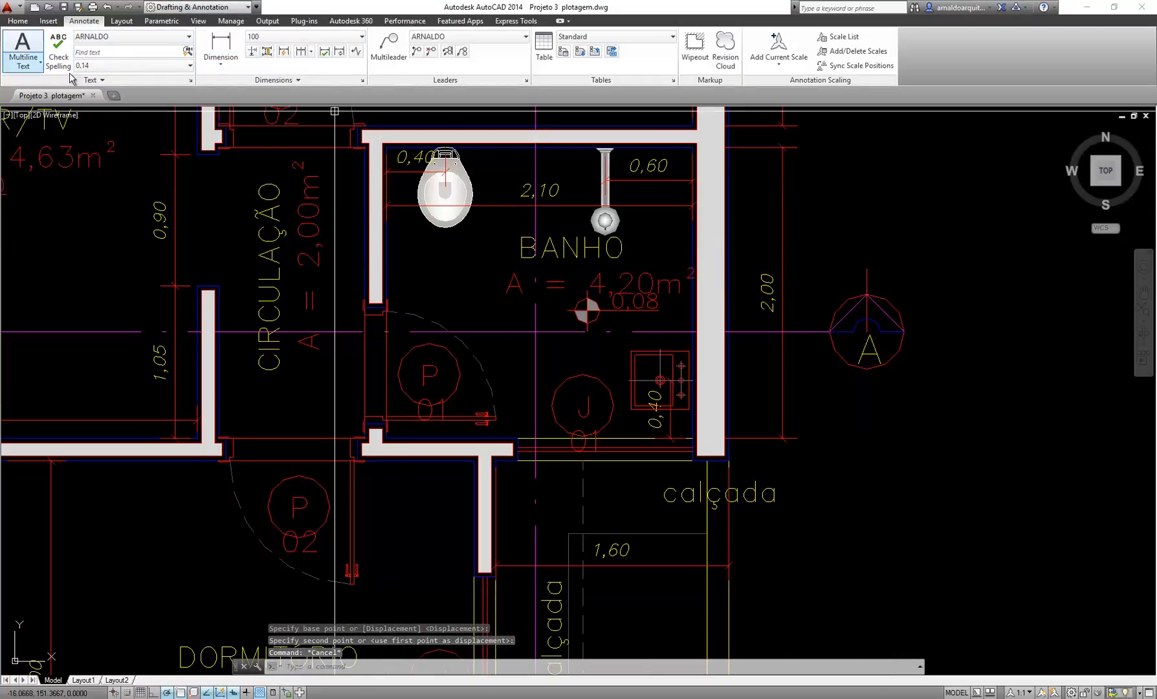
Change the current text style's font to Arial, make the style annotative, and apply the changes
{"action": "left_click", "coordinate": [190, 80]}
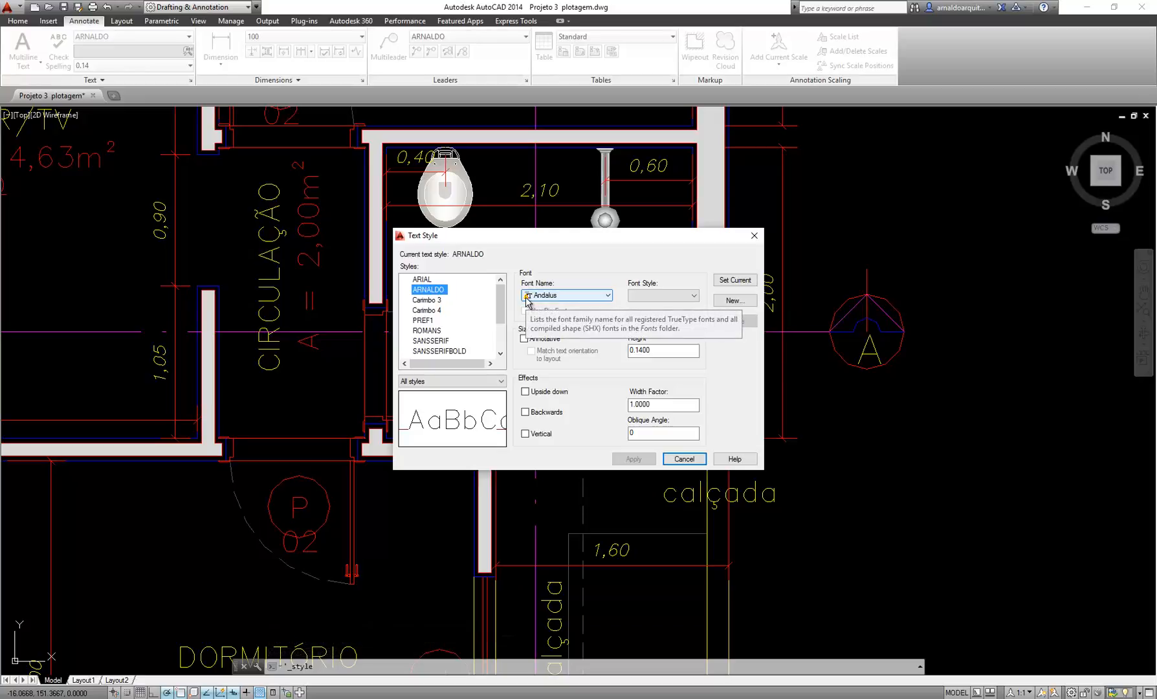
{"action": "left_click", "coordinate": [569, 297]}
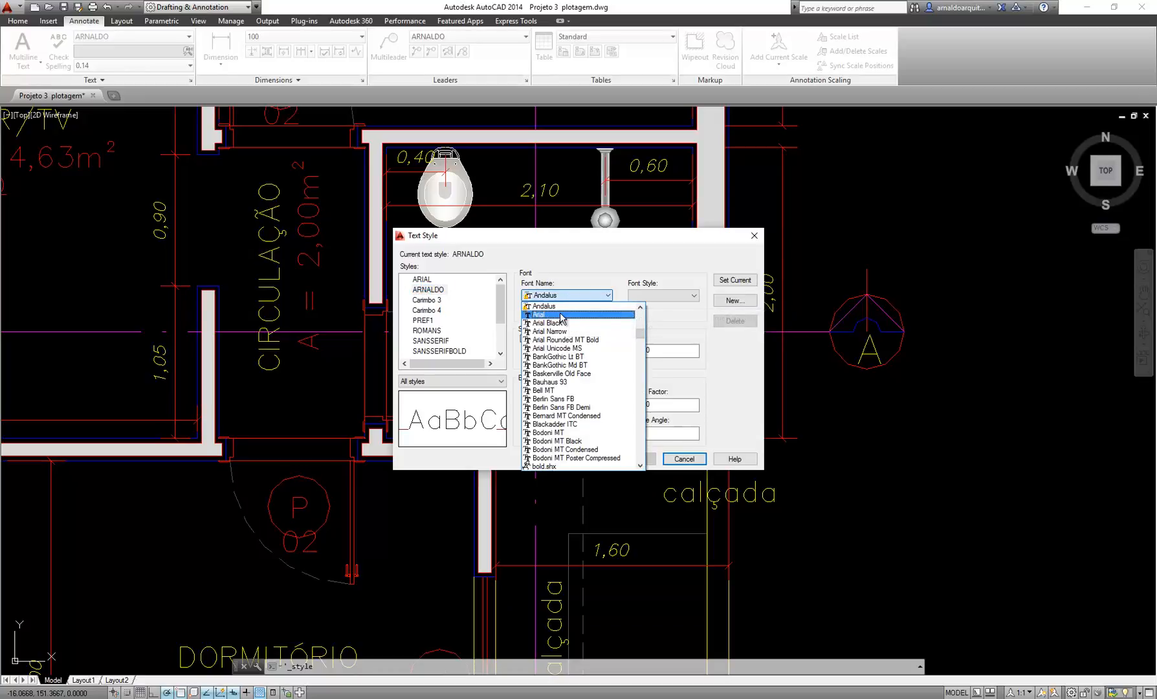
{"action": "left_click", "coordinate": [547, 314]}
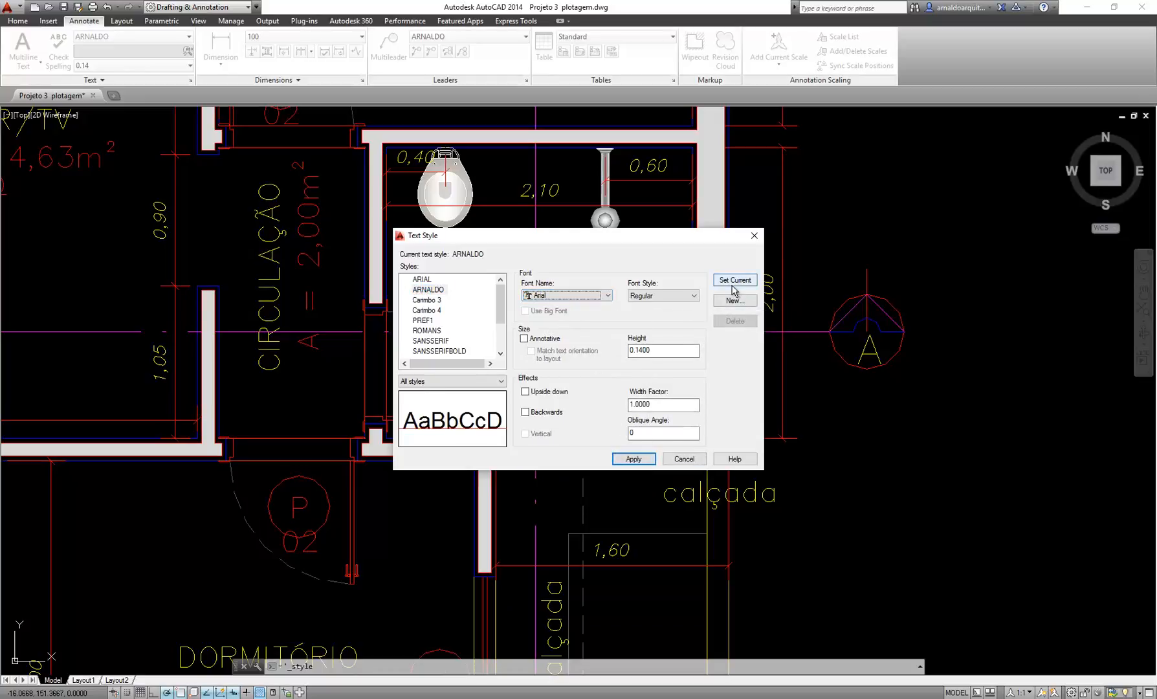
{"action": "left_click", "coordinate": [427, 290]}
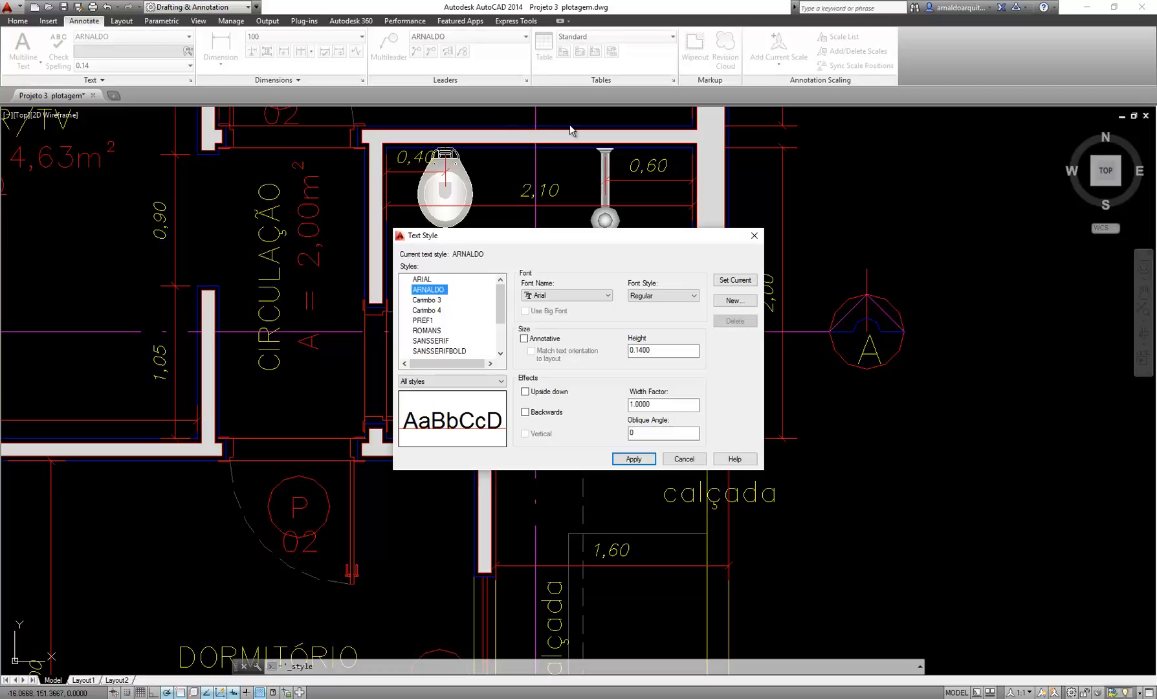
{"action": "left_click", "coordinate": [524, 339]}
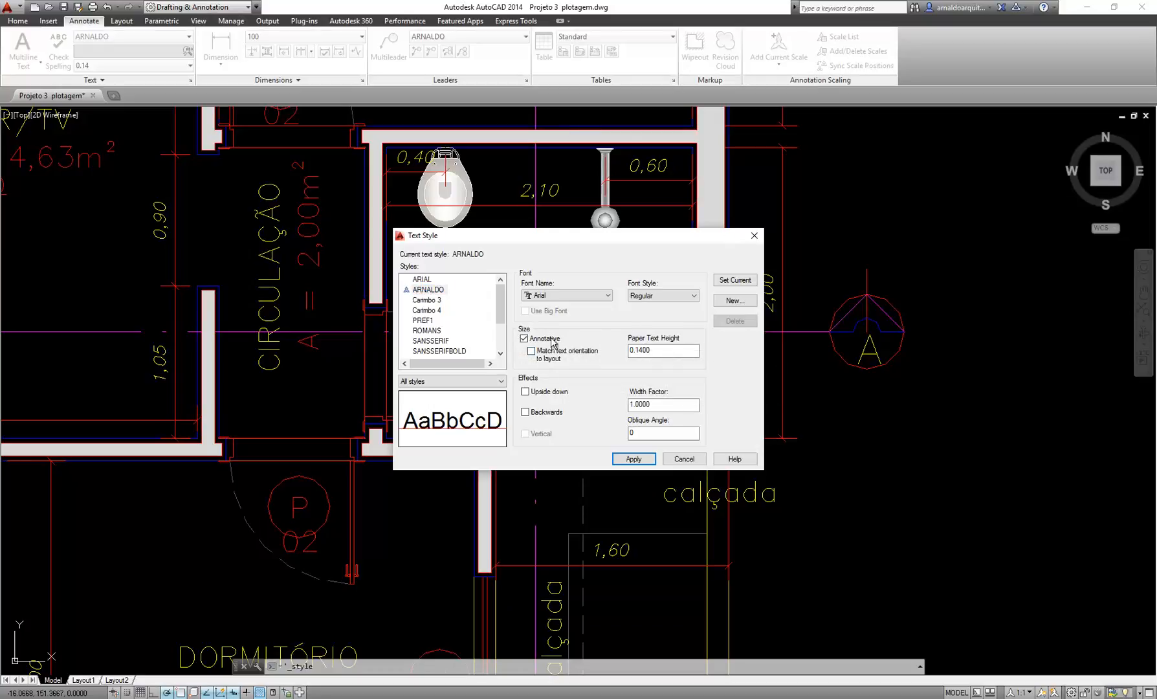
{"action": "left_click", "coordinate": [634, 458]}
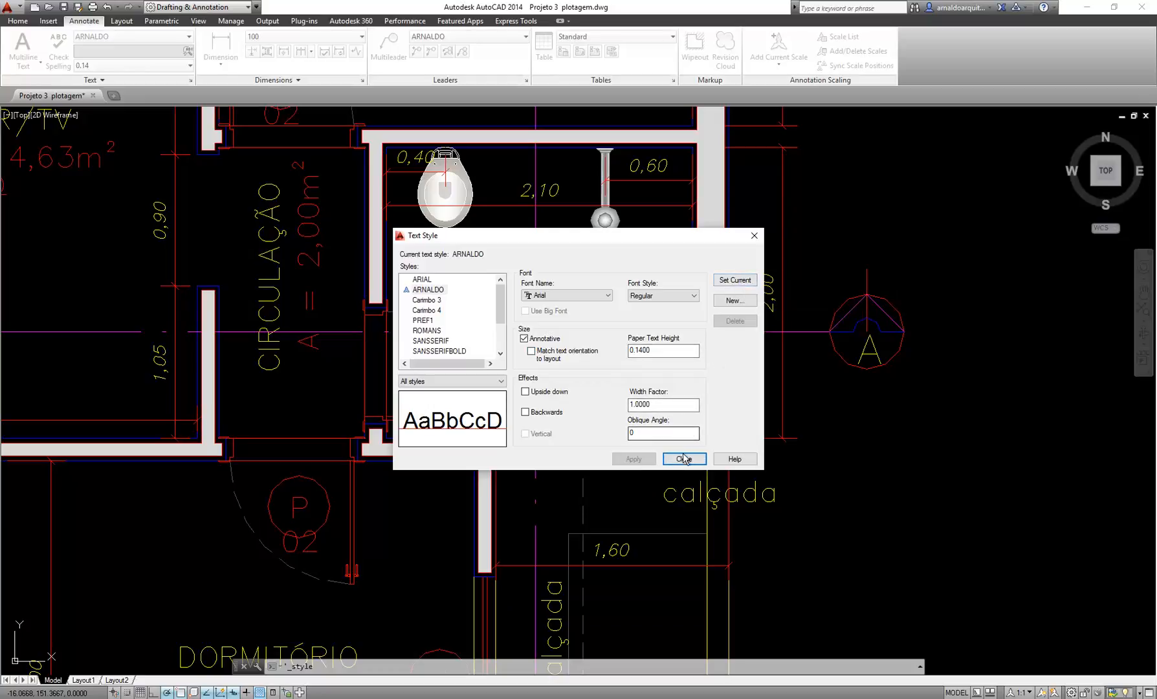
{"action": "left_click", "coordinate": [690, 461]}
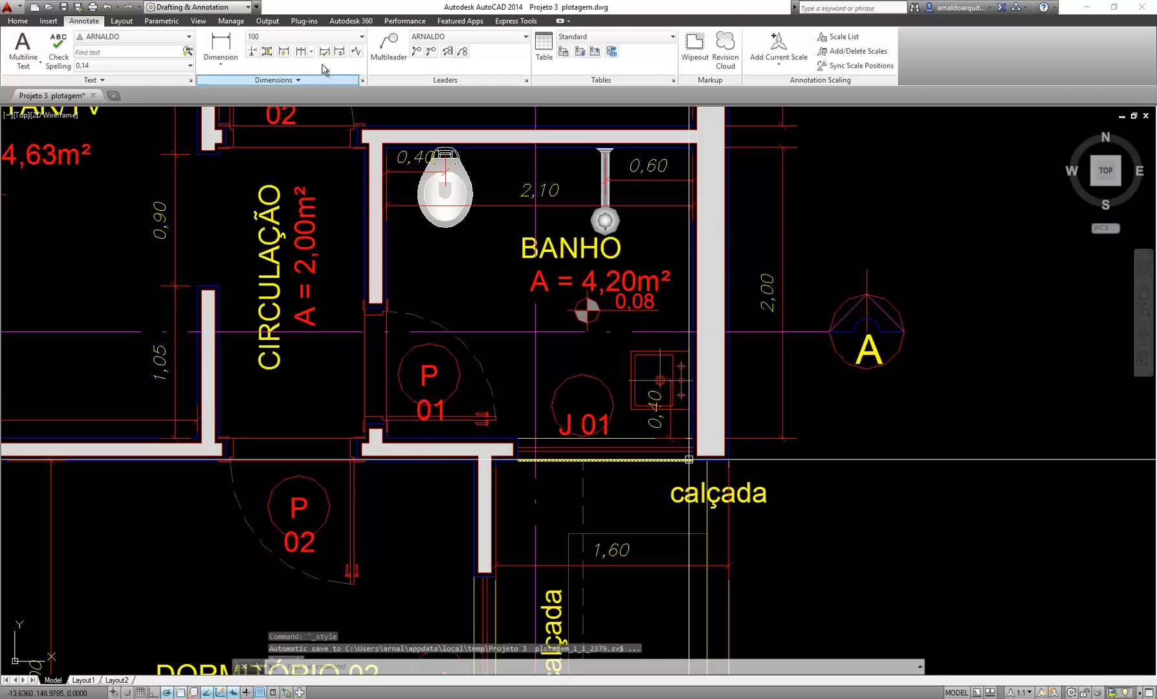
Set COM LINHA as the current dimension style and make its dimension feature scale annotative
{"action": "left_click", "coordinate": [295, 38]}
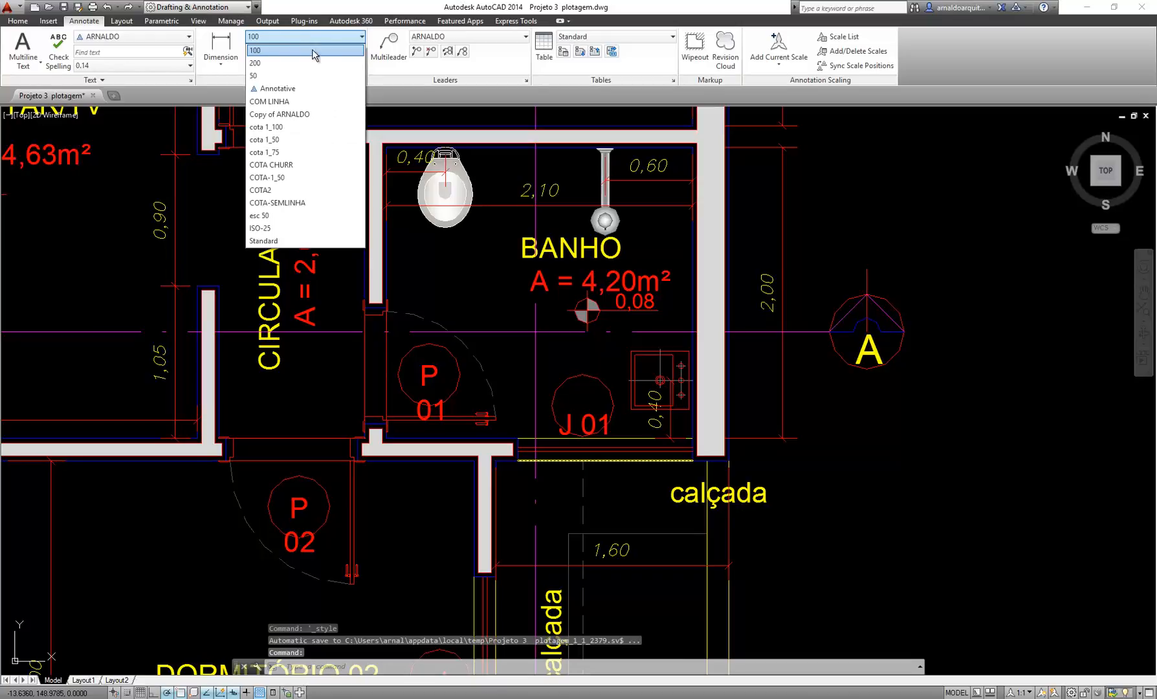
{"action": "left_click", "coordinate": [280, 103]}
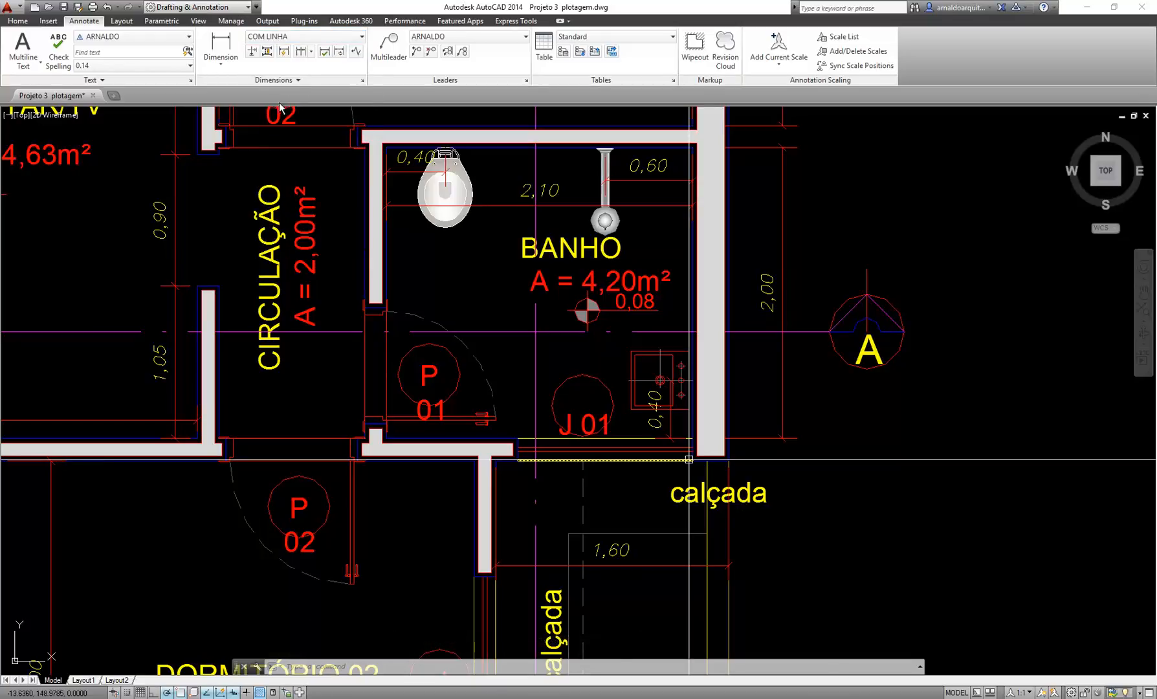
{"action": "left_click", "coordinate": [362, 80]}
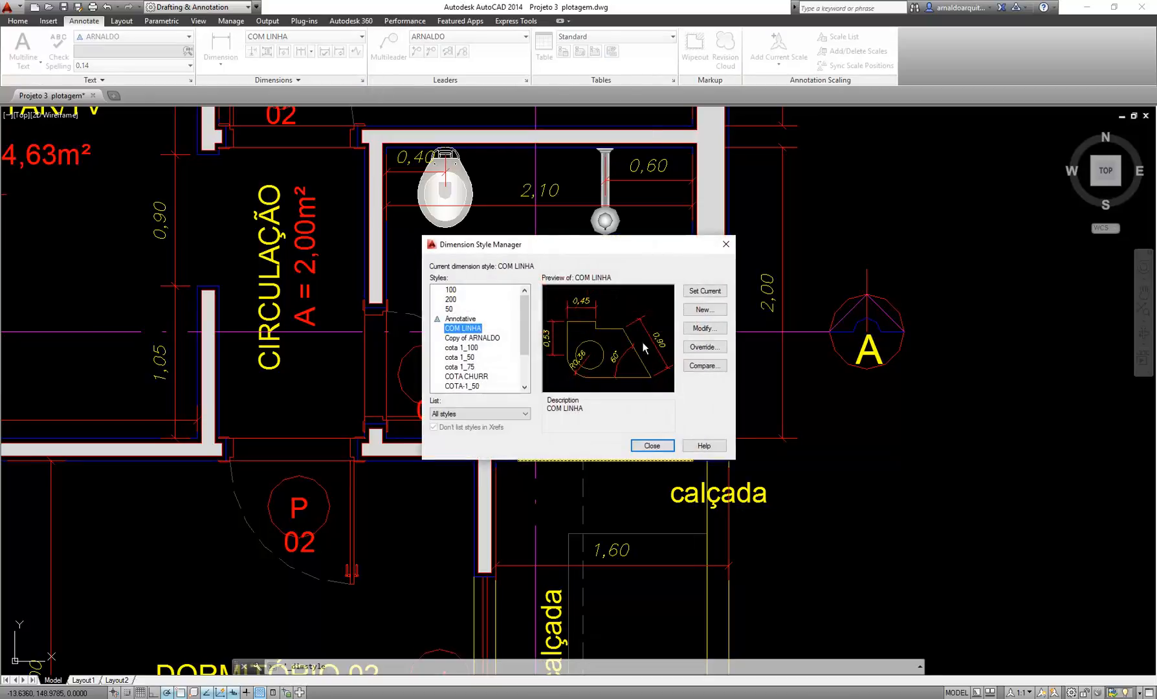
{"action": "left_click", "coordinate": [704, 329]}
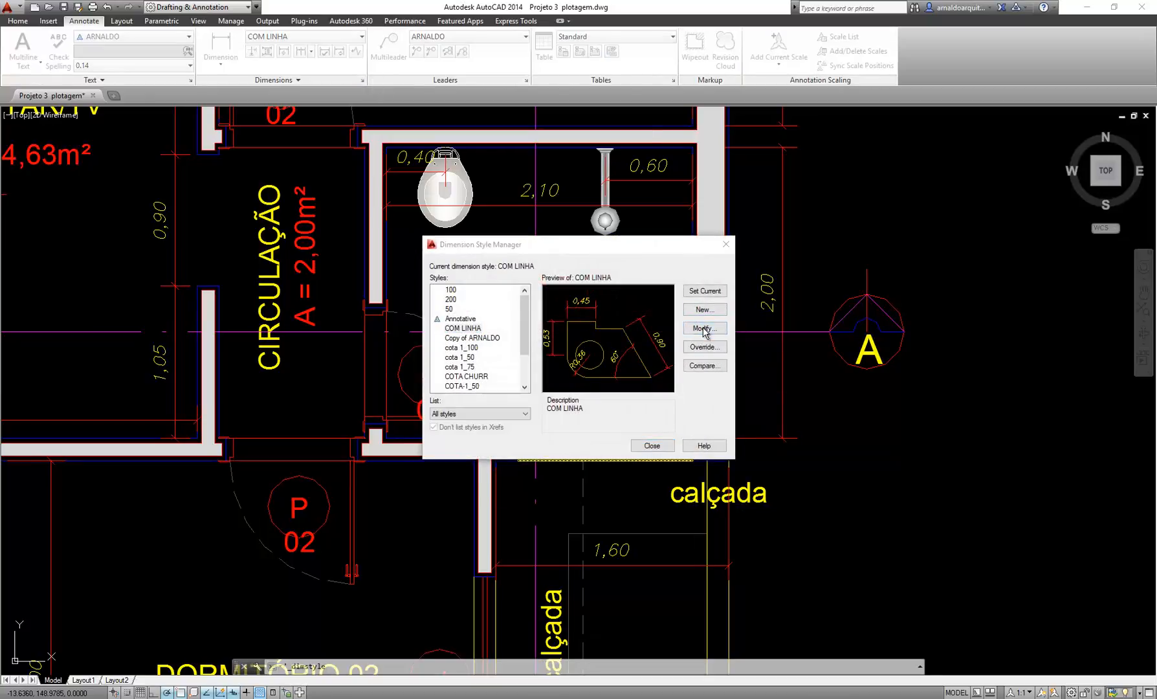
{"action": "left_click", "coordinate": [540, 222]}
{"action": "left_click", "coordinate": [595, 357]}
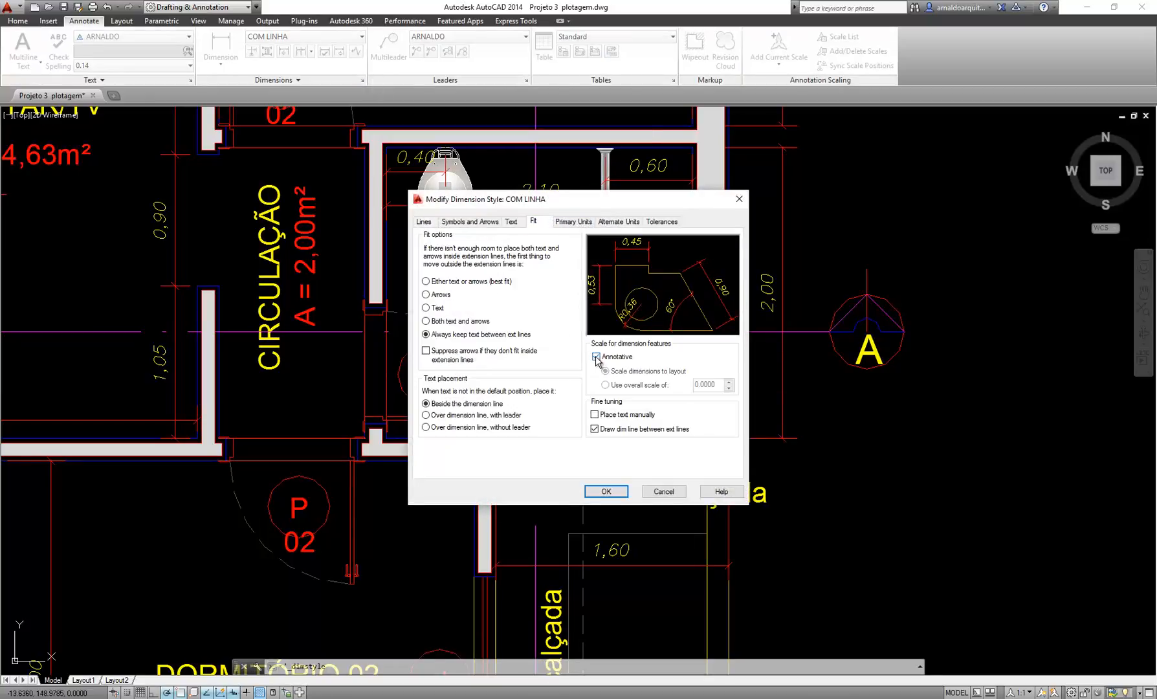
{"action": "left_click", "coordinate": [604, 492]}
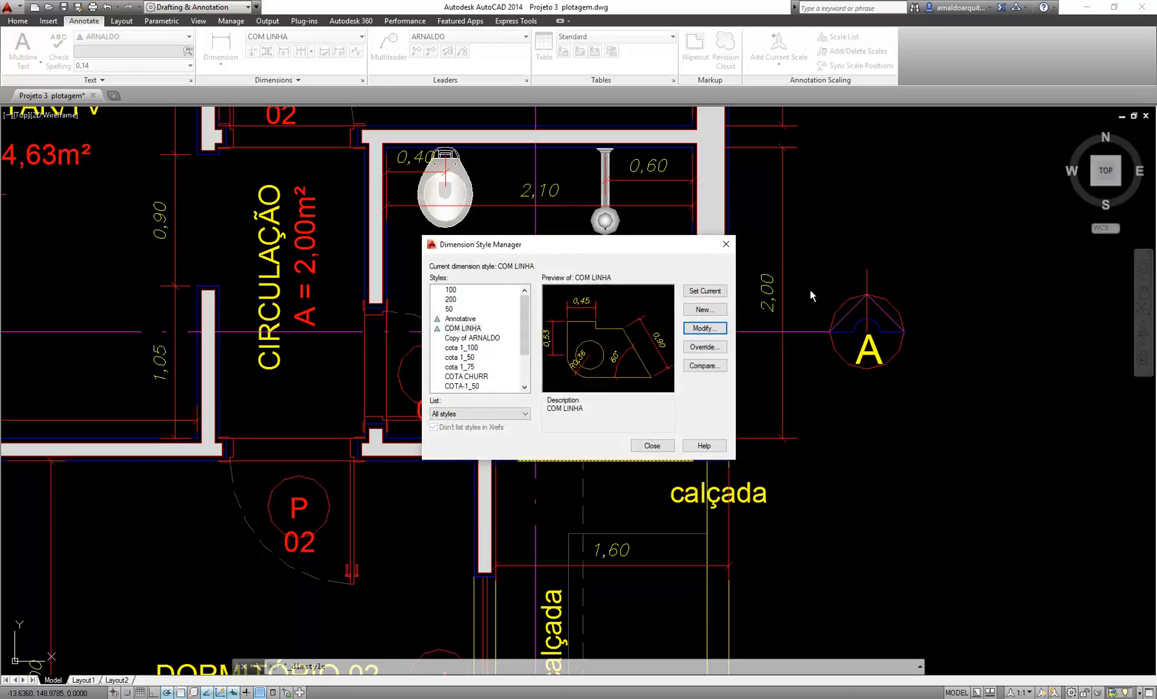
{"action": "left_click", "coordinate": [651, 446]}
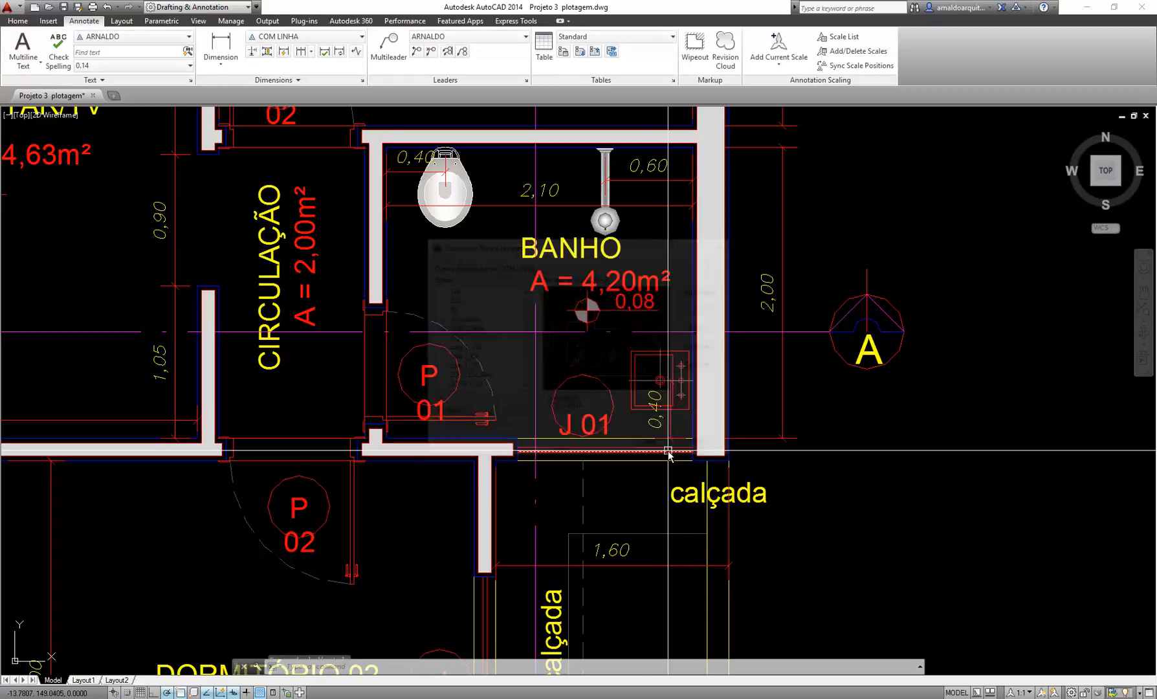
Modify the current multileader style so its leader structure scale is annotative
{"action": "left_click", "coordinate": [526, 80]}
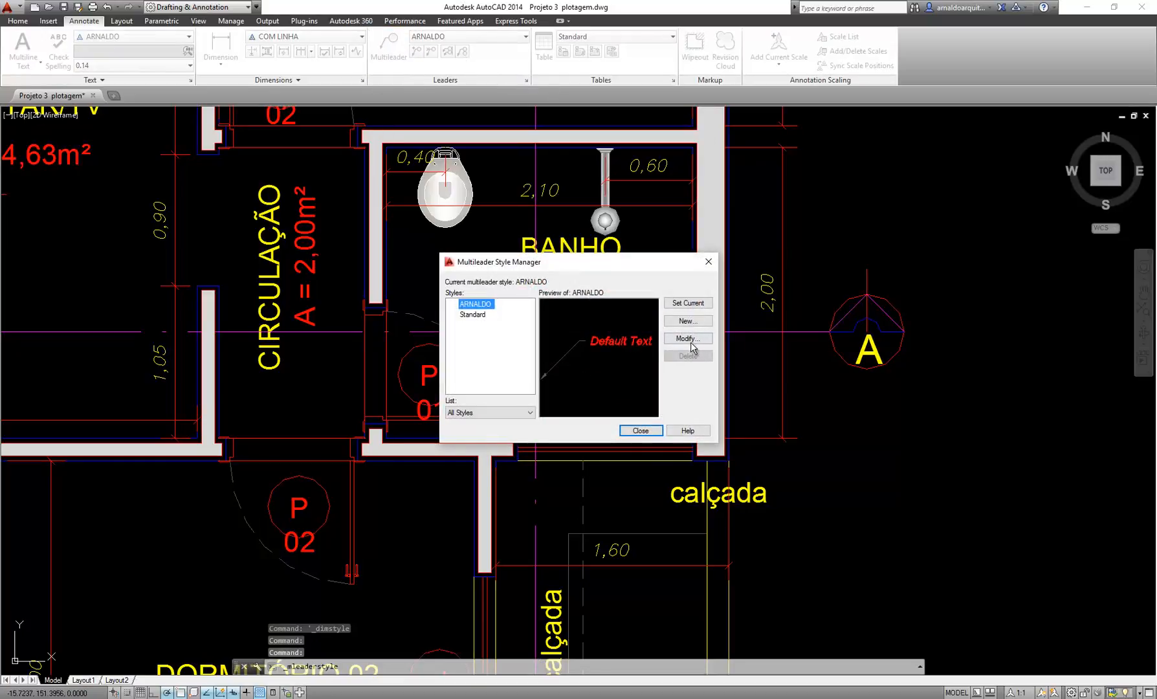
{"action": "left_click", "coordinate": [690, 342]}
{"action": "left_click", "coordinate": [480, 230]}
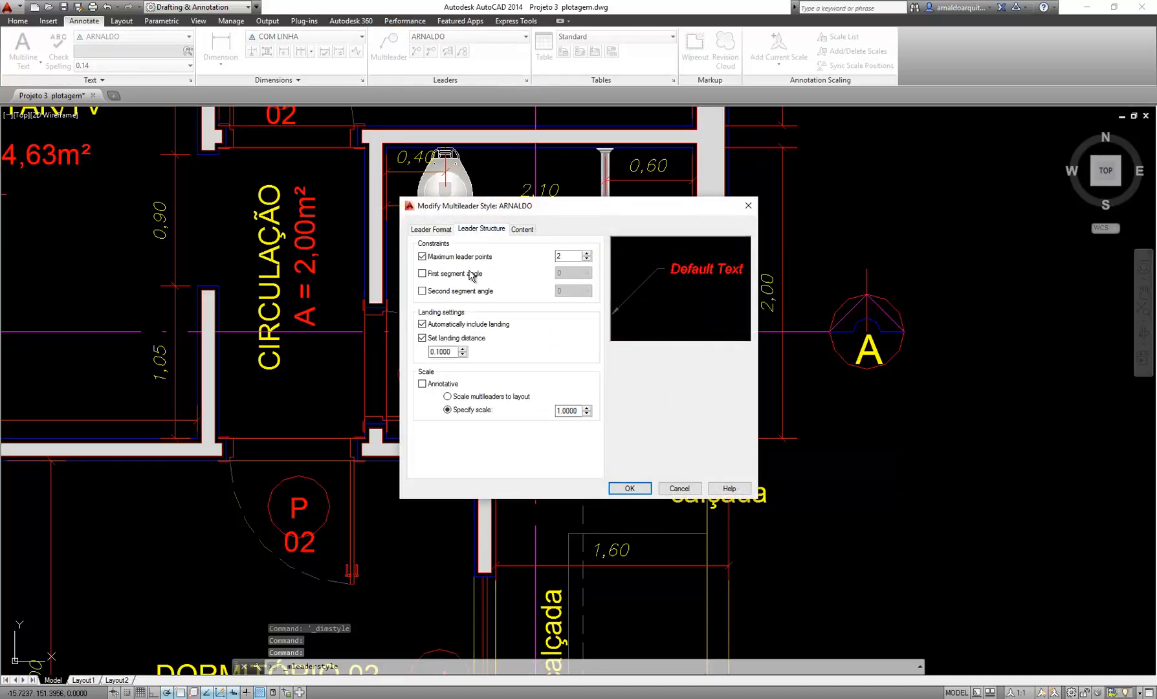
{"action": "left_click", "coordinate": [423, 384]}
{"action": "left_click", "coordinate": [634, 491]}
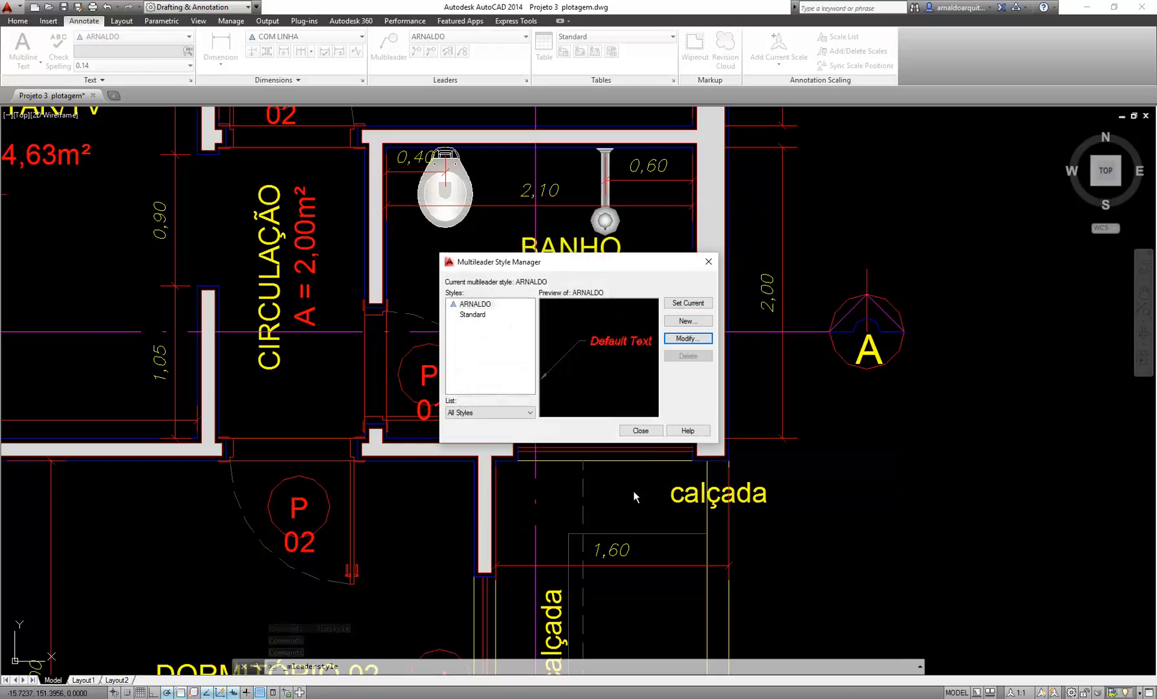
{"action": "left_click", "coordinate": [640, 430]}
Check the cumeeira multileader above the roof ridge in section A-A for its annotative marker
{"action": "scroll", "coordinate": [582, 294], "scroll_direction": "down", "scroll_amount": 8}
{"action": "middle_click_drag", "start_coordinate": [685, 325], "coordinate": [297, 326]}
{"action": "middle_click_drag", "start_coordinate": [874, 354], "coordinate": [331, 354]}
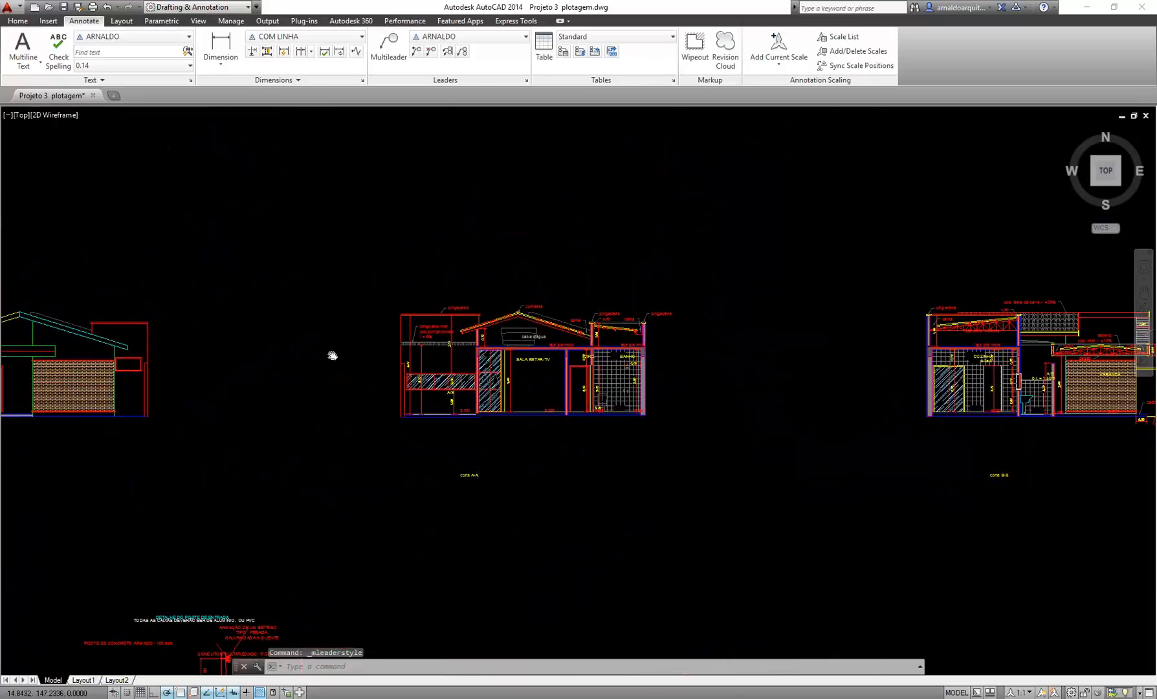
{"action": "scroll", "coordinate": [465, 227], "scroll_direction": "up", "scroll_amount": 6}
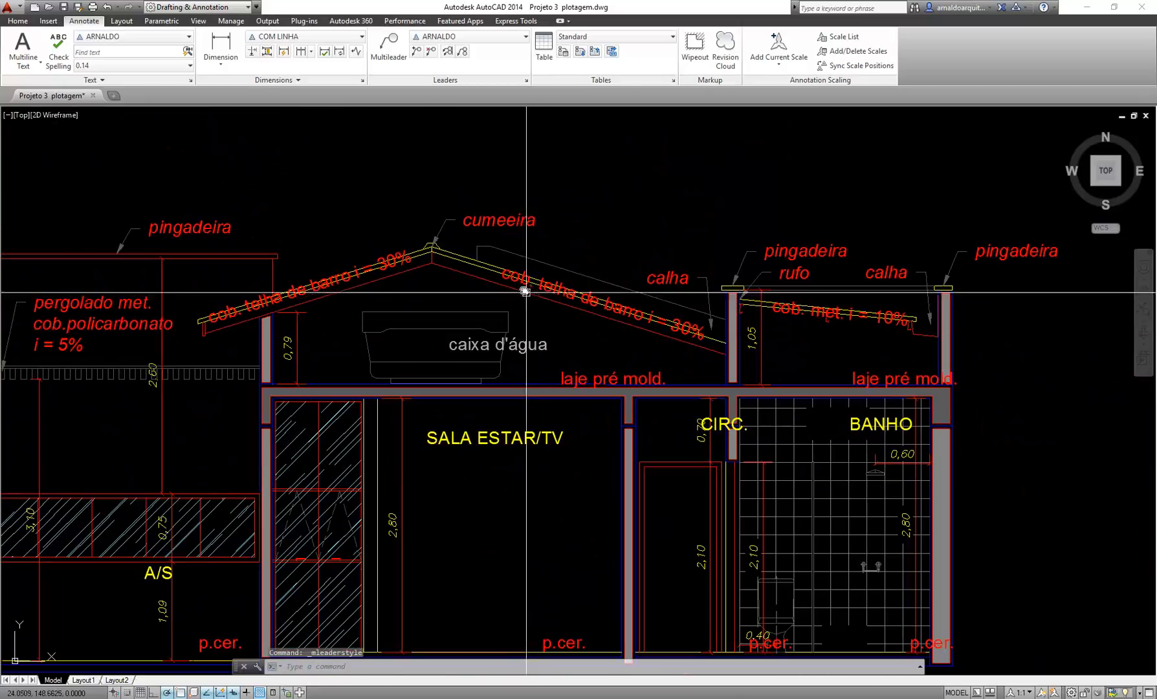
{"action": "left_click", "coordinate": [479, 221]}
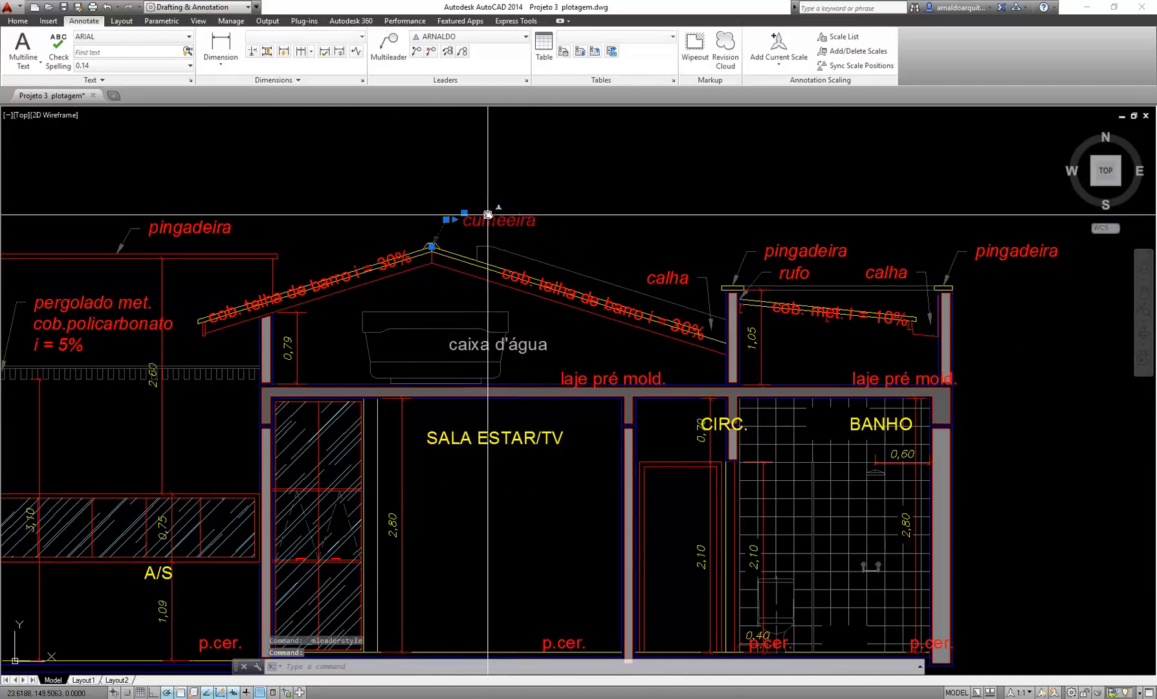
{"action": "scroll", "coordinate": [487, 222], "scroll_direction": "down", "scroll_amount": 3}
{"action": "scroll", "coordinate": [767, 268], "scroll_direction": "up", "scroll_amount": 3}
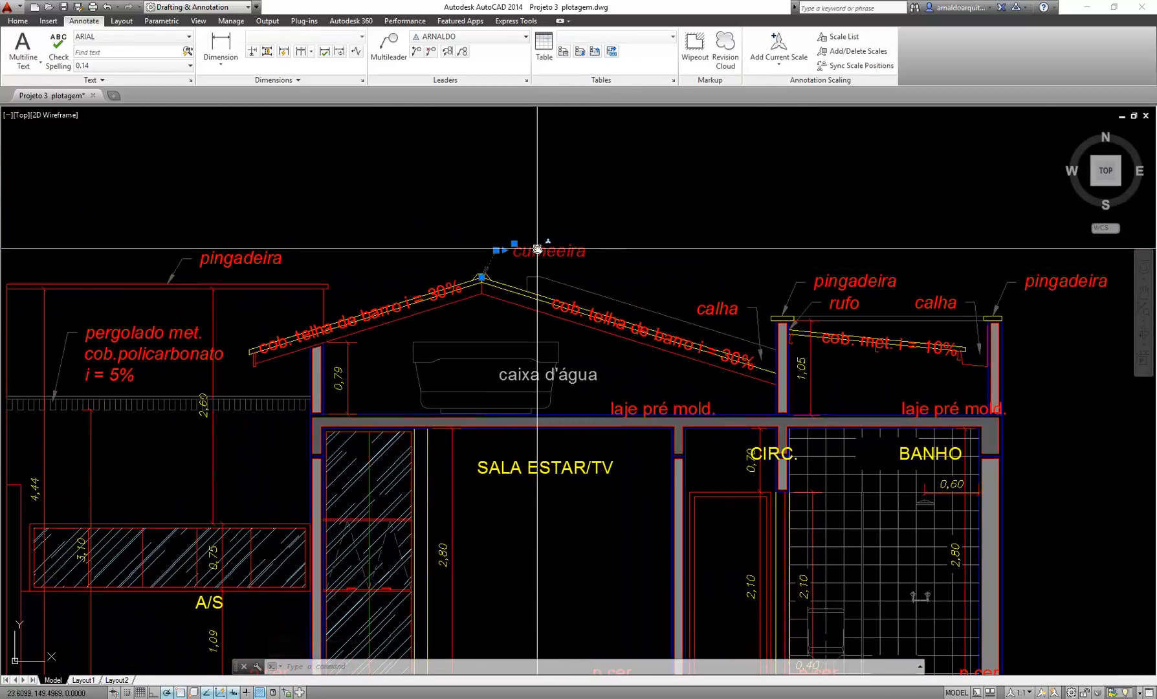
{"action": "key", "text": "Escape"}
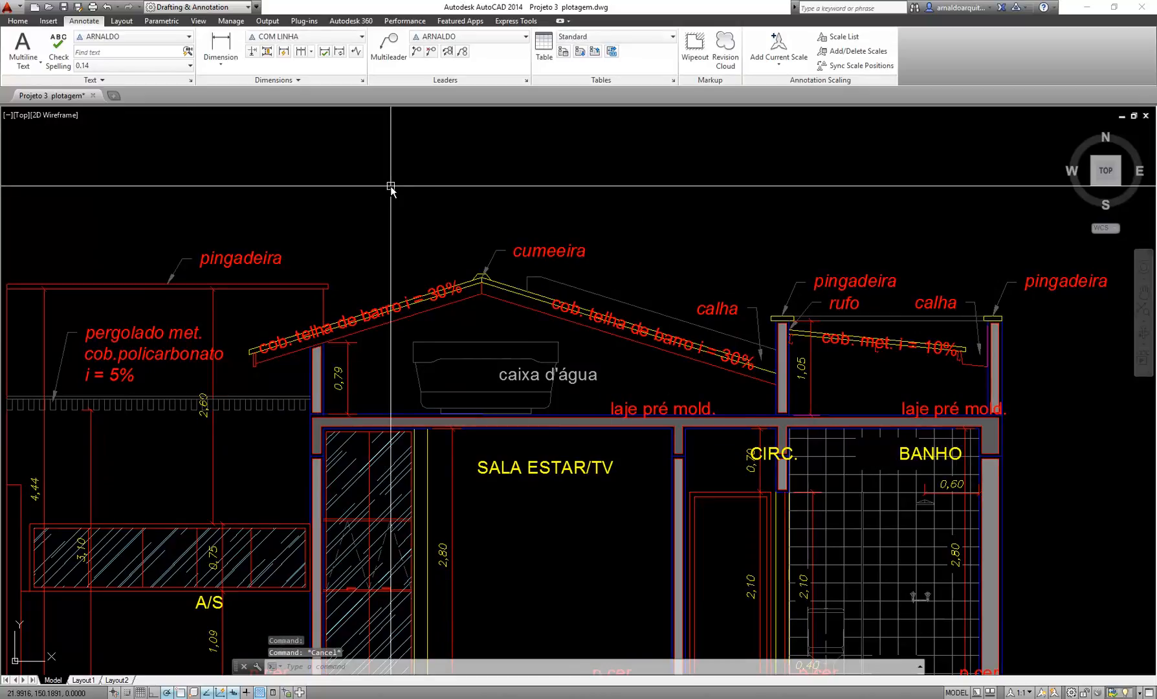
{"action": "type", "text": "PR"}
{"action": "key", "text": "Return"}
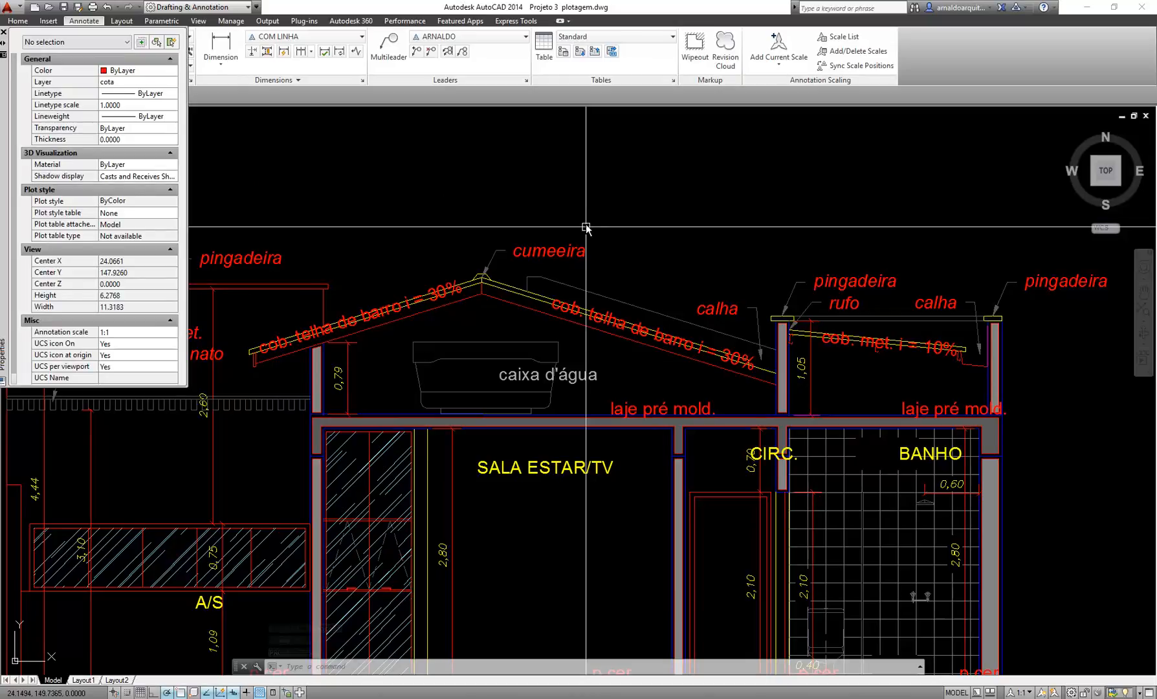
{"action": "scroll", "coordinate": [585, 227], "scroll_direction": "down", "scroll_amount": 5}
{"action": "mouse_move", "coordinate": [477, 348]}
{"action": "middle_mouse_down"}
{"action": "mouse_move", "coordinate": [666, 403]}
{"action": "mouse_move", "coordinate": [920, 425]}
{"action": "middle_mouse_up"}
{"action": "scroll", "coordinate": [563, 253], "scroll_direction": "up", "scroll_amount": 2}
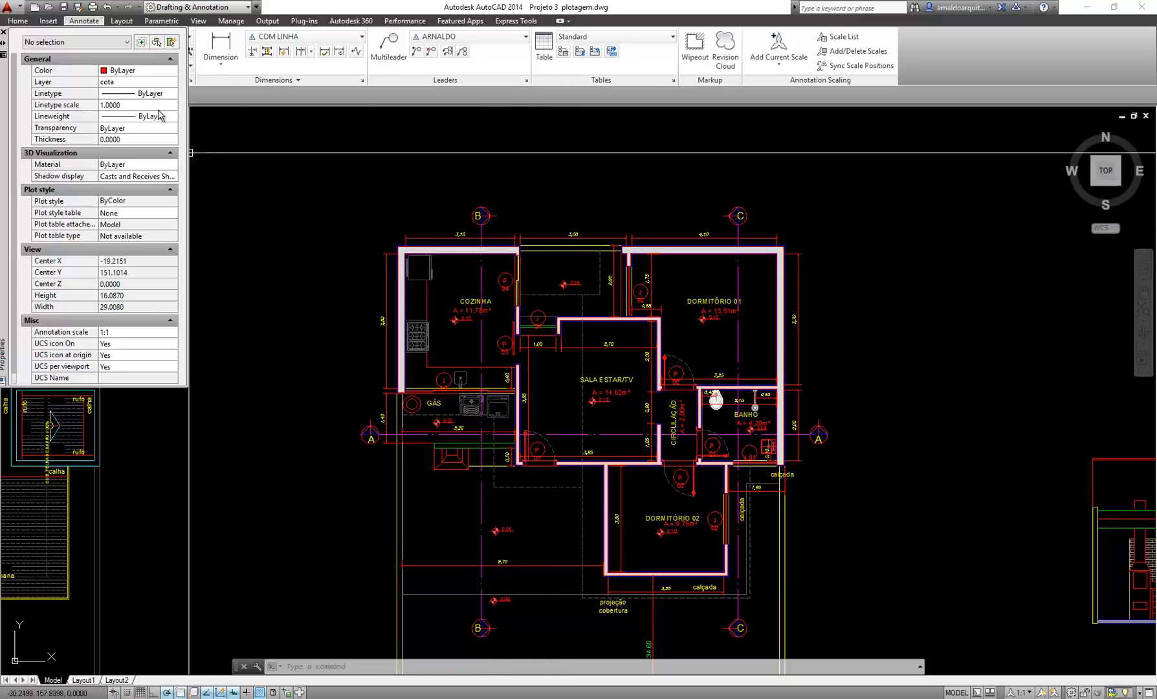
{"action": "left_click", "coordinate": [3, 32]}
Try the annotation scale at 1:100 and switch it to 1:50 with the floor plan in view
{"action": "middle_click_drag", "start_coordinate": [785, 342], "coordinate": [604, 240]}
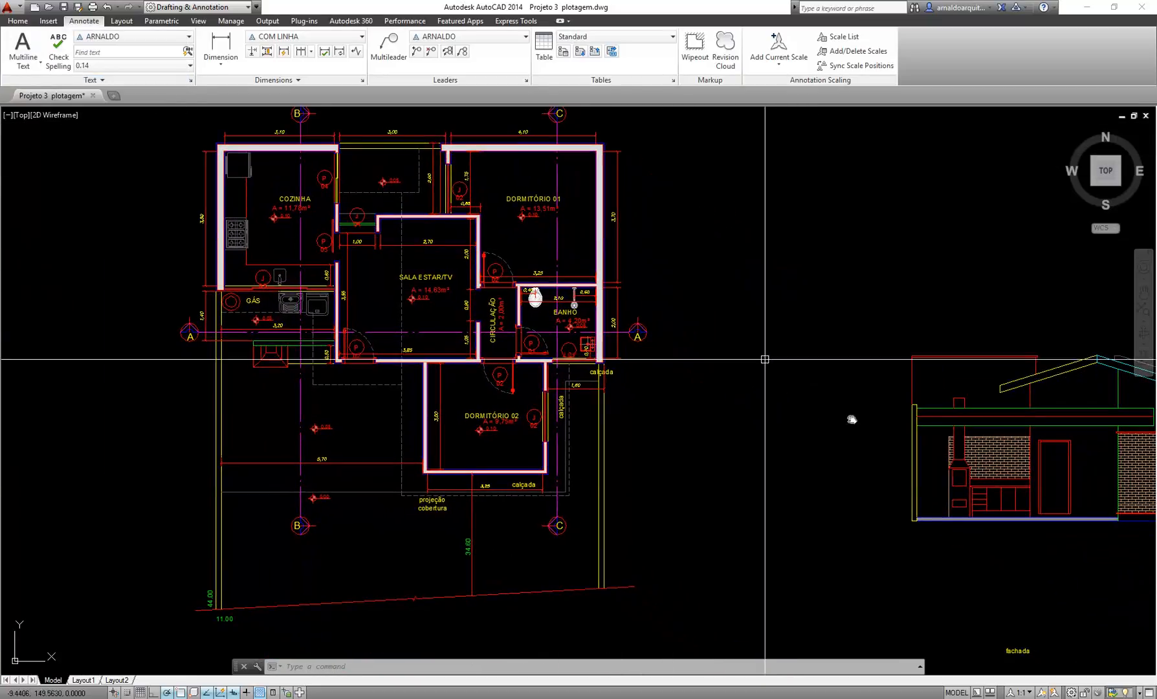
{"action": "left_click", "coordinate": [1027, 691]}
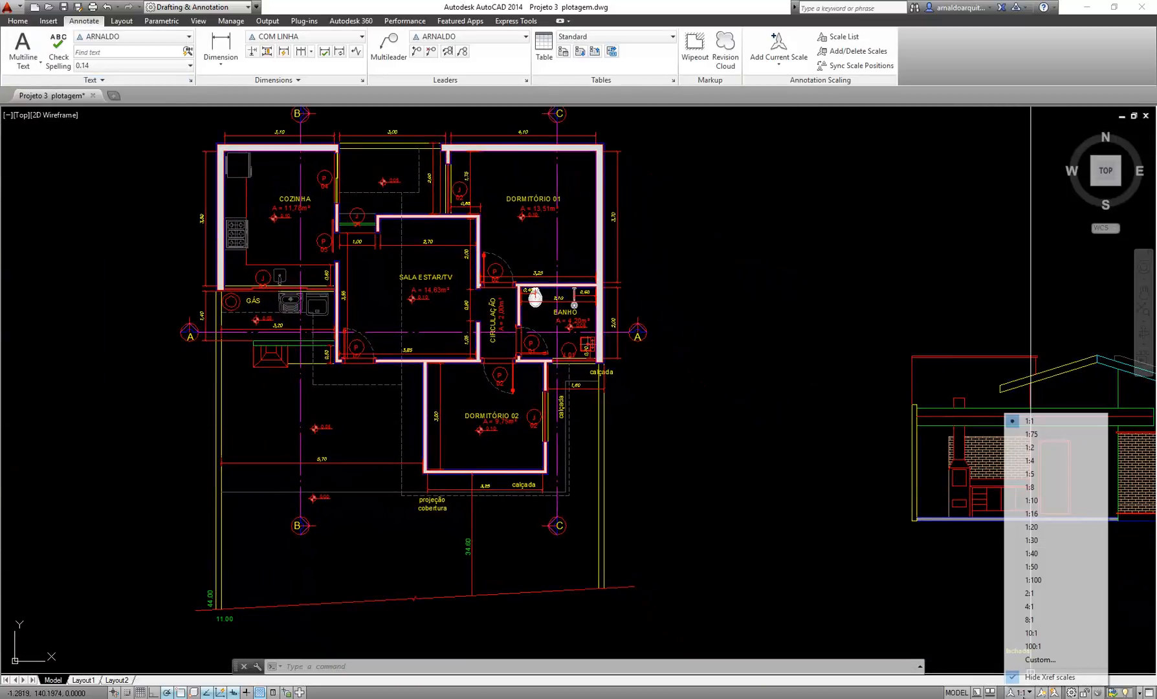
{"action": "left_click", "coordinate": [1040, 582]}
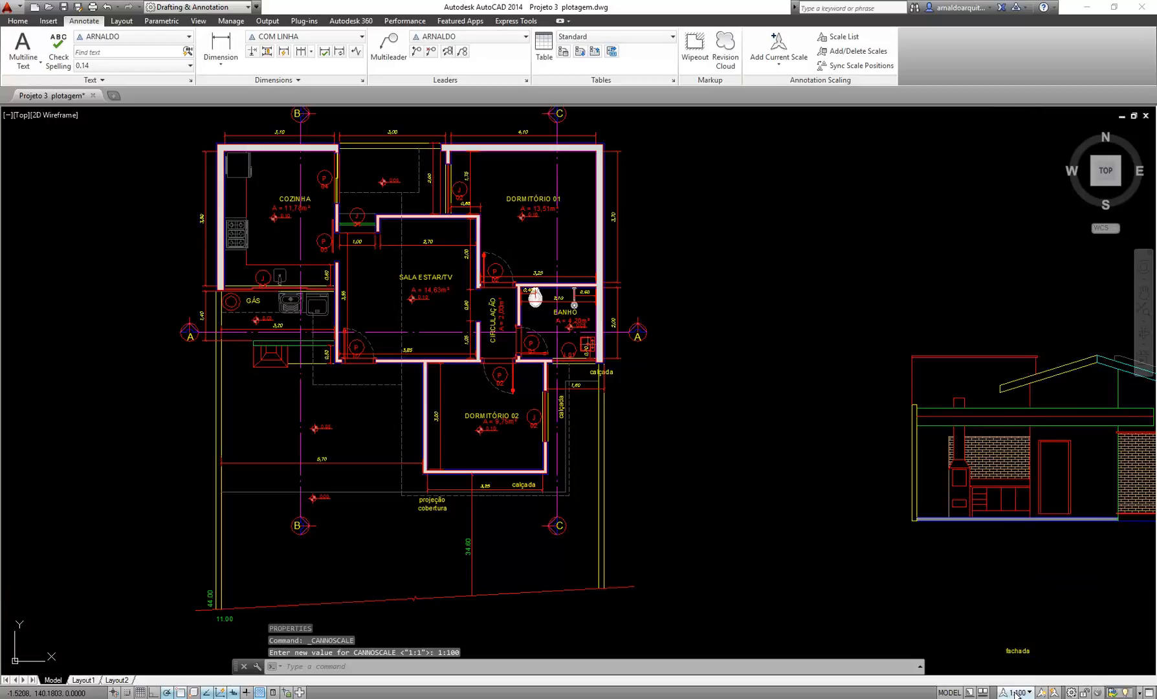
{"action": "left_click", "coordinate": [1017, 692]}
{"action": "left_click", "coordinate": [1029, 567]}
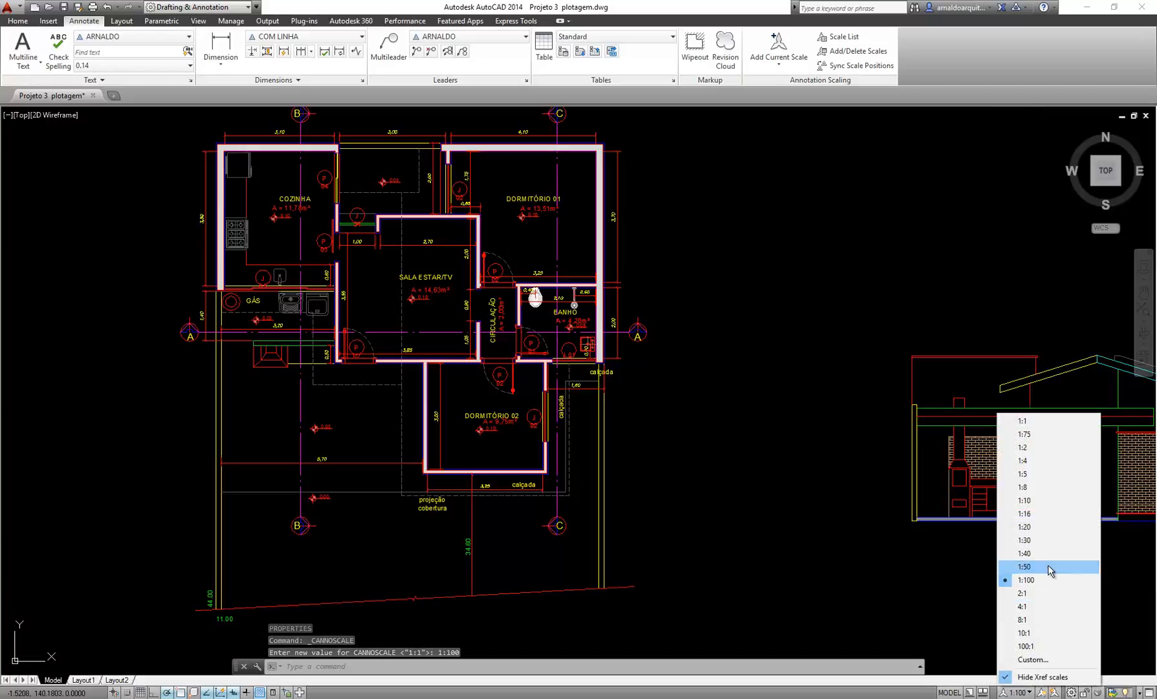
Check the annotation sizes in the floor plan and section B-B, and return the annotation scale to 1:100
{"action": "scroll", "coordinate": [472, 304], "scroll_direction": "up", "scroll_amount": 5}
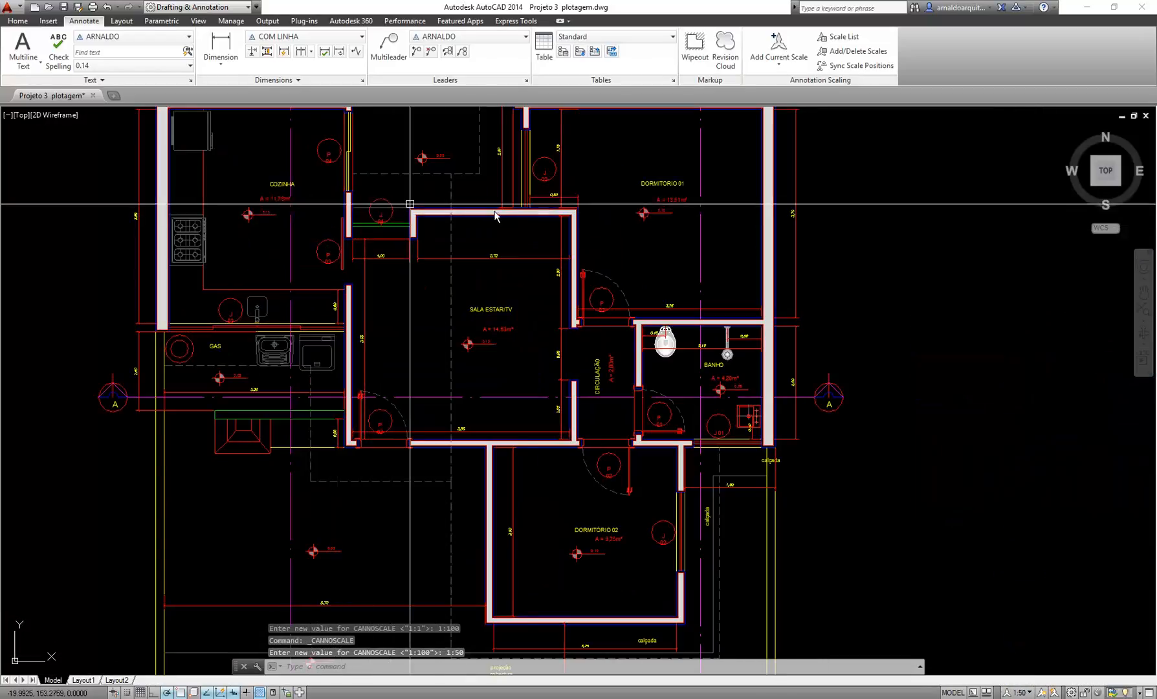
{"action": "scroll", "coordinate": [552, 442], "scroll_direction": "down", "scroll_amount": 2}
{"action": "middle_click_drag", "start_coordinate": [552, 442], "coordinate": [312, 170]}
{"action": "scroll", "coordinate": [310, 279], "scroll_direction": "down", "scroll_amount": 3}
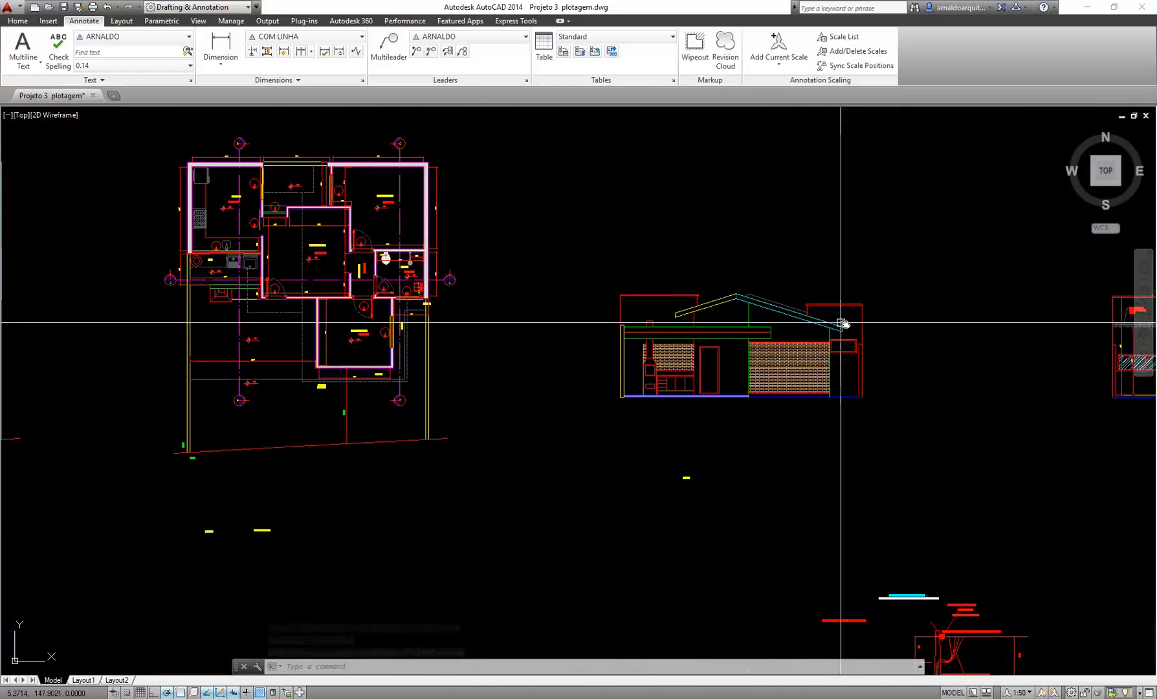
{"action": "middle_click_drag", "start_coordinate": [839, 245], "coordinate": [600, 338]}
{"action": "scroll", "coordinate": [601, 338], "scroll_direction": "up", "scroll_amount": 6}
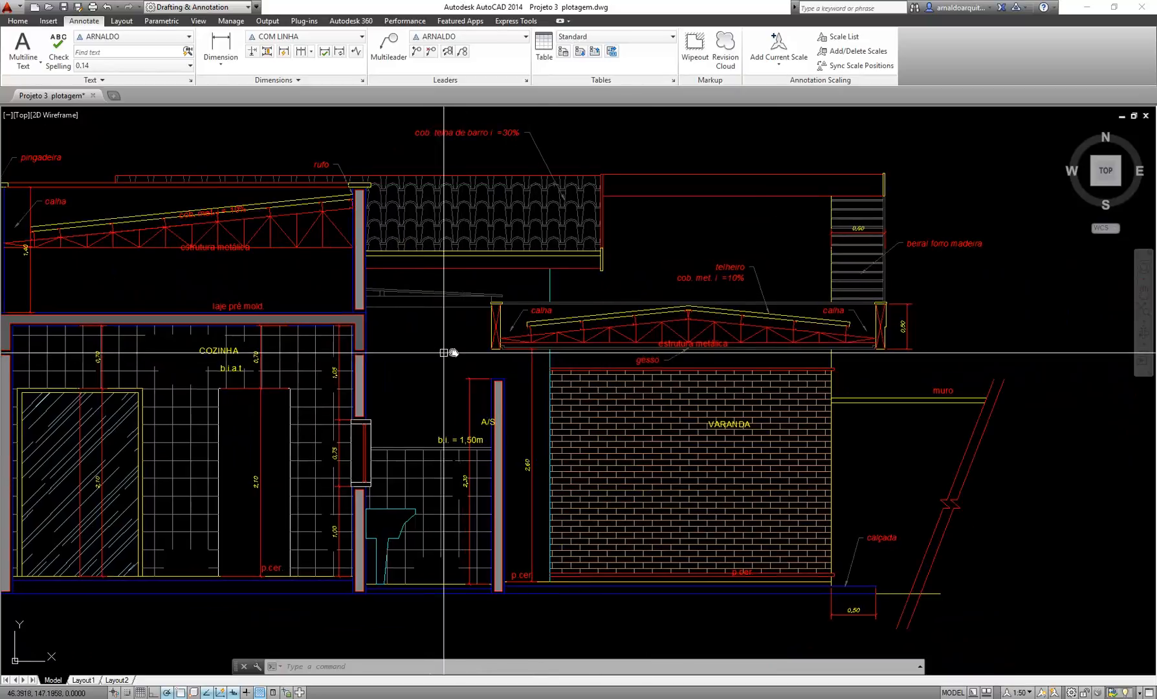
{"action": "middle_click_drag", "start_coordinate": [451, 353], "coordinate": [589, 370]}
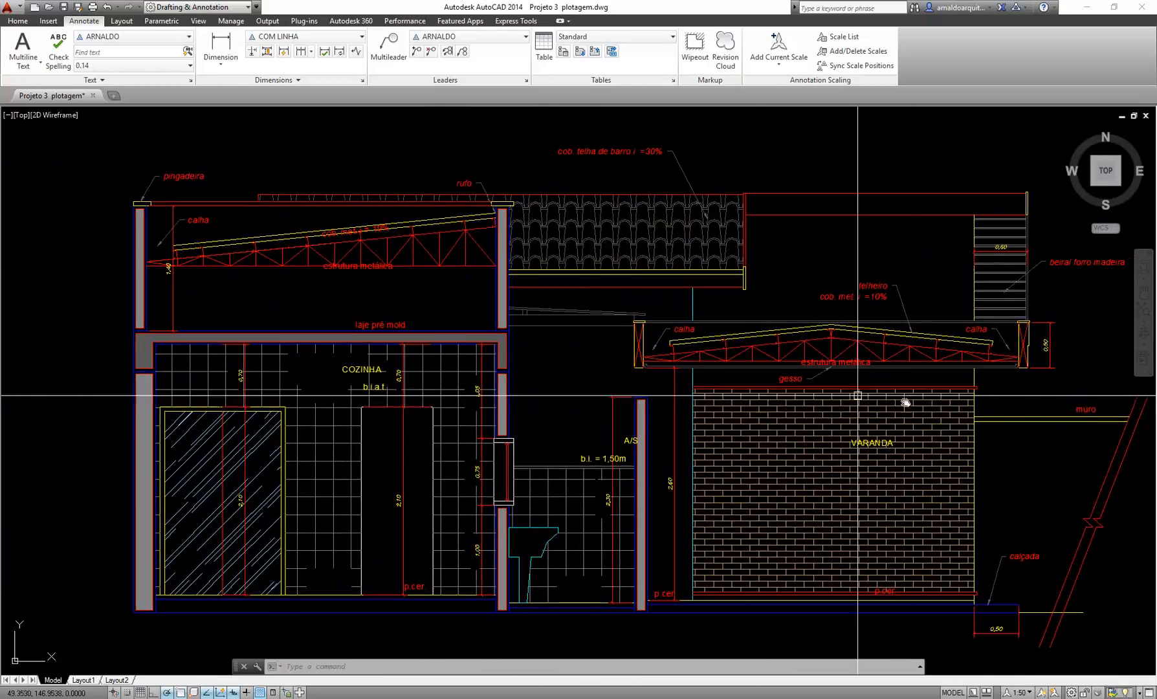
{"action": "left_click", "coordinate": [1030, 692]}
{"action": "left_click", "coordinate": [1038, 581]}
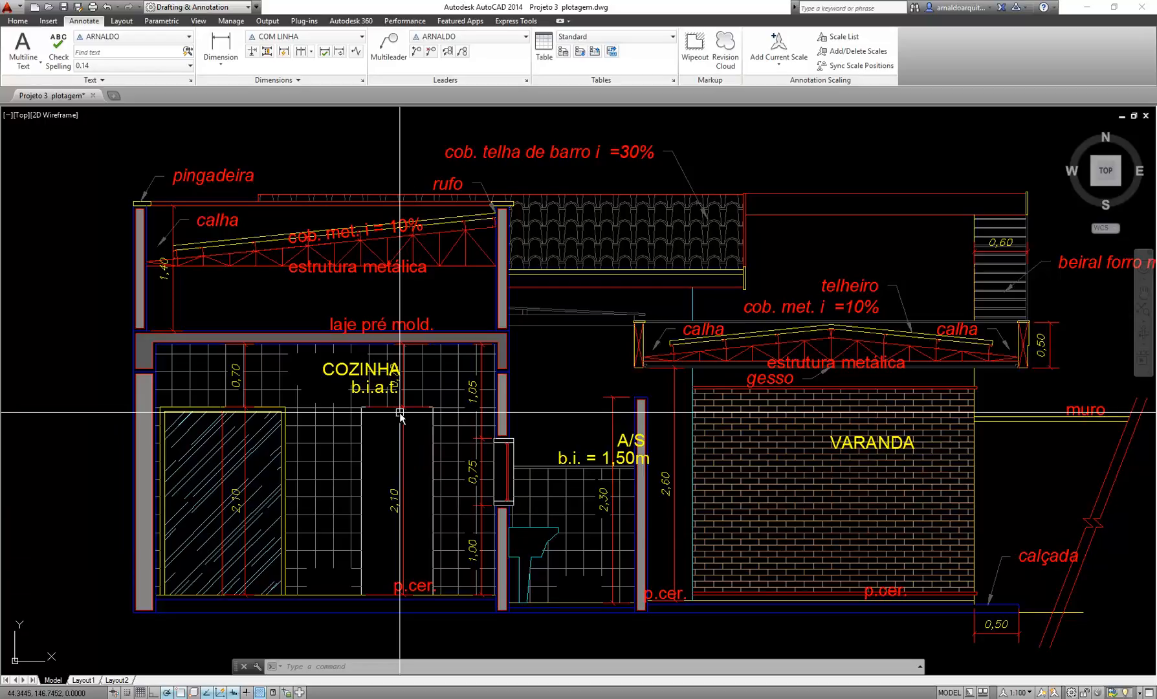
Try the annotation scale at 1:50 and check the label and dimension sizes across section B-B
{"action": "left_click", "coordinate": [445, 377]}
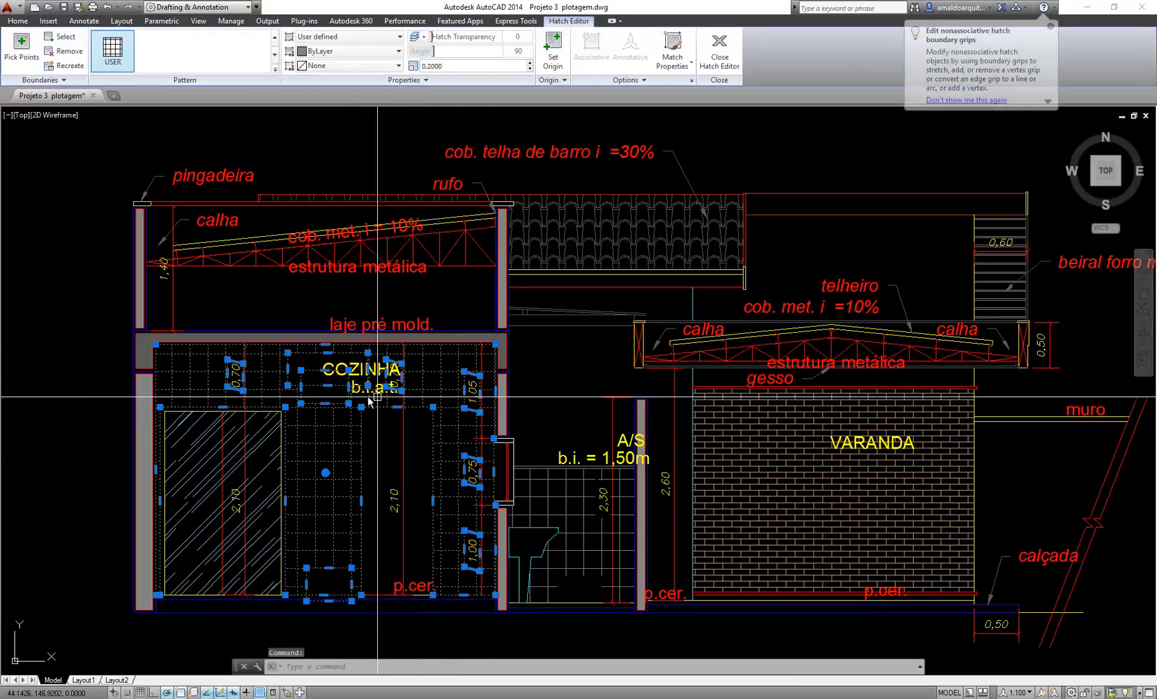
{"action": "key", "text": "Escape"}
{"action": "scroll", "coordinate": [389, 359], "scroll_direction": "up", "scroll_amount": 2}
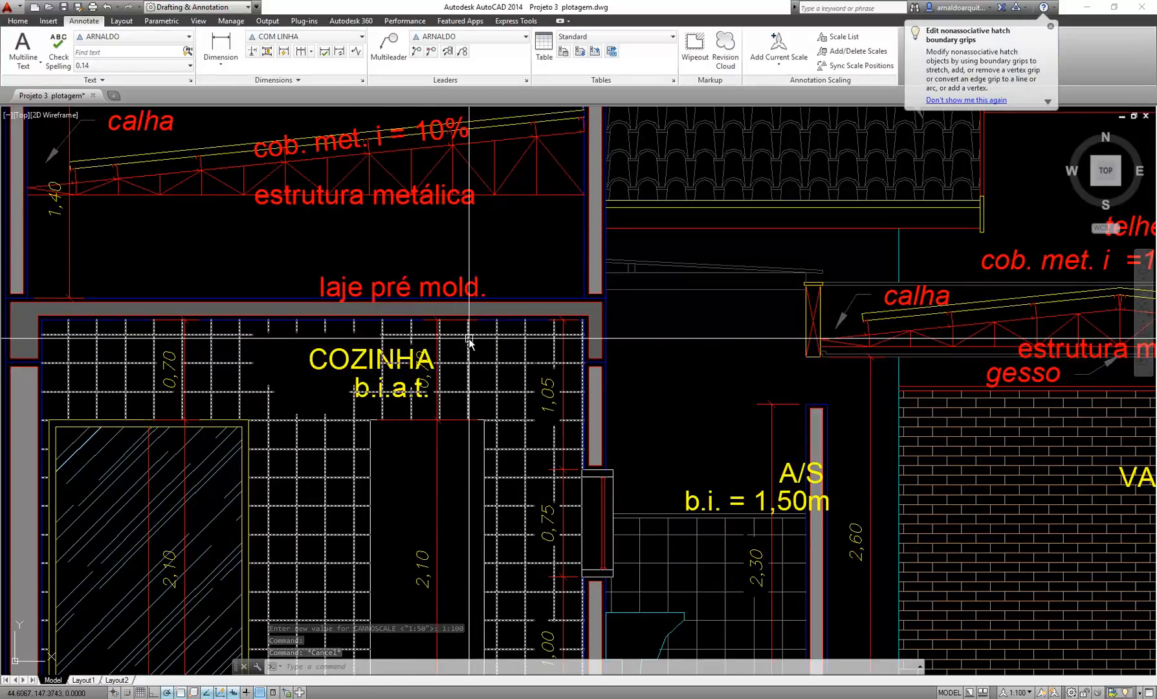
{"action": "left_click", "coordinate": [1020, 692]}
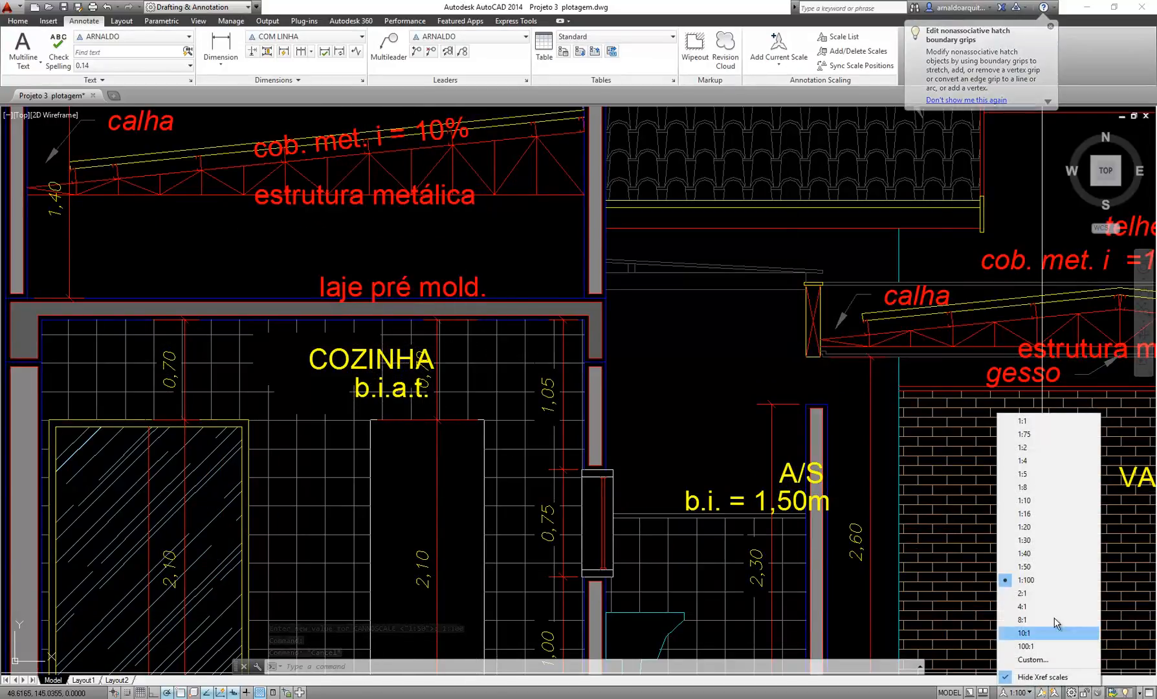
{"action": "left_click", "coordinate": [1049, 569]}
{"action": "scroll", "coordinate": [406, 297], "scroll_direction": "down", "scroll_amount": 2}
{"action": "scroll", "coordinate": [361, 219], "scroll_direction": "up", "scroll_amount": 2}
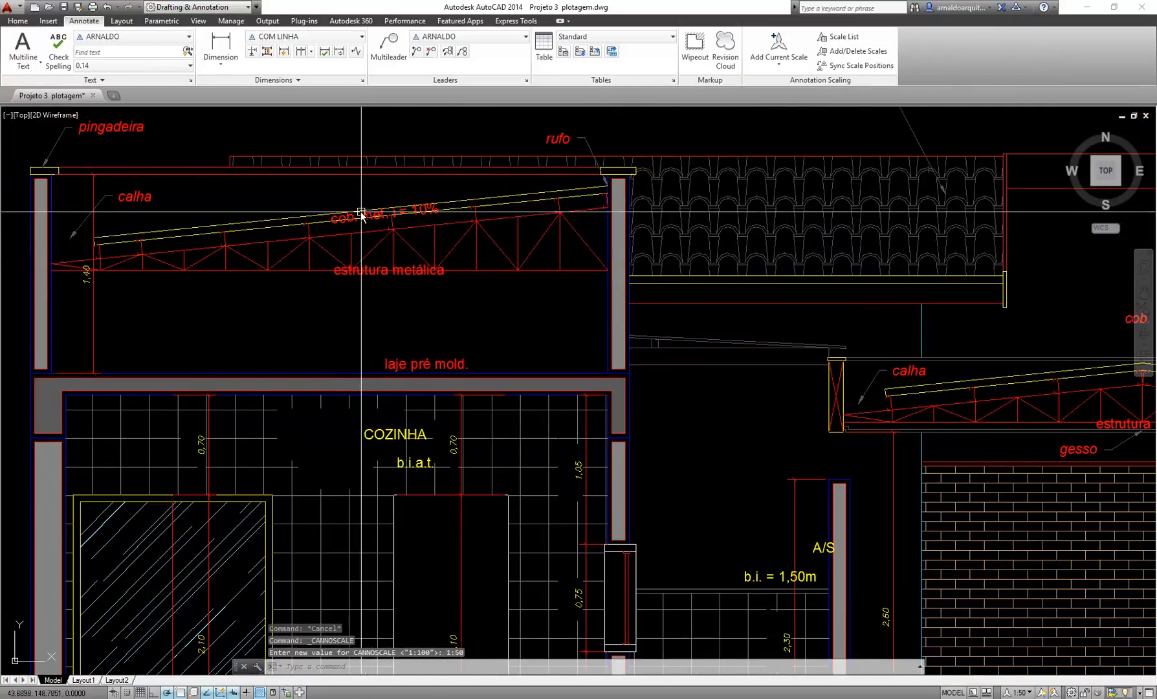
{"action": "scroll", "coordinate": [480, 241], "scroll_direction": "down", "scroll_amount": 2}
{"action": "scroll", "coordinate": [313, 203], "scroll_direction": "up", "scroll_amount": 2}
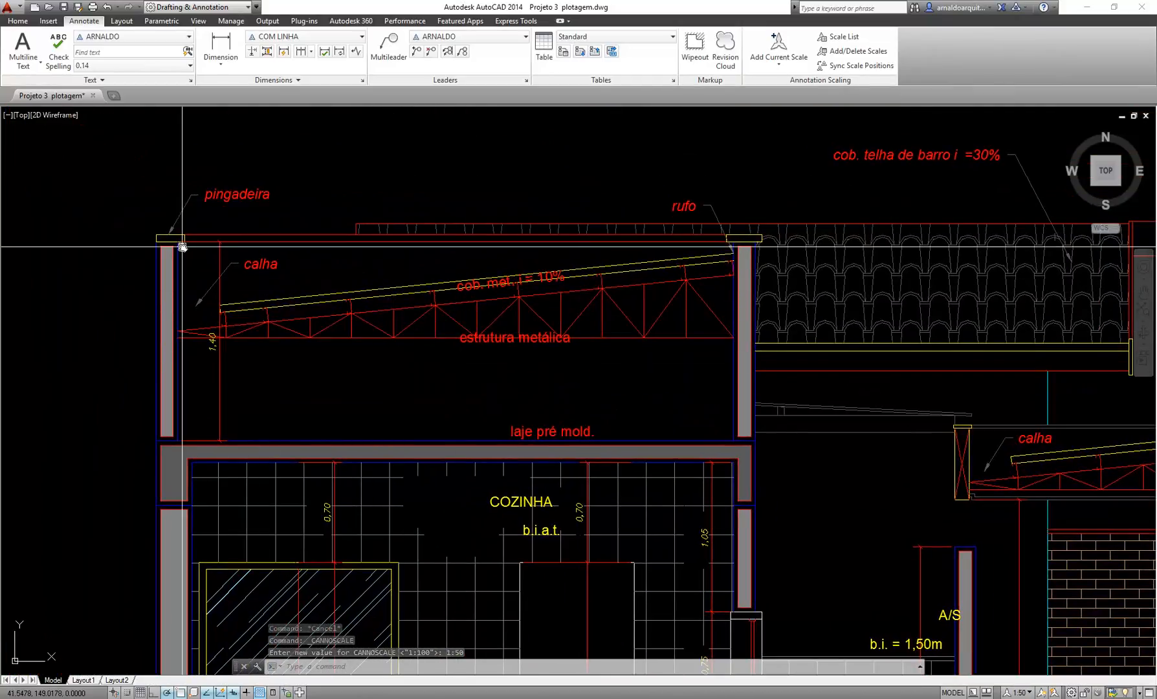
{"action": "scroll", "coordinate": [412, 331], "scroll_direction": "down", "scroll_amount": 2}
{"action": "scroll", "coordinate": [534, 318], "scroll_direction": "up", "scroll_amount": 2}
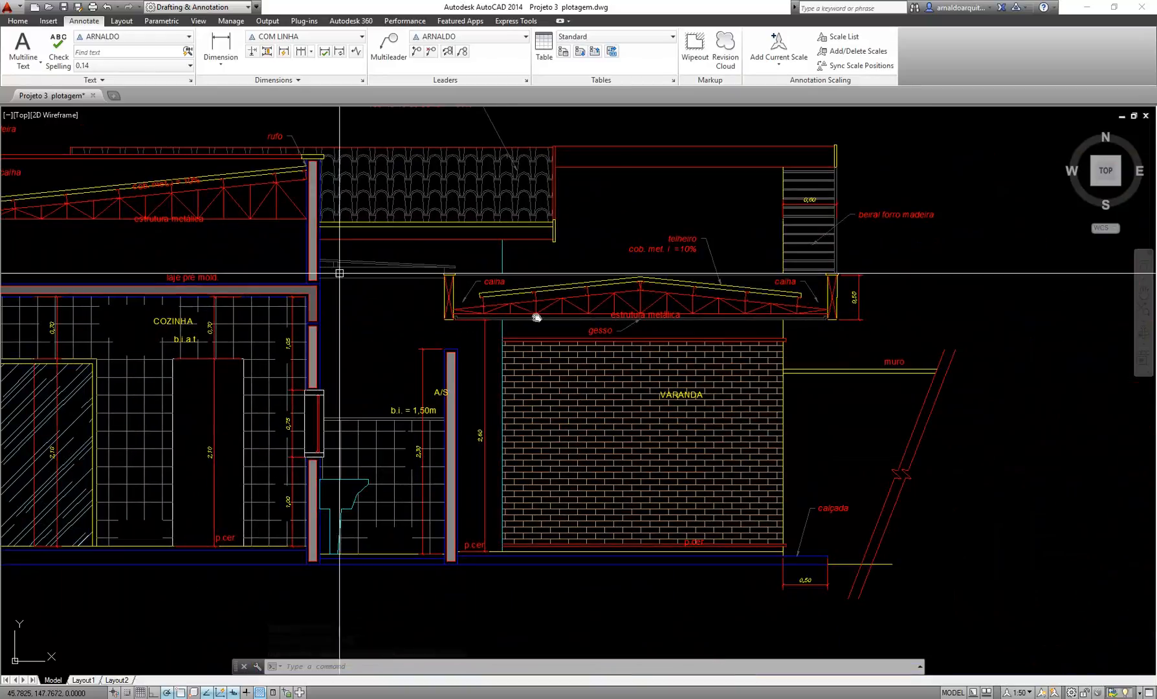
{"action": "mouse_move", "coordinate": [534, 317]}
{"action": "middle_mouse_down"}
{"action": "mouse_move", "coordinate": [479, 365]}
{"action": "mouse_move", "coordinate": [584, 383]}
{"action": "middle_mouse_up"}
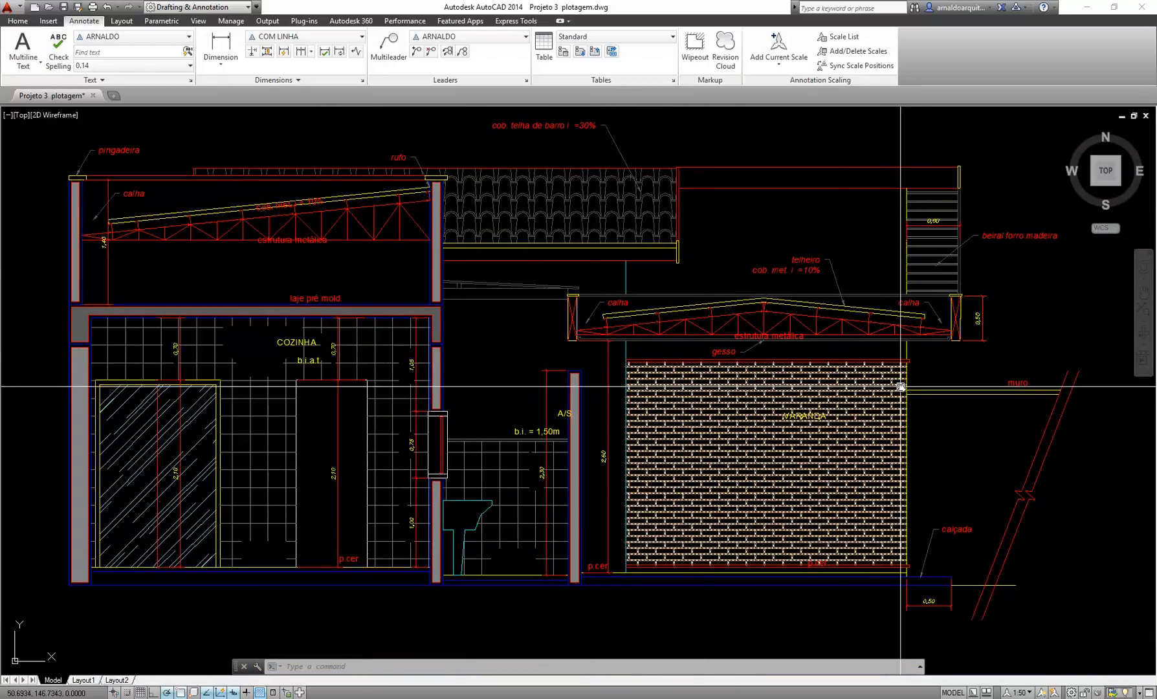
Return the annotation scale to 1:100 with section B-B in view
{"action": "left_click", "coordinate": [1025, 691]}
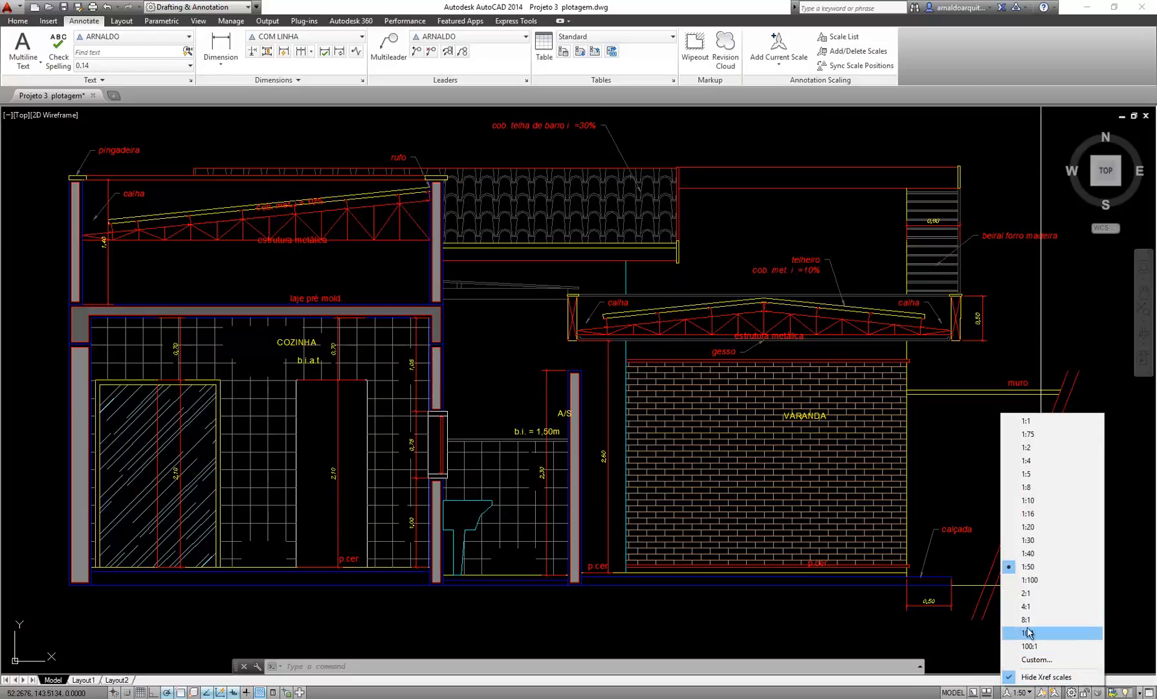
{"action": "left_click", "coordinate": [1029, 580]}
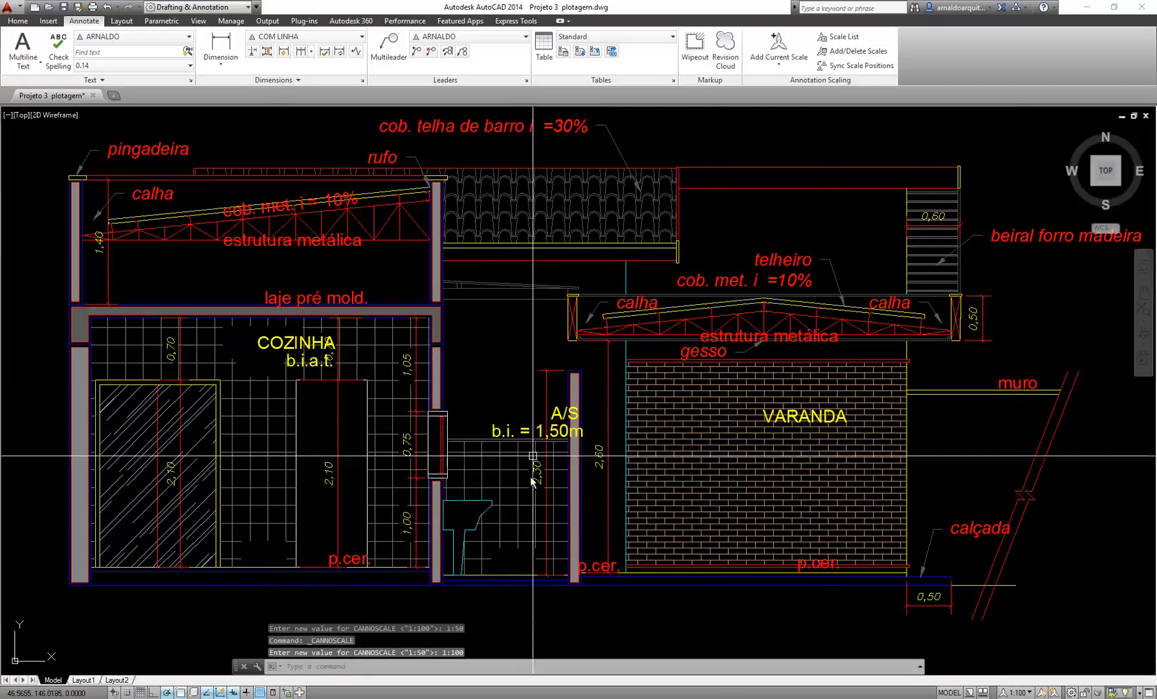
{"action": "scroll", "coordinate": [407, 461], "scroll_direction": "down", "scroll_amount": 2}
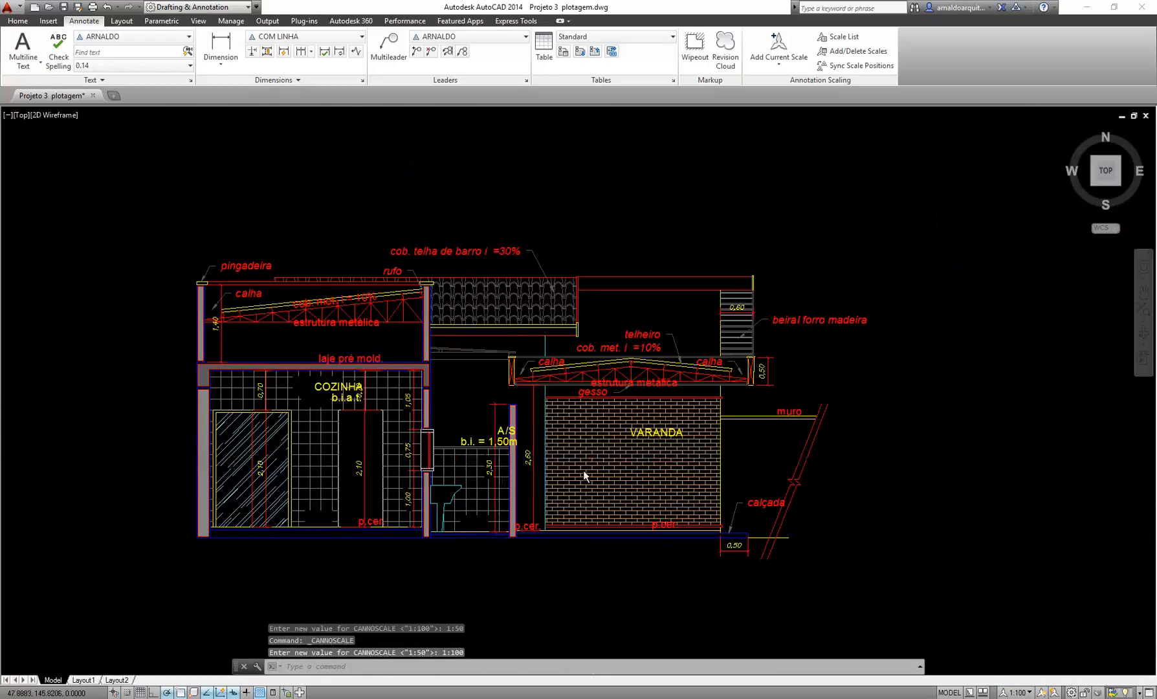
{"action": "scroll", "coordinate": [801, 503], "scroll_direction": "down", "scroll_amount": 3}
{"action": "middle_click_drag", "start_coordinate": [725, 464], "coordinate": [447, 380]}
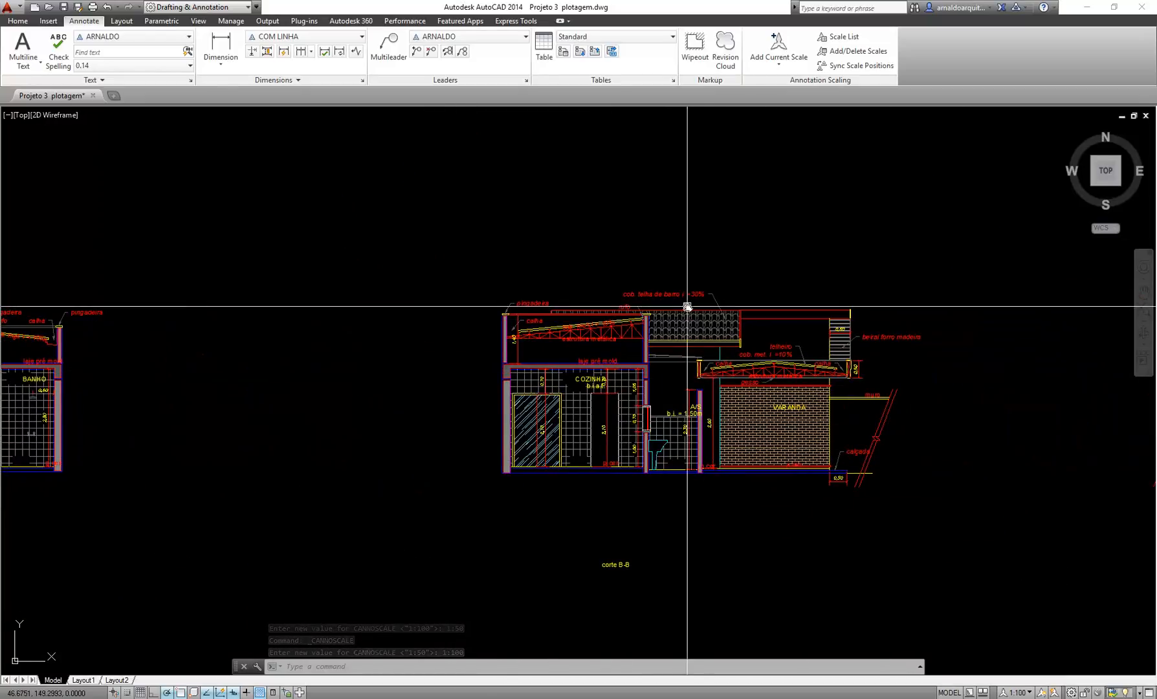
Move the "cob. met. i = 10%" text above the sloping roof lines over the kitchen in section B-B
{"action": "scroll", "coordinate": [482, 366], "scroll_direction": "up", "scroll_amount": 2}
{"action": "scroll", "coordinate": [556, 407], "scroll_direction": "up", "scroll_amount": 2}
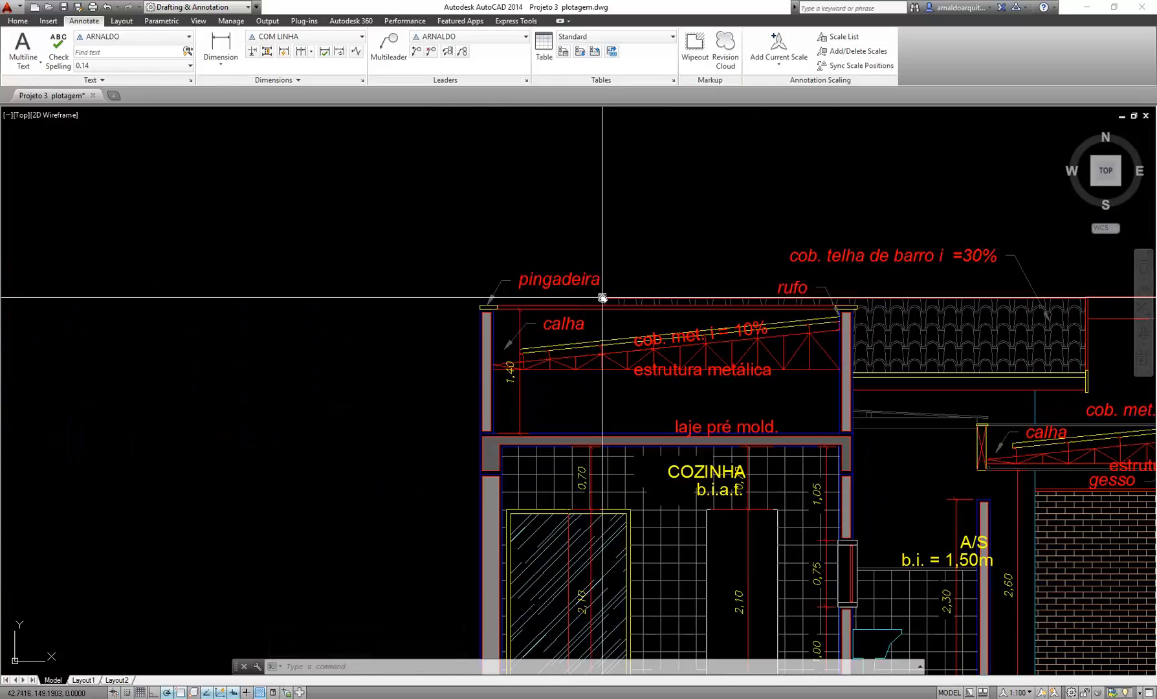
{"action": "scroll", "coordinate": [602, 298], "scroll_direction": "up", "scroll_amount": 4}
{"action": "type", "text": "m"}
{"action": "key", "text": "Return"}
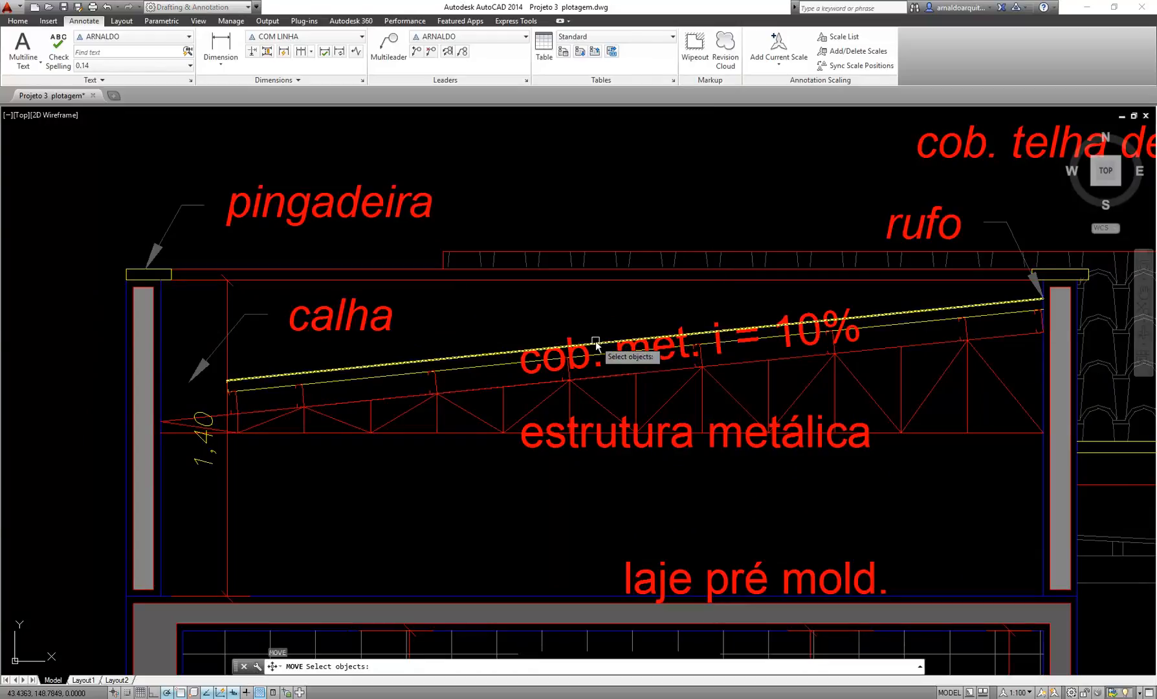
{"action": "left_click", "coordinate": [575, 331]}
{"action": "key", "text": "Return"}
{"action": "left_click", "coordinate": [673, 186]}
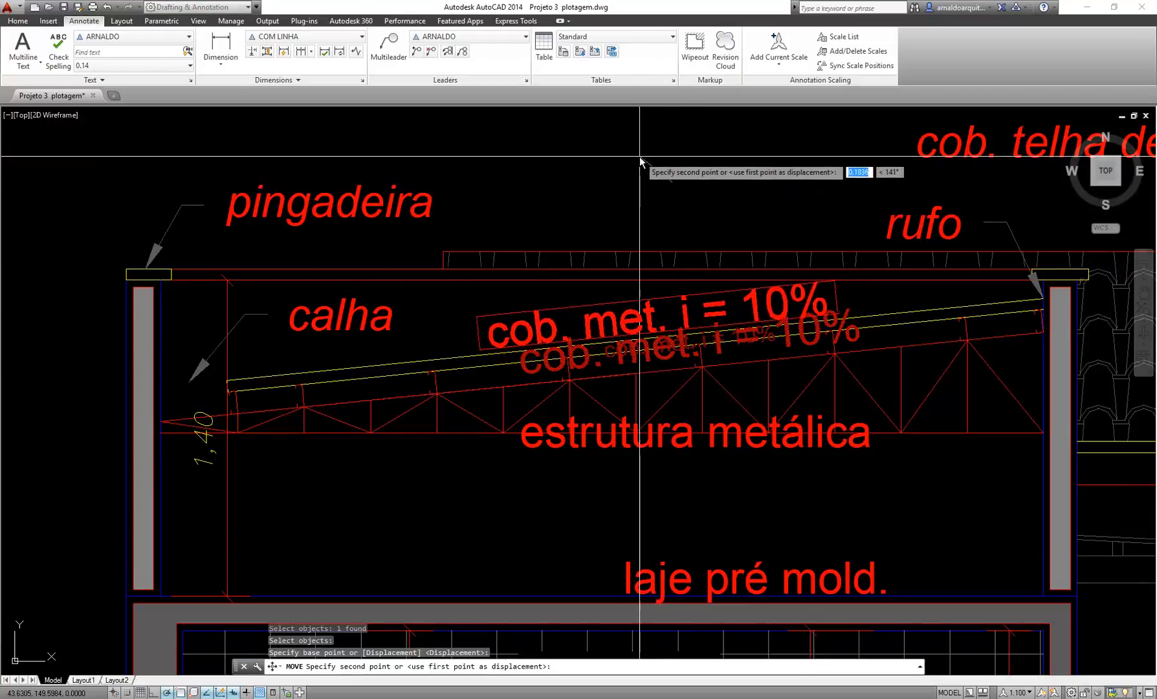
{"action": "left_click", "coordinate": [640, 156]}
Move the COZINHA and b.i.a.t. labels together in section B-B, clear of the 0,70 dimension above the door
{"action": "scroll", "coordinate": [618, 207], "scroll_direction": "down", "scroll_amount": 4}
{"action": "middle_click_drag", "start_coordinate": [671, 384], "coordinate": [581, 227]}
{"action": "scroll", "coordinate": [554, 240], "scroll_direction": "up", "scroll_amount": 6}
{"action": "key", "text": "Return"}
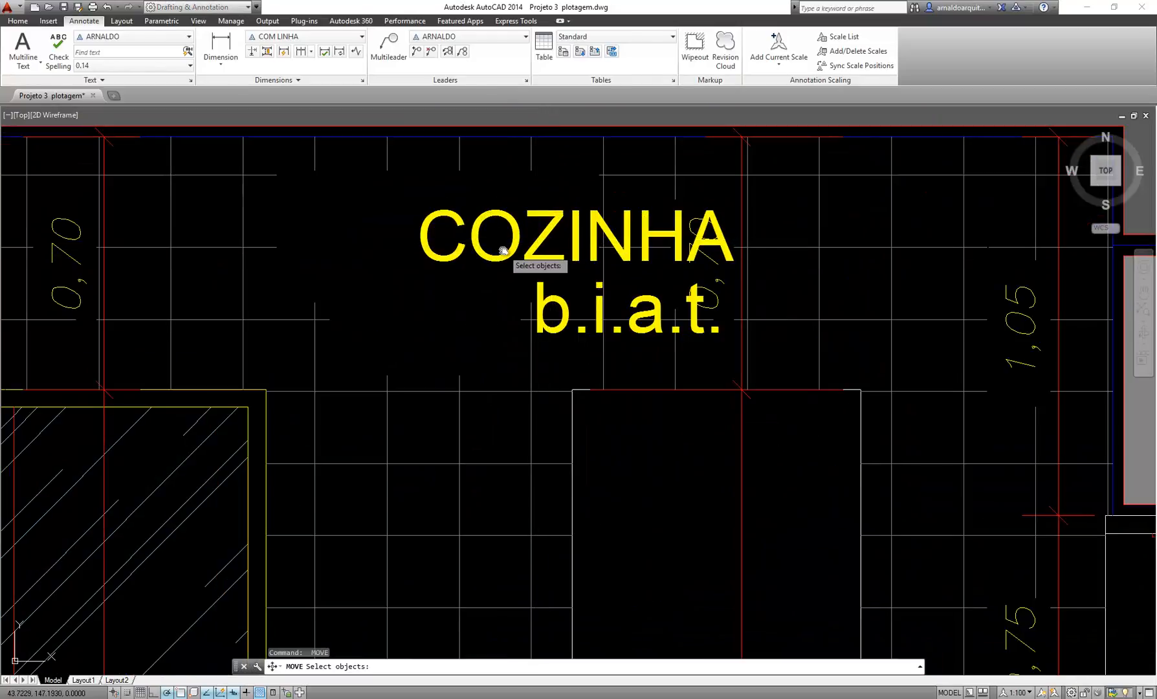
{"action": "left_click", "coordinate": [503, 251]}
{"action": "left_click", "coordinate": [594, 324]}
{"action": "key", "text": "Return"}
{"action": "left_click", "coordinate": [719, 471]}
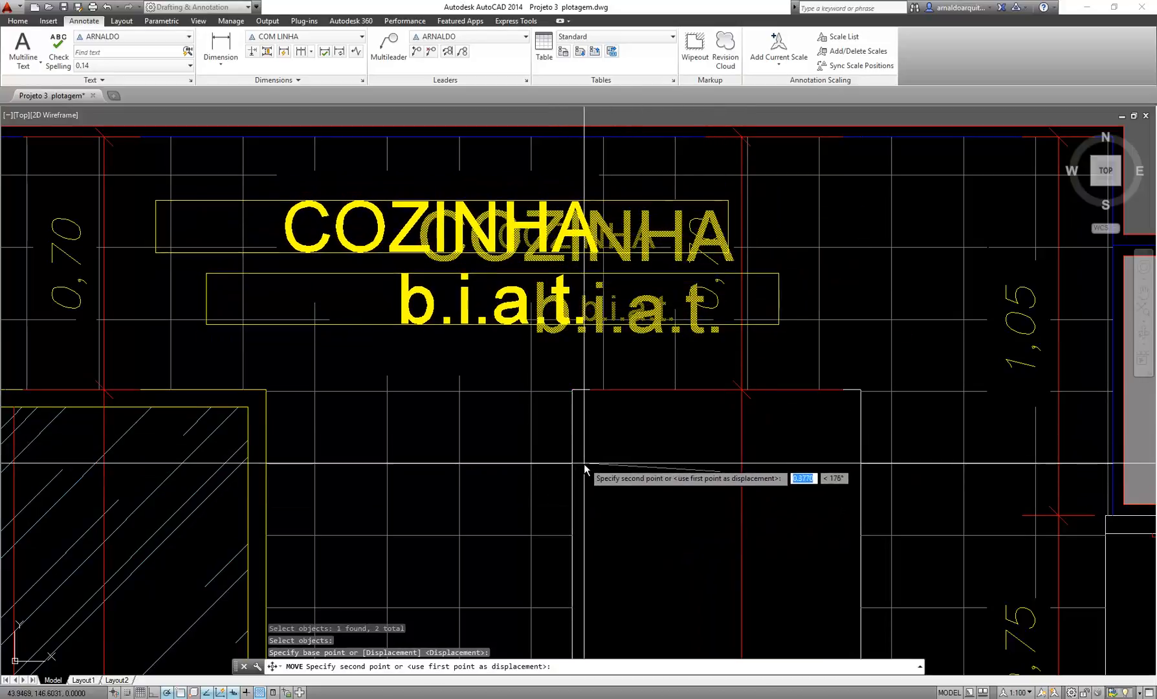
{"action": "left_click", "coordinate": [584, 464]}
Move the b.i.a.t. text horizontally so it sits roughly centred beneath the COZINHA label
{"action": "key", "text": "Return"}
{"action": "left_click", "coordinate": [465, 323]}
{"action": "key", "text": "Return"}
{"action": "left_click", "coordinate": [679, 478]}
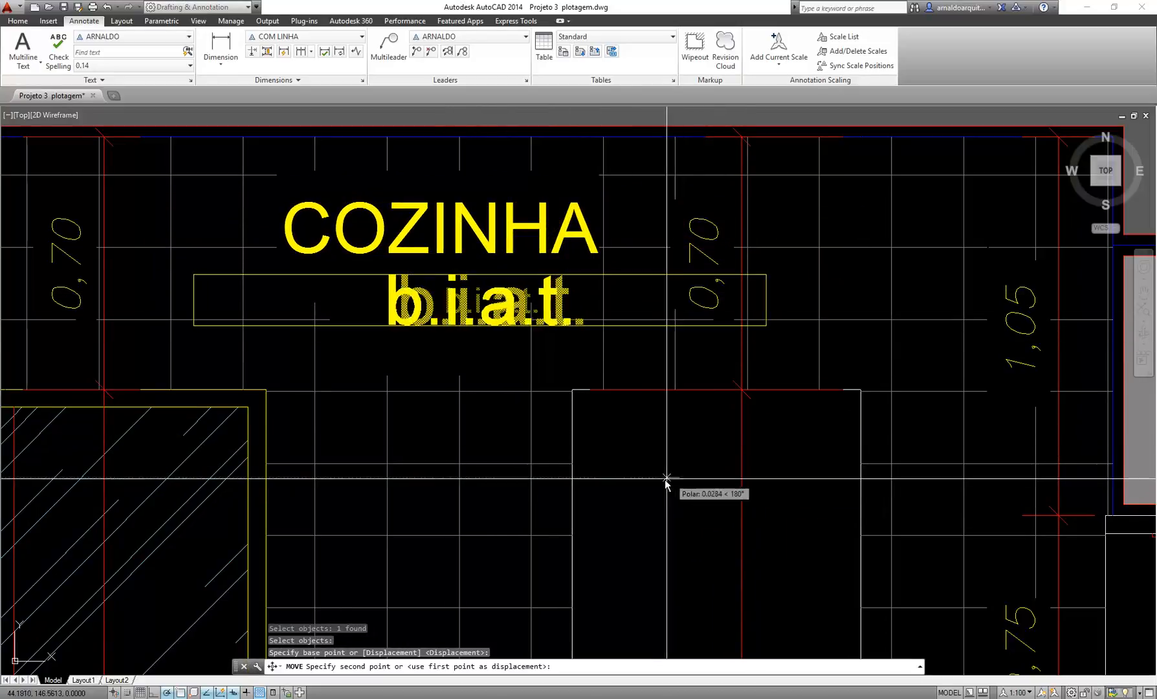
{"action": "key", "text": "Escape"}
{"action": "key", "text": "Escape"}
{"action": "scroll", "coordinate": [660, 484], "scroll_direction": "down", "scroll_amount": 4}
{"action": "scroll", "coordinate": [562, 349], "scroll_direction": "up", "scroll_amount": 3}
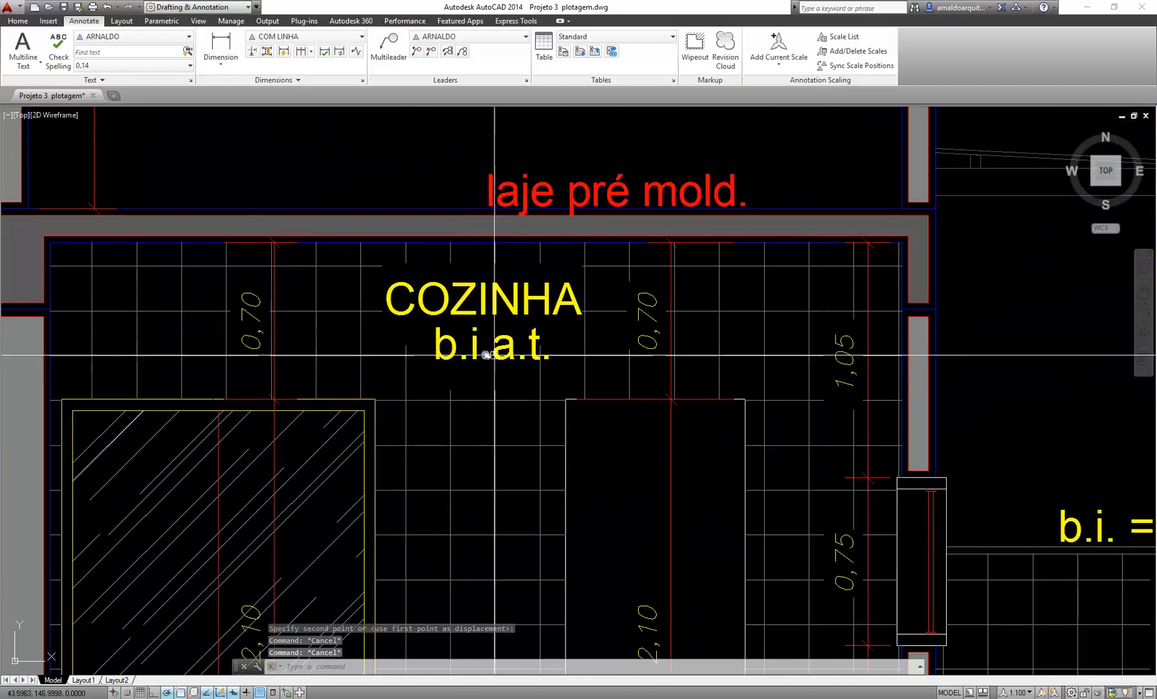
Examine the label placement across section B-B, the overall arrangement of the drawings, and the floor plan
{"action": "scroll", "coordinate": [407, 279], "scroll_direction": "down", "scroll_amount": 4}
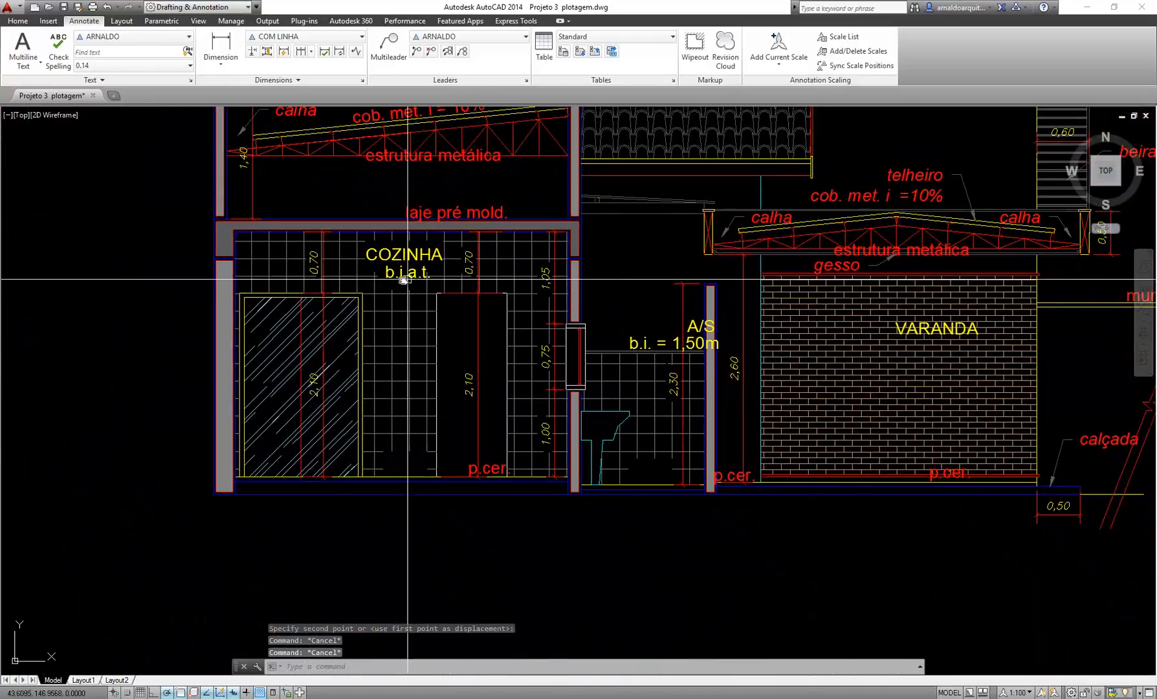
{"action": "scroll", "coordinate": [407, 279], "scroll_direction": "up", "scroll_amount": 2}
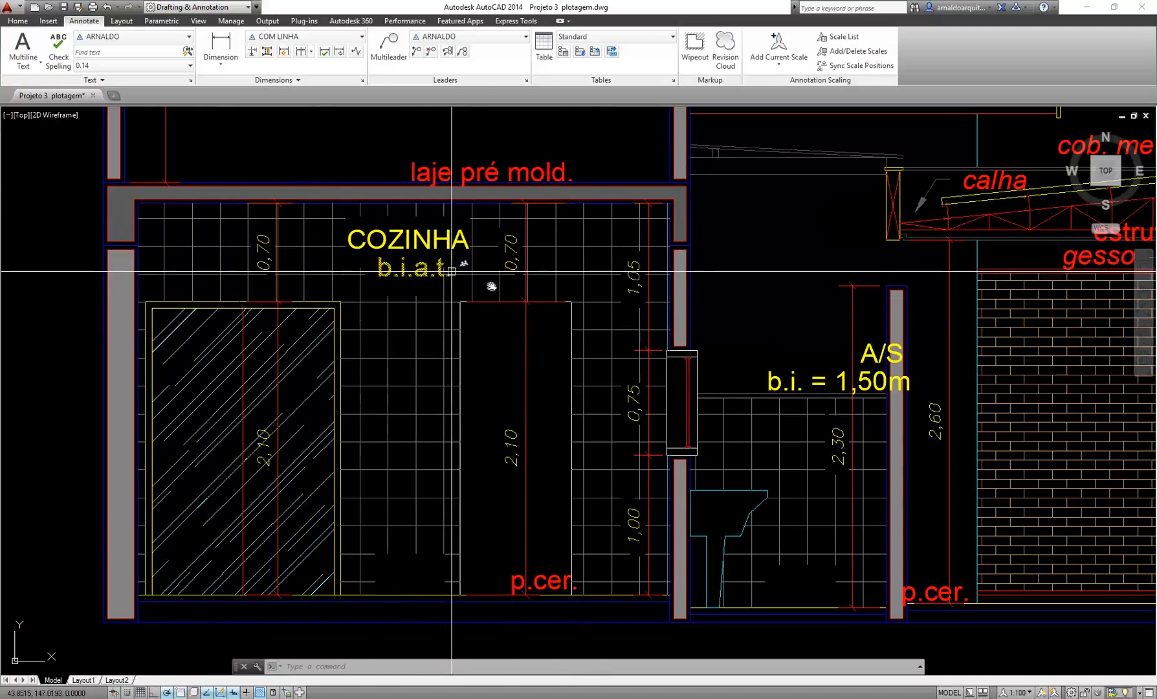
{"action": "middle_click_drag", "start_coordinate": [481, 330], "coordinate": [328, 306]}
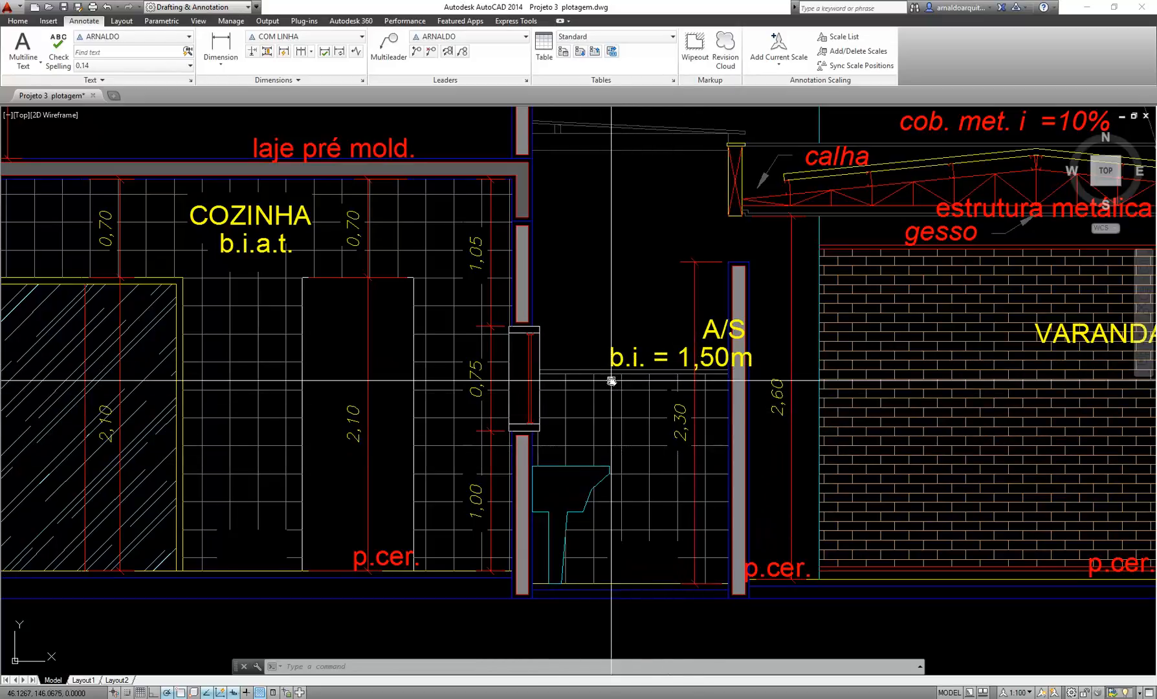
{"action": "scroll", "coordinate": [612, 381], "scroll_direction": "down", "scroll_amount": 2}
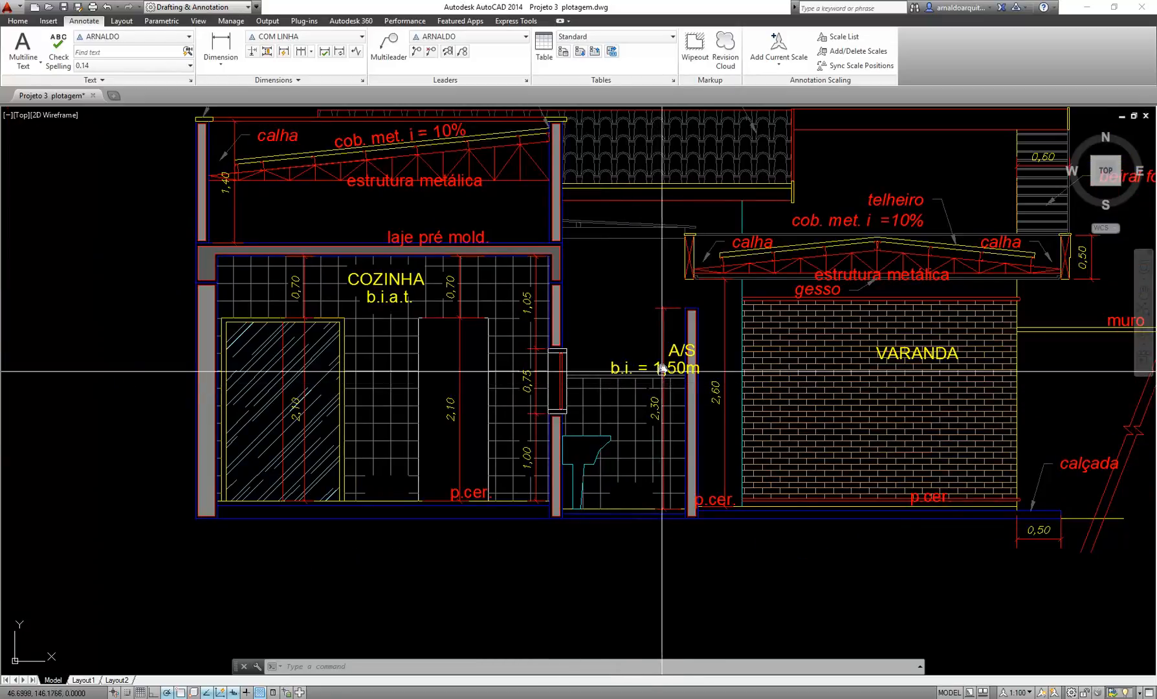
{"action": "scroll", "coordinate": [527, 386], "scroll_direction": "down", "scroll_amount": 8}
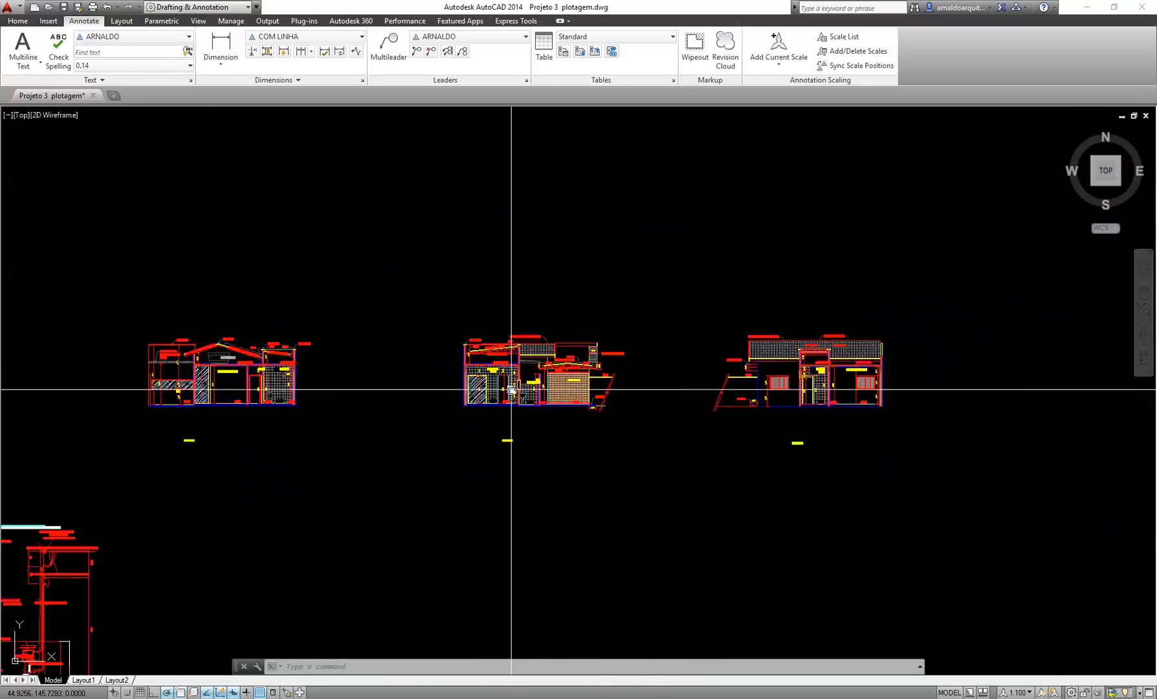
{"action": "middle_click_drag", "start_coordinate": [343, 459], "coordinate": [665, 412]}
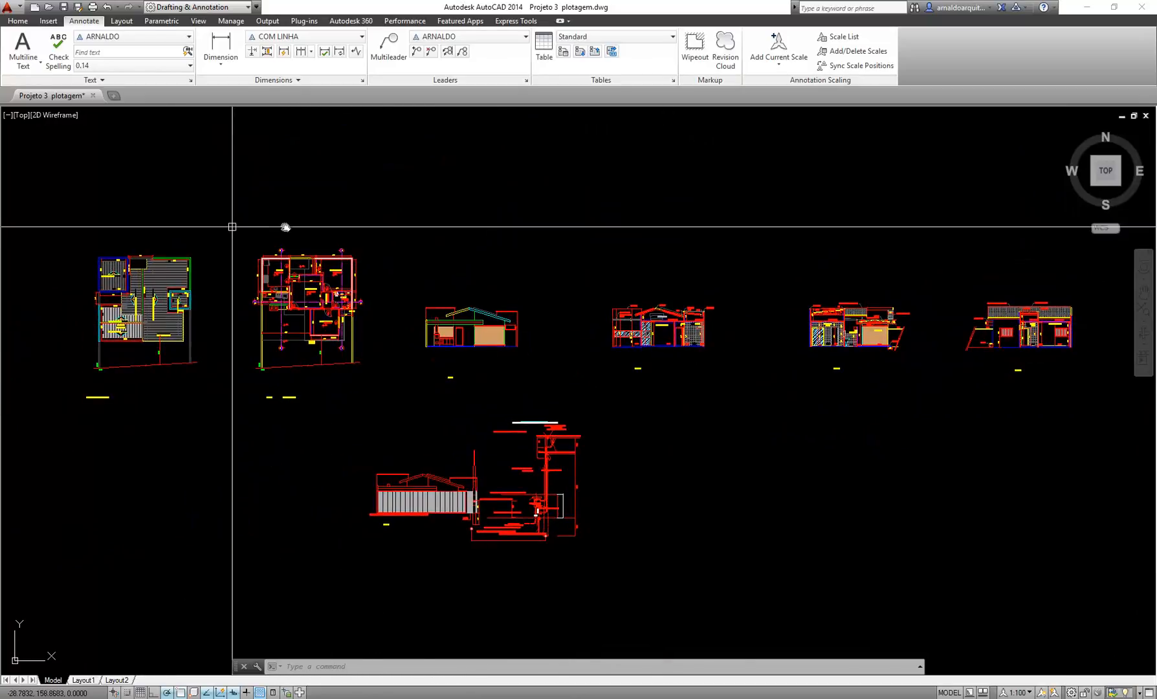
{"action": "scroll", "coordinate": [304, 272], "scroll_direction": "up", "scroll_amount": 4}
{"action": "middle_click_drag", "start_coordinate": [382, 375], "coordinate": [487, 355]}
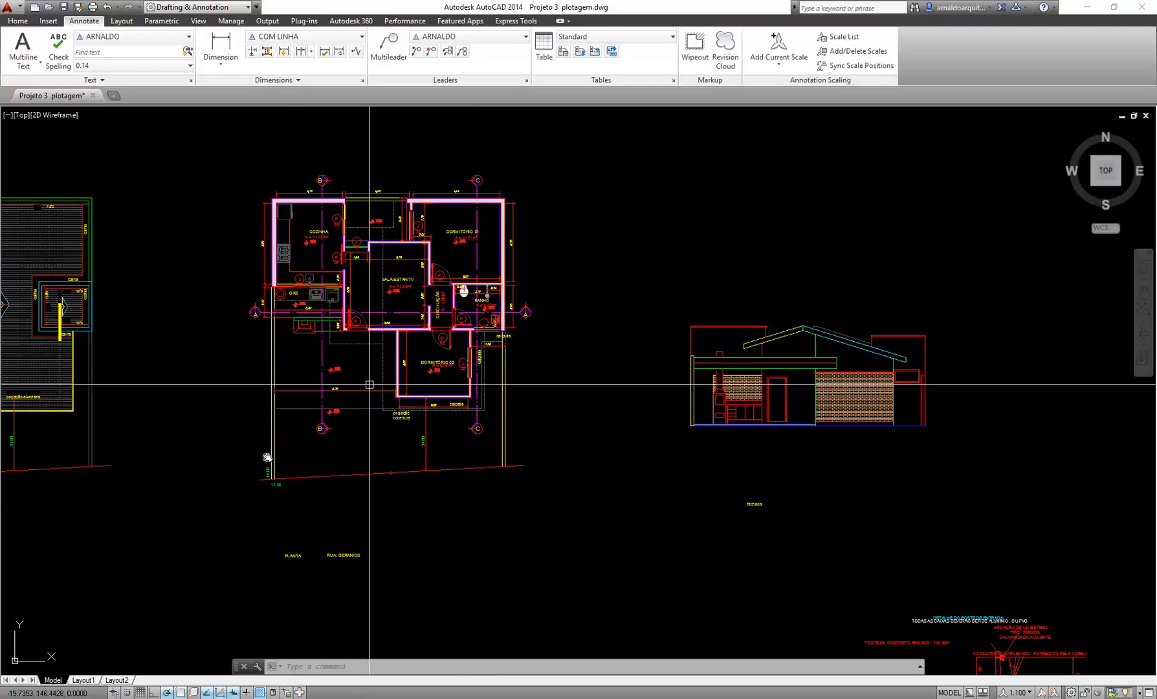
Open Layout1 and look over the sheet frame, drawing titles and window and door schedule
{"action": "left_click", "coordinate": [83, 680]}
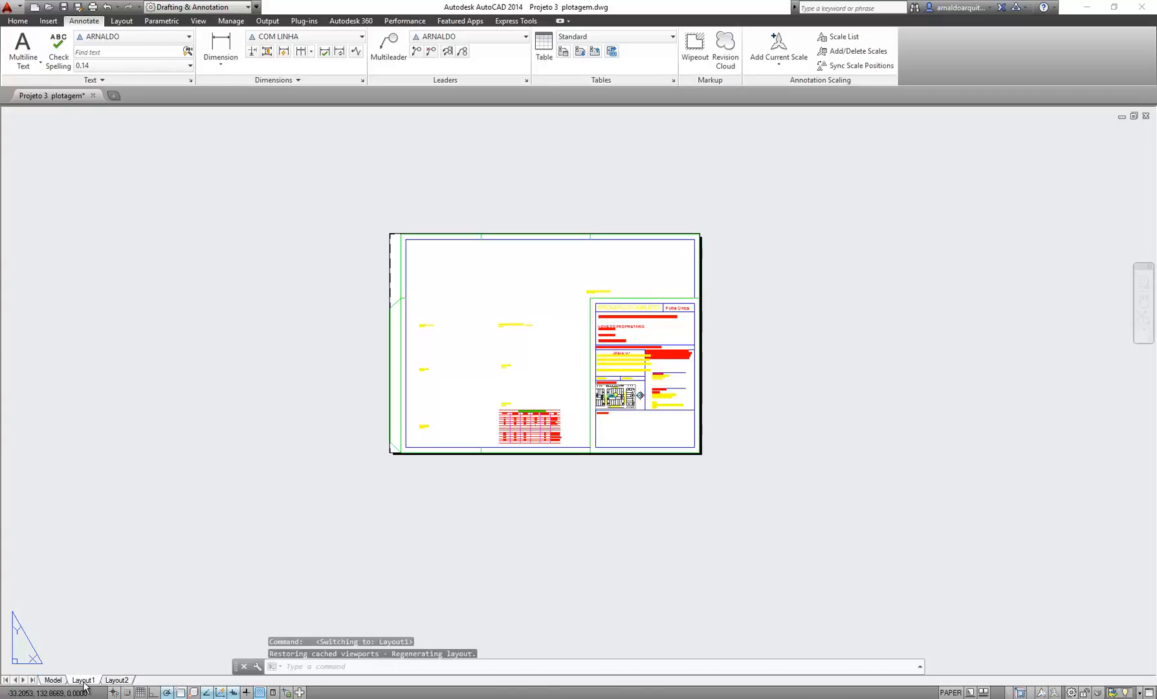
{"action": "scroll", "coordinate": [607, 339], "scroll_direction": "up", "scroll_amount": 3}
{"action": "scroll", "coordinate": [535, 317], "scroll_direction": "down", "scroll_amount": 3}
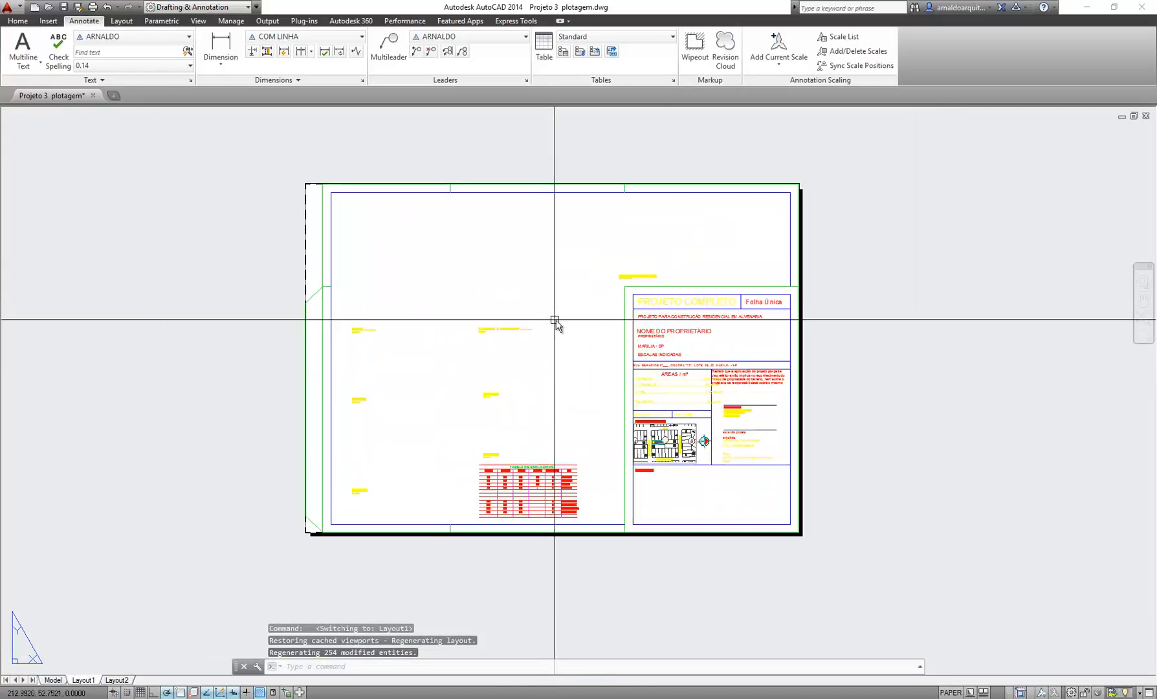
{"action": "scroll", "coordinate": [599, 299], "scroll_direction": "up", "scroll_amount": 3}
{"action": "middle_click_drag", "start_coordinate": [579, 311], "coordinate": [596, 285]}
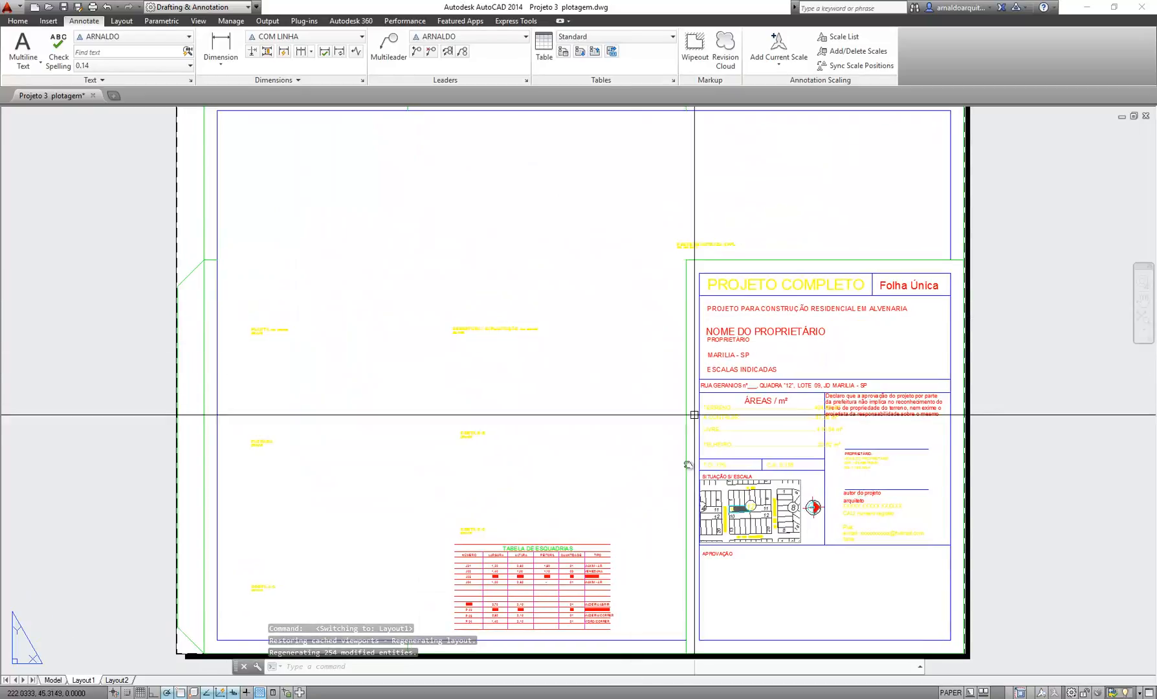
{"action": "middle_click_drag", "start_coordinate": [548, 361], "coordinate": [541, 384]}
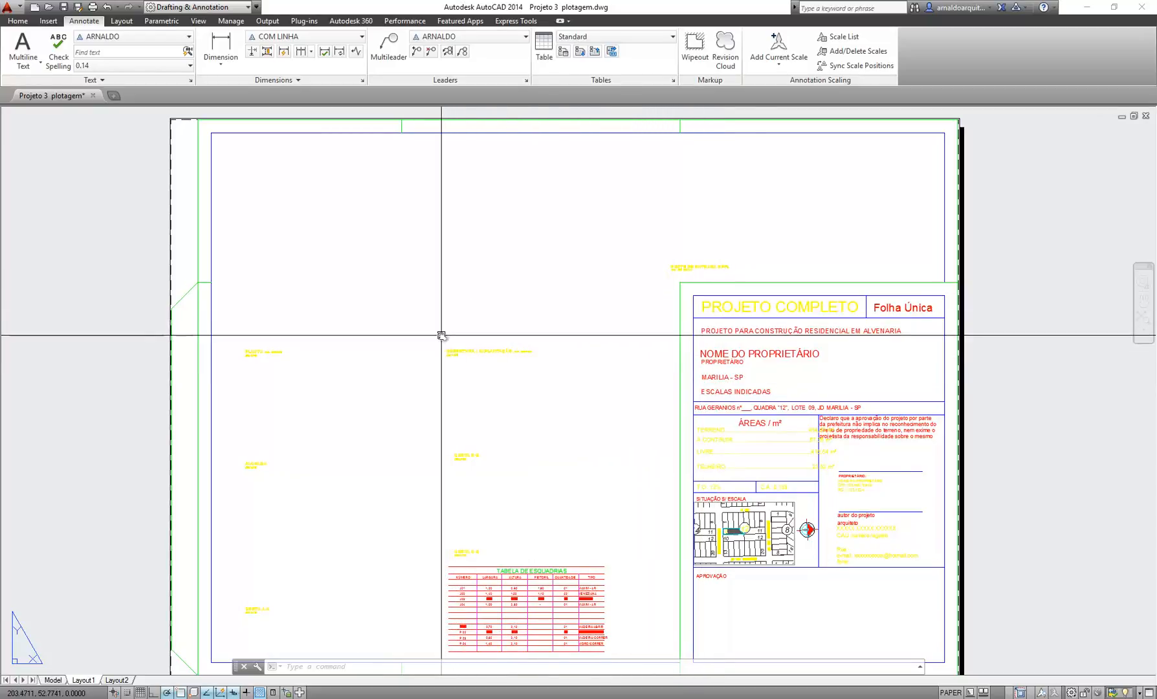
Examine the title block texts and the areas table, and bring the upper part of the sheet back into view
{"action": "scroll", "coordinate": [418, 349], "scroll_direction": "up", "scroll_amount": 1}
{"action": "scroll", "coordinate": [791, 274], "scroll_direction": "up", "scroll_amount": 2}
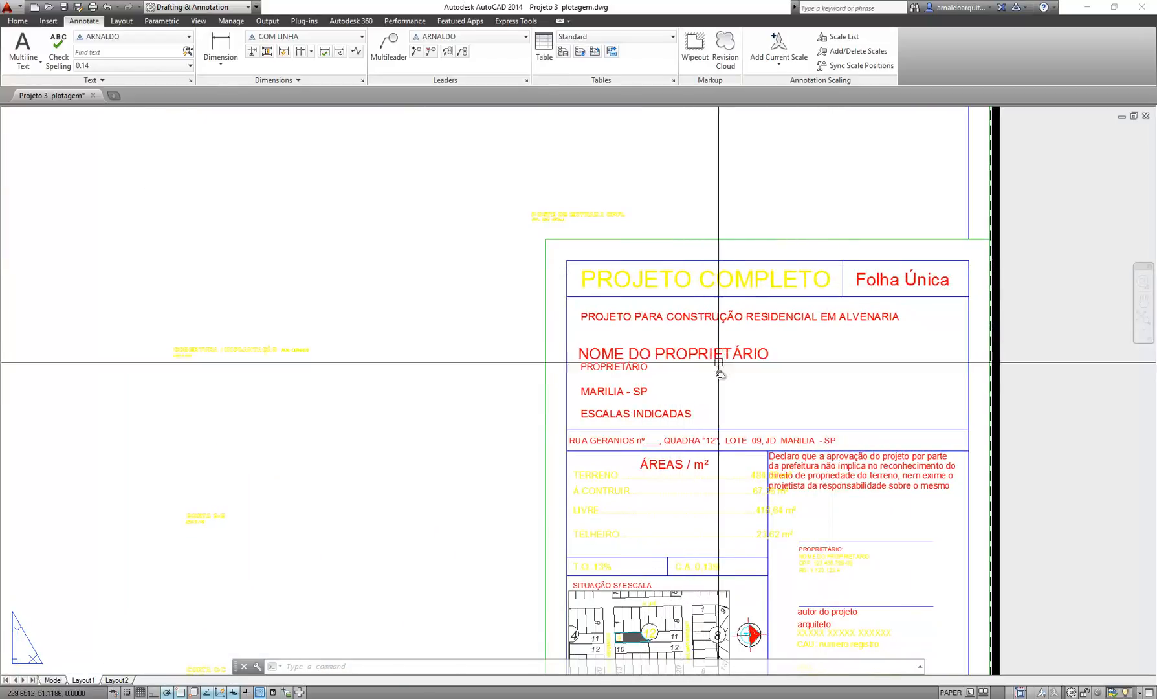
{"action": "scroll", "coordinate": [861, 476], "scroll_direction": "up", "scroll_amount": 2}
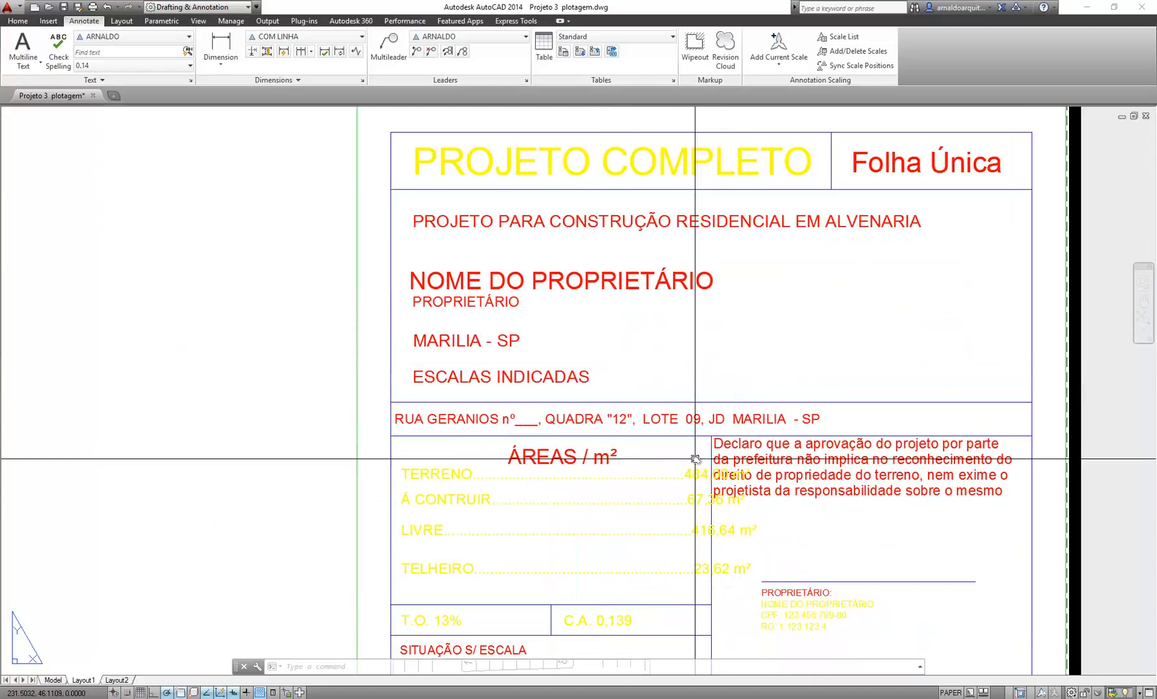
{"action": "mouse_move", "coordinate": [695, 458]}
{"action": "middle_mouse_down"}
{"action": "mouse_move", "coordinate": [695, 293]}
{"action": "mouse_move", "coordinate": [682, 523]}
{"action": "middle_mouse_up"}
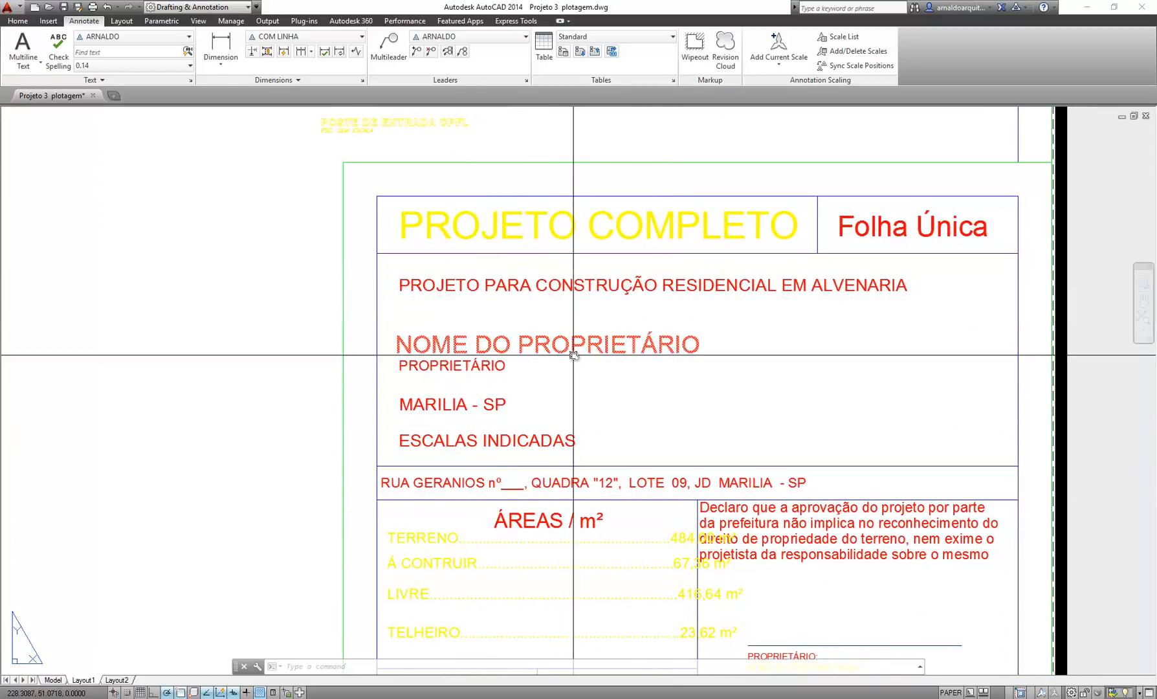
{"action": "scroll", "coordinate": [579, 310], "scroll_direction": "down", "scroll_amount": 4}
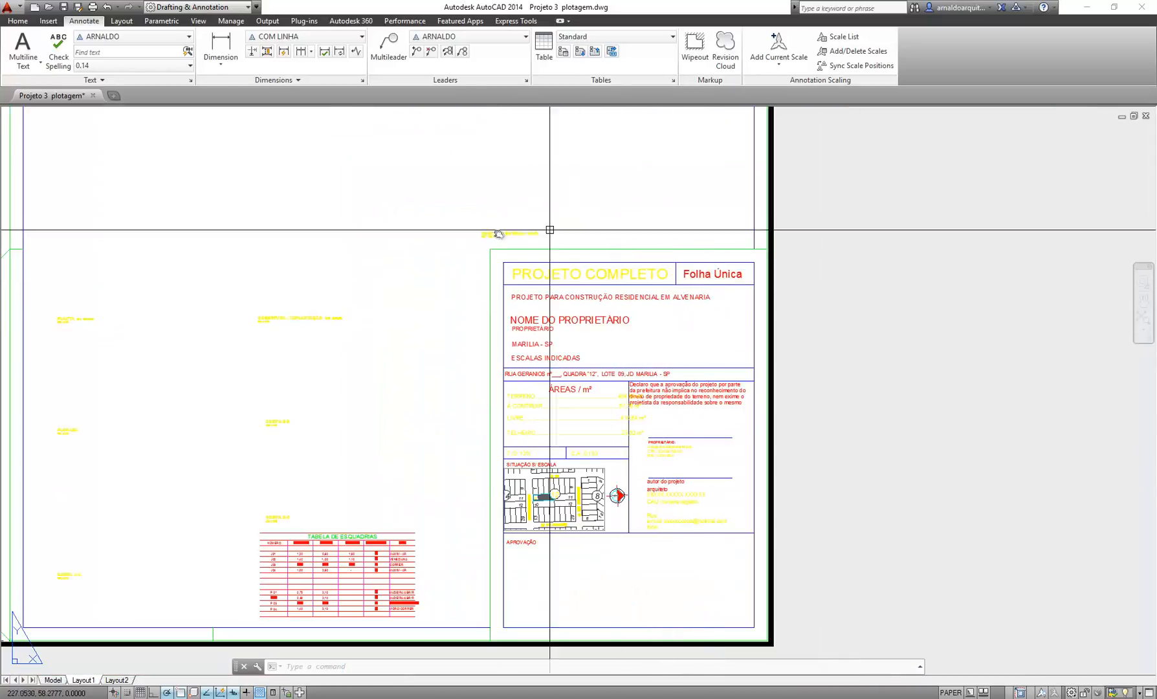
{"action": "middle_click_drag", "start_coordinate": [356, 317], "coordinate": [589, 362]}
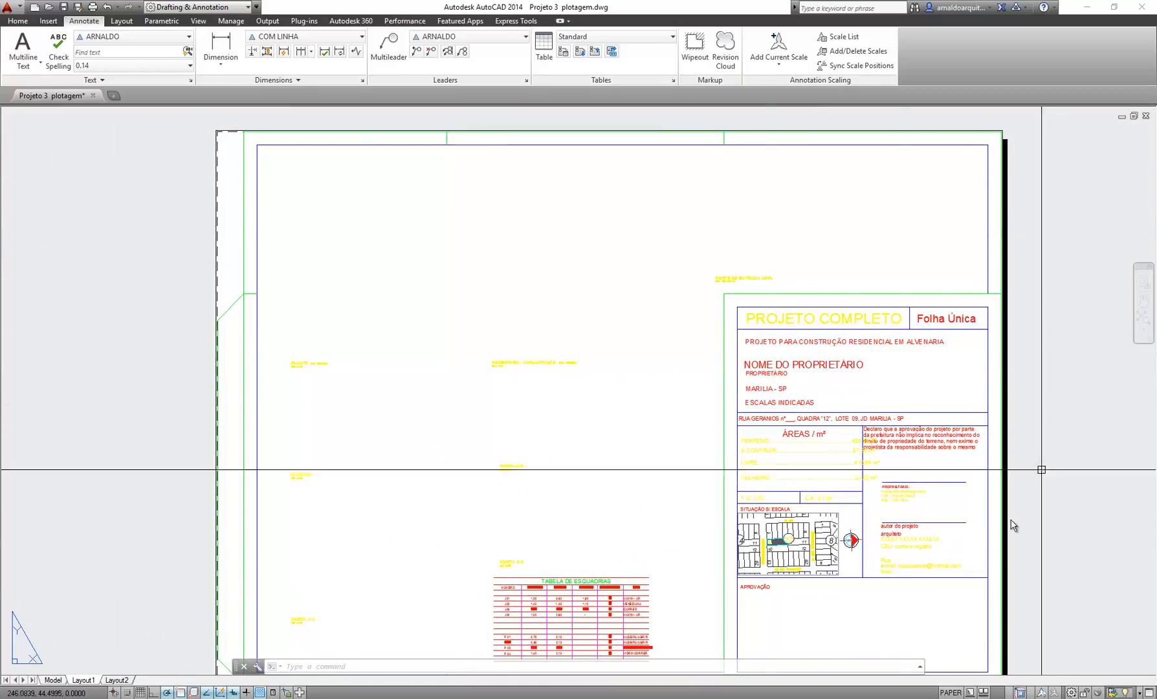
{"action": "middle_click_drag", "start_coordinate": [484, 451], "coordinate": [455, 436]}
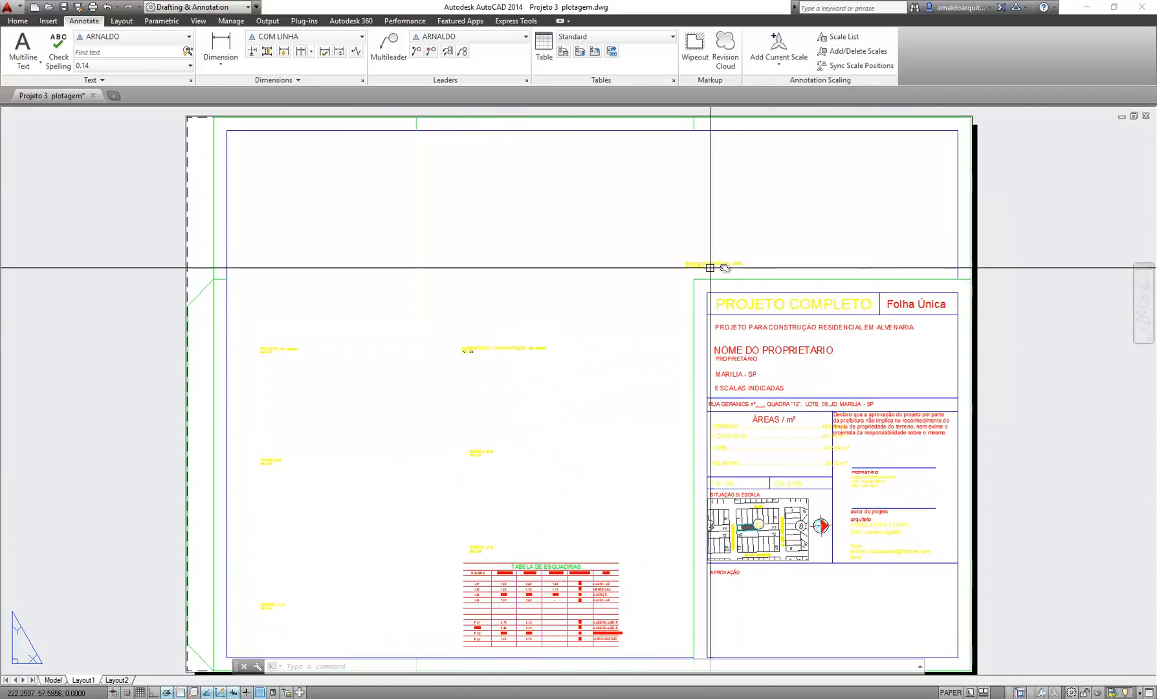
Set the uniform background colour of the sheet/layout context to black in the display options
{"action": "middle_click_drag", "start_coordinate": [469, 367], "coordinate": [450, 343]}
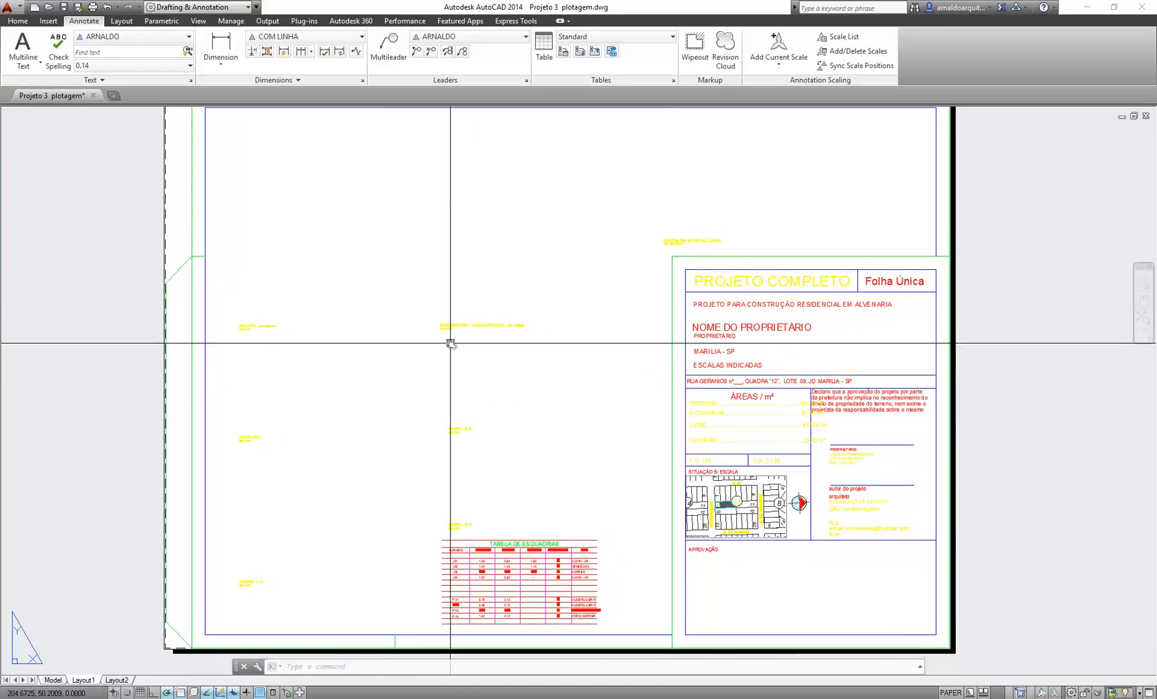
{"action": "scroll", "coordinate": [450, 343], "scroll_direction": "down", "scroll_amount": 1}
{"action": "scroll", "coordinate": [457, 335], "scroll_direction": "up", "scroll_amount": 1}
{"action": "middle_click_drag", "start_coordinate": [490, 335], "coordinate": [496, 351]}
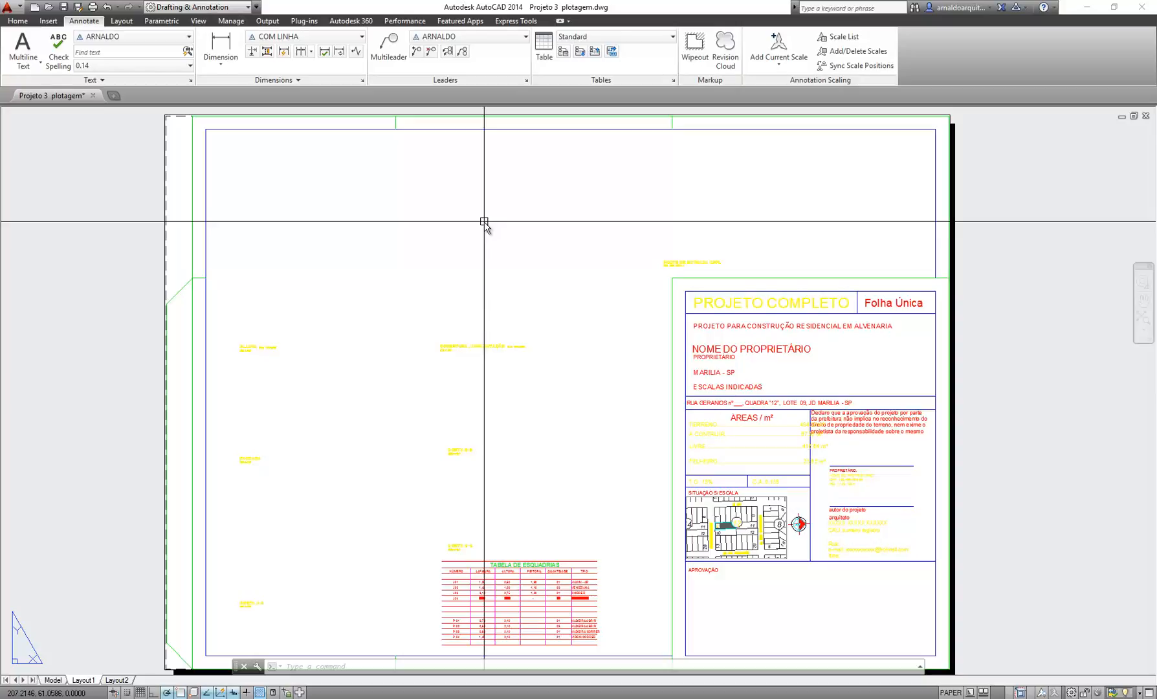
{"action": "key", "text": "Return"}
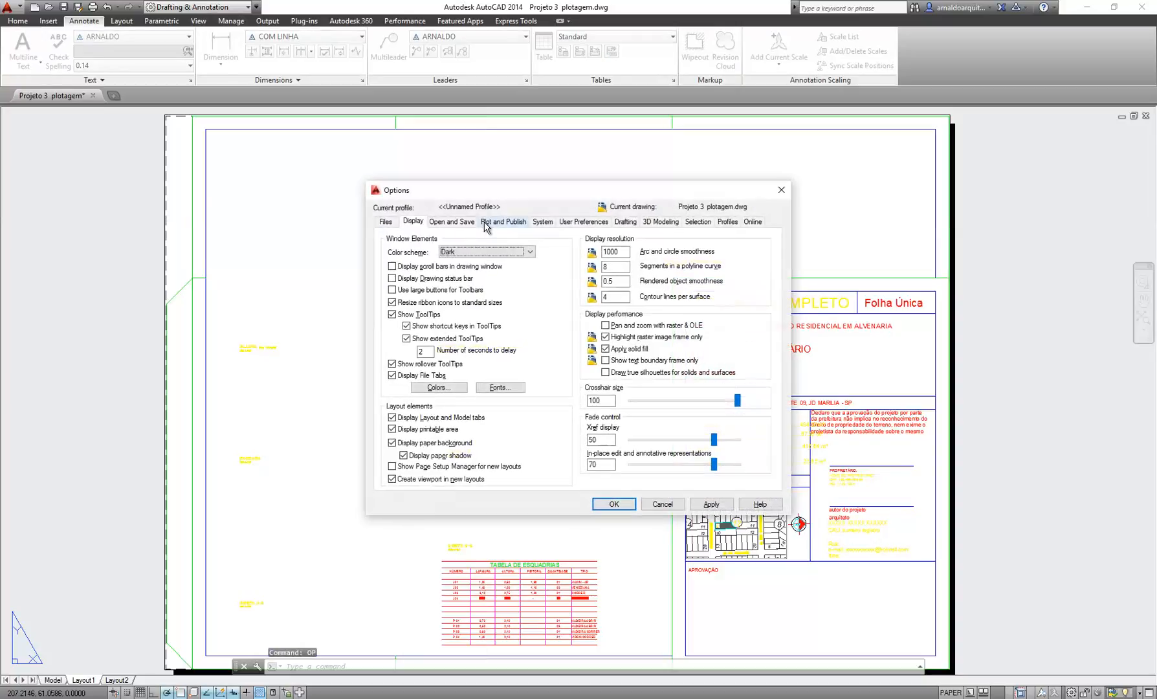
{"action": "left_click_drag", "start_coordinate": [447, 189], "coordinate": [423, 180]}
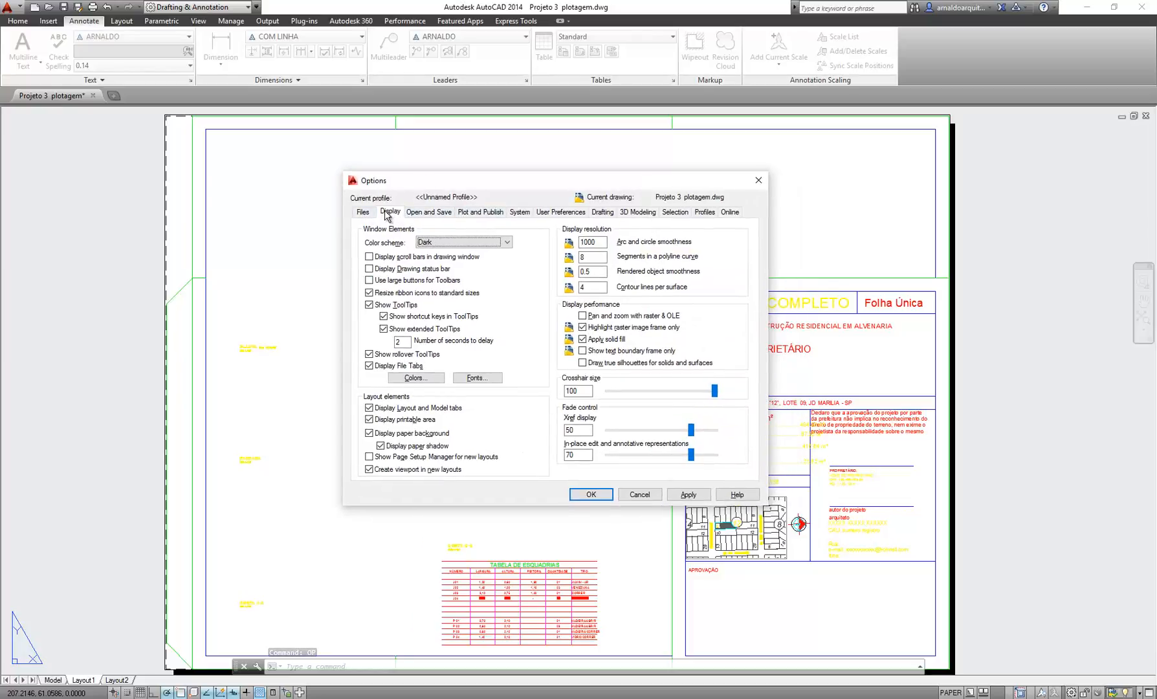
{"action": "left_click", "coordinate": [413, 379]}
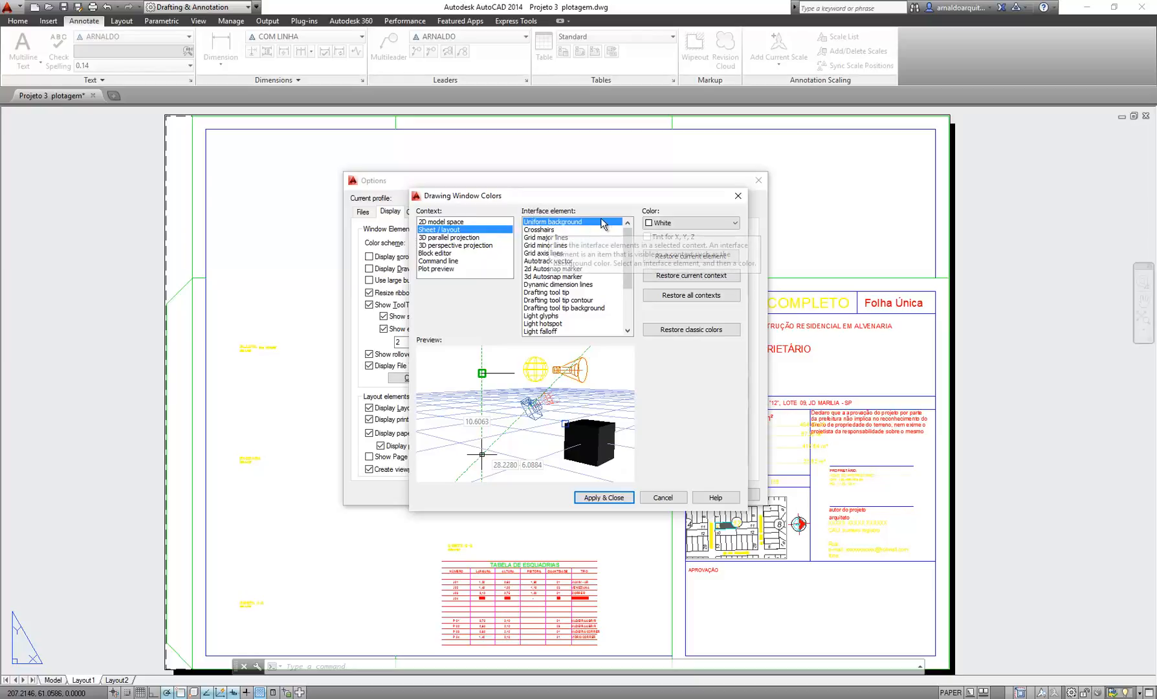
{"action": "left_click", "coordinate": [673, 224]}
{"action": "left_click", "coordinate": [670, 301]}
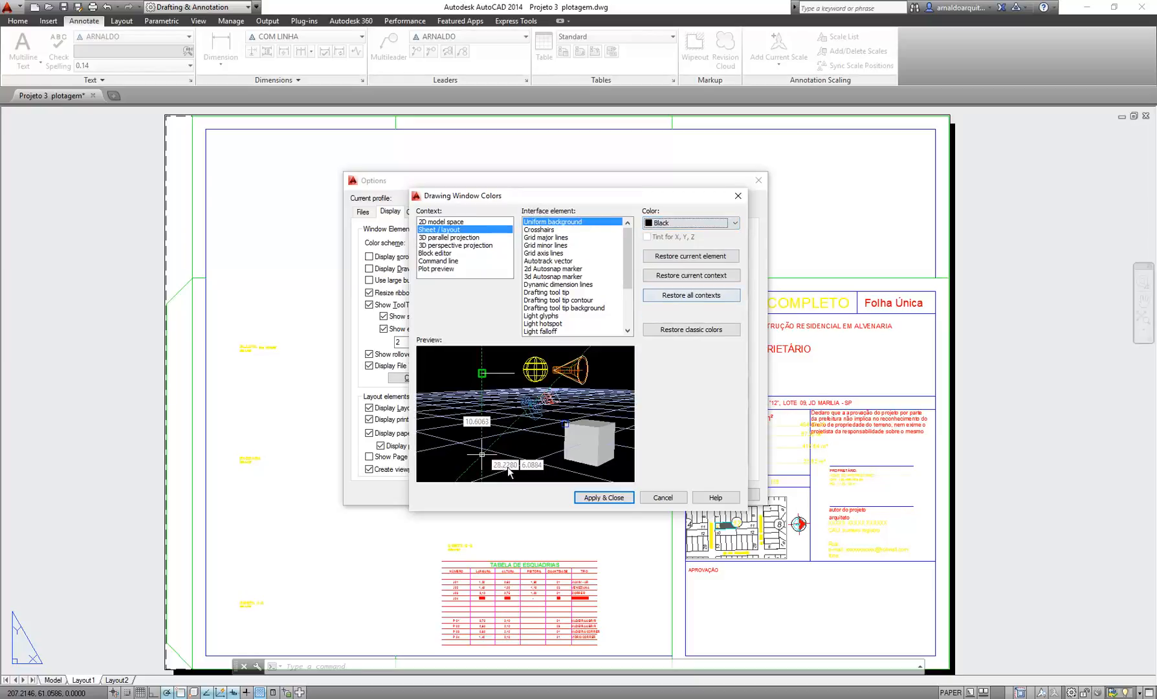
{"action": "left_click", "coordinate": [604, 497]}
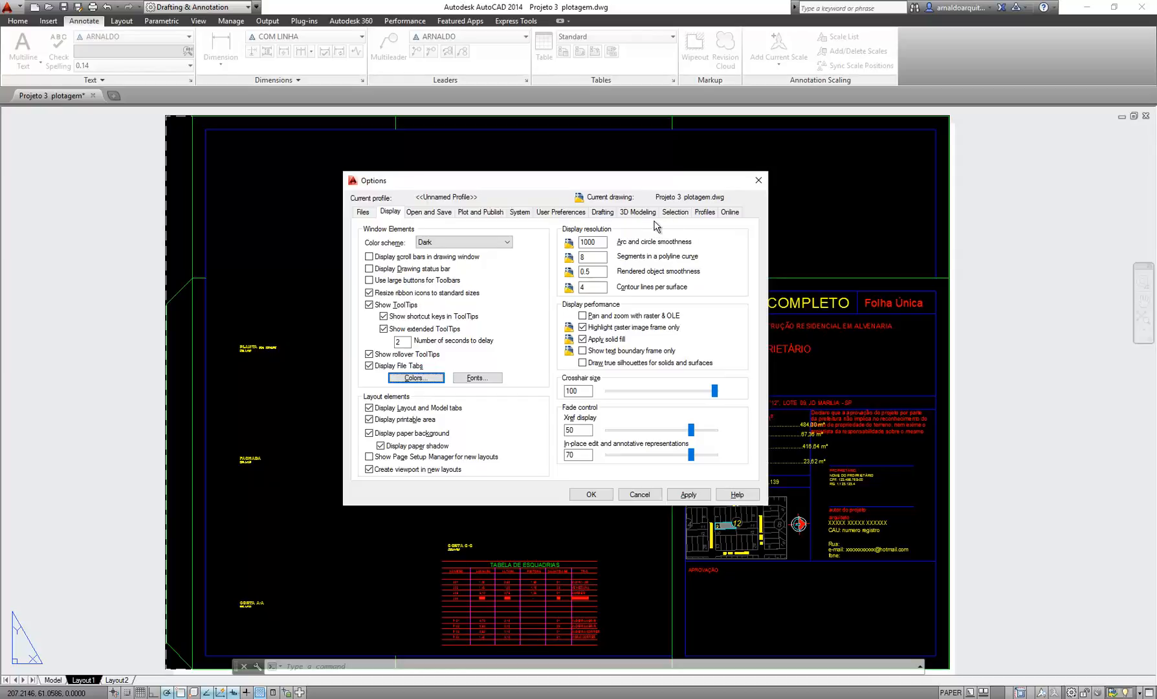
Restore the sheet/layout uniform background to white and accept the display options
{"action": "left_click_drag", "start_coordinate": [482, 181], "coordinate": [460, 166]}
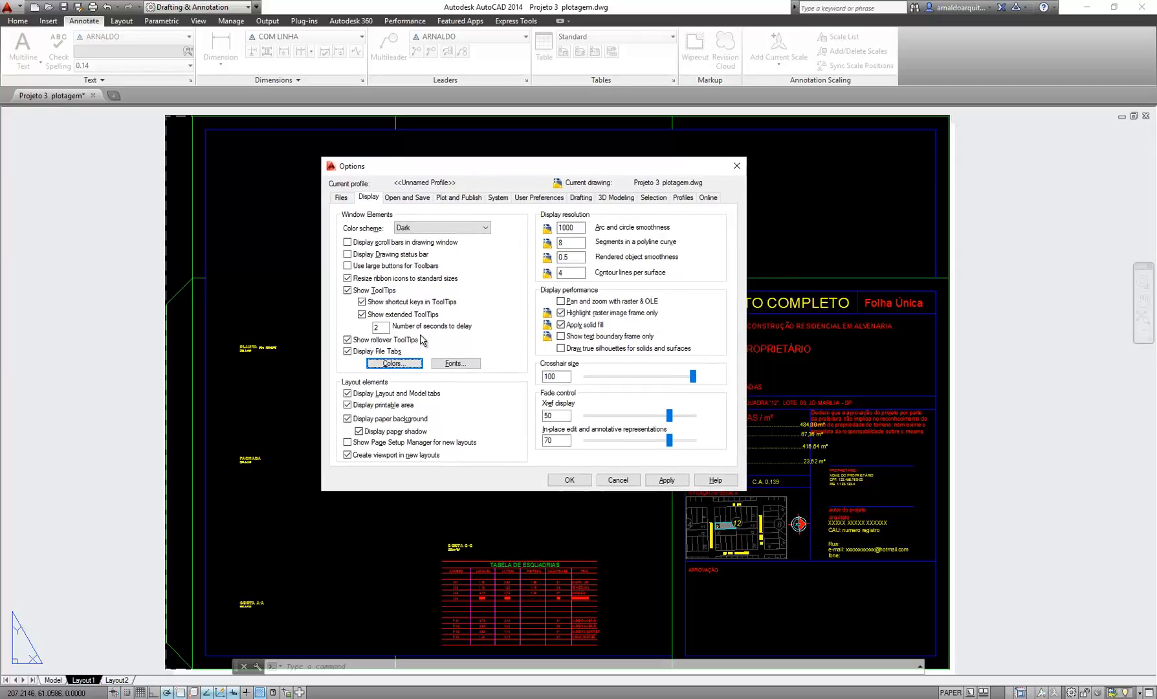
{"action": "left_click", "coordinate": [397, 365]}
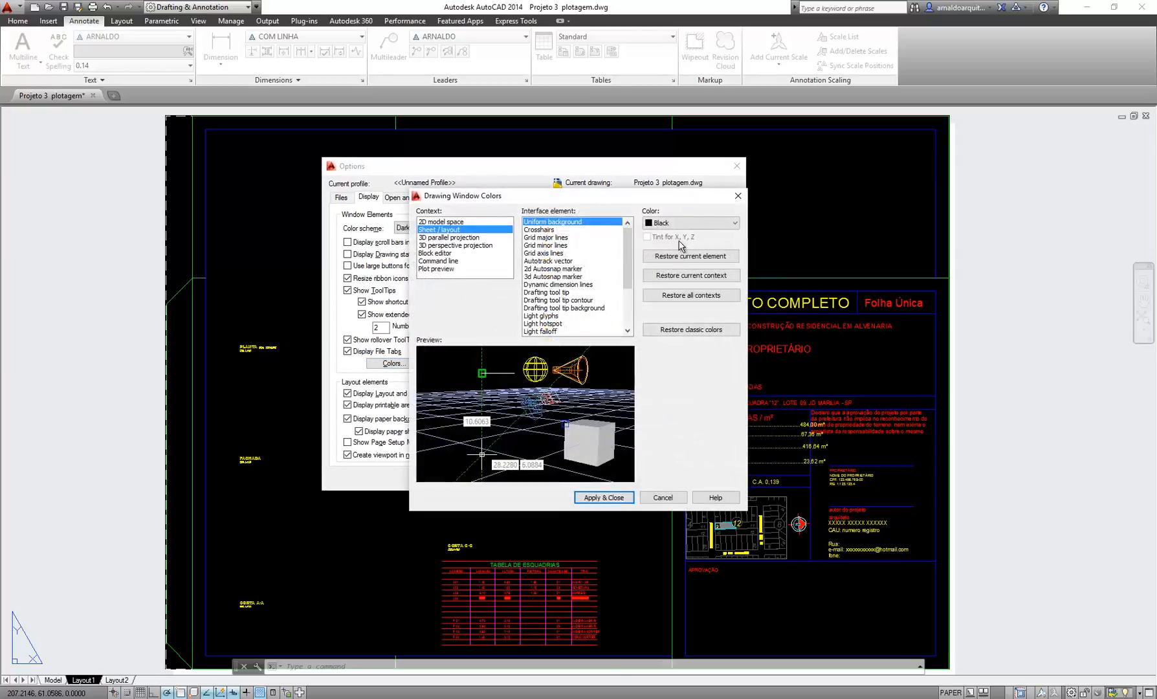
{"action": "left_click", "coordinate": [672, 223]}
{"action": "left_click", "coordinate": [670, 294]}
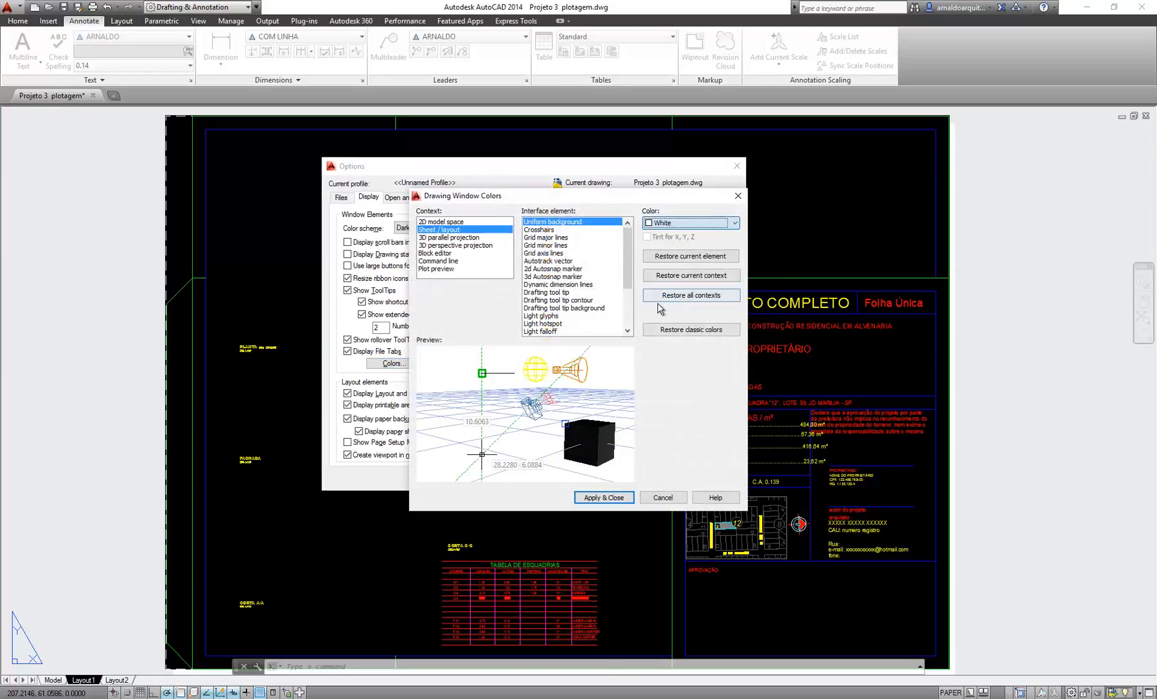
{"action": "left_click", "coordinate": [604, 497]}
{"action": "left_click", "coordinate": [666, 480]}
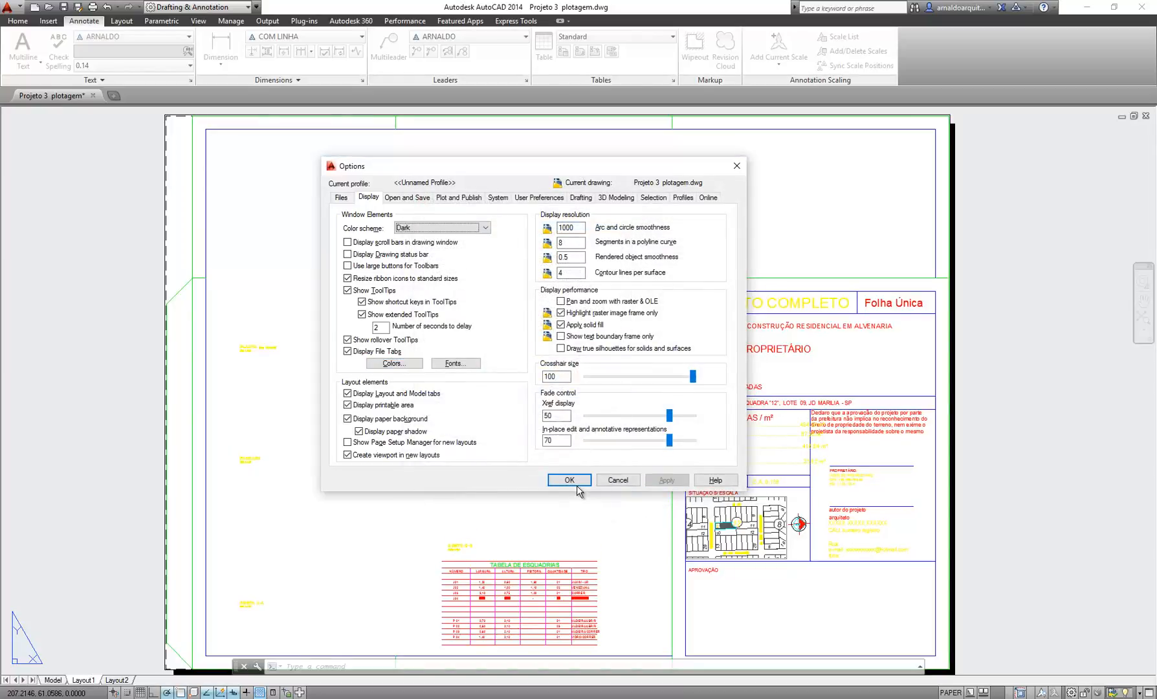
{"action": "left_click", "coordinate": [569, 480]}
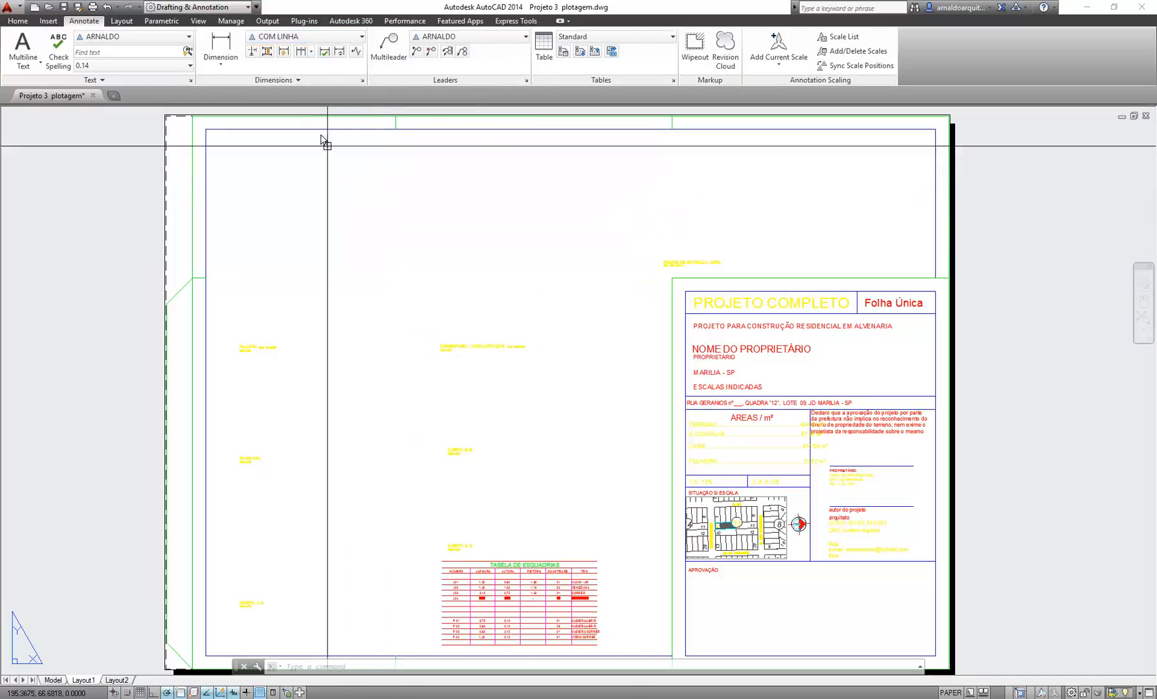
Make VP the current layer
{"action": "left_click", "coordinate": [23, 23]}
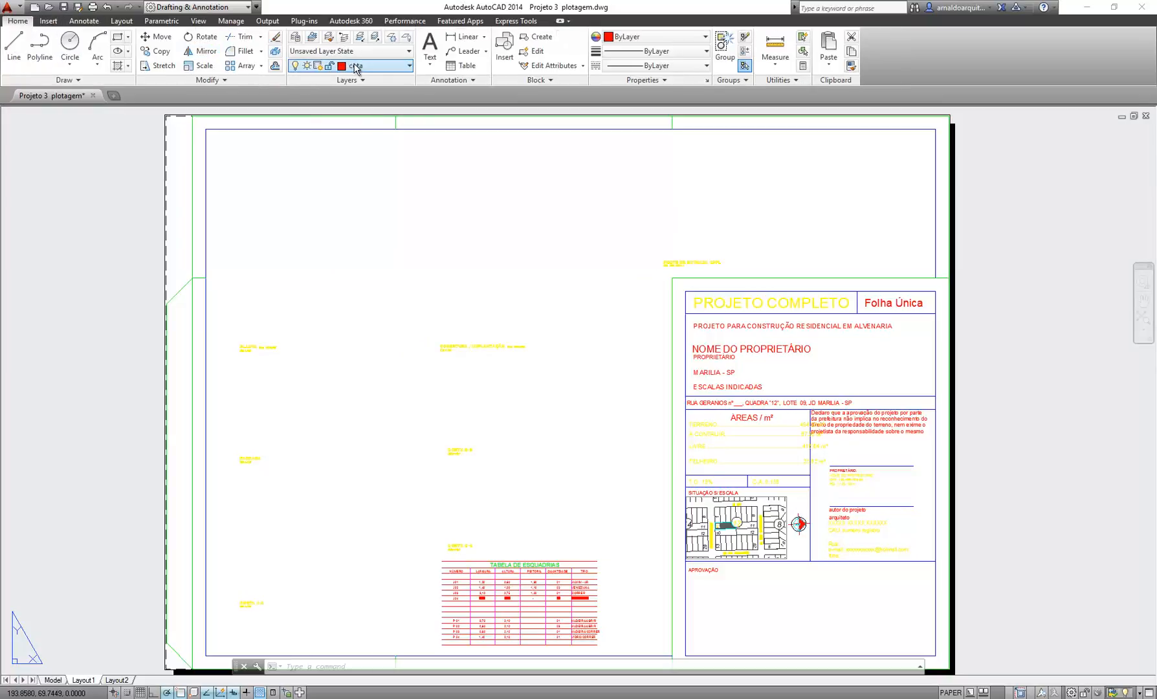
{"action": "left_click", "coordinate": [375, 65]}
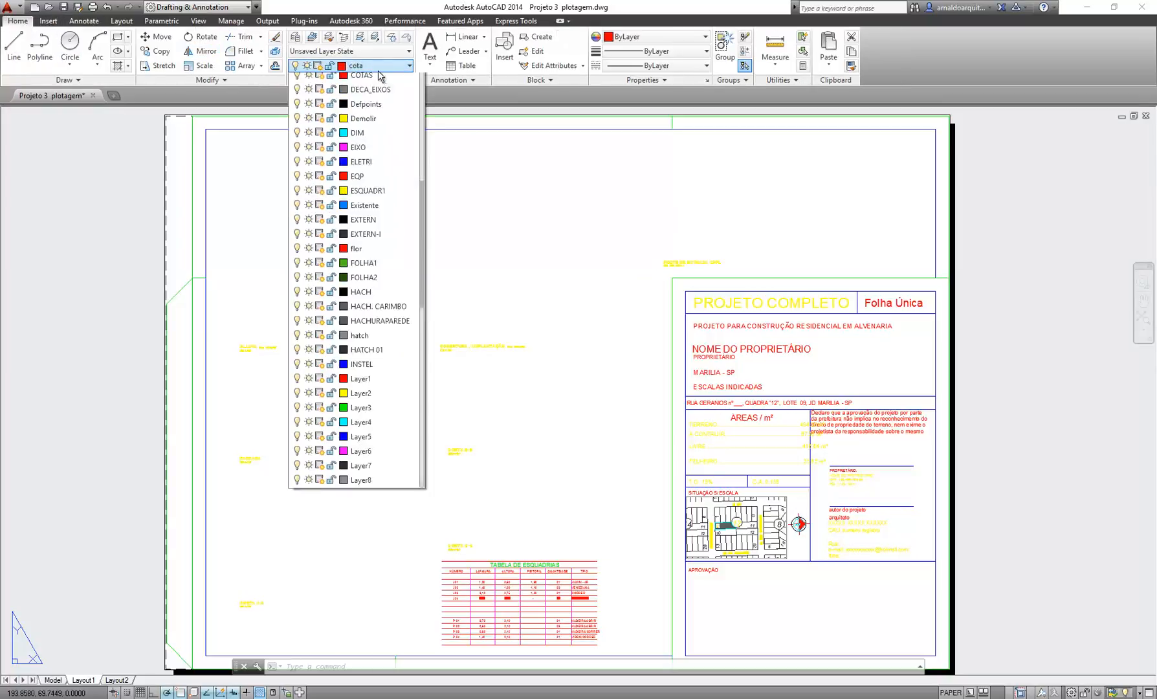
{"action": "scroll", "coordinate": [367, 388], "scroll_direction": "down", "scroll_amount": 5}
{"action": "scroll", "coordinate": [367, 425], "scroll_direction": "down", "scroll_amount": 6}
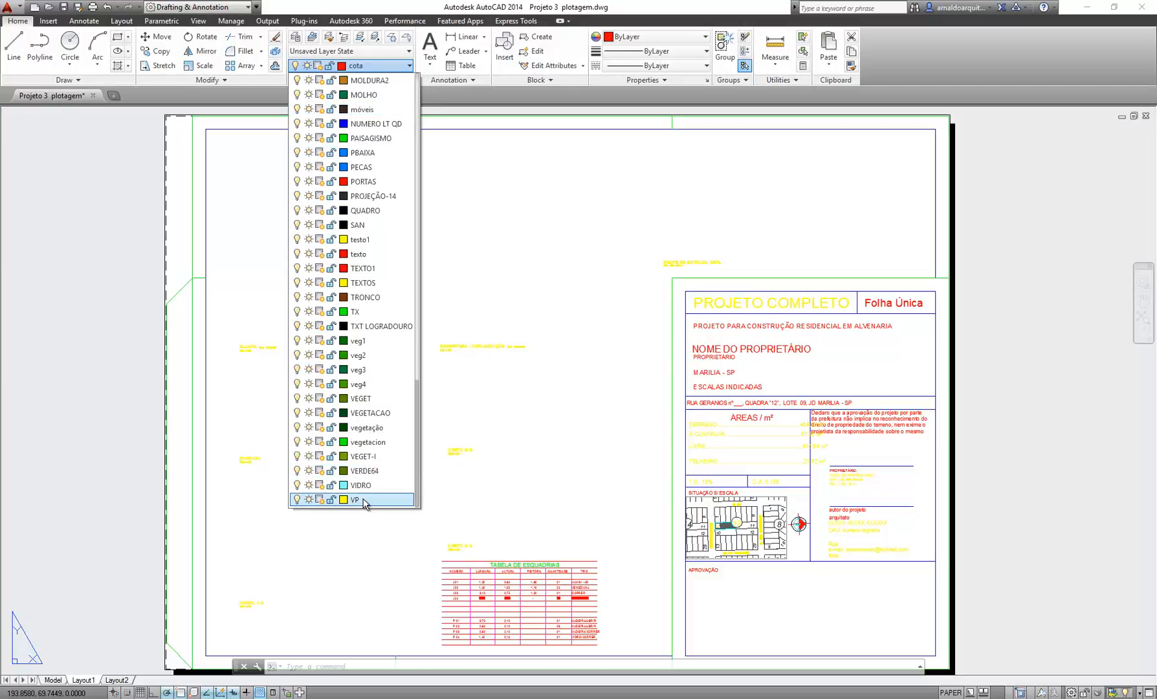
{"action": "left_click", "coordinate": [366, 502]}
Open the existing Layout1 page setup for modification
{"action": "scroll", "coordinate": [291, 186], "scroll_direction": "up", "scroll_amount": 2}
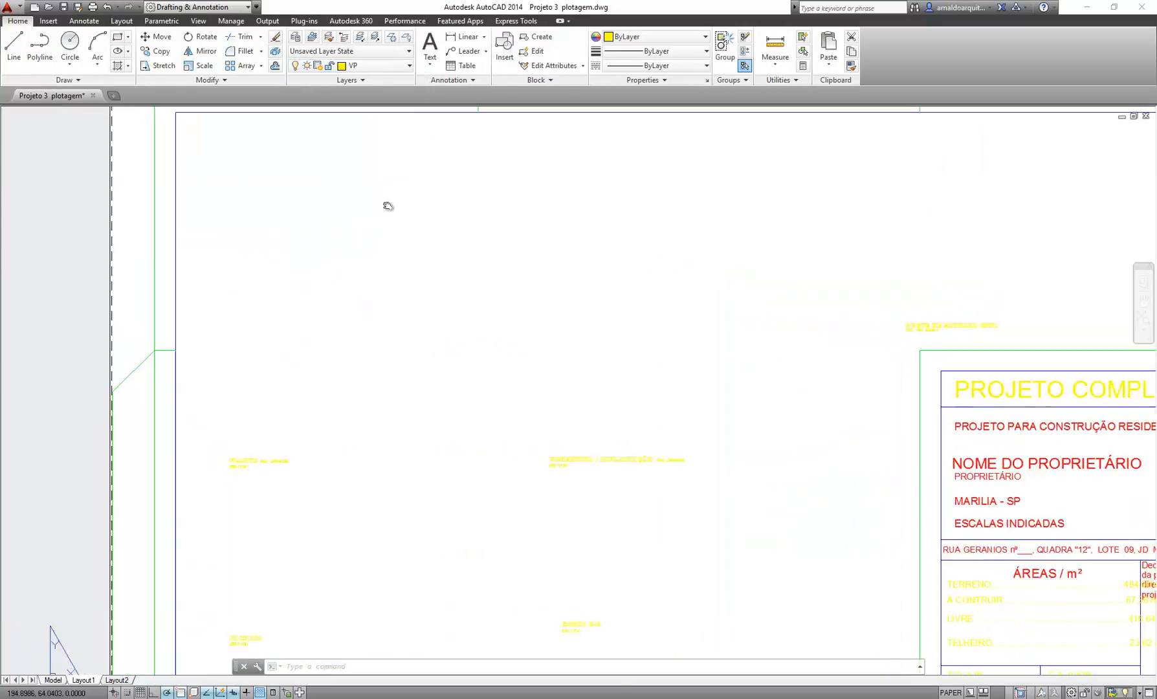
{"action": "scroll", "coordinate": [530, 261], "scroll_direction": "down", "scroll_amount": 3}
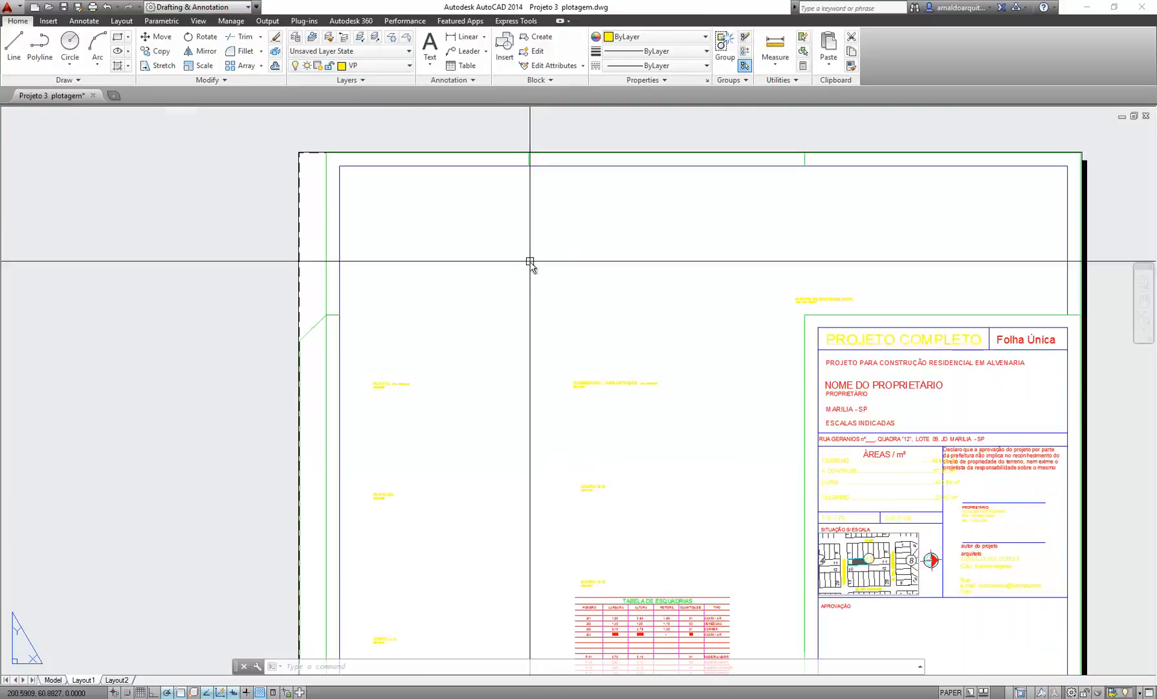
{"action": "middle_click_drag", "start_coordinate": [530, 261], "coordinate": [375, 194]}
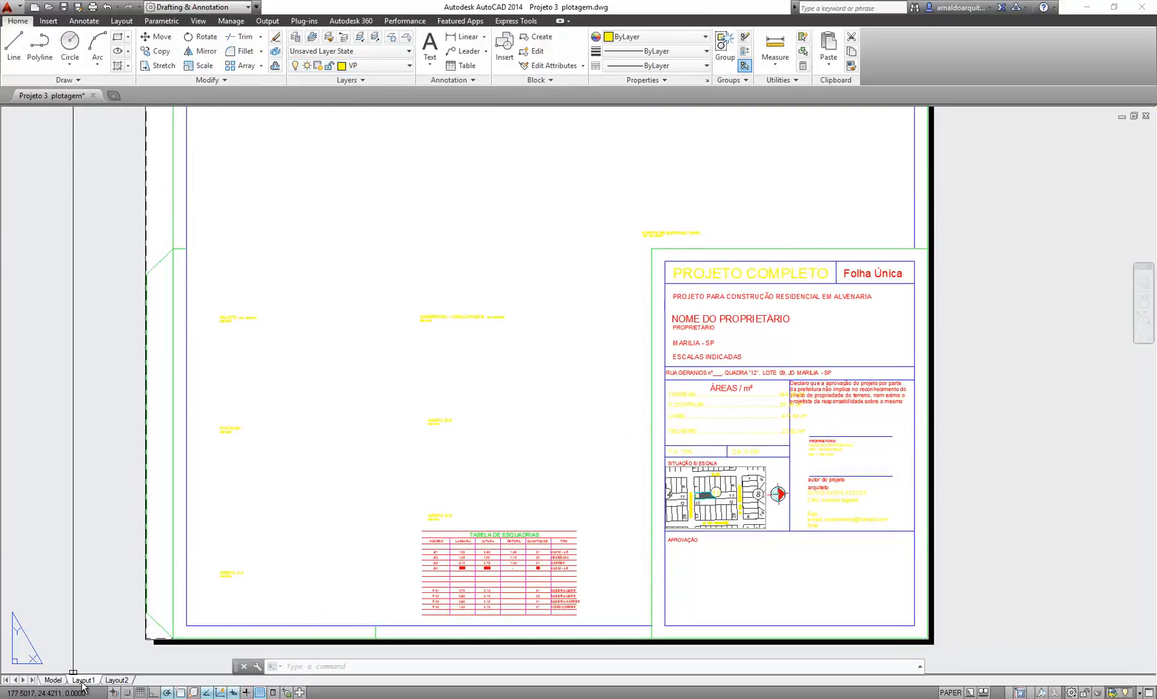
{"action": "right_click", "coordinate": [83, 680]}
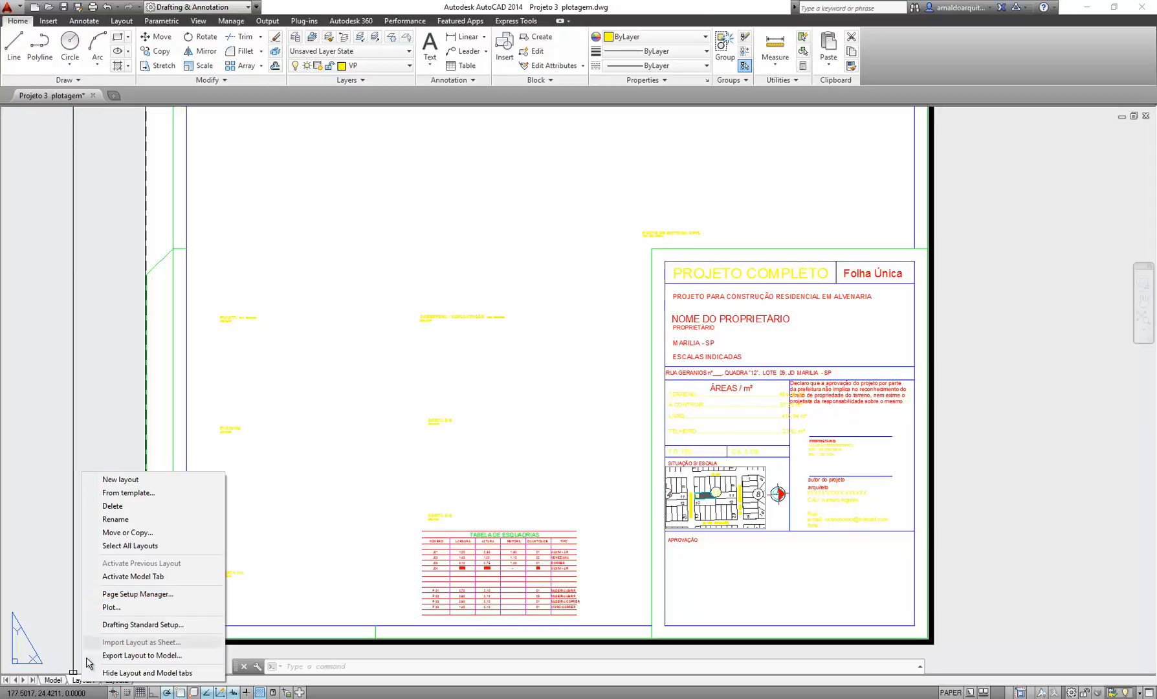
{"action": "left_click", "coordinate": [121, 594]}
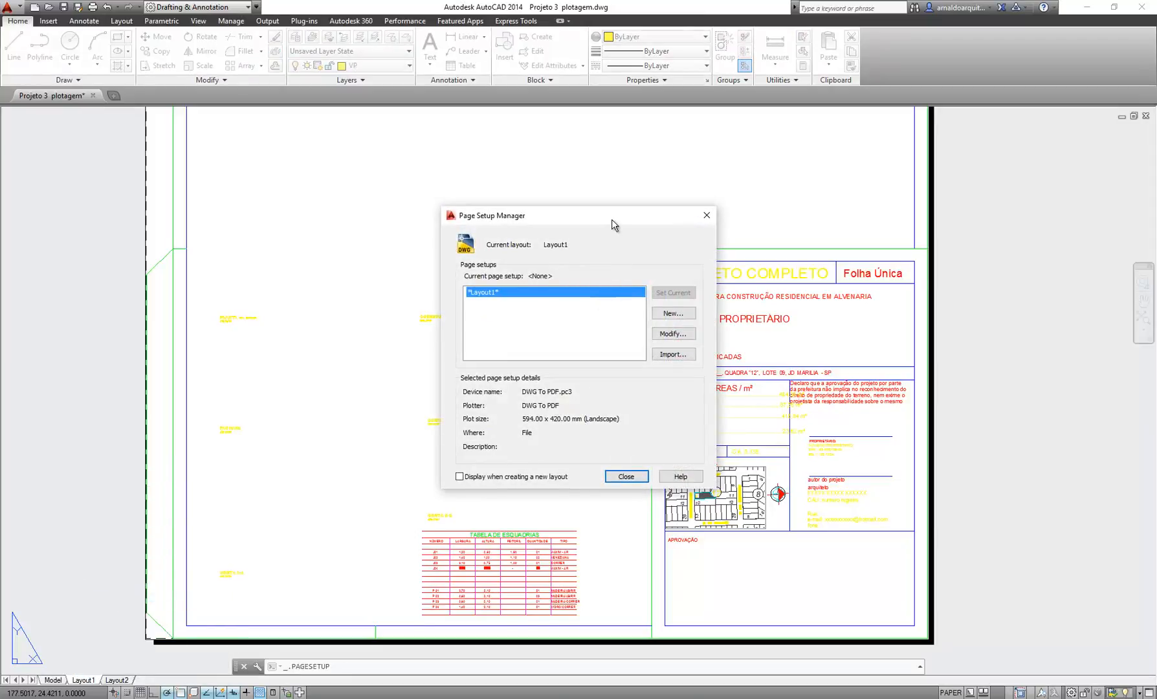
{"action": "left_click_drag", "start_coordinate": [613, 223], "coordinate": [591, 202]}
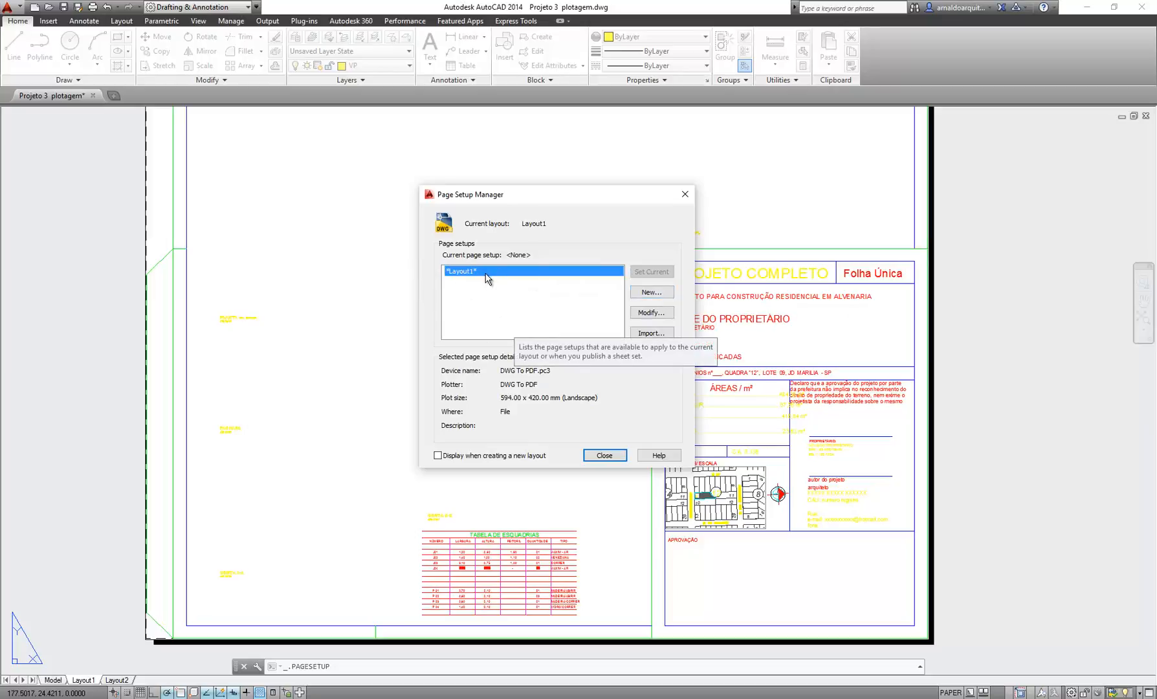
{"action": "left_click", "coordinate": [651, 313]}
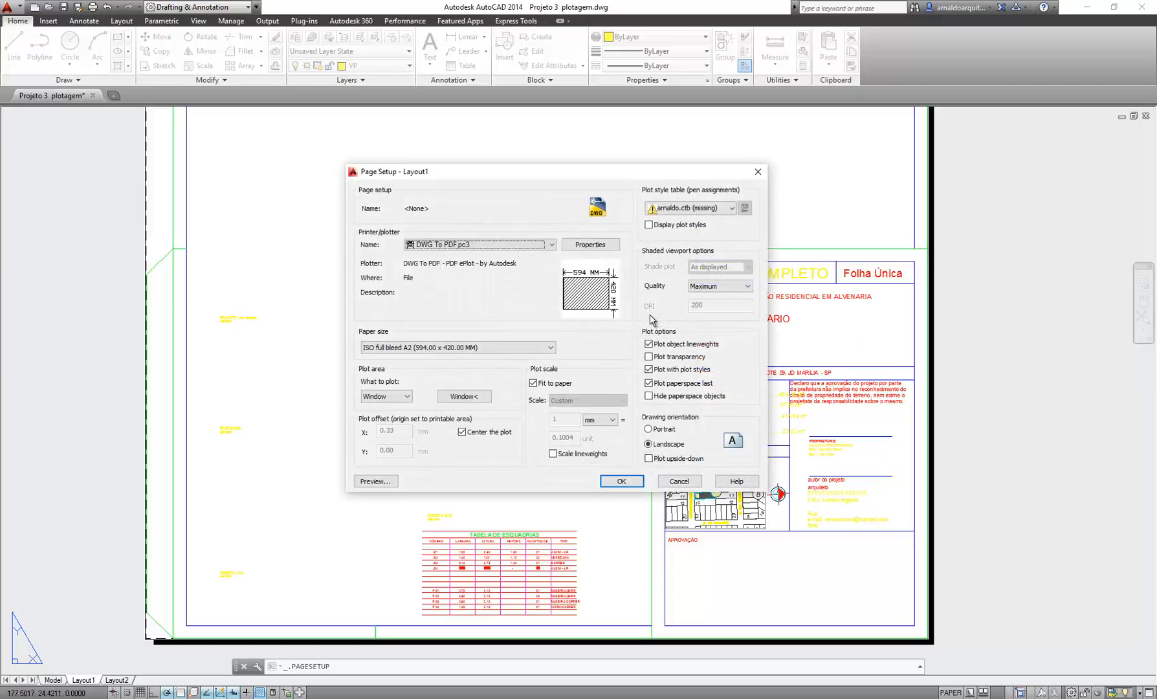
{"action": "left_click_drag", "start_coordinate": [535, 171], "coordinate": [515, 167]}
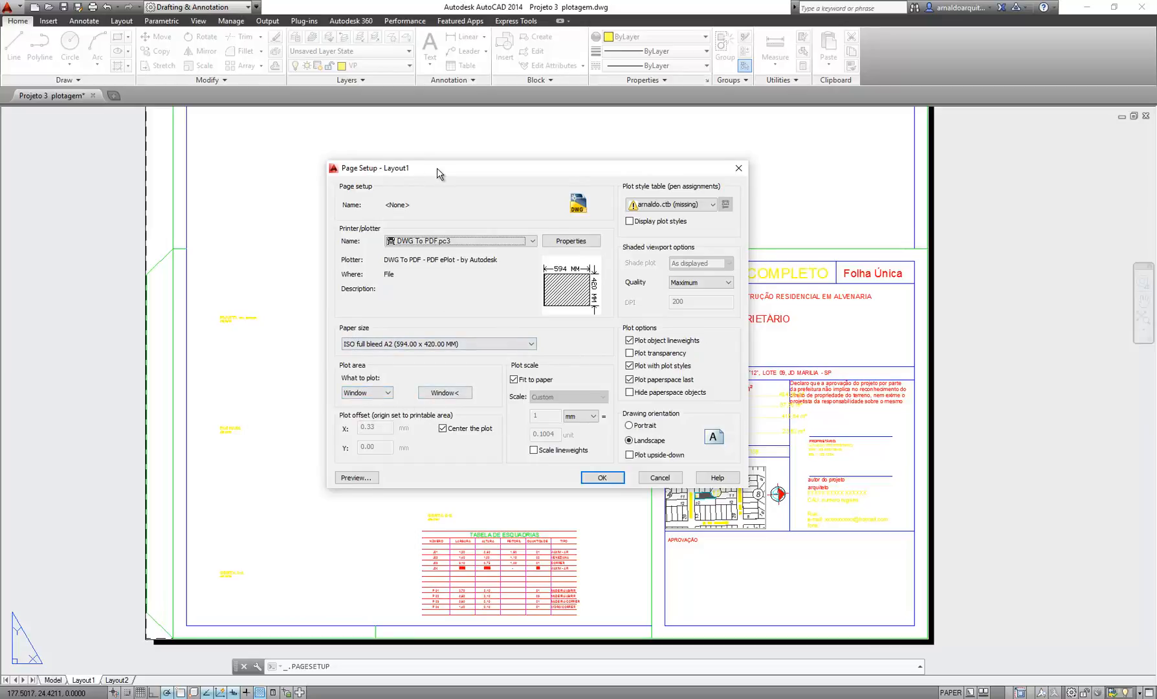
{"action": "left_click_drag", "start_coordinate": [436, 167], "coordinate": [406, 149]}
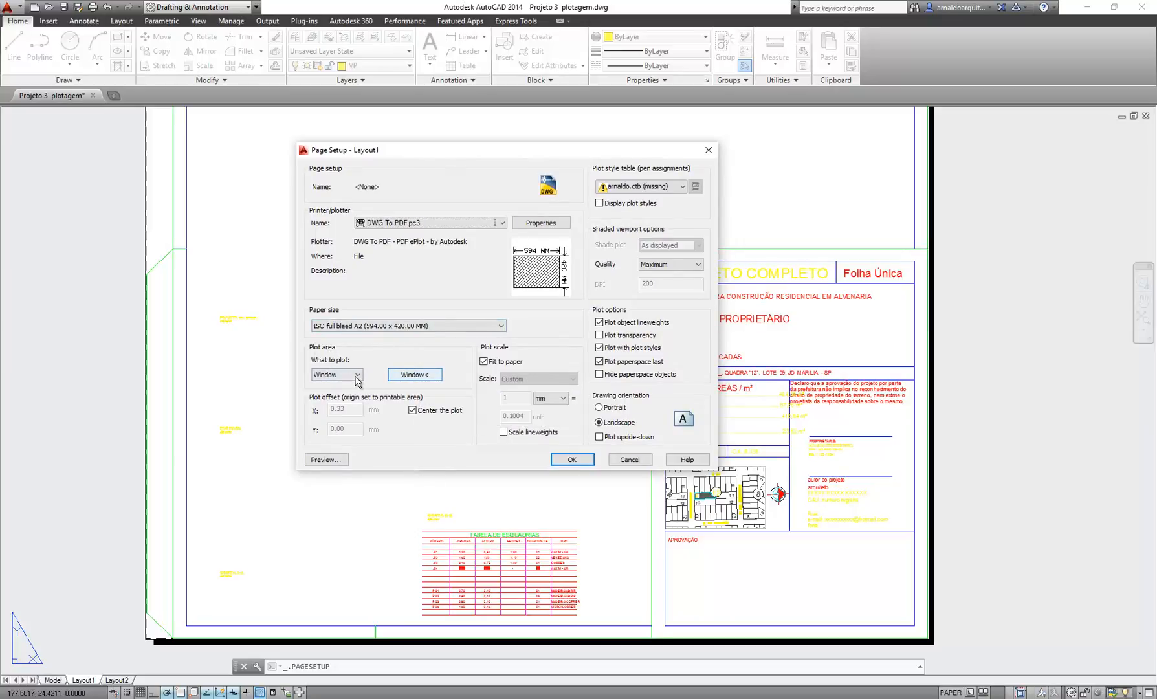
Switch what is plotted in the Layout1 page setup to Layout and back to Window
{"action": "left_click", "coordinate": [356, 375]}
{"action": "left_click", "coordinate": [328, 415]}
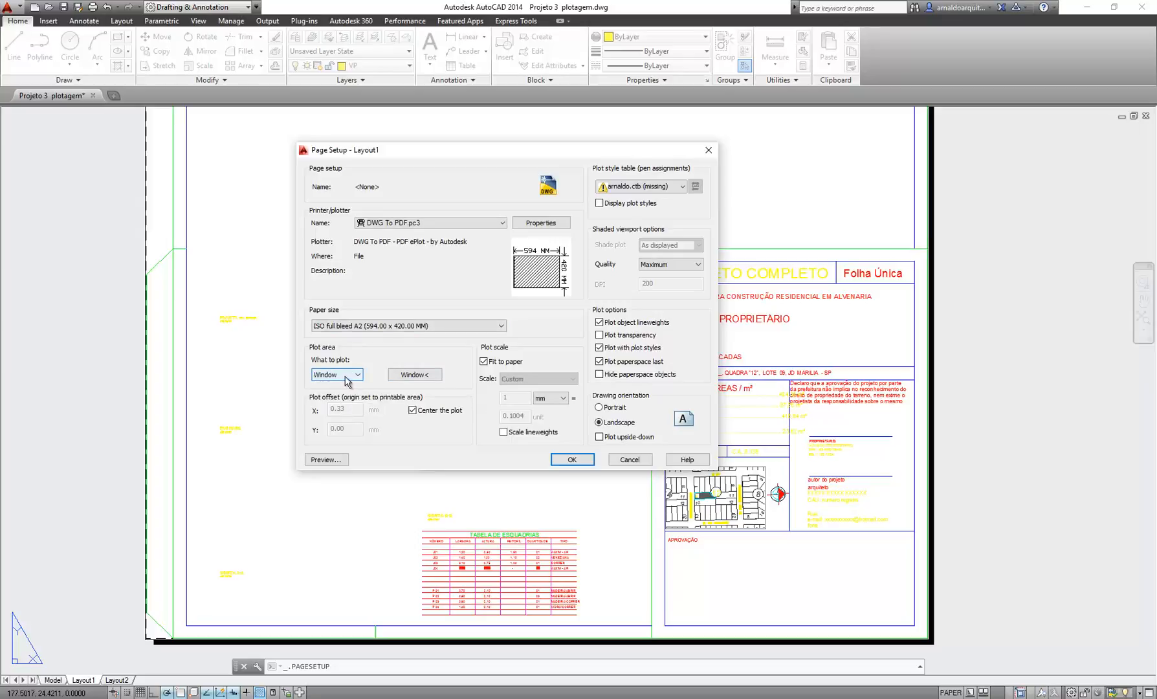
{"action": "left_click", "coordinate": [347, 375]}
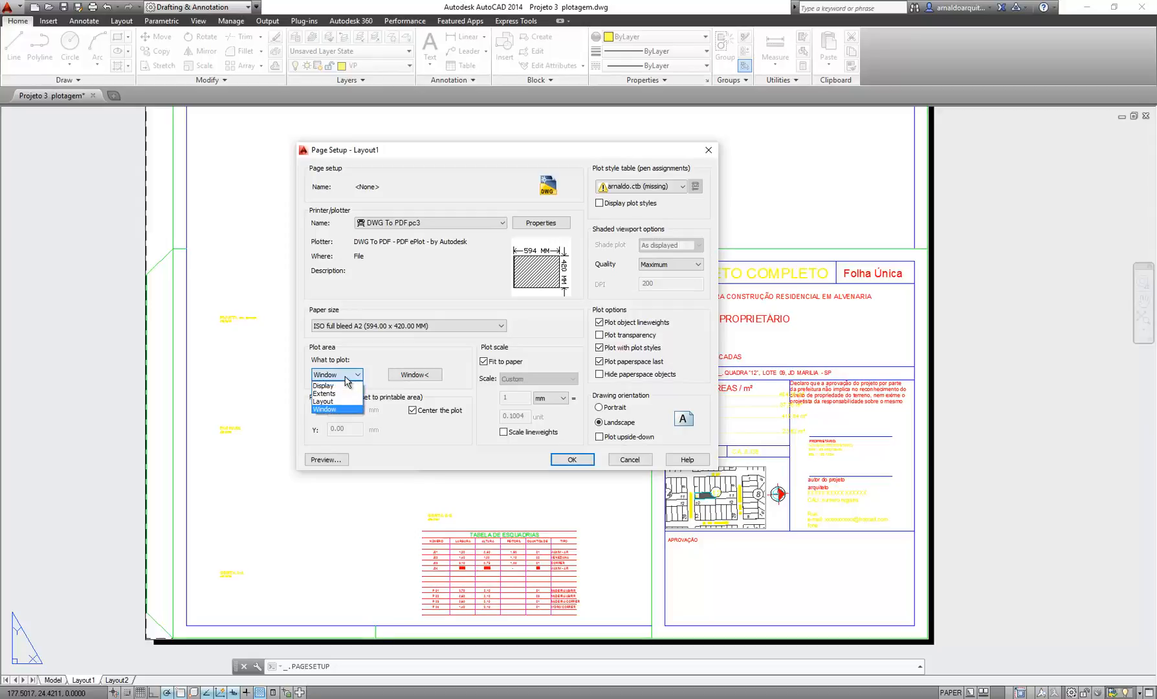
{"action": "left_click", "coordinate": [348, 375]}
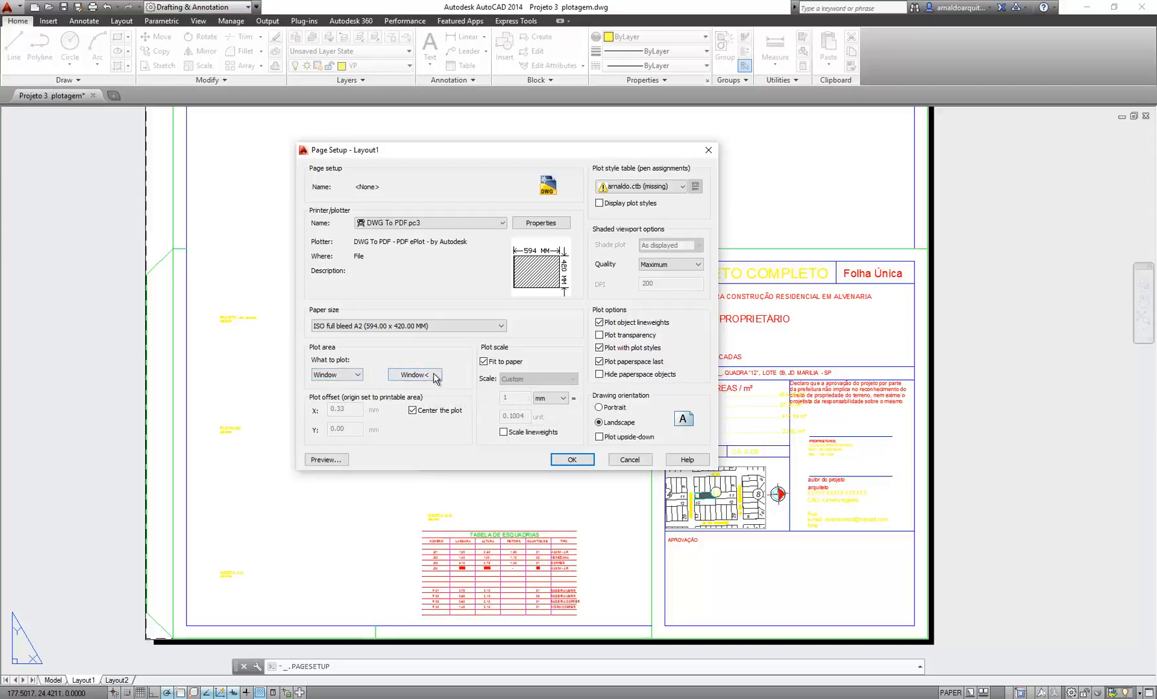
{"action": "left_click", "coordinate": [350, 375]}
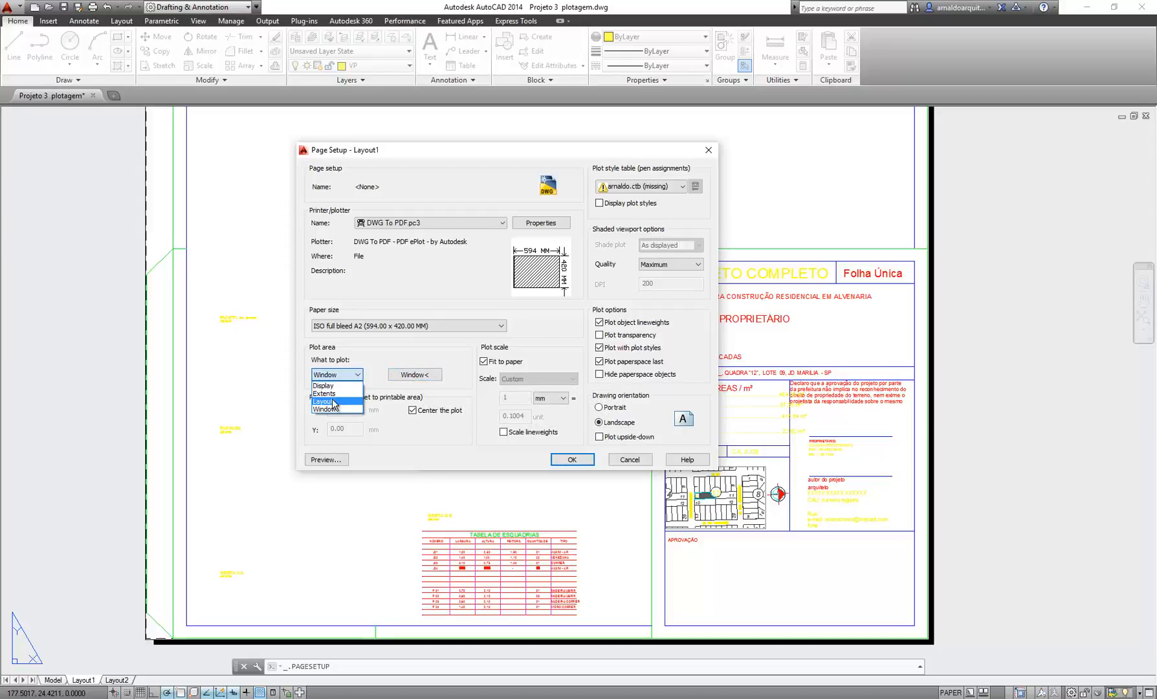
{"action": "left_click", "coordinate": [323, 401]}
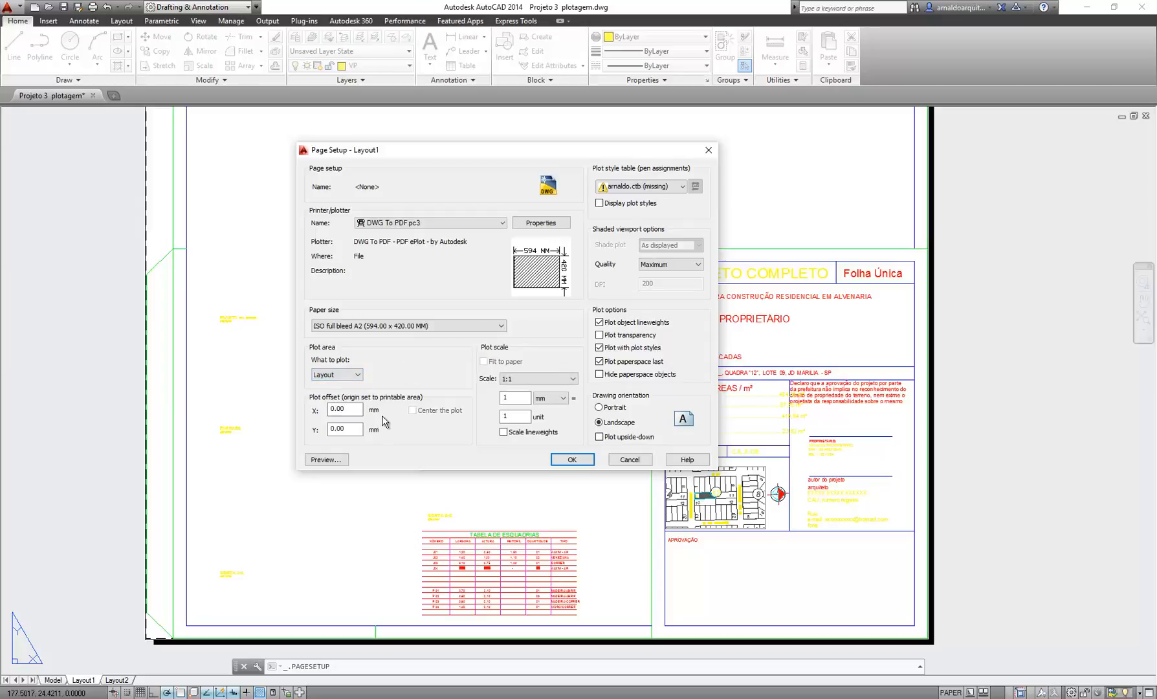
{"action": "left_click", "coordinate": [340, 381]}
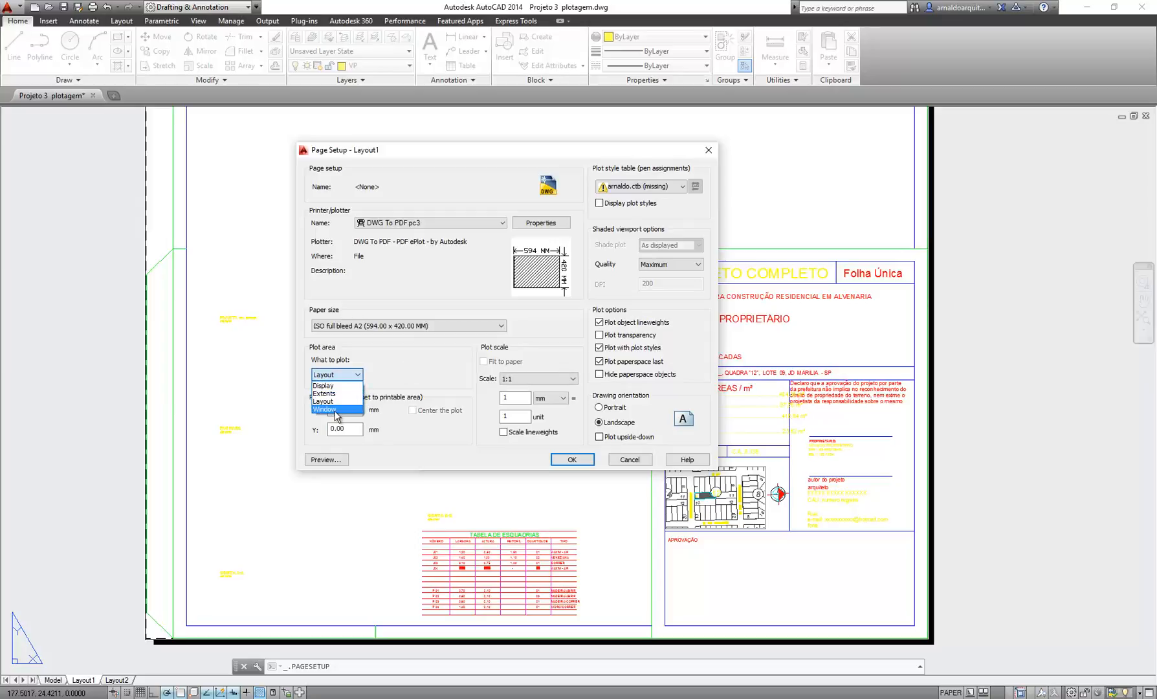
{"action": "left_click", "coordinate": [332, 409]}
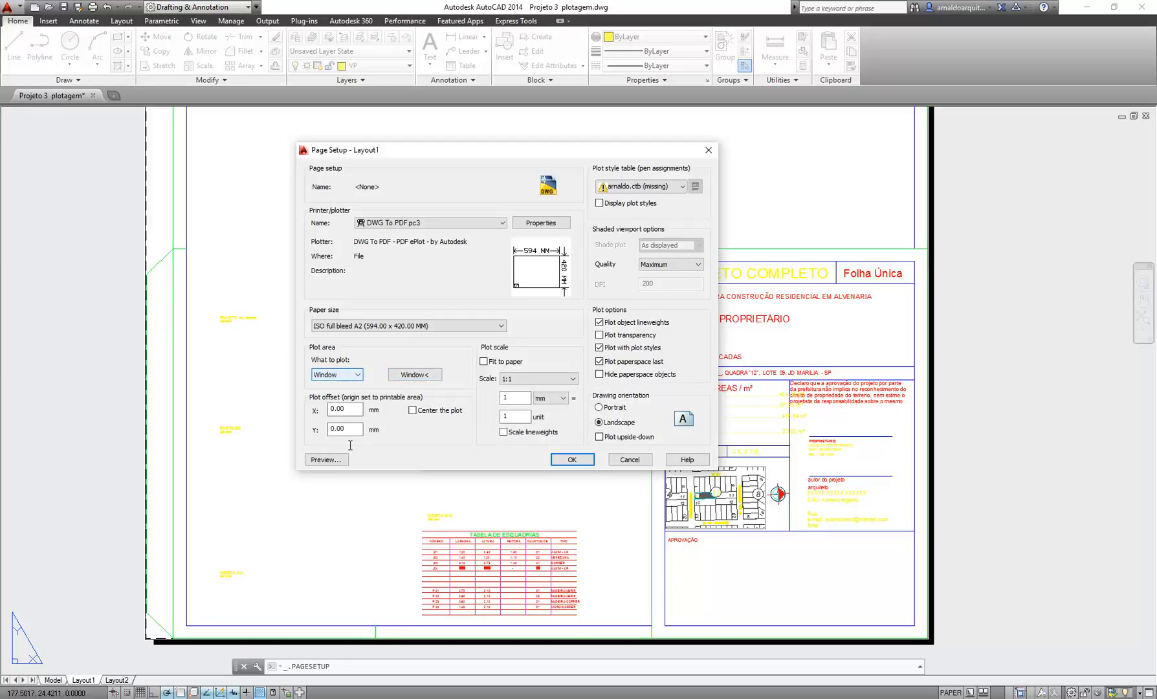
Define the plot window from the sheet's upper-right corner to the dashed printable area's lower-left corner
{"action": "left_click", "coordinate": [414, 374]}
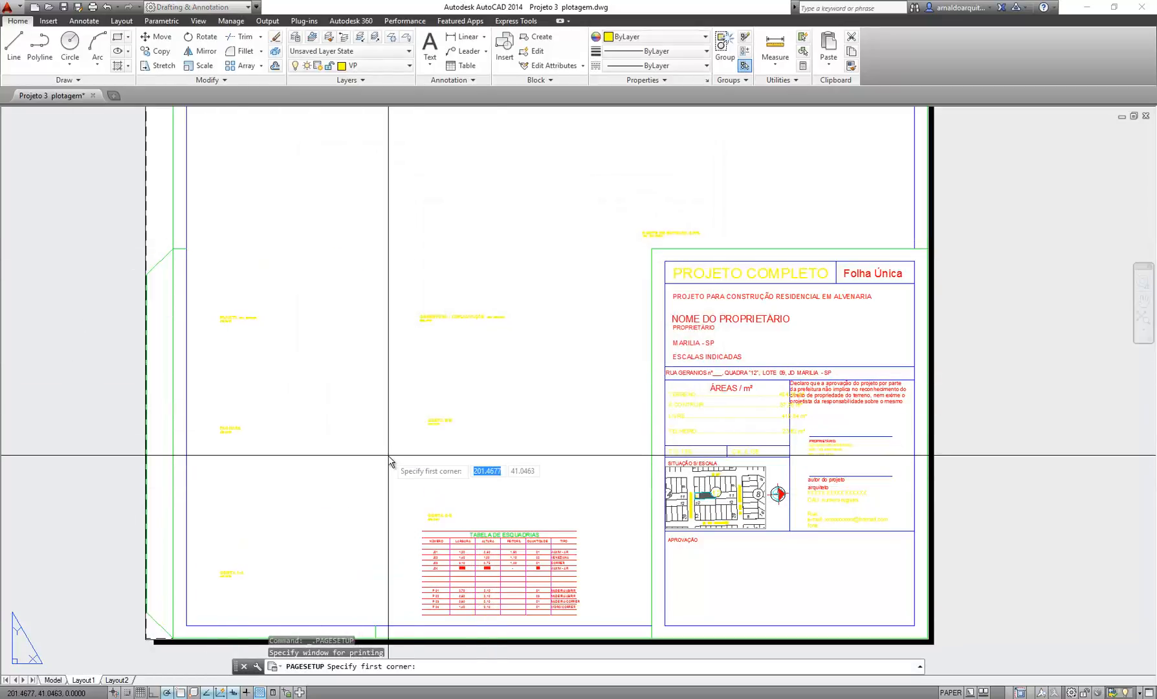
{"action": "scroll", "coordinate": [390, 461], "scroll_direction": "down", "scroll_amount": 2}
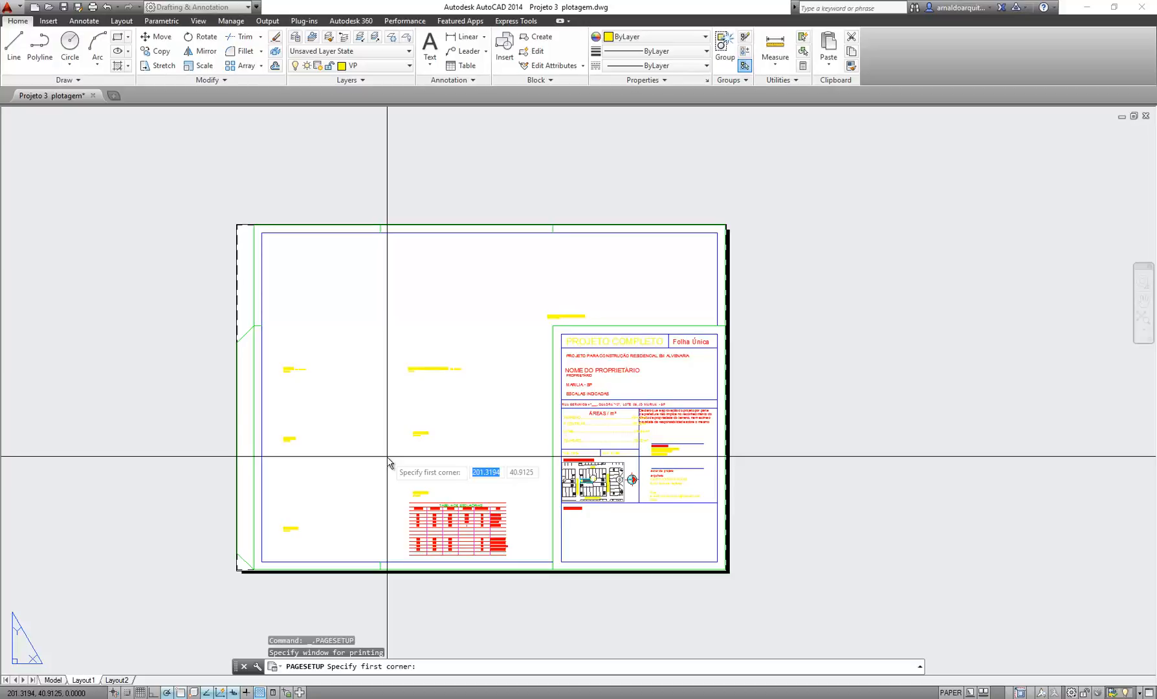
{"action": "left_click", "coordinate": [725, 224]}
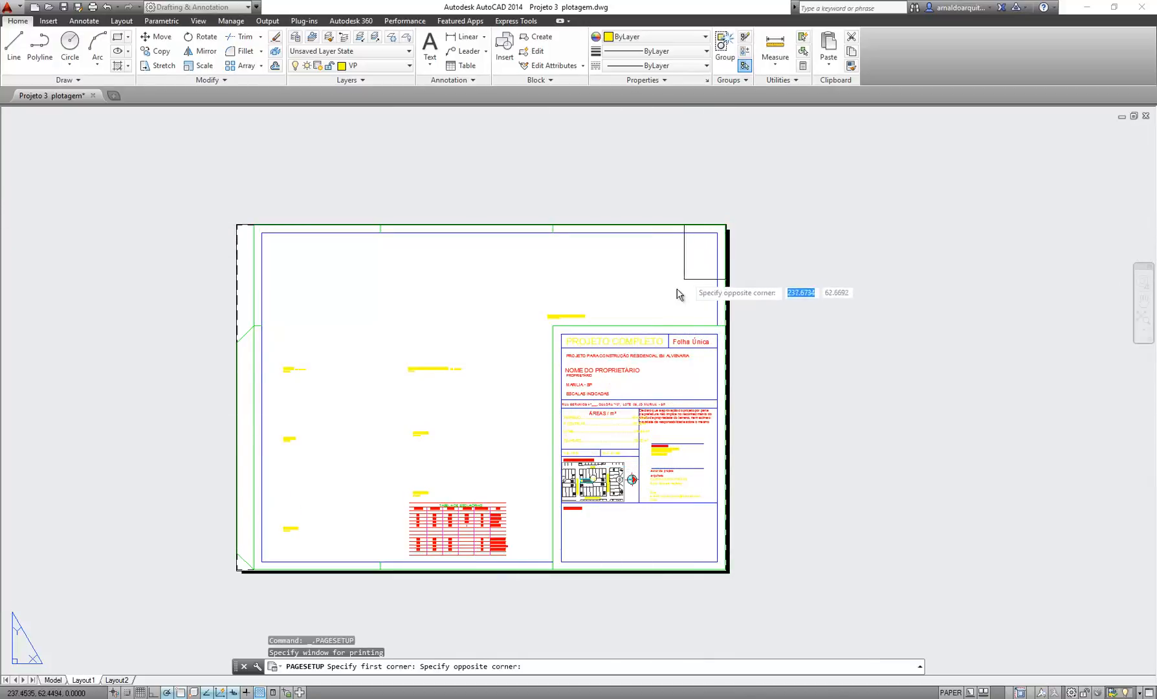
{"action": "left_click", "coordinate": [285, 536]}
{"action": "scroll", "coordinate": [334, 498], "scroll_direction": "up", "scroll_amount": 8}
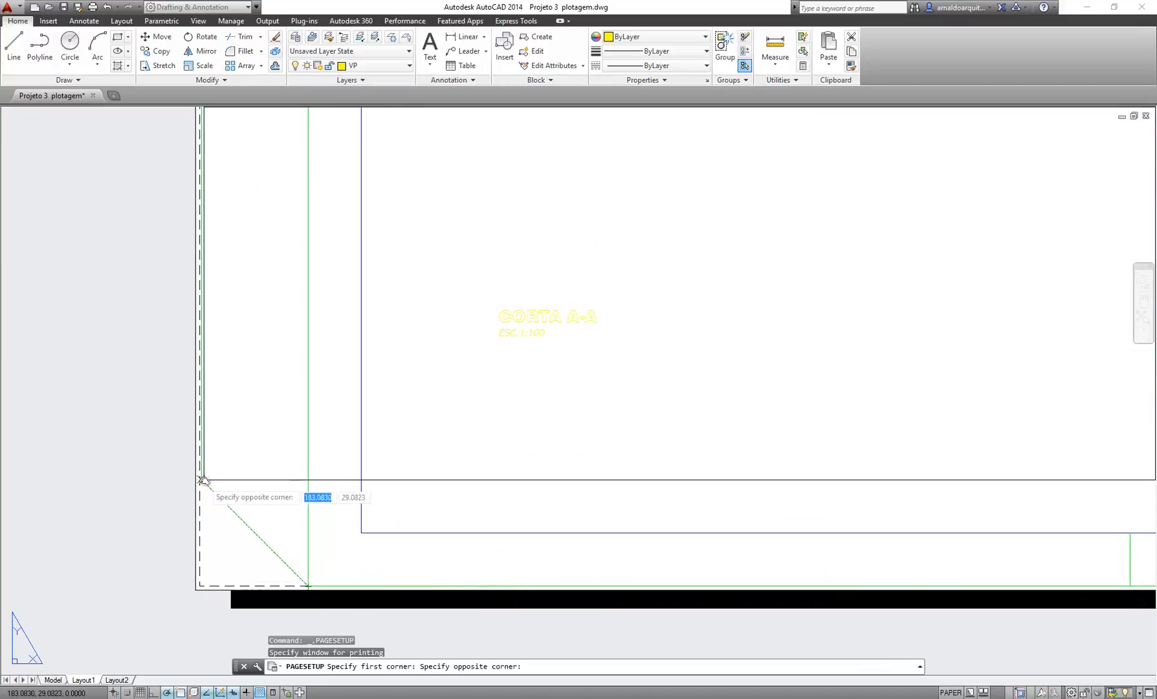
{"action": "left_click", "coordinate": [200, 586]}
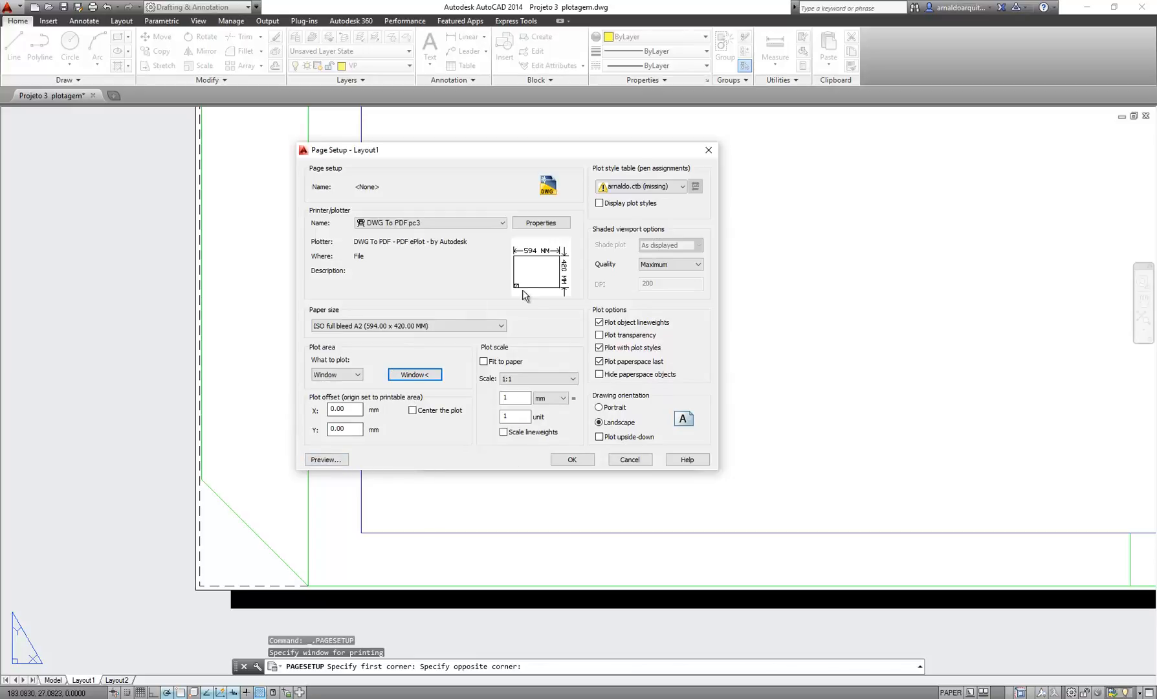
Center the plot on the page and fit it to the paper
{"action": "mouse_move", "coordinate": [520, 289]}
{"action": "mouse_move", "coordinate": [517, 265]}
{"action": "left_click", "coordinate": [413, 410]}
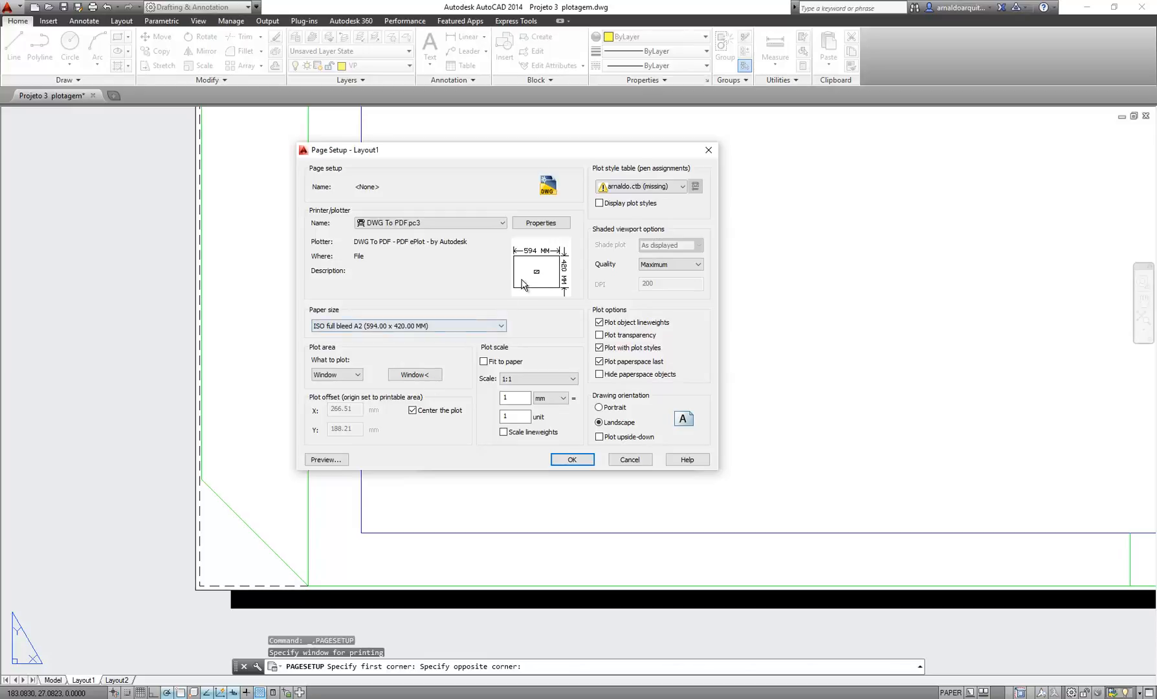
{"action": "mouse_move", "coordinate": [572, 272]}
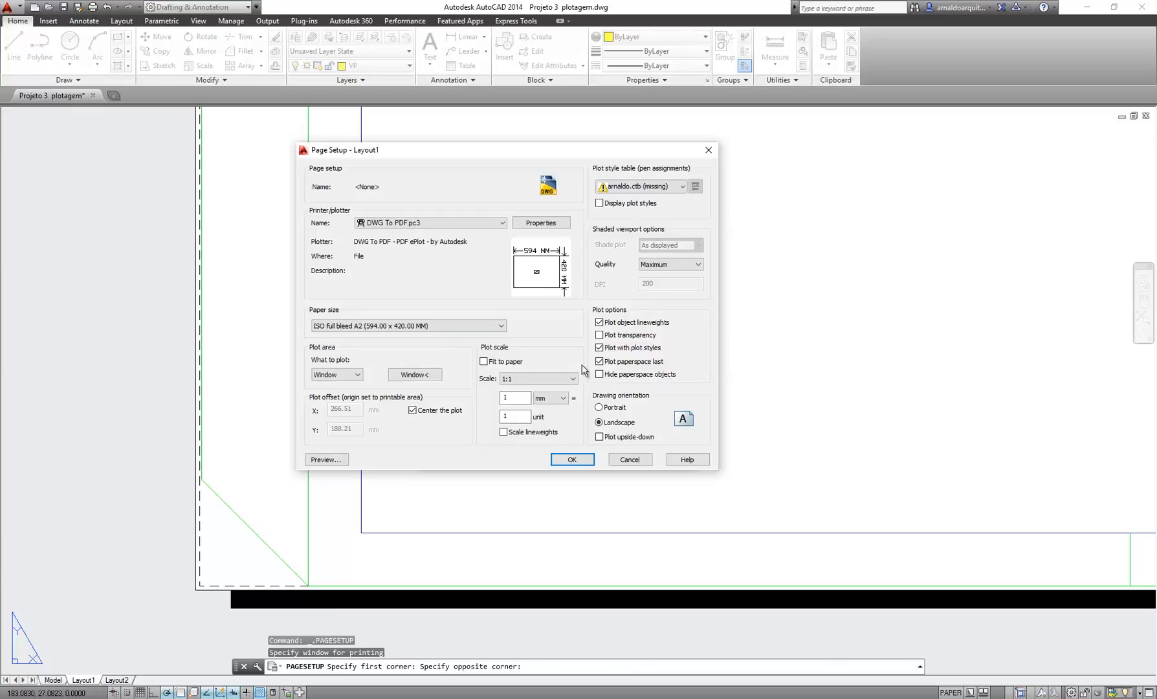
{"action": "left_click", "coordinate": [484, 362]}
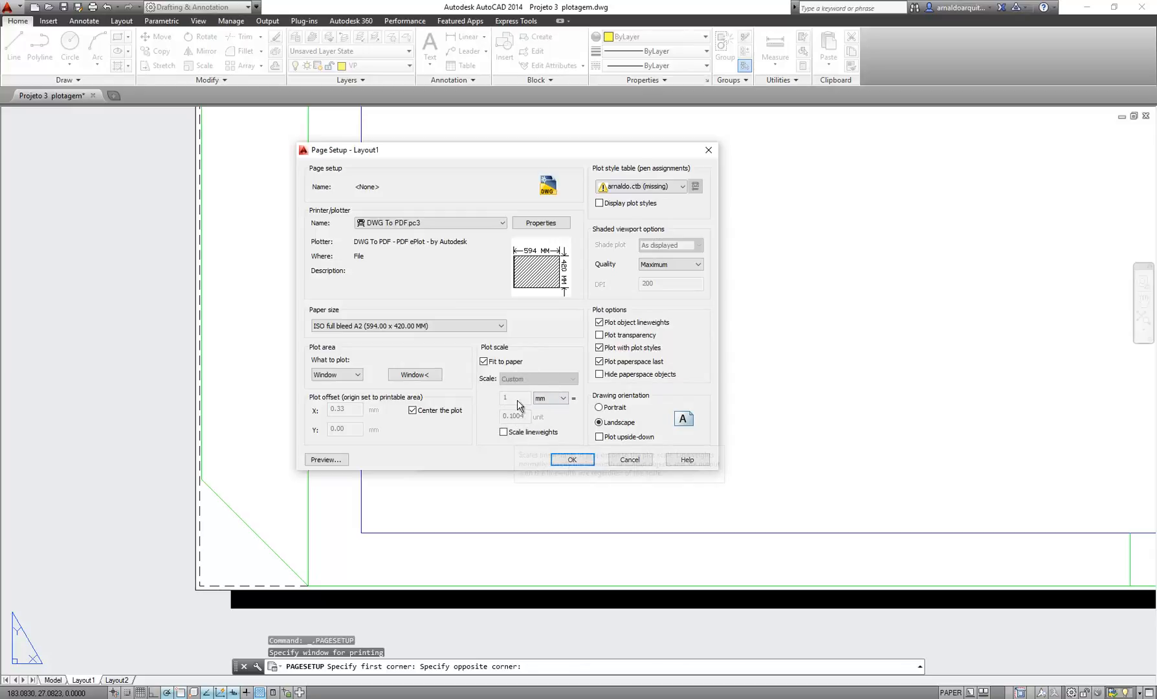
Try a custom plot scale of 1 mm = 0.1 unit, and restore Fit to paper
{"action": "left_click", "coordinate": [484, 362]}
{"action": "left_click", "coordinate": [484, 361]}
{"action": "left_click", "coordinate": [484, 362]}
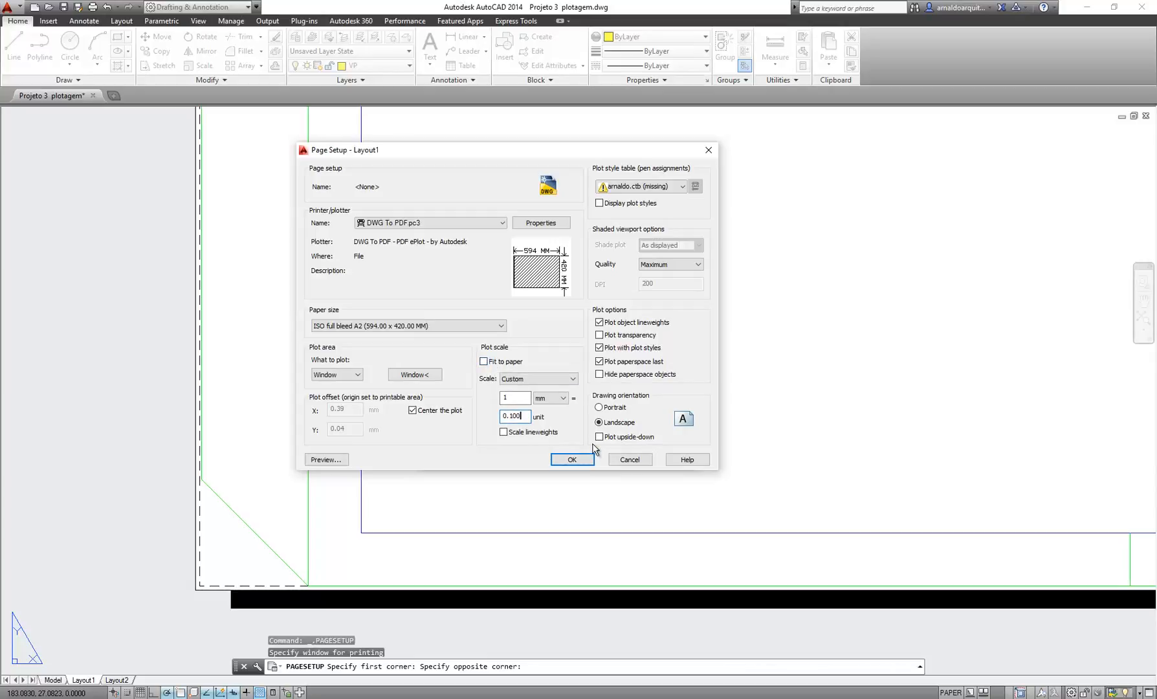
{"action": "left_click", "coordinate": [508, 397]}
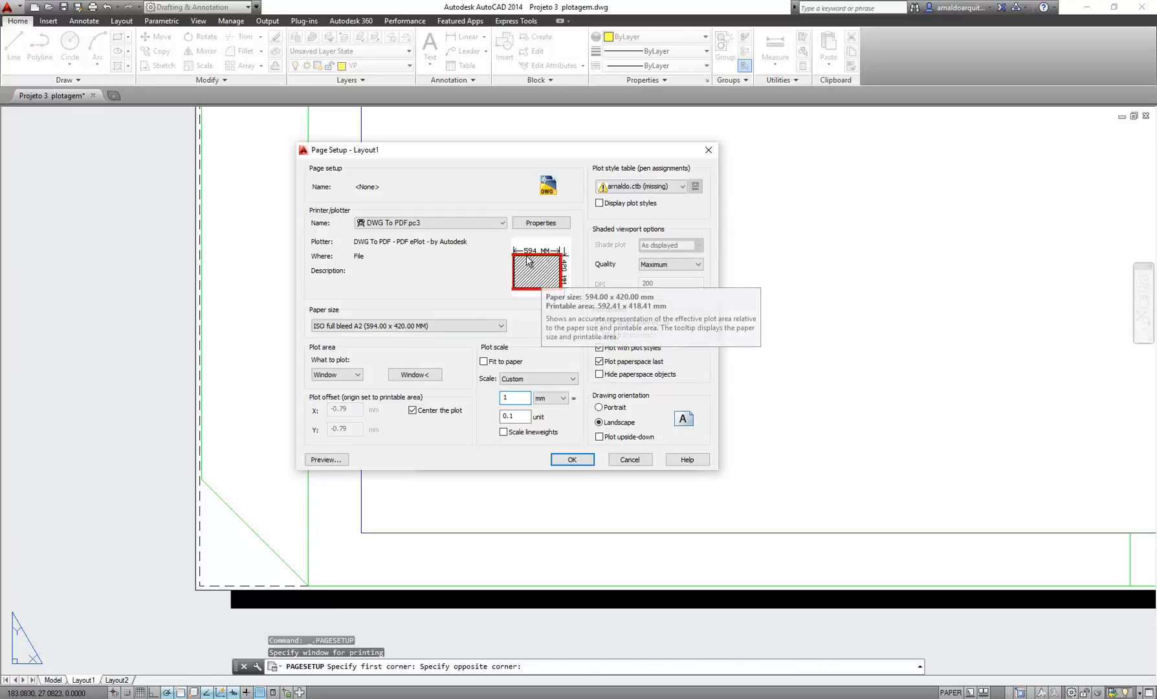
{"action": "left_click", "coordinate": [522, 417]}
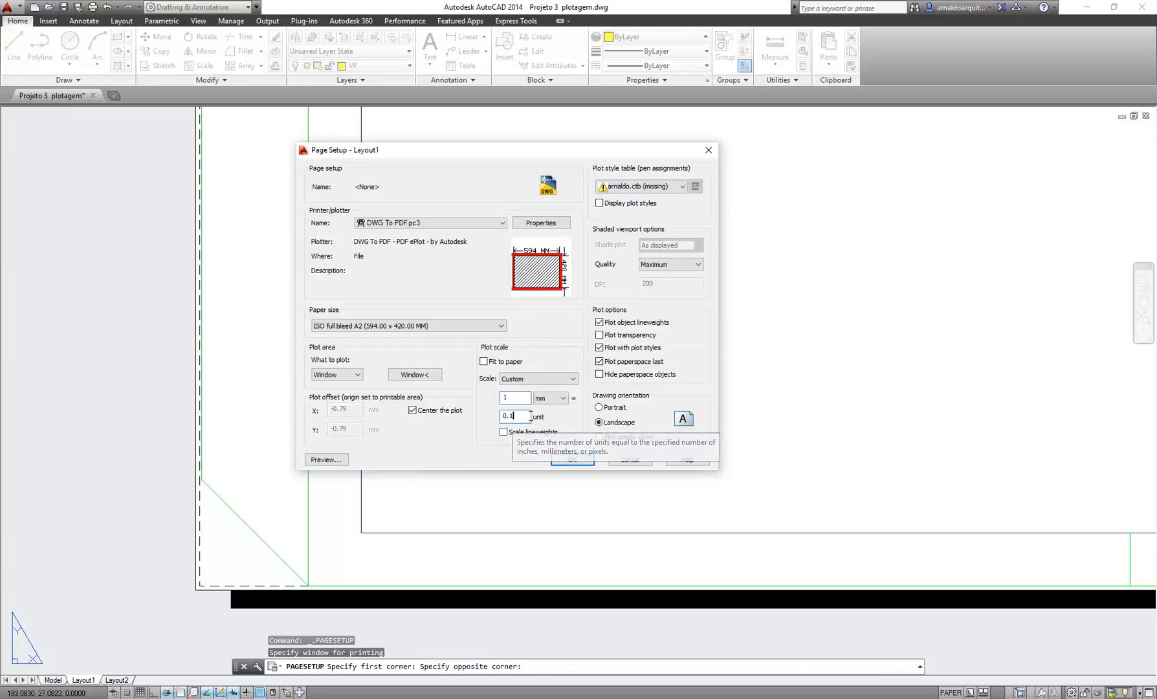
{"action": "left_click", "coordinate": [484, 361]}
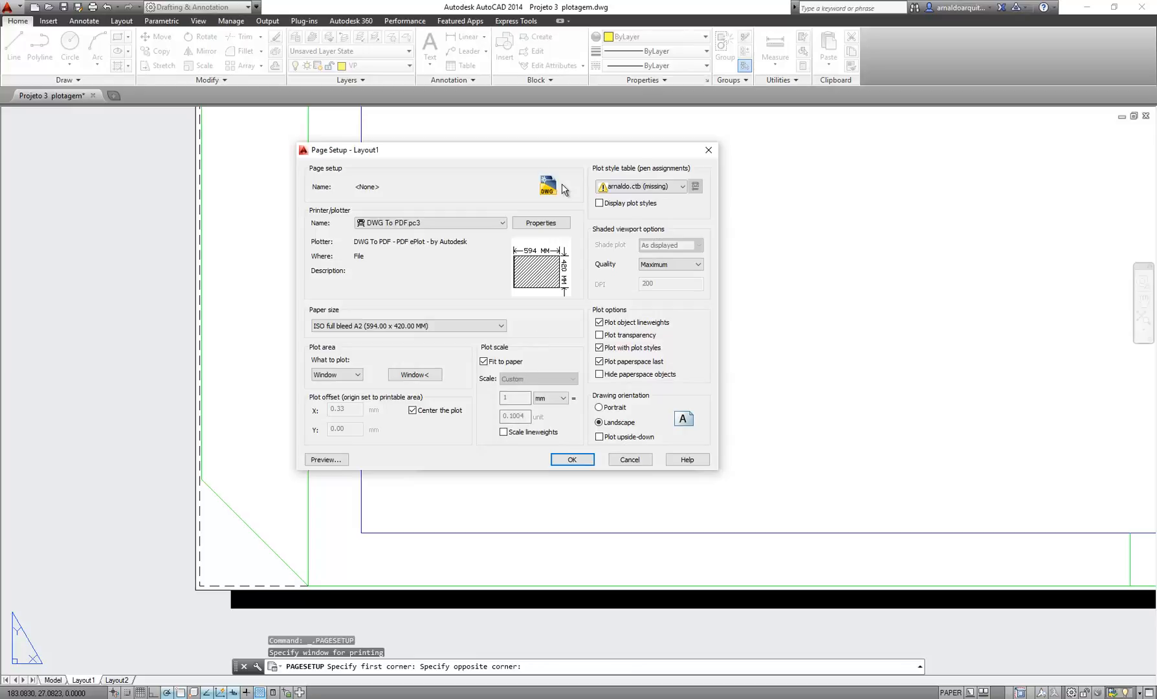
Assign the acad.ctb plot style table to the Layout1 page setup
{"action": "left_click_drag", "start_coordinate": [538, 151], "coordinate": [485, 179]}
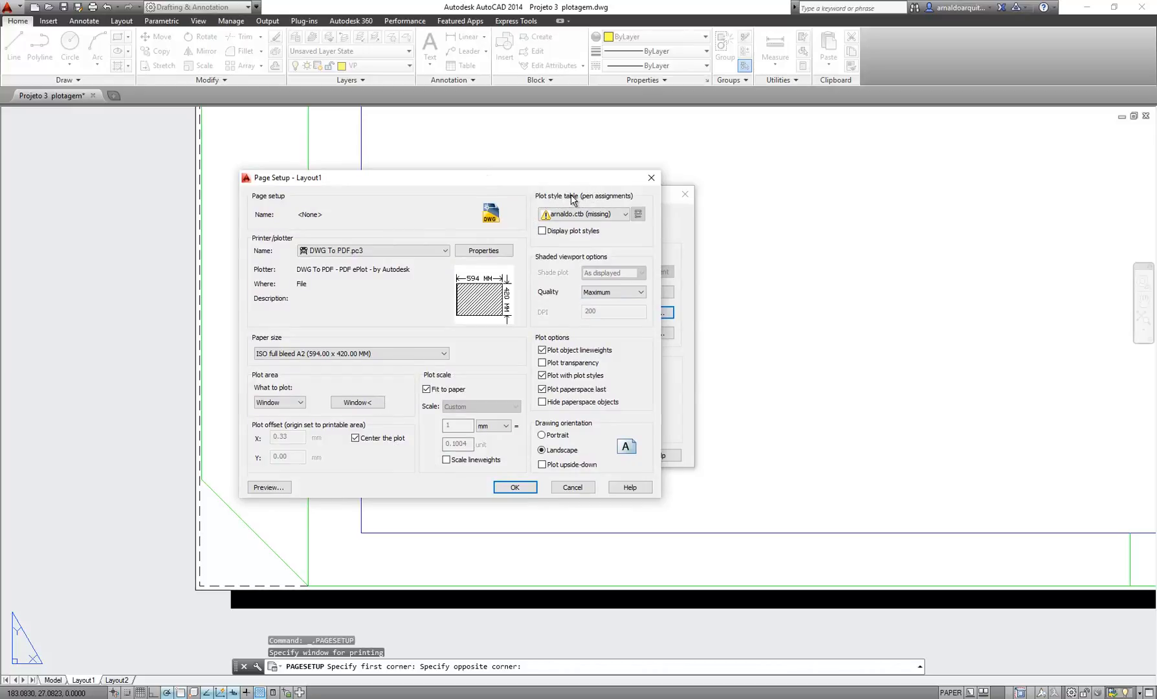
{"action": "left_click", "coordinate": [618, 218]}
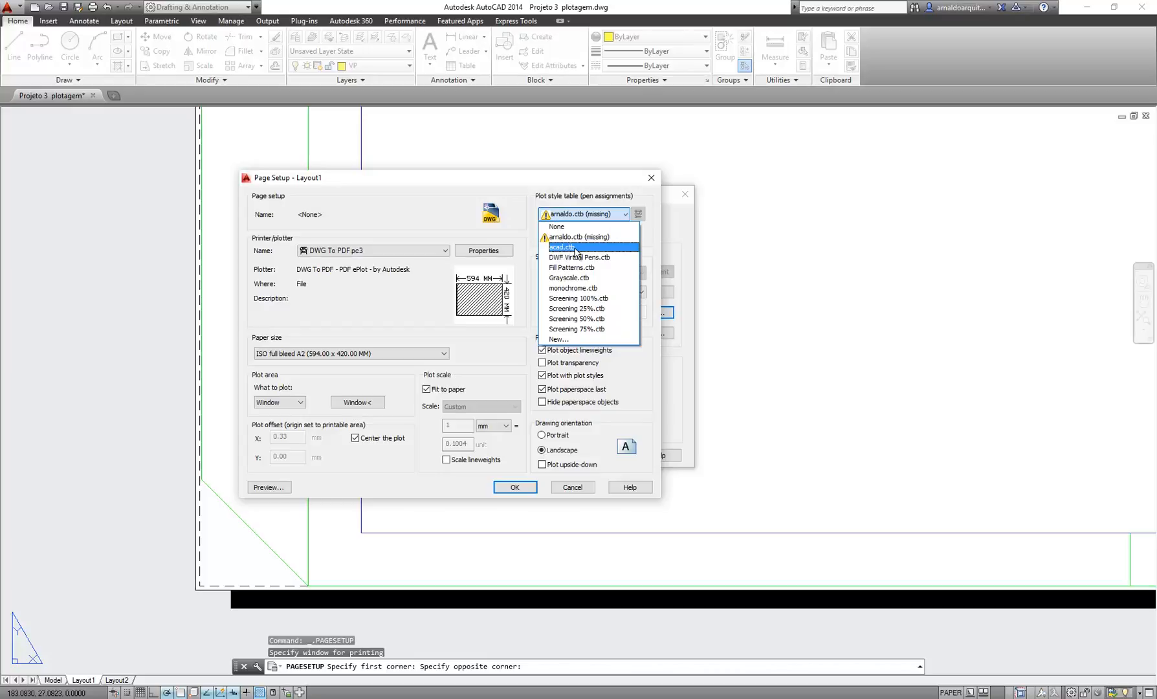
{"action": "left_click", "coordinate": [572, 248]}
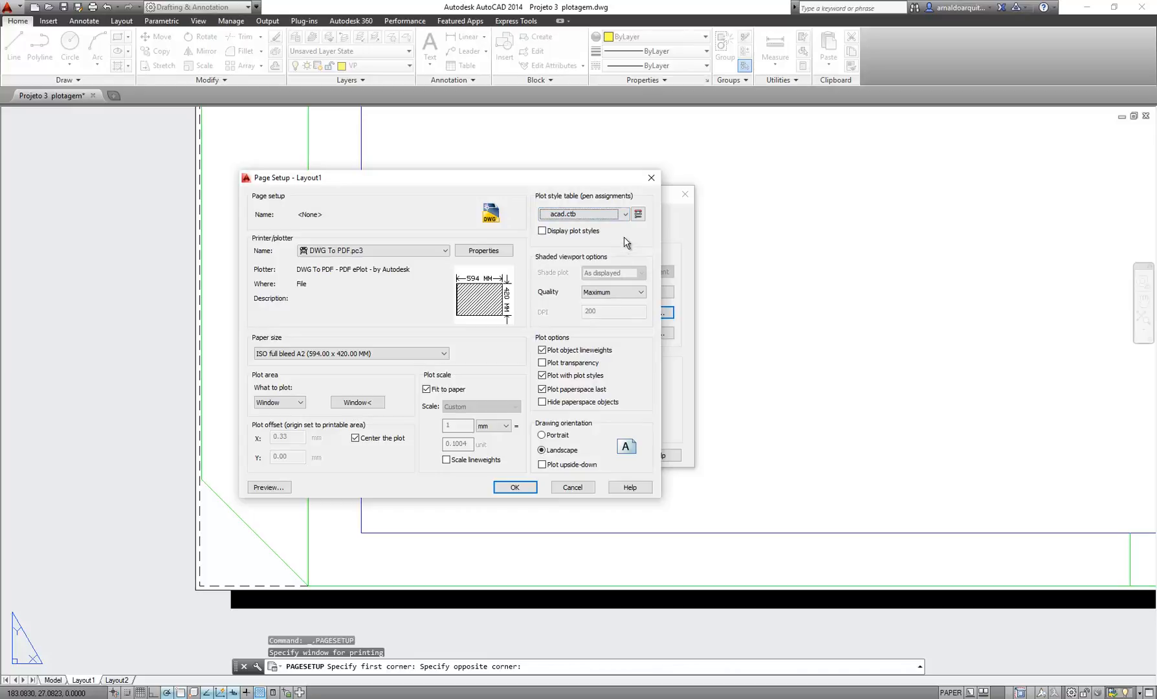
{"action": "left_click", "coordinate": [569, 218]}
{"action": "left_click", "coordinate": [568, 223]}
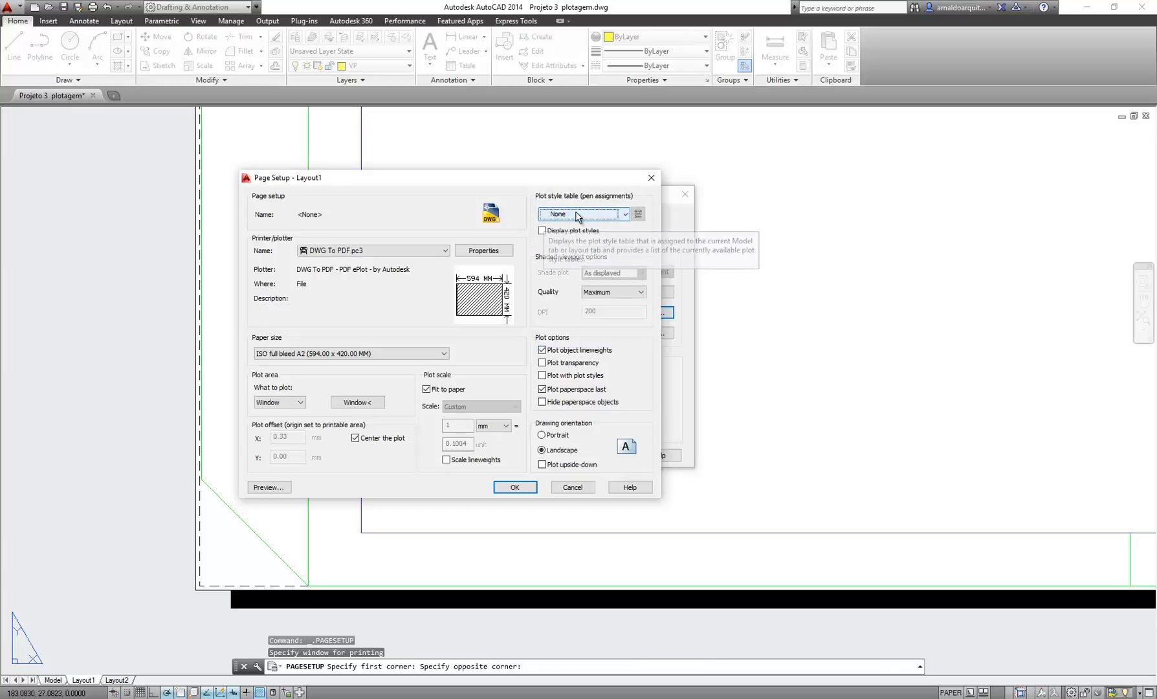
{"action": "left_click", "coordinate": [622, 214]}
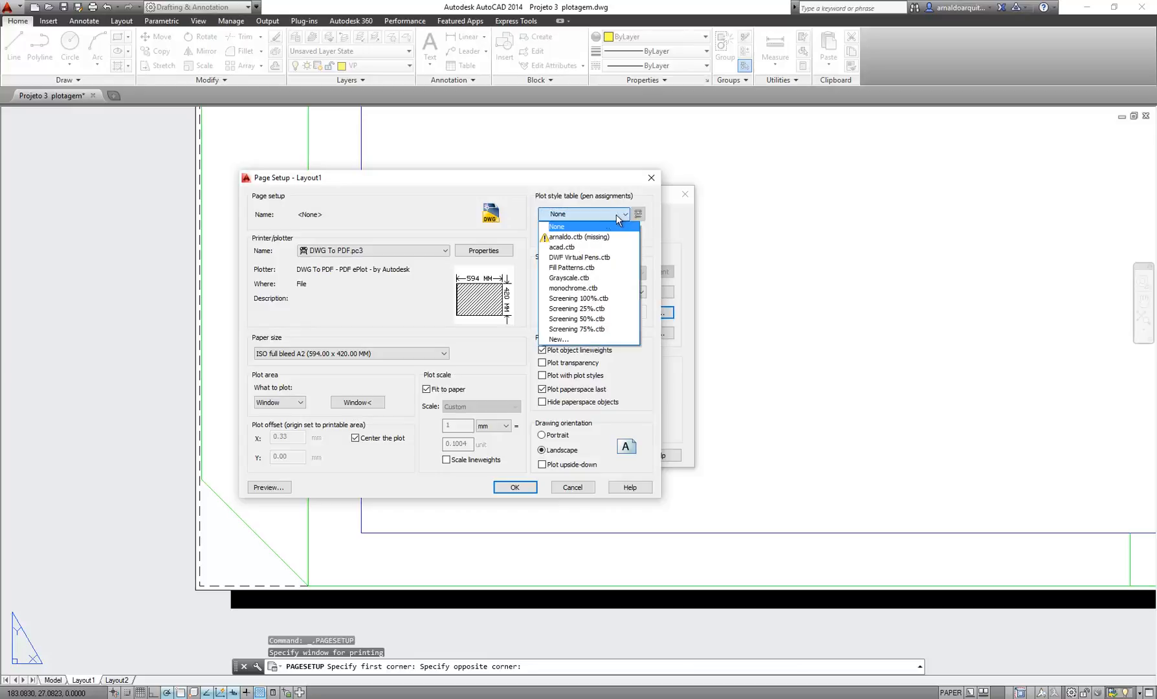
{"action": "left_click", "coordinate": [570, 237]}
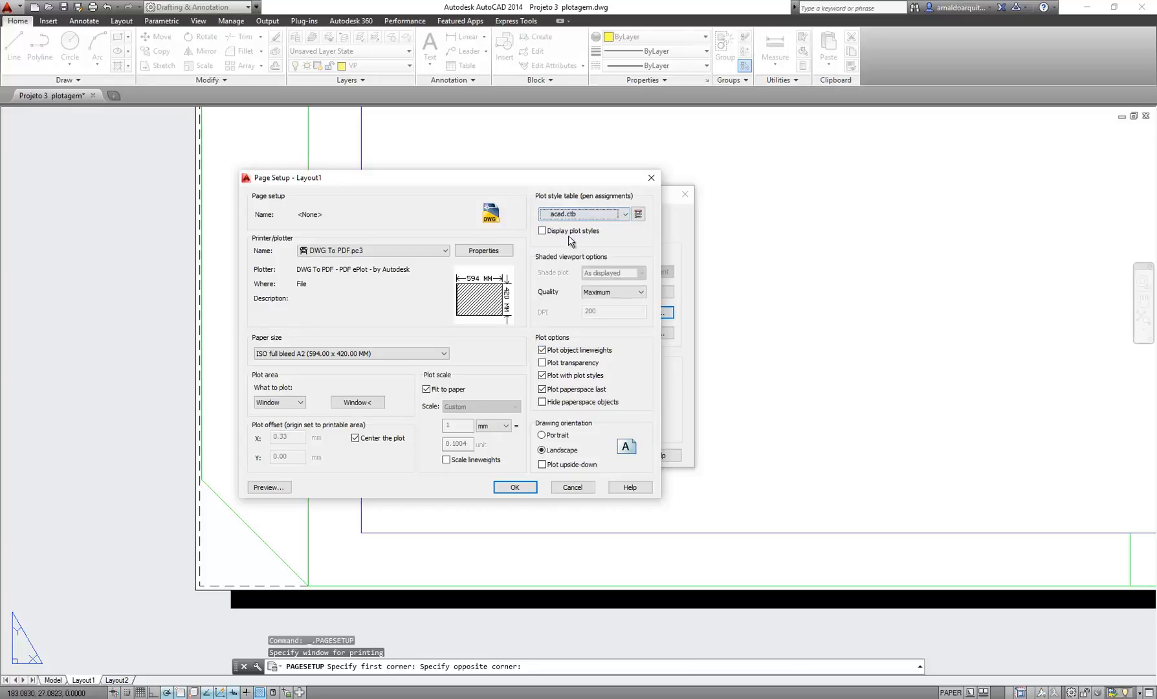
Open the acad.ctb plot style table for editing and set the plotted color of Color 1 to Black
{"action": "left_click", "coordinate": [637, 214]}
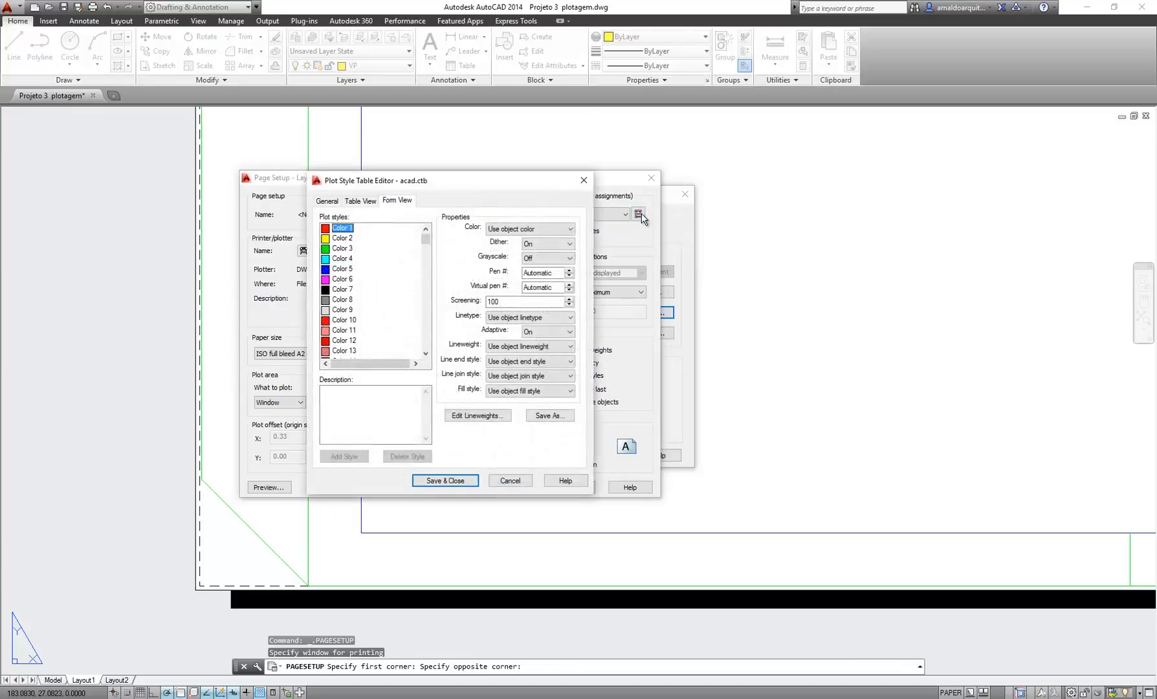
{"action": "left_click_drag", "start_coordinate": [500, 188], "coordinate": [617, 198]}
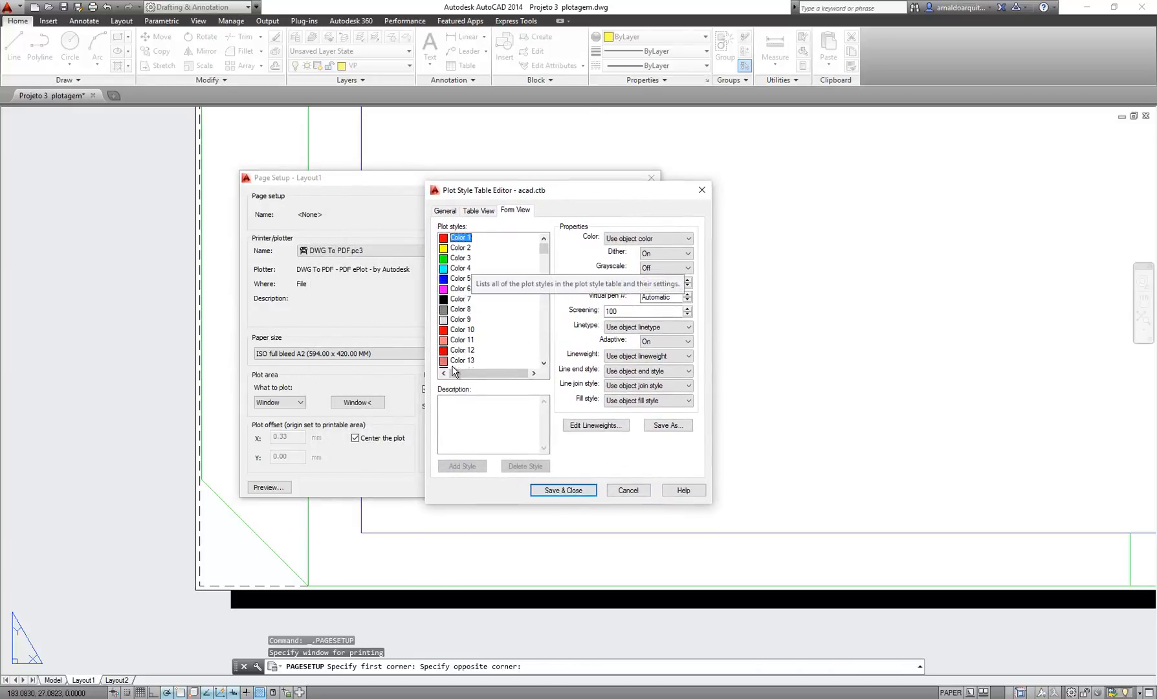
{"action": "left_click", "coordinate": [458, 280]}
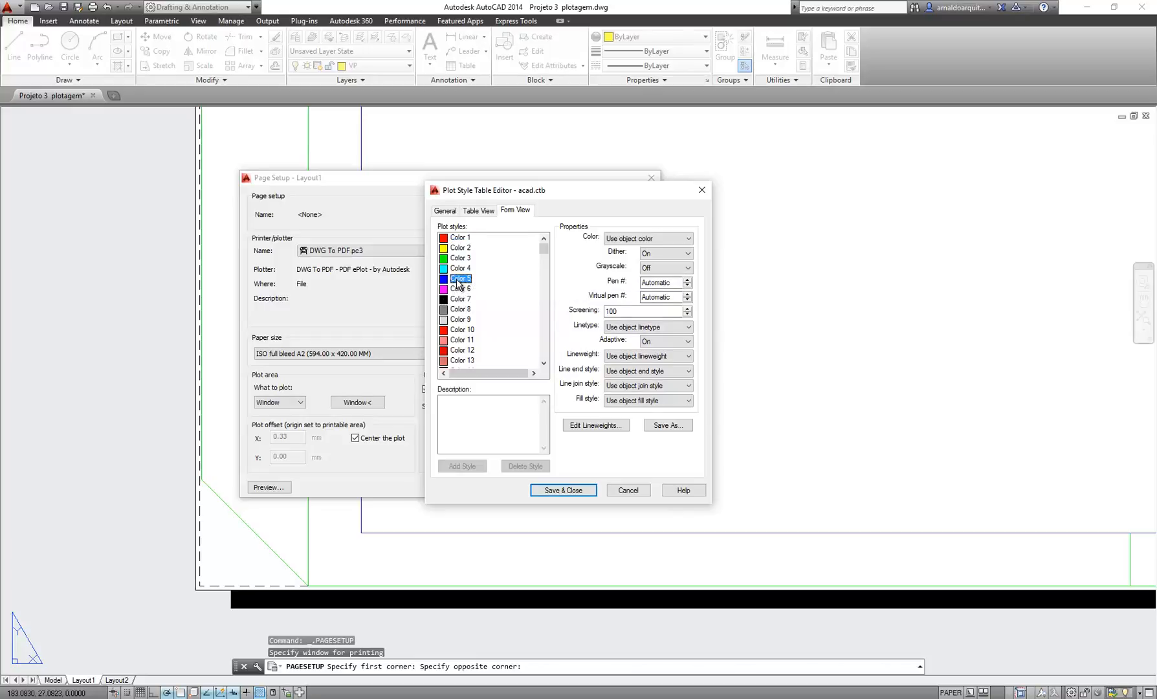
{"action": "left_click", "coordinate": [458, 249]}
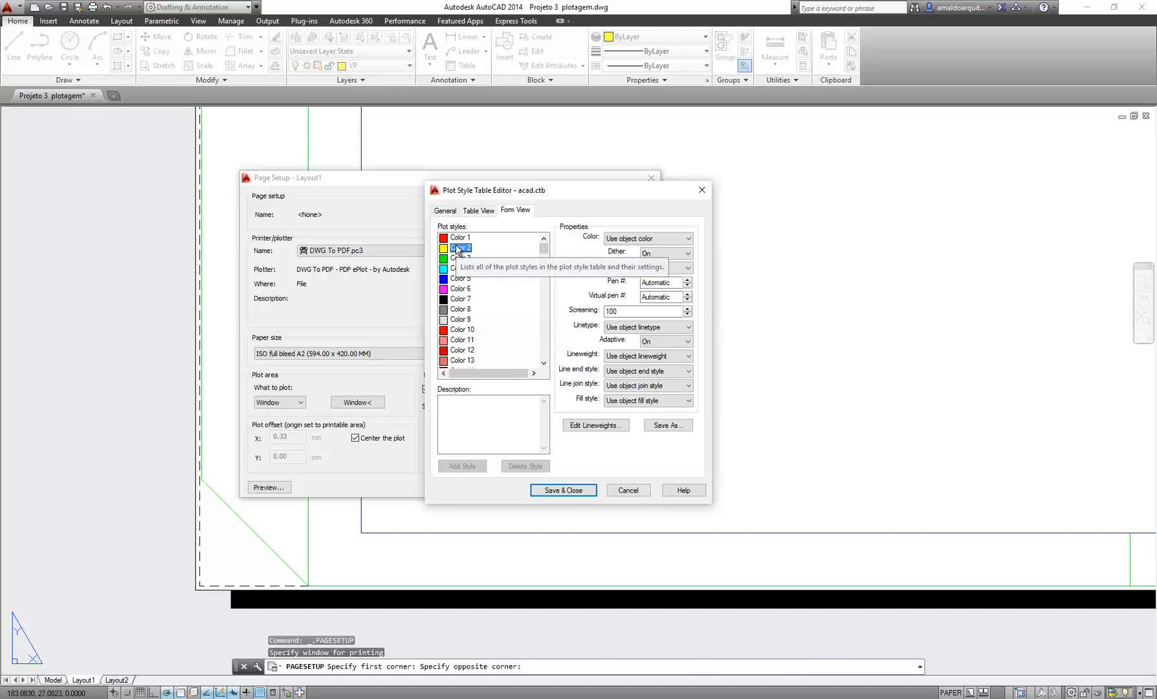
{"action": "left_click", "coordinate": [458, 238]}
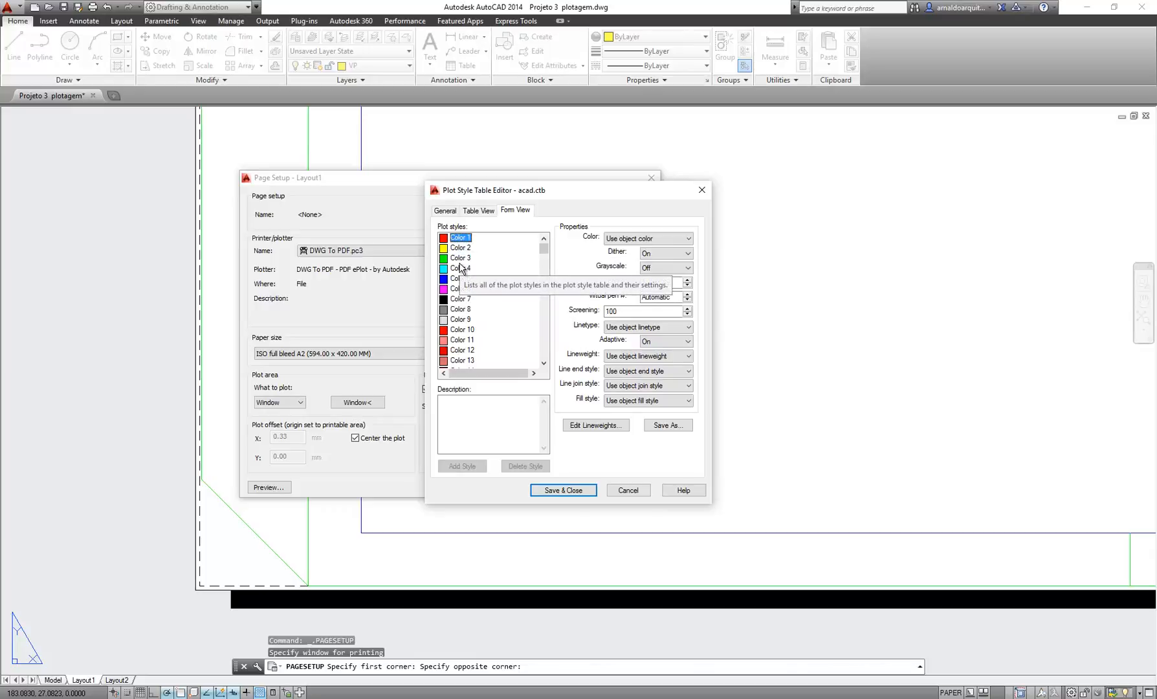
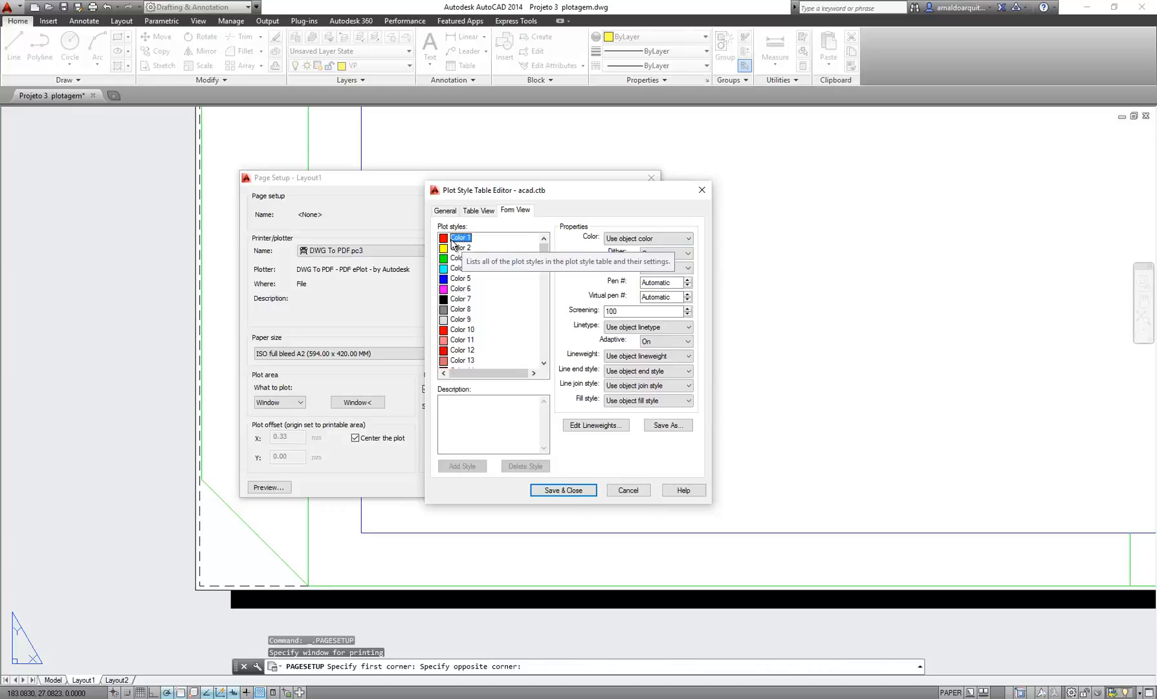
{"action": "left_click", "coordinate": [641, 240]}
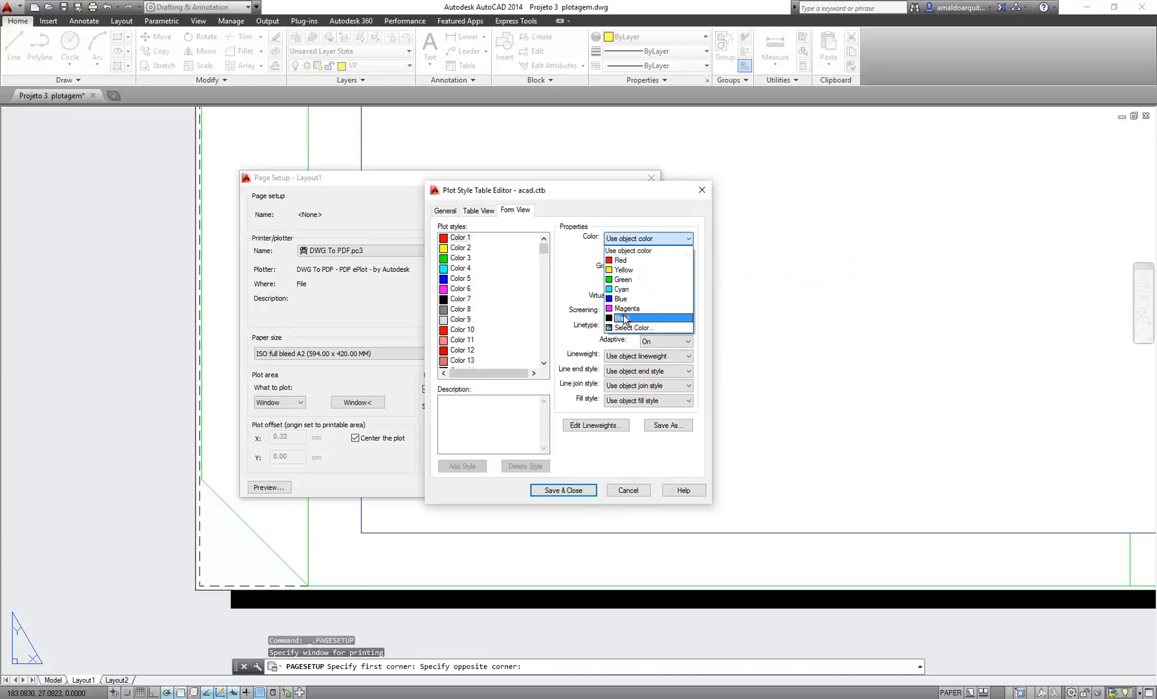
{"action": "left_click", "coordinate": [628, 318]}
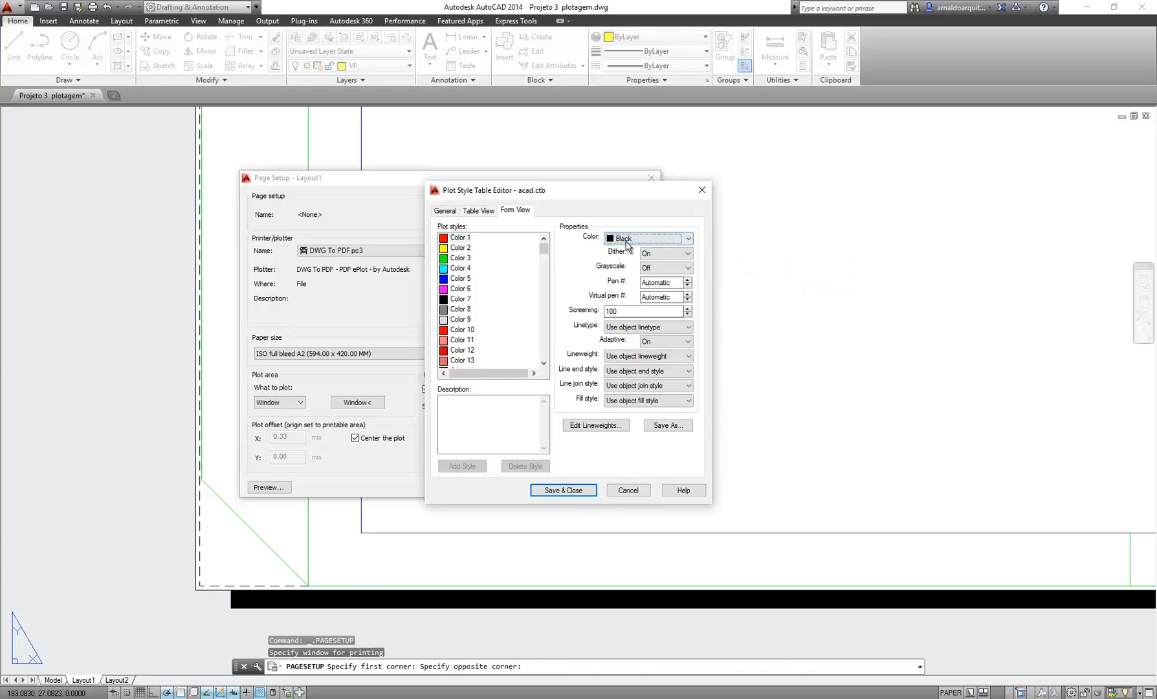
Compare the plotted color settings of Color 1, Color 8 and Color 9
{"action": "left_click", "coordinate": [457, 239]}
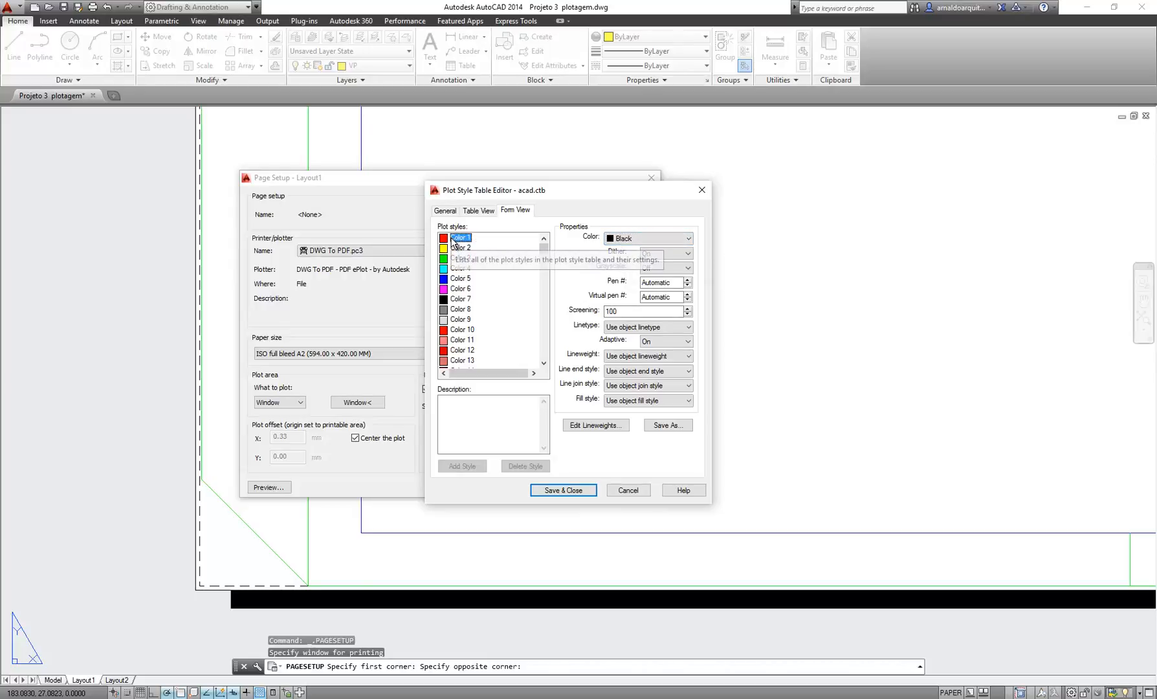
{"action": "left_click", "coordinate": [459, 309]}
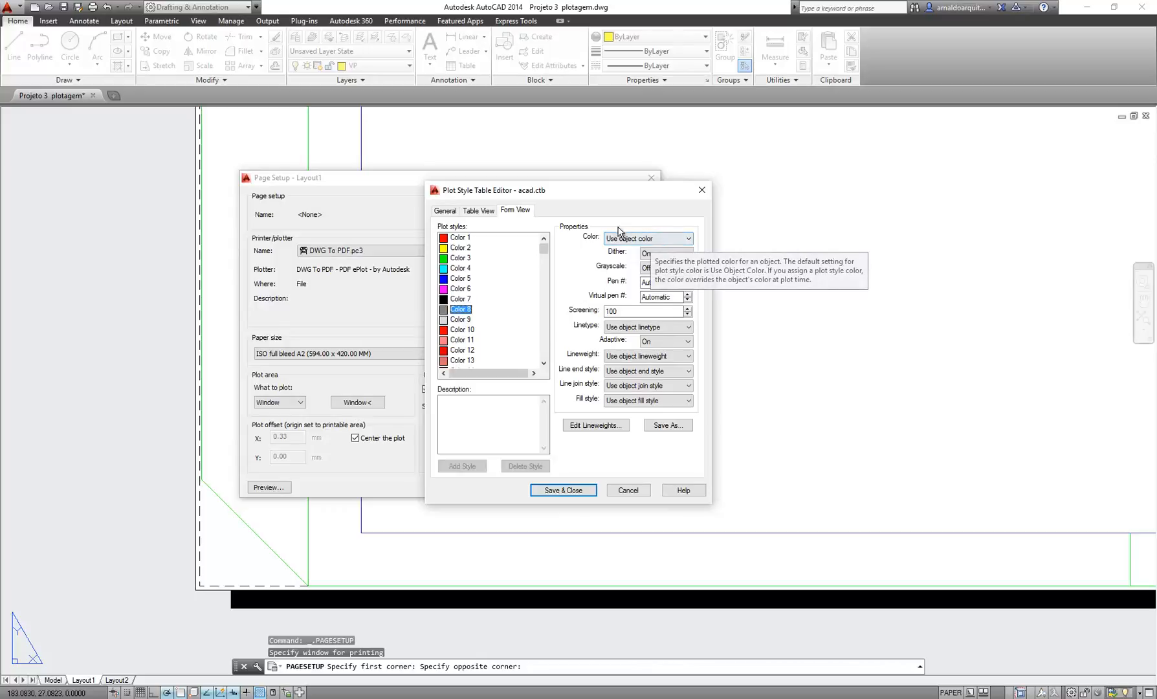
{"action": "left_click", "coordinate": [649, 243]}
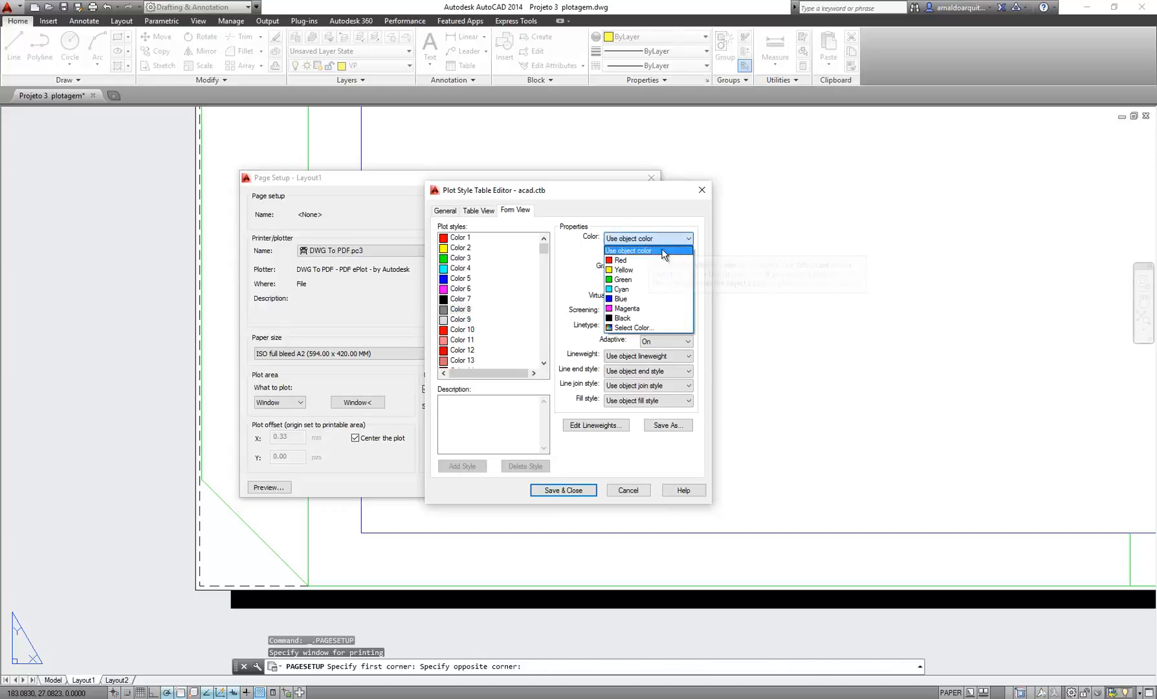
{"action": "left_click", "coordinate": [460, 241]}
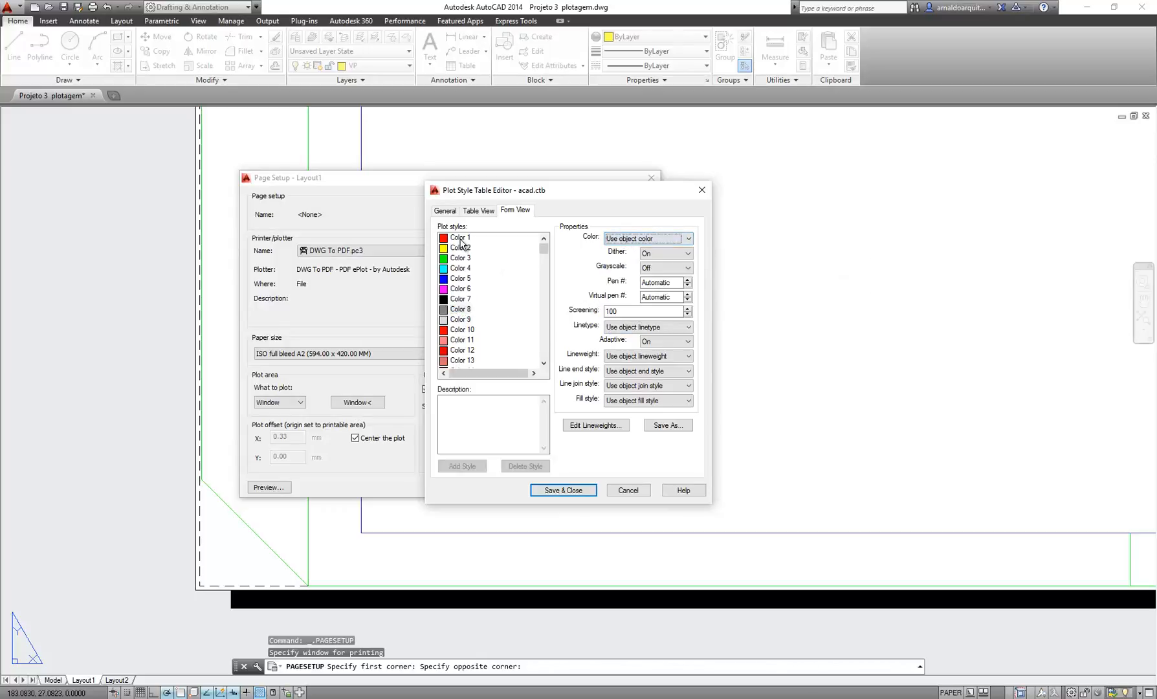
{"action": "left_click", "coordinate": [460, 239]}
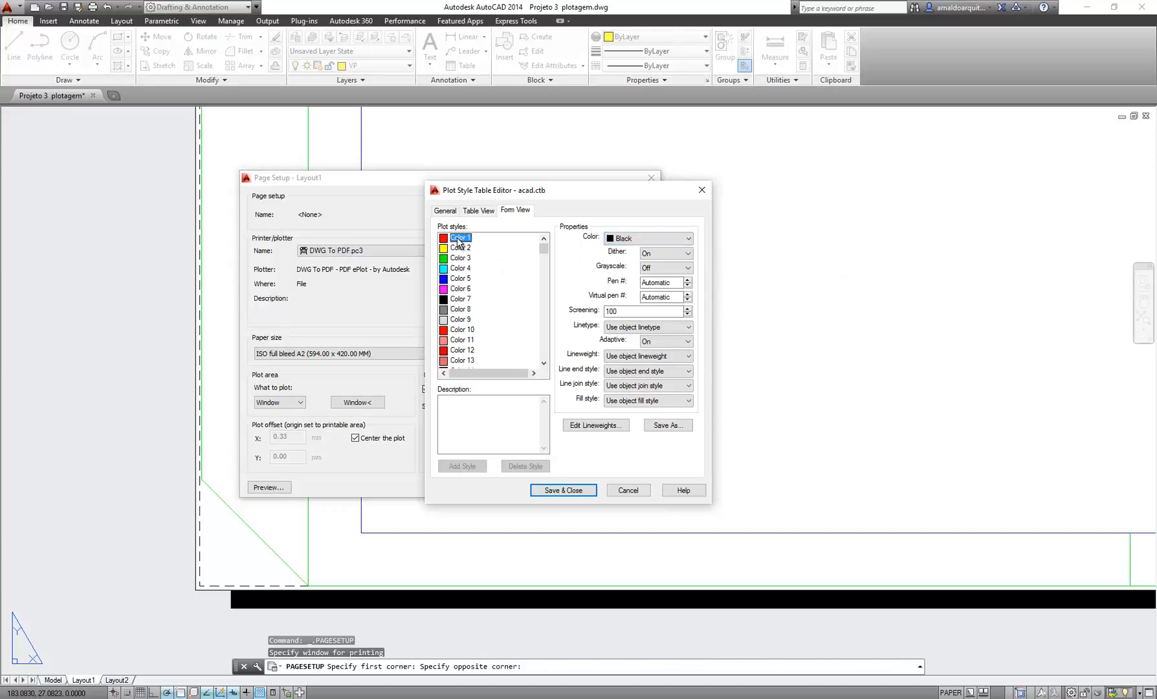
{"action": "left_click", "coordinate": [462, 321]}
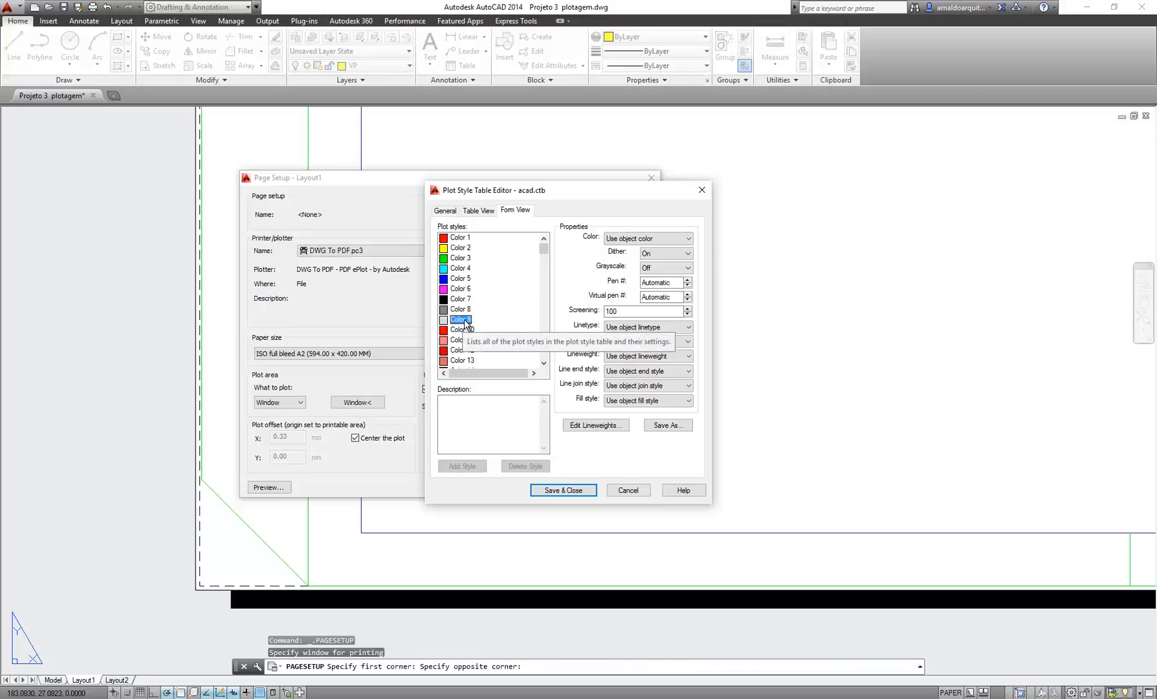
{"action": "left_click", "coordinate": [461, 239]}
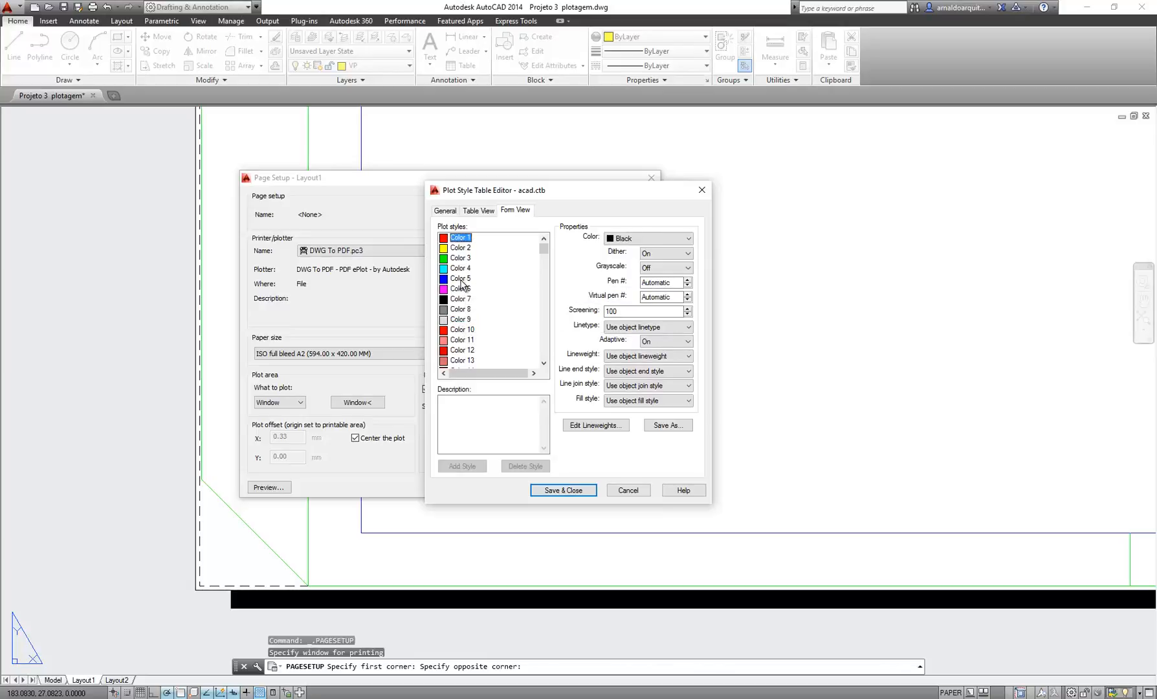
Set the plotted color of Color 1 through Color 9 together to Black
{"action": "left_click", "coordinate": [456, 320], "text": "ctrl"}
{"action": "left_click", "coordinate": [461, 239]}
{"action": "left_click", "coordinate": [459, 319], "text": "shift"}
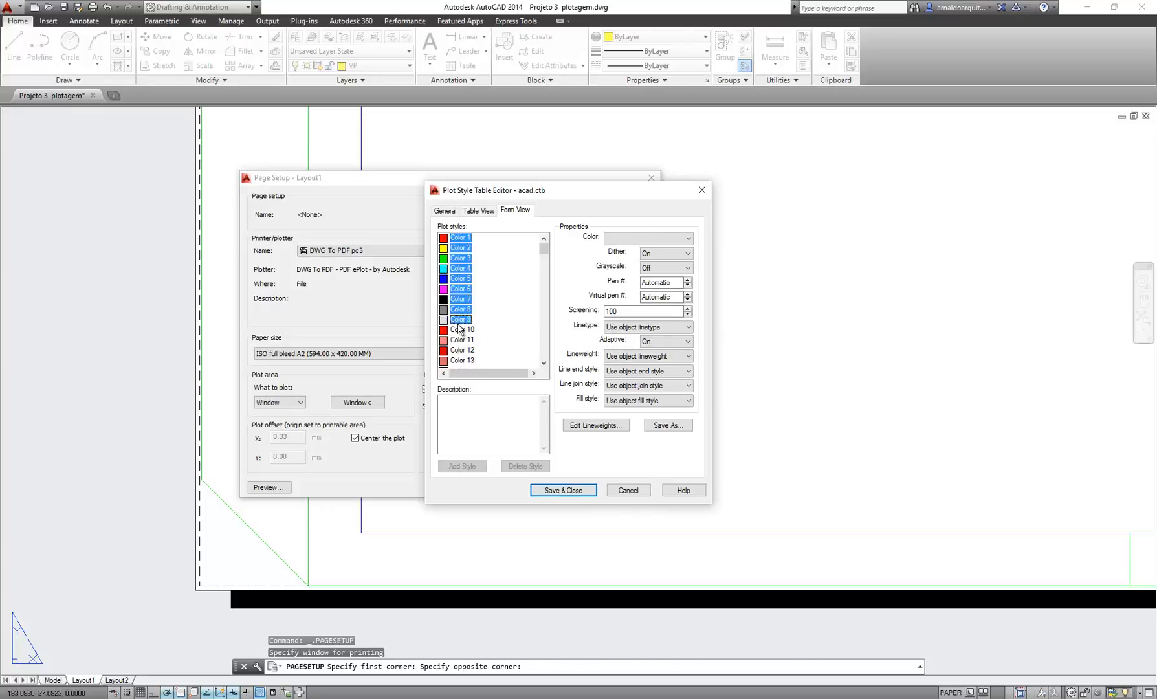
{"action": "left_click", "coordinate": [457, 239]}
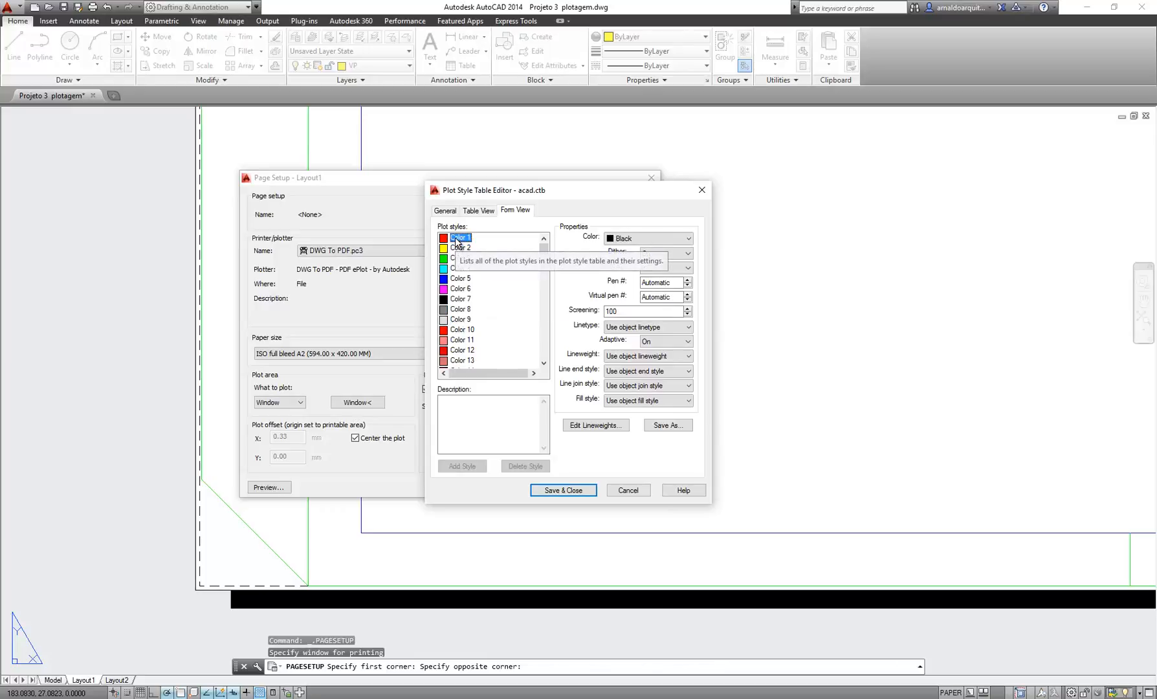
{"action": "left_click", "coordinate": [463, 289], "text": "ctrl"}
{"action": "left_click", "coordinate": [465, 241]}
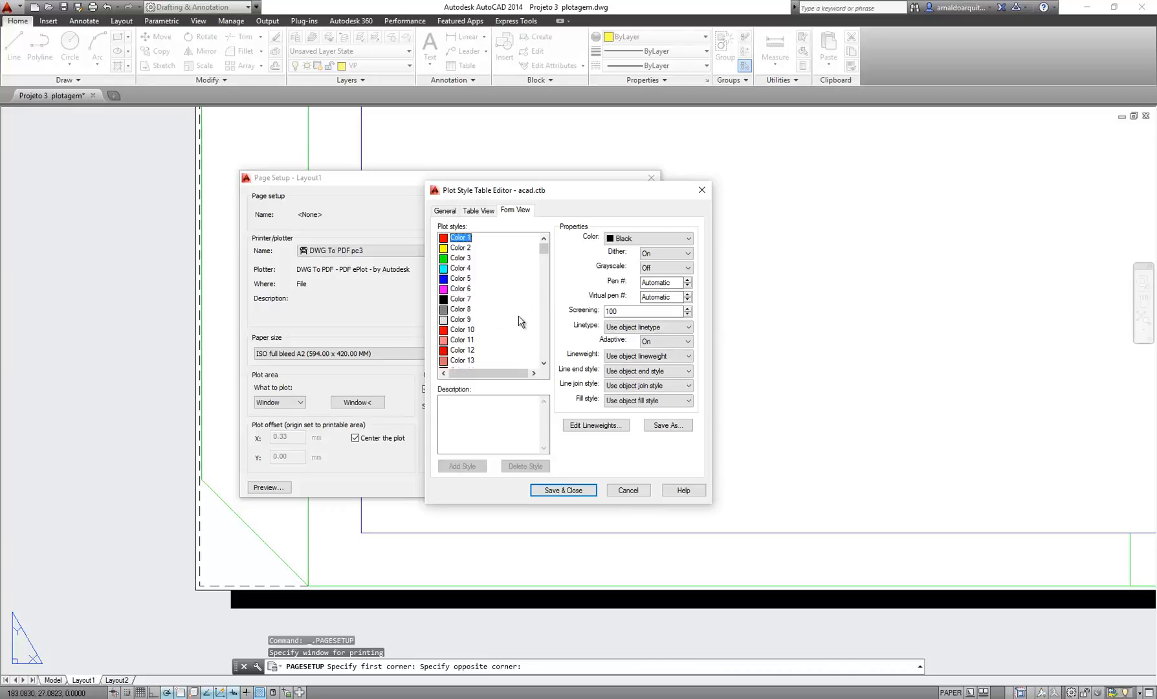
{"action": "left_click", "coordinate": [464, 320], "text": "shift"}
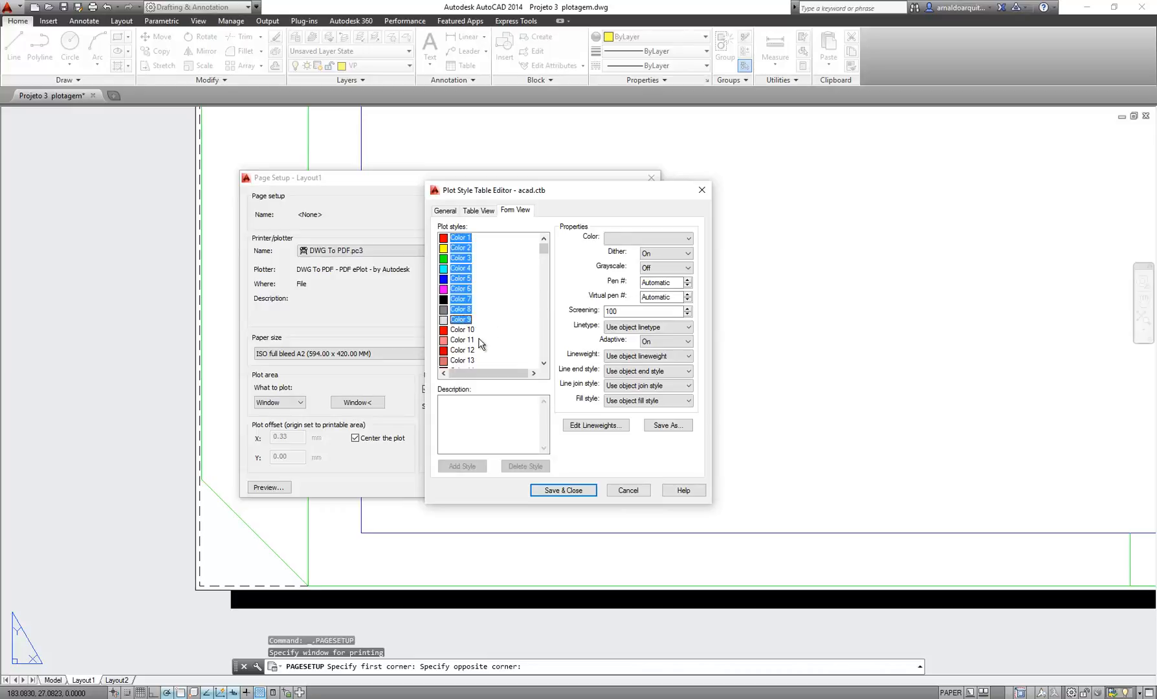
{"action": "left_click", "coordinate": [645, 237]}
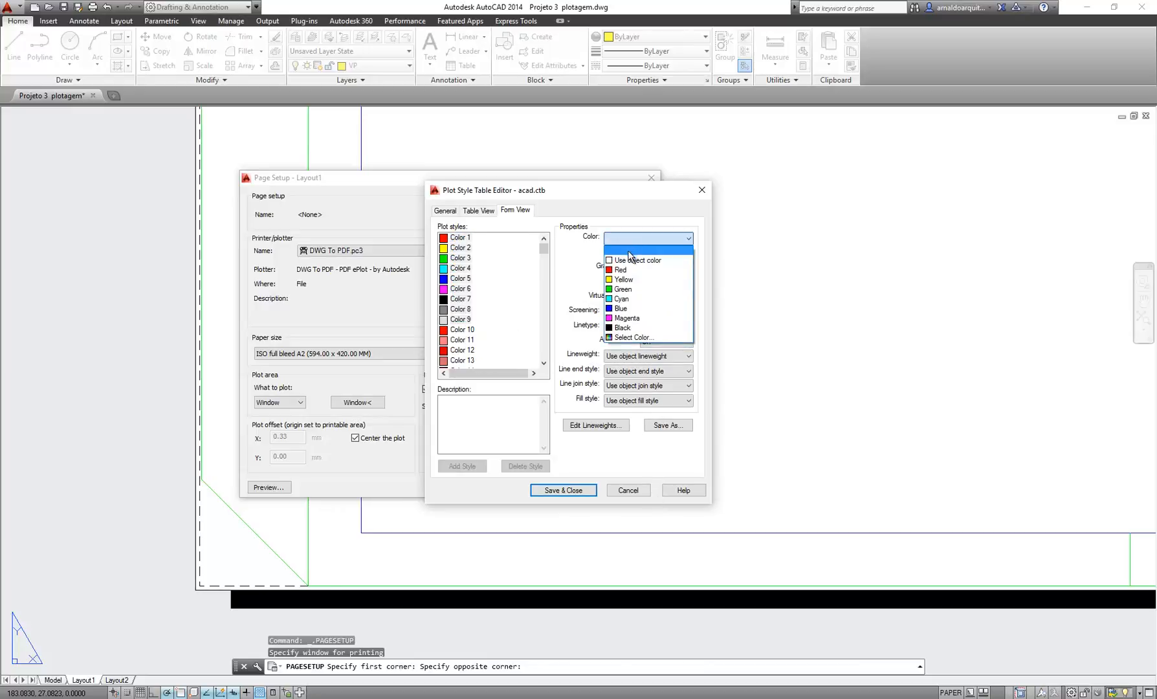
{"action": "left_click", "coordinate": [622, 327]}
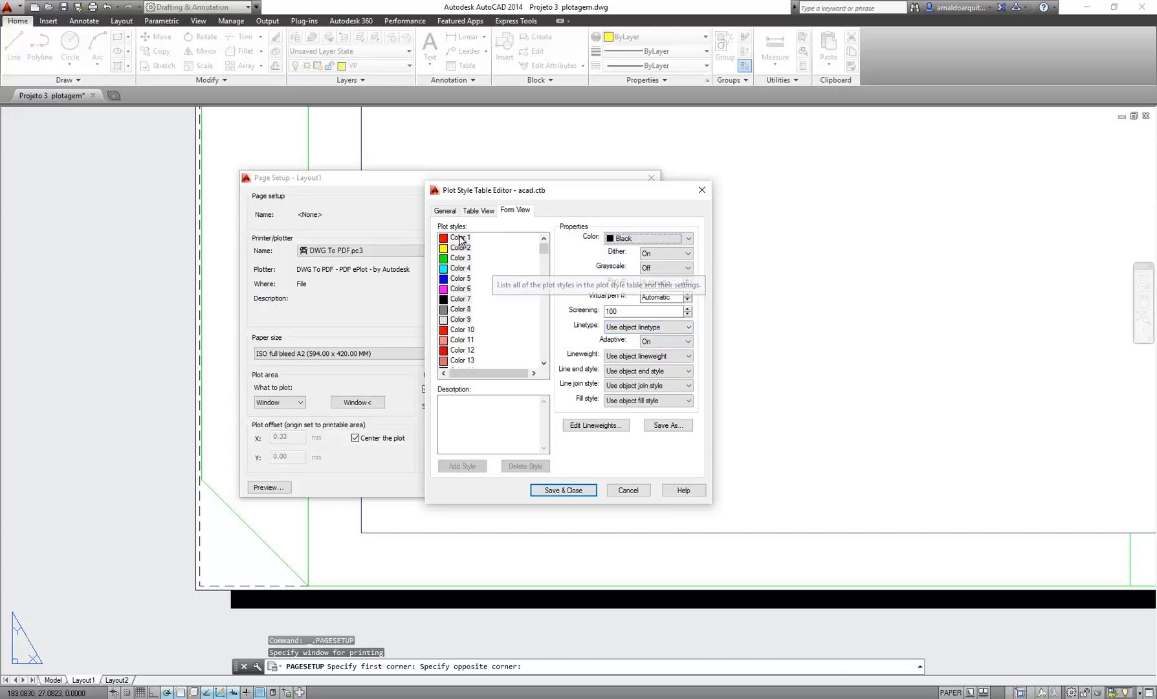
Set the plot color of Color 8 to Use object color in the acad.ctb plot style table
{"action": "left_click", "coordinate": [460, 319]}
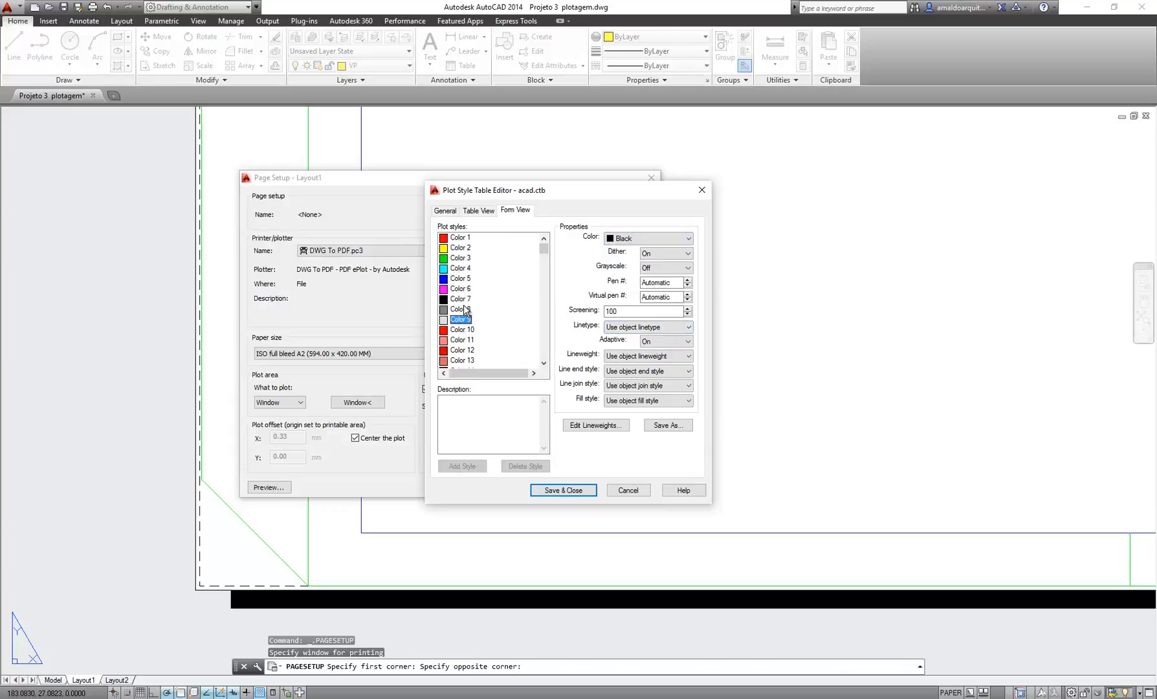
{"action": "left_click_drag", "start_coordinate": [464, 310], "coordinate": [463, 237]}
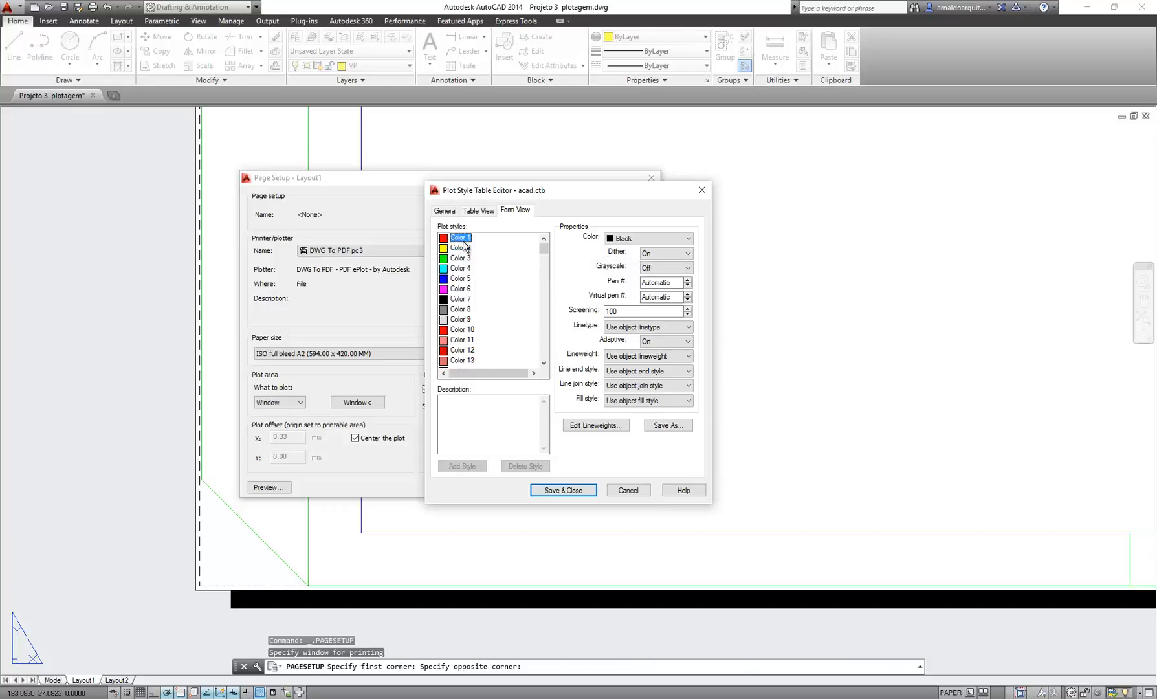
{"action": "left_click", "coordinate": [462, 309]}
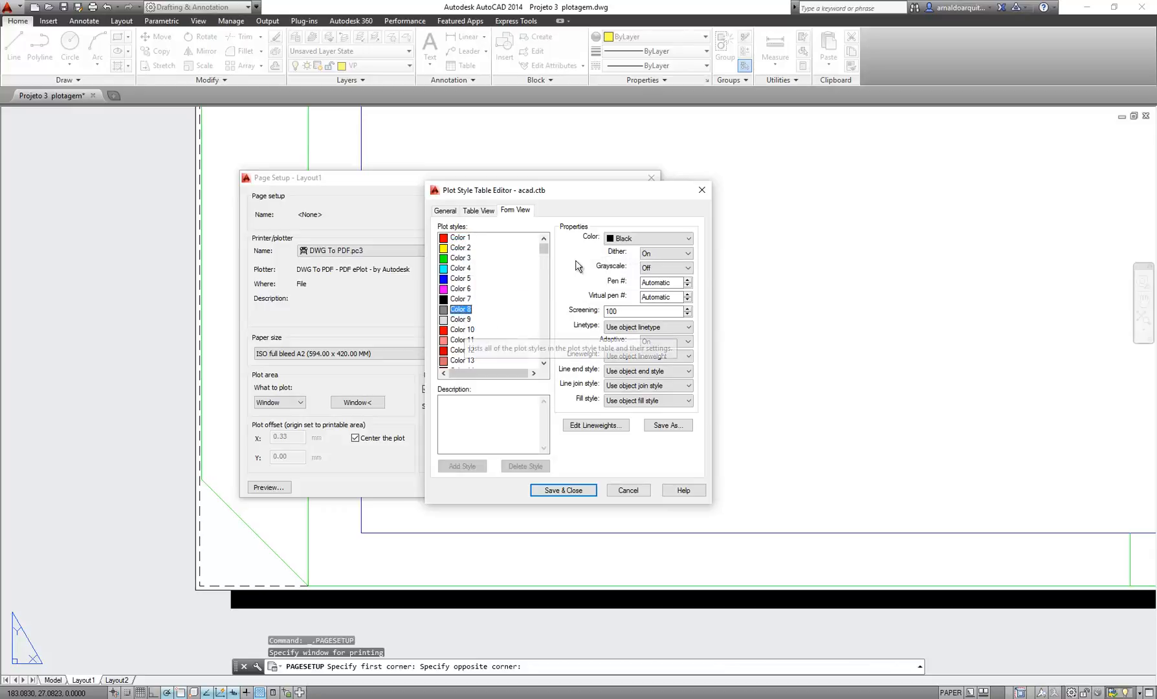
{"action": "left_click", "coordinate": [625, 239]}
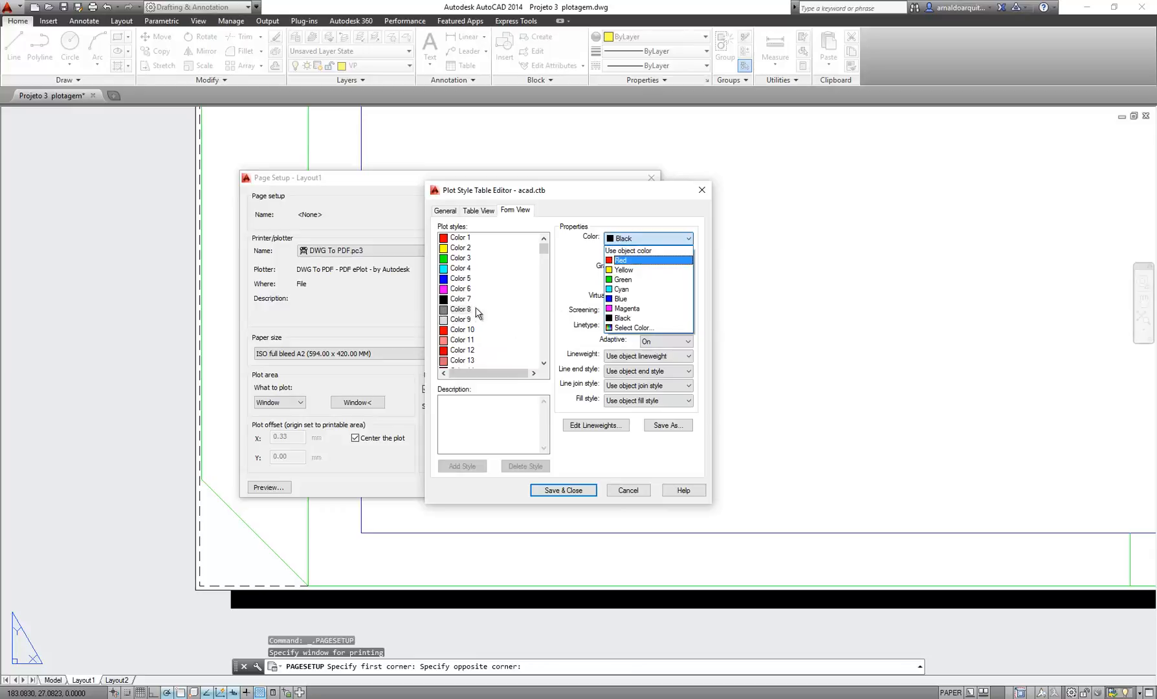
{"action": "left_click", "coordinate": [647, 256]}
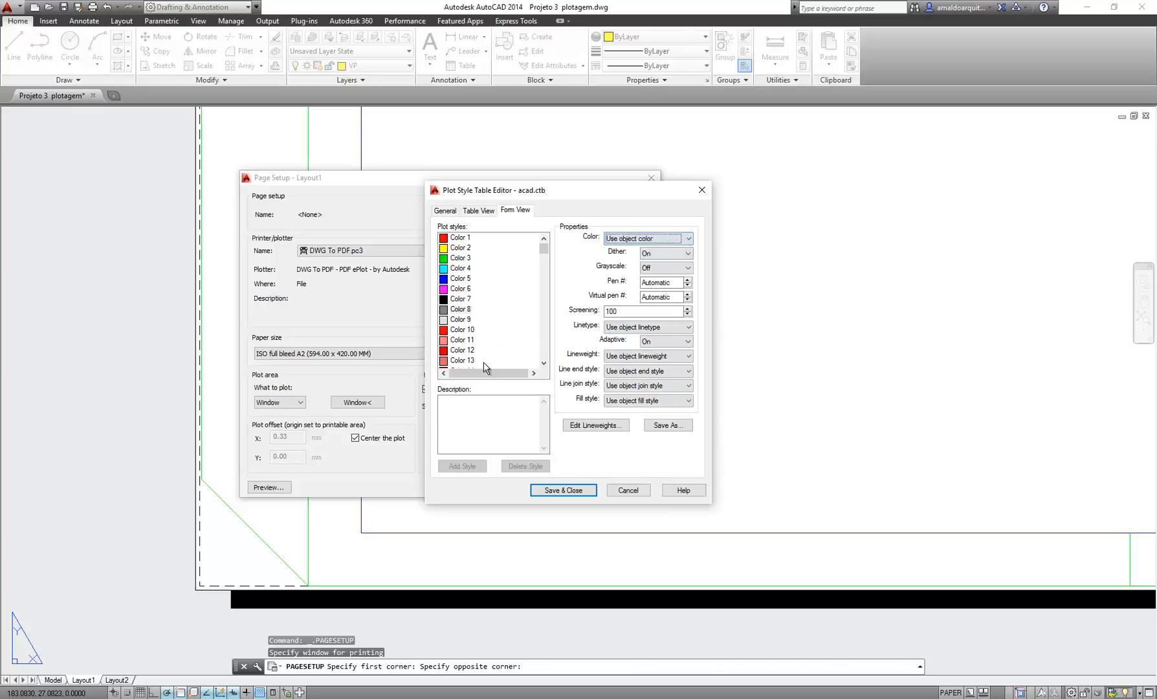
{"action": "left_click", "coordinate": [462, 320]}
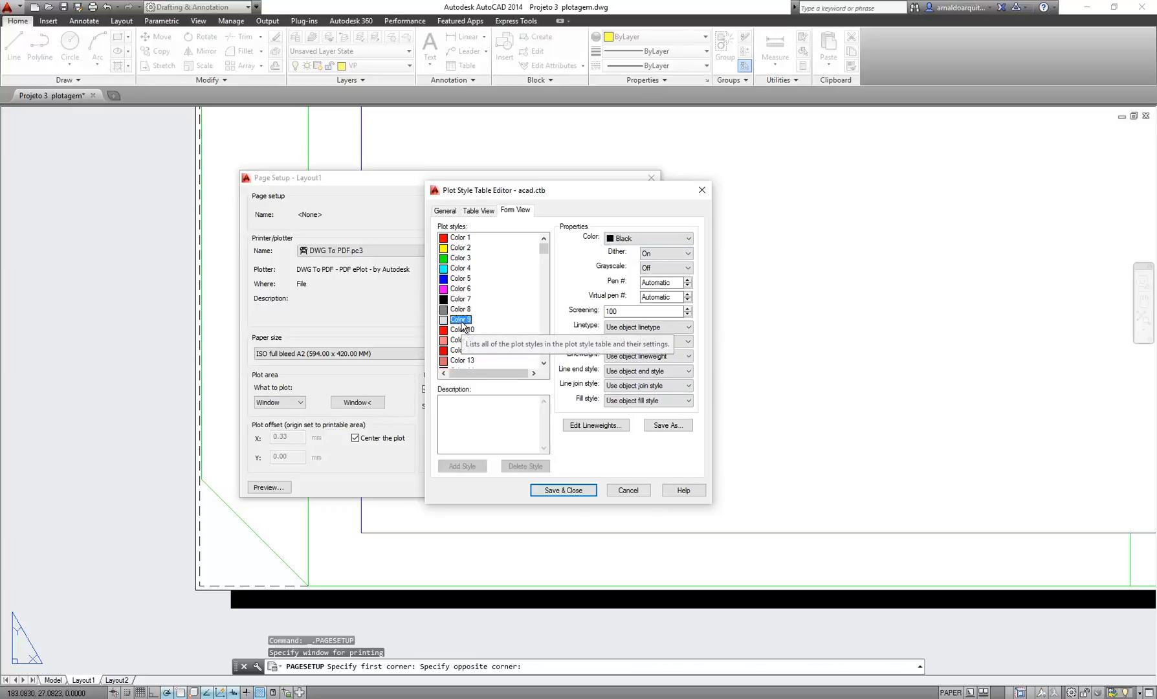
{"action": "left_click", "coordinate": [463, 310]}
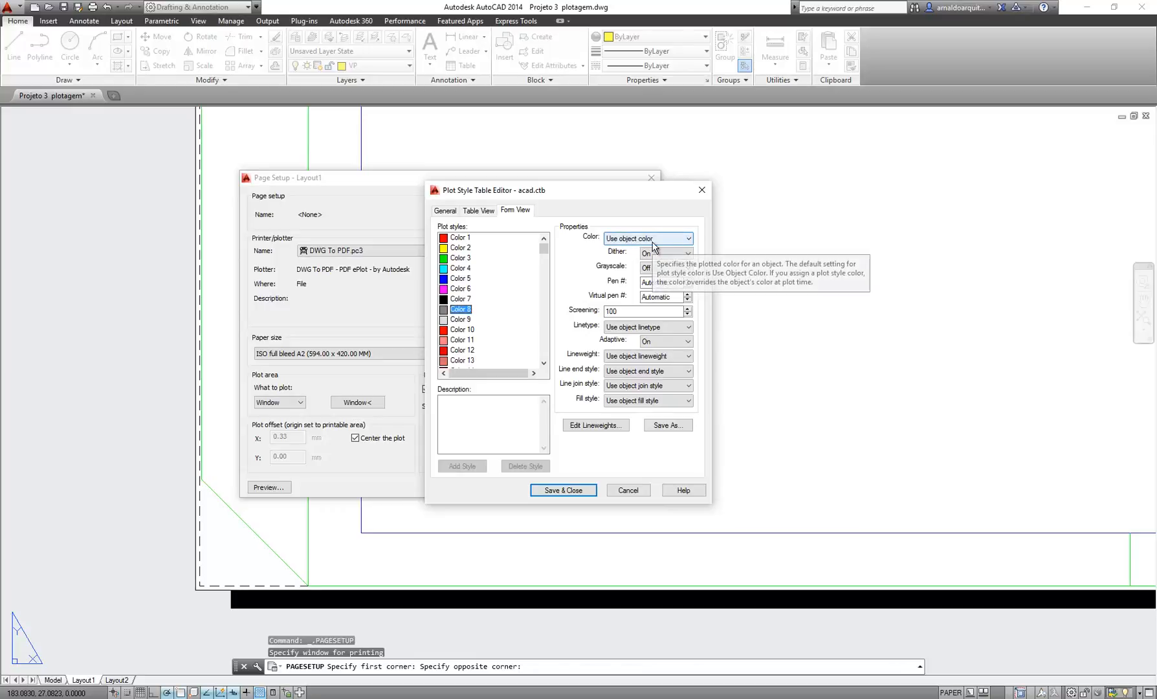
Set the lineweight of plot style Color 1 to 0.1000 mm and compare it with Color 2
{"action": "left_click", "coordinate": [462, 238]}
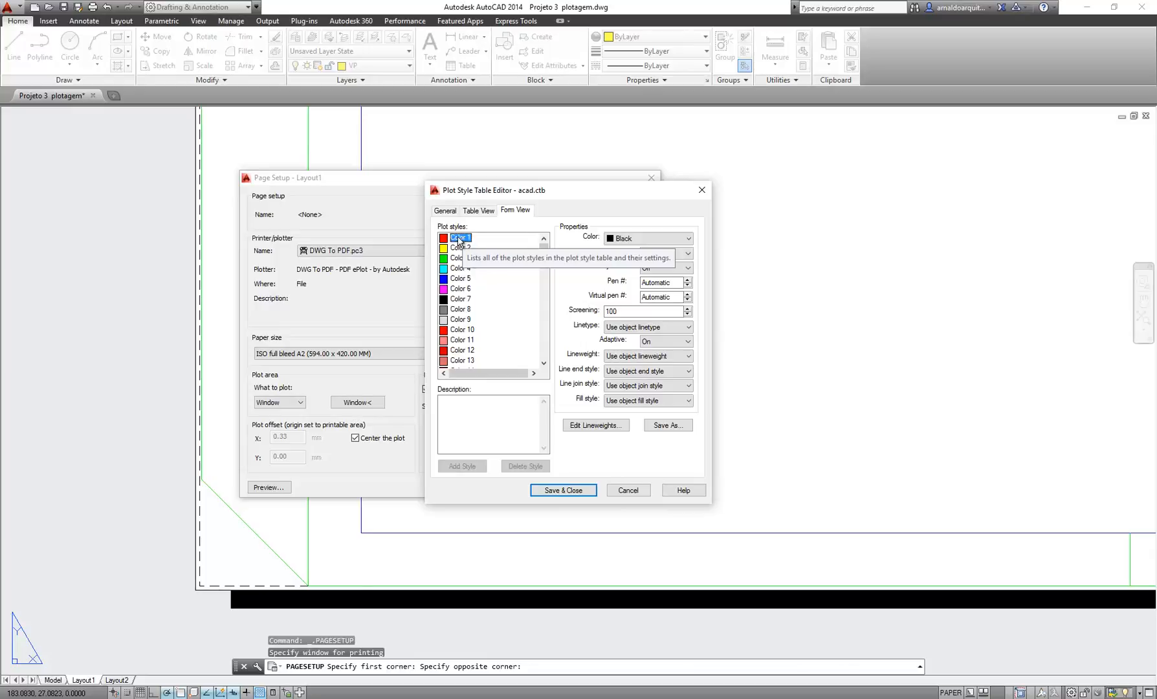
{"action": "left_click", "coordinate": [640, 357]}
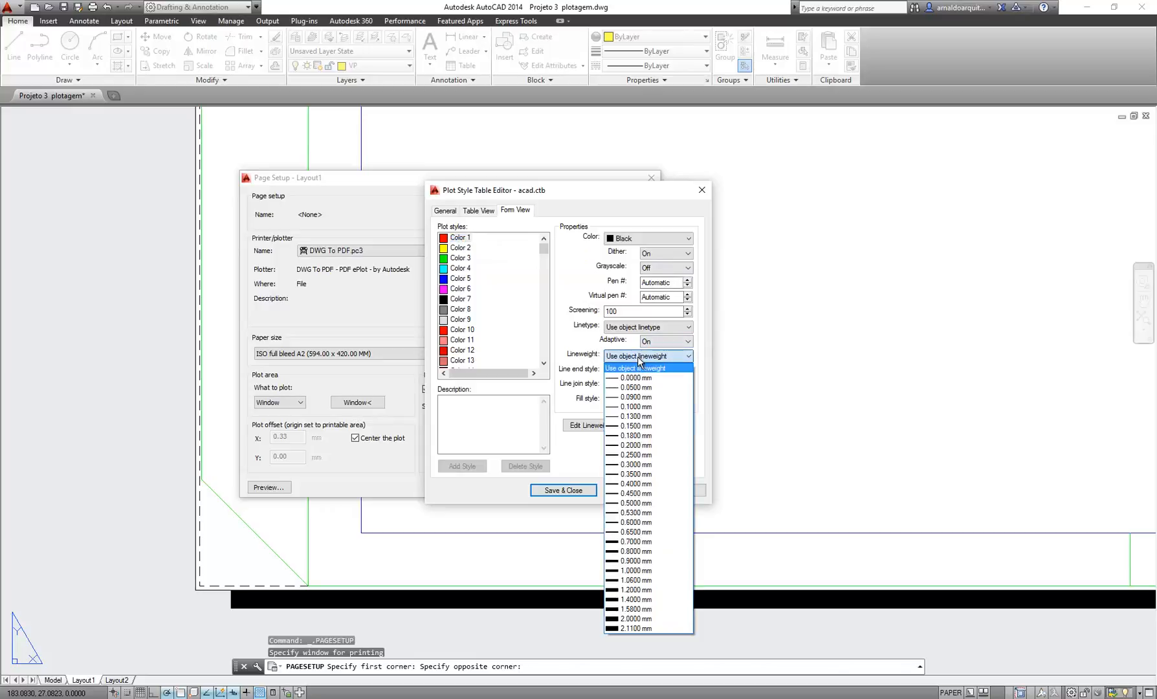
{"action": "left_click", "coordinate": [625, 407]}
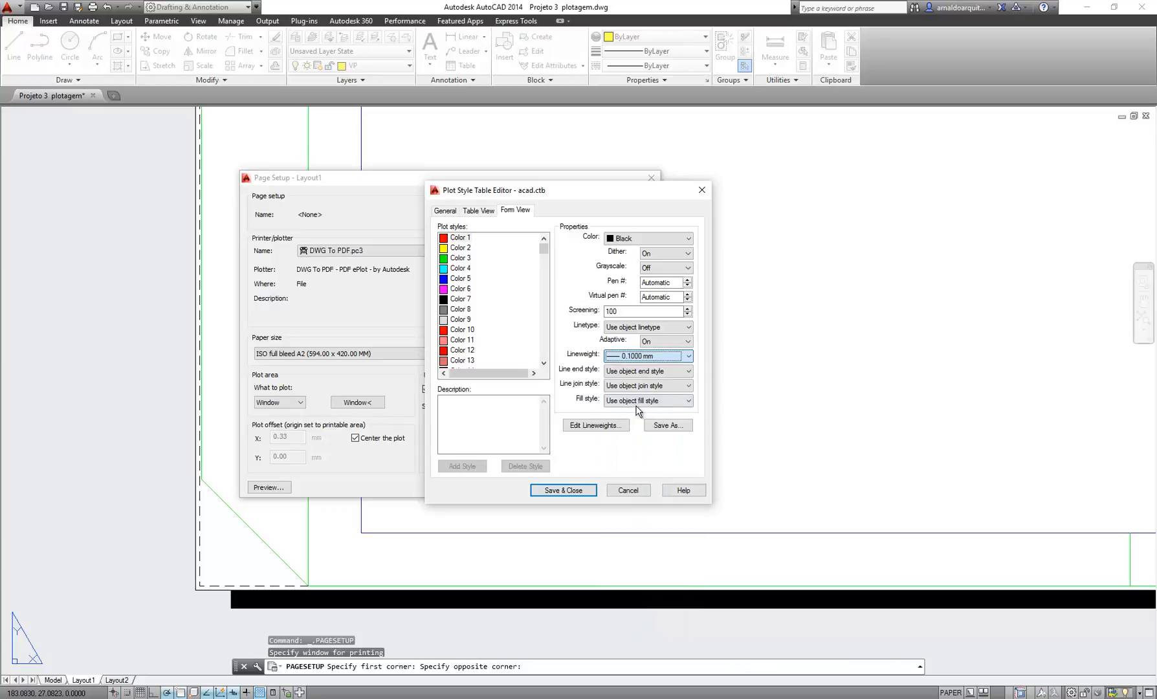
{"action": "left_click", "coordinate": [459, 249]}
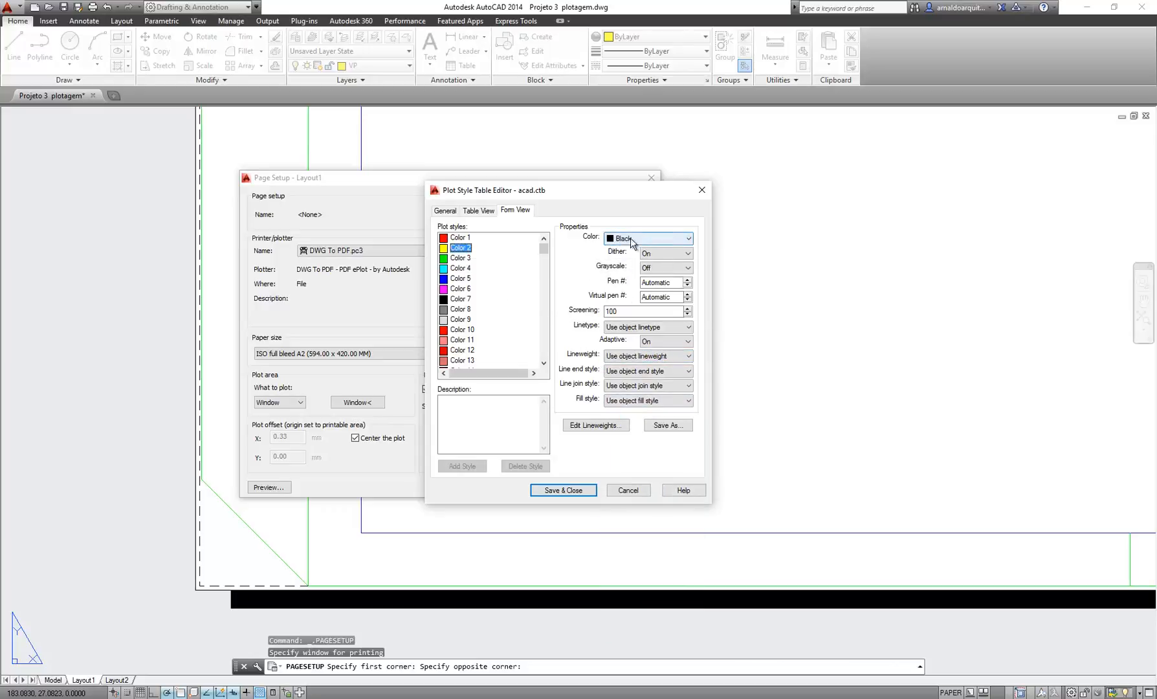
{"action": "left_click", "coordinate": [461, 237]}
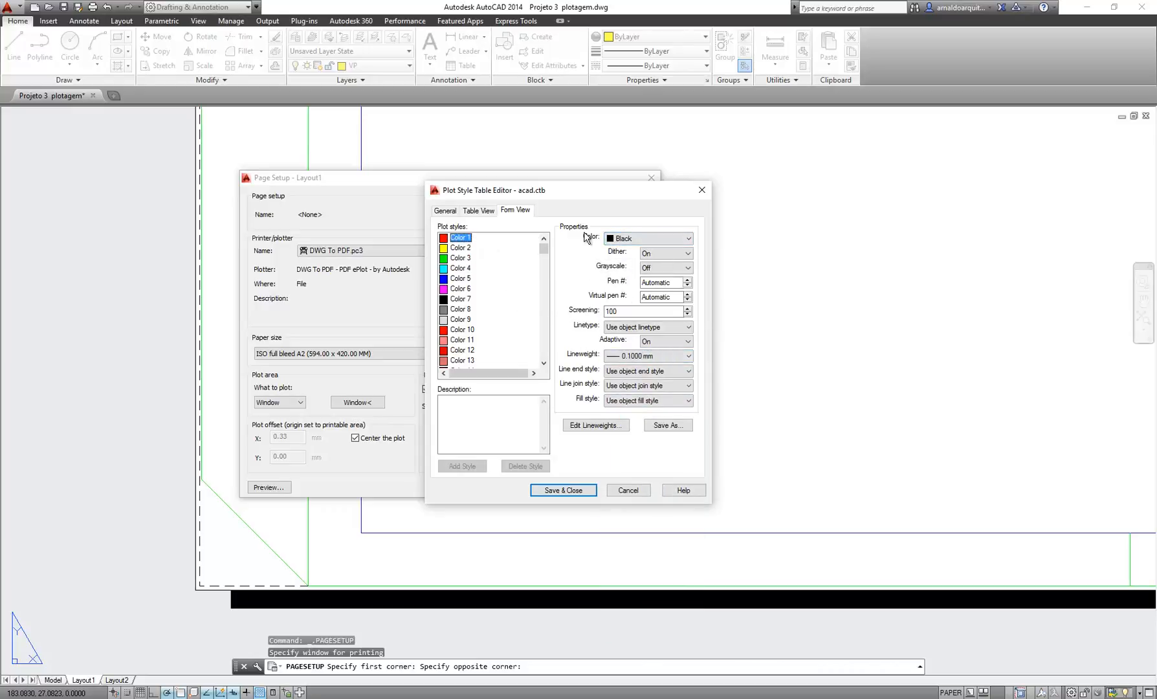
Set the lineweights of plot styles Color 2 to 0.2000 mm and Color 3 to 0.3000 mm
{"action": "left_click", "coordinate": [459, 248]}
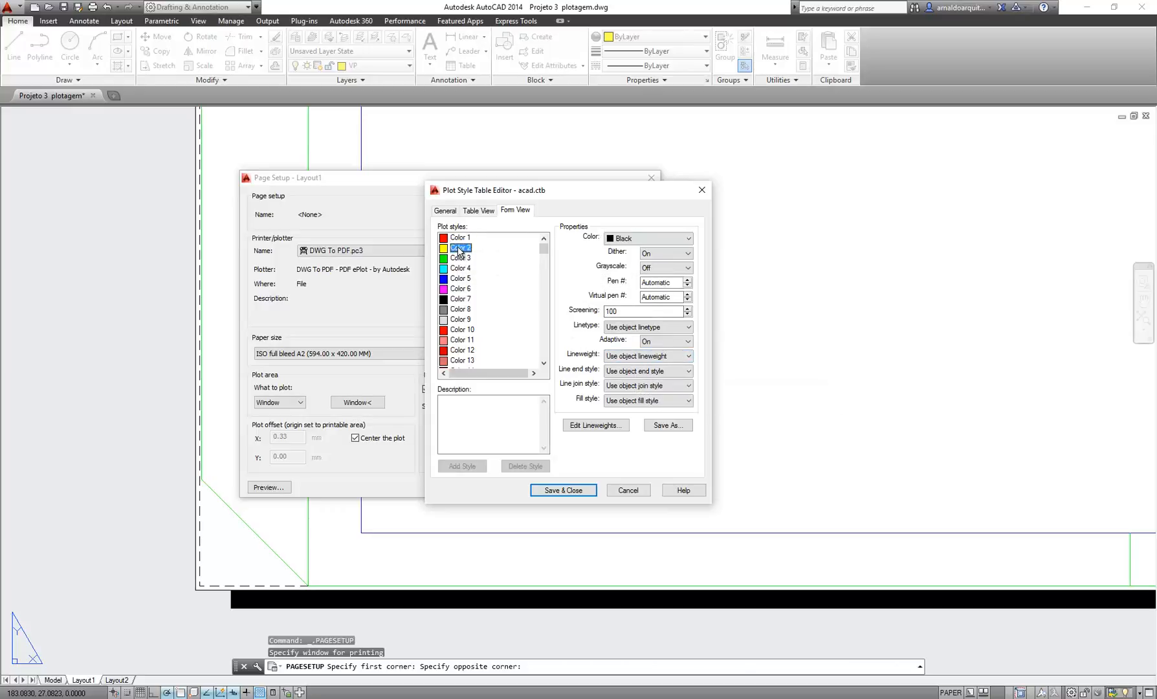
{"action": "left_click", "coordinate": [635, 356]}
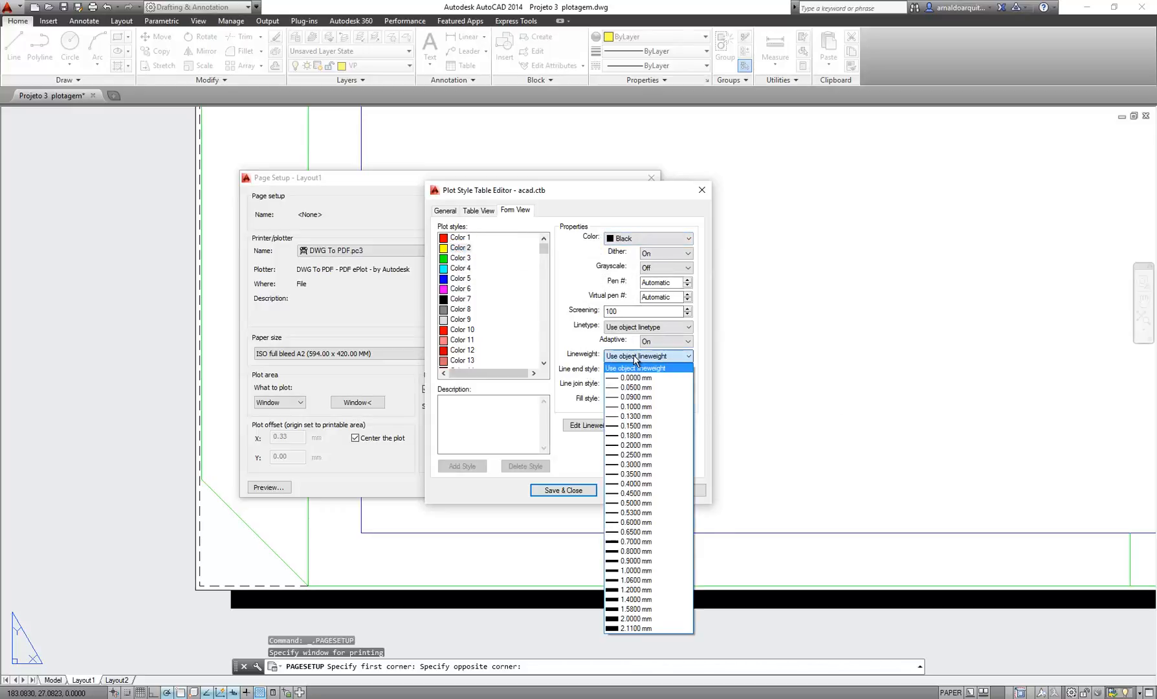
{"action": "left_click", "coordinate": [639, 444]}
{"action": "left_click", "coordinate": [460, 258]}
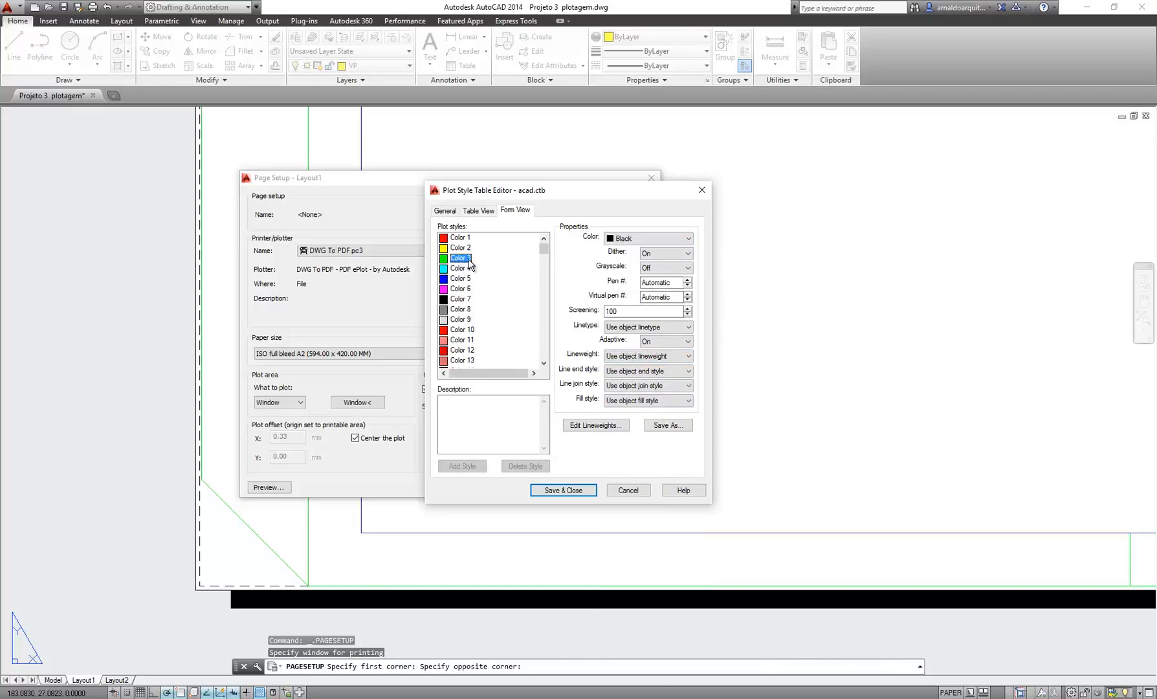
{"action": "left_click", "coordinate": [648, 356]}
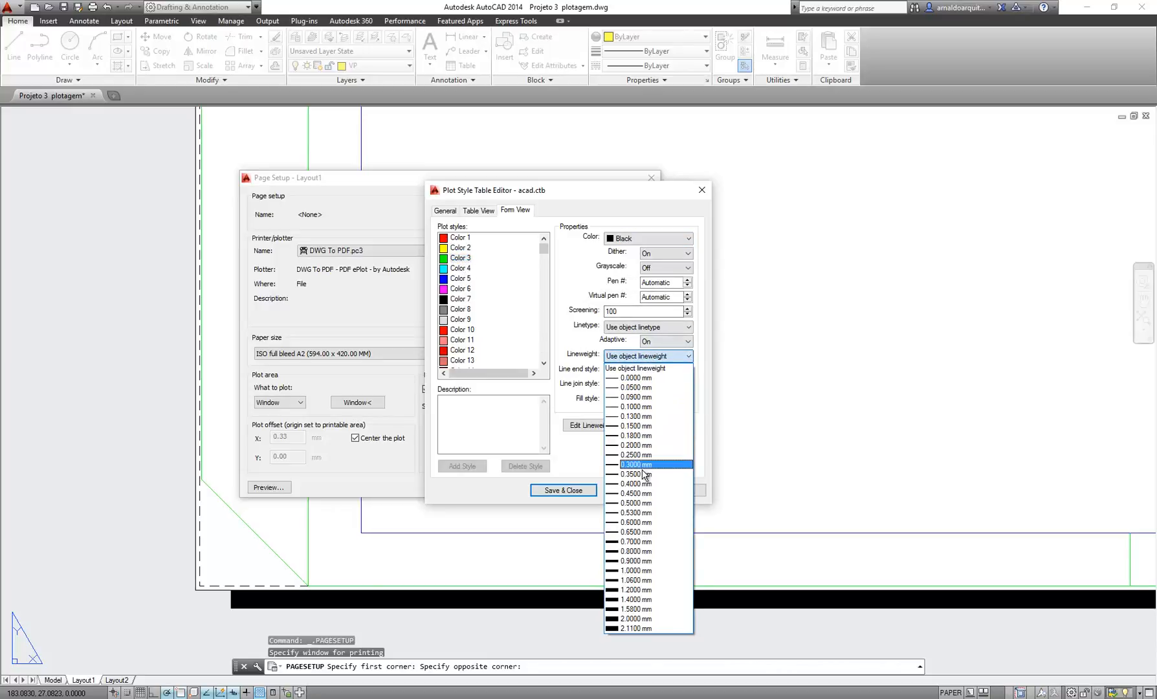
{"action": "left_click", "coordinate": [642, 465]}
Set the lineweights of plot styles Color 4 to 0.4000 mm and Color 5 to 0.5000 mm
{"action": "left_click", "coordinate": [459, 269]}
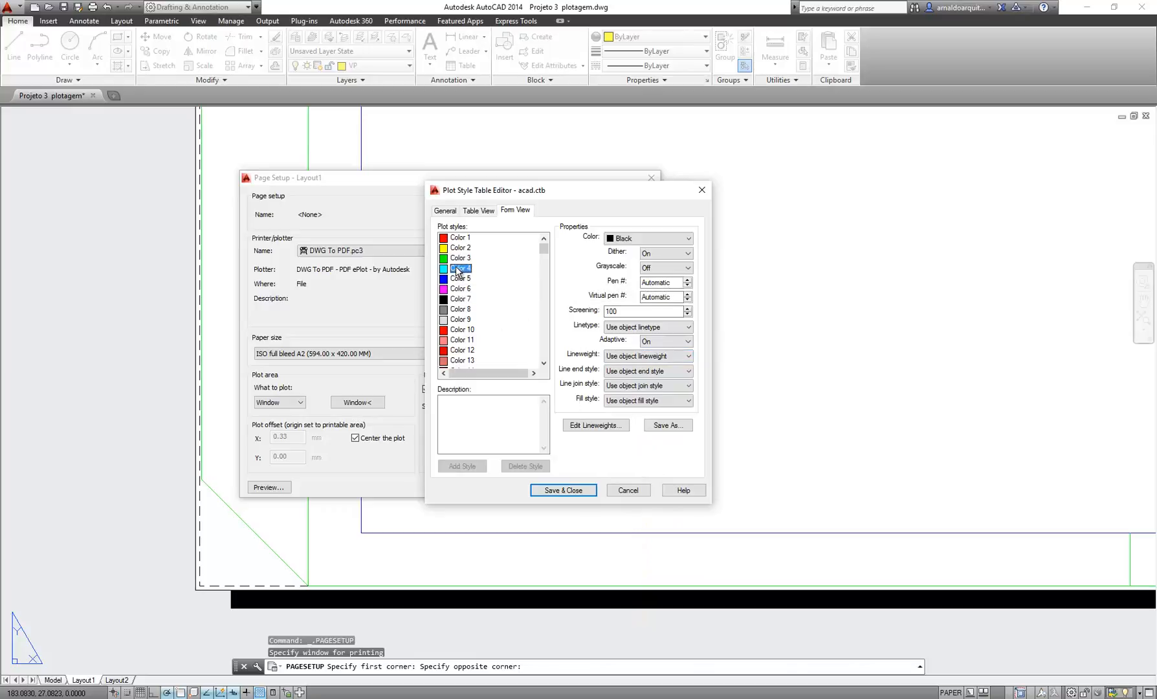
{"action": "left_click", "coordinate": [642, 357]}
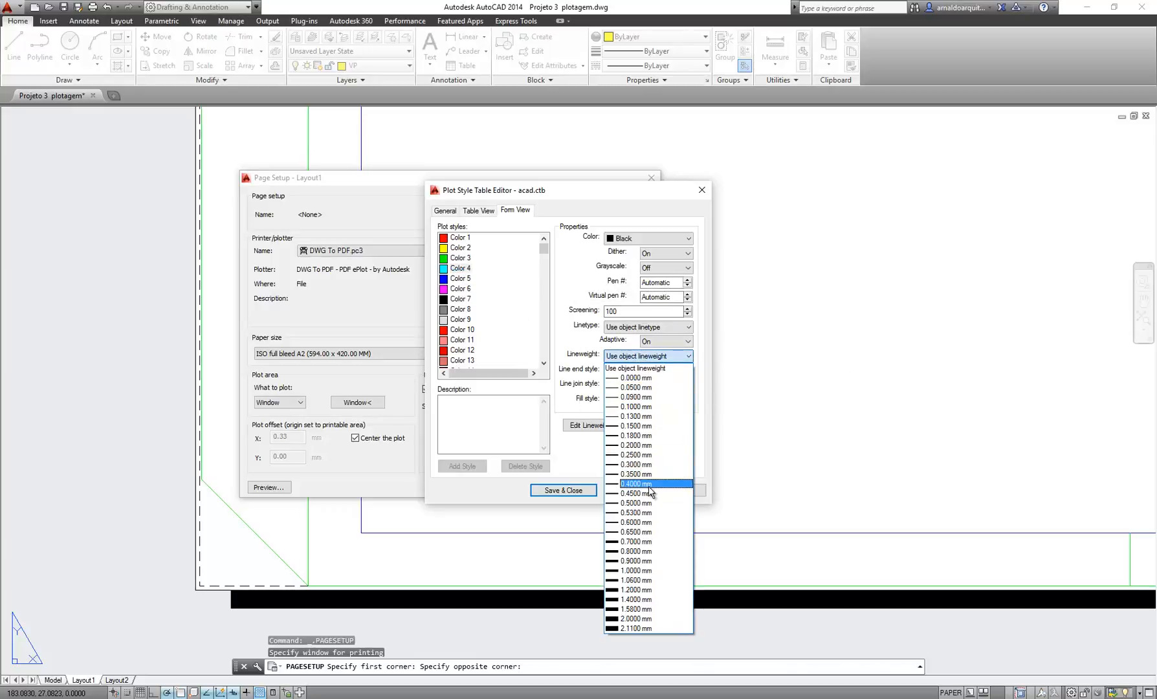
{"action": "left_click", "coordinate": [648, 485]}
{"action": "left_click", "coordinate": [467, 279]}
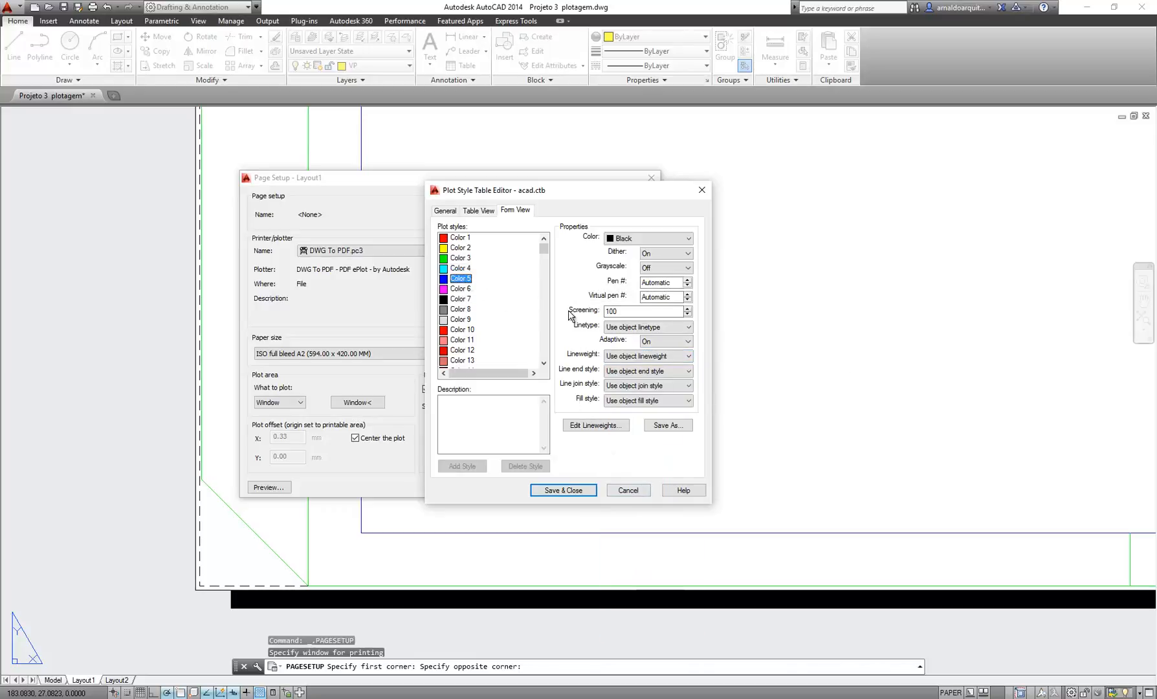
{"action": "left_click", "coordinate": [633, 356]}
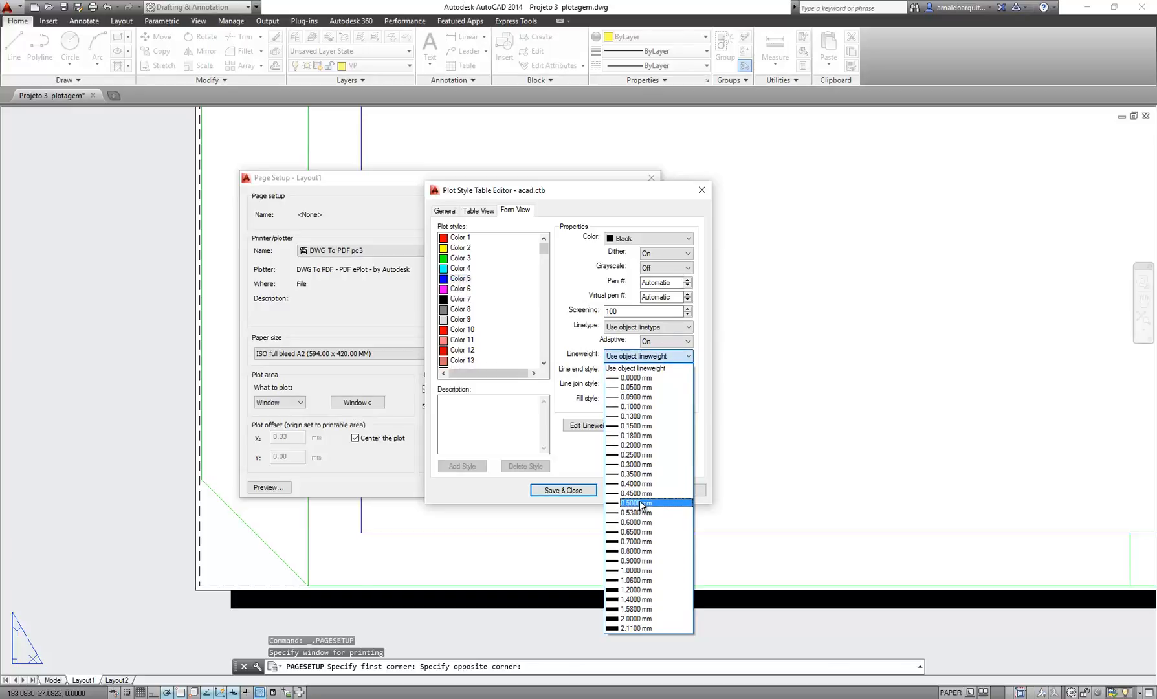
{"action": "left_click", "coordinate": [642, 503]}
Pick a lineweight for plot style Color 6 and set the lineweight of Color 7 to 0.7000 mm
{"action": "left_click", "coordinate": [461, 289]}
{"action": "left_click", "coordinate": [642, 357]}
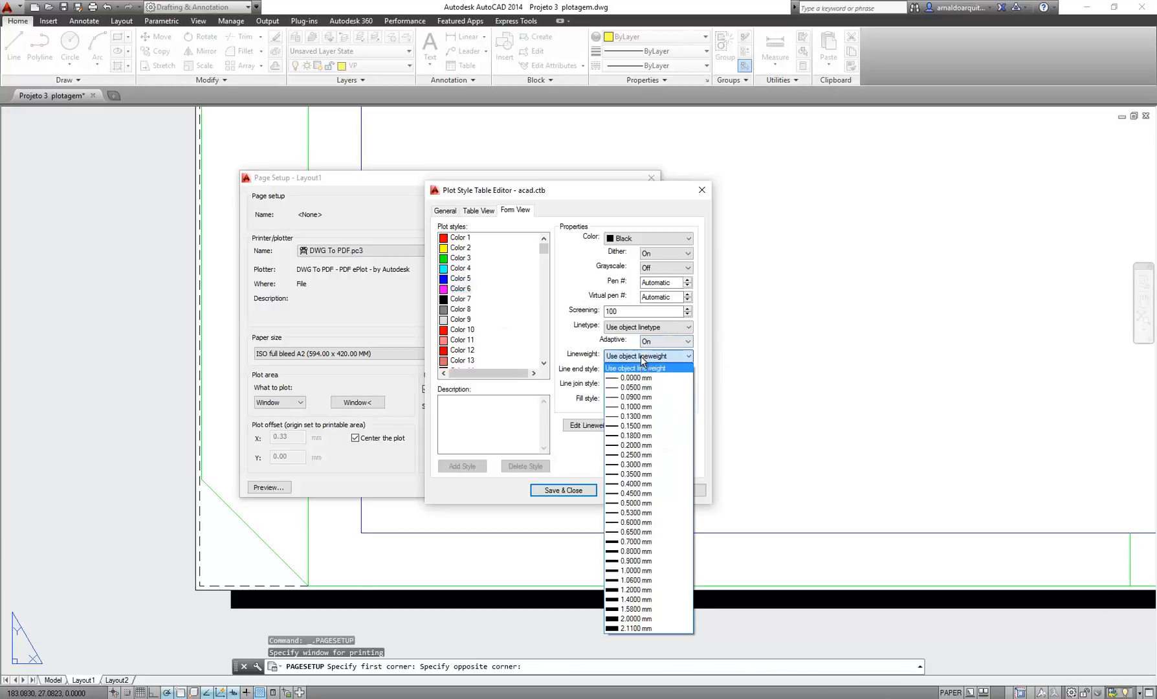
{"action": "left_click", "coordinate": [628, 511]}
{"action": "left_click", "coordinate": [459, 298]}
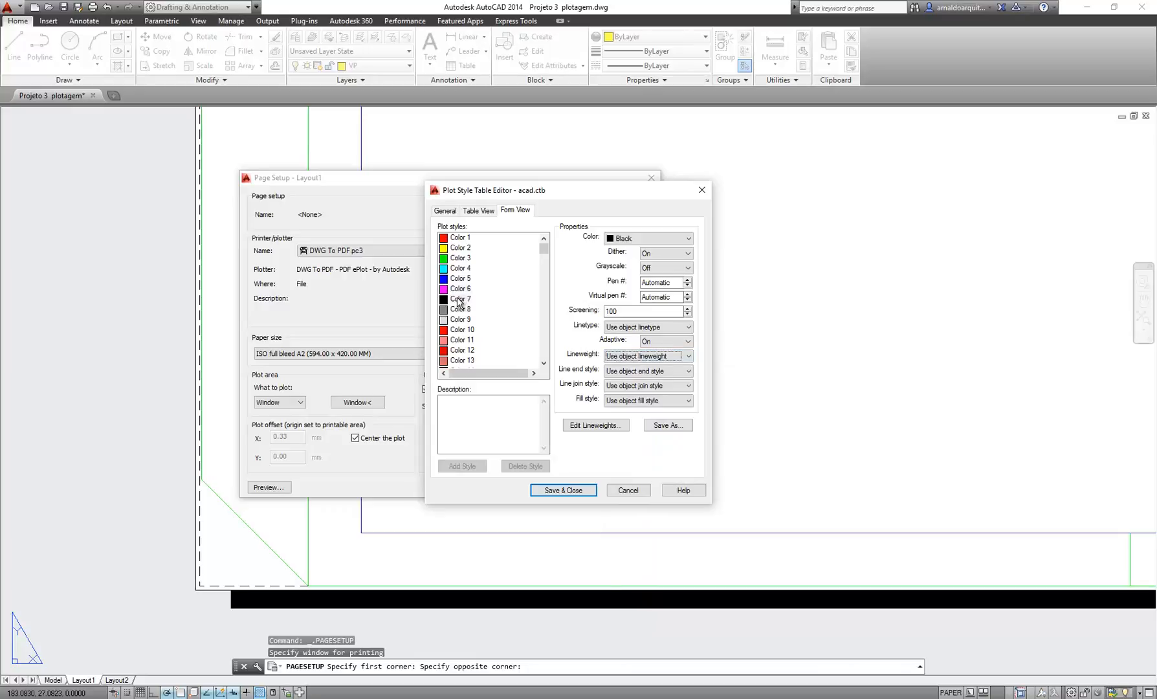
{"action": "left_click", "coordinate": [459, 300]}
{"action": "left_click", "coordinate": [621, 357]}
{"action": "left_click", "coordinate": [644, 533]}
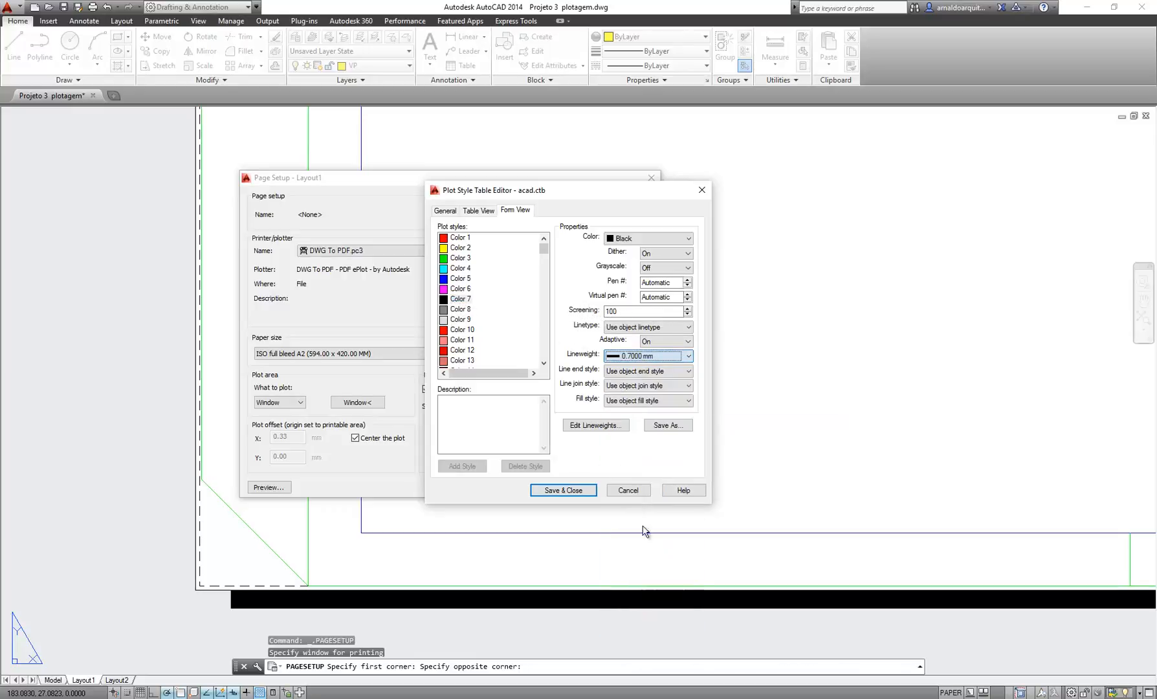
Set the lineweights of plot styles Color 8 to 0.8000 mm and Color 9 to 0.9000 mm
{"action": "left_click", "coordinate": [460, 309]}
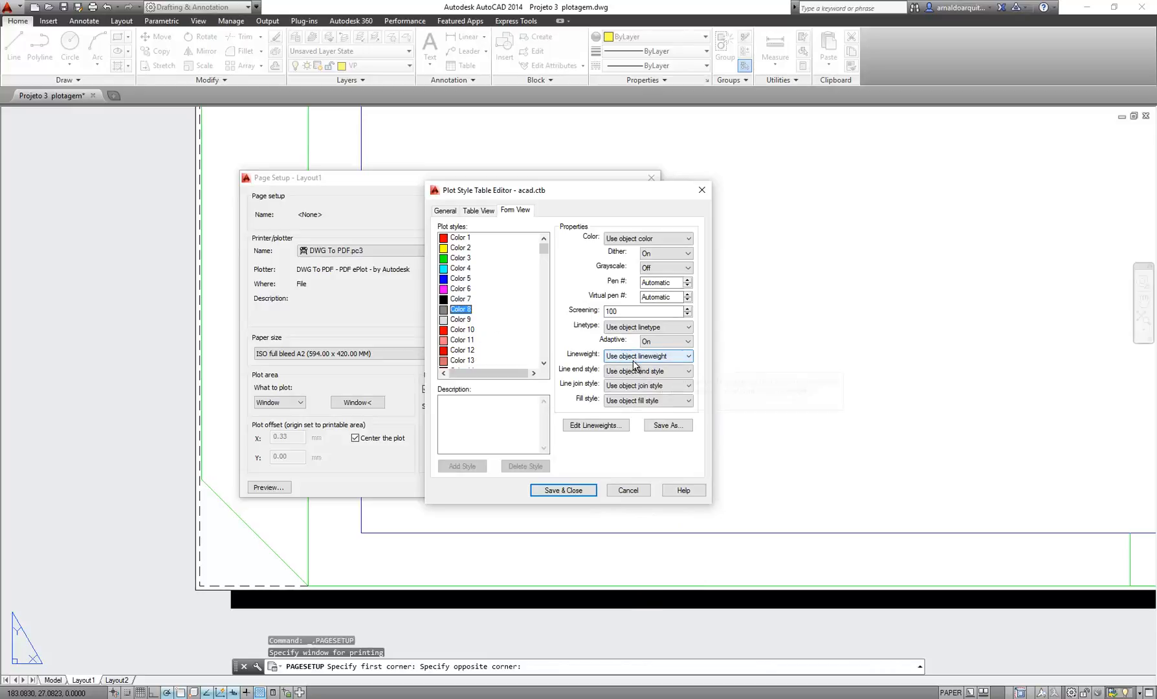
{"action": "left_click", "coordinate": [633, 364]}
{"action": "left_click", "coordinate": [643, 548]}
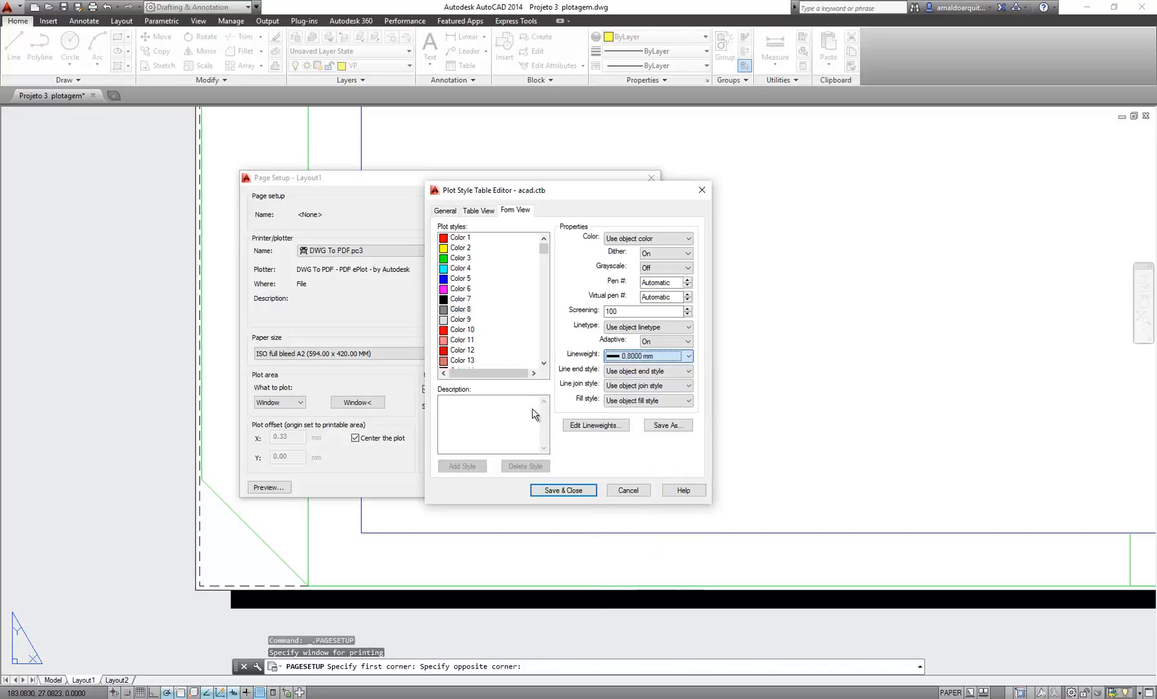
{"action": "left_click", "coordinate": [460, 309]}
{"action": "left_click", "coordinate": [460, 319]}
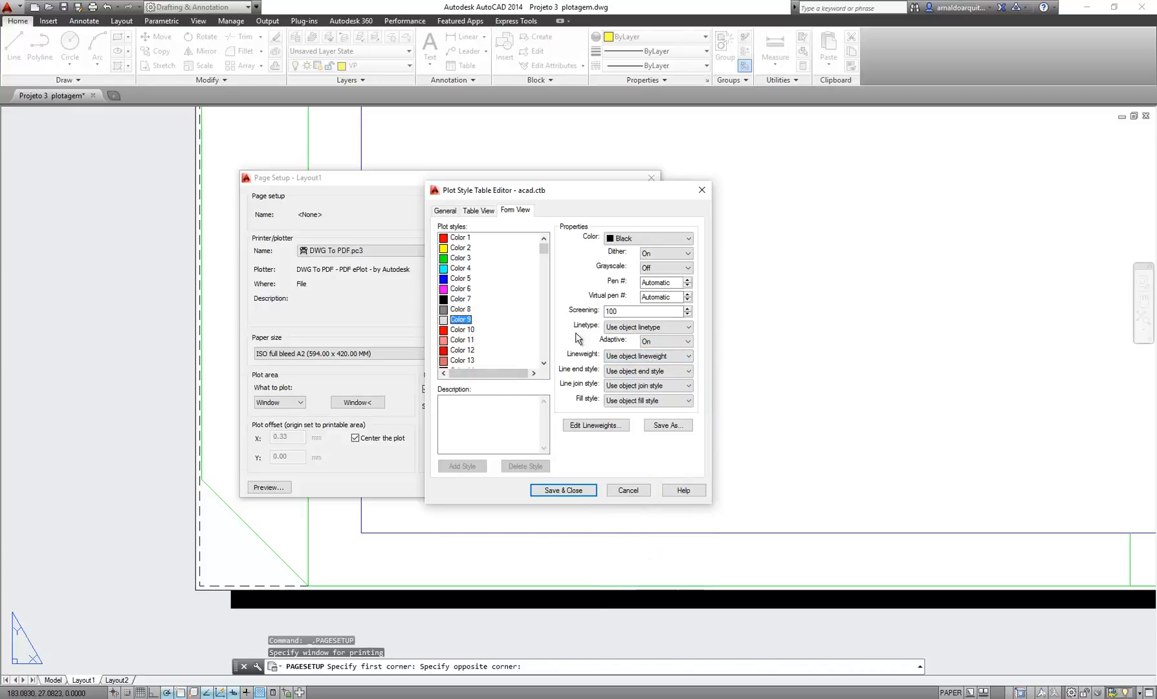
{"action": "left_click", "coordinate": [644, 356]}
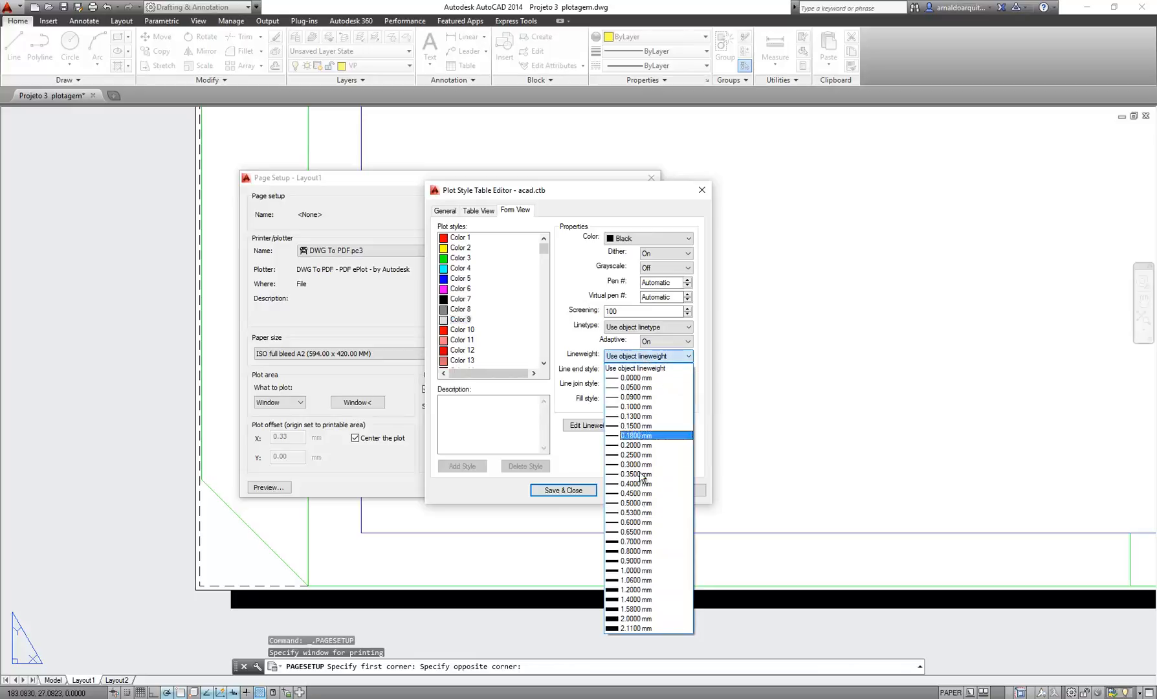
{"action": "left_click", "coordinate": [644, 560]}
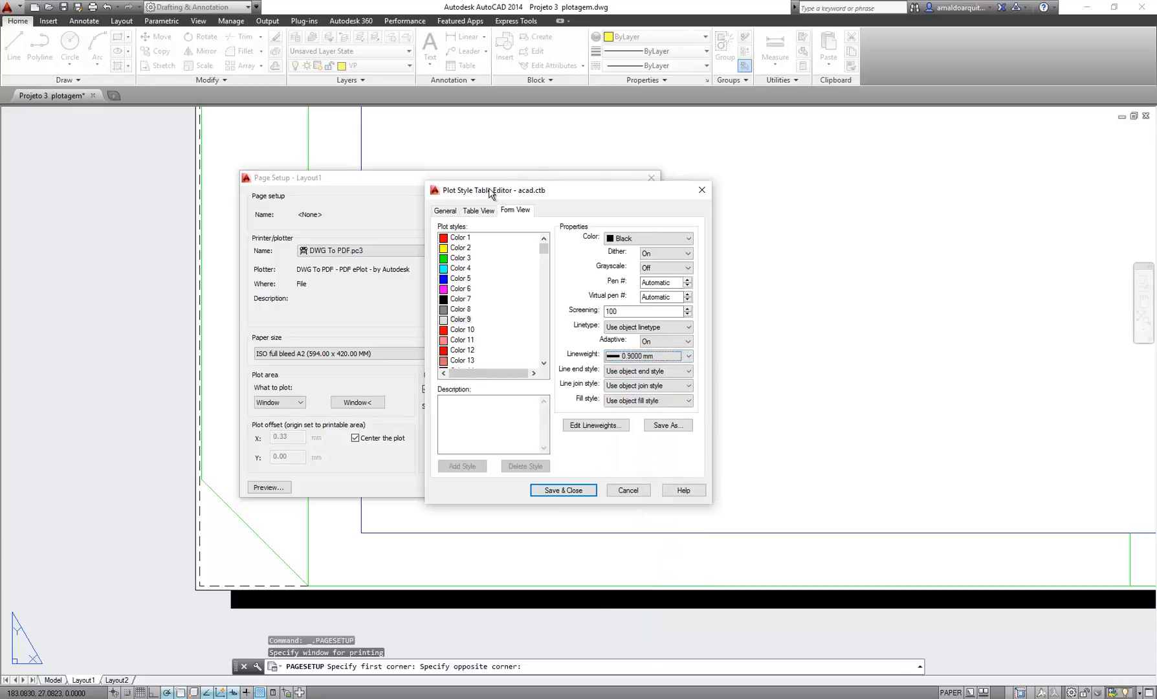
Save the edited plot style table as a new file named "meu estilo" and close the Plot Style Table Editor
{"action": "left_click_drag", "start_coordinate": [489, 190], "coordinate": [521, 186]}
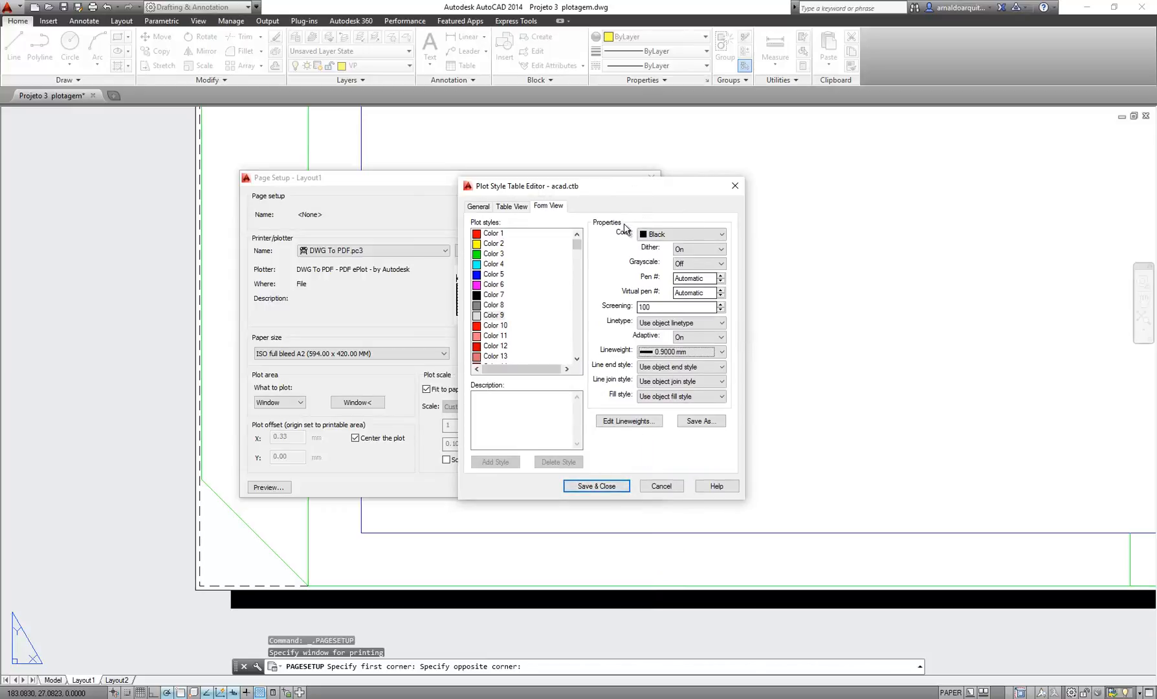
{"action": "left_click_drag", "start_coordinate": [588, 194], "coordinate": [818, 178]}
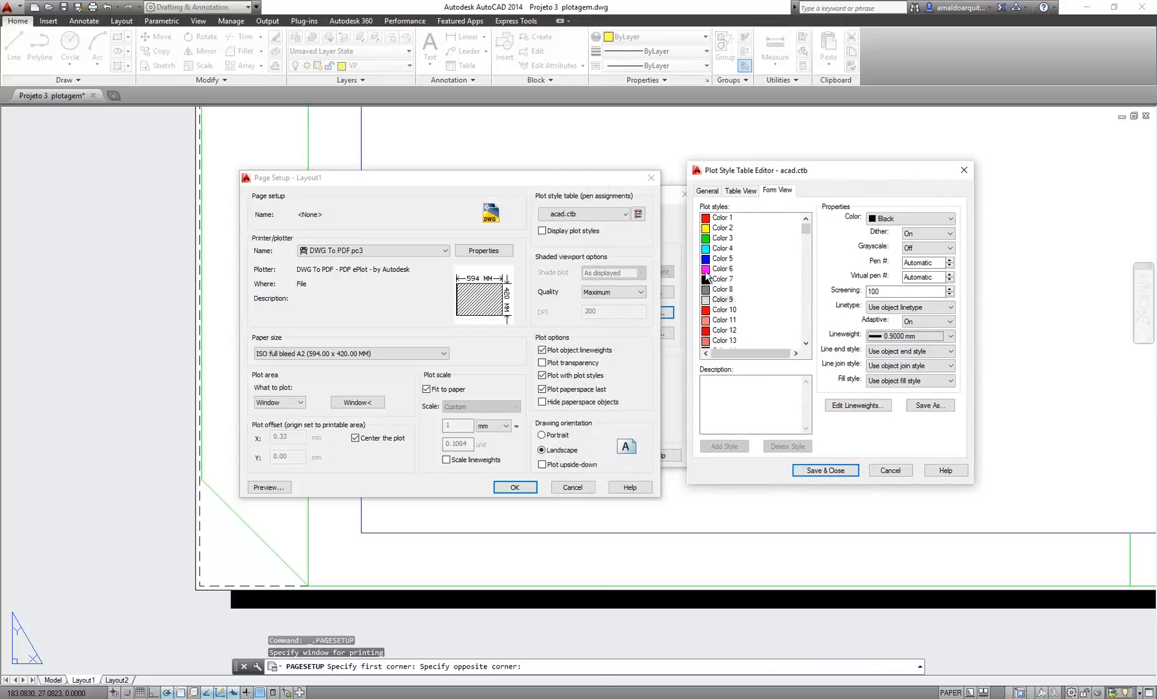
{"action": "left_click", "coordinate": [927, 405]}
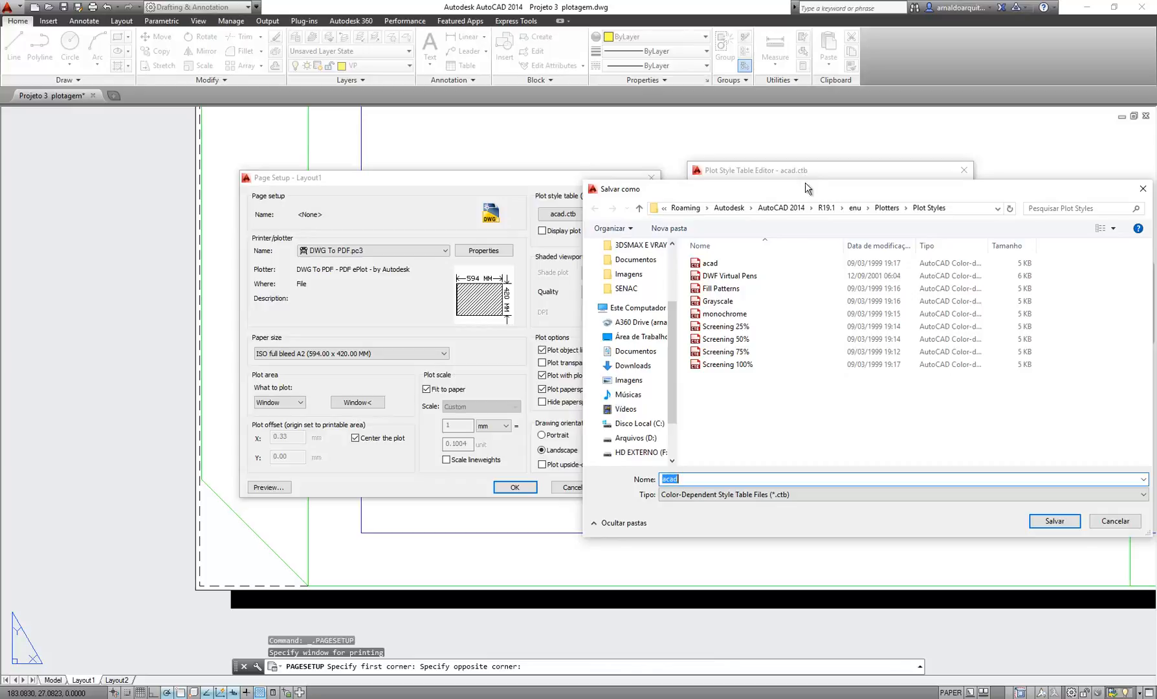
{"action": "left_click_drag", "start_coordinate": [679, 479], "coordinate": [607, 481]}
{"action": "type", "text": "meu estilo"}
{"action": "left_click_drag", "start_coordinate": [723, 194], "coordinate": [708, 162]}
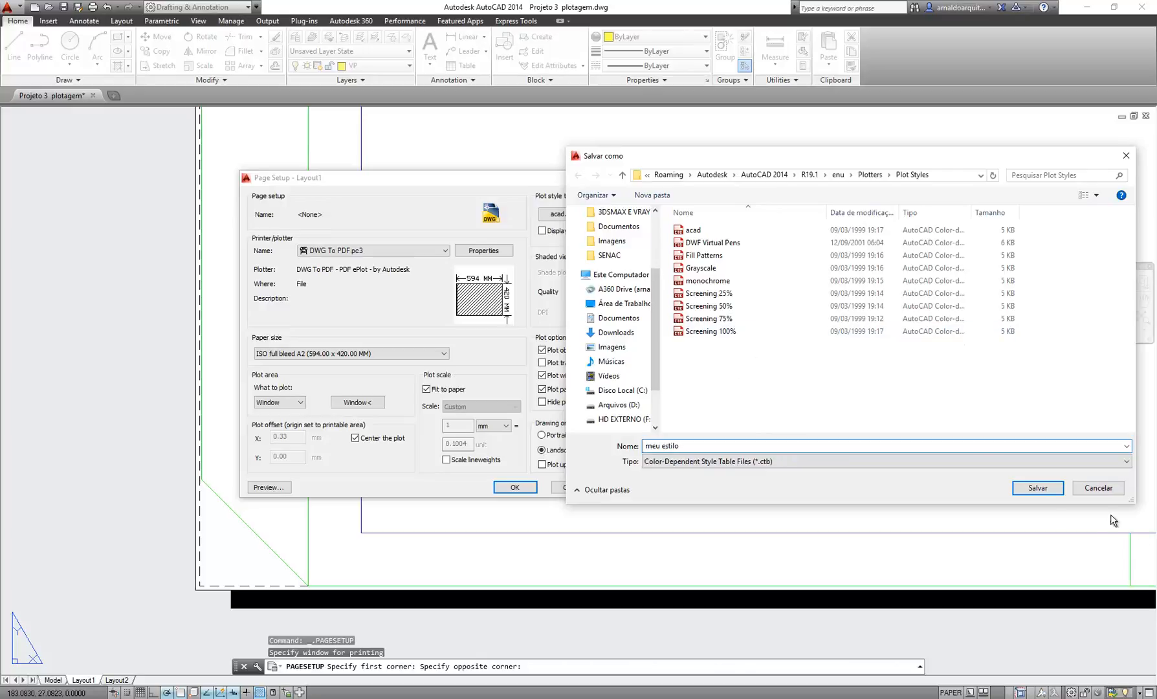
{"action": "left_click", "coordinate": [1046, 490]}
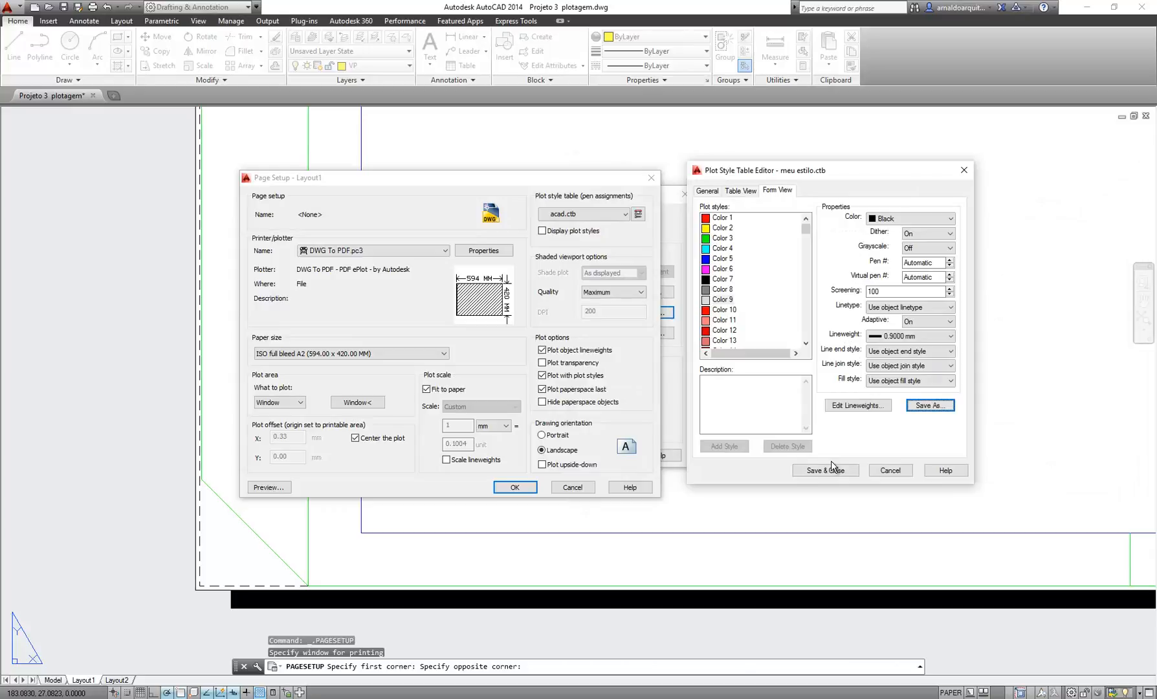
{"action": "left_click", "coordinate": [891, 471]}
Assign meu estilo.ctb as the plot style table in Layout1's page setup
{"action": "left_click", "coordinate": [594, 216]}
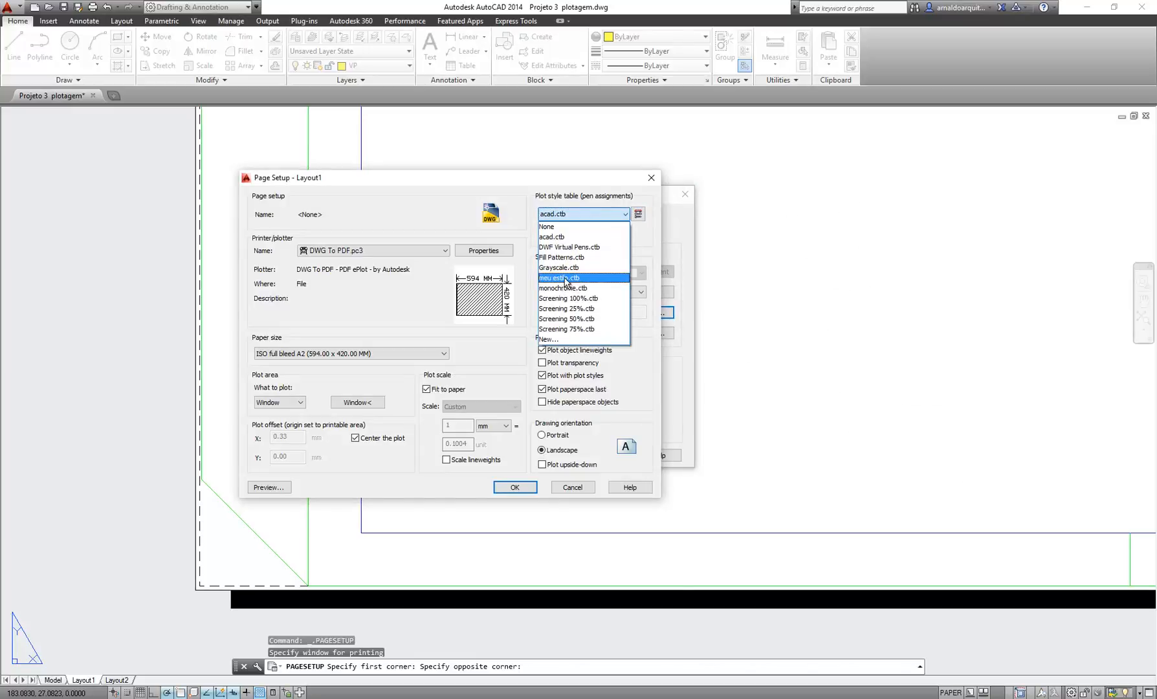
{"action": "left_click", "coordinate": [565, 217]}
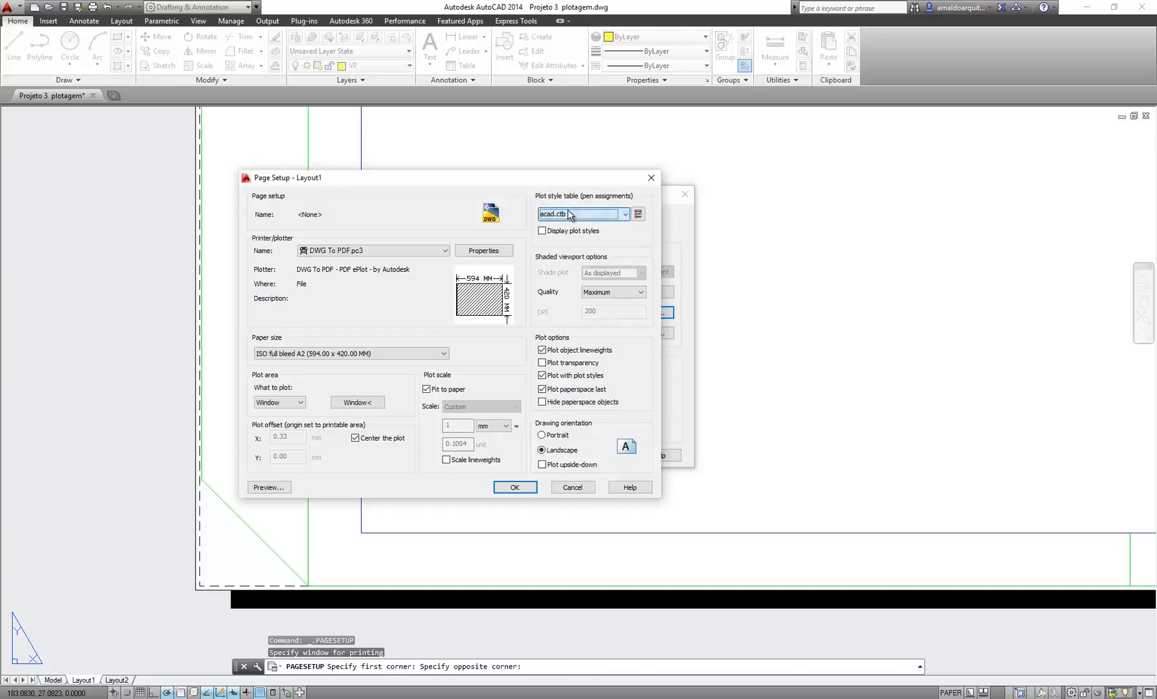
{"action": "left_click", "coordinate": [569, 218]}
{"action": "left_click", "coordinate": [574, 279]}
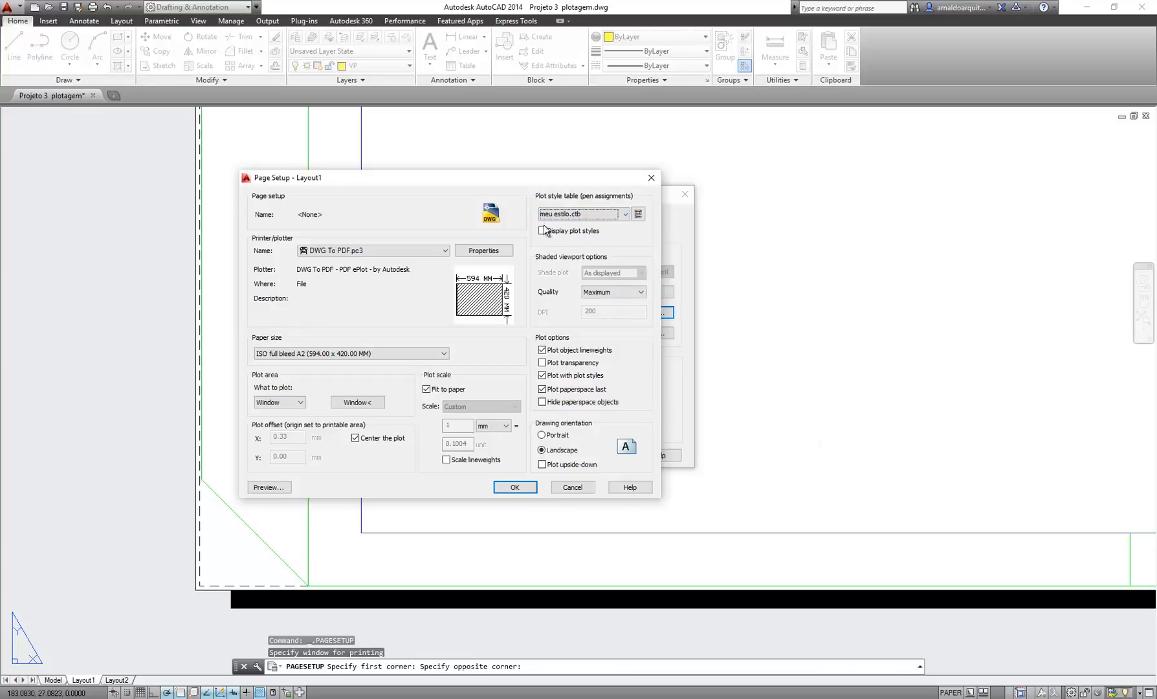
Review meu estilo.ctb in the Plot Style Table Editor, and close the editor and both page setup dialogs without saving
{"action": "left_click", "coordinate": [638, 214]}
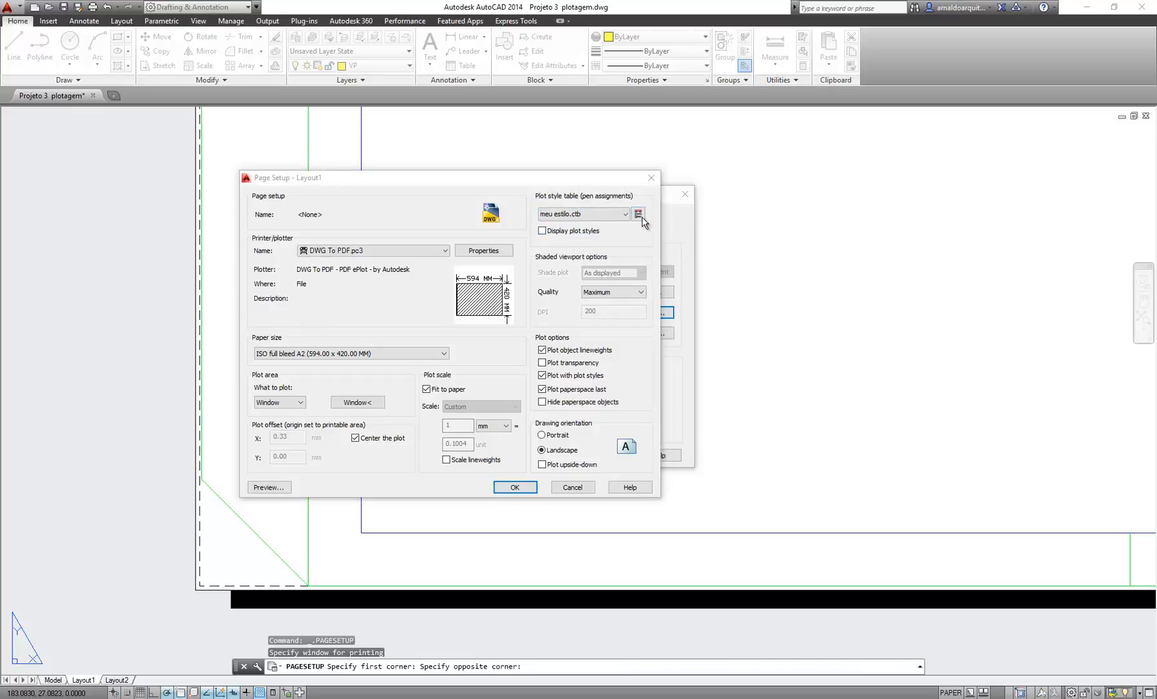
{"action": "left_click_drag", "start_coordinate": [468, 182], "coordinate": [828, 180]}
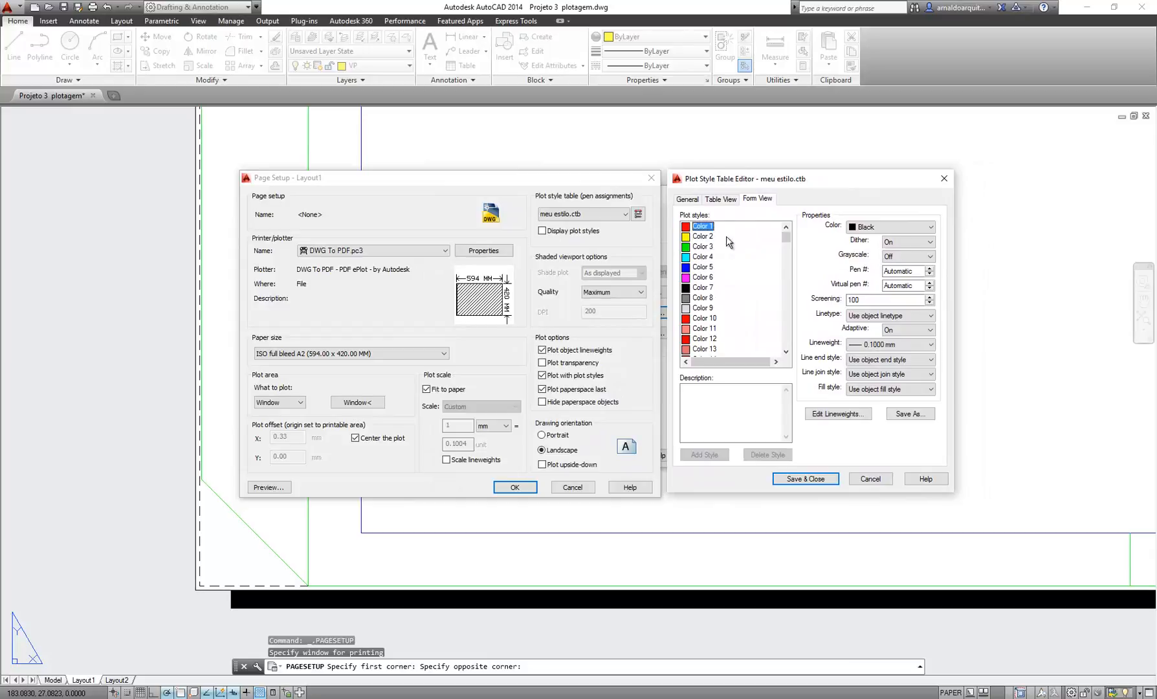
{"action": "left_click", "coordinate": [944, 180]}
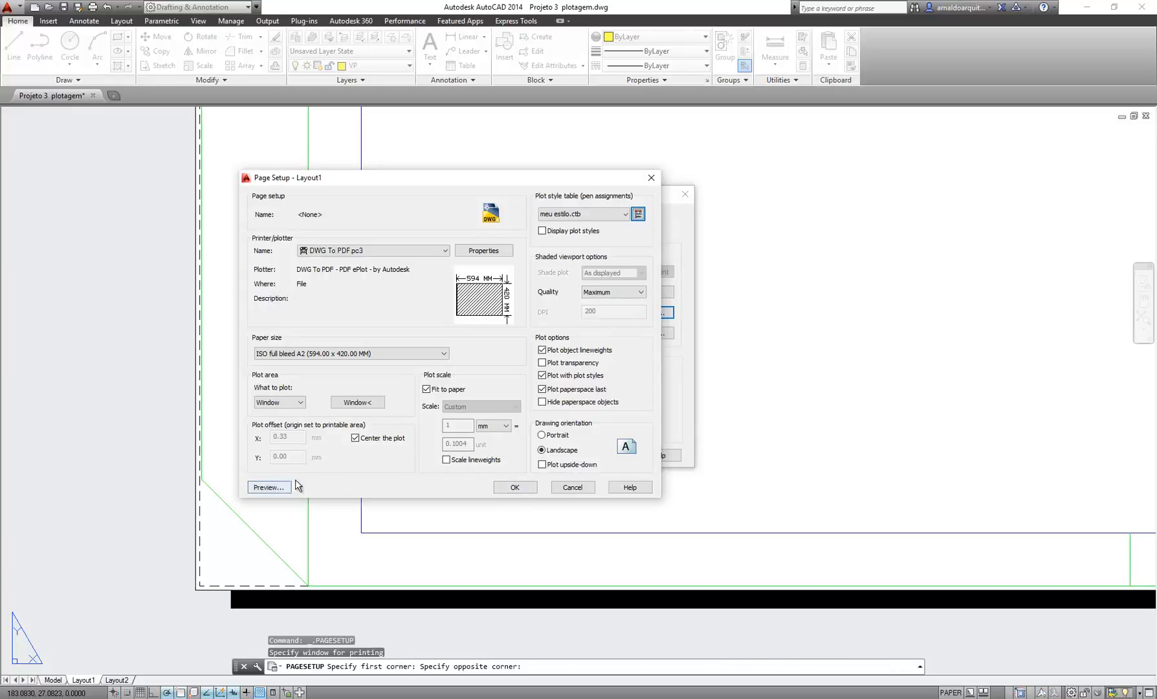
{"action": "mouse_move", "coordinate": [594, 184]}
{"action": "left_mouse_down"}
{"action": "mouse_move", "coordinate": [608, 191]}
{"action": "mouse_move", "coordinate": [605, 203]}
{"action": "left_mouse_up"}
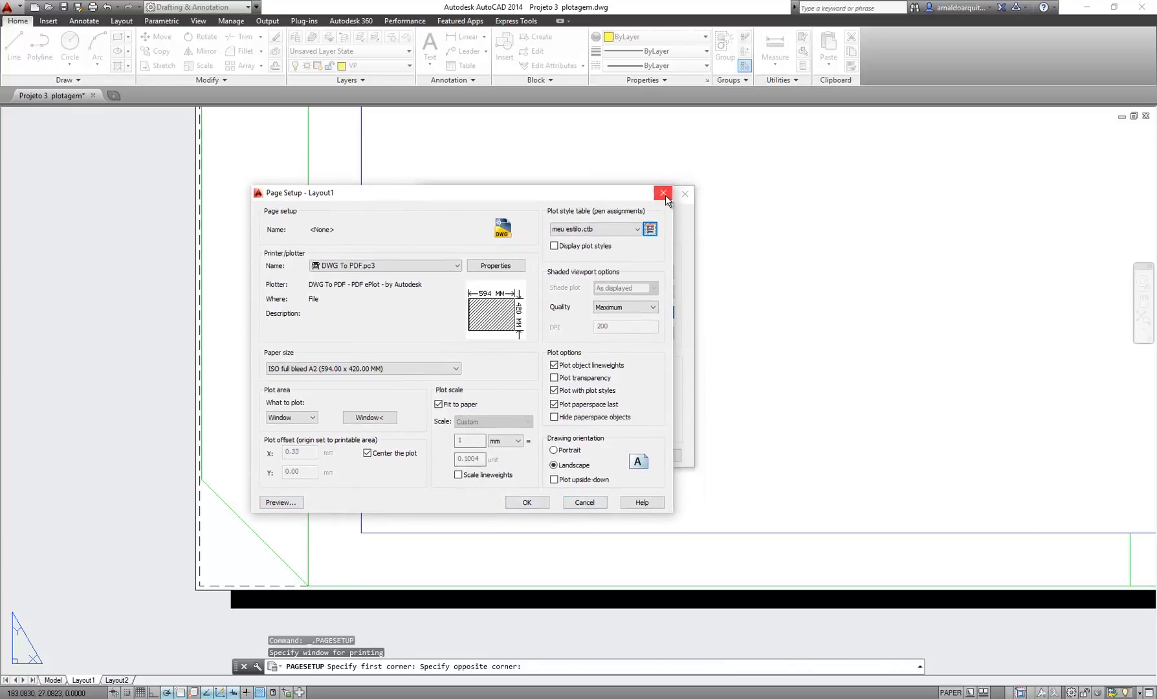
{"action": "left_click", "coordinate": [664, 194]}
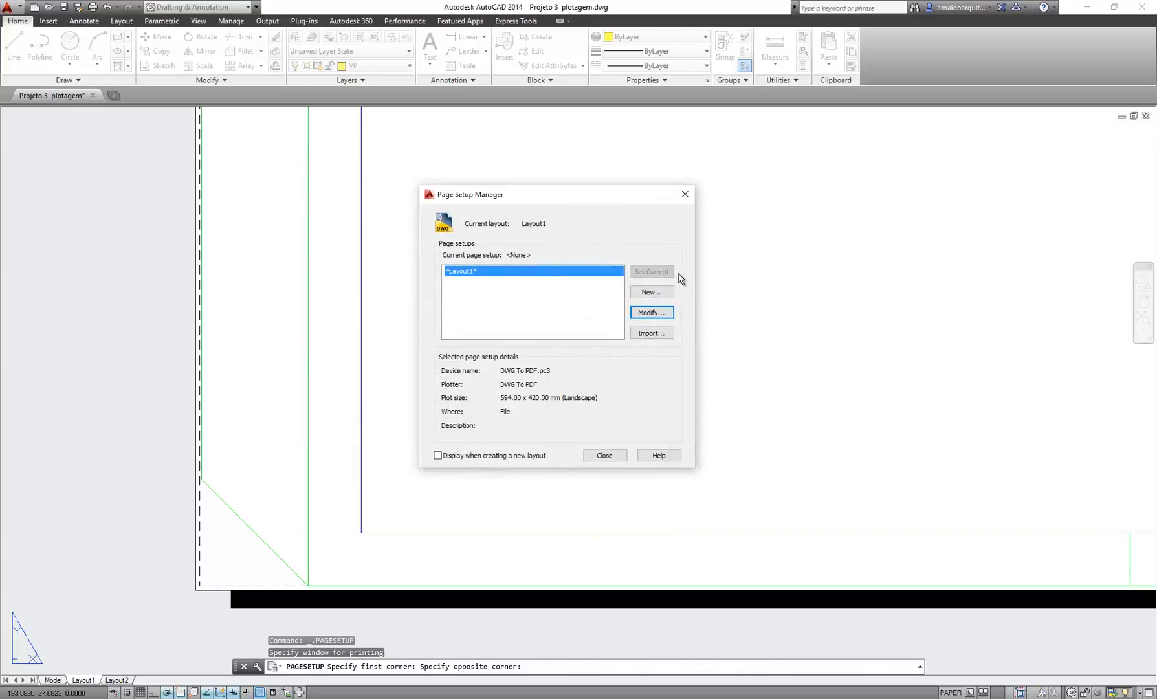
{"action": "left_click", "coordinate": [674, 194]}
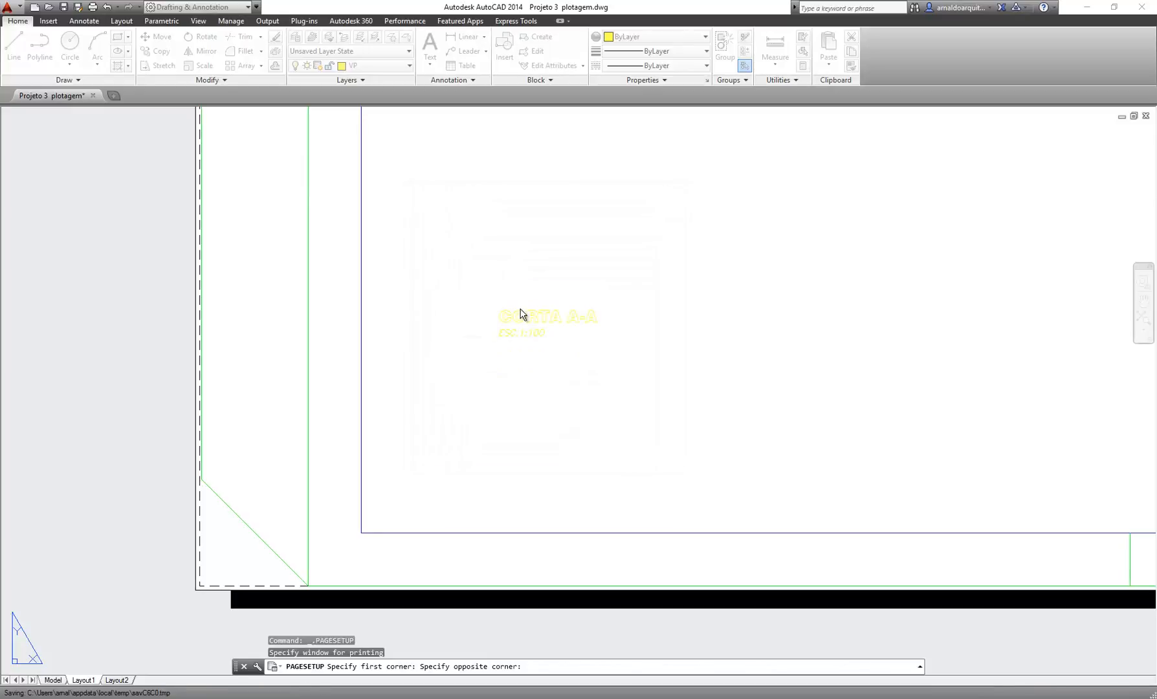
Examine the index color palette for layer 0, trying red, and close it and the Layer Properties Manager without applying a color
{"action": "type", "text": "la"}
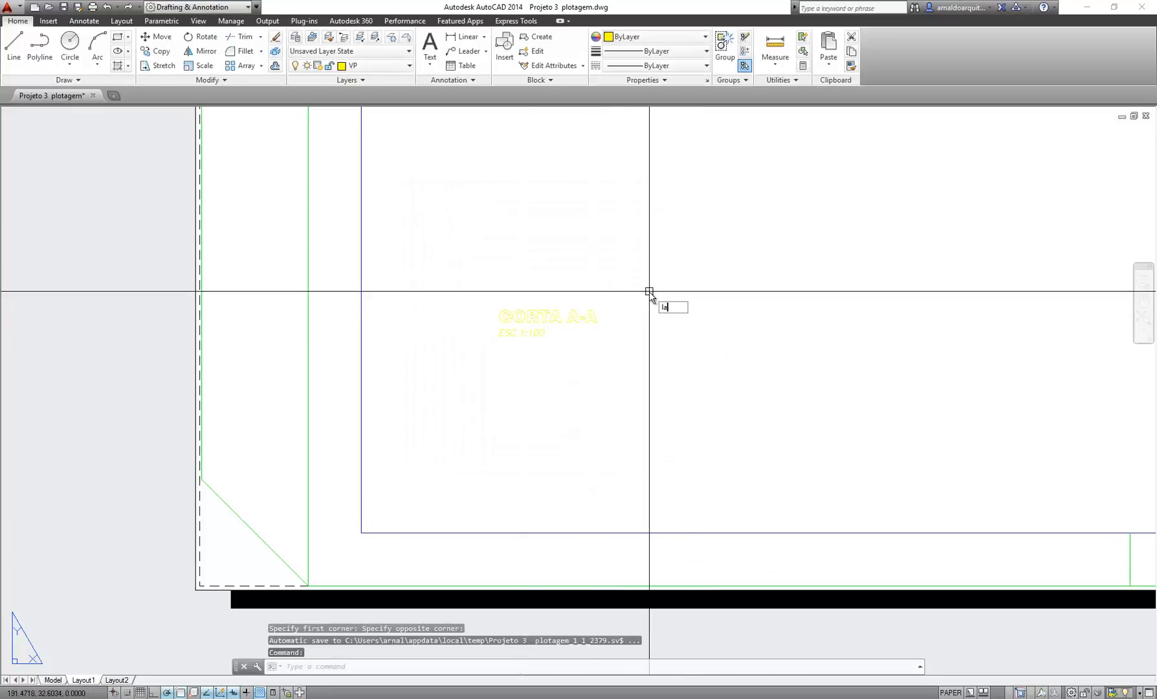
{"action": "key", "text": "Return"}
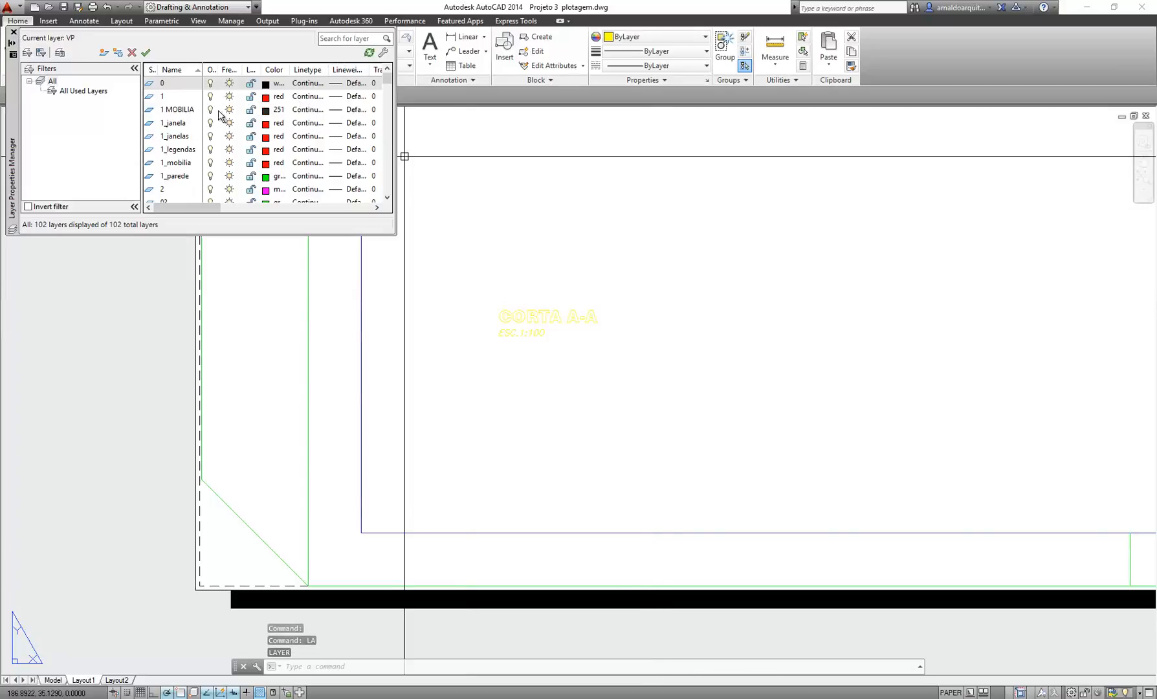
{"action": "left_click", "coordinate": [266, 89]}
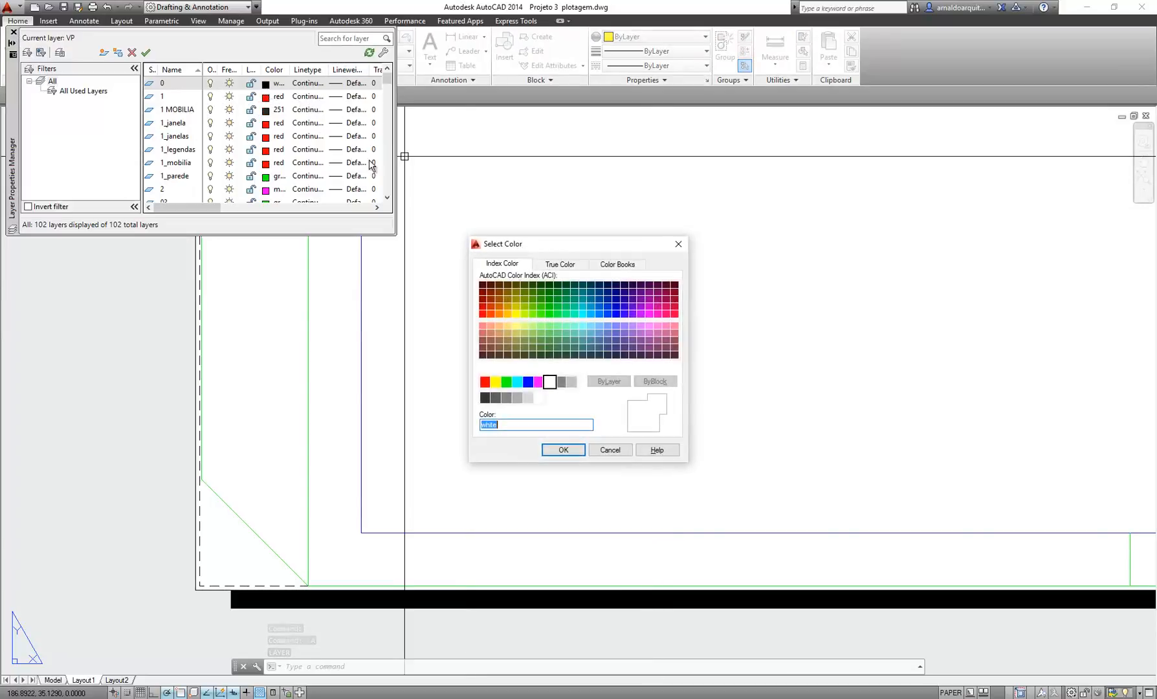
{"action": "left_click_drag", "start_coordinate": [565, 241], "coordinate": [581, 238]}
{"action": "left_click", "coordinate": [504, 377]}
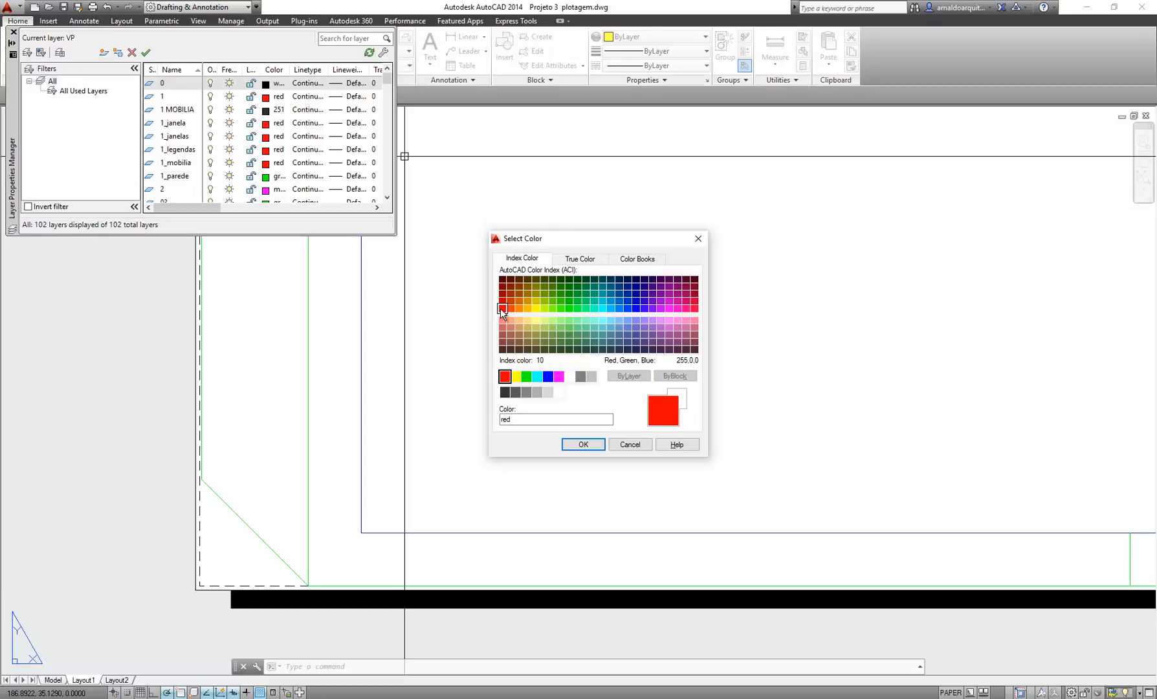
{"action": "left_click", "coordinate": [698, 238]}
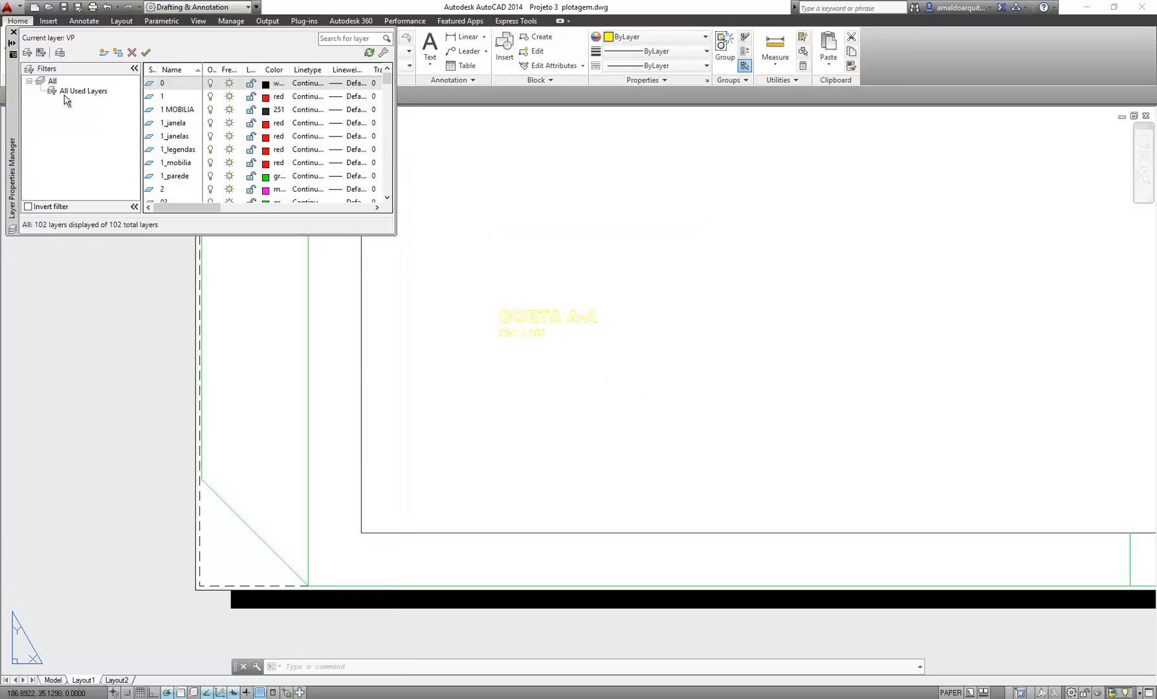
{"action": "left_click", "coordinate": [13, 32]}
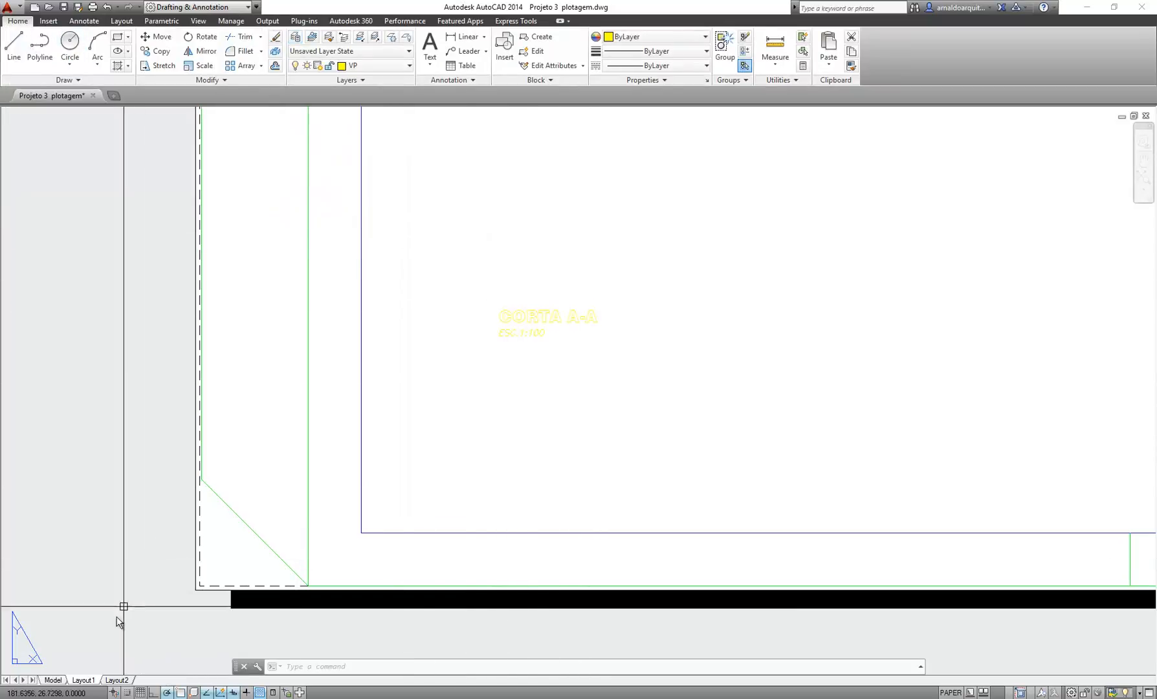
Reopen Layout1's page setup and choose meu estilo.ctb as its plot style table
{"action": "right_click", "coordinate": [92, 679]}
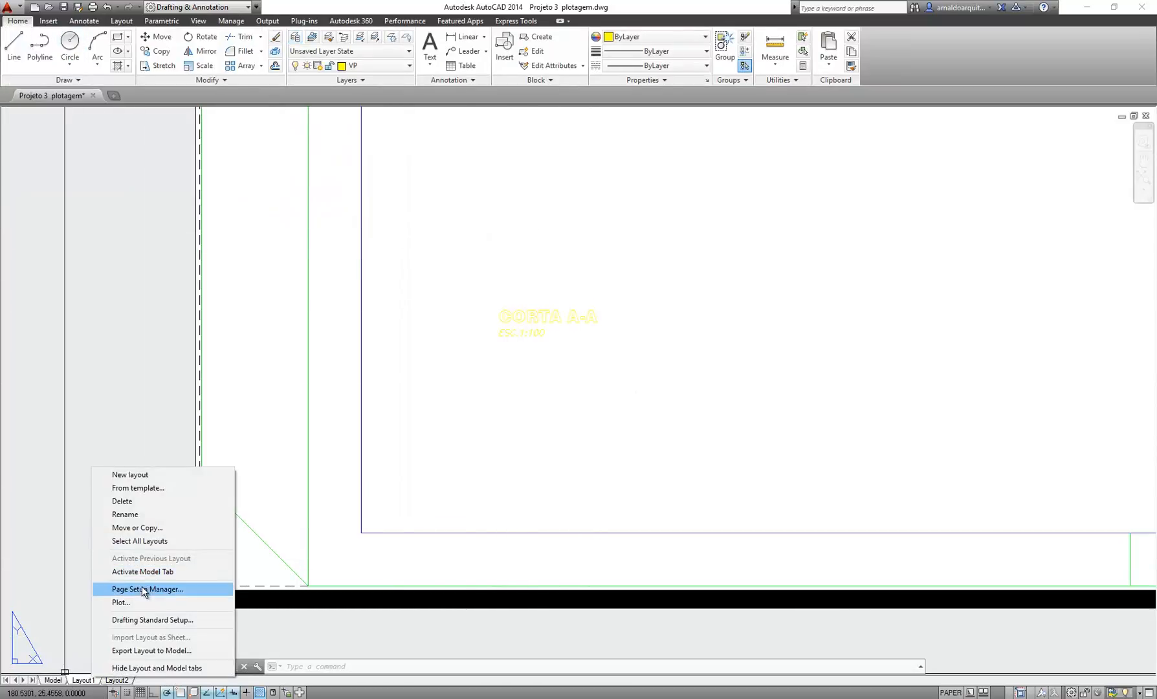
{"action": "left_click", "coordinate": [141, 589]}
{"action": "left_click", "coordinate": [673, 334]}
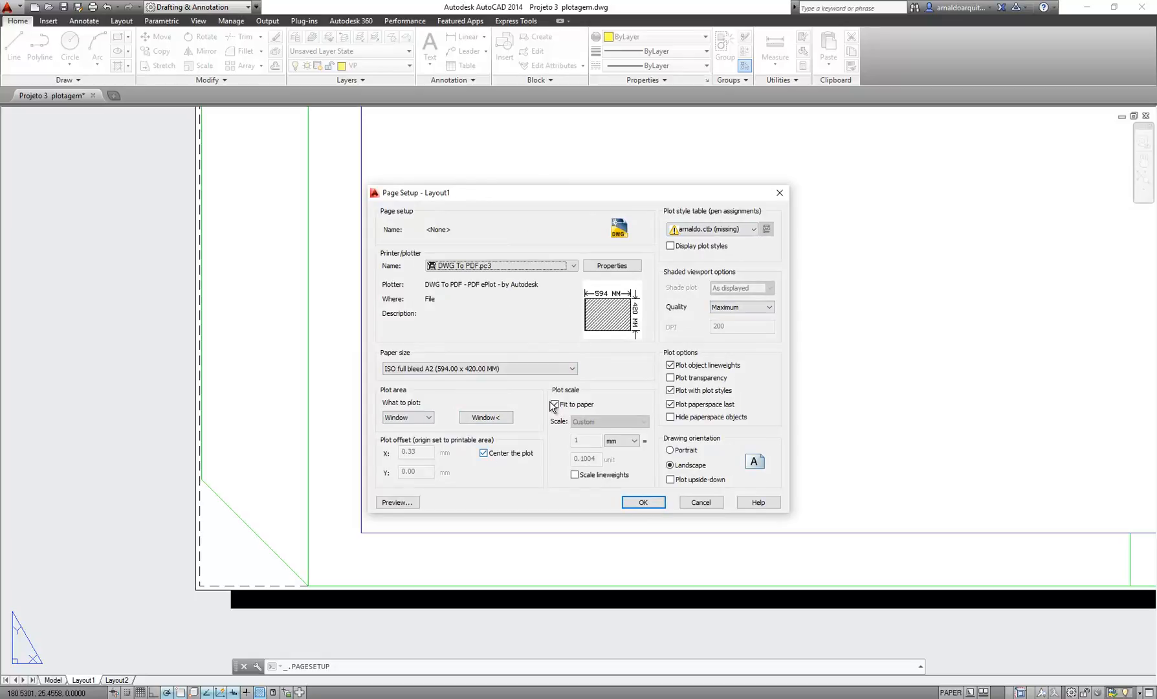
{"action": "left_click", "coordinate": [753, 229]}
{"action": "left_click", "coordinate": [711, 302]}
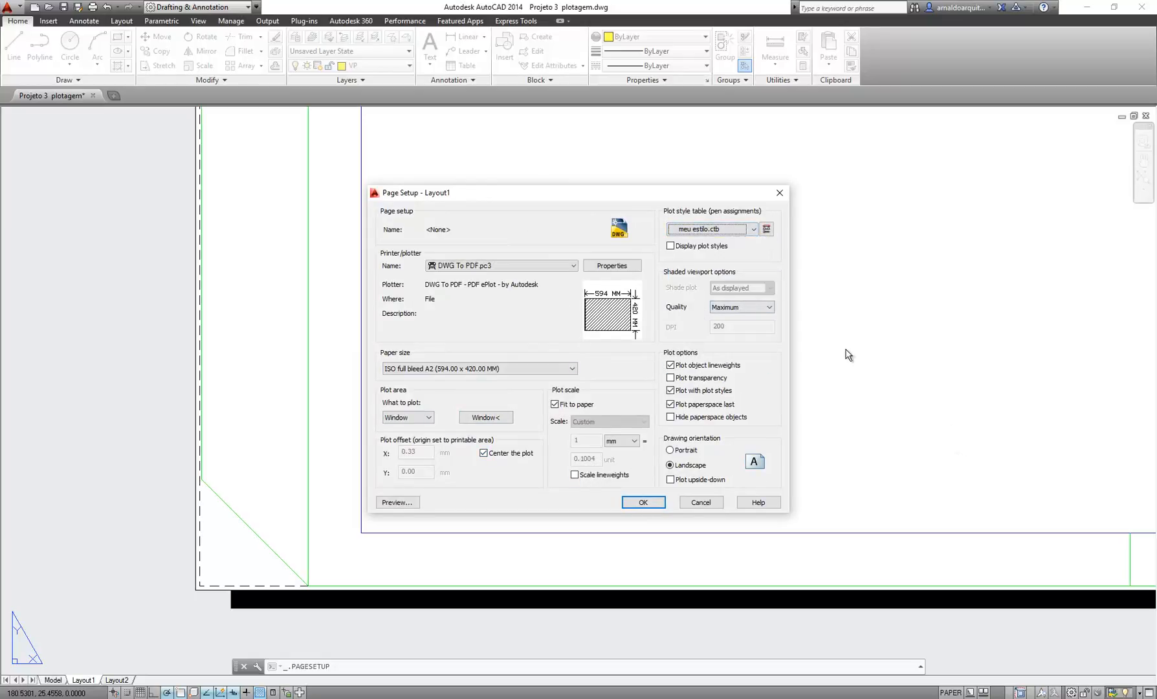
Open meu estilo.ctb for editing and view the properties of plot styles Color 9 and Color 10
{"action": "left_click", "coordinate": [767, 230]}
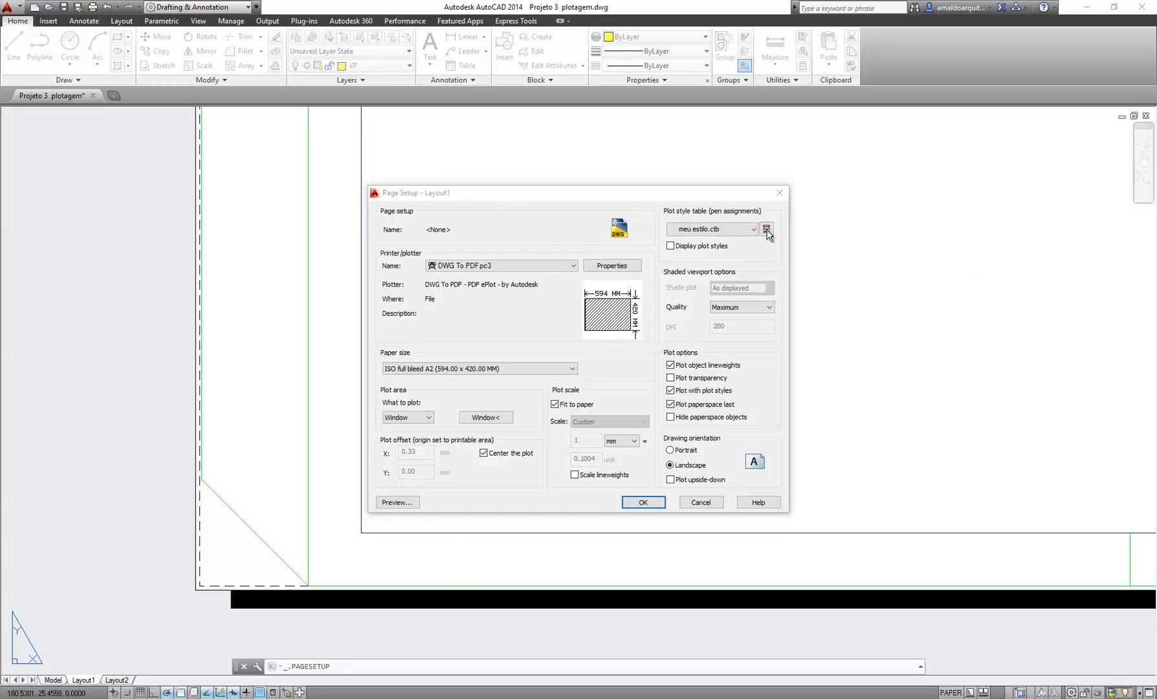
{"action": "left_click", "coordinate": [467, 325]}
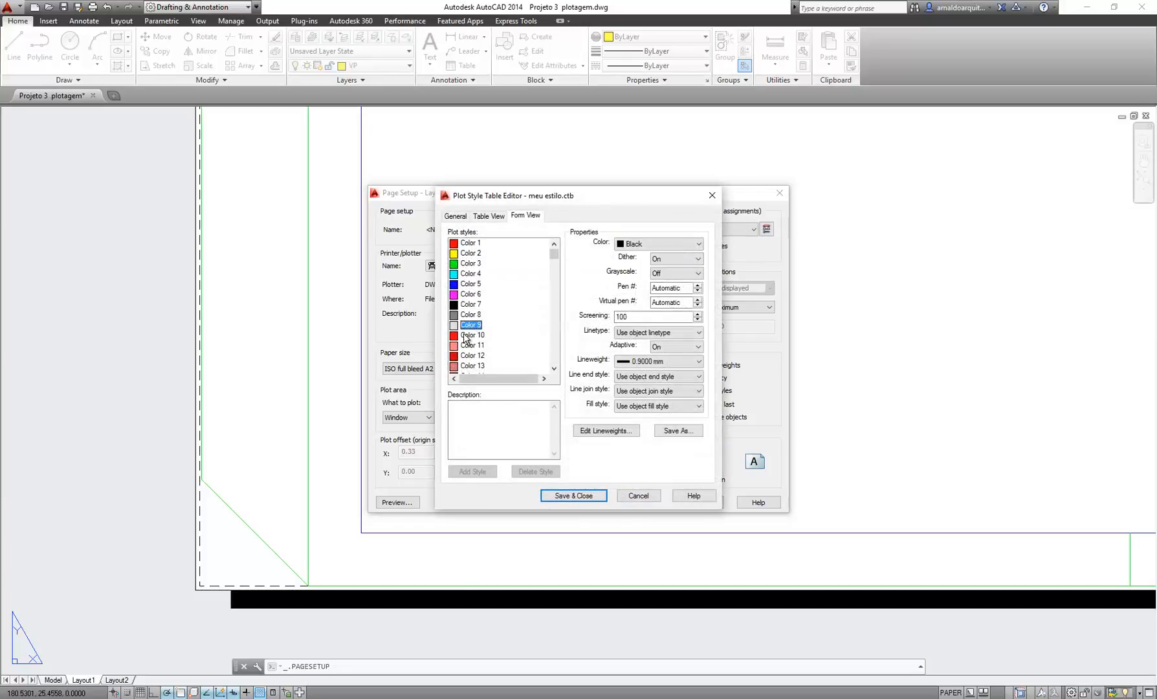
{"action": "left_click", "coordinate": [469, 335]}
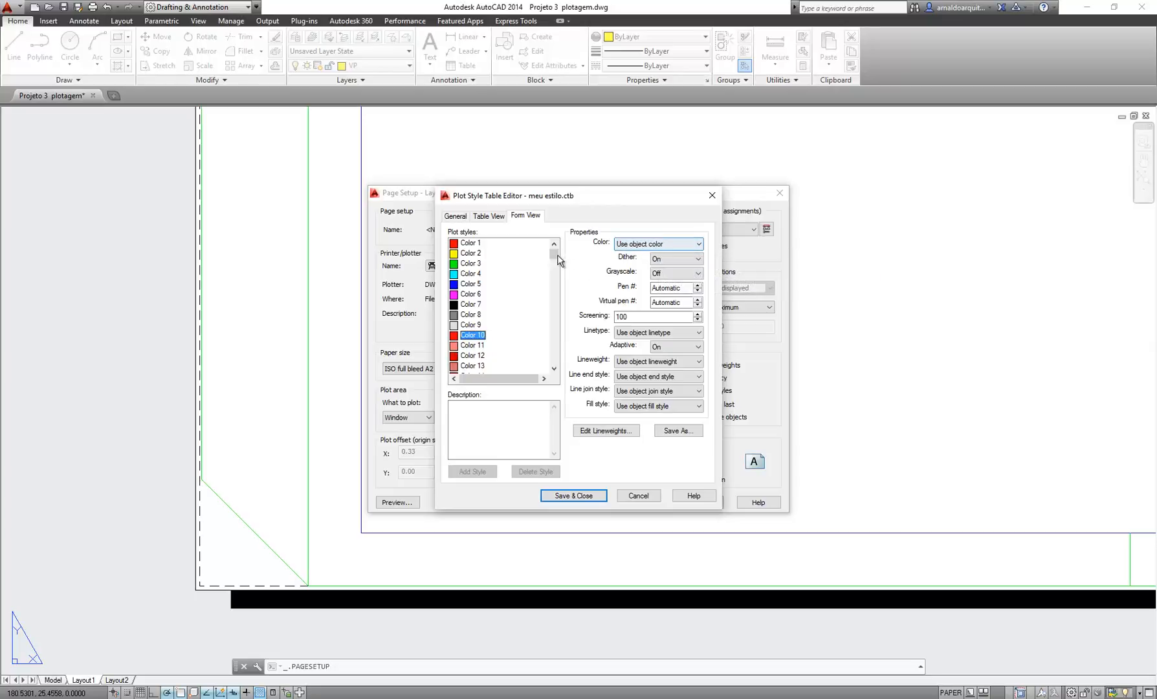
Select the plot styles Color 249 through Color 255, and close the editor and both page setup dialogs without saving
{"action": "left_click_drag", "start_coordinate": [558, 260], "coordinate": [557, 370]}
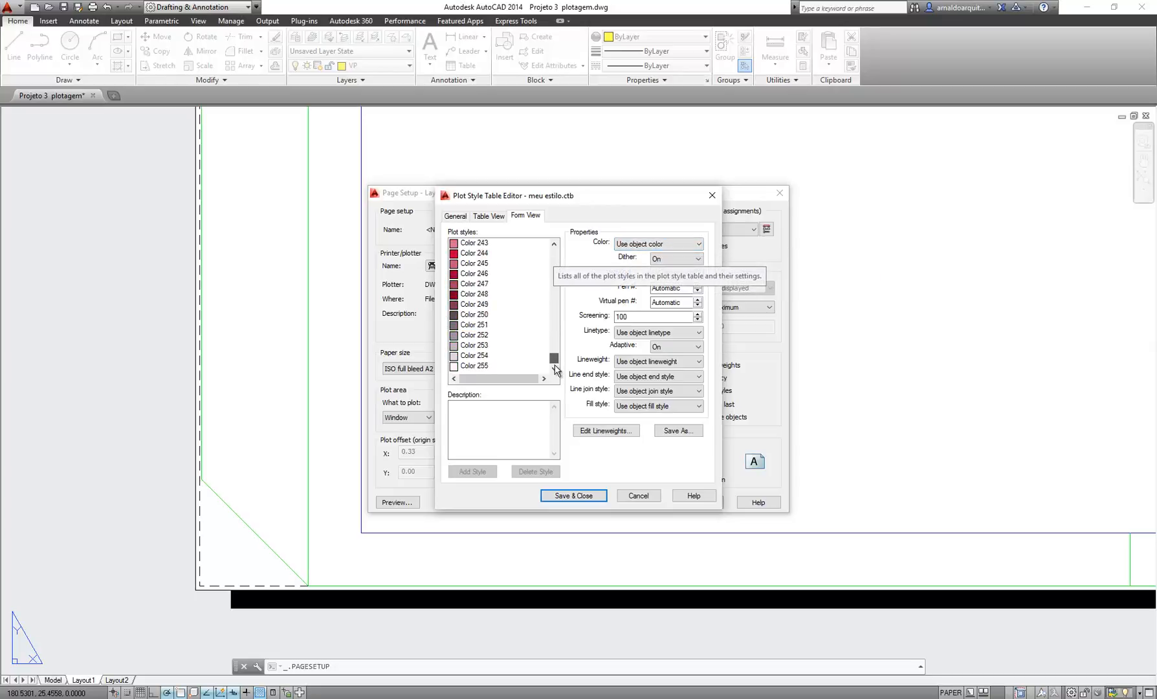
{"action": "left_click", "coordinate": [479, 305]}
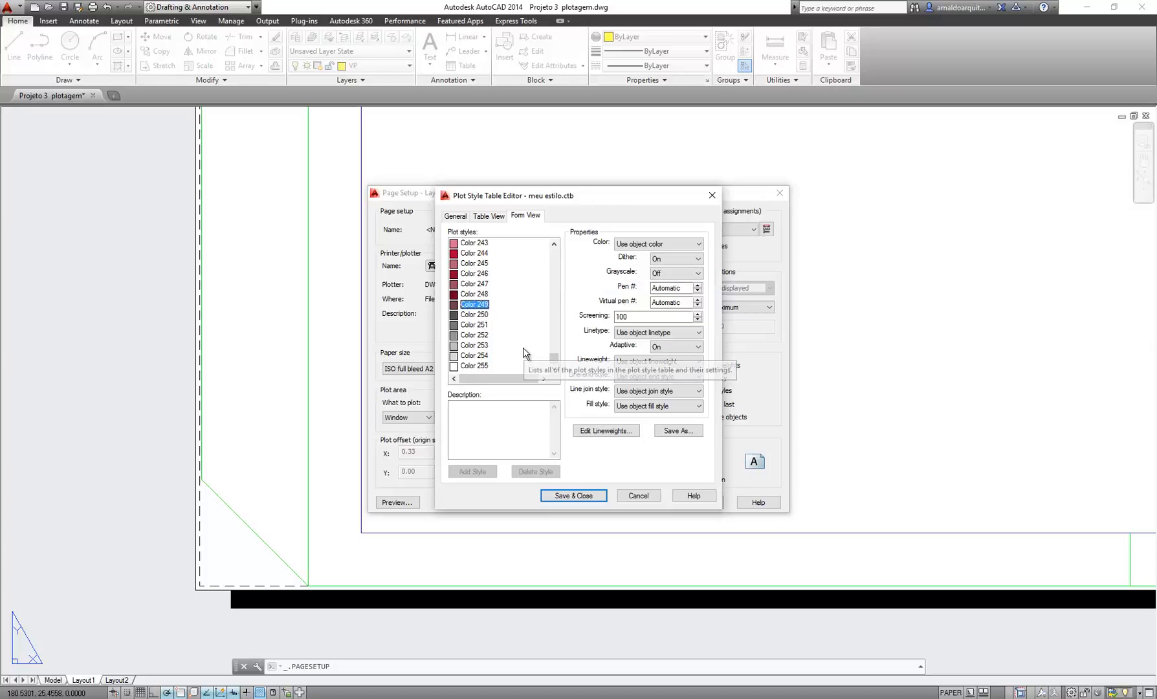
{"action": "left_click", "coordinate": [478, 315]}
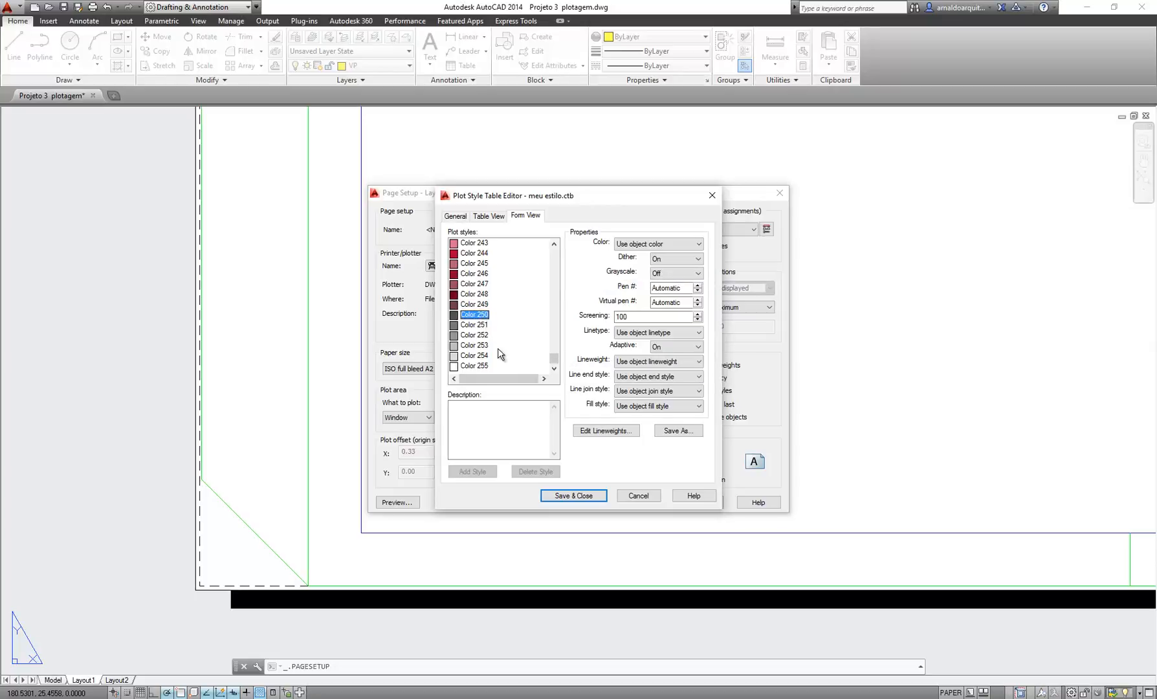
{"action": "left_click", "coordinate": [476, 367], "text": "shift"}
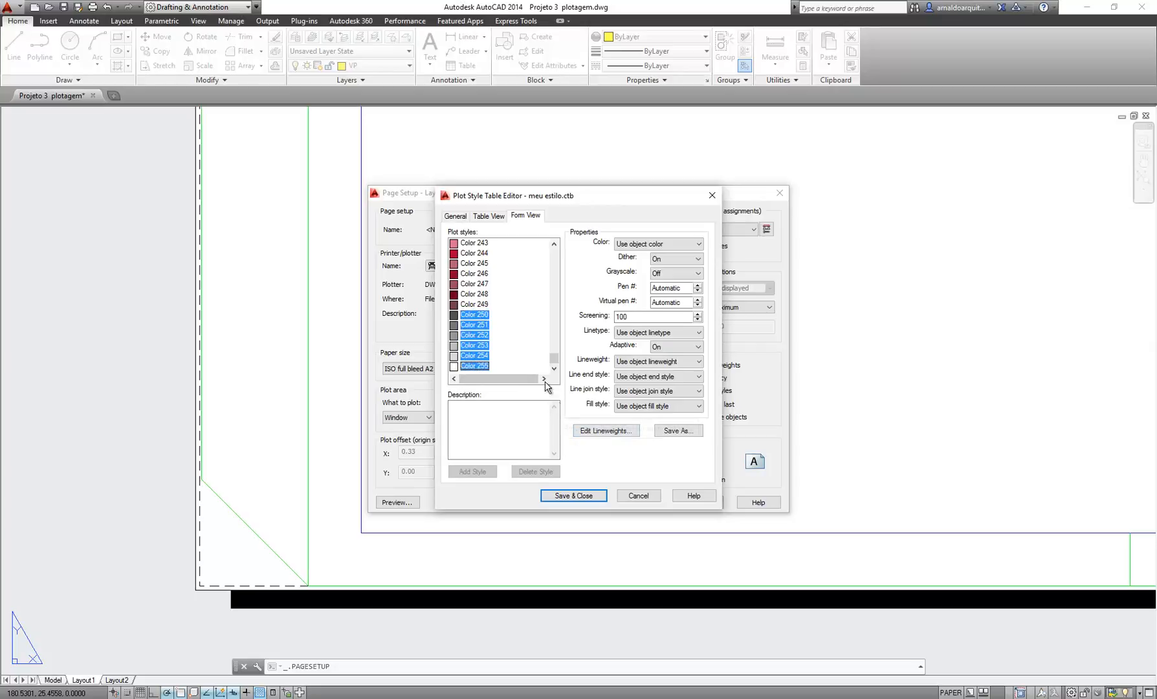
{"action": "left_click", "coordinate": [482, 304]}
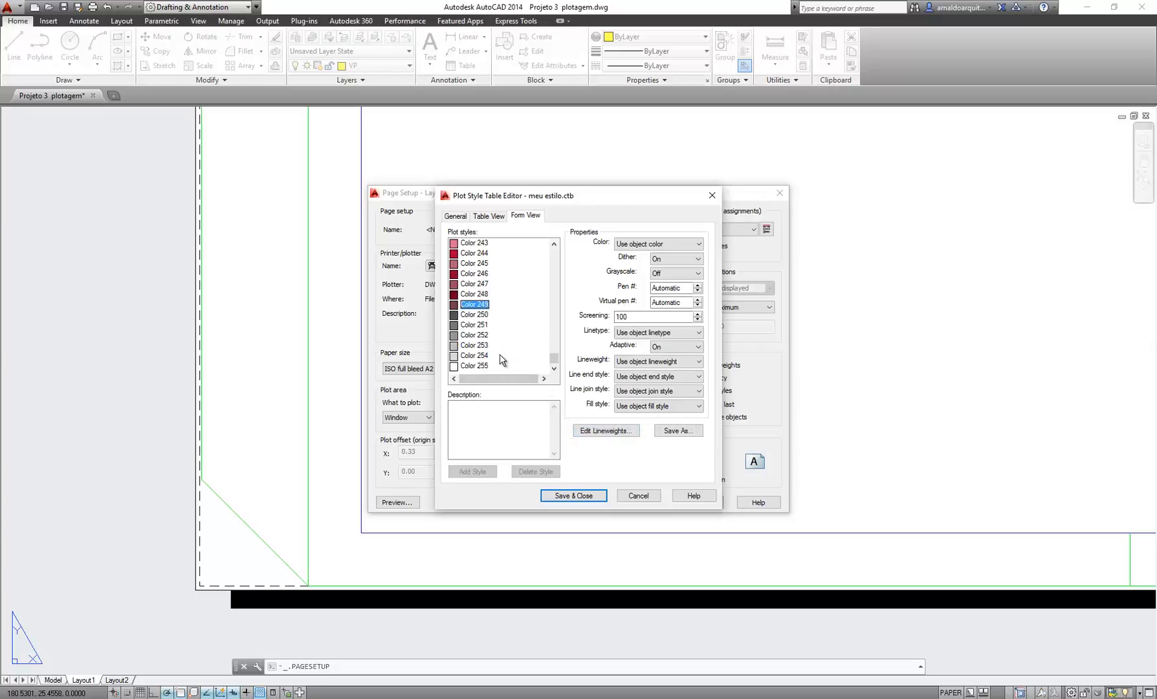
{"action": "left_click", "coordinate": [475, 366], "text": "shift"}
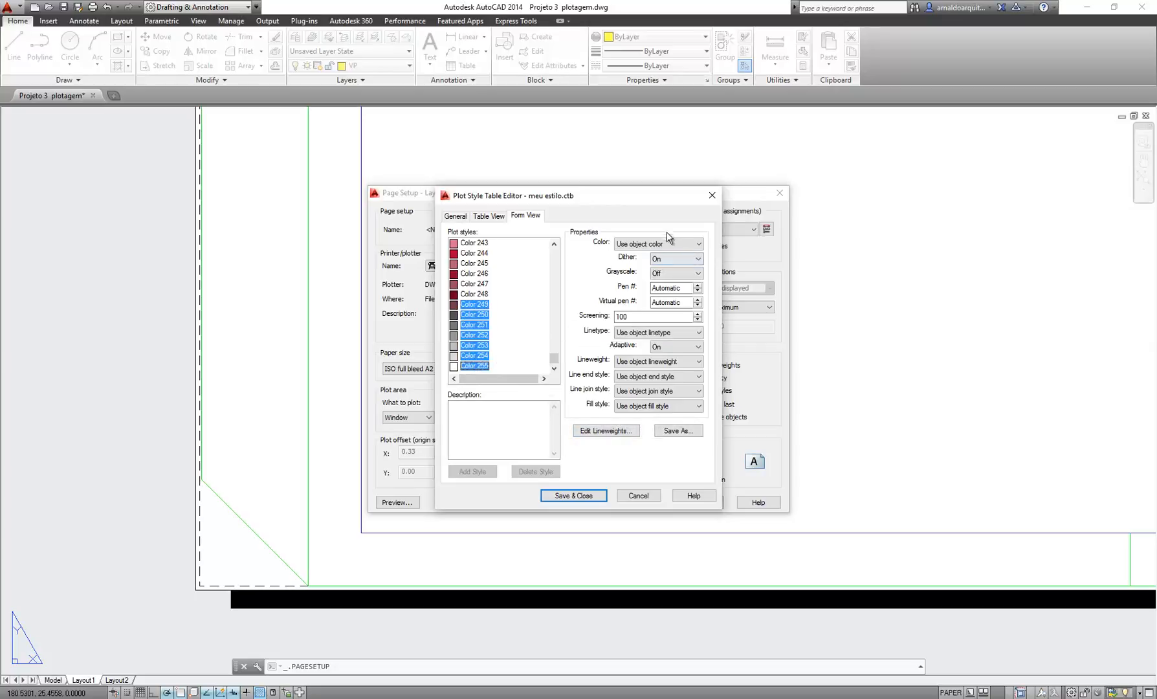
{"action": "left_click", "coordinate": [712, 195]}
{"action": "left_click", "coordinate": [779, 193]}
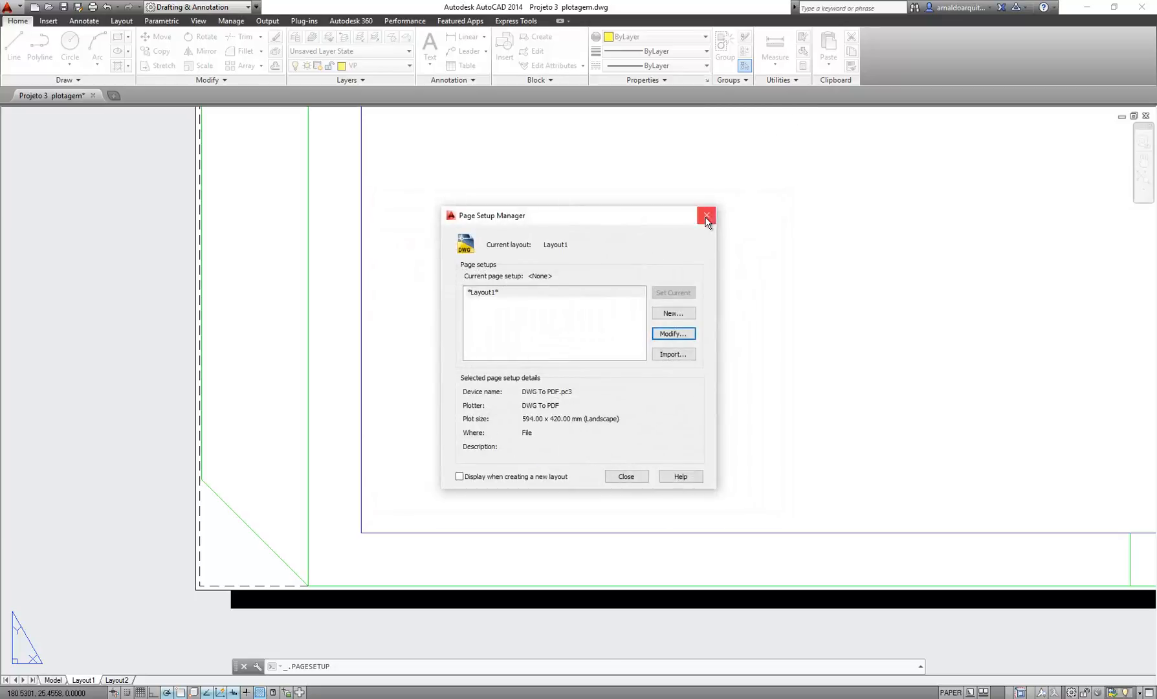
{"action": "left_click", "coordinate": [706, 216]}
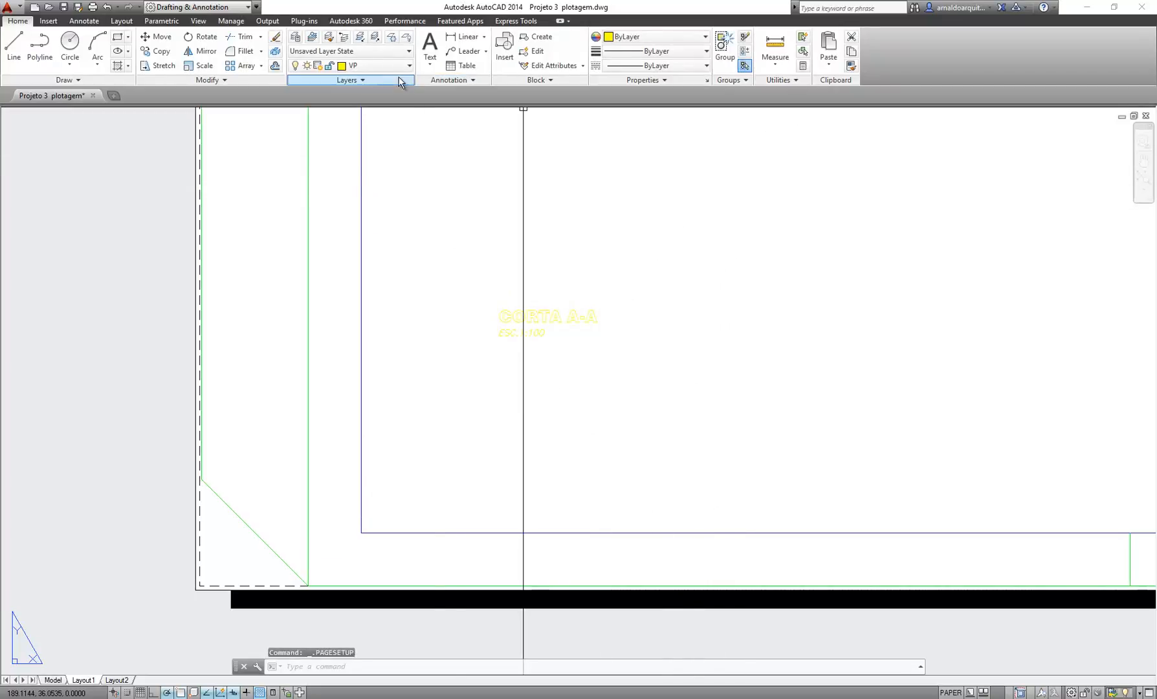
View the index color palette for layer veg1, and close it and the Layer Properties Manager without changing the color
{"action": "type", "text": "la"}
{"action": "key", "text": "Return"}
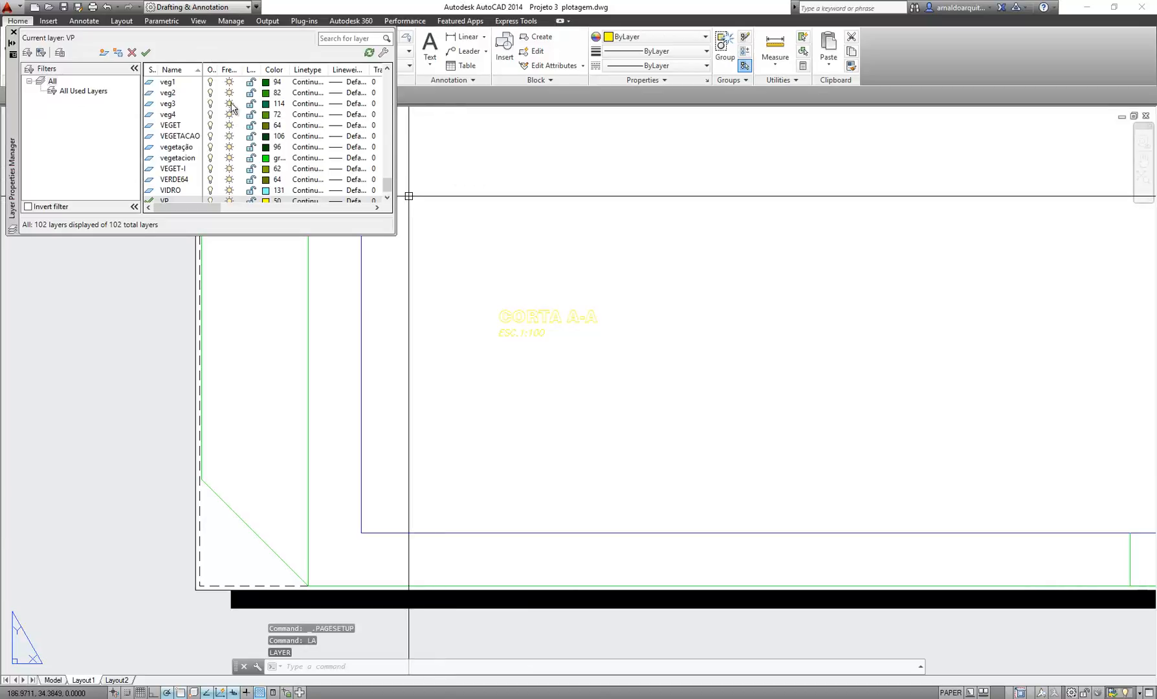
{"action": "left_click", "coordinate": [267, 83]}
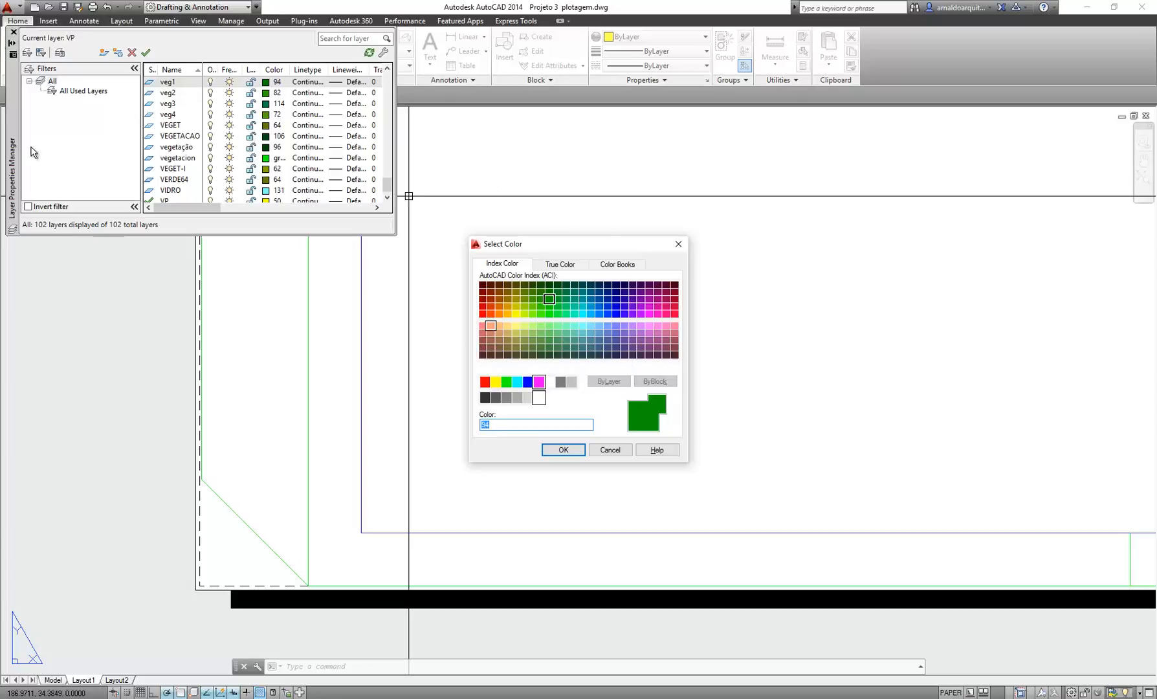
{"action": "left_click", "coordinate": [678, 244]}
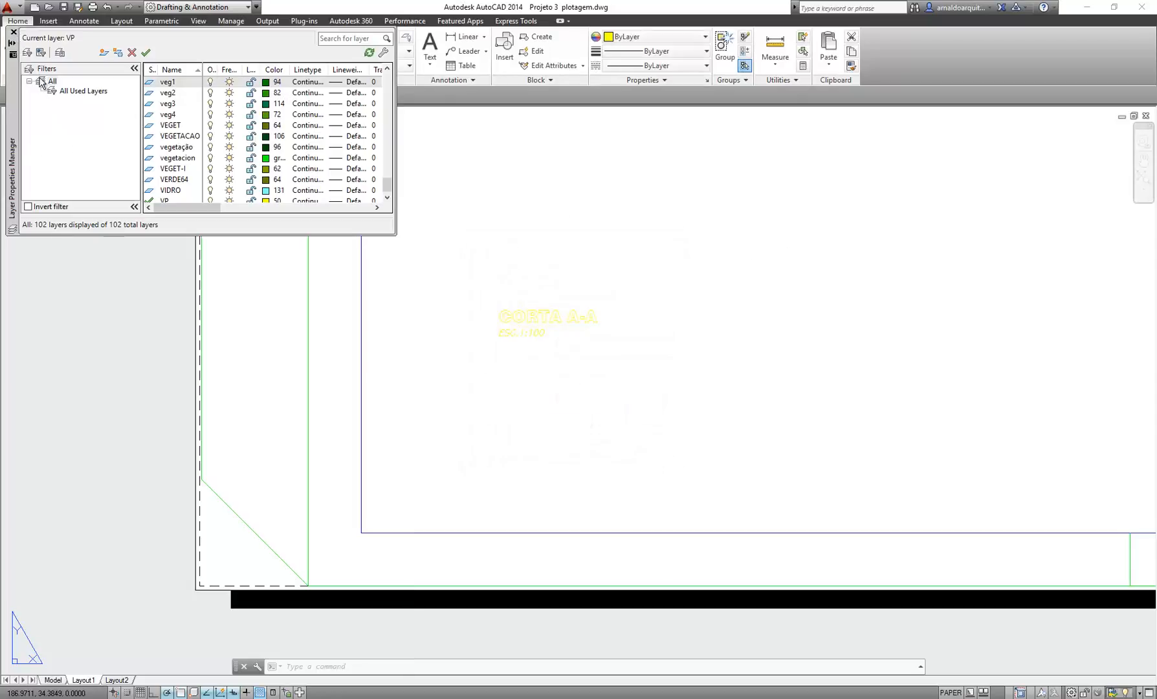
{"action": "left_click", "coordinate": [14, 31]}
Reopen Layout1's page setup for modification and assign meu estilo.ctb as its plot style table
{"action": "right_click", "coordinate": [83, 679]}
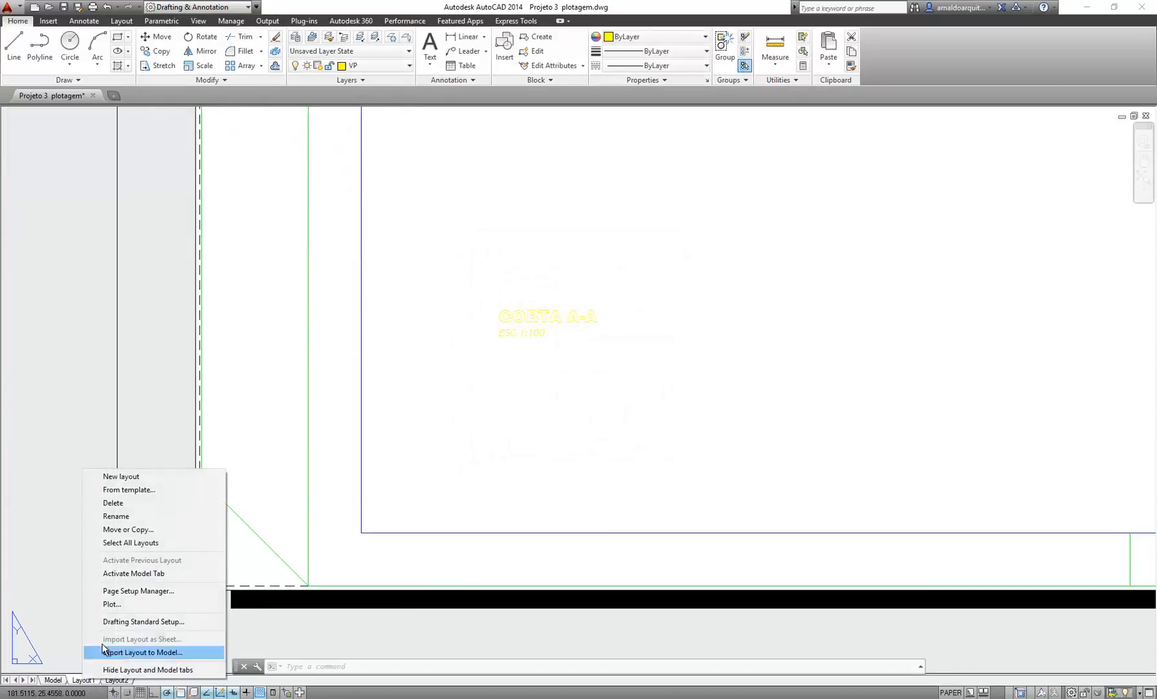
{"action": "left_click", "coordinate": [138, 591]}
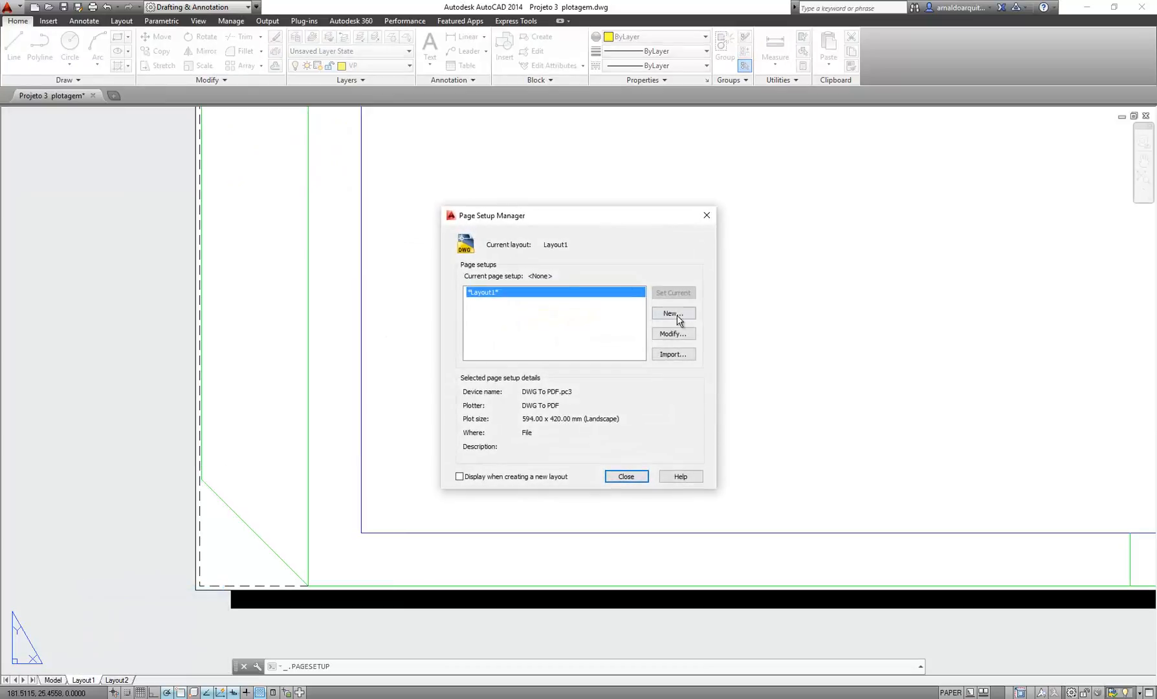
{"action": "left_click", "coordinate": [673, 333]}
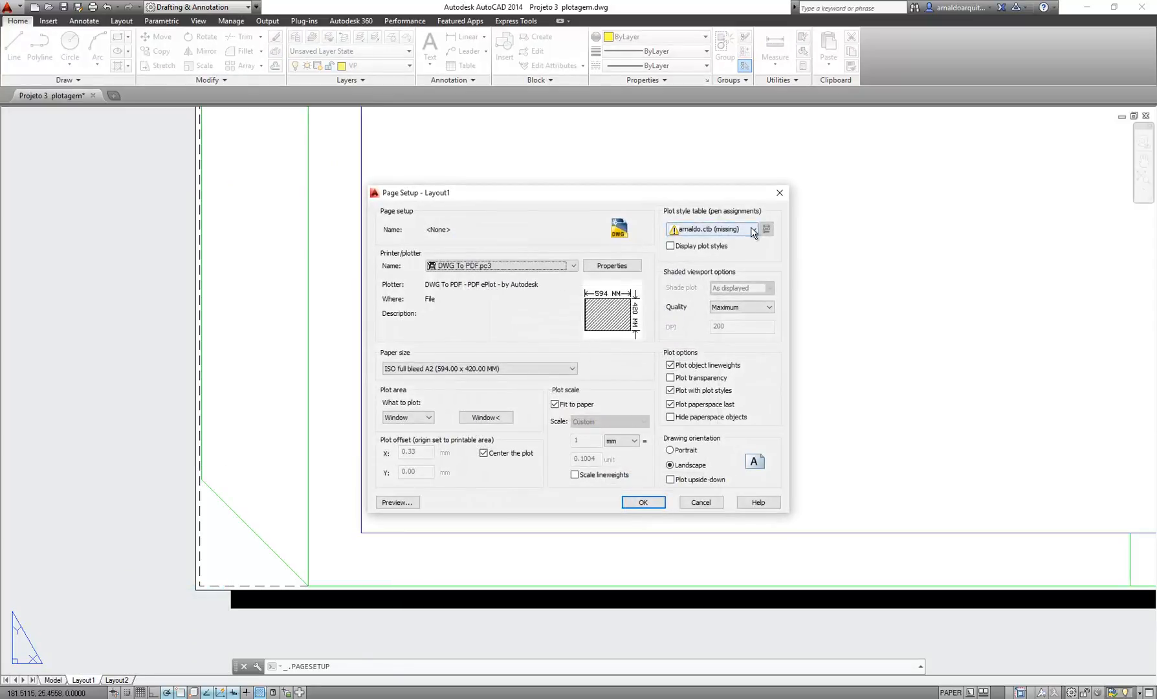
{"action": "left_click", "coordinate": [719, 229]}
{"action": "left_click", "coordinate": [697, 303]}
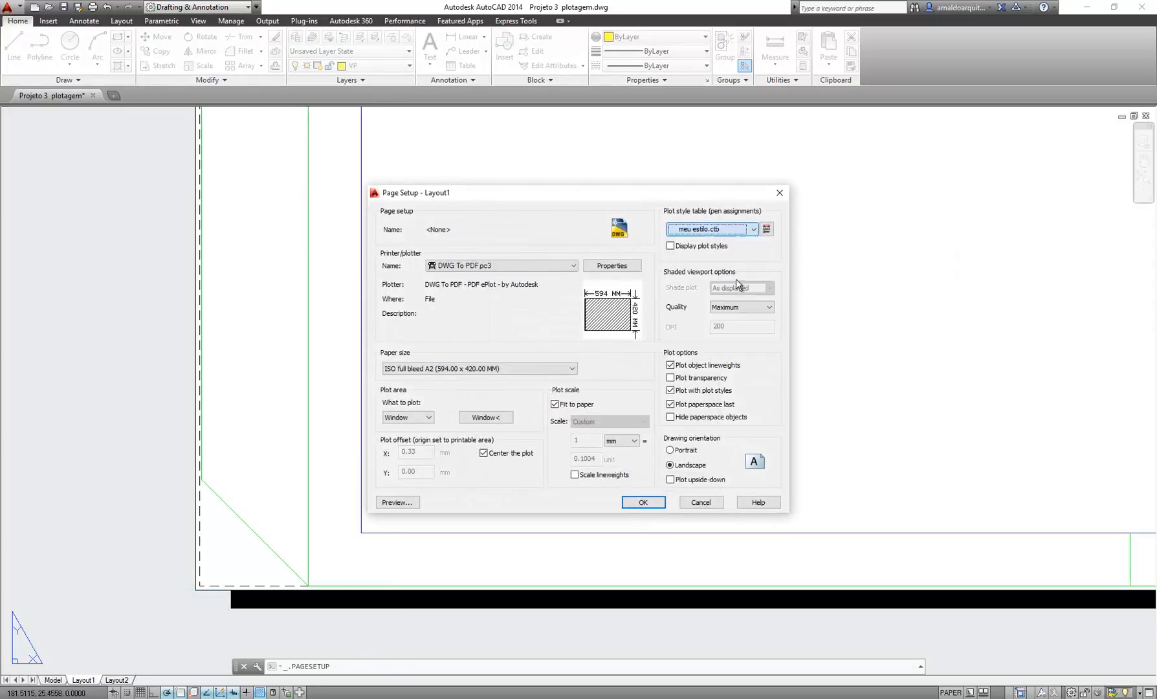
Edit meu estilo.ctb and set the lineweight of plot styles Color 250 through Color 255 to 0.0000 mm
{"action": "left_click", "coordinate": [767, 229]}
{"action": "left_click_drag", "start_coordinate": [554, 254], "coordinate": [555, 358]}
{"action": "left_click", "coordinate": [484, 317]}
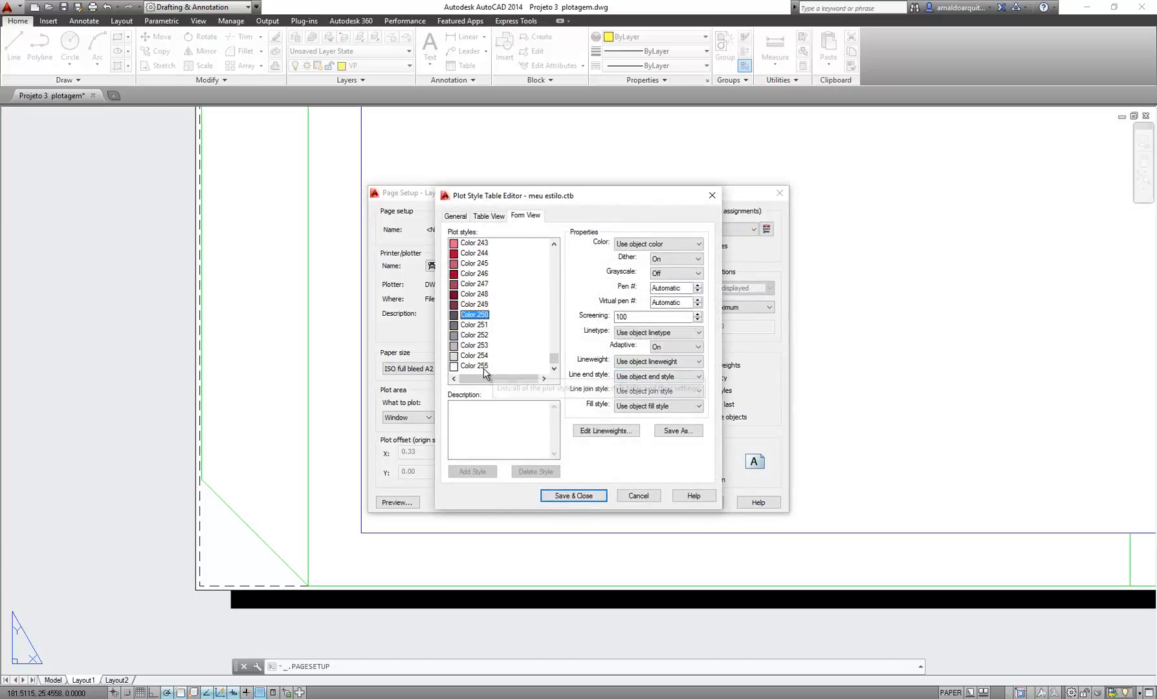
{"action": "left_click", "coordinate": [493, 367], "text": "shift"}
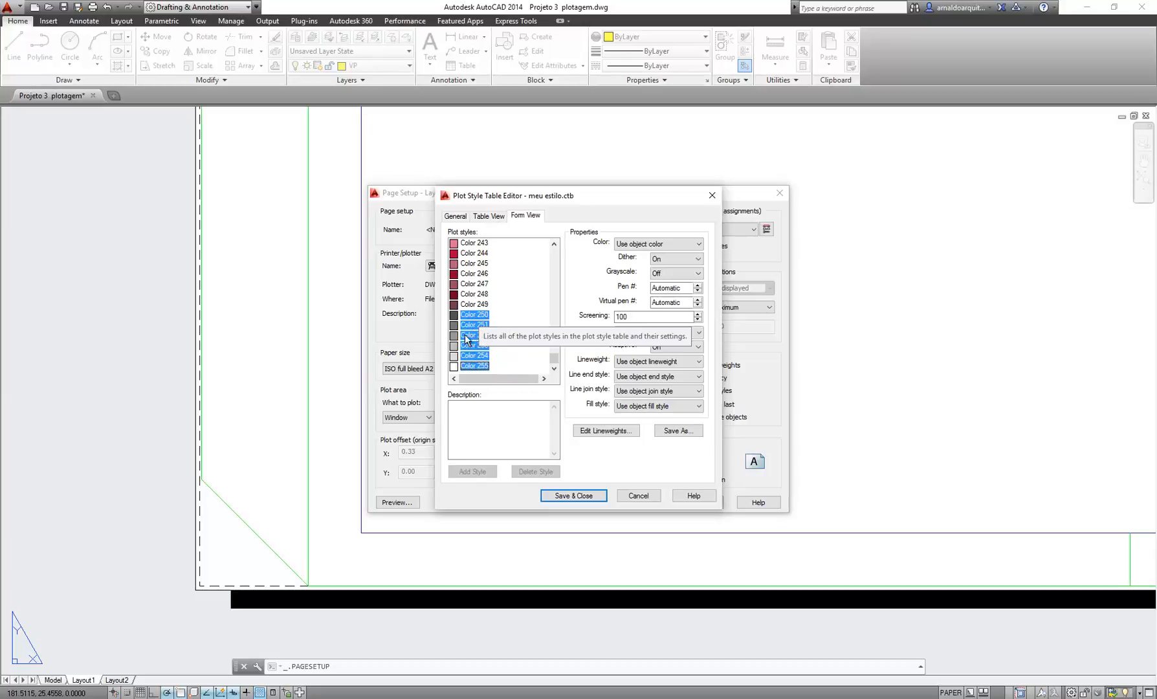
{"action": "left_click", "coordinate": [650, 361]}
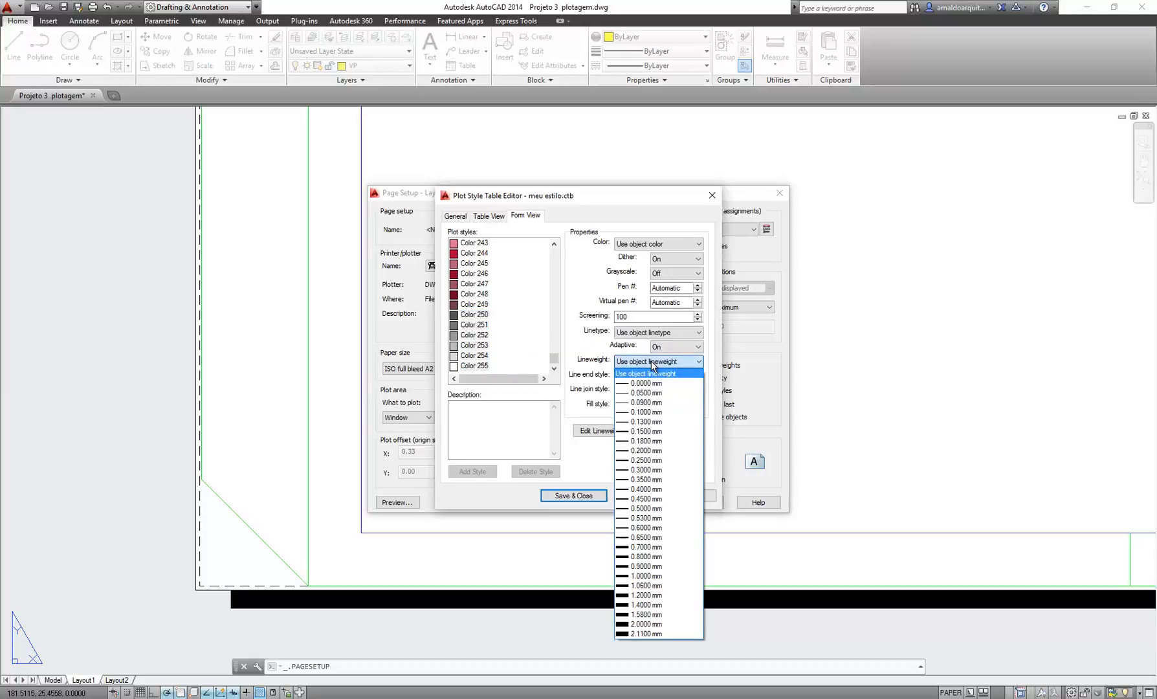
{"action": "left_click", "coordinate": [656, 385]}
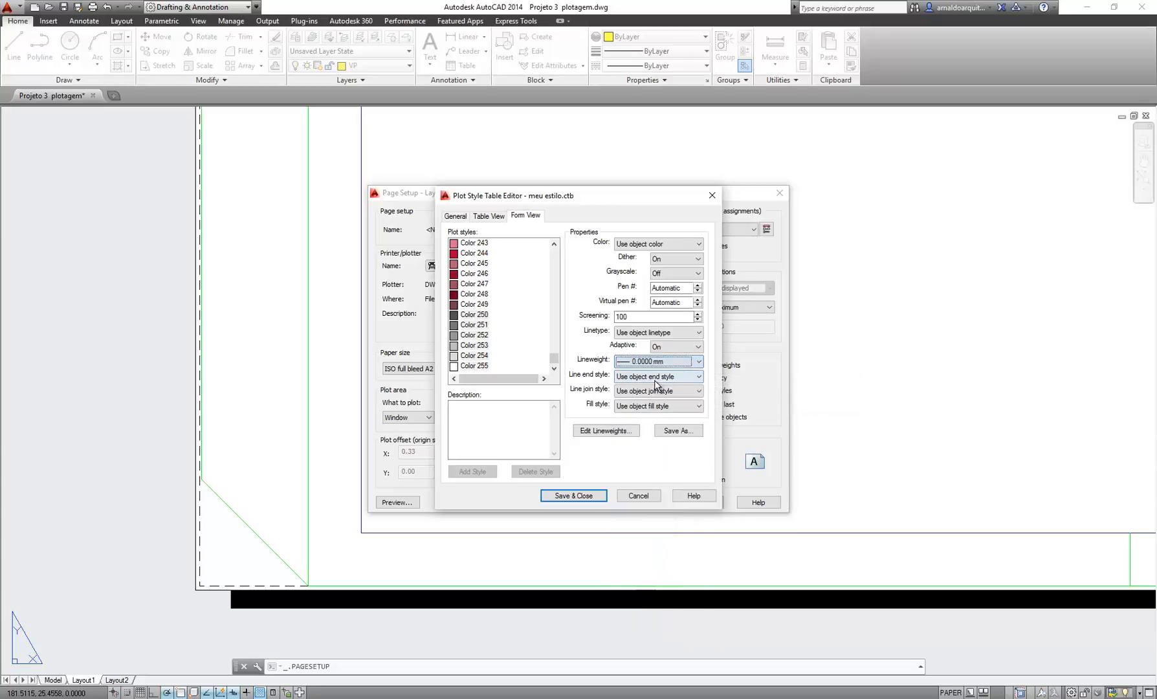
Check plot style Color 253 and set the lineweight of Color 254 to 0.1300 mm
{"action": "left_click", "coordinate": [488, 346]}
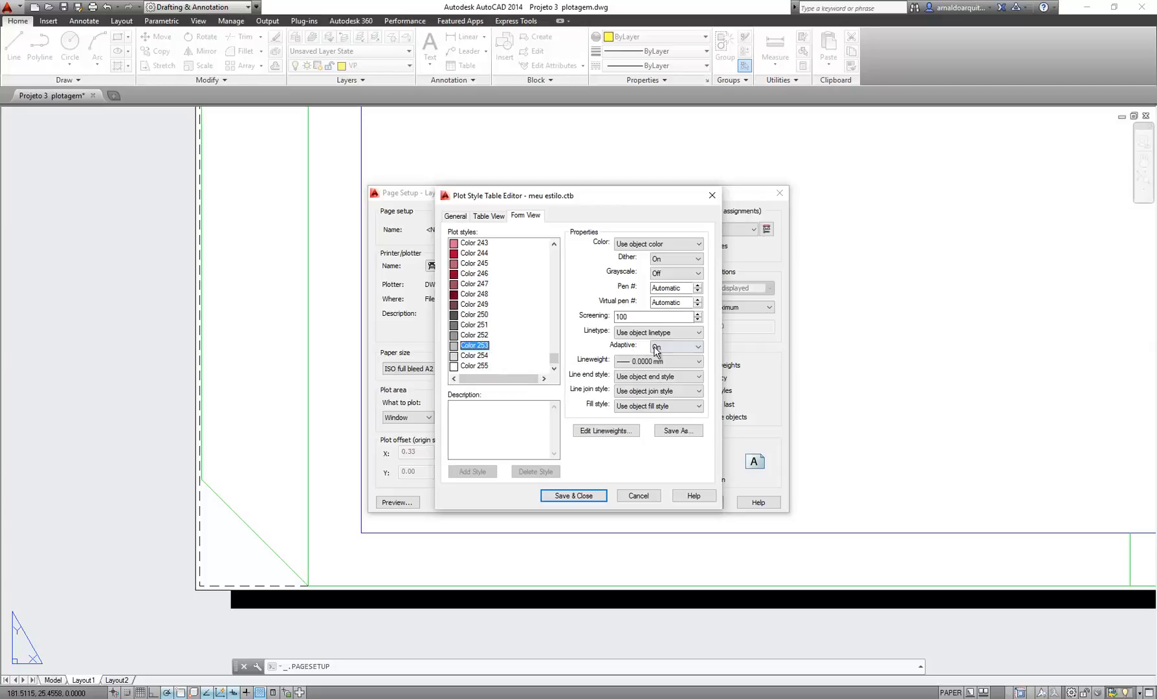
{"action": "left_click", "coordinate": [483, 356]}
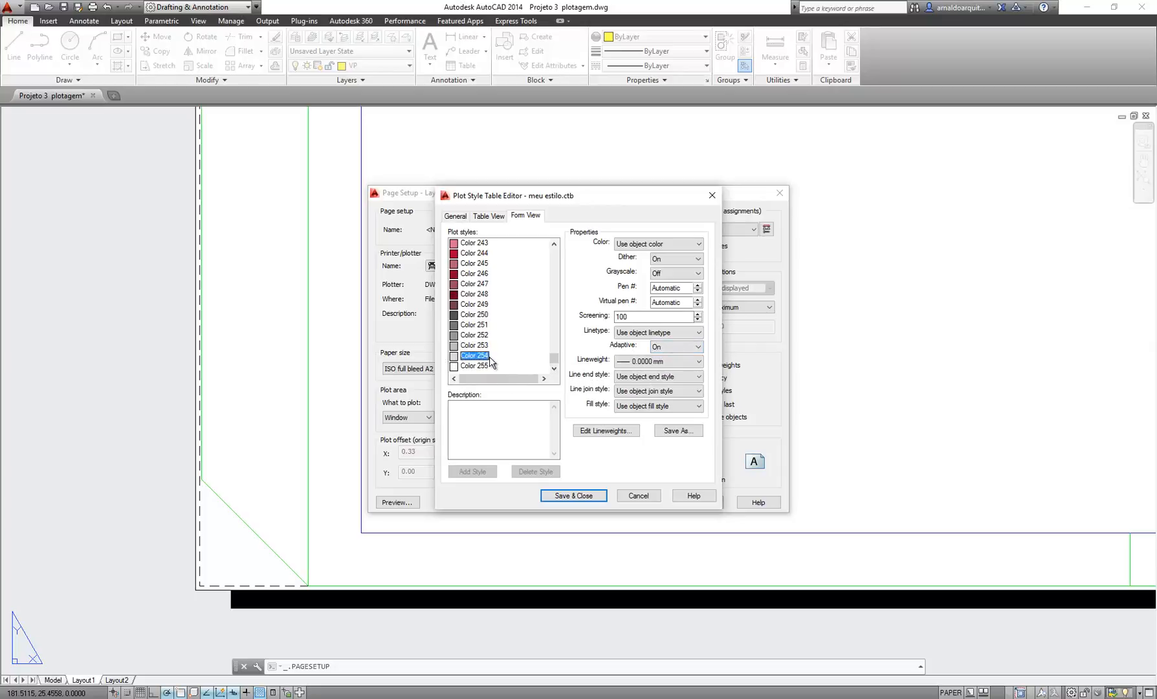
{"action": "left_click", "coordinate": [657, 361]}
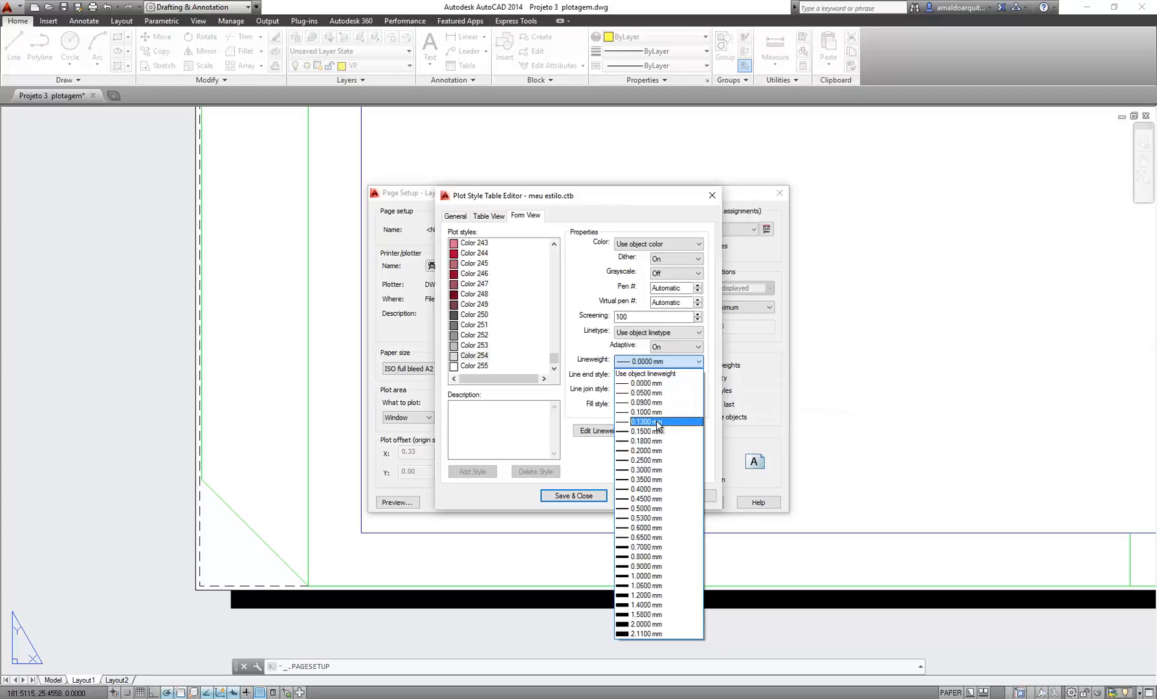
{"action": "left_click", "coordinate": [657, 422]}
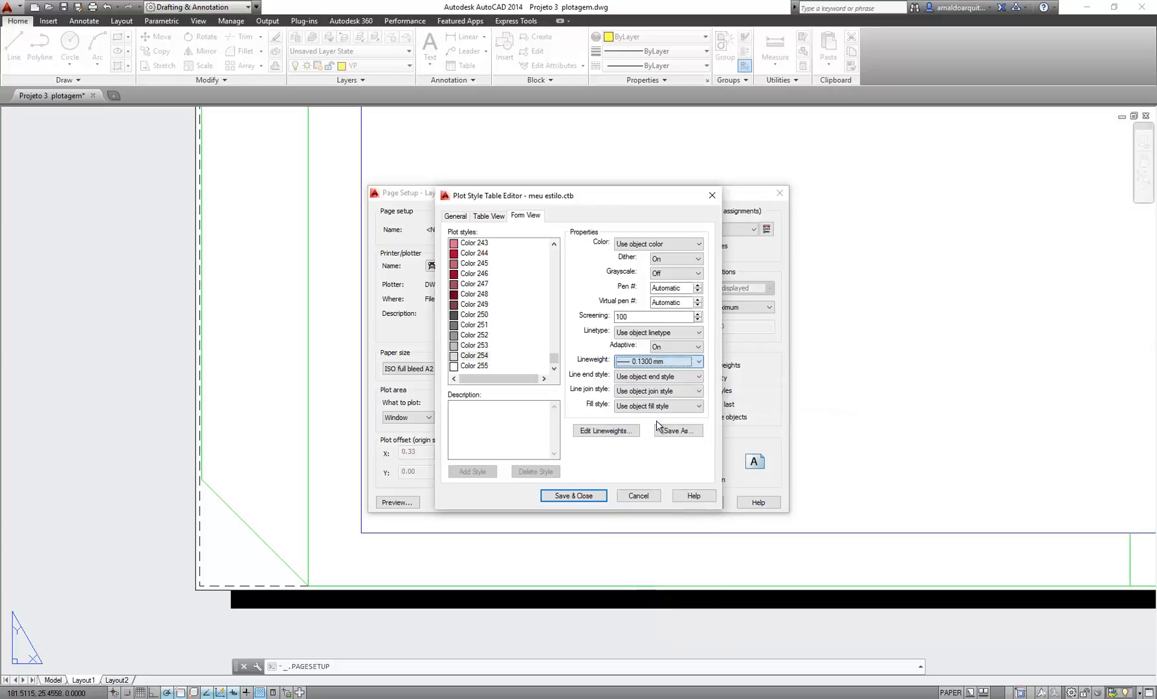
{"action": "left_click", "coordinate": [482, 356]}
View the color and lineweight options available for plot style Color 120 without changing them
{"action": "left_click_drag", "start_coordinate": [554, 357], "coordinate": [554, 301]}
{"action": "left_click", "coordinate": [476, 315]}
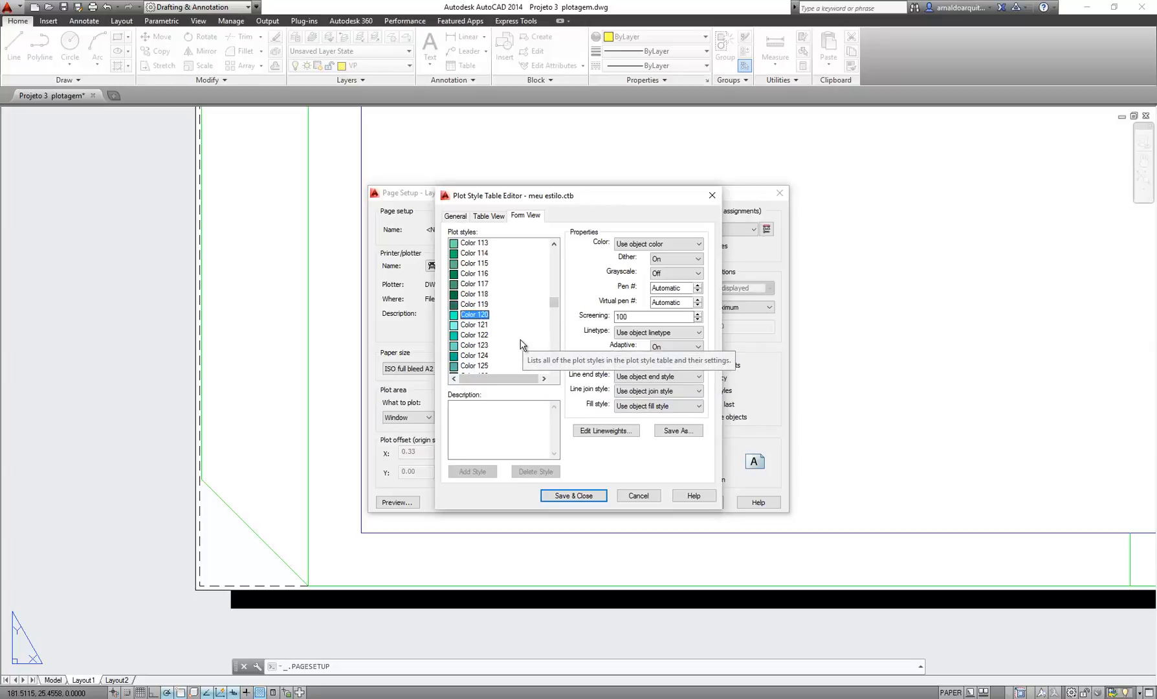
{"action": "left_click", "coordinate": [635, 244]}
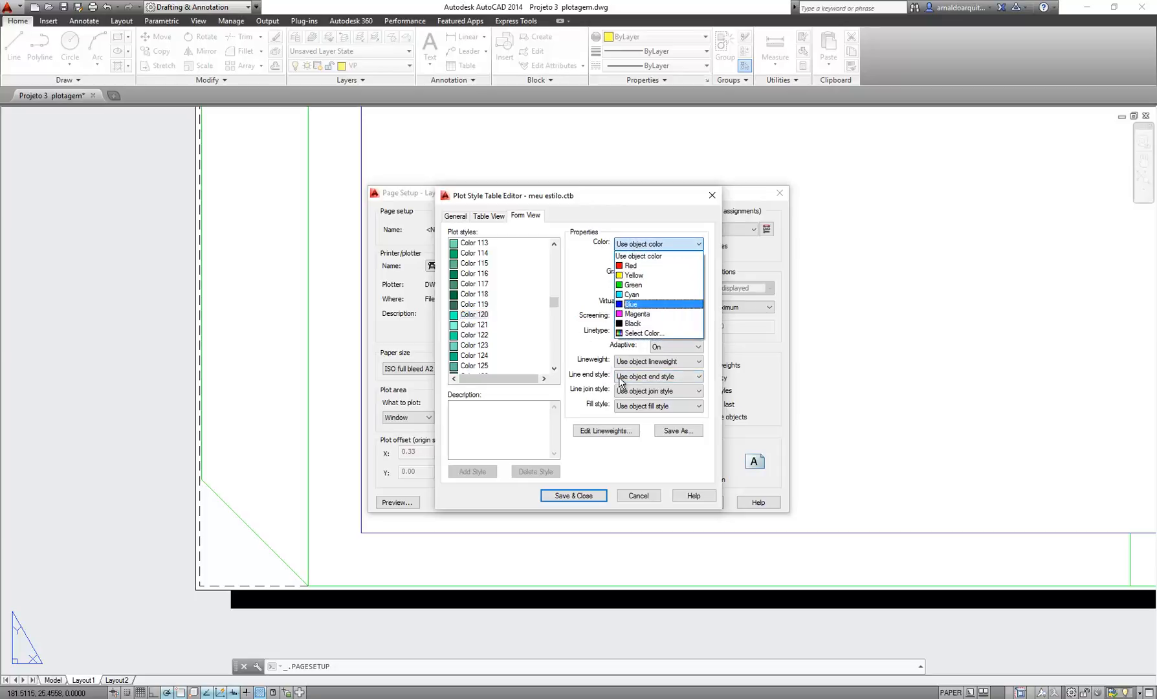
{"action": "left_click", "coordinate": [578, 343]}
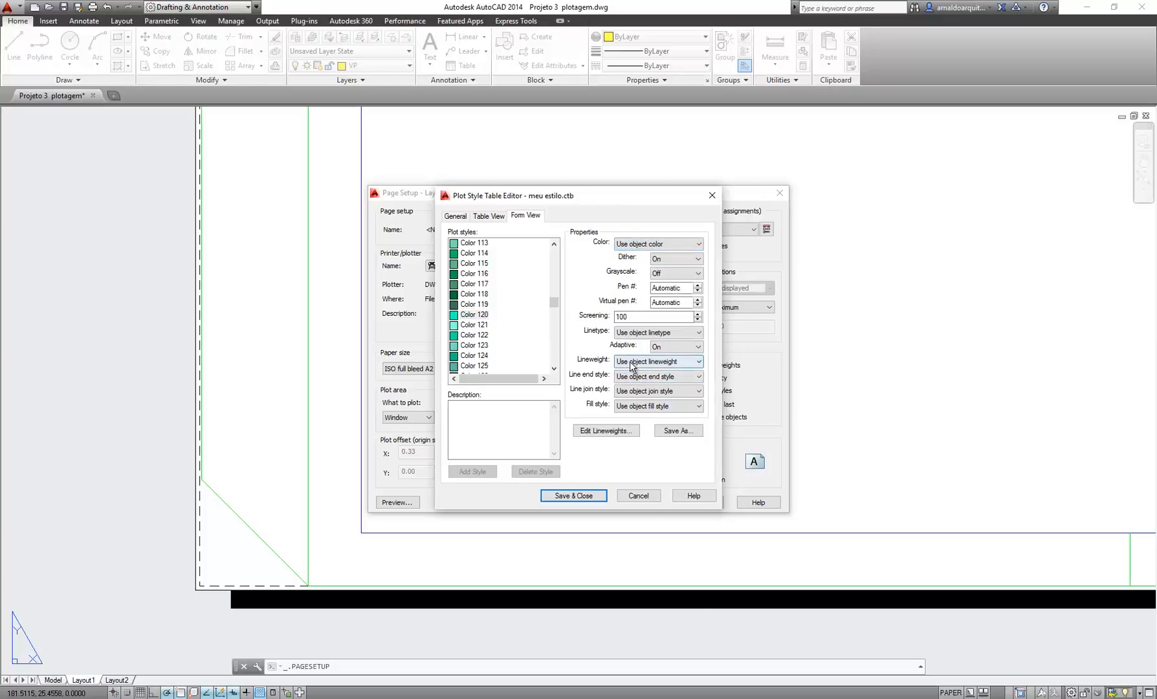
{"action": "left_click", "coordinate": [647, 361]}
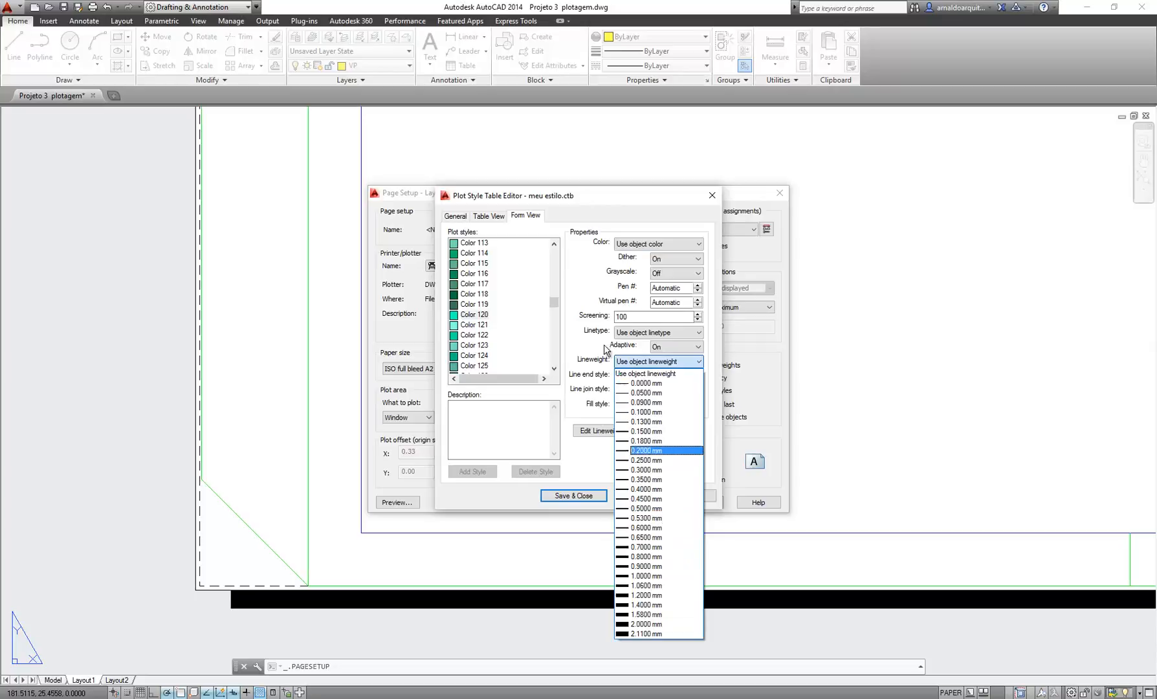
{"action": "left_click", "coordinate": [581, 348]}
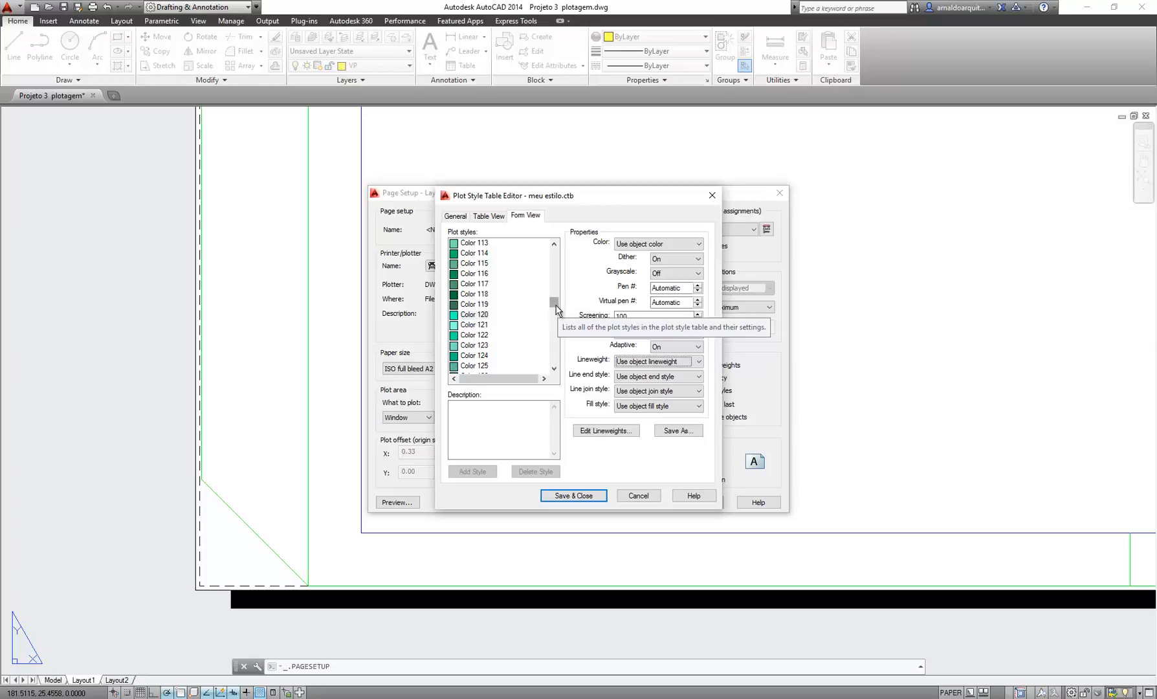
Save and close the meu estilo.ctb plot style table, returning to Layout1's page setup
{"action": "left_click_drag", "start_coordinate": [554, 306], "coordinate": [545, 371]}
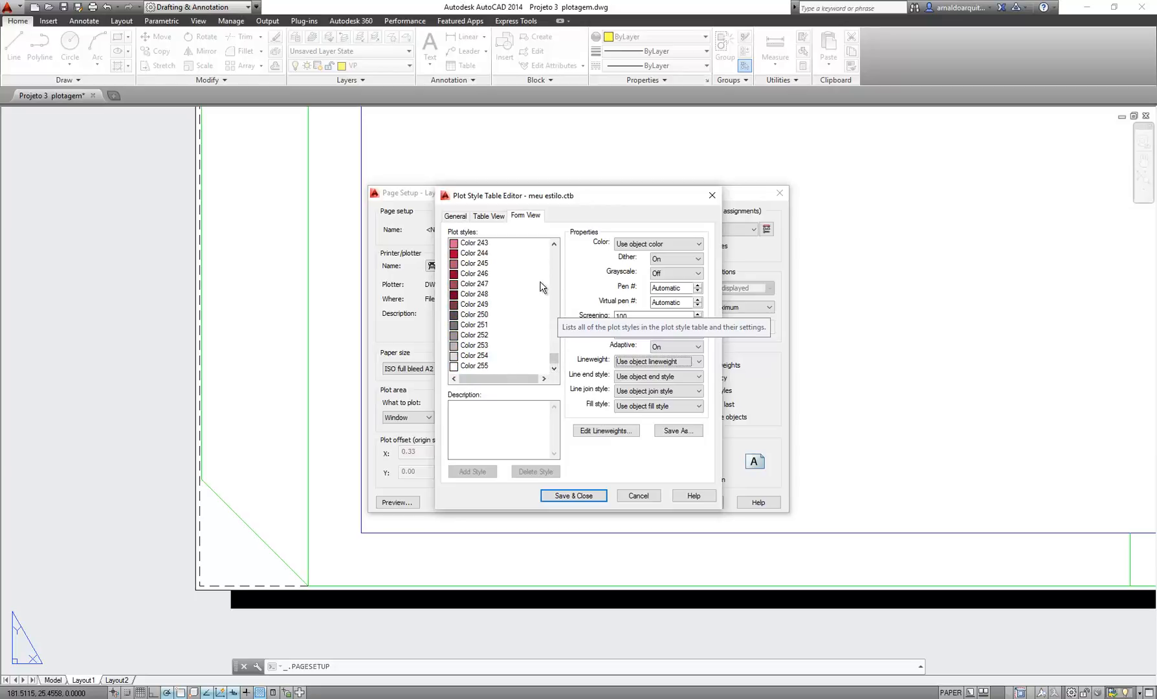
{"action": "left_click", "coordinate": [574, 496]}
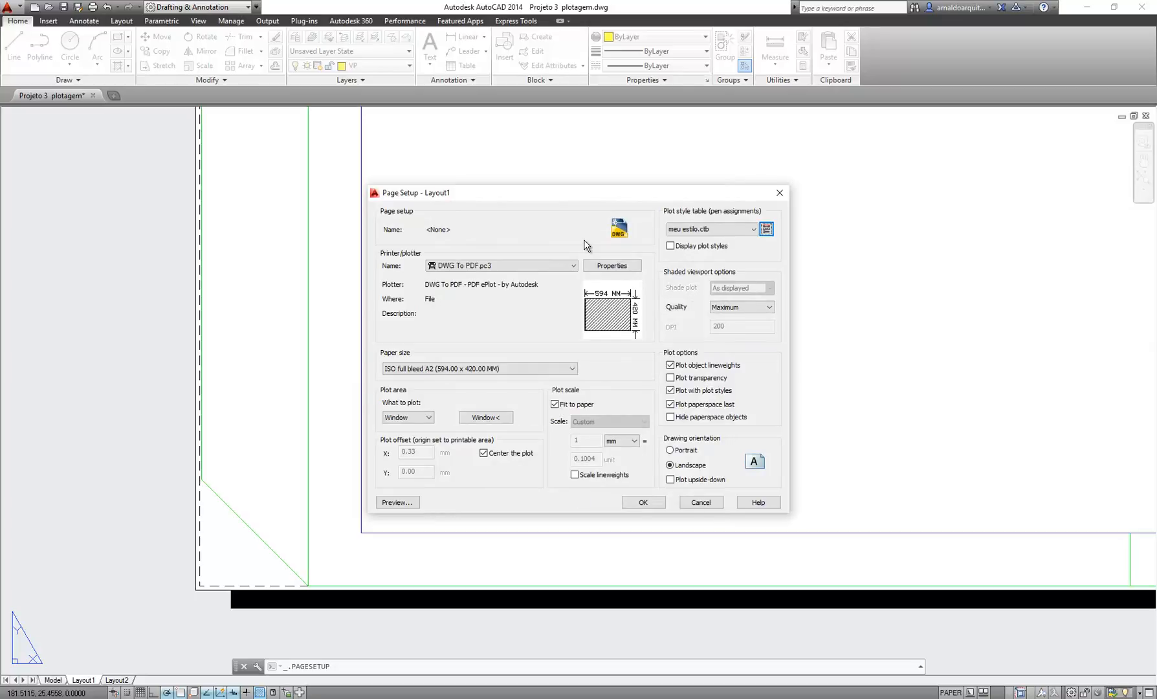
{"action": "left_click_drag", "start_coordinate": [586, 196], "coordinate": [517, 201]}
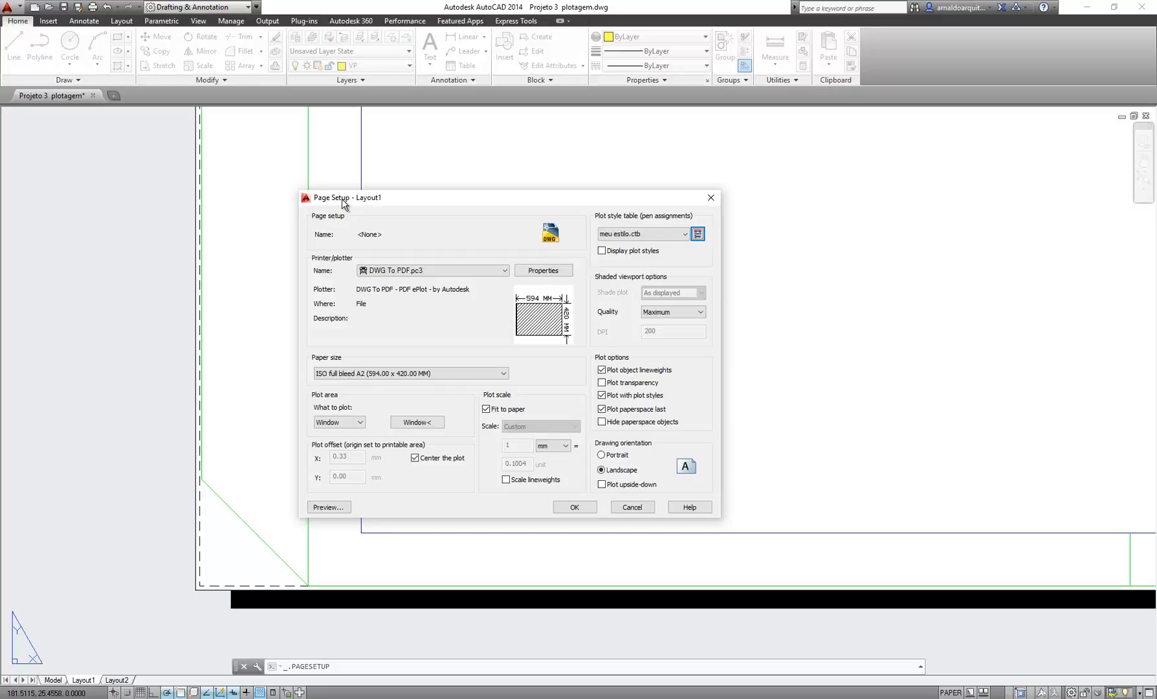
{"action": "left_click_drag", "start_coordinate": [397, 200], "coordinate": [390, 186]}
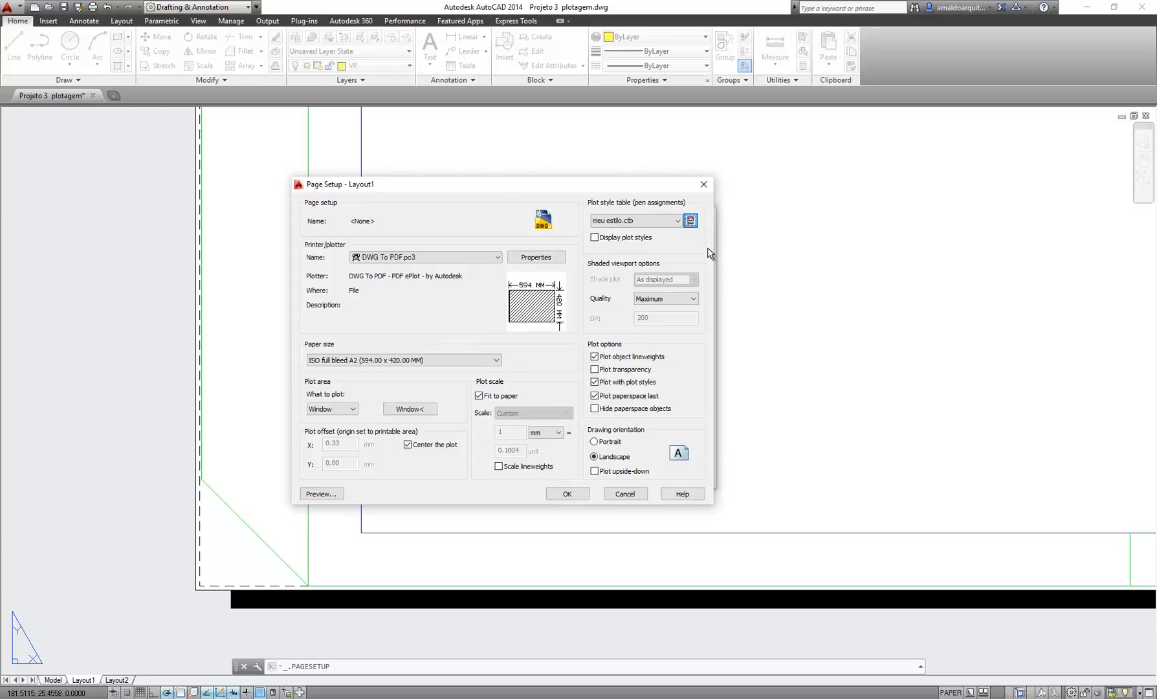
Enable the display of plot styles in Layout1's page setup, accept it and close the Page Setup Manager
{"action": "left_click", "coordinate": [594, 237]}
{"action": "left_click_drag", "start_coordinate": [605, 189], "coordinate": [438, 181]}
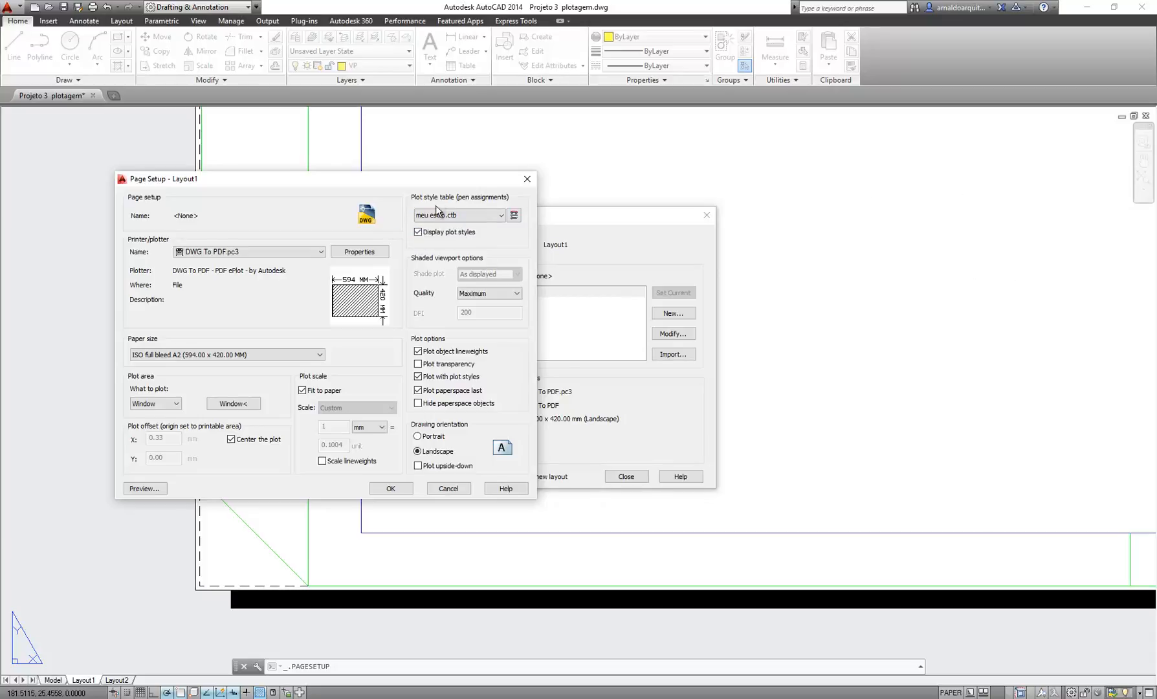
{"action": "left_click_drag", "start_coordinate": [442, 182], "coordinate": [471, 179]}
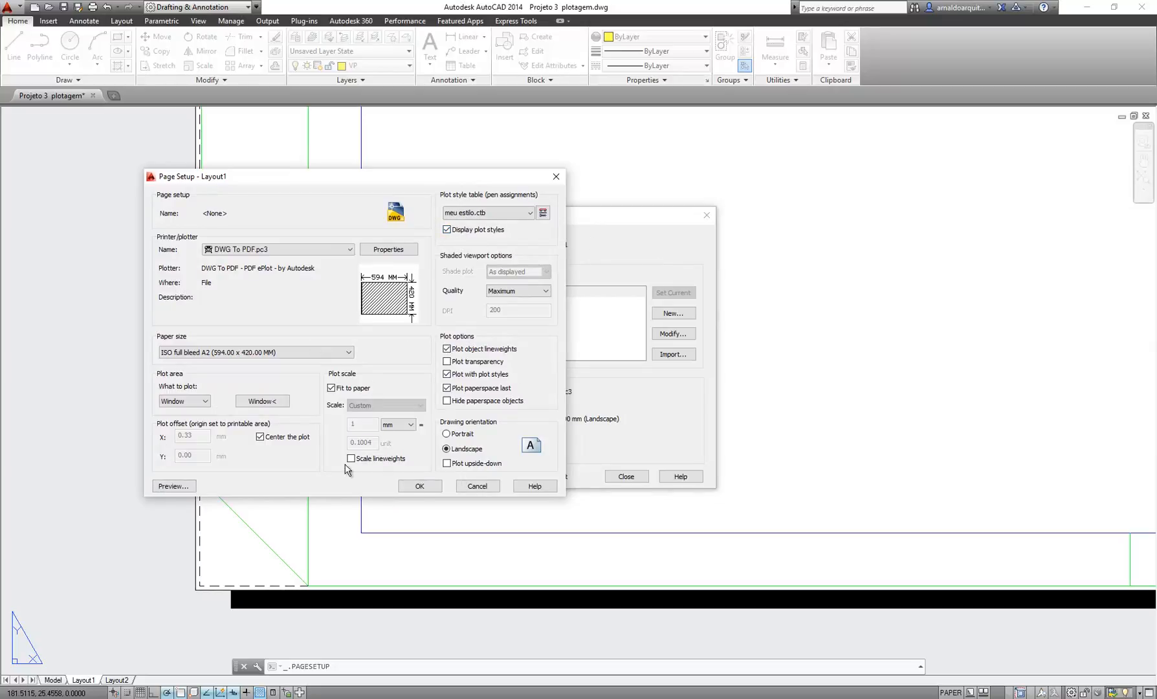
{"action": "left_click", "coordinate": [420, 486]}
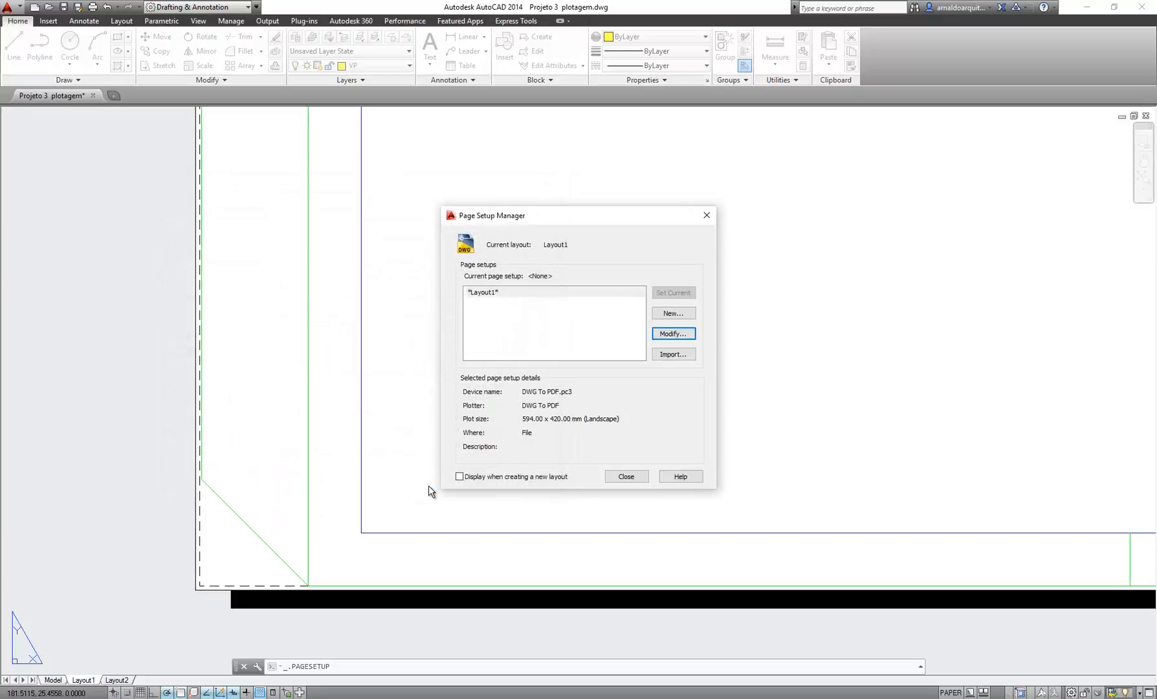
{"action": "left_click_drag", "start_coordinate": [587, 213], "coordinate": [523, 178]}
{"action": "left_click", "coordinate": [511, 295]}
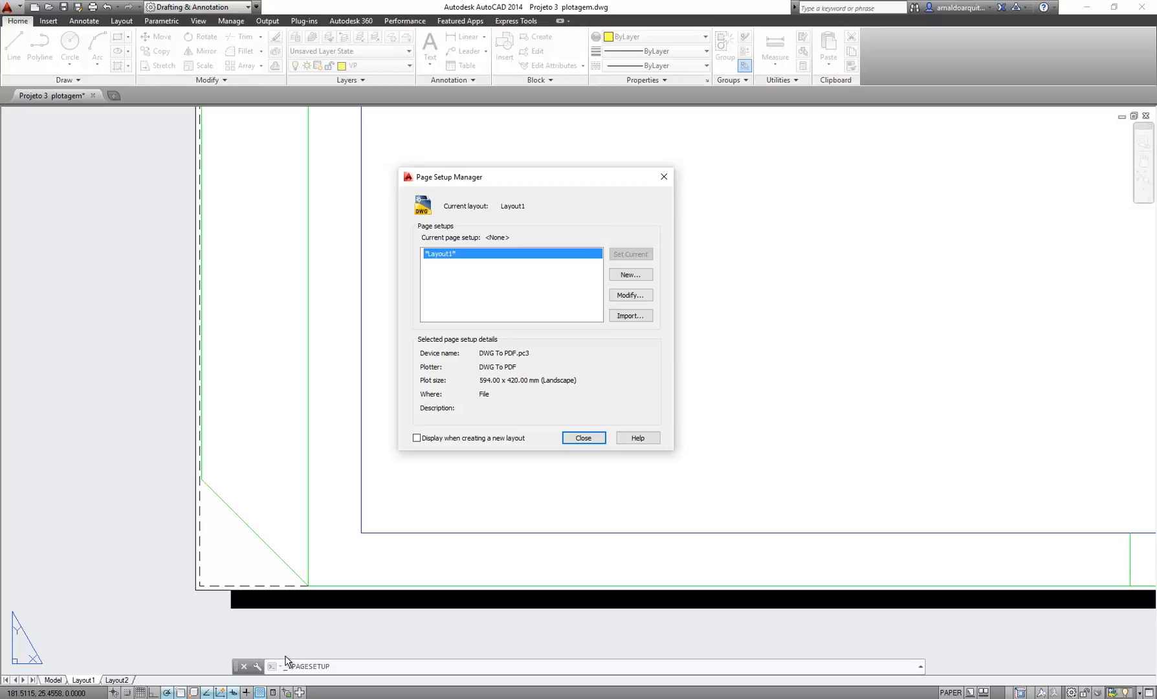
{"action": "left_click_drag", "start_coordinate": [543, 178], "coordinate": [524, 174]}
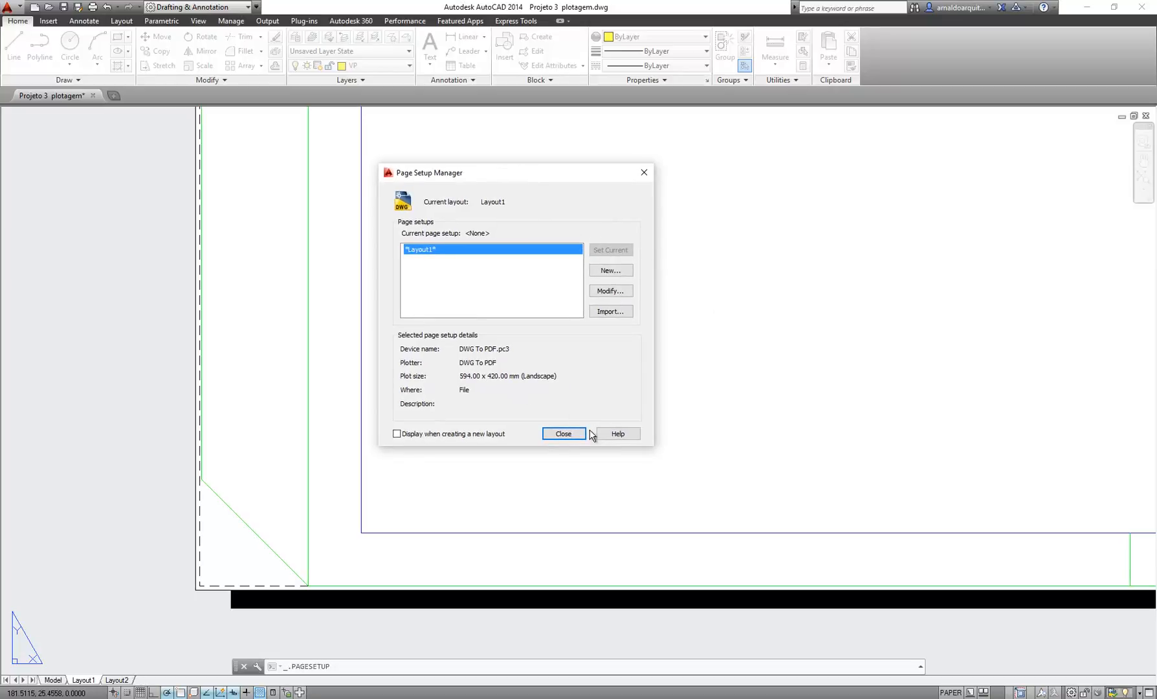
{"action": "left_click", "coordinate": [563, 434]}
Inspect the Layout1 sheet, its drawing titles and its title block with the plot styles applied
{"action": "middle_click_drag", "start_coordinate": [615, 252], "coordinate": [449, 348]}
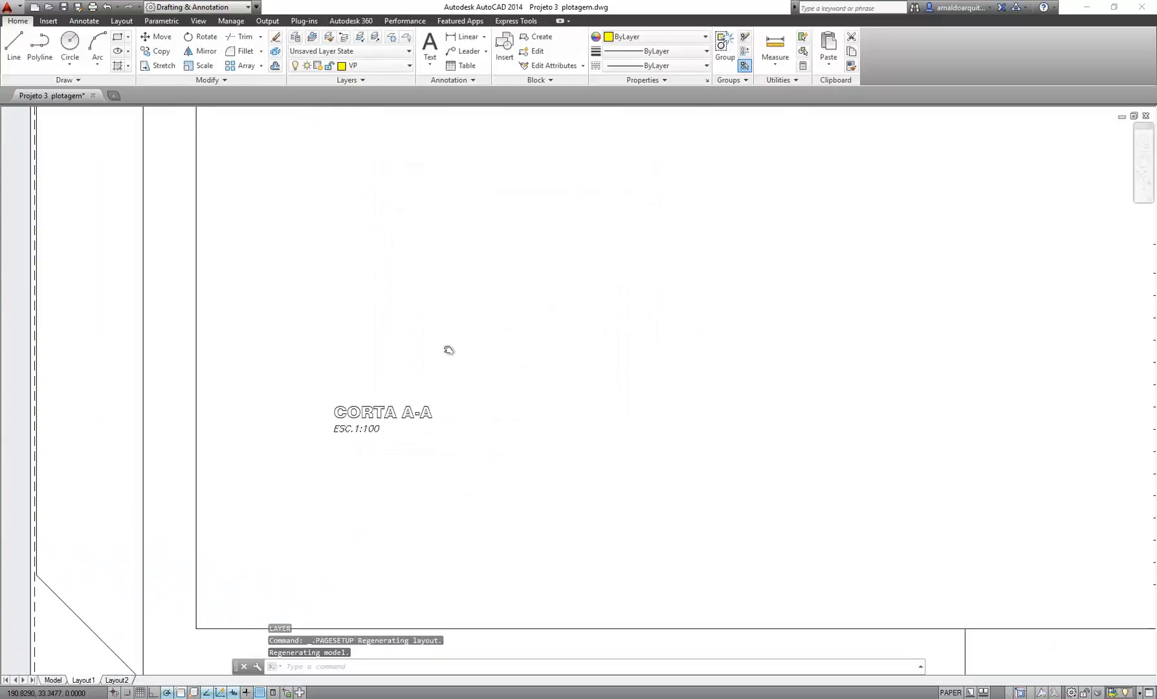
{"action": "scroll", "coordinate": [450, 349], "scroll_direction": "down", "scroll_amount": 4}
{"action": "middle_click_drag", "start_coordinate": [646, 282], "coordinate": [393, 406]}
{"action": "middle_click_drag", "start_coordinate": [922, 363], "coordinate": [572, 581]}
{"action": "scroll", "coordinate": [687, 321], "scroll_direction": "up", "scroll_amount": 2}
{"action": "middle_click_drag", "start_coordinate": [481, 299], "coordinate": [592, 523]}
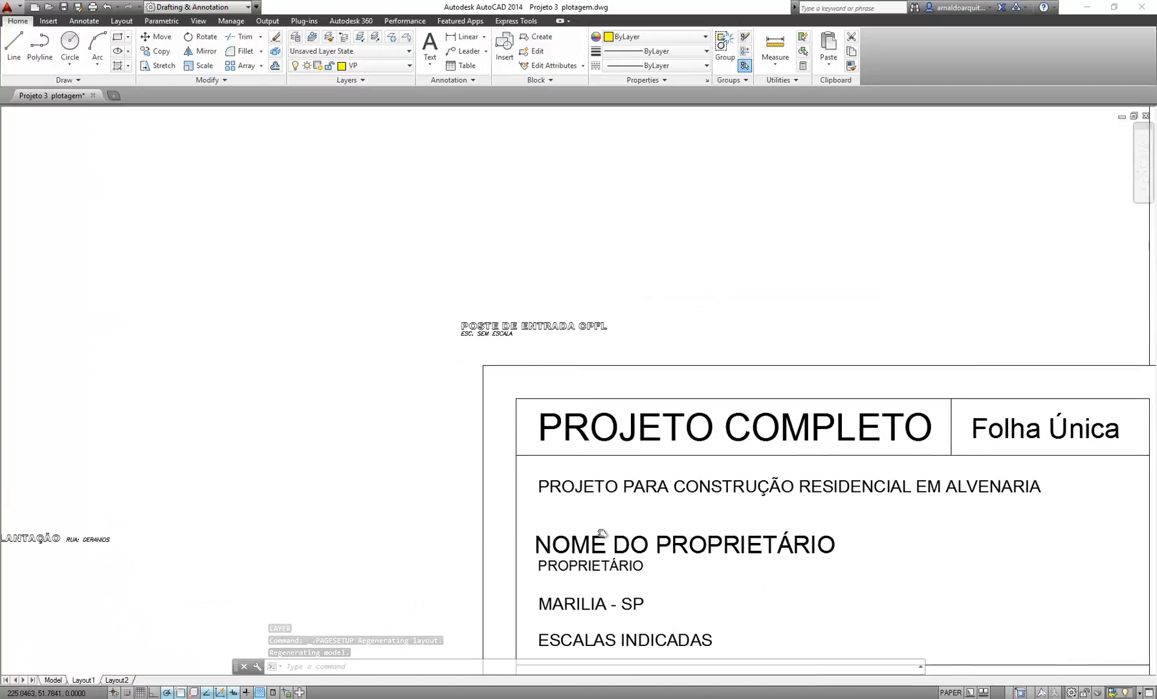
{"action": "scroll", "coordinate": [618, 350], "scroll_direction": "down", "scroll_amount": 4}
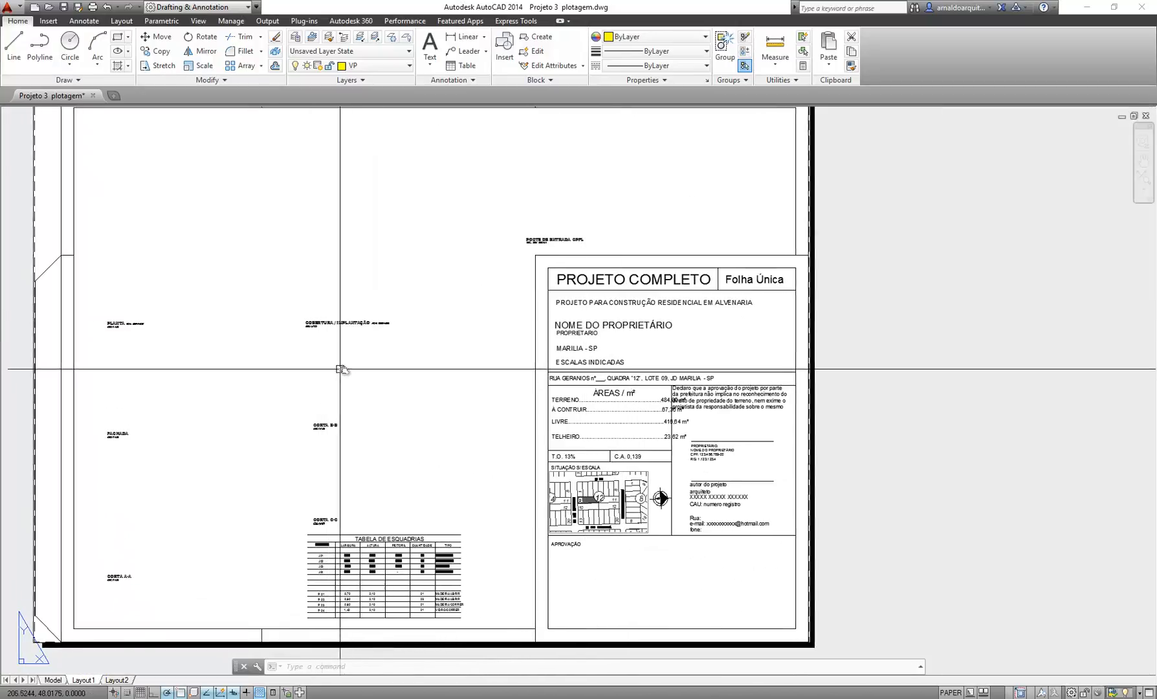
{"action": "middle_click_drag", "start_coordinate": [335, 370], "coordinate": [483, 406]}
Examine the TABELA DE ESQUADRIAS up close, comparing its lines with lineweight display off and on
{"action": "middle_click_drag", "start_coordinate": [884, 360], "coordinate": [882, 331]}
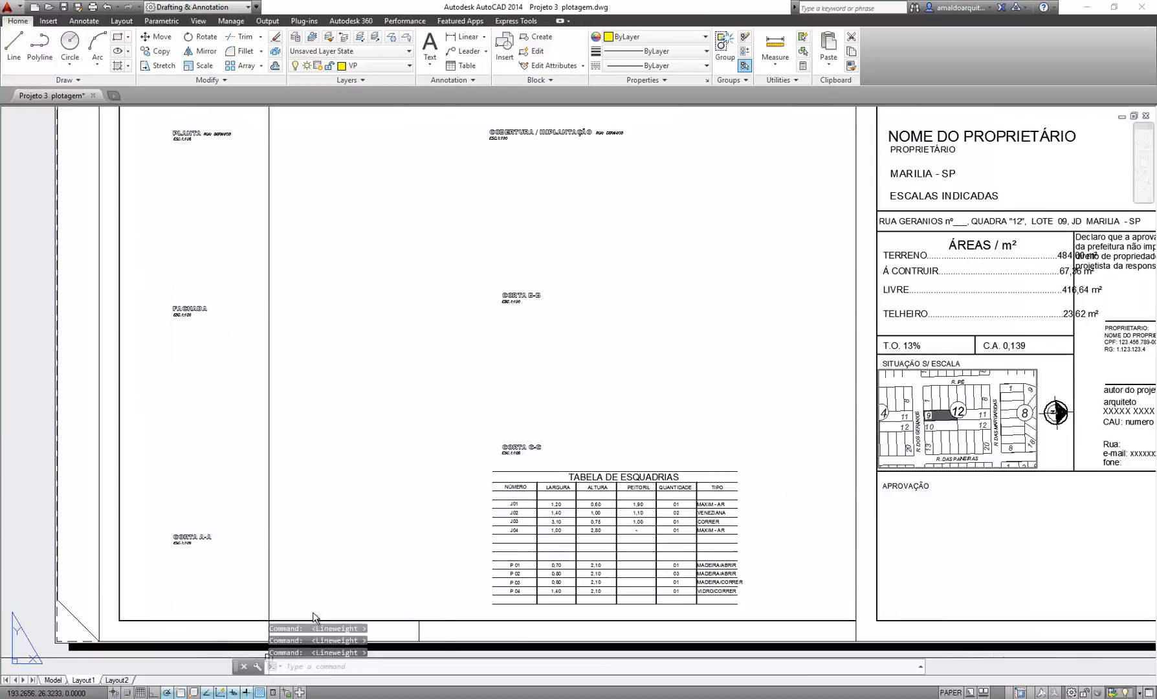
{"action": "middle_click_drag", "start_coordinate": [313, 616], "coordinate": [314, 498]}
{"action": "scroll", "coordinate": [733, 474], "scroll_direction": "up", "scroll_amount": 8}
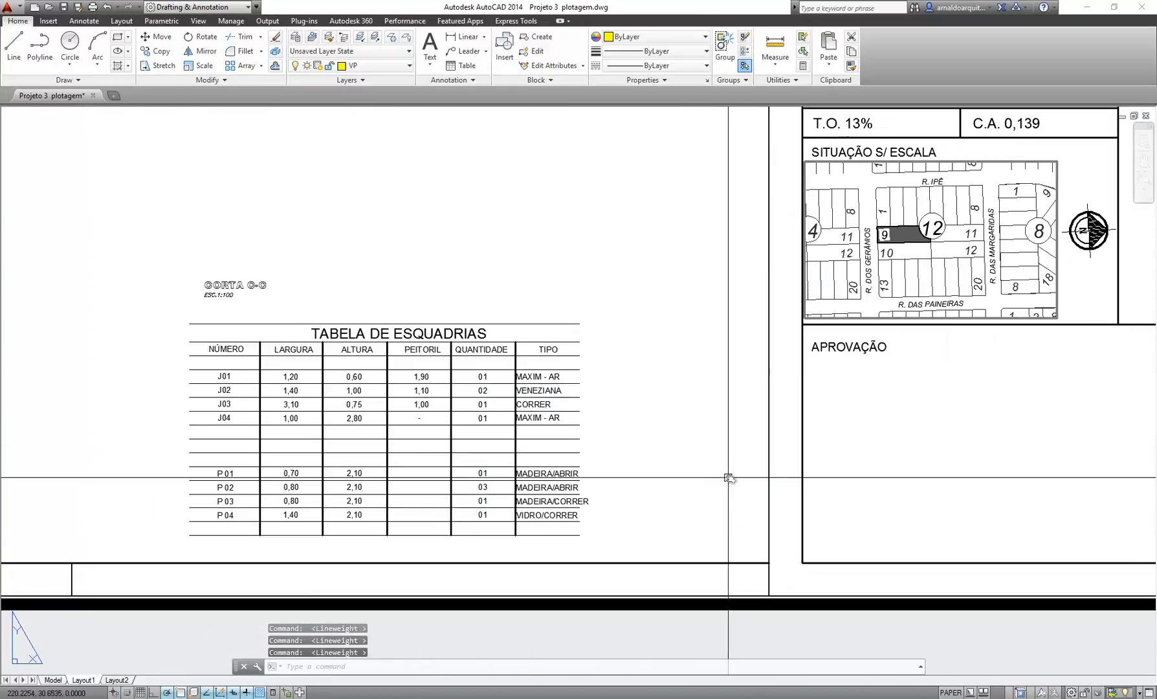
{"action": "scroll", "coordinate": [480, 424], "scroll_direction": "up", "scroll_amount": 3}
{"action": "middle_click_drag", "start_coordinate": [480, 423], "coordinate": [307, 656]}
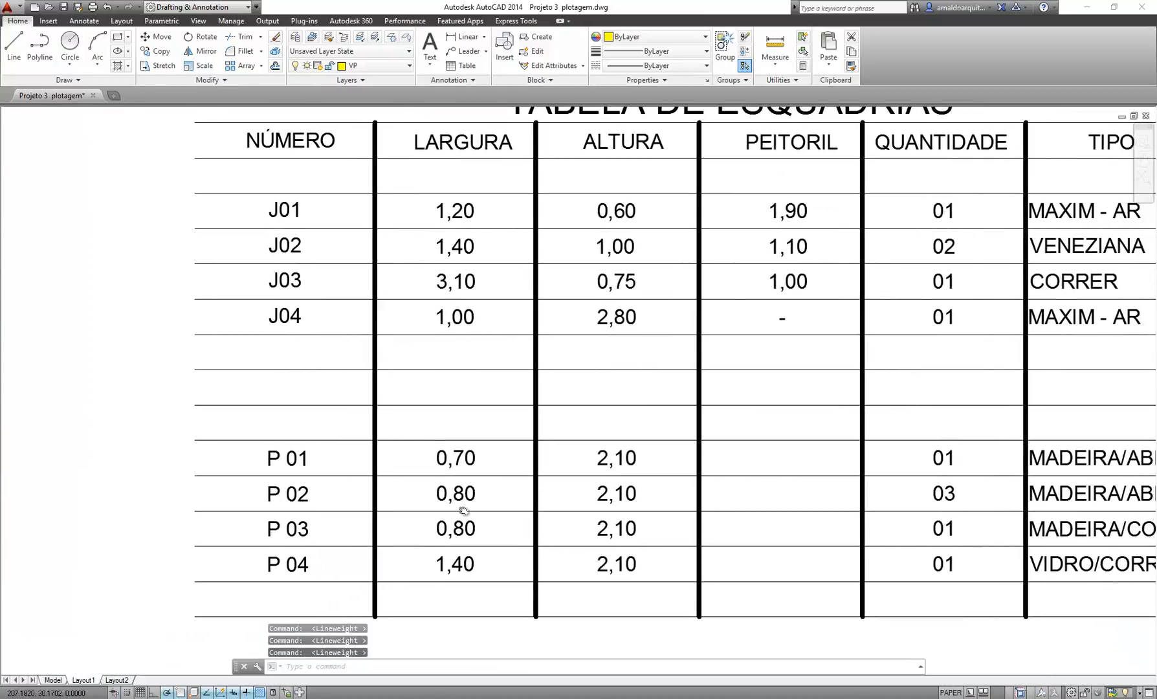
{"action": "left_click", "coordinate": [246, 692]}
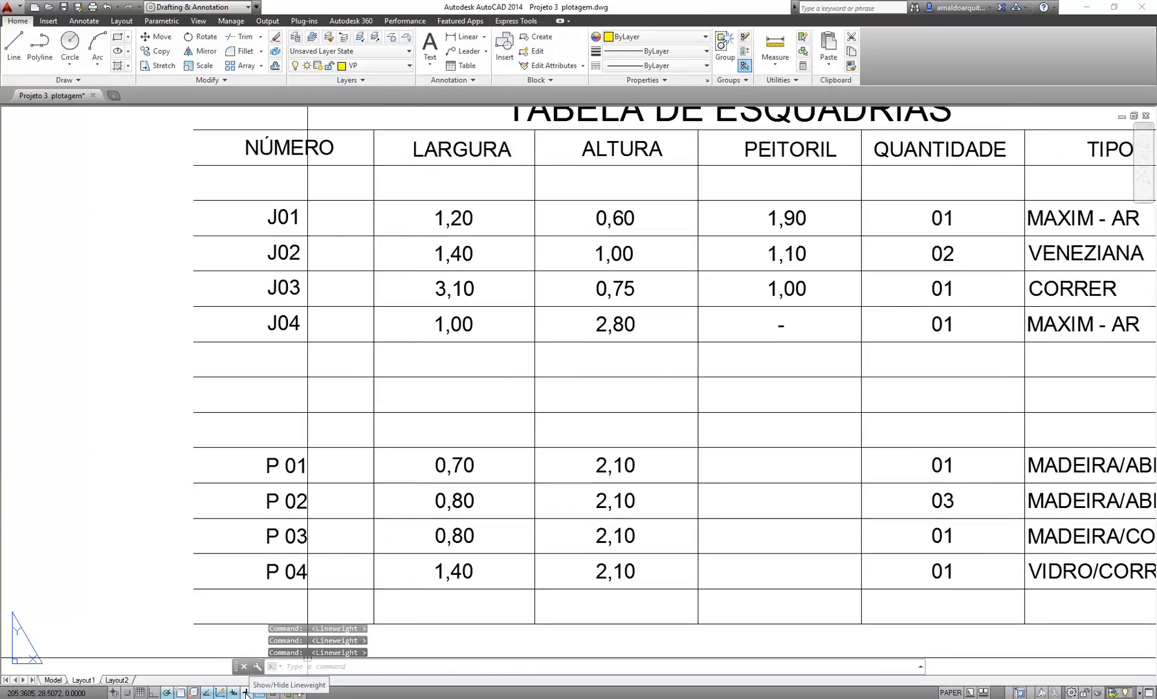
{"action": "left_click", "coordinate": [246, 692]}
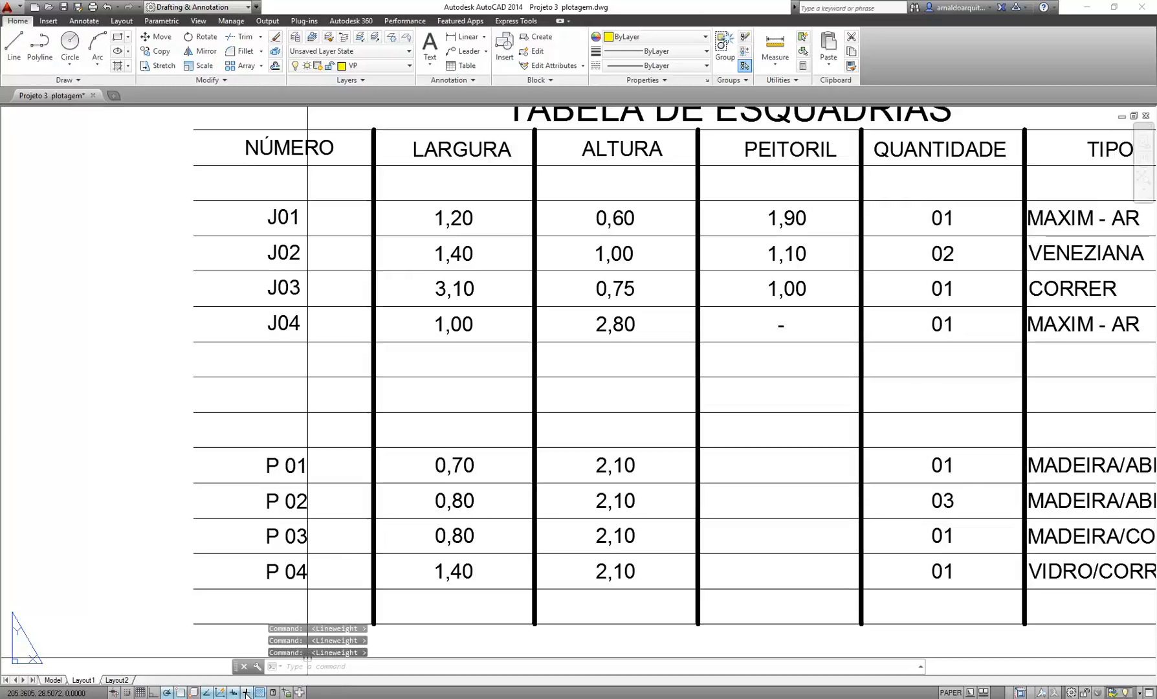
{"action": "left_click", "coordinate": [246, 692]}
{"action": "left_click", "coordinate": [246, 692]}
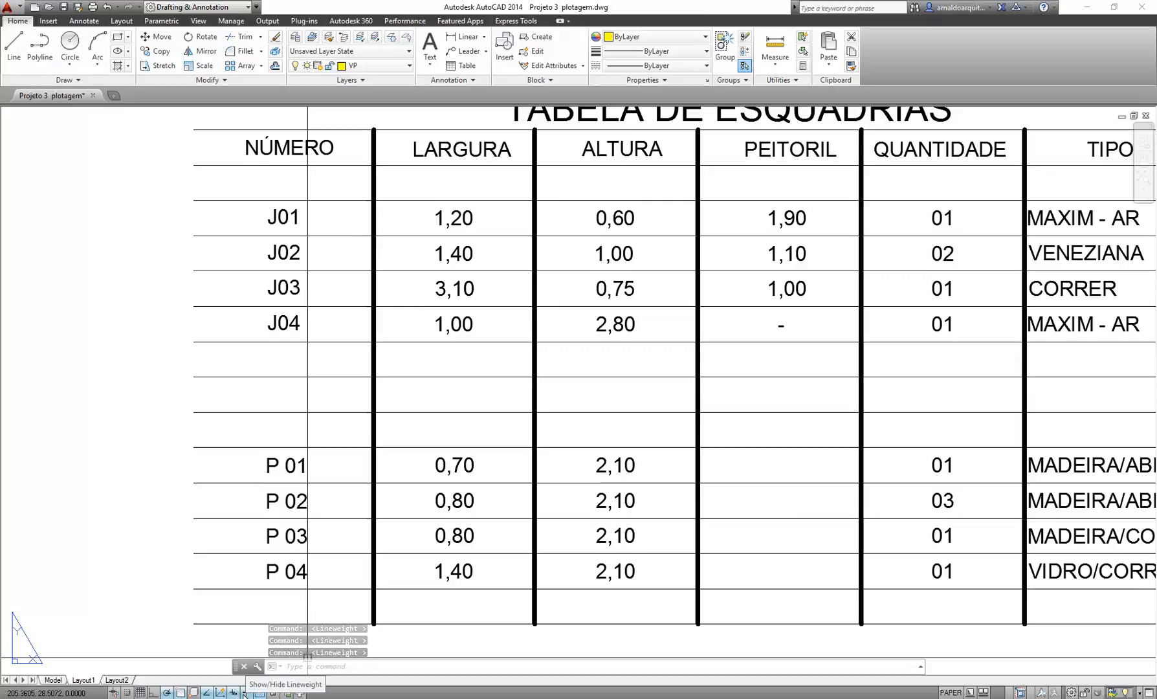
Examine the sheet frame, the title block and the PLANTA and COBERTURA / IMPLANTAÇÃO titles with the lineweights displayed
{"action": "scroll", "coordinate": [401, 498], "scroll_direction": "down", "scroll_amount": 4}
{"action": "middle_click_drag", "start_coordinate": [573, 416], "coordinate": [734, 621]}
{"action": "scroll", "coordinate": [643, 154], "scroll_direction": "down", "scroll_amount": 4}
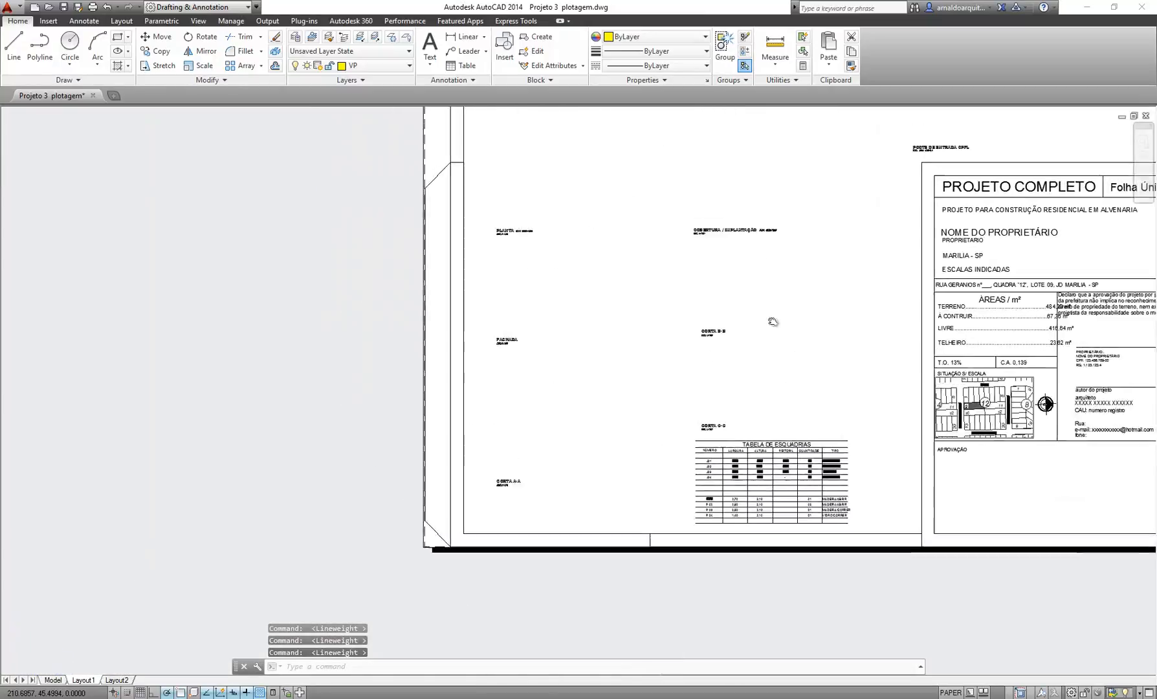
{"action": "scroll", "coordinate": [580, 170], "scroll_direction": "up", "scroll_amount": 6}
{"action": "middle_click_drag", "start_coordinate": [580, 170], "coordinate": [658, 294]}
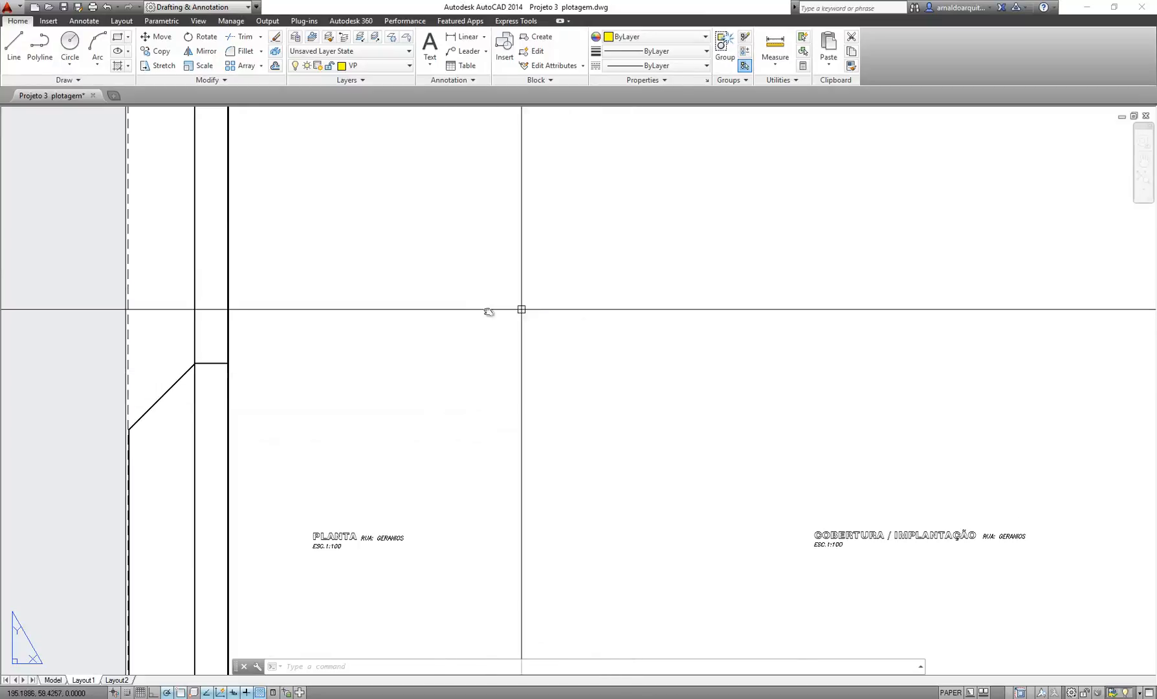
{"action": "scroll", "coordinate": [219, 368], "scroll_direction": "up", "scroll_amount": 2}
{"action": "middle_click_drag", "start_coordinate": [321, 399], "coordinate": [418, 374]}
{"action": "scroll", "coordinate": [453, 368], "scroll_direction": "down", "scroll_amount": 3}
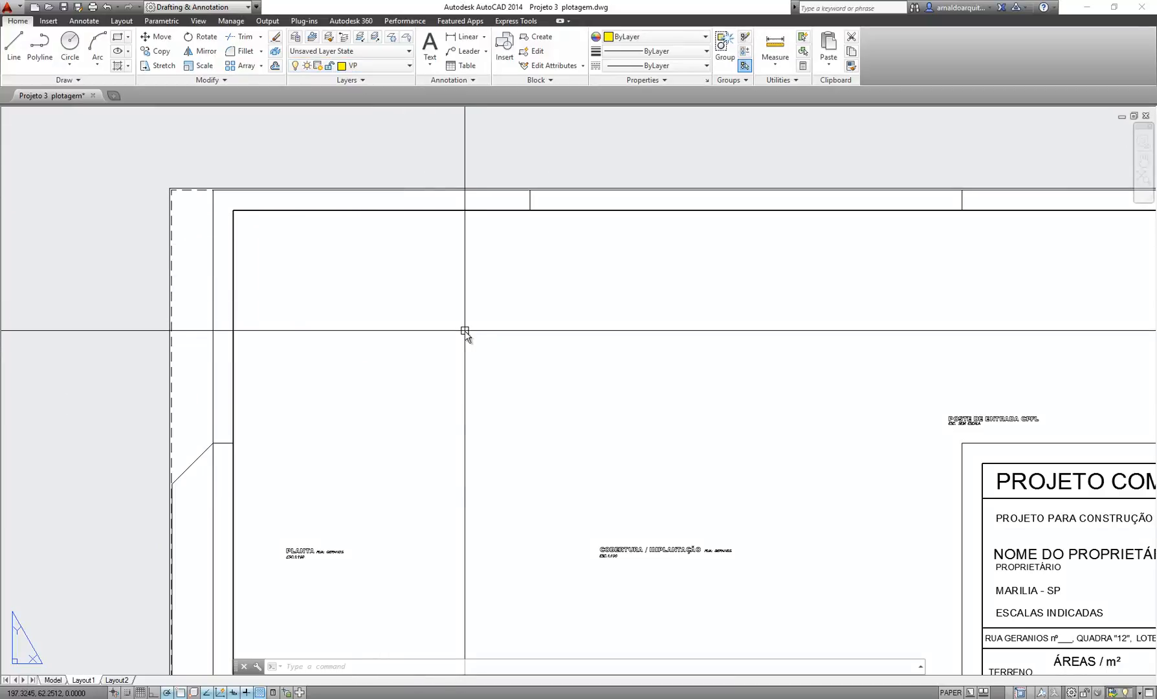
Create a rectangular viewport with MVIEW in the empty area between the sheet frame's upper-left corner and the PLANTA title
{"action": "type", "text": "mv"}
{"action": "key", "text": "Return"}
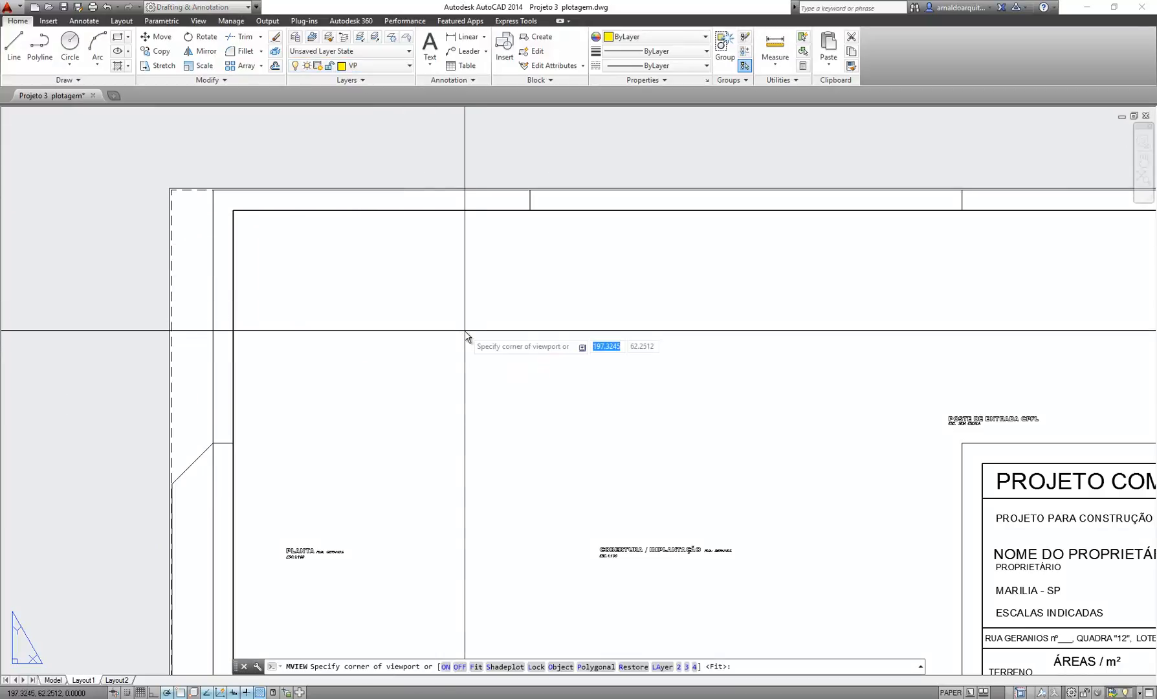
{"action": "left_click", "coordinate": [245, 221]}
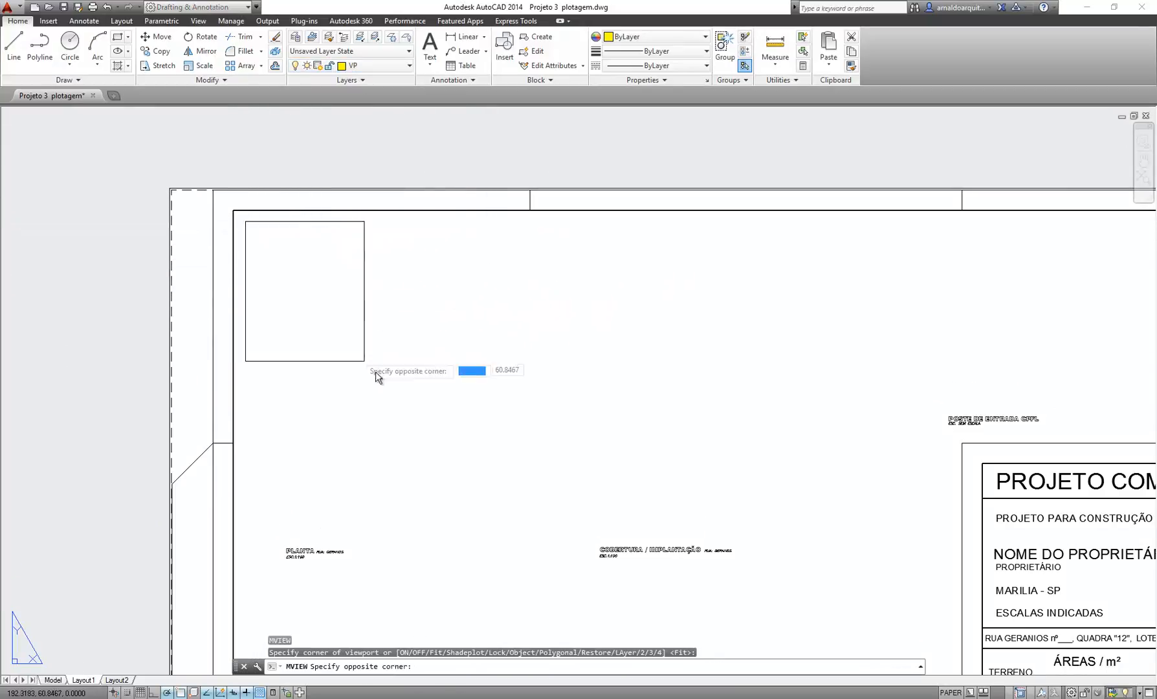
{"action": "left_click", "coordinate": [564, 547]}
{"action": "scroll", "coordinate": [393, 323], "scroll_direction": "up", "scroll_amount": 6}
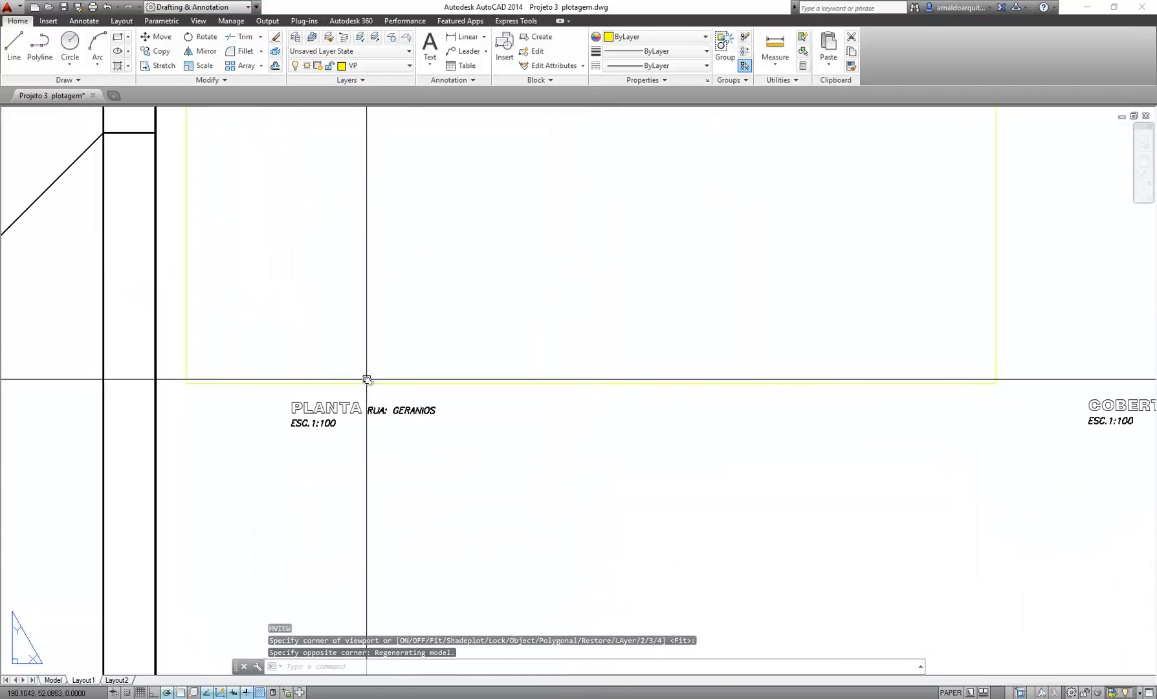
{"action": "scroll", "coordinate": [359, 454], "scroll_direction": "down", "scroll_amount": 6}
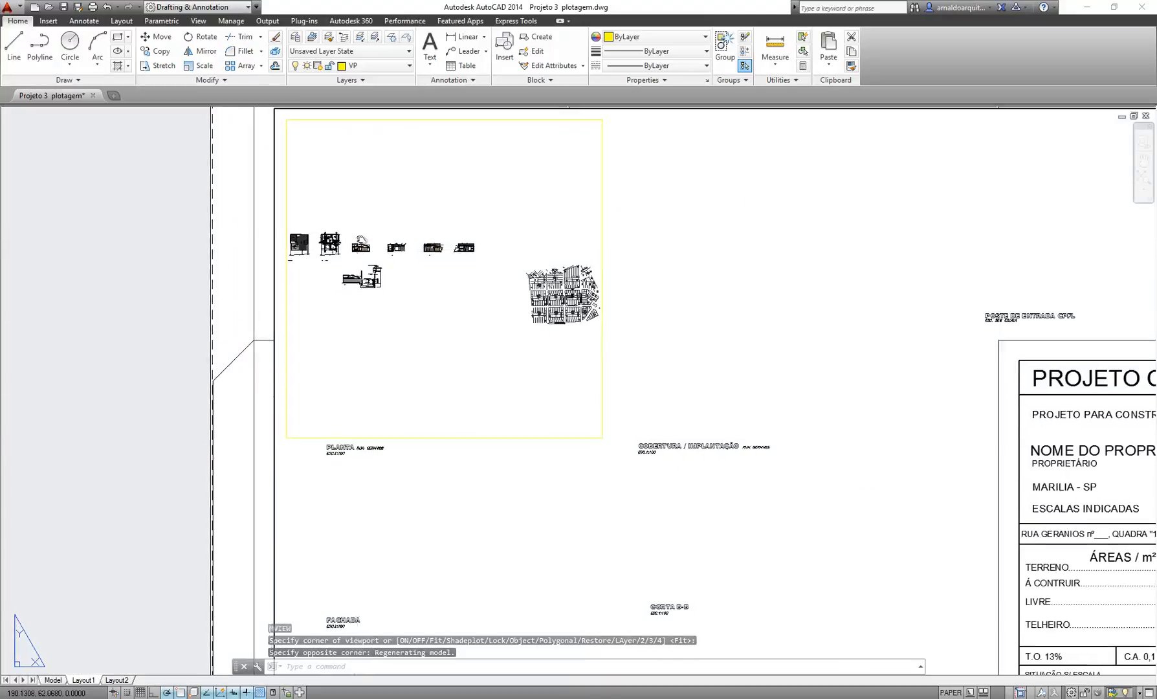
Frame the floor plan inside the new viewport, set the viewport scale to 1:100 and return to paper space
{"action": "double_click", "coordinate": [386, 423]}
{"action": "scroll", "coordinate": [413, 341], "scroll_direction": "up", "scroll_amount": 7}
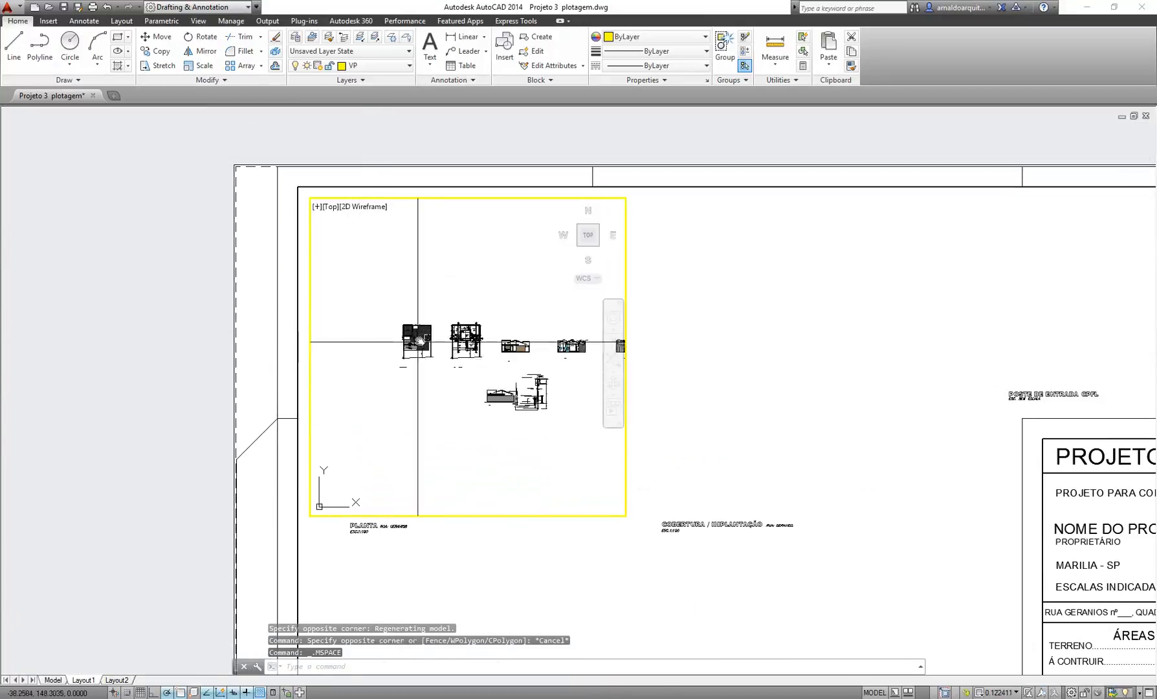
{"action": "scroll", "coordinate": [410, 358], "scroll_direction": "up", "scroll_amount": 2}
{"action": "middle_click_drag", "start_coordinate": [598, 373], "coordinate": [339, 390]}
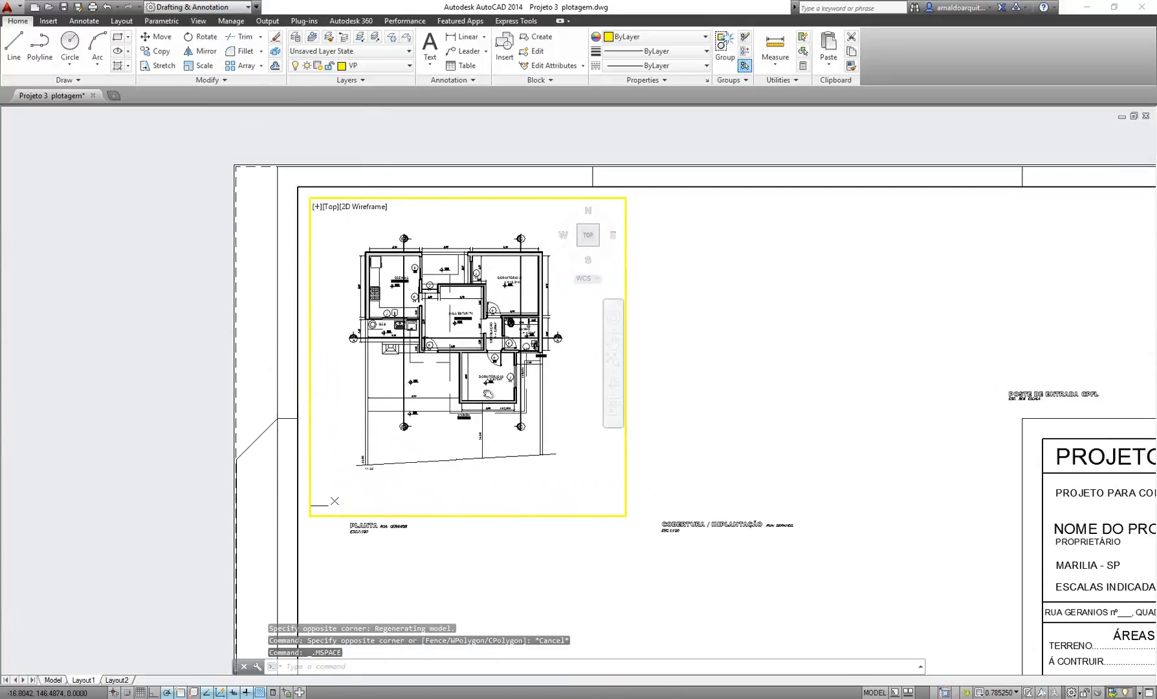
{"action": "left_click", "coordinate": [995, 692]}
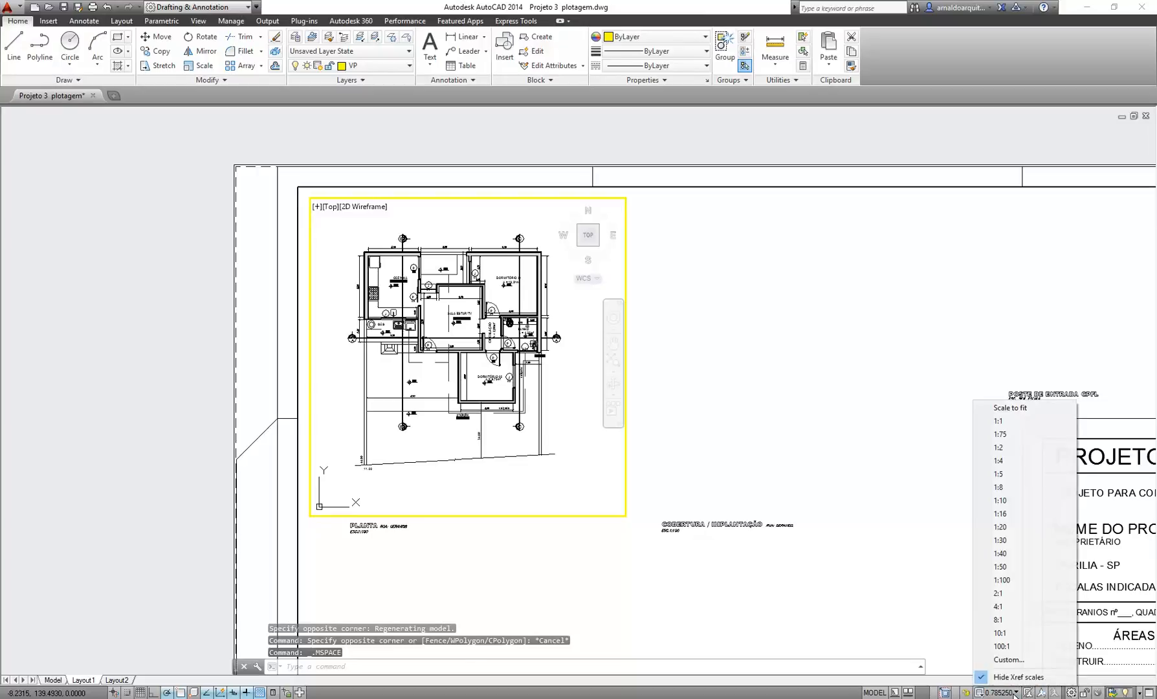
{"action": "left_click", "coordinate": [1000, 582]}
{"action": "middle_click_drag", "start_coordinate": [473, 360], "coordinate": [576, 499]}
{"action": "double_click", "coordinate": [561, 573]}
Activate the floor plan viewport, regenerate it so the dashed and section linetypes redraw, and return to paper space
{"action": "scroll", "coordinate": [498, 345], "scroll_direction": "up", "scroll_amount": 4}
{"action": "scroll", "coordinate": [447, 286], "scroll_direction": "up", "scroll_amount": 2}
{"action": "scroll", "coordinate": [549, 366], "scroll_direction": "up", "scroll_amount": 2}
{"action": "middle_click_drag", "start_coordinate": [549, 367], "coordinate": [631, 376]}
{"action": "scroll", "coordinate": [574, 366], "scroll_direction": "down", "scroll_amount": 5}
{"action": "double_click", "coordinate": [465, 310]}
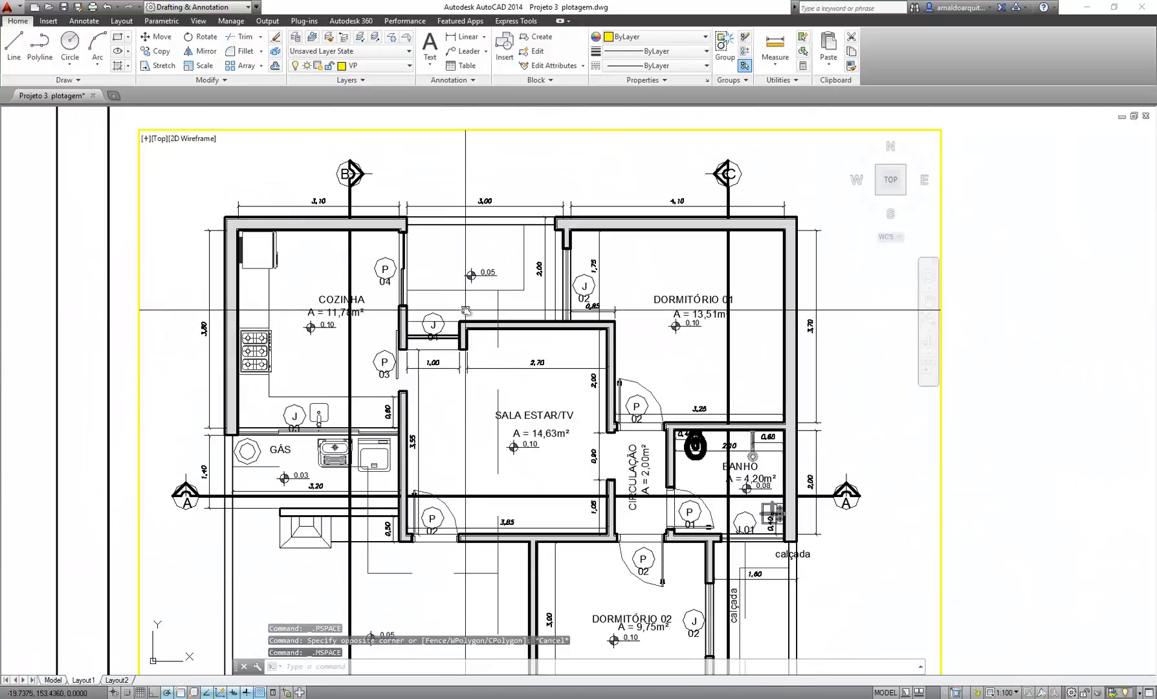
{"action": "type", "text": "re"}
{"action": "key", "text": "Return"}
{"action": "key", "text": "Escape"}
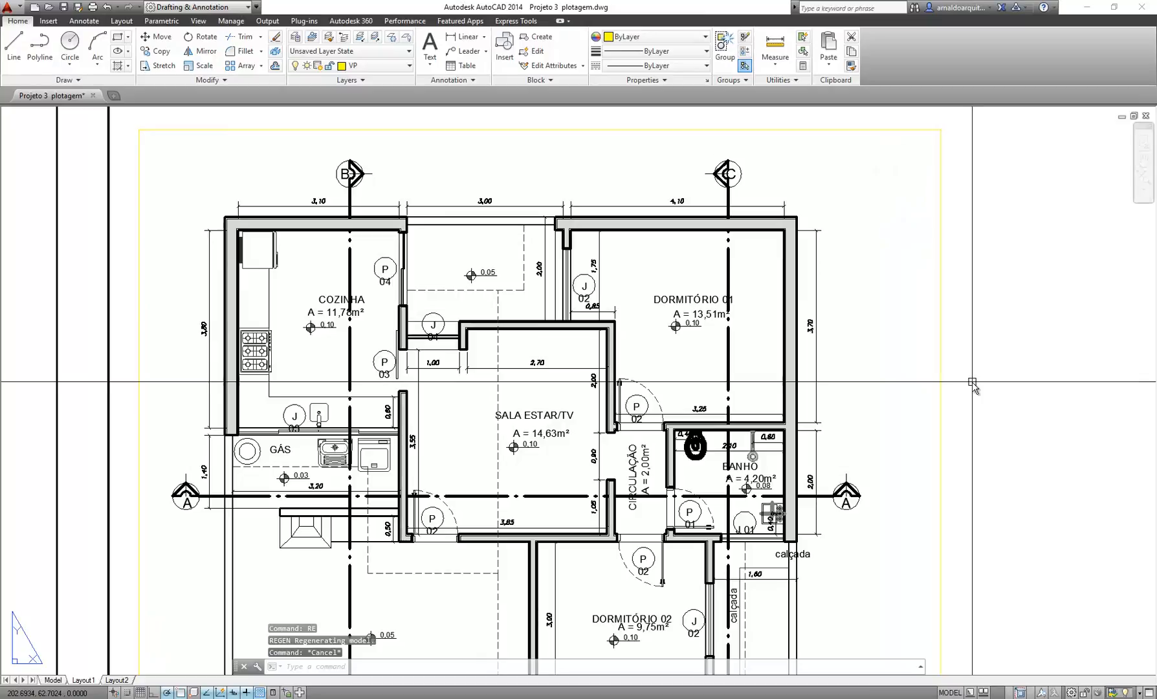
{"action": "double_click", "coordinate": [973, 382]}
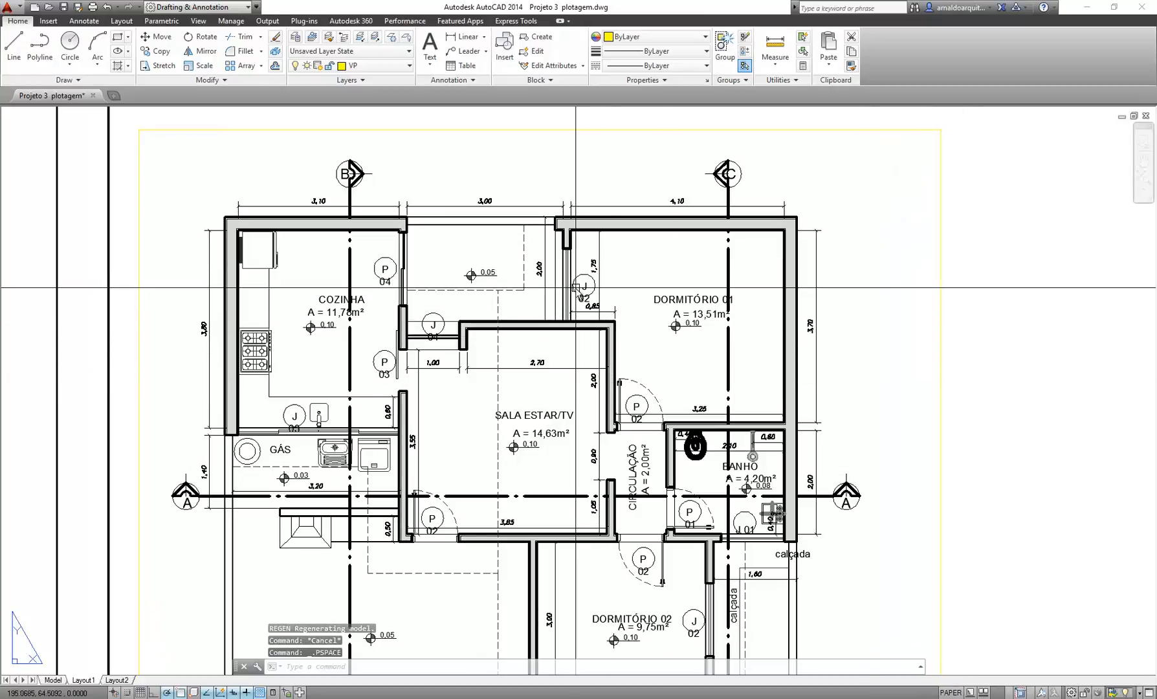
Examine the floor plan's wall, section, dimension and projection lines up close to judge their plotted lineweights
{"action": "scroll", "coordinate": [375, 304], "scroll_direction": "down", "scroll_amount": 3}
{"action": "scroll", "coordinate": [389, 299], "scroll_direction": "up", "scroll_amount": 6}
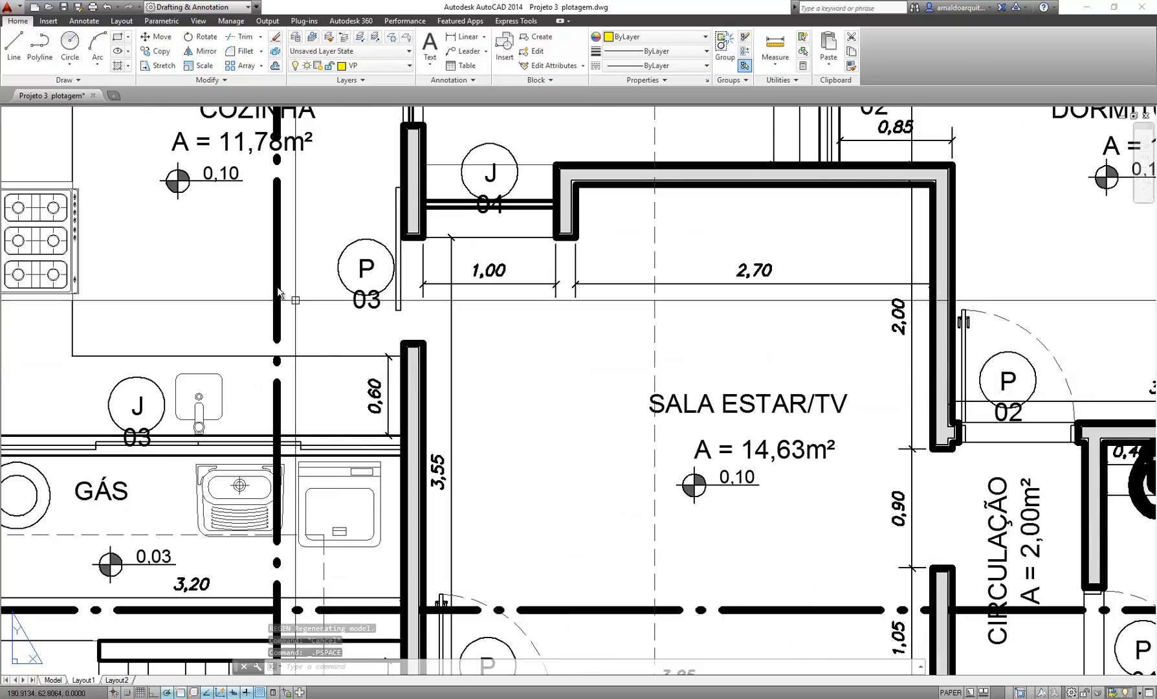
{"action": "mouse_move", "coordinate": [646, 438]}
{"action": "middle_mouse_down"}
{"action": "mouse_move", "coordinate": [353, 354]}
{"action": "mouse_move", "coordinate": [307, 326]}
{"action": "middle_mouse_up"}
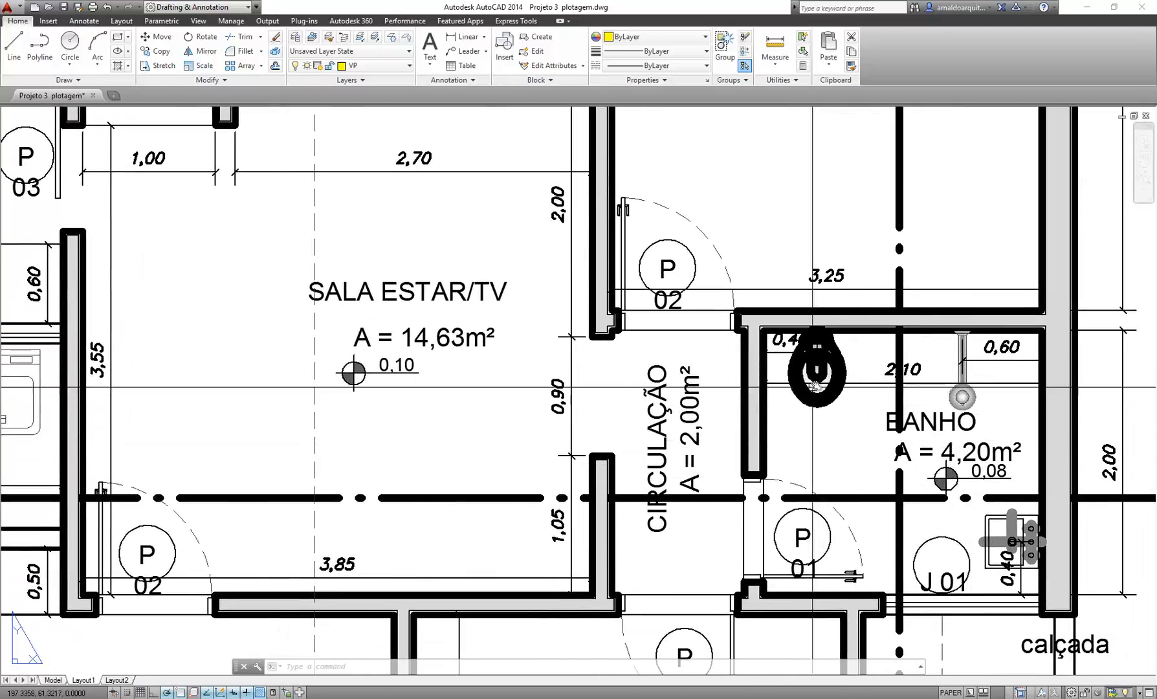
{"action": "scroll", "coordinate": [816, 385], "scroll_direction": "down", "scroll_amount": 3}
{"action": "scroll", "coordinate": [575, 388], "scroll_direction": "down", "scroll_amount": 3}
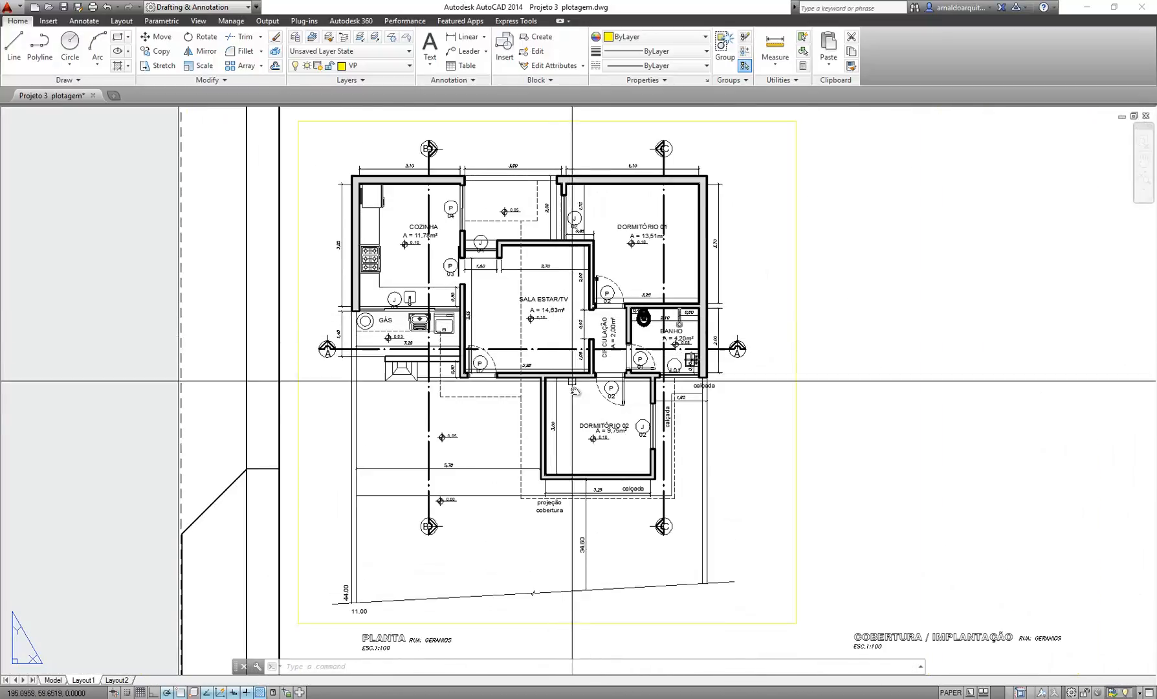
{"action": "scroll", "coordinate": [451, 440], "scroll_direction": "up", "scroll_amount": 6}
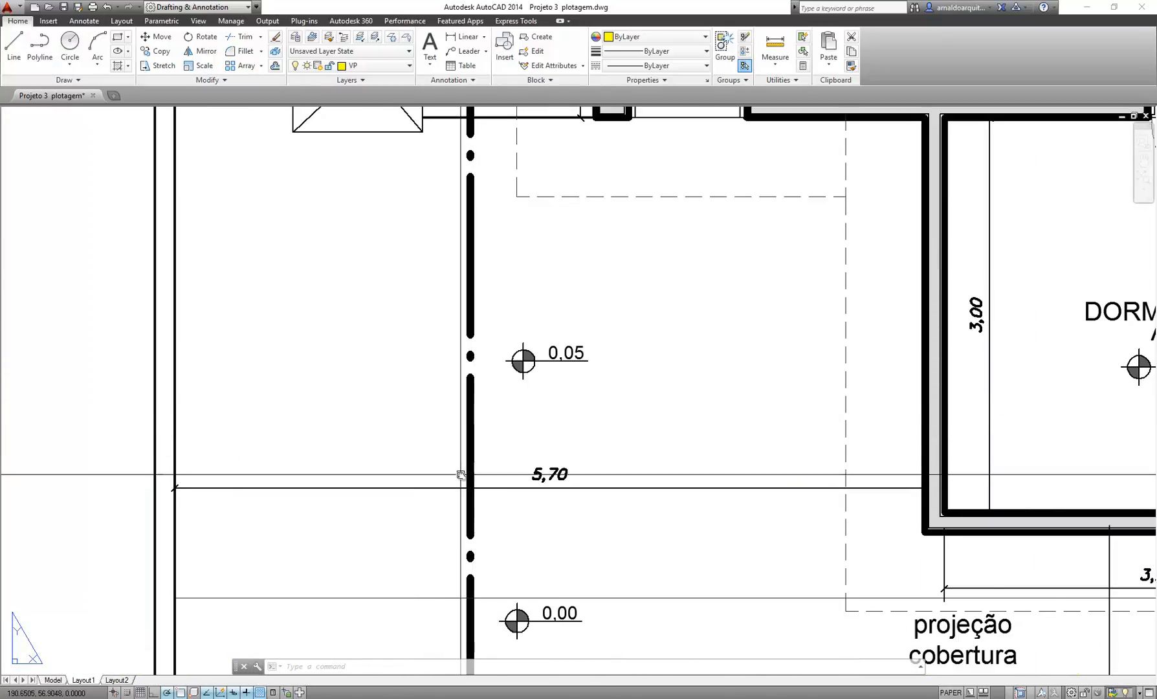
{"action": "scroll", "coordinate": [475, 382], "scroll_direction": "down", "scroll_amount": 2}
{"action": "scroll", "coordinate": [764, 356], "scroll_direction": "up", "scroll_amount": 2}
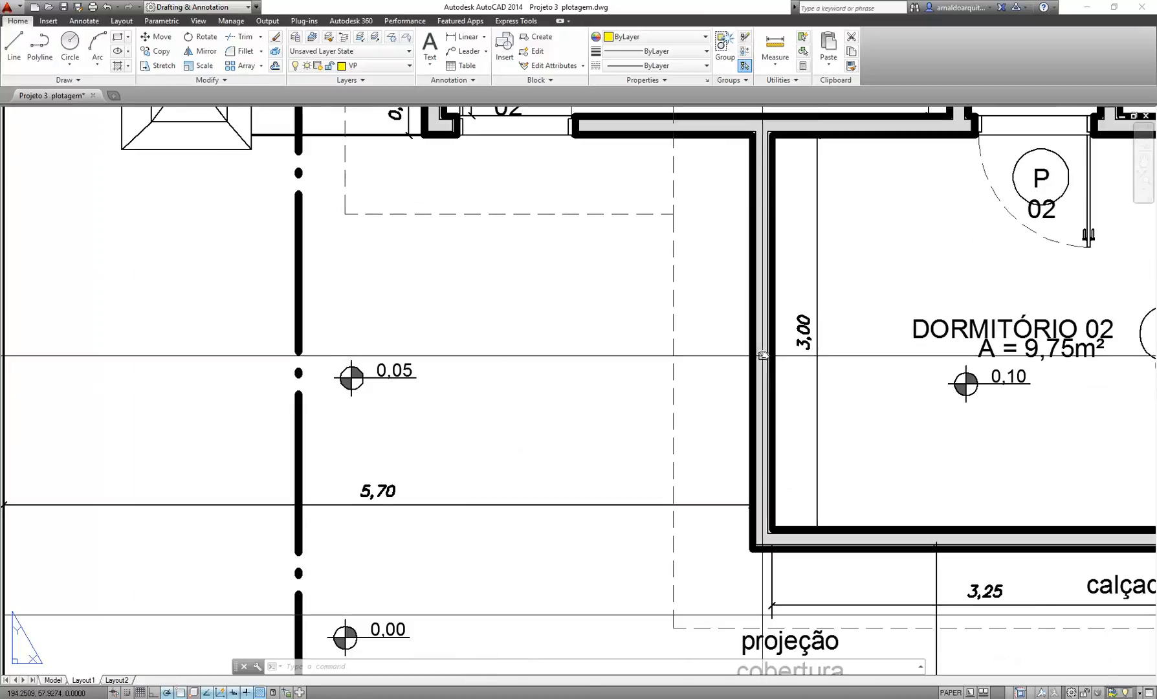
{"action": "mouse_move", "coordinate": [744, 275]}
{"action": "middle_mouse_down"}
{"action": "mouse_move", "coordinate": [718, 344]}
{"action": "mouse_move", "coordinate": [561, 554]}
{"action": "middle_mouse_up"}
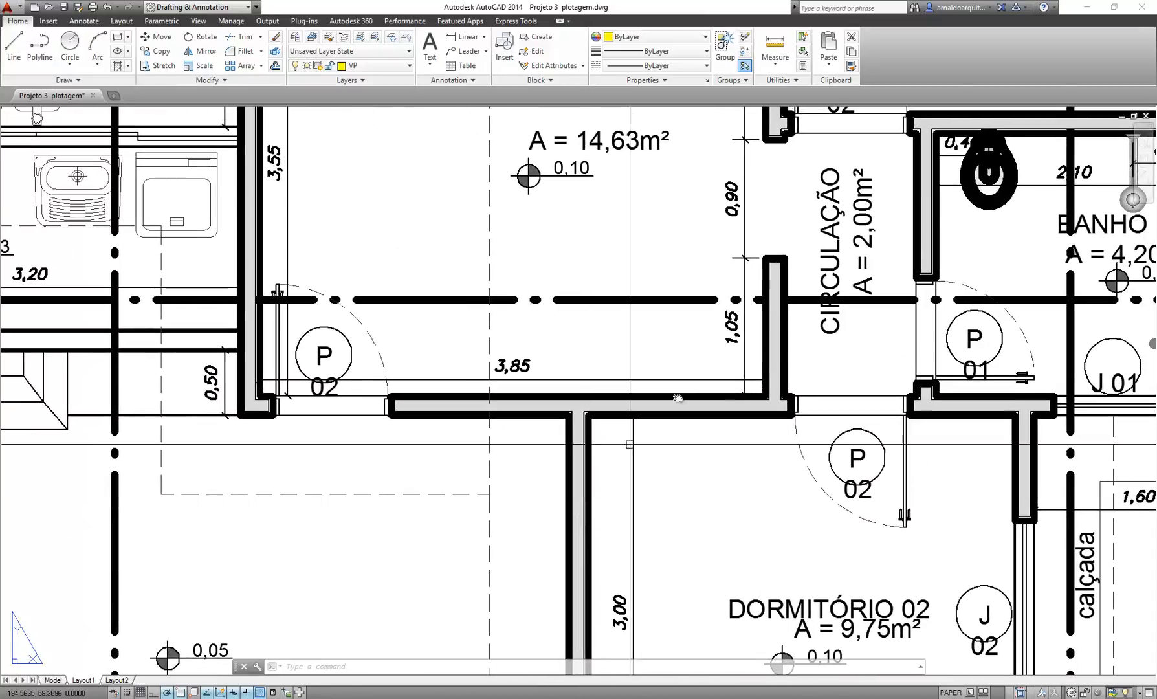
{"action": "scroll", "coordinate": [802, 311], "scroll_direction": "up", "scroll_amount": 4}
{"action": "scroll", "coordinate": [539, 329], "scroll_direction": "down", "scroll_amount": 6}
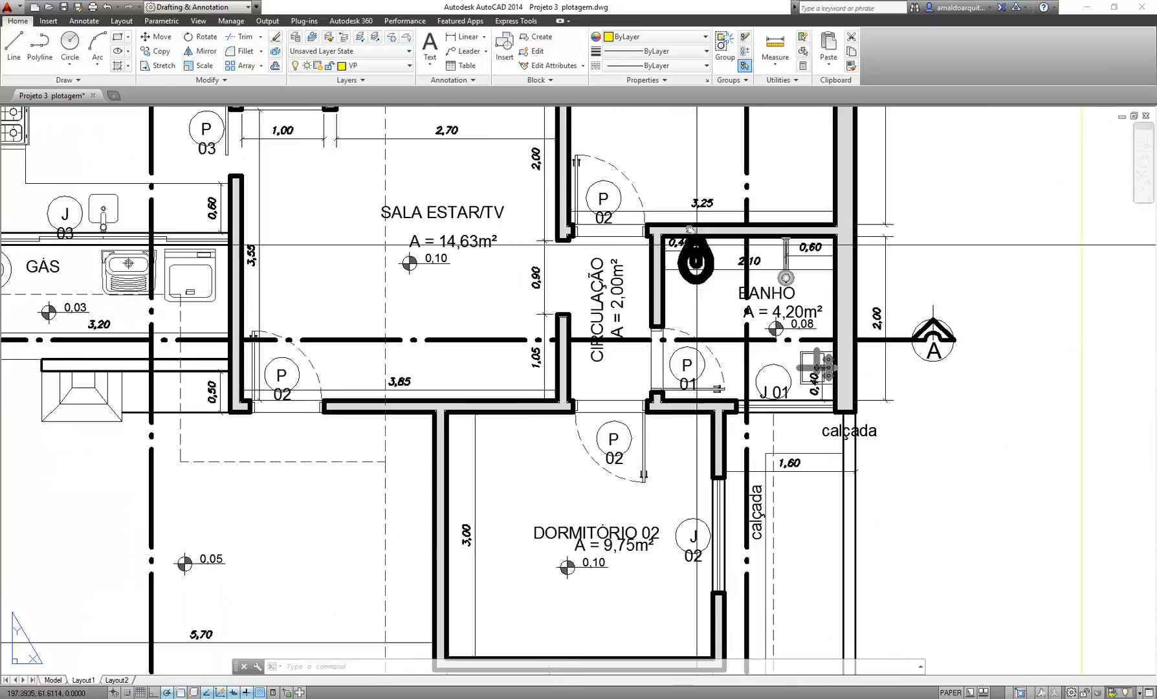
{"action": "middle_click_drag", "start_coordinate": [690, 228], "coordinate": [915, 456]}
{"action": "scroll", "coordinate": [421, 340], "scroll_direction": "down", "scroll_amount": 2}
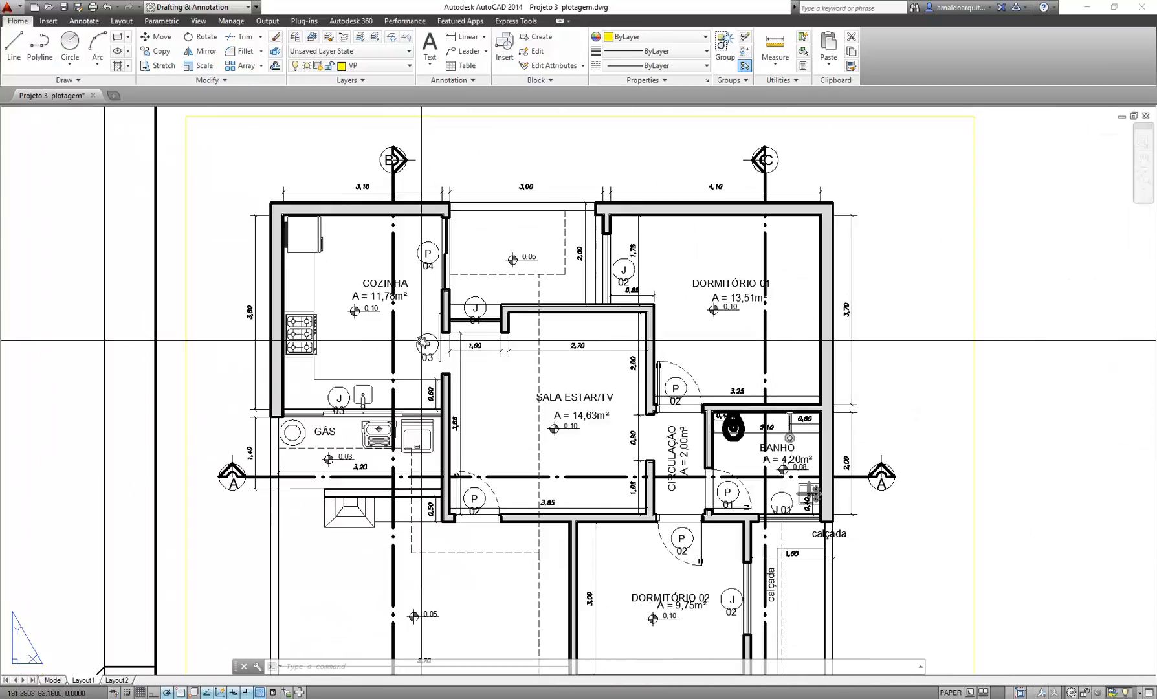
{"action": "scroll", "coordinate": [422, 340], "scroll_direction": "down", "scroll_amount": 3}
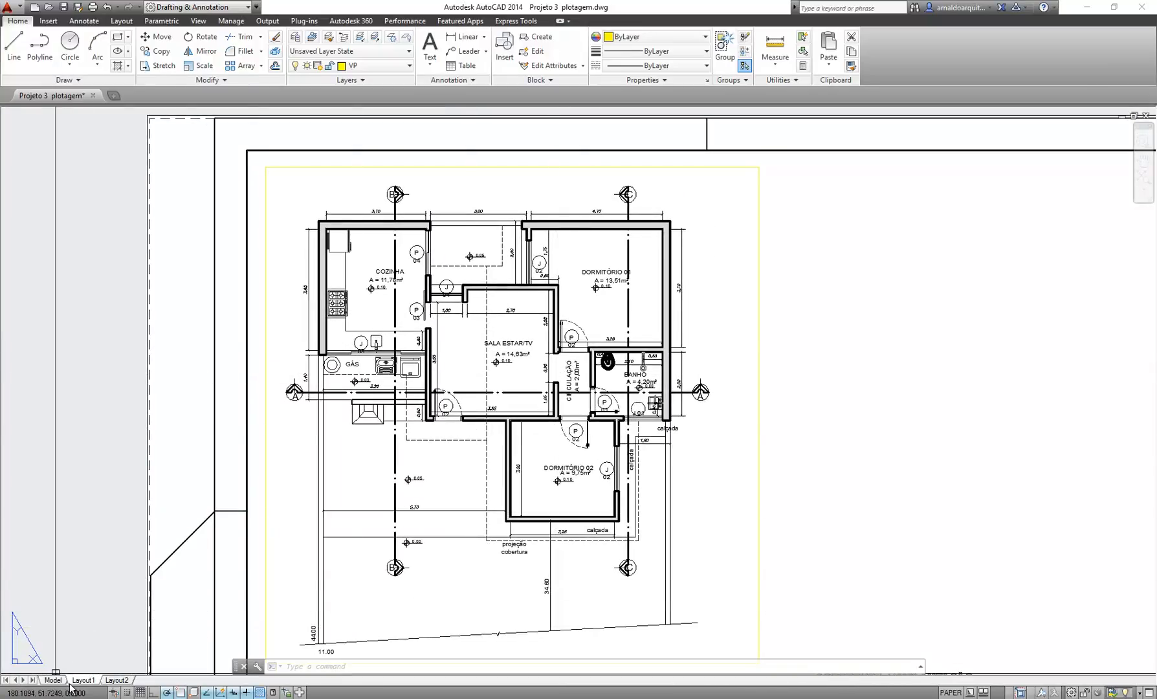
Edit meu estilo.ctb from Layout1's page setup and set the Color 5 lineweight to 0.3000 mm
{"action": "right_click", "coordinate": [81, 684]}
{"action": "left_click", "coordinate": [113, 591]}
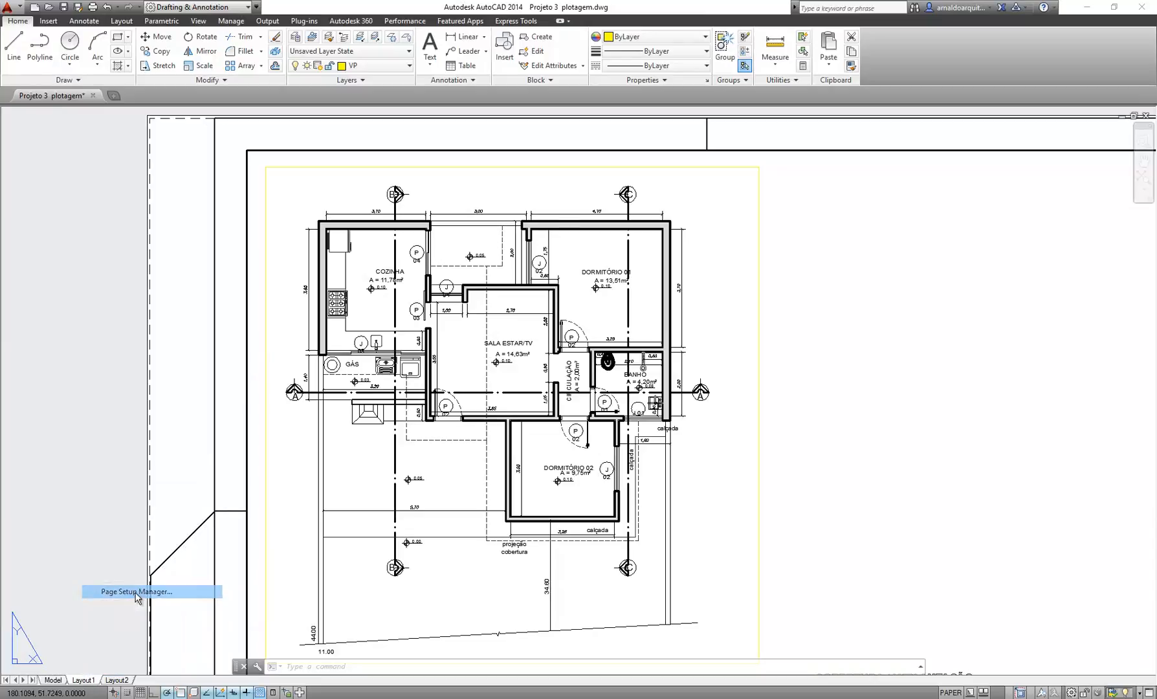
{"action": "left_click", "coordinate": [673, 333]}
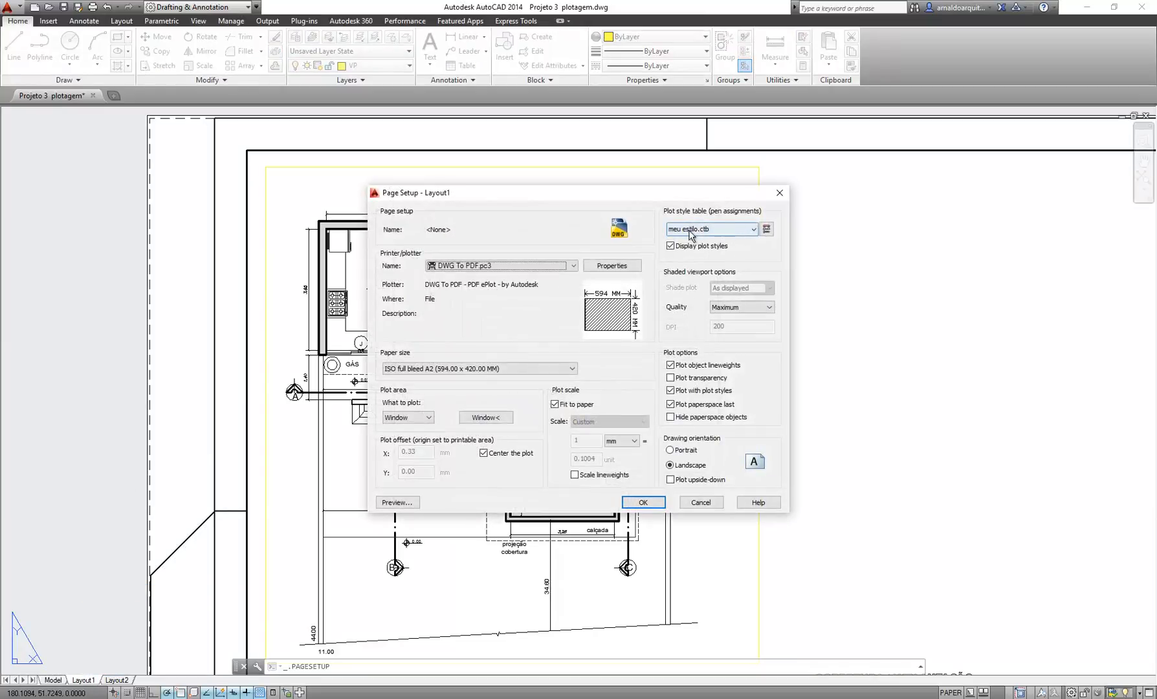
{"action": "left_click", "coordinate": [766, 228]}
{"action": "left_click_drag", "start_coordinate": [589, 202], "coordinate": [502, 206]}
{"action": "left_click", "coordinate": [381, 288]}
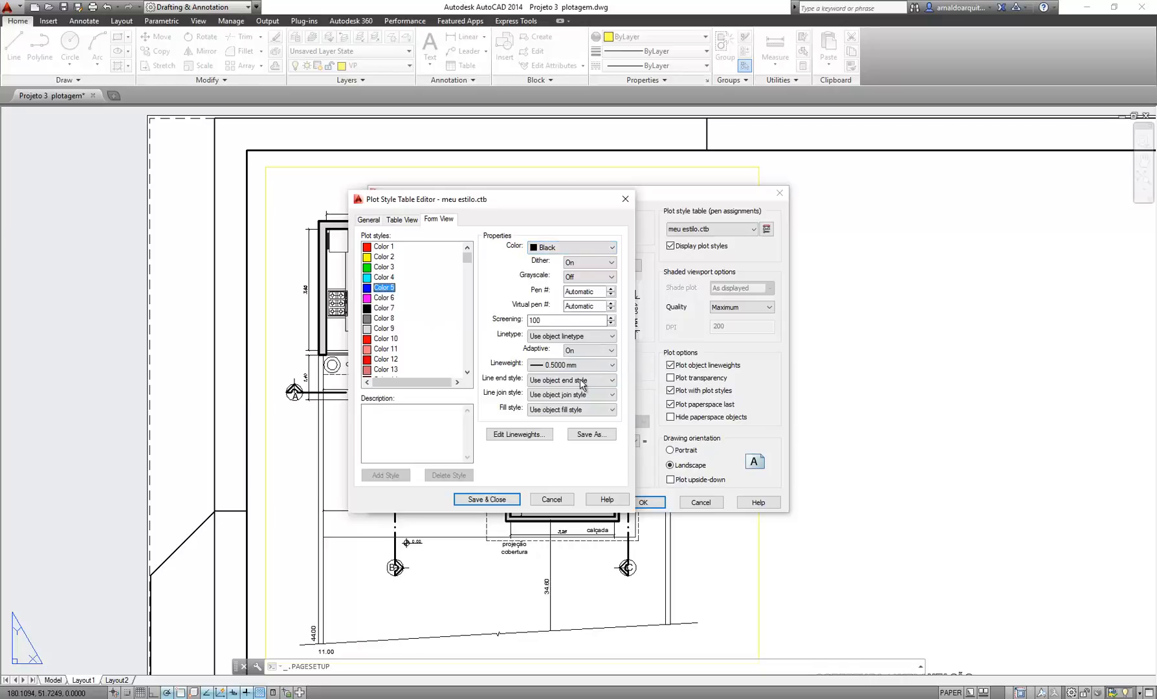
{"action": "left_click", "coordinate": [560, 366]}
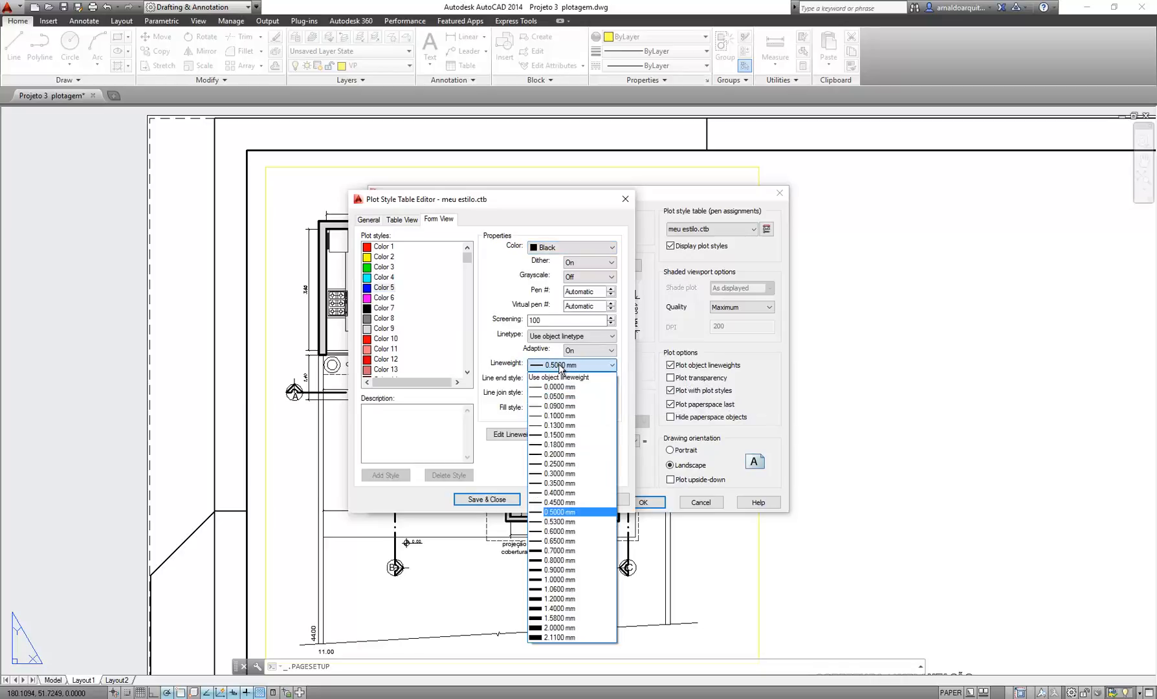
{"action": "left_click", "coordinate": [560, 473]}
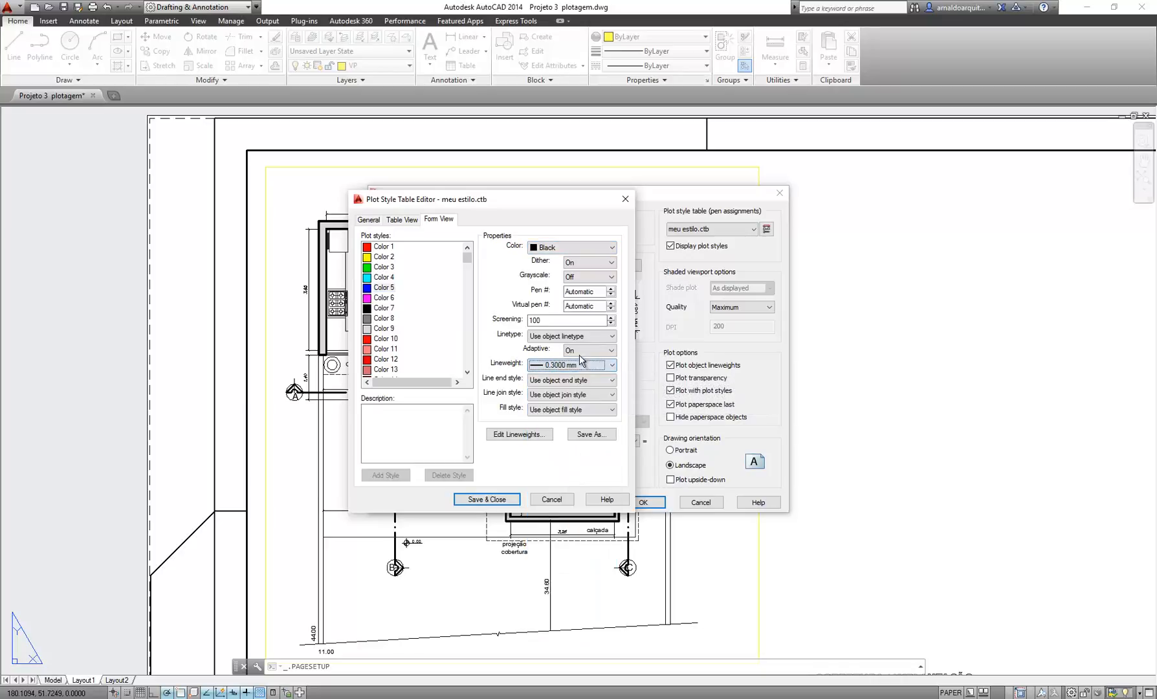
Save the meu estilo.ctb plot style table, accept Layout1's page setup and close the Page Setup Manager
{"action": "left_click", "coordinate": [486, 500]}
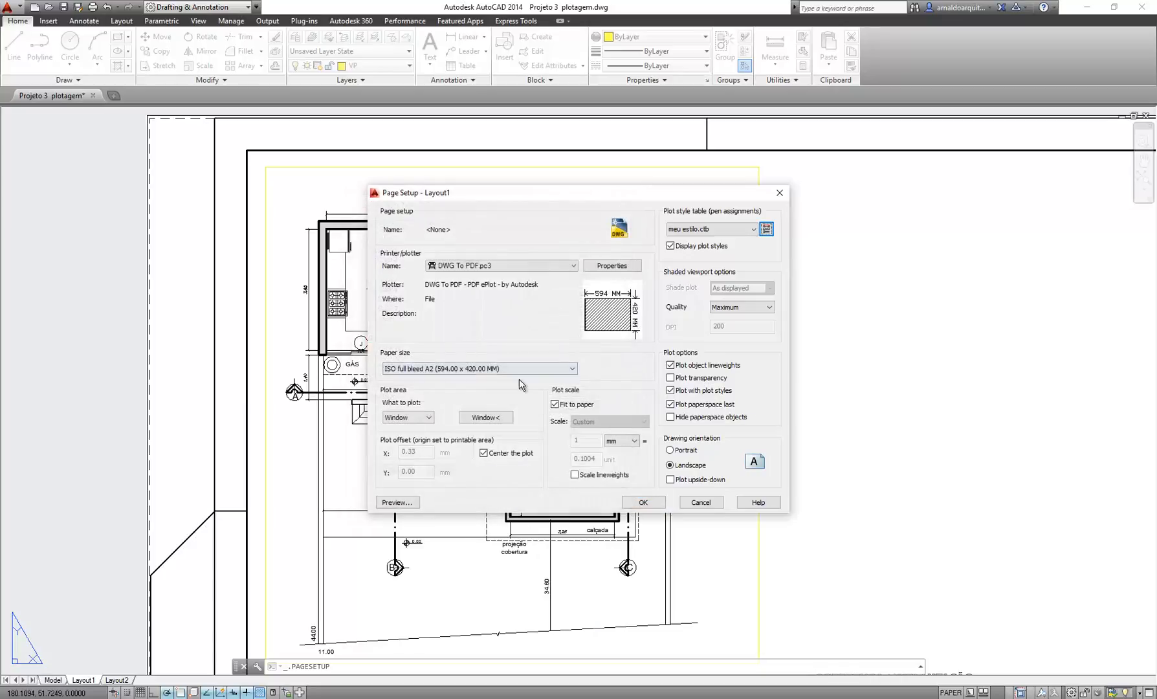
{"action": "left_click", "coordinate": [643, 503]}
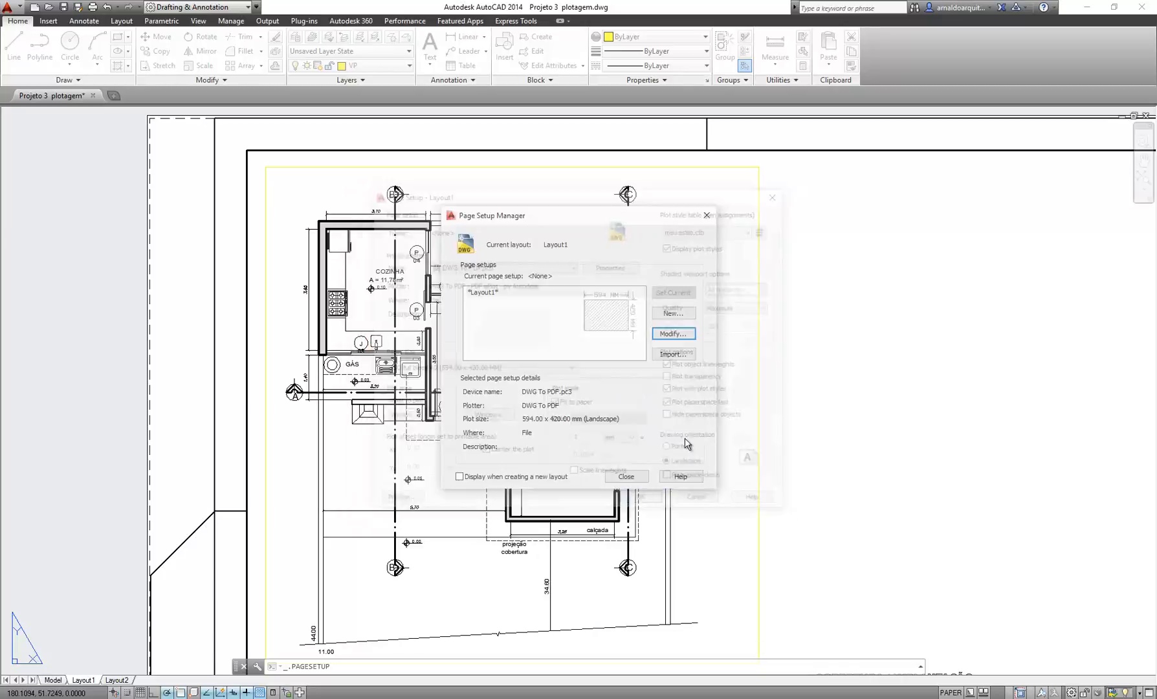
{"action": "left_click", "coordinate": [627, 477]}
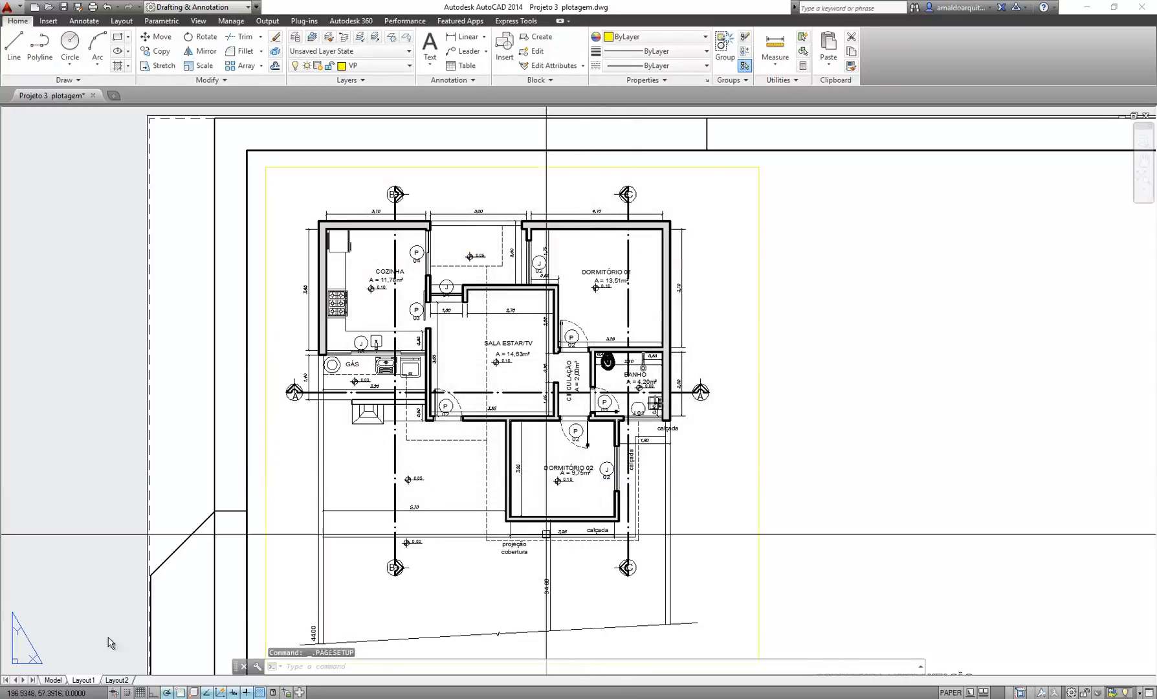
Regenerate the model inside the PLANTA viewport to refresh its lineweights and return to paper space
{"action": "left_click", "coordinate": [621, 349]}
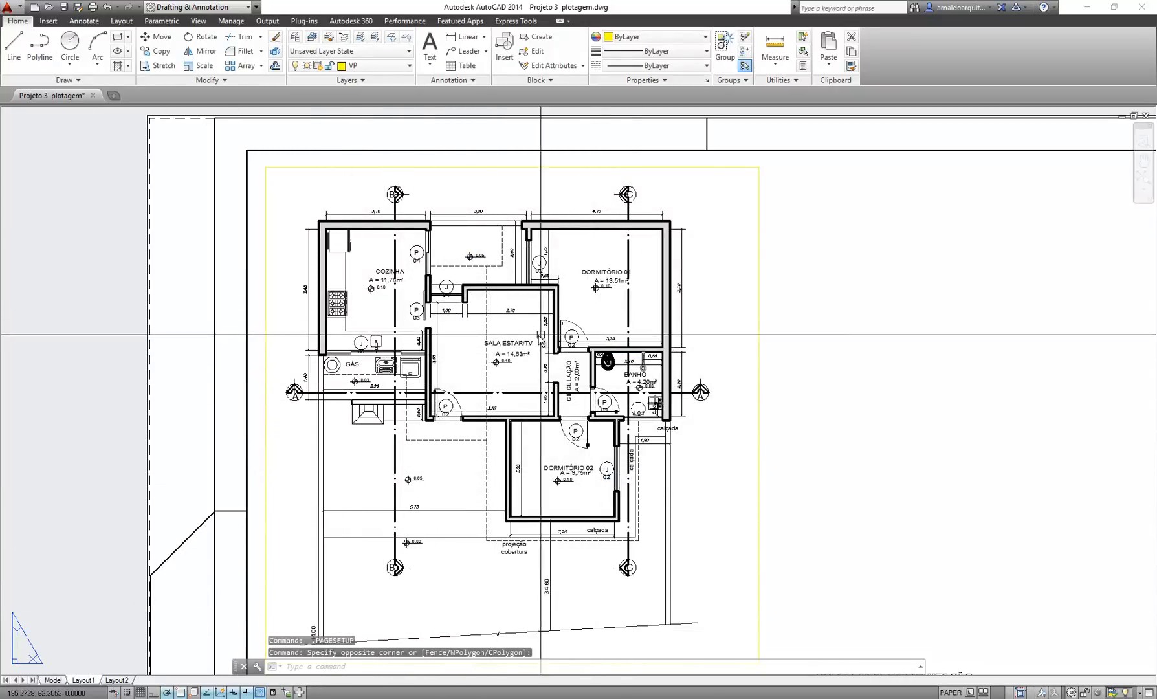
{"action": "middle_click_drag", "start_coordinate": [519, 448], "coordinate": [580, 436]}
{"action": "left_click", "coordinate": [948, 692]}
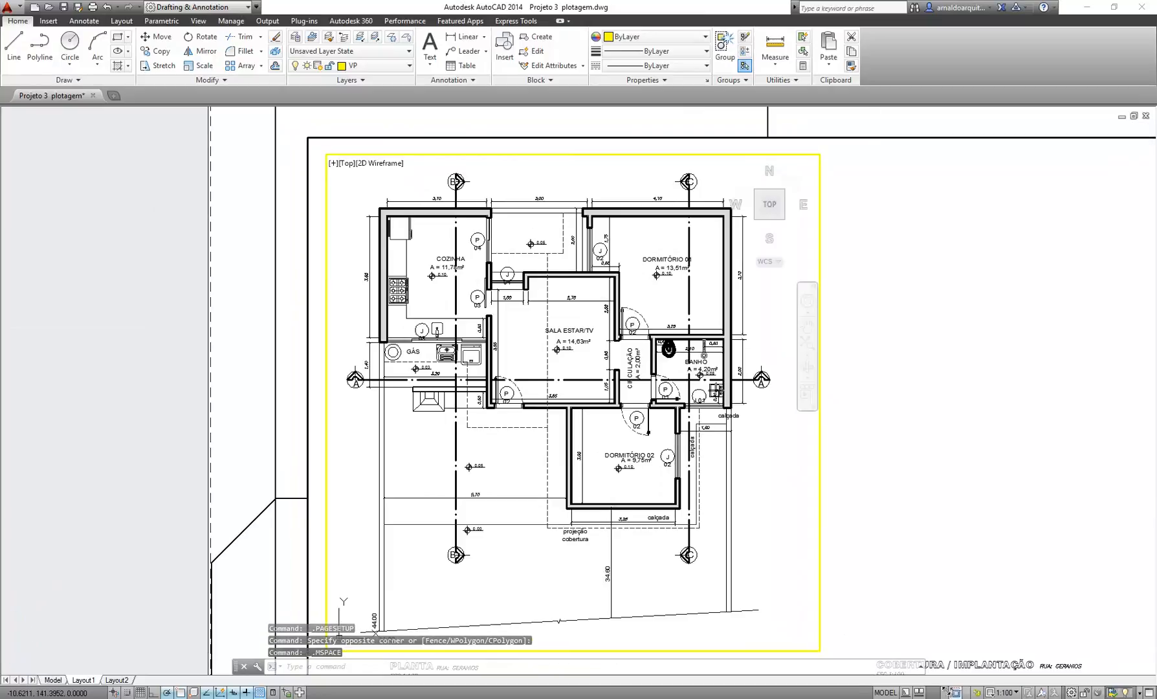
{"action": "type", "text": "re"}
{"action": "key", "text": "Return"}
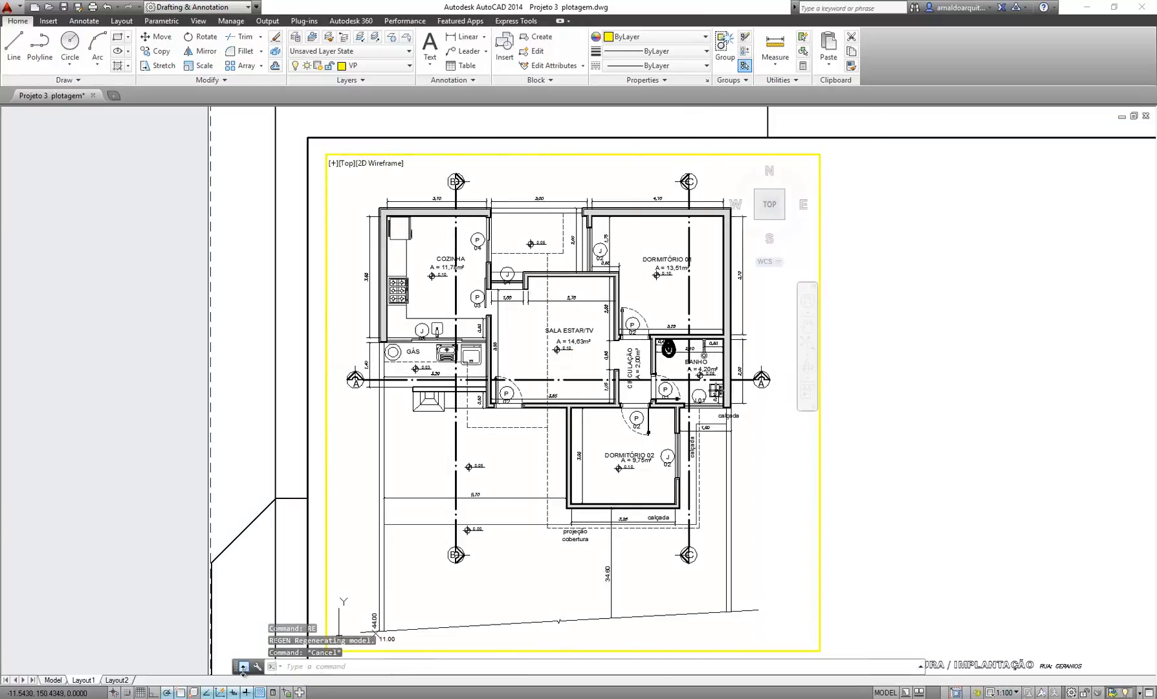
{"action": "left_click", "coordinate": [884, 693]}
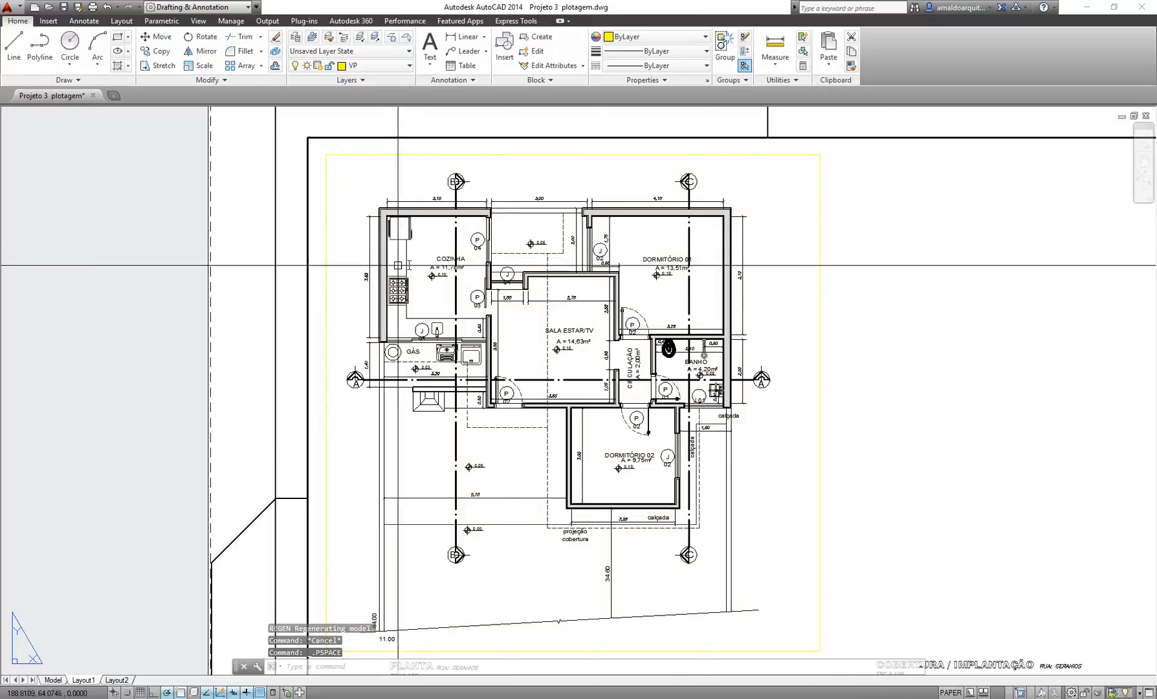
Examine the floor plan's walls, section lines, dimensions and bathroom fixtures up close to judge their plotted lineweights
{"action": "scroll", "coordinate": [407, 246], "scroll_direction": "up", "scroll_amount": 6}
{"action": "mouse_move", "coordinate": [401, 230]}
{"action": "middle_mouse_down"}
{"action": "mouse_move", "coordinate": [227, 151]}
{"action": "mouse_move", "coordinate": [105, 151]}
{"action": "middle_mouse_up"}
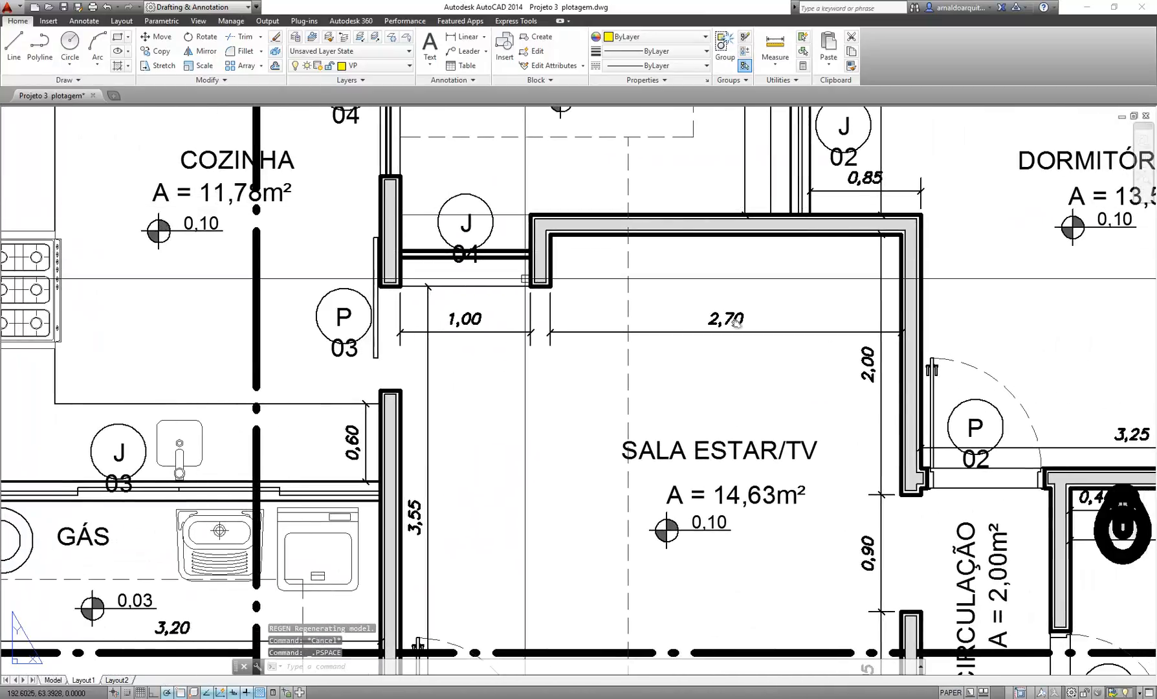
{"action": "mouse_move", "coordinate": [984, 521]}
{"action": "middle_mouse_down"}
{"action": "mouse_move", "coordinate": [734, 466]}
{"action": "mouse_move", "coordinate": [641, 459]}
{"action": "middle_mouse_up"}
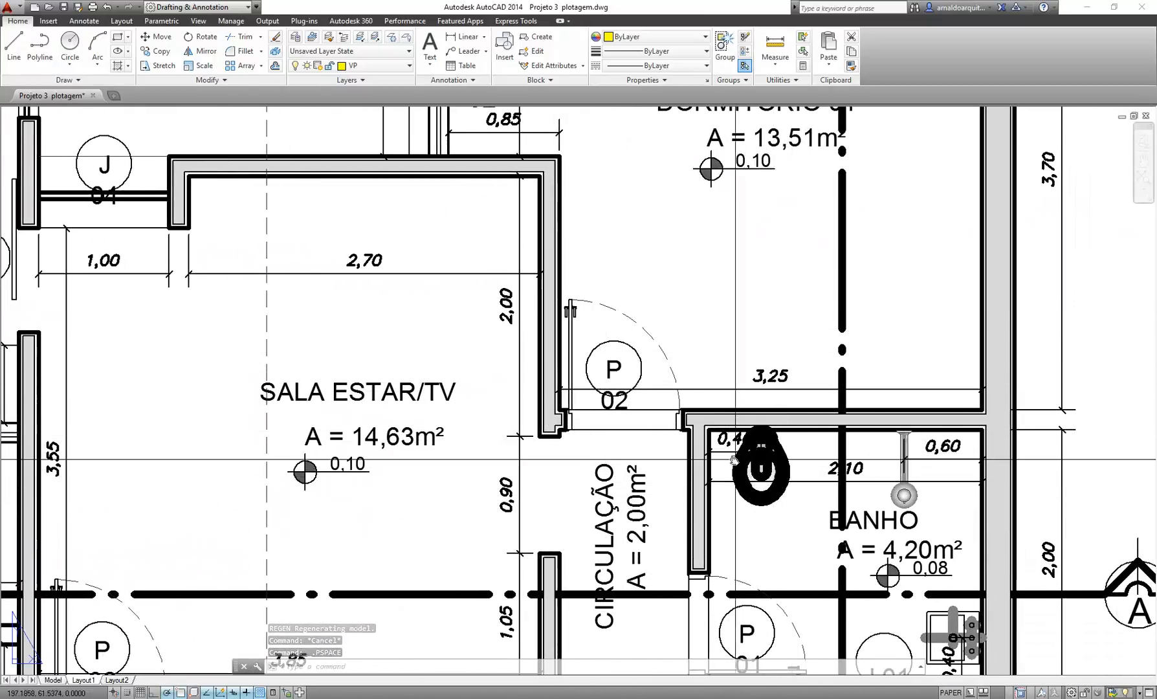
{"action": "middle_click_drag", "start_coordinate": [836, 517], "coordinate": [642, 406]}
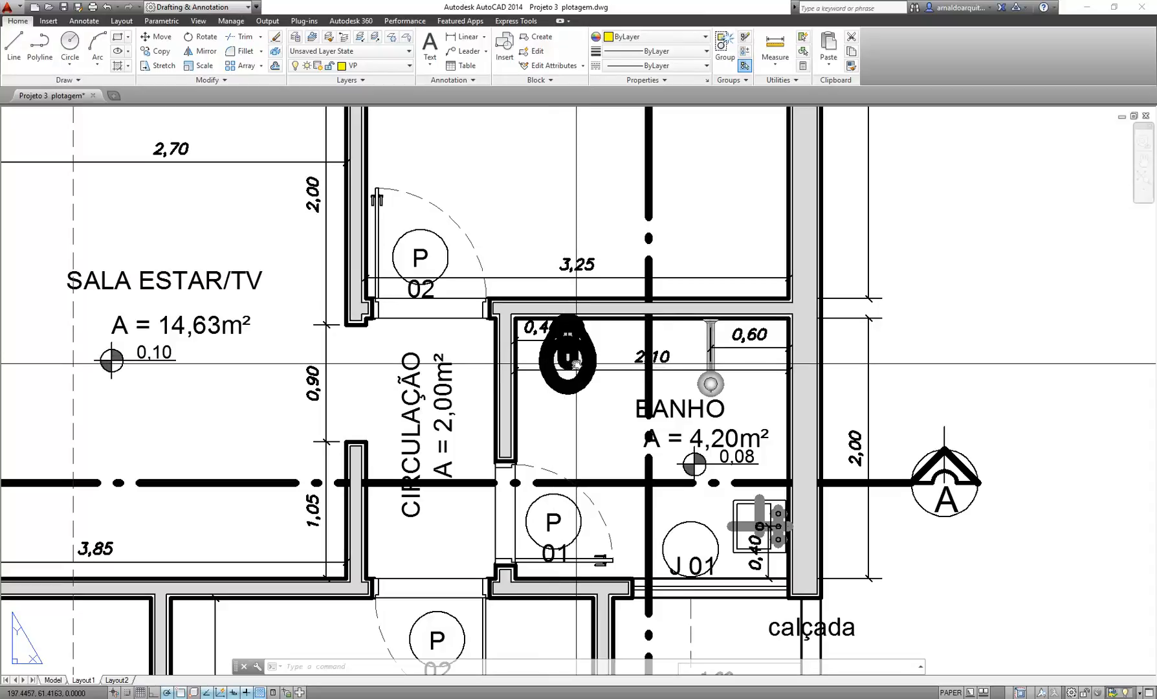
{"action": "scroll", "coordinate": [549, 356], "scroll_direction": "down", "scroll_amount": 2}
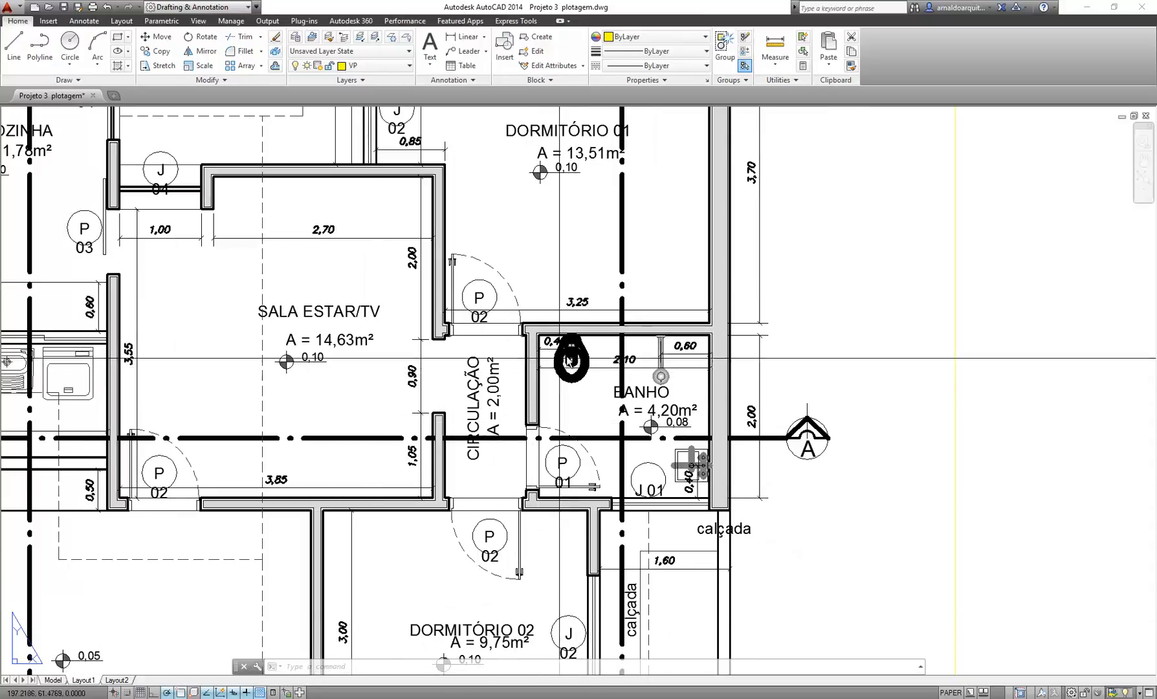
{"action": "scroll", "coordinate": [580, 355], "scroll_direction": "up", "scroll_amount": 2}
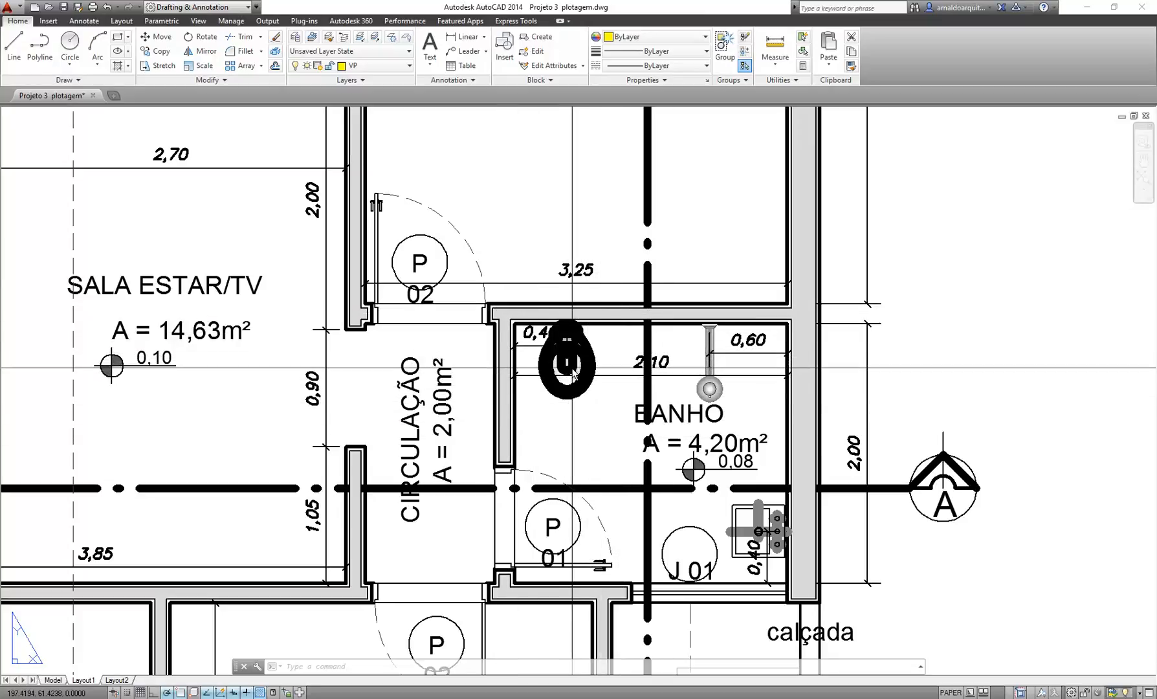
{"action": "scroll", "coordinate": [572, 374], "scroll_direction": "down", "scroll_amount": 8}
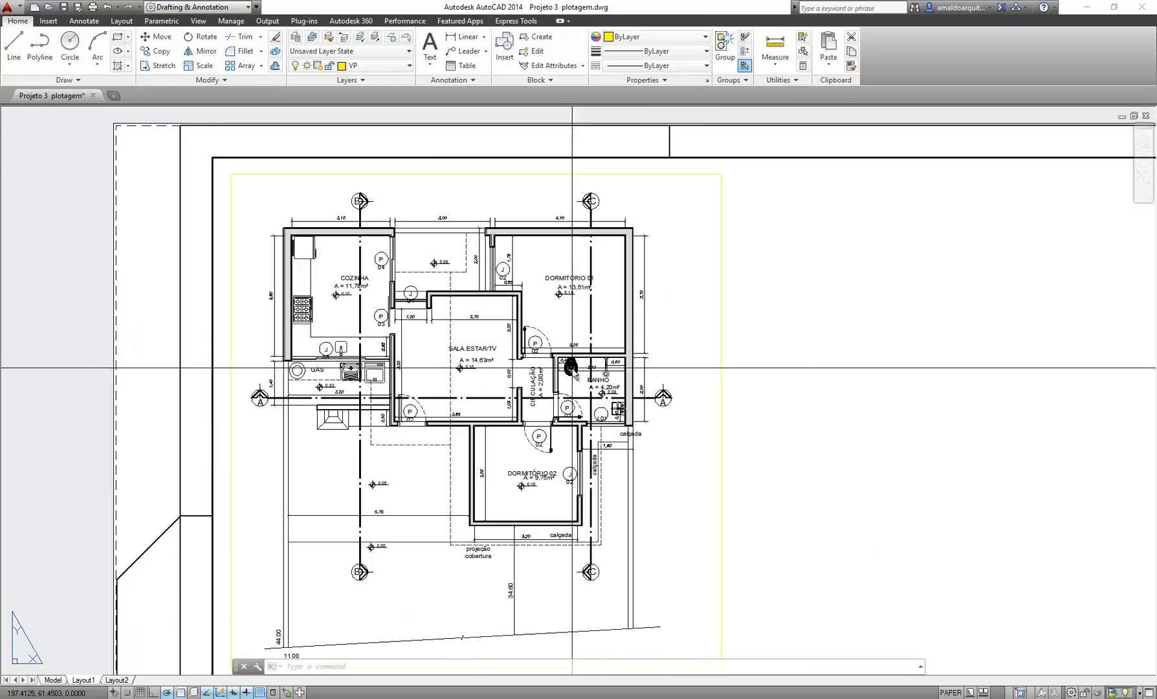
{"action": "scroll", "coordinate": [583, 439], "scroll_direction": "down", "scroll_amount": 2}
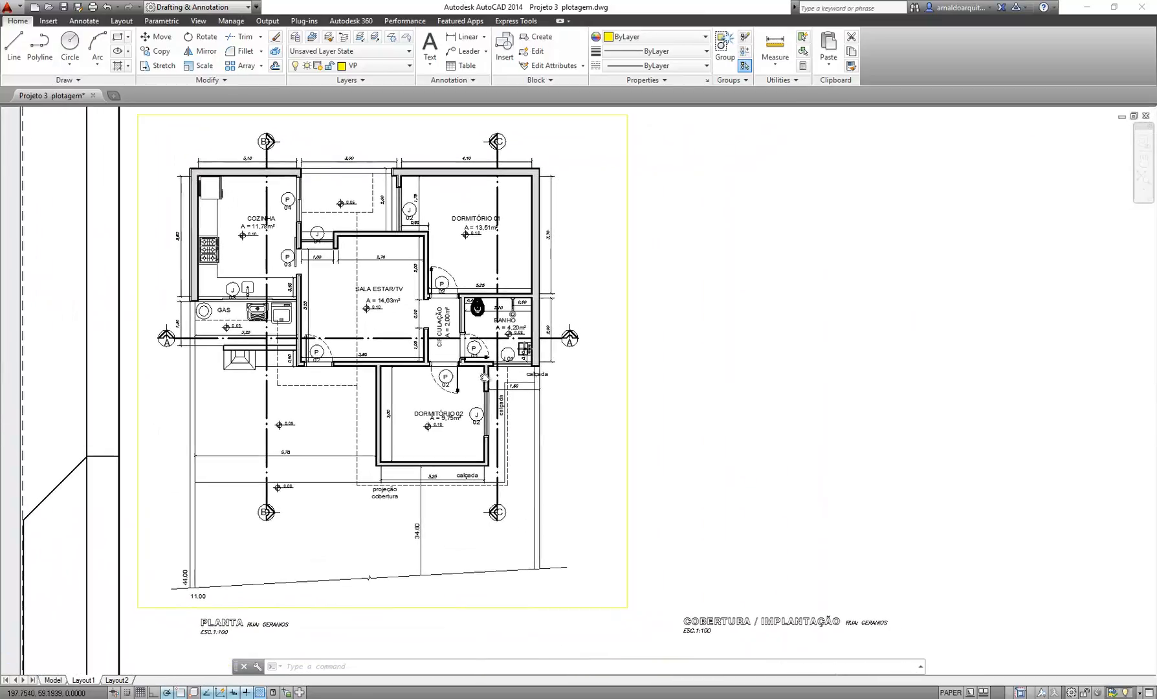
{"action": "scroll", "coordinate": [447, 366], "scroll_direction": "down", "scroll_amount": 3}
{"action": "scroll", "coordinate": [531, 388], "scroll_direction": "up", "scroll_amount": 3}
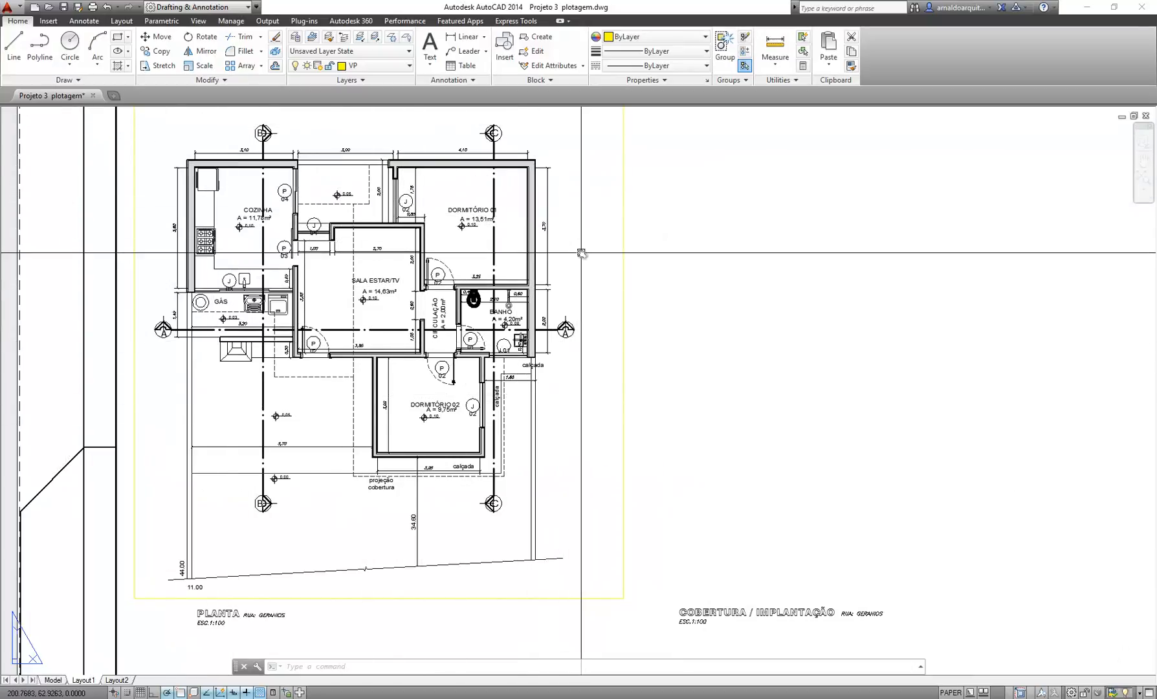
Copy the PLANTA viewport horizontally about 16 units so it sits above the COBERTURA / IMPLANTAÇÃO title
{"action": "mouse_move", "coordinate": [808, 400]}
{"action": "middle_mouse_down"}
{"action": "mouse_move", "coordinate": [736, 395]}
{"action": "mouse_move", "coordinate": [652, 333]}
{"action": "mouse_move", "coordinate": [485, 305]}
{"action": "mouse_move", "coordinate": [491, 323]}
{"action": "mouse_move", "coordinate": [592, 408]}
{"action": "middle_mouse_up"}
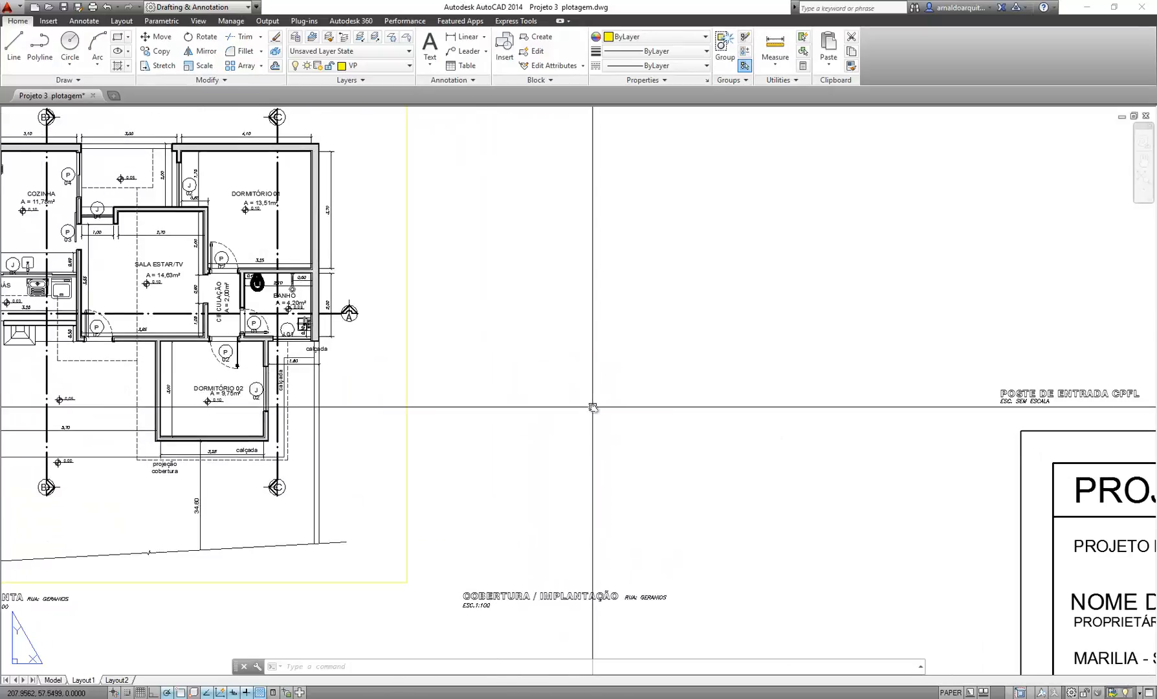
{"action": "scroll", "coordinate": [593, 407], "scroll_direction": "down", "scroll_amount": 2}
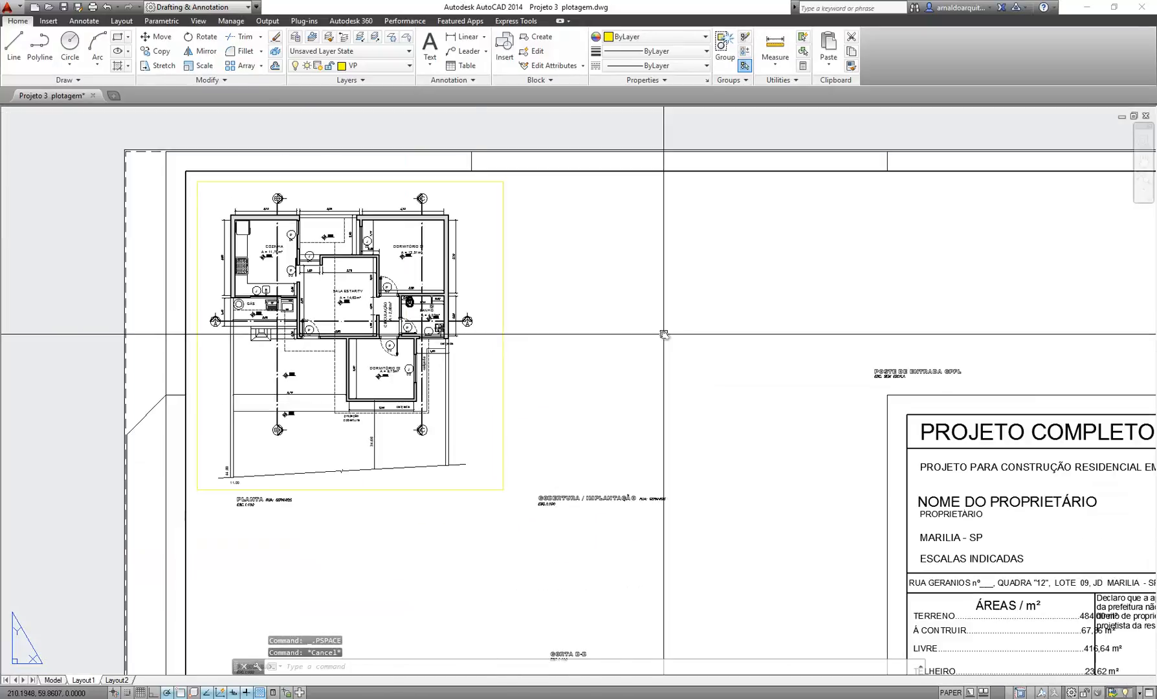
{"action": "scroll", "coordinate": [537, 358], "scroll_direction": "up", "scroll_amount": 2}
{"action": "middle_click_drag", "start_coordinate": [534, 356], "coordinate": [681, 376]}
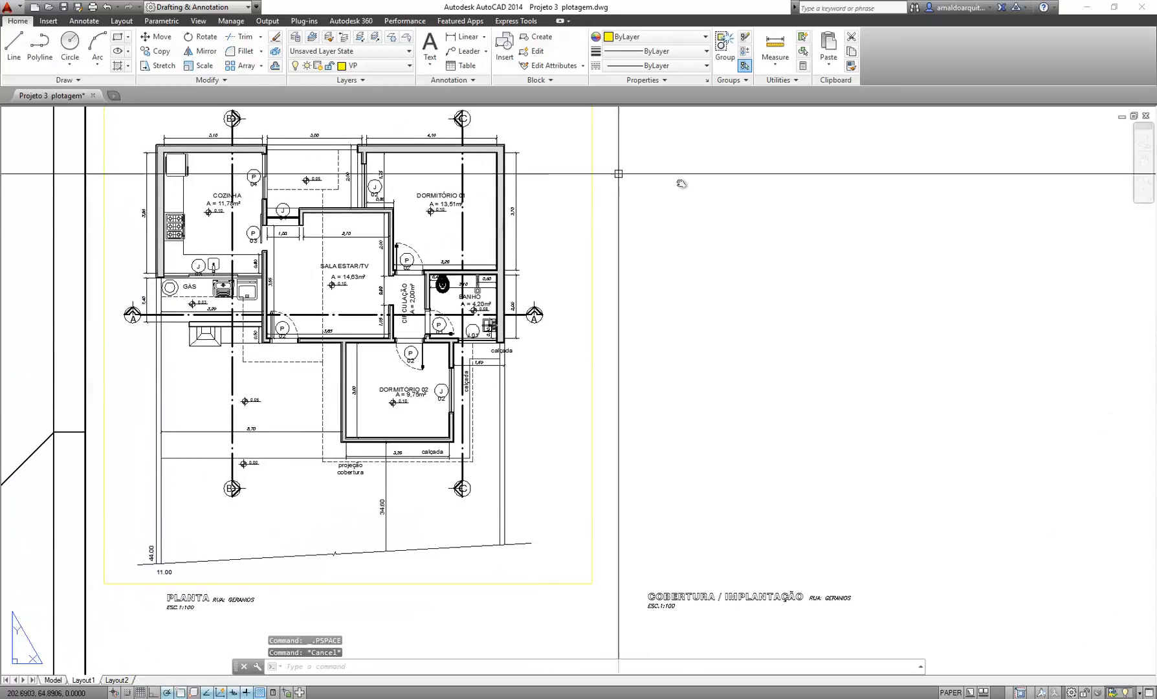
{"action": "key", "text": "Escape"}
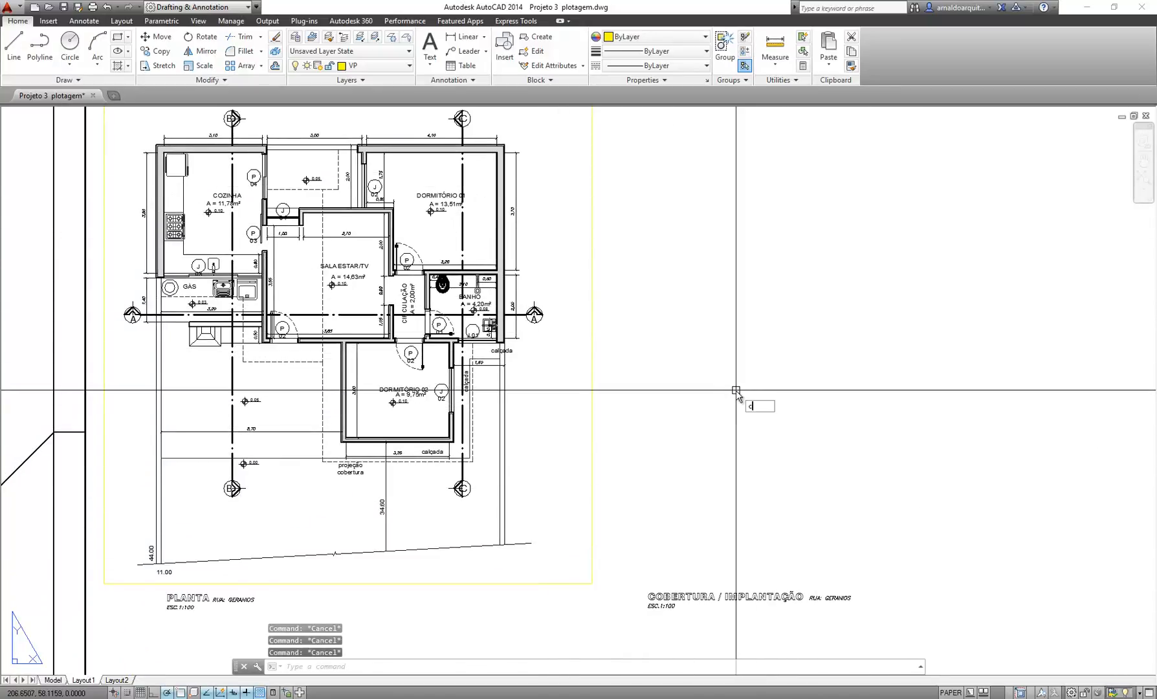
{"action": "type", "text": "Co"}
{"action": "key", "text": "Return"}
{"action": "left_click", "coordinate": [645, 414]}
{"action": "scroll", "coordinate": [516, 424], "scroll_direction": "down", "scroll_amount": 2}
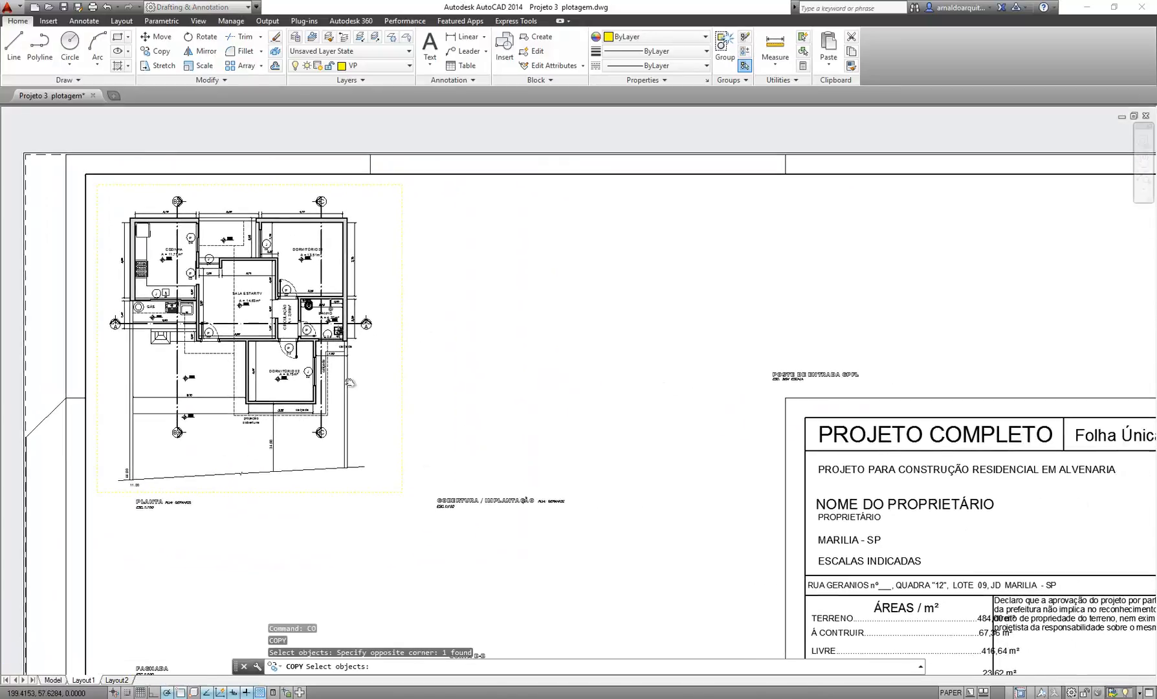
{"action": "key", "text": "Return"}
{"action": "left_click", "coordinate": [337, 532]}
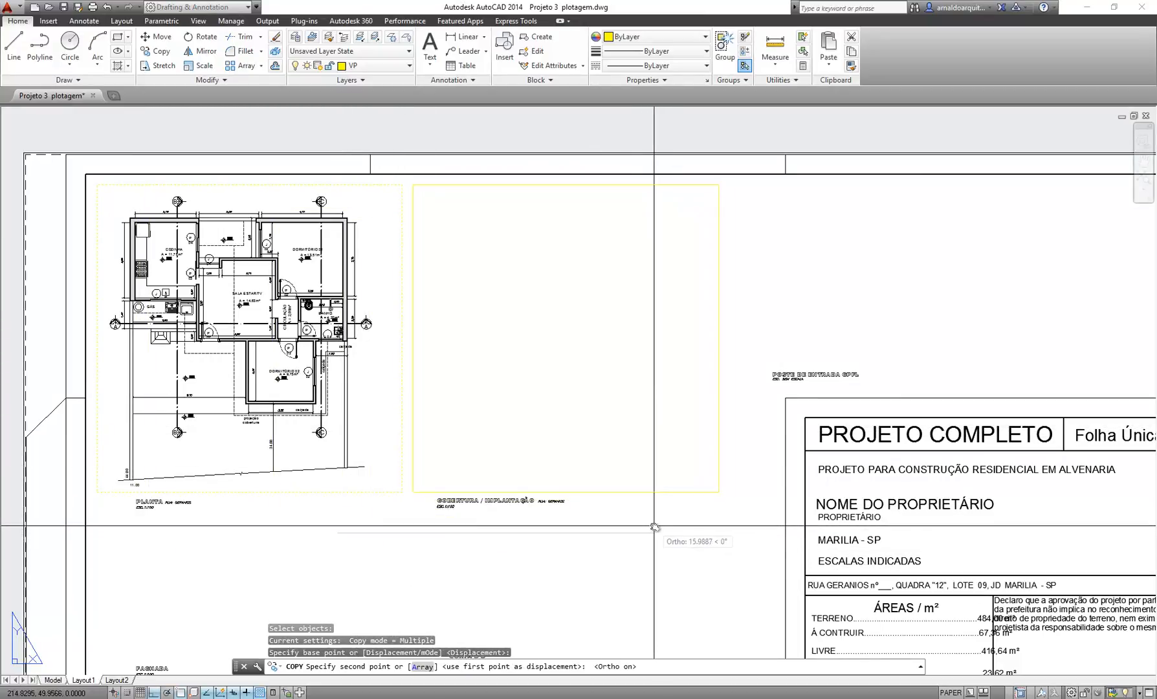
{"action": "left_click", "coordinate": [654, 527]}
{"action": "key", "text": "Escape"}
Bring the roof plan into the copied viewport, regenerate the model and return to paper space
{"action": "middle_click_drag", "start_coordinate": [527, 370], "coordinate": [891, 365]}
{"action": "double_click", "coordinate": [542, 399]}
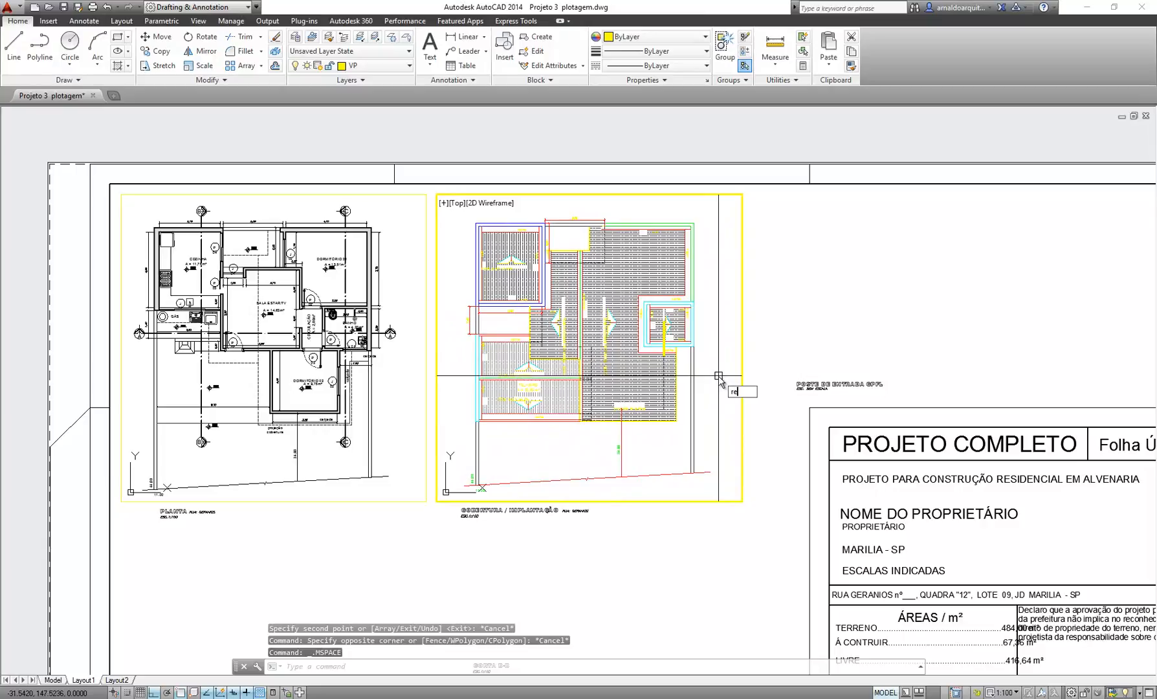
{"action": "key", "text": "Return"}
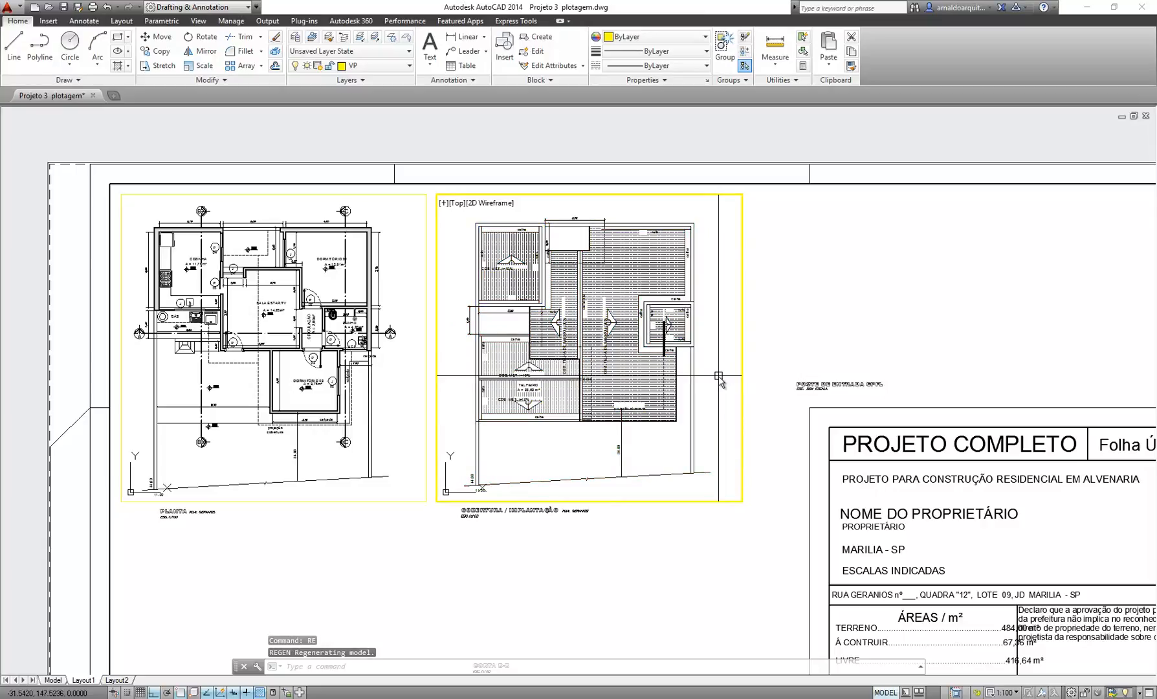
{"action": "double_click", "coordinate": [780, 305]}
Create a wide rectangular viewport with MVIEW above the POSTE DE ENTRADA CPFL title
{"action": "scroll", "coordinate": [571, 301], "scroll_direction": "up", "scroll_amount": 2}
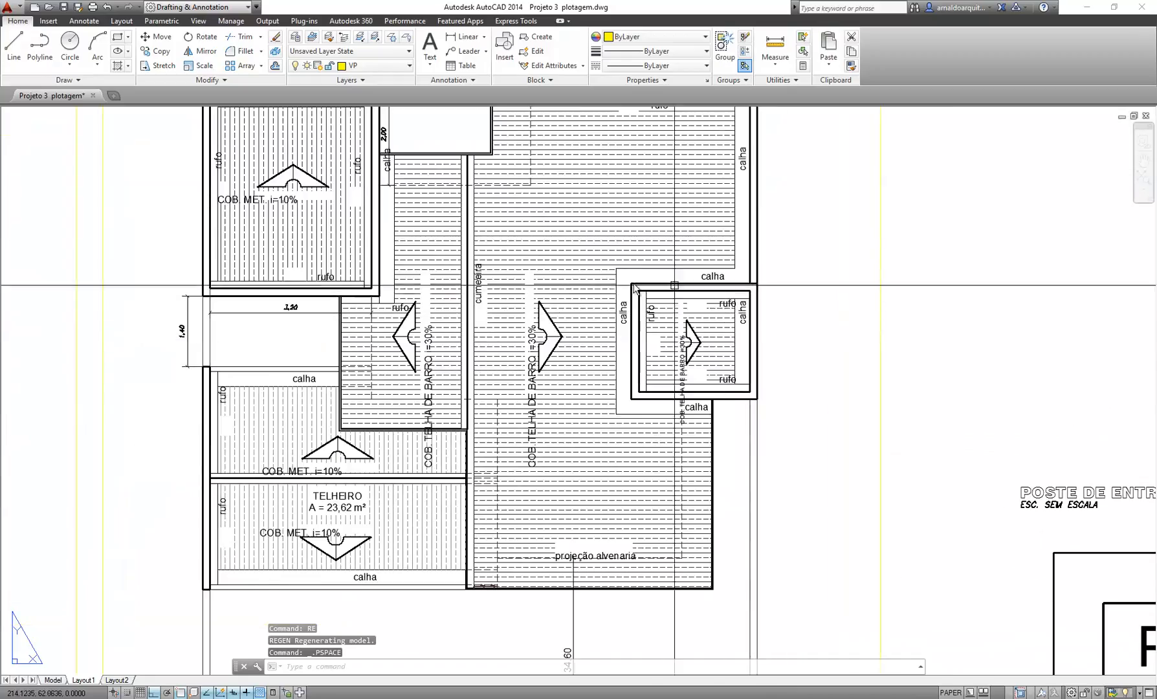
{"action": "scroll", "coordinate": [810, 314], "scroll_direction": "down", "scroll_amount": 5}
{"action": "scroll", "coordinate": [810, 314], "scroll_direction": "up", "scroll_amount": 4}
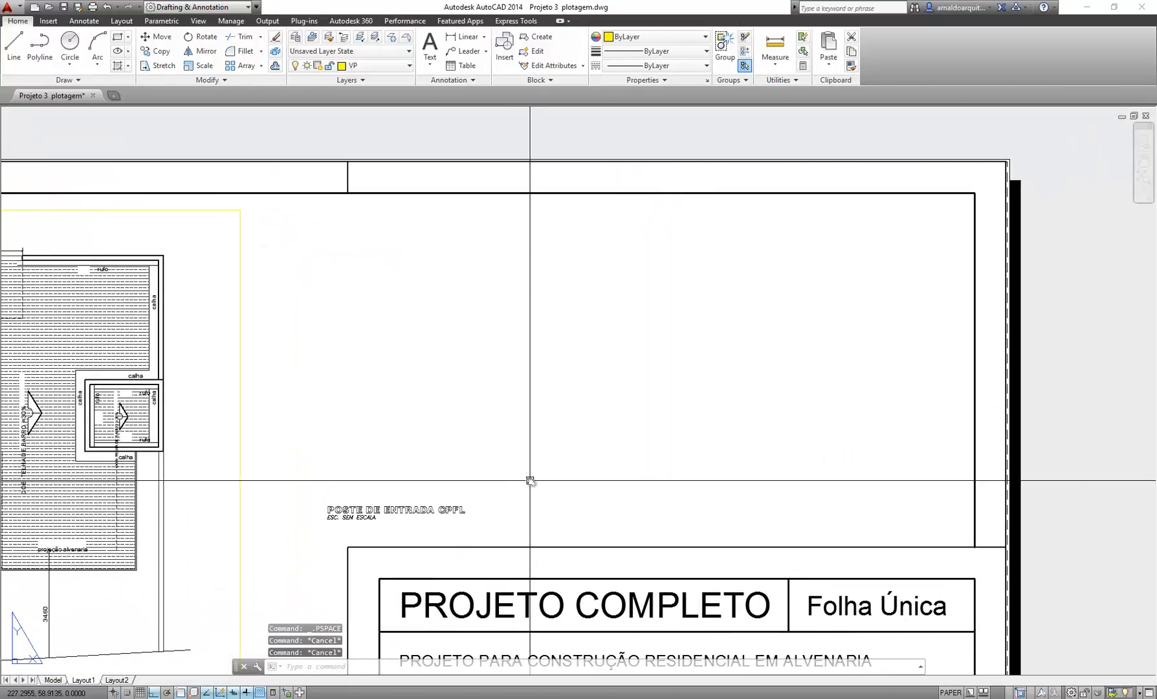
{"action": "key", "text": "Return"}
{"action": "left_click", "coordinate": [317, 226]}
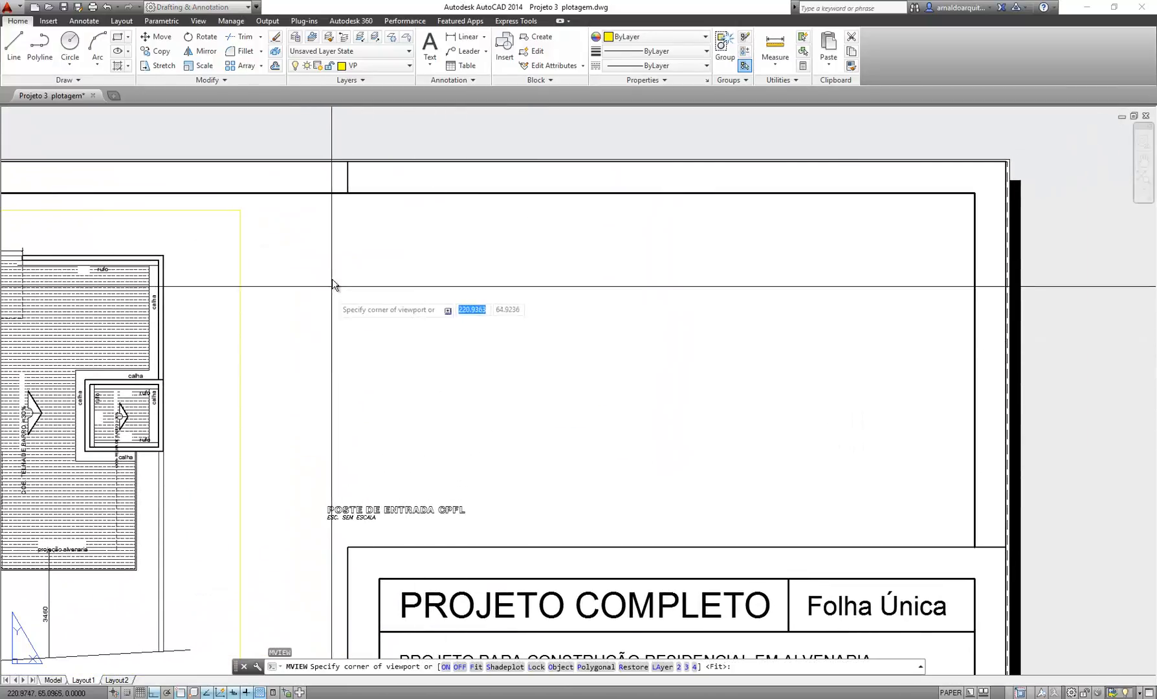
{"action": "left_click", "coordinate": [933, 502]}
Frame the energy pole facade and side view inside the POSTE DE ENTRADA CPFL viewport with a zoom window and return to paper space
{"action": "double_click", "coordinate": [446, 379]}
{"action": "scroll", "coordinate": [547, 378], "scroll_direction": "up", "scroll_amount": 5}
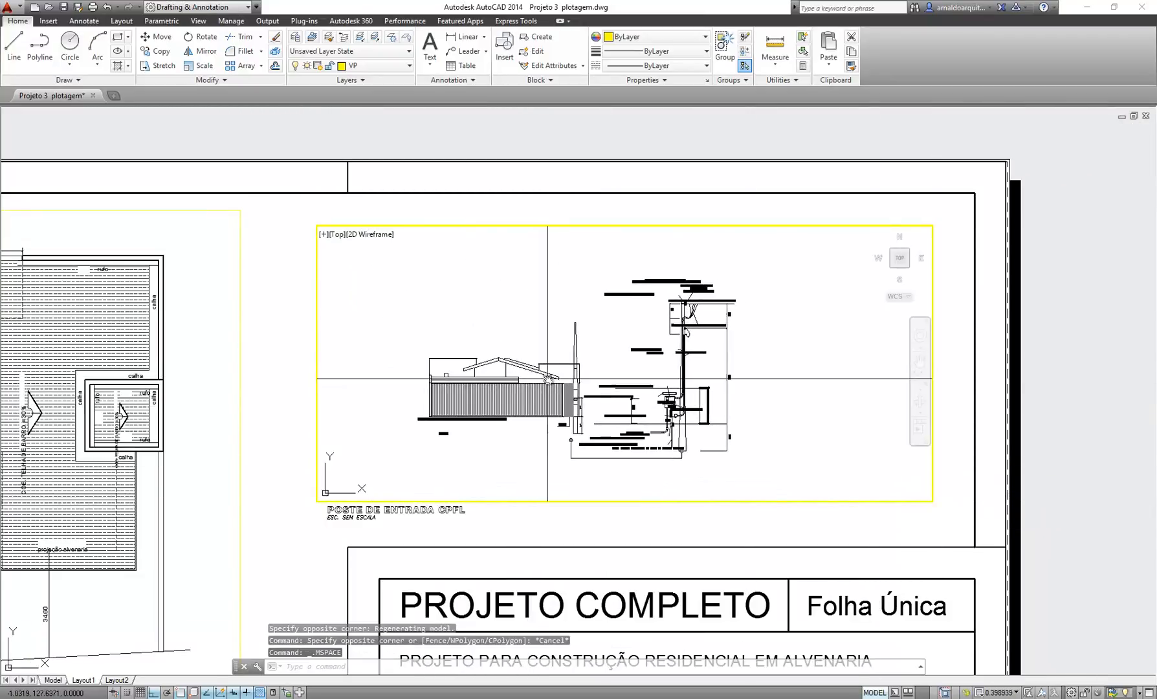
{"action": "scroll", "coordinate": [606, 391], "scroll_direction": "up", "scroll_amount": 2}
{"action": "scroll", "coordinate": [606, 391], "scroll_direction": "down", "scroll_amount": 4}
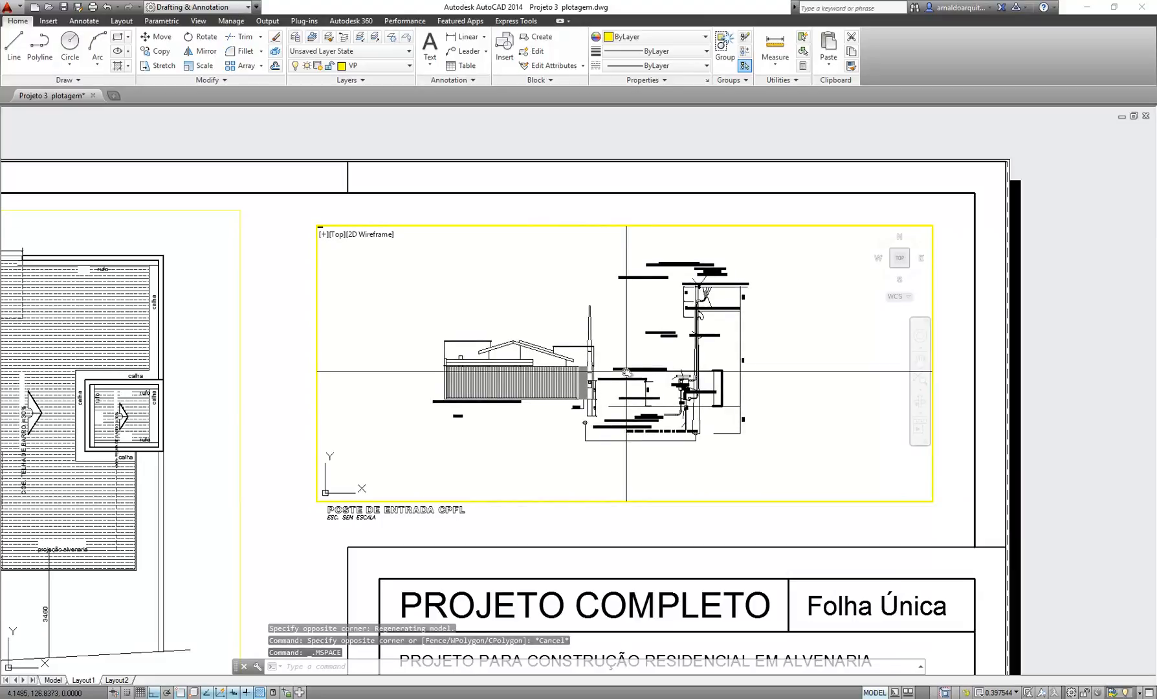
{"action": "scroll", "coordinate": [589, 336], "scroll_direction": "up", "scroll_amount": 2}
{"action": "type", "text": "z"}
{"action": "key", "text": "Return"}
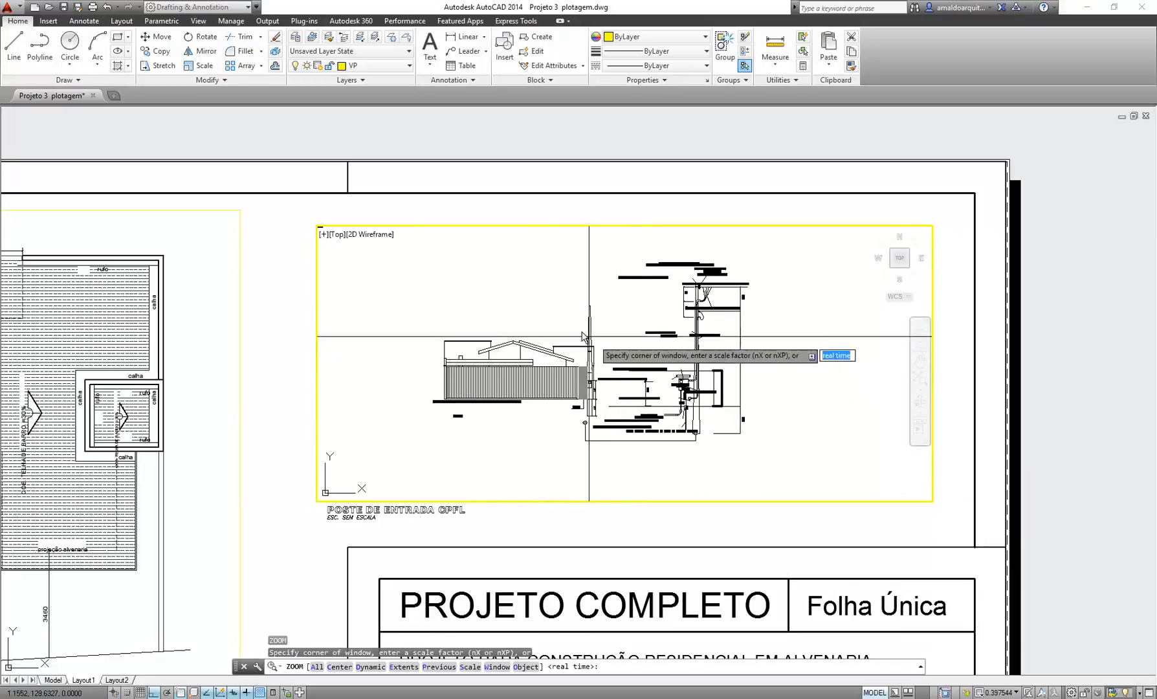
{"action": "left_click", "coordinate": [427, 253]}
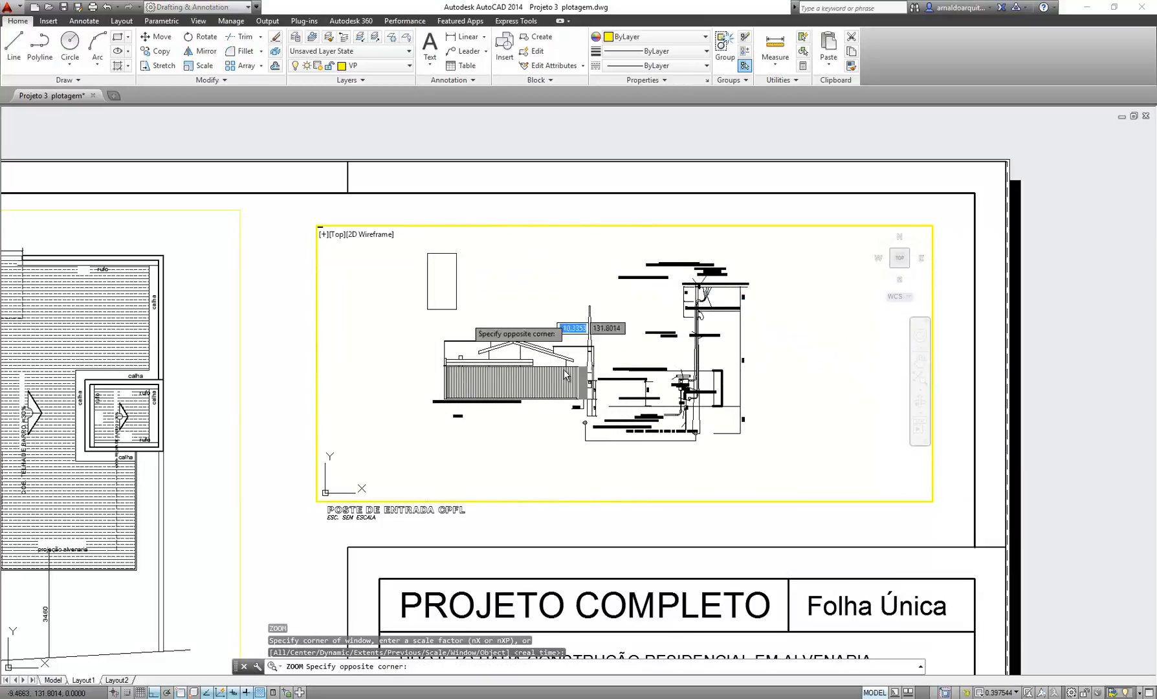
{"action": "left_click", "coordinate": [757, 449]}
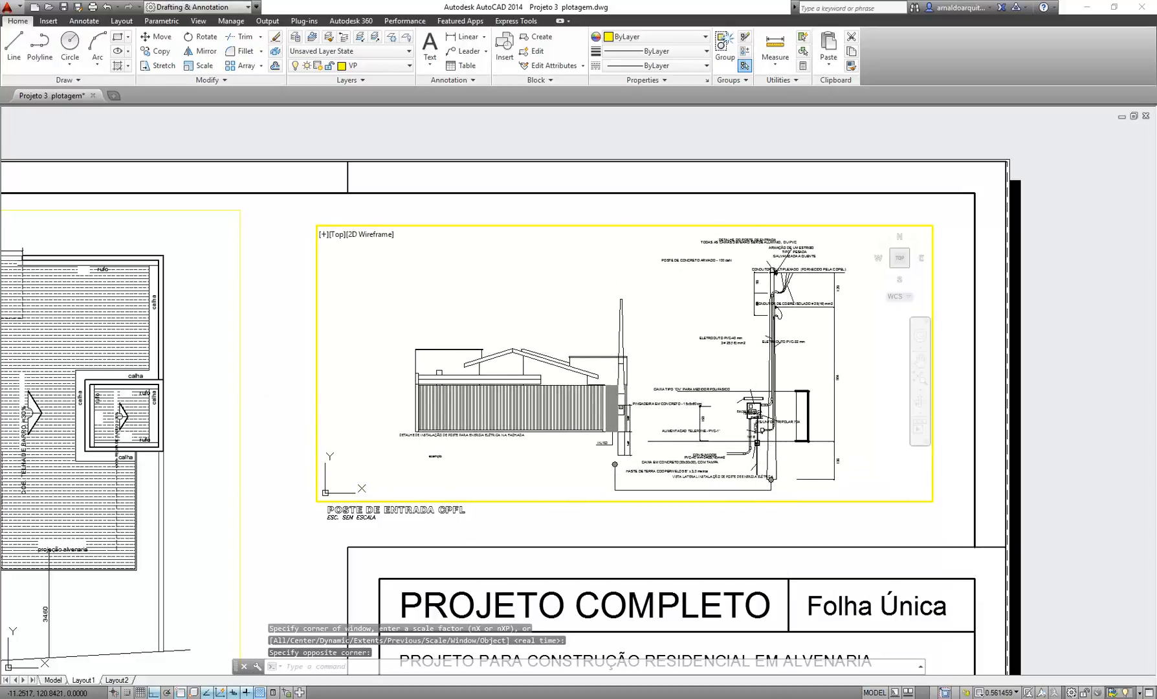
{"action": "left_click", "coordinate": [873, 692]}
Create a rectangular viewport with MVIEW between the PLANTA and FACHADA titles
{"action": "scroll", "coordinate": [669, 405], "scroll_direction": "up", "scroll_amount": 5}
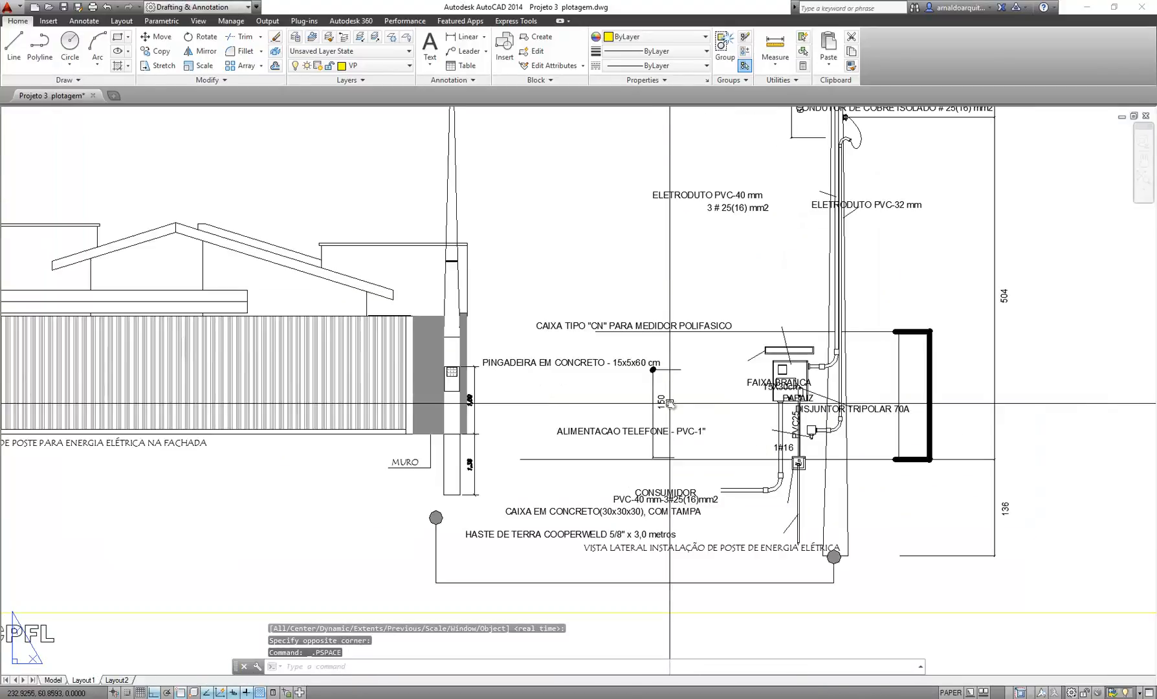
{"action": "mouse_move", "coordinate": [811, 350]}
{"action": "middle_mouse_down"}
{"action": "mouse_move", "coordinate": [695, 604]}
{"action": "mouse_move", "coordinate": [789, 545]}
{"action": "mouse_move", "coordinate": [797, 513]}
{"action": "middle_mouse_up"}
{"action": "scroll", "coordinate": [619, 338], "scroll_direction": "down", "scroll_amount": 5}
{"action": "scroll", "coordinate": [259, 560], "scroll_direction": "up", "scroll_amount": 8}
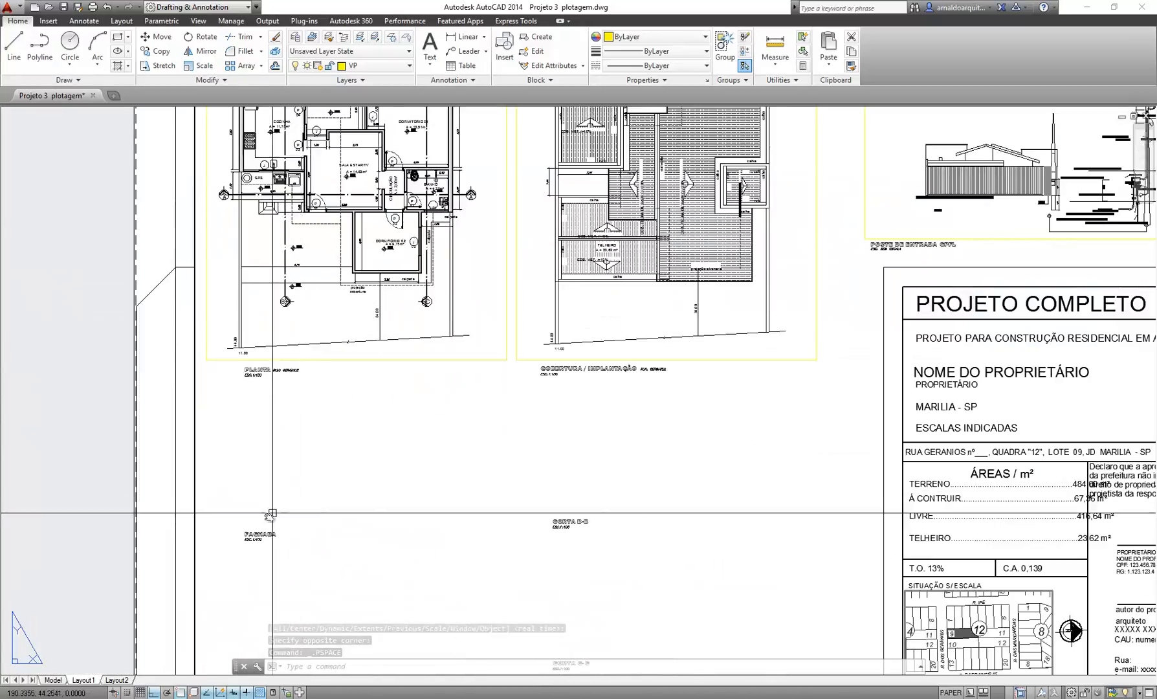
{"action": "middle_click_drag", "start_coordinate": [258, 564], "coordinate": [438, 555]}
{"action": "scroll", "coordinate": [481, 508], "scroll_direction": "down", "scroll_amount": 4}
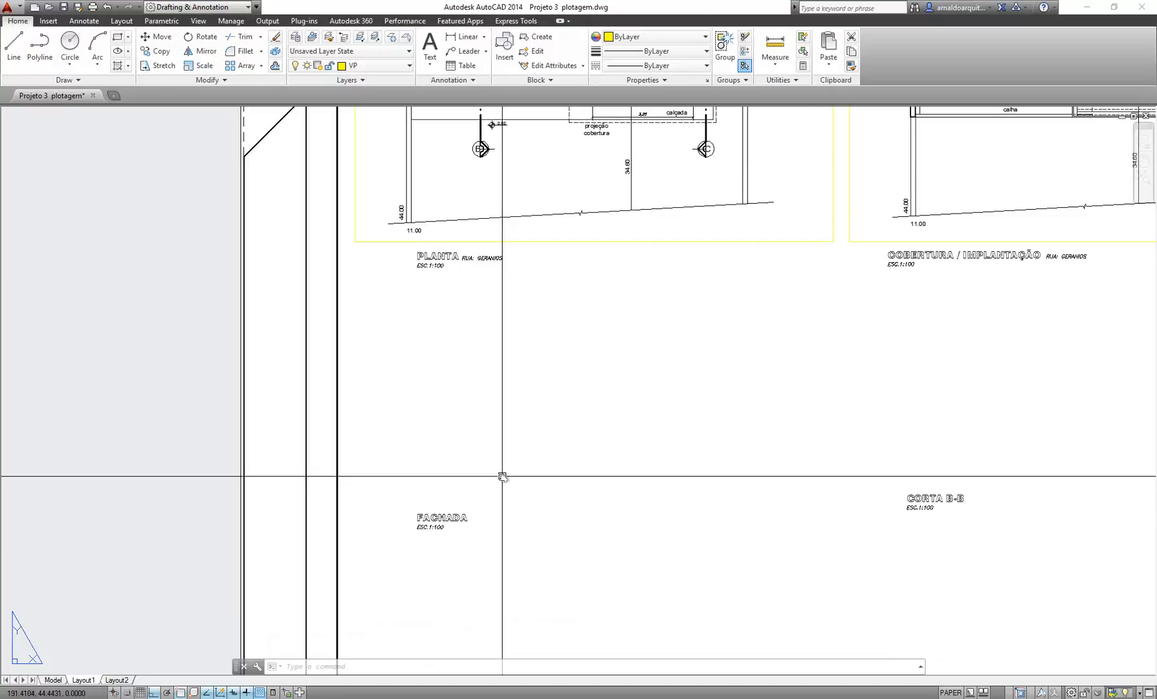
{"action": "middle_click_drag", "start_coordinate": [503, 477], "coordinate": [495, 521]}
{"action": "key", "text": "Return"}
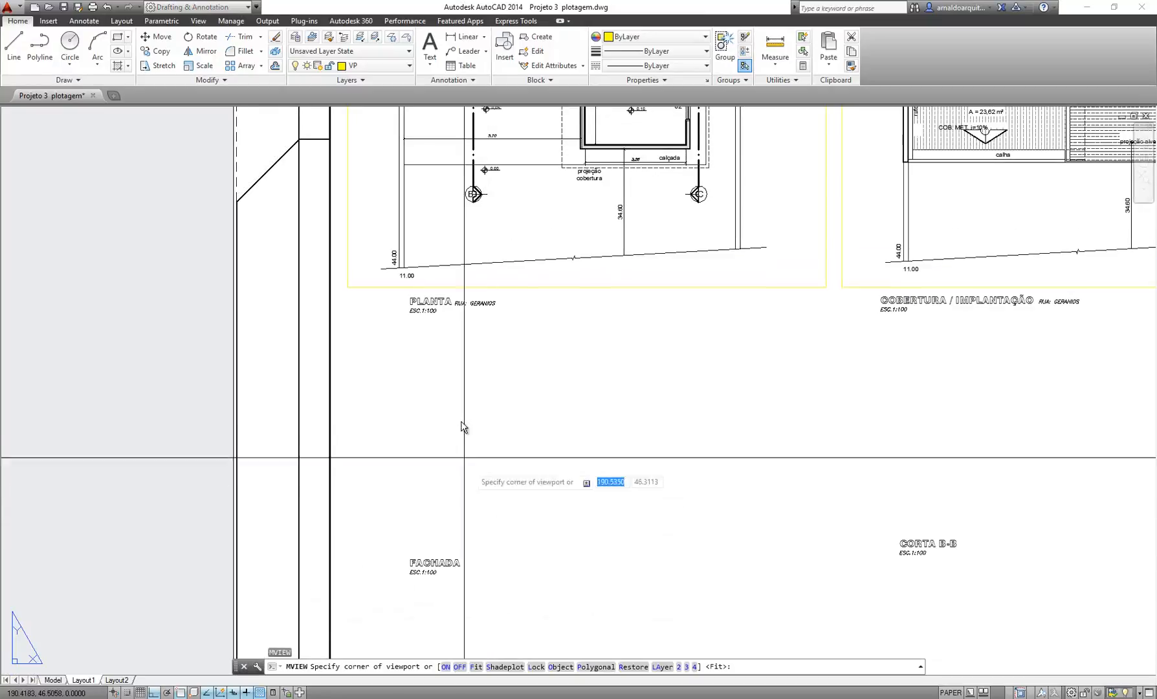
{"action": "left_click", "coordinate": [348, 311]}
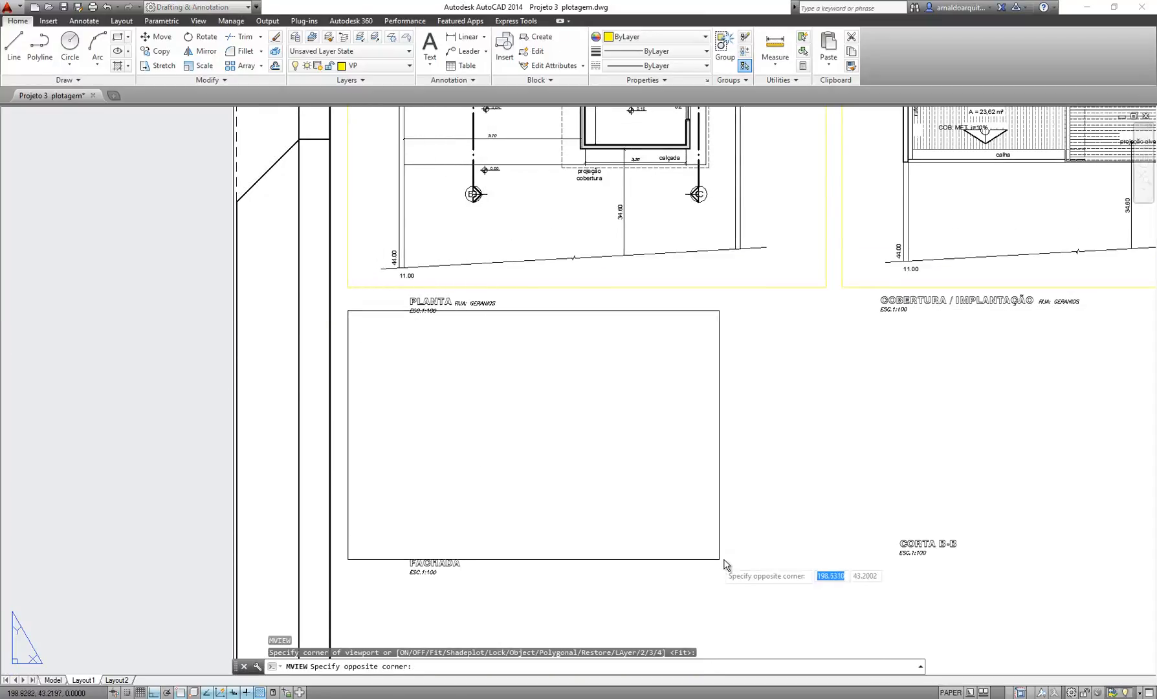
{"action": "left_click", "coordinate": [784, 557]}
Frame the house facade inside the FACHADA viewport, regenerate the model and return to paper space
{"action": "double_click", "coordinate": [426, 459]}
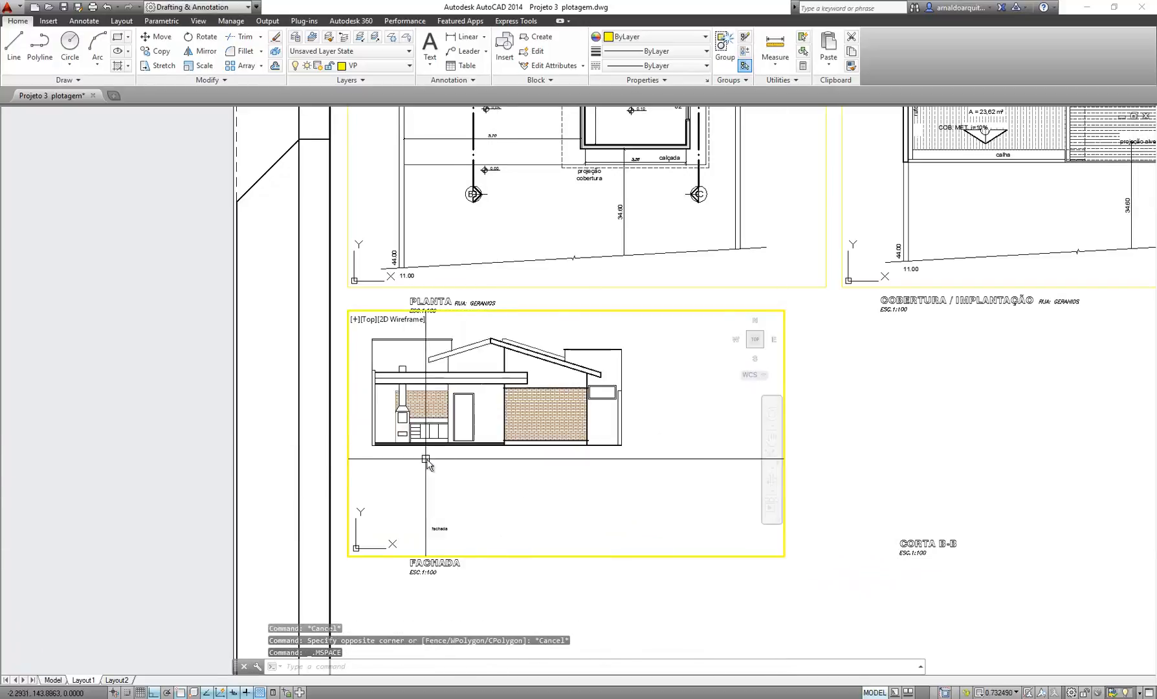
{"action": "scroll", "coordinate": [425, 459], "scroll_direction": "up", "scroll_amount": 2}
{"action": "middle_click_drag", "start_coordinate": [479, 498], "coordinate": [493, 541]}
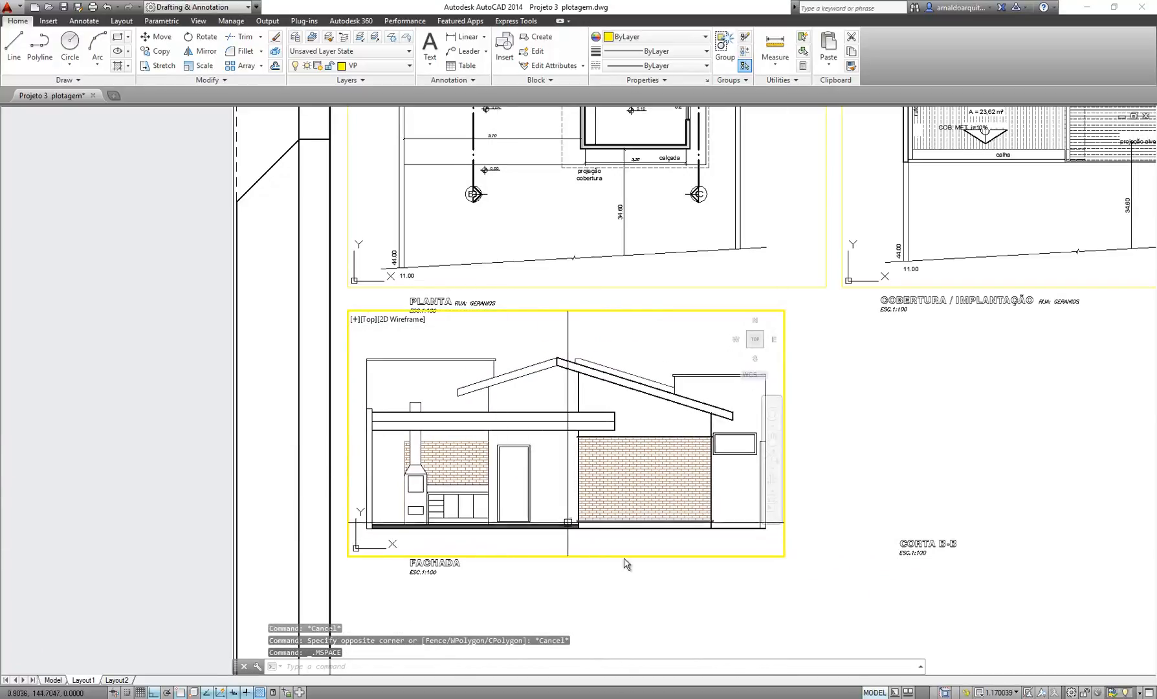
{"action": "type", "text": "RE"}
{"action": "key", "text": "Return"}
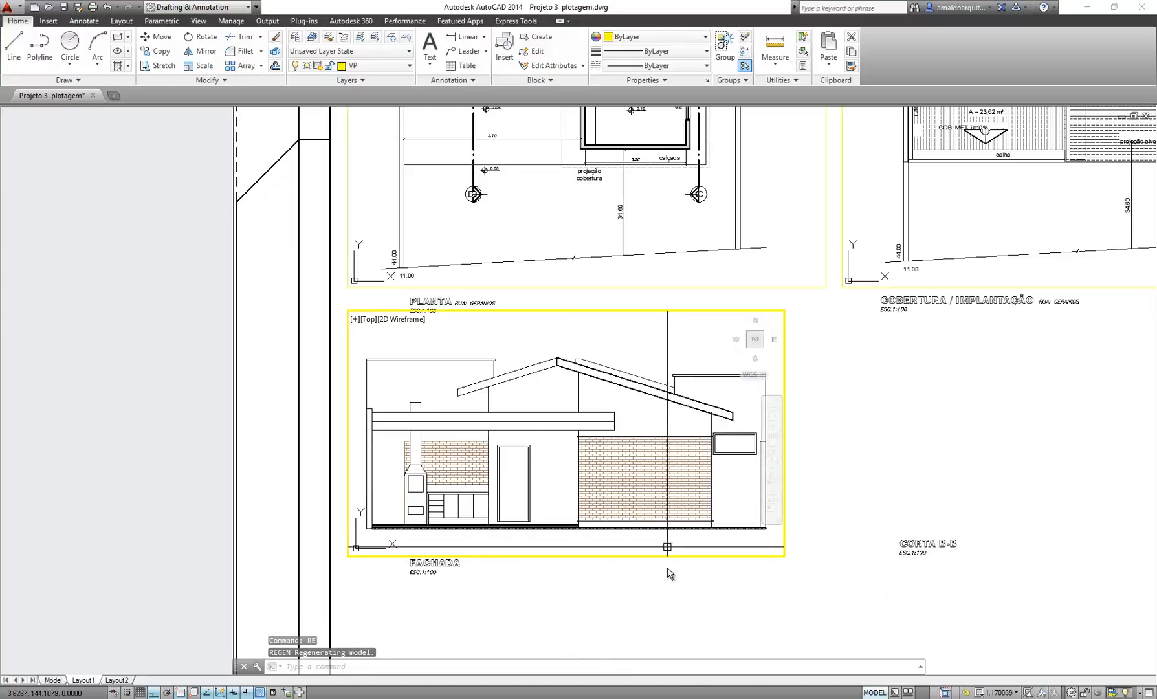
{"action": "double_click", "coordinate": [680, 605]}
Set the FACHADA viewport's scale to 1:100 and clear the selection
{"action": "left_click", "coordinate": [664, 556]}
{"action": "left_click", "coordinate": [995, 691]}
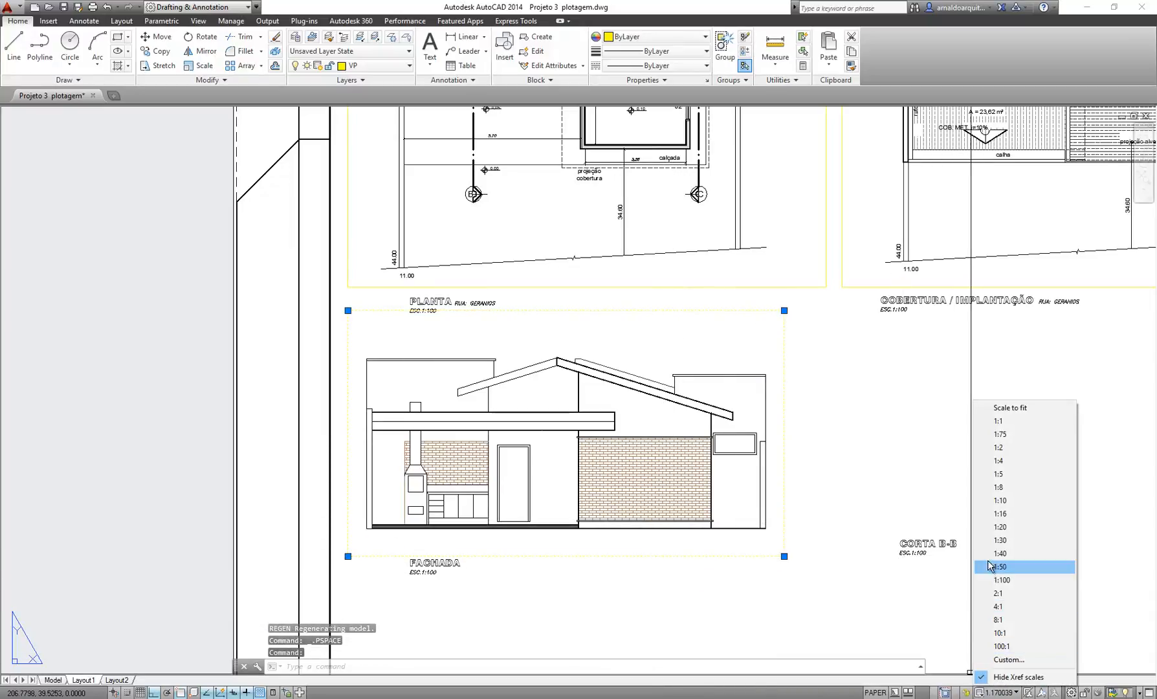
{"action": "left_click", "coordinate": [1020, 581]}
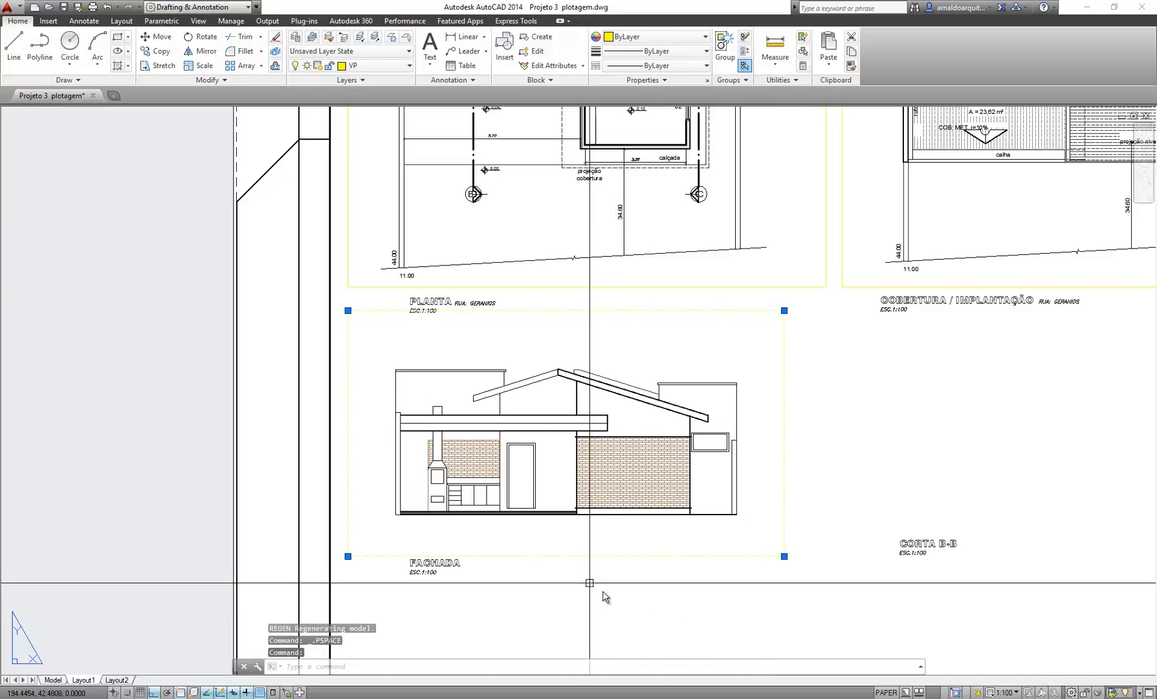
{"action": "key", "text": "Escape"}
Copy the FACHADA viewport sideways to the area of the CORTA B-B title
{"action": "middle_click_drag", "start_coordinate": [679, 548], "coordinate": [443, 501]}
{"action": "type", "text": "ct o"}
{"action": "key", "text": "Return"}
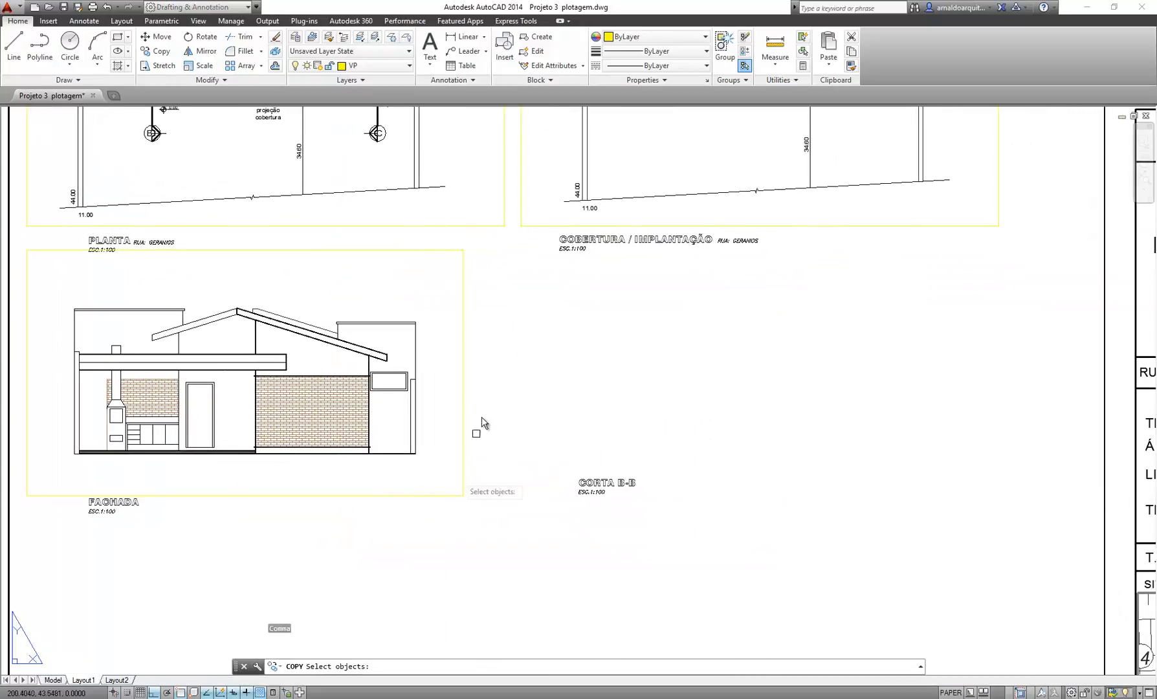
{"action": "key", "text": "Return"}
{"action": "left_click", "coordinate": [374, 501]}
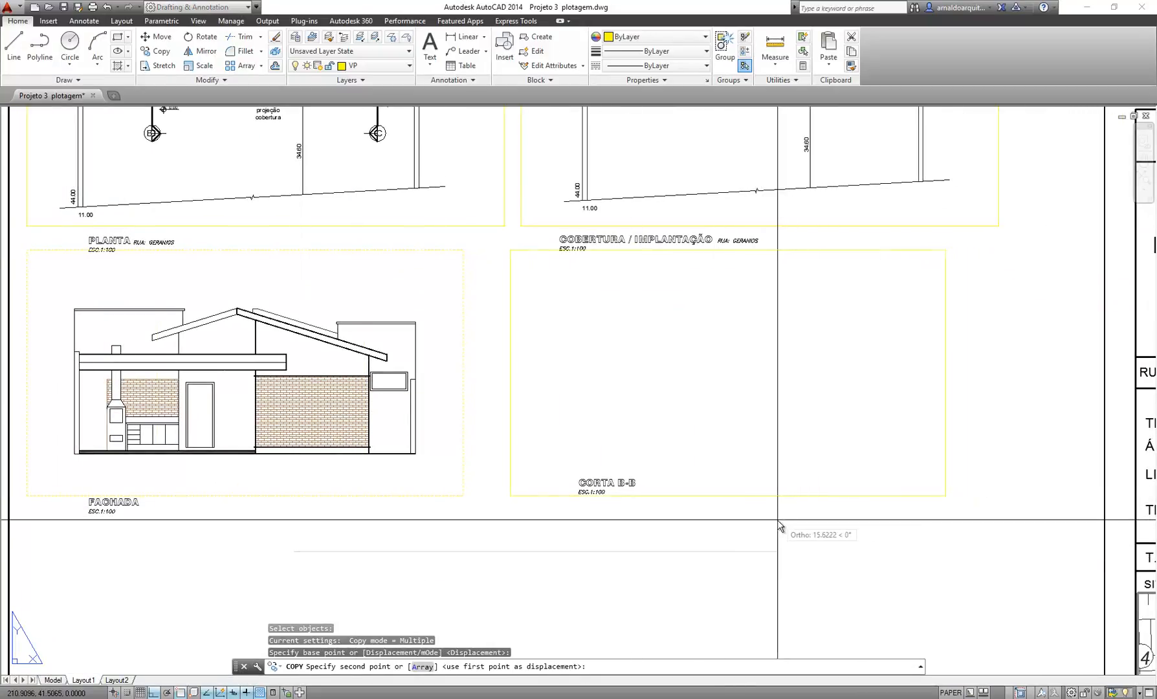
{"action": "left_click", "coordinate": [795, 535]}
{"action": "key", "text": "Escape"}
Frame section B-B inside the copied CORTA B-B viewport, regenerate the model and return to paper space
{"action": "double_click", "coordinate": [735, 467]}
{"action": "middle_click_drag", "start_coordinate": [808, 408], "coordinate": [159, 383]}
{"action": "middle_click_drag", "start_coordinate": [912, 412], "coordinate": [941, 306]}
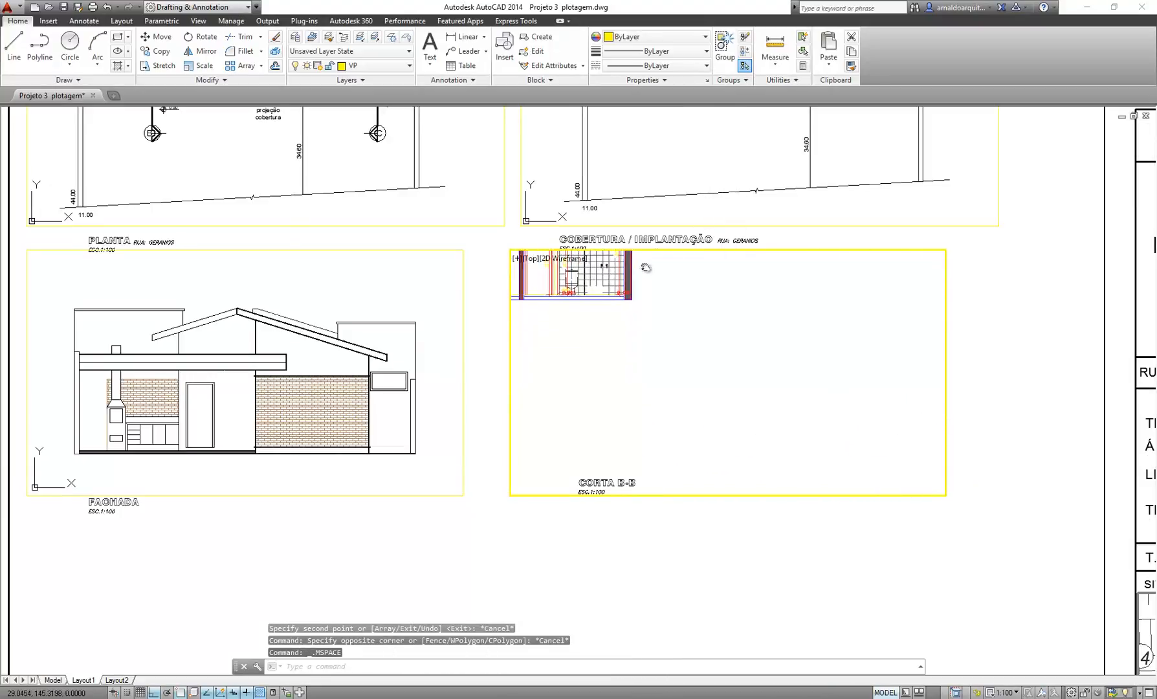
{"action": "scroll", "coordinate": [736, 405], "scroll_direction": "up", "scroll_amount": 3}
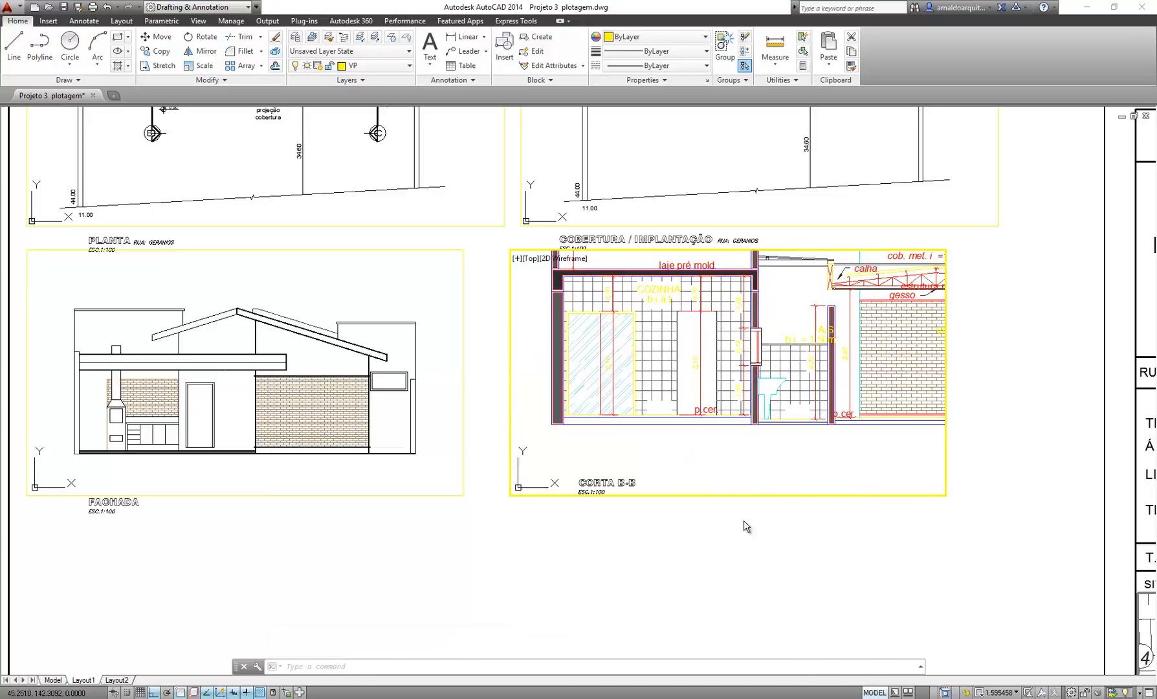
{"action": "mouse_move", "coordinate": [827, 292]}
{"action": "middle_mouse_down"}
{"action": "mouse_move", "coordinate": [748, 392]}
{"action": "mouse_move", "coordinate": [699, 379]}
{"action": "middle_mouse_up"}
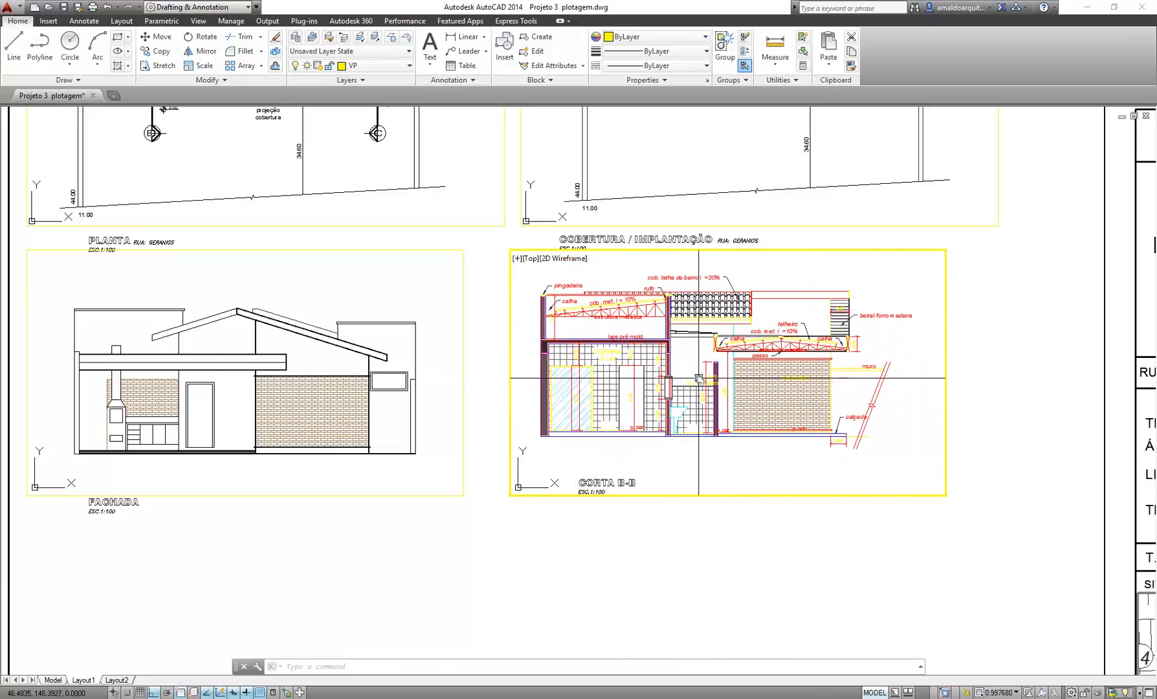
{"action": "type", "text": "re"}
{"action": "key", "text": "Return"}
{"action": "double_click", "coordinate": [793, 544]}
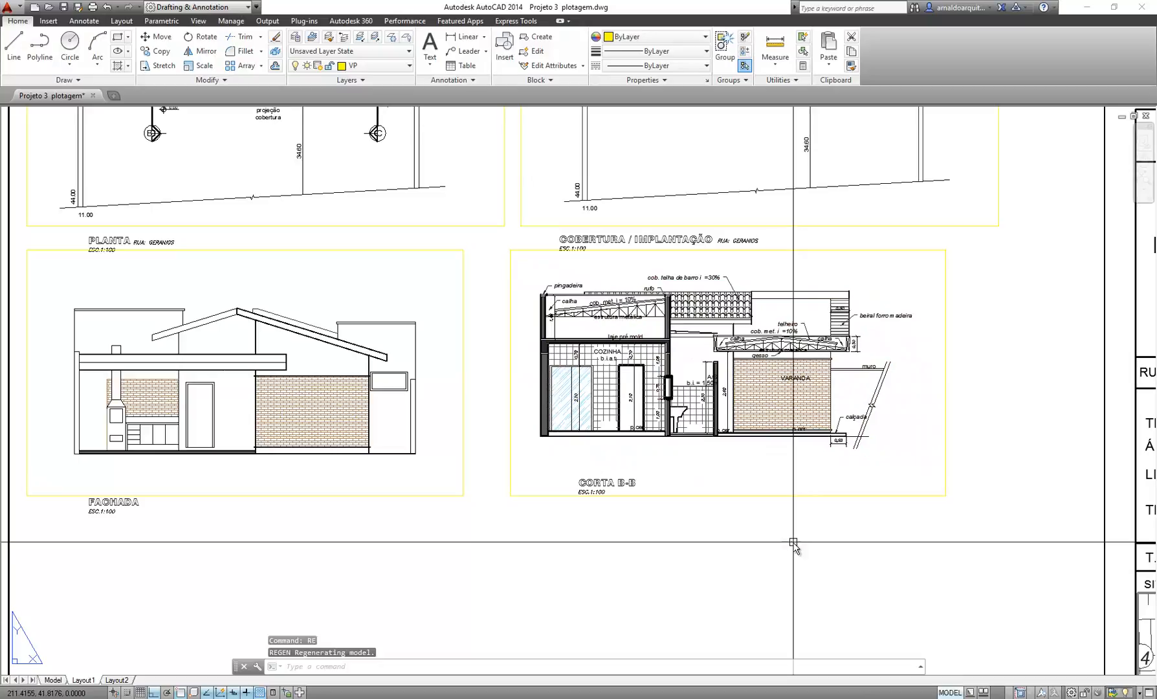
Set the CORTA B-B viewport's scale to 1:100 and clear the selection
{"action": "left_click", "coordinate": [860, 497]}
{"action": "left_click", "coordinate": [996, 692]}
{"action": "left_click", "coordinate": [1009, 580]}
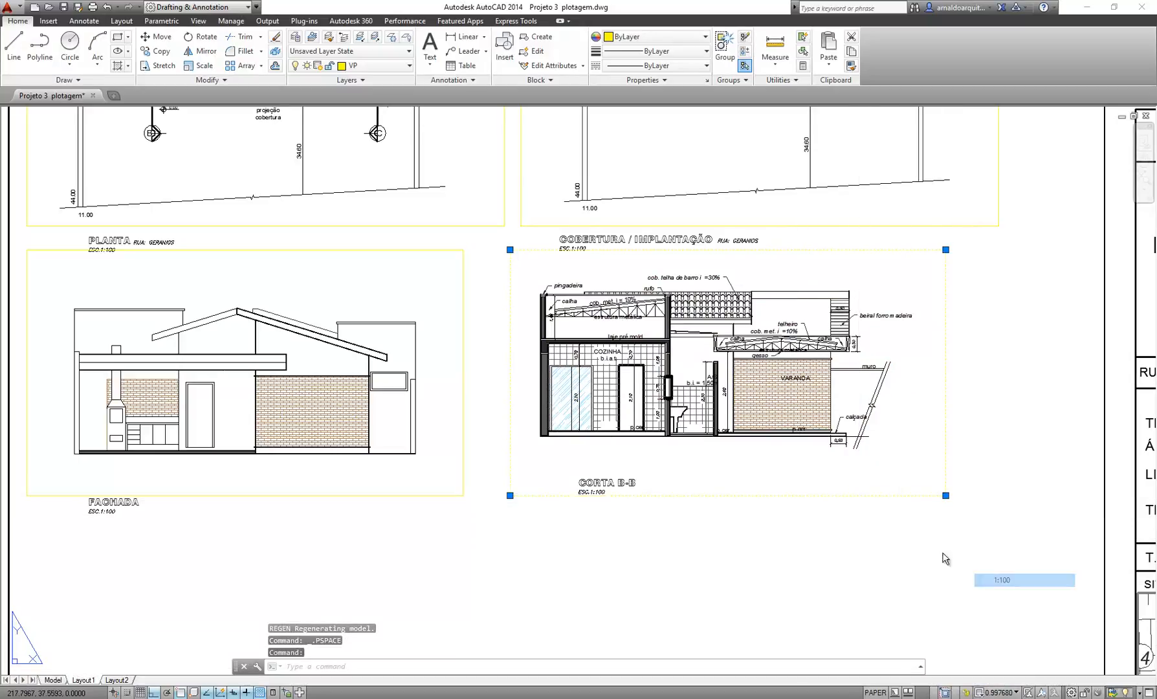
{"action": "scroll", "coordinate": [562, 508], "scroll_direction": "down", "scroll_amount": 1}
{"action": "key", "text": "Escape"}
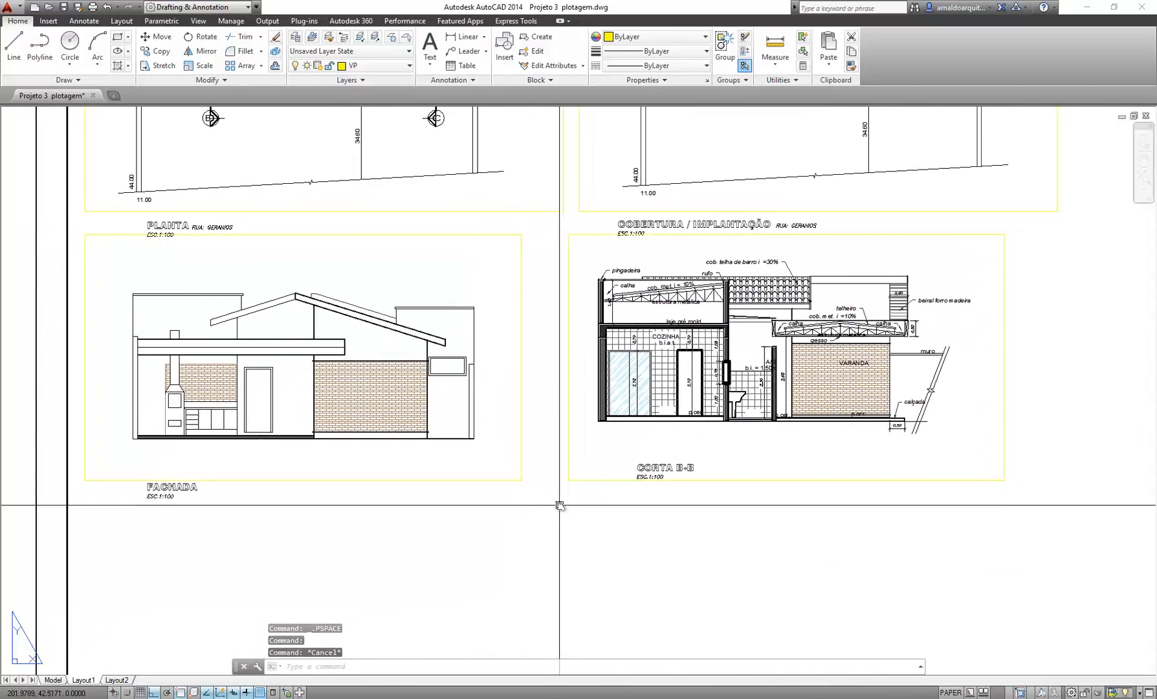
Stretch the CORTA B-B viewport's left edge slightly past the right edge of the FACHADA viewport
{"action": "scroll", "coordinate": [560, 506], "scroll_direction": "down", "scroll_amount": 2}
{"action": "middle_click_drag", "start_coordinate": [560, 506], "coordinate": [563, 431]}
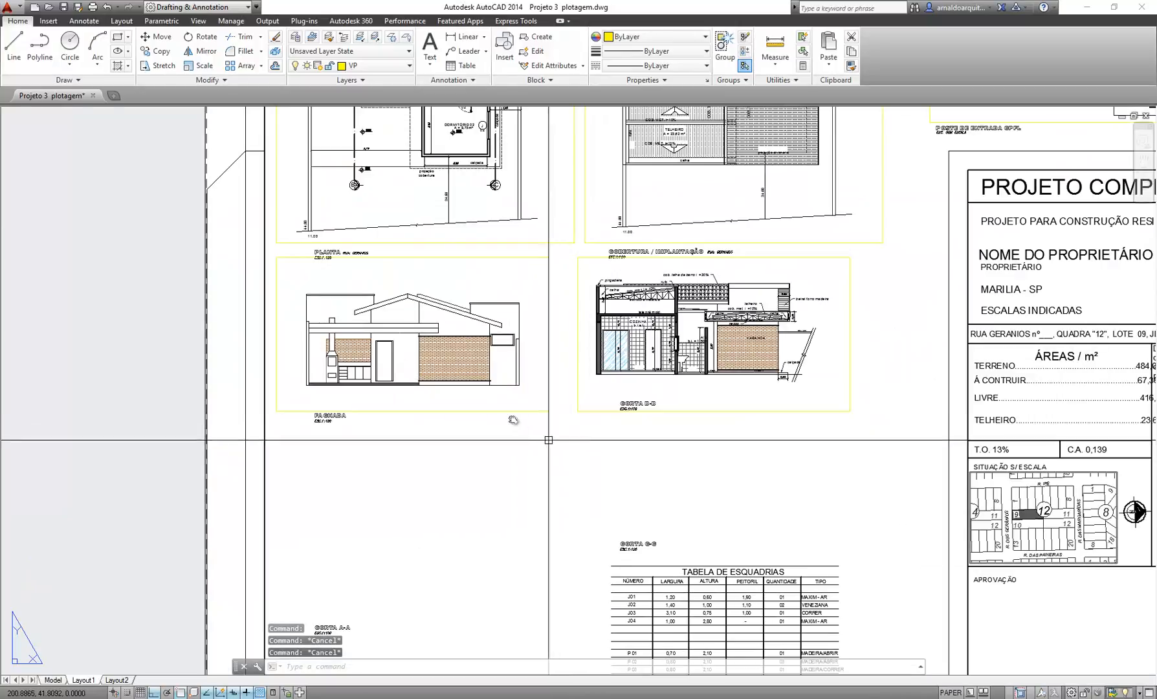
{"action": "scroll", "coordinate": [563, 430], "scroll_direction": "up", "scroll_amount": 2}
{"action": "left_click", "coordinate": [616, 381]}
{"action": "left_click", "coordinate": [562, 402]}
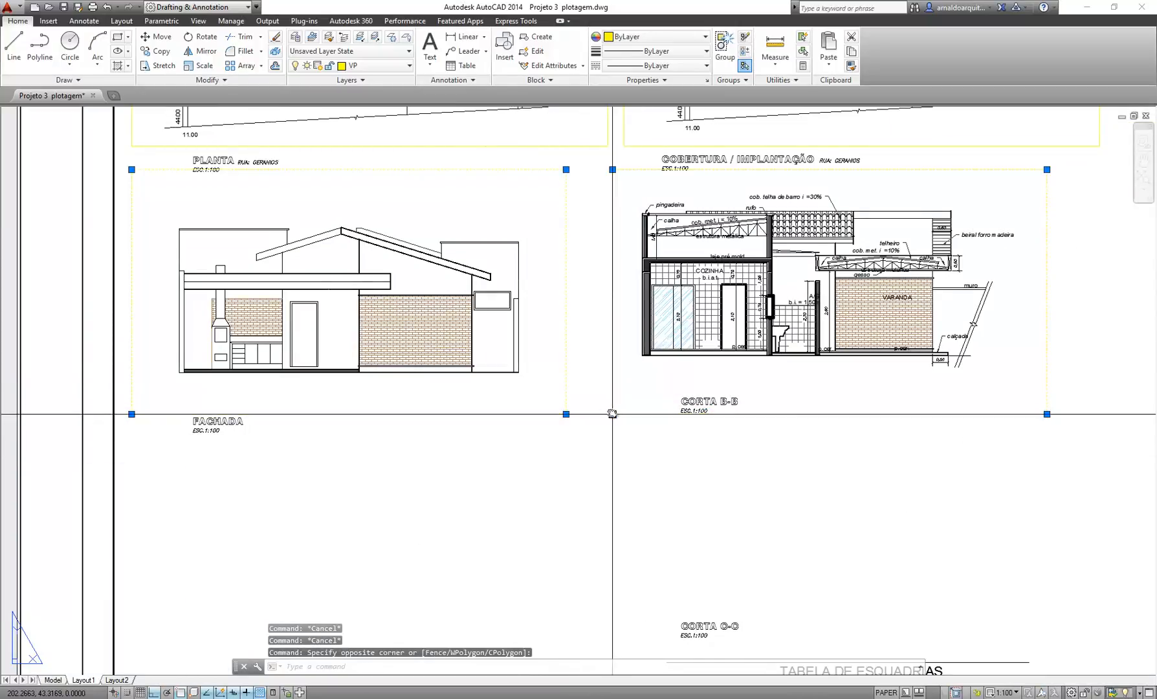
{"action": "left_click", "coordinate": [610, 429]}
{"action": "left_click", "coordinate": [612, 414]}
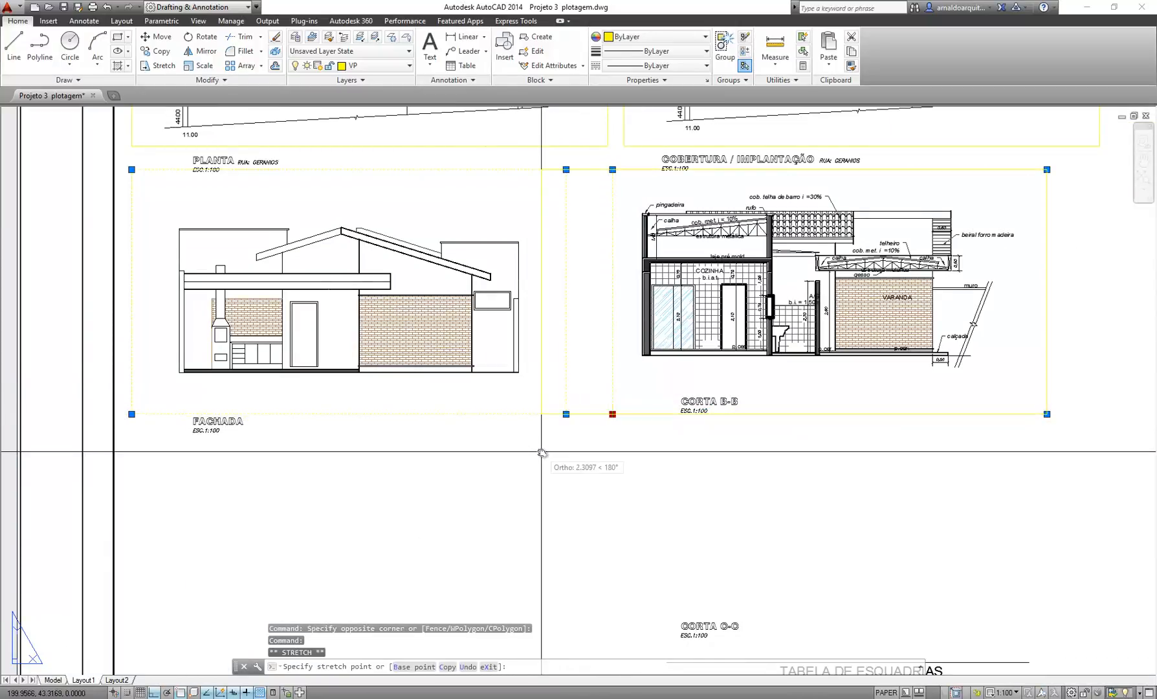
{"action": "key", "text": "Escape"}
{"action": "middle_click_drag", "start_coordinate": [530, 524], "coordinate": [610, 540]}
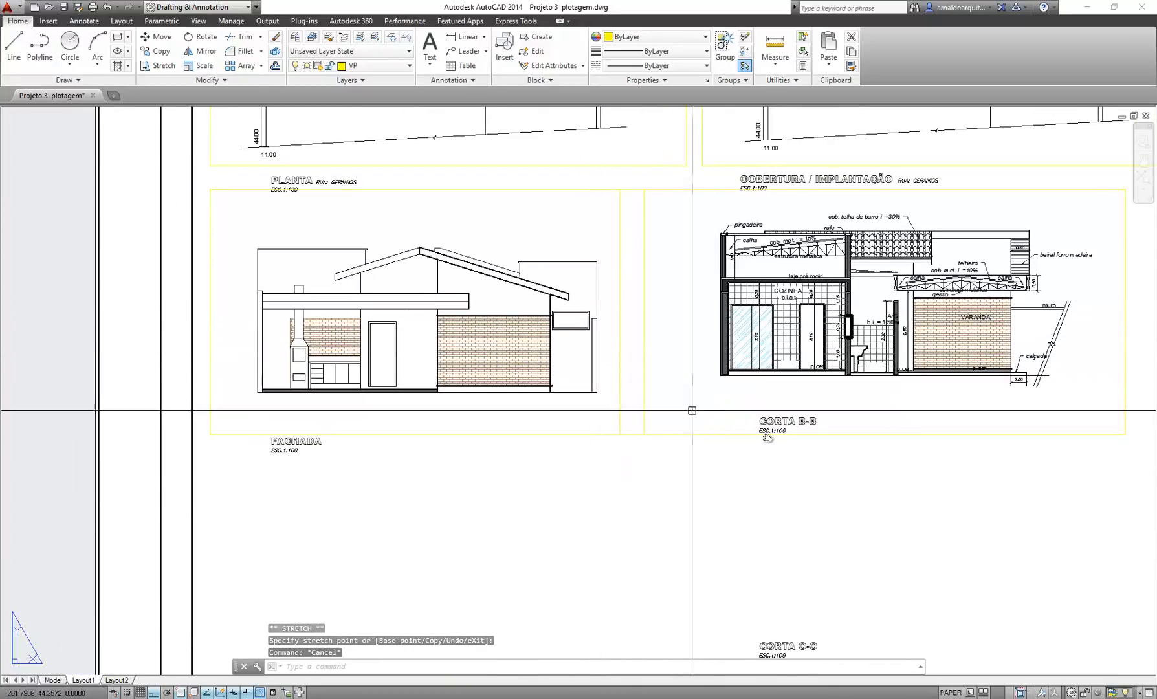
{"action": "middle_click_drag", "start_coordinate": [780, 408], "coordinate": [660, 453]}
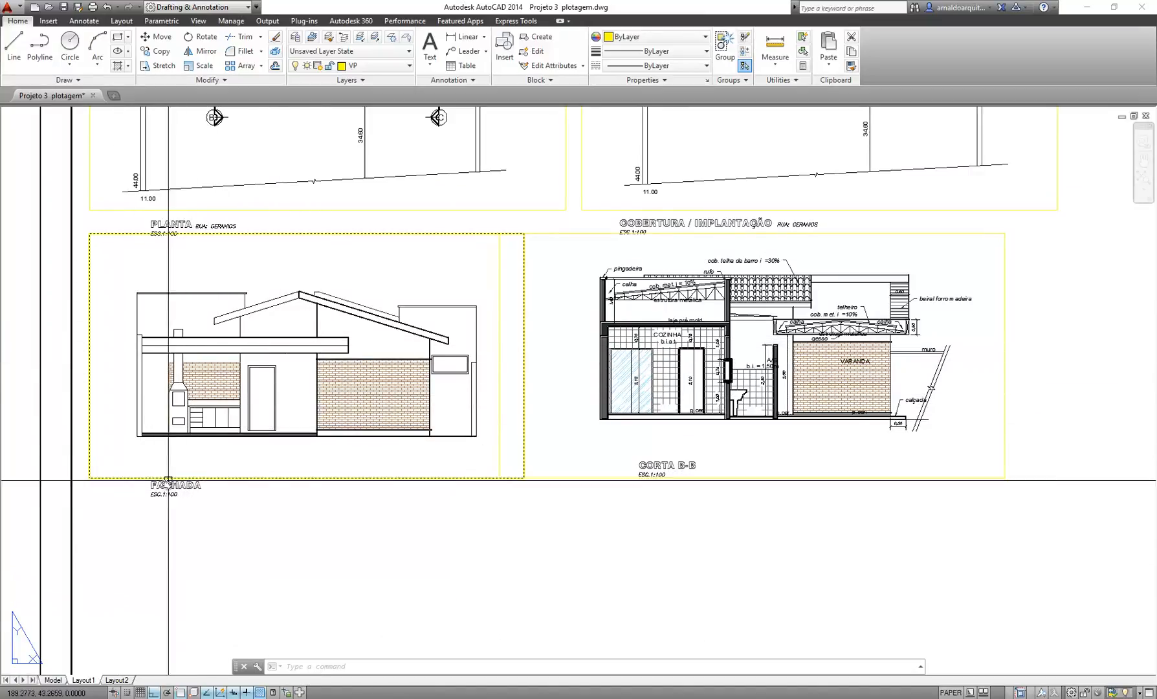
{"action": "type", "text": "m"}
{"action": "key", "text": "Return"}
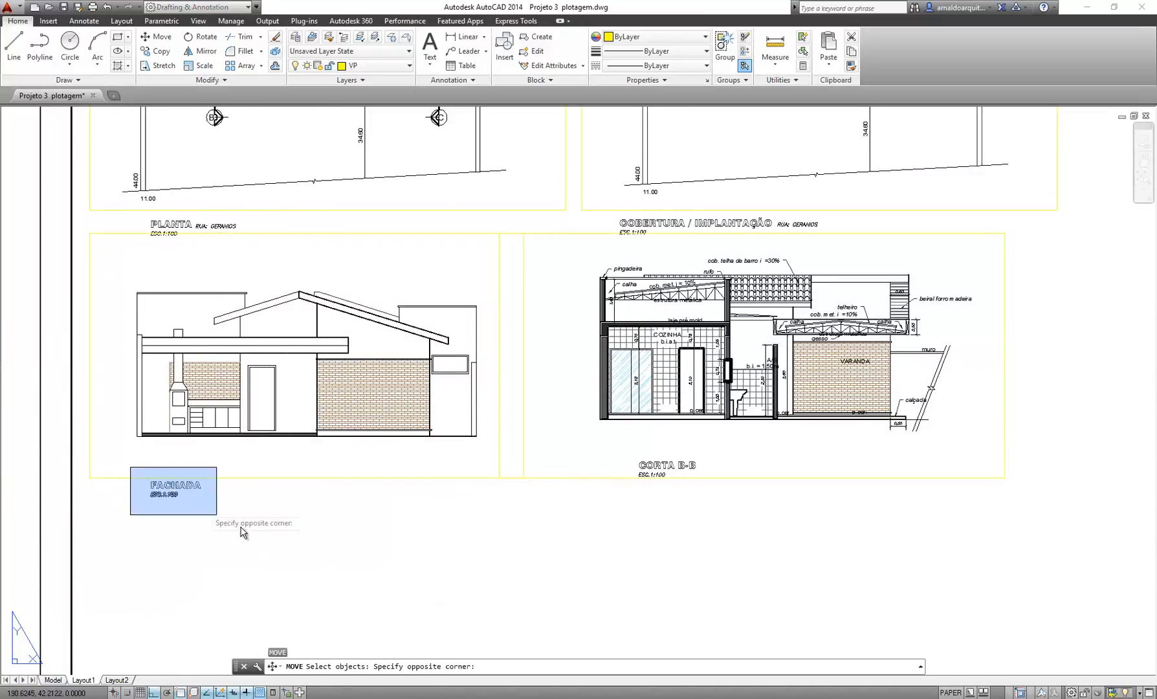
{"action": "key", "text": "Escape"}
{"action": "left_click", "coordinate": [174, 490]}
{"action": "left_click", "coordinate": [276, 537]}
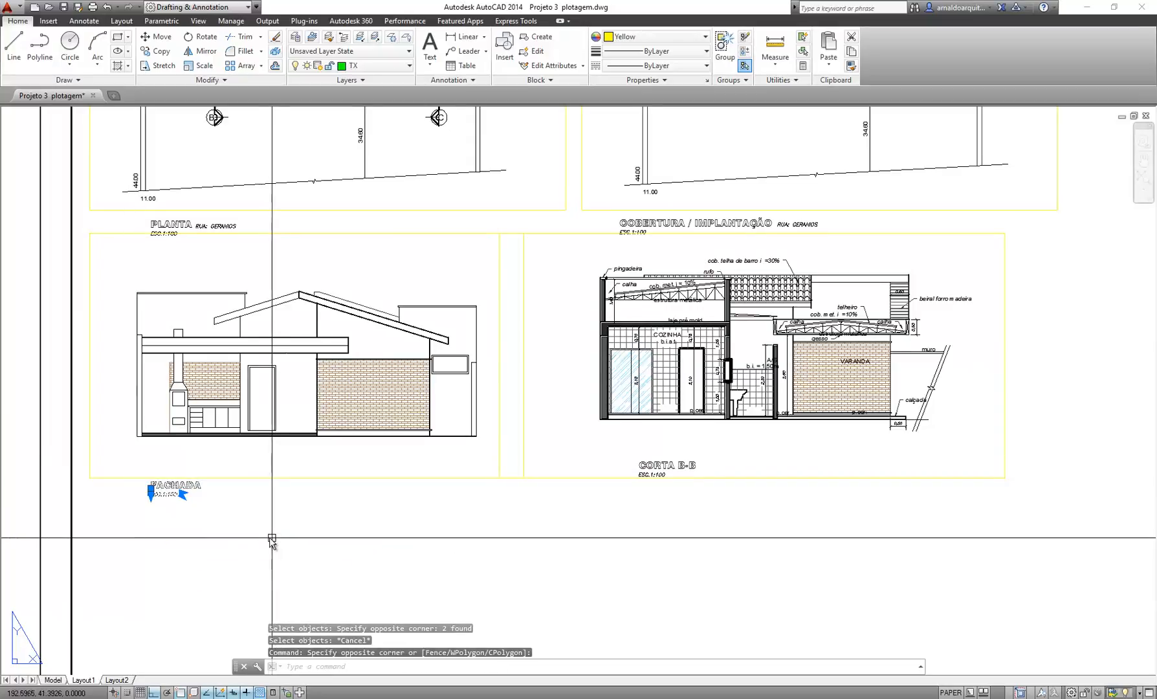
{"action": "middle_click_drag", "start_coordinate": [272, 540], "coordinate": [450, 453]}
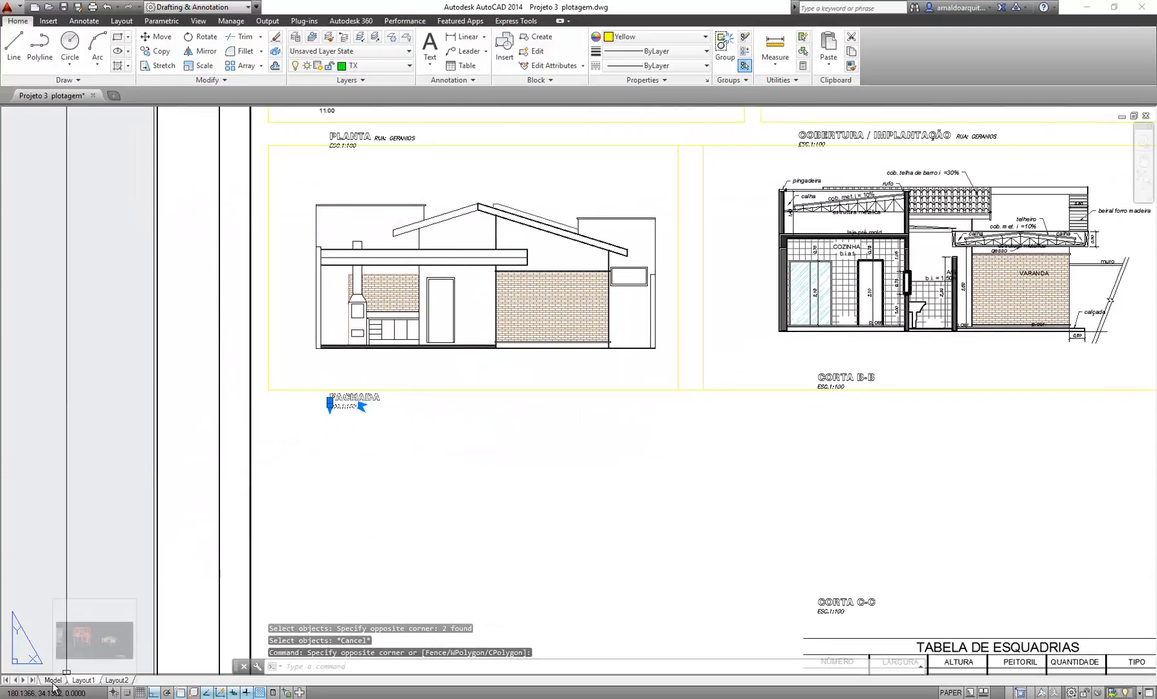
{"action": "key", "text": "Escape"}
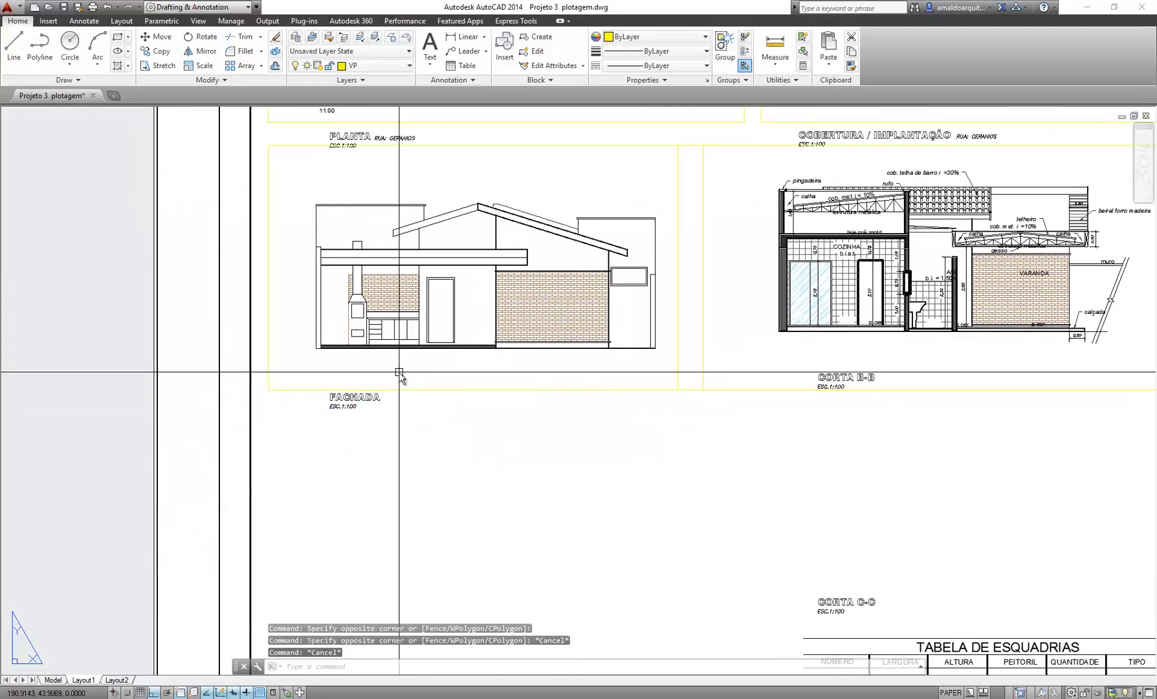
Reposition the house facade inside the FACHADA viewport so it sits just above its title, and return to paper space
{"action": "double_click", "coordinate": [401, 379]}
{"action": "middle_click_drag", "start_coordinate": [401, 379], "coordinate": [421, 262]}
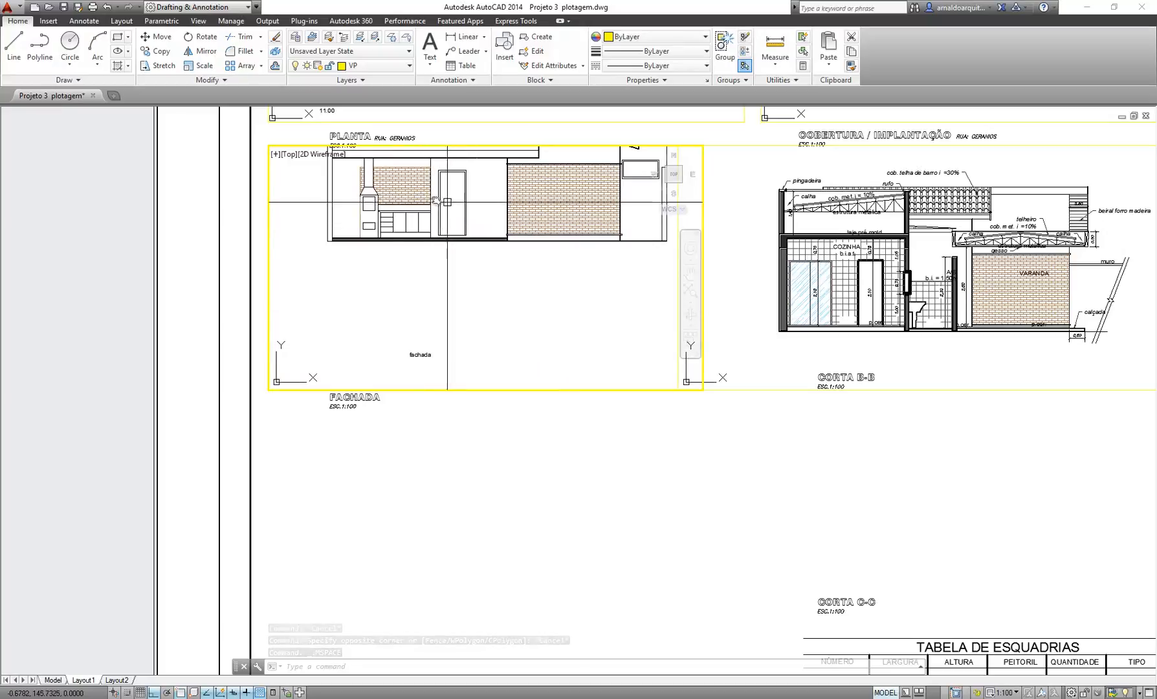
{"action": "middle_click_drag", "start_coordinate": [393, 201], "coordinate": [506, 359]}
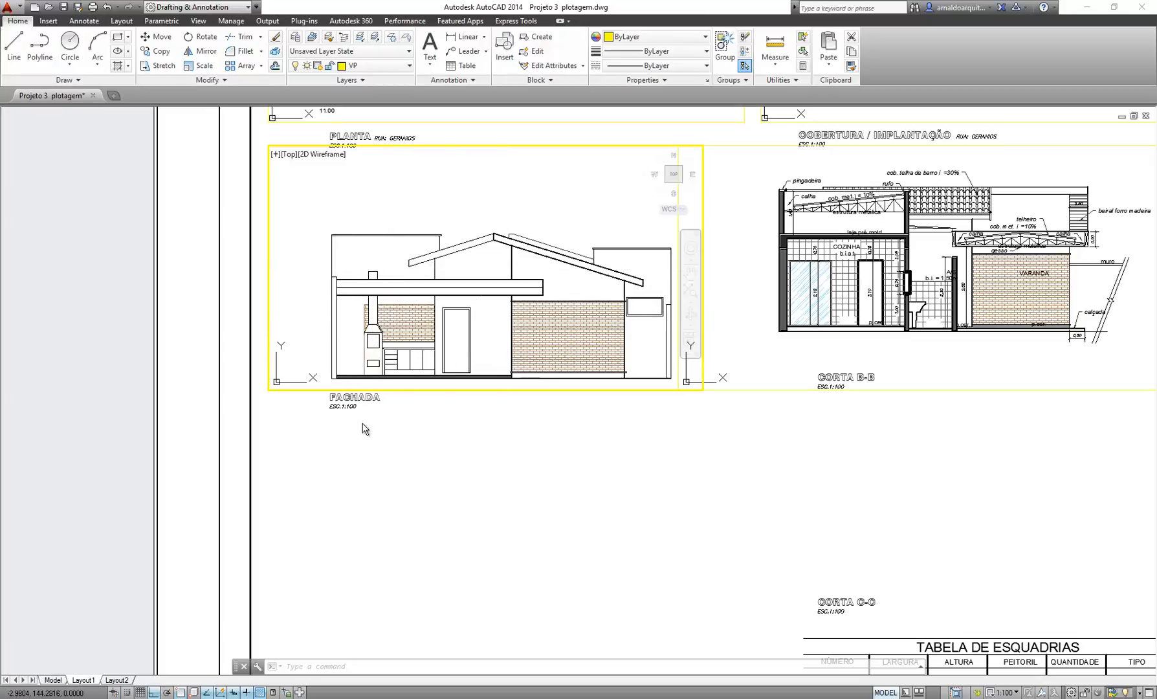
{"action": "middle_click_drag", "start_coordinate": [379, 349], "coordinate": [388, 363]}
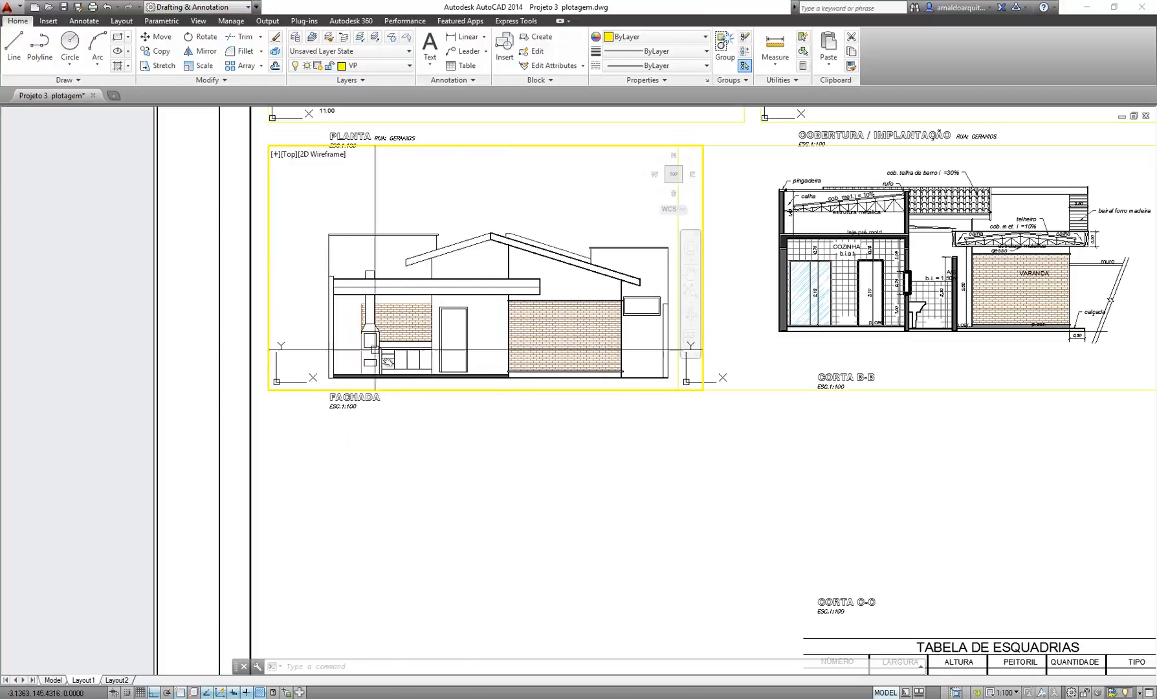
{"action": "double_click", "coordinate": [451, 436]}
Reposition section B-B inside its viewport so it sits just above the CORTA B-B title, and return to paper space
{"action": "scroll", "coordinate": [667, 452], "scroll_direction": "down", "scroll_amount": 3}
{"action": "middle_click_drag", "start_coordinate": [667, 453], "coordinate": [447, 403]}
{"action": "scroll", "coordinate": [444, 403], "scroll_direction": "up", "scroll_amount": 5}
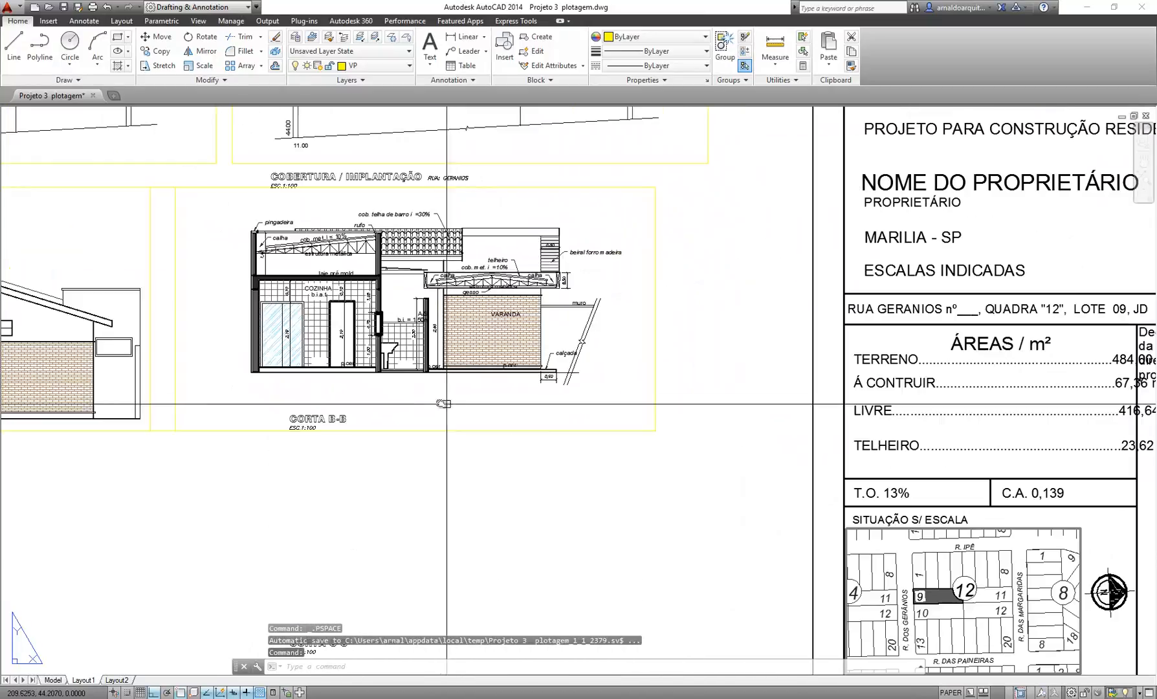
{"action": "double_click", "coordinate": [443, 403]}
{"action": "middle_click_drag", "start_coordinate": [391, 322], "coordinate": [425, 355]}
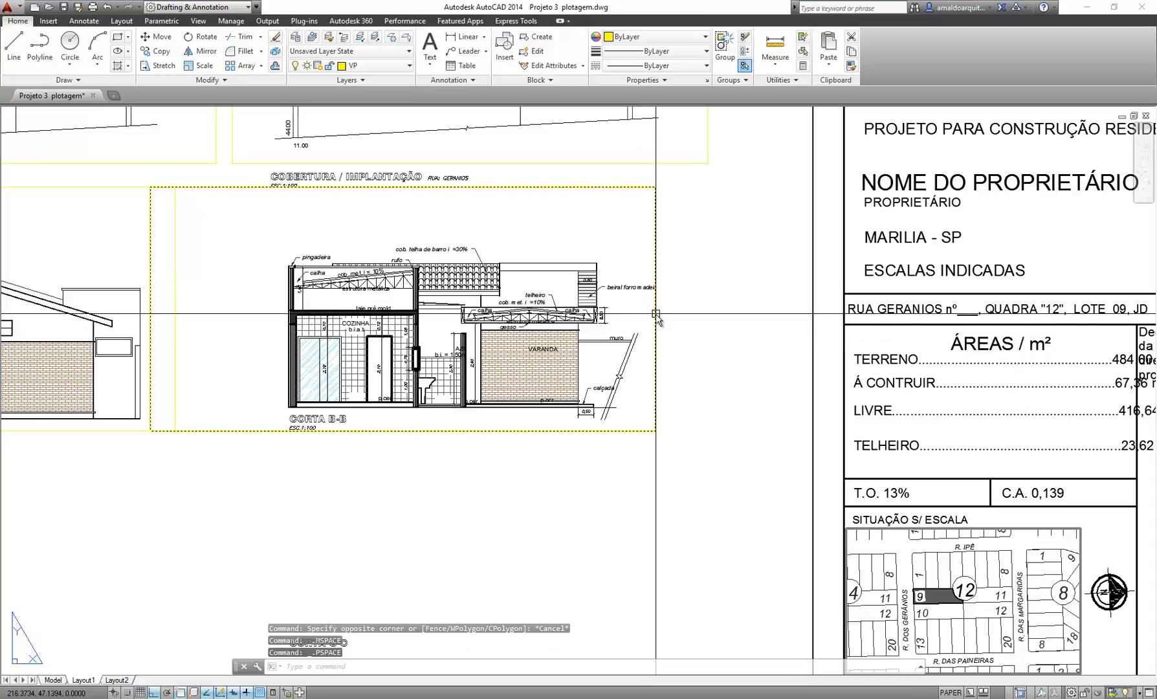
Widen the CORTA B-B viewport by stretching its right edge outward, and clear the selection
{"action": "left_click", "coordinate": [656, 313]}
{"action": "left_click", "coordinate": [656, 186]}
{"action": "left_click", "coordinate": [696, 192]}
{"action": "scroll", "coordinate": [572, 325], "scroll_direction": "down", "scroll_amount": 2}
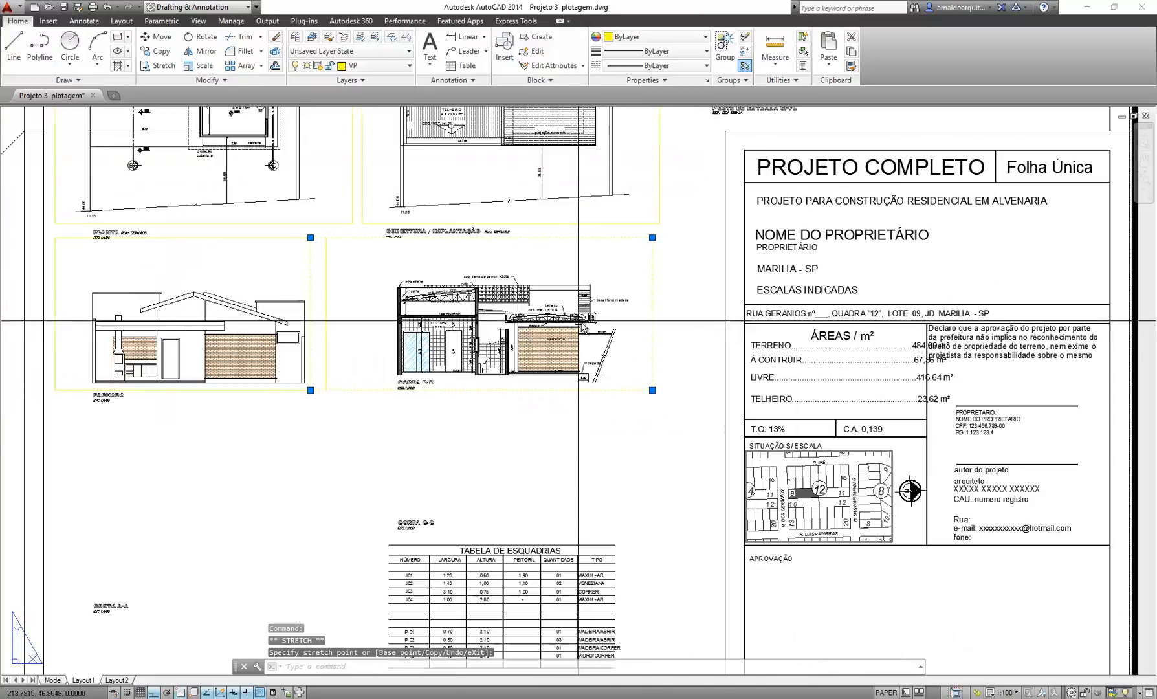
{"action": "middle_click_drag", "start_coordinate": [256, 536], "coordinate": [574, 399]}
{"action": "key", "text": "Escape"}
Copy the FACHADA viewport straight down to the area of the CORTA A-A title
{"action": "scroll", "coordinate": [463, 466], "scroll_direction": "up", "scroll_amount": 2}
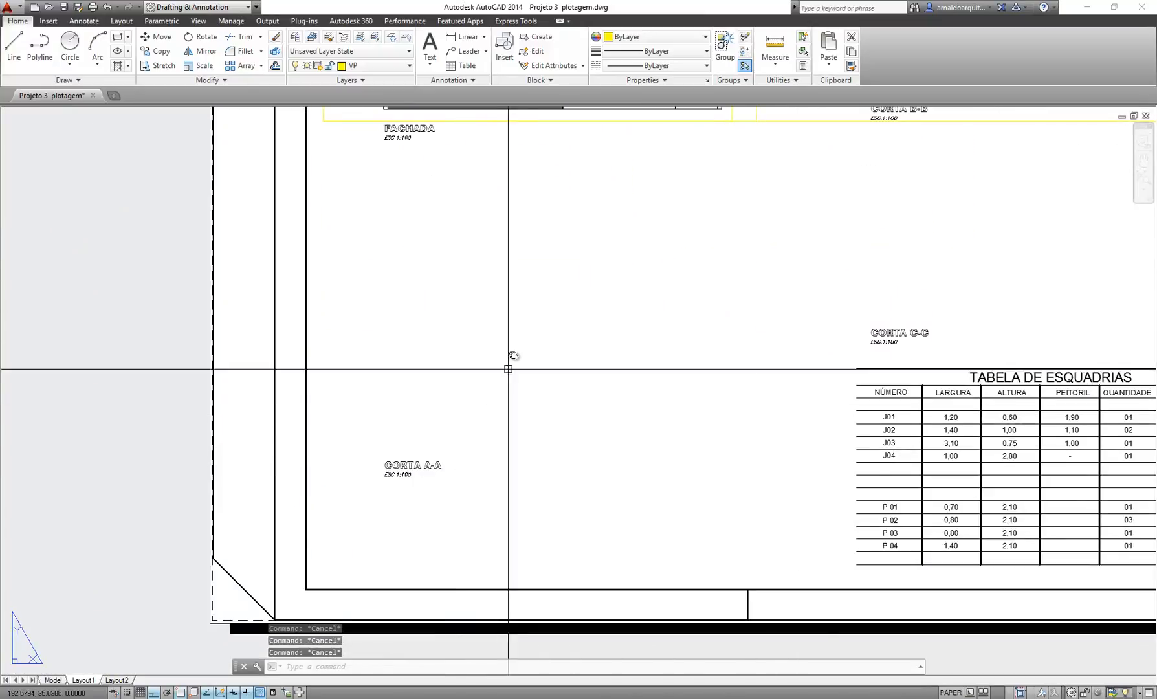
{"action": "key", "text": "Escape"}
{"action": "key", "text": "Escape"}
{"action": "middle_click_drag", "start_coordinate": [508, 369], "coordinate": [524, 490]}
{"action": "type", "text": "co"}
{"action": "key", "text": "Return"}
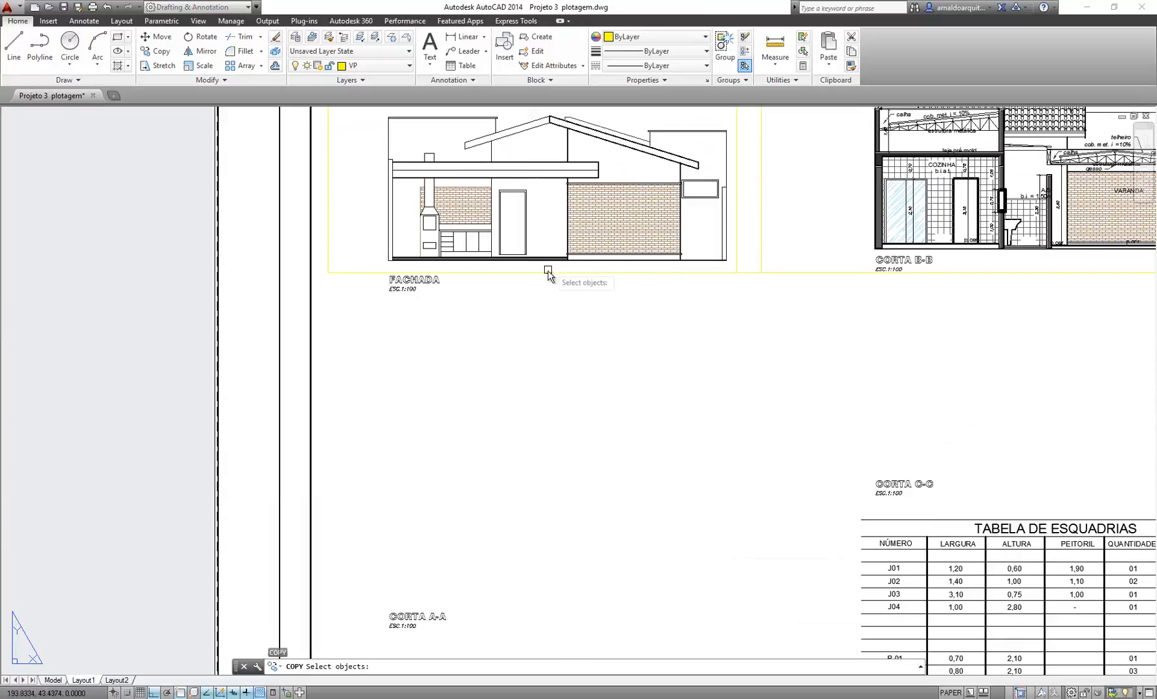
{"action": "left_click", "coordinate": [550, 272]}
{"action": "key", "text": "Return"}
{"action": "left_click", "coordinate": [707, 307]}
{"action": "left_click", "coordinate": [728, 629]}
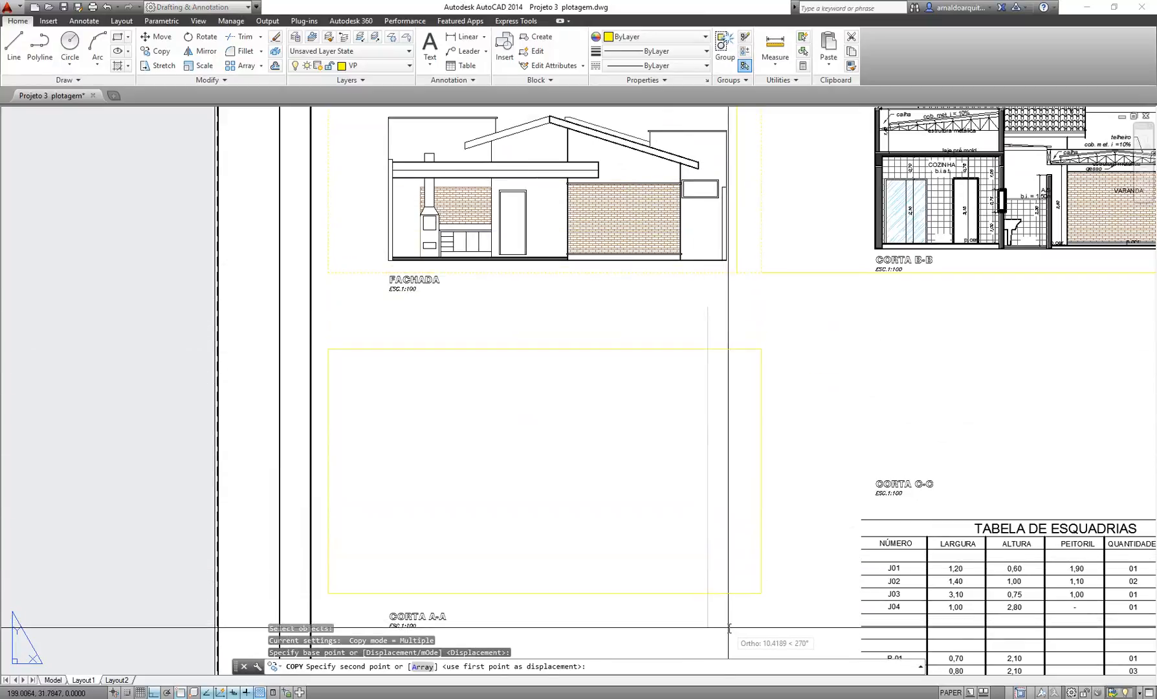
{"action": "key", "text": "Escape"}
{"action": "key", "text": "Escape"}
Frame section A-A just above its title inside the CORTA A-A viewport, regenerate the model and return to paper space
{"action": "double_click", "coordinate": [666, 504]}
{"action": "middle_click_drag", "start_coordinate": [667, 506], "coordinate": [184, 514]}
{"action": "middle_click_drag", "start_coordinate": [392, 479], "coordinate": [417, 503]}
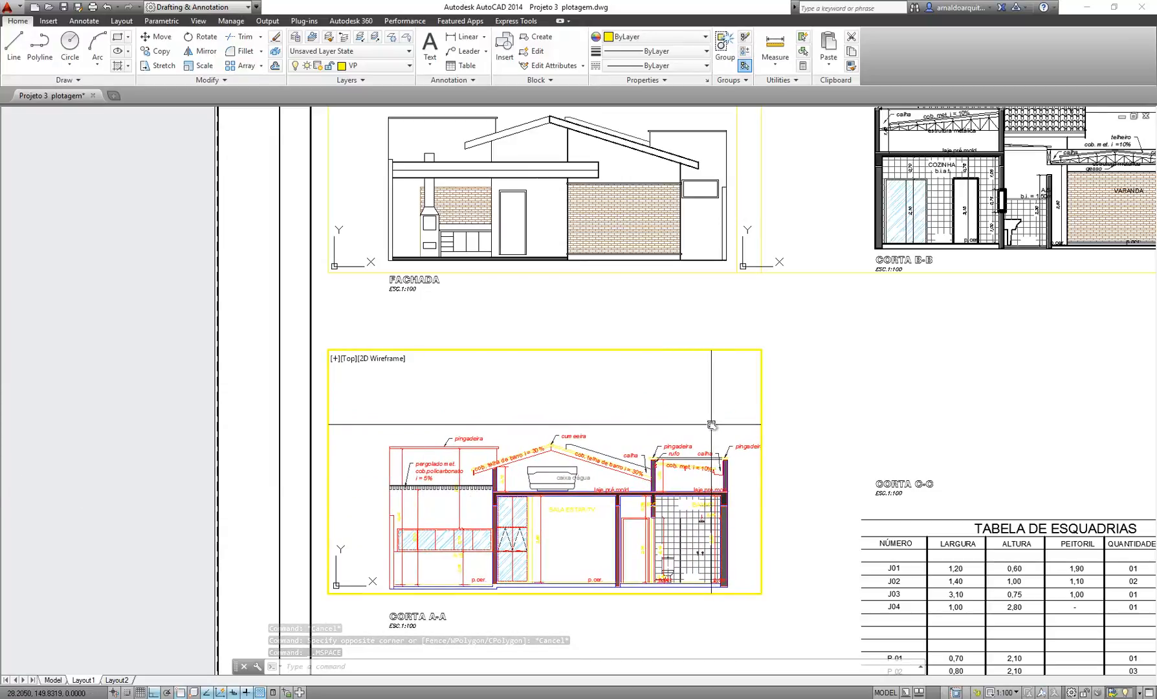
{"action": "type", "text": "RE"}
{"action": "key", "text": "Return"}
{"action": "double_click", "coordinate": [861, 370]}
Widen the CORTA A-A viewport by stretching its right edge outward, and clear the selection
{"action": "middle_click_drag", "start_coordinate": [774, 432], "coordinate": [663, 270]}
{"action": "left_click", "coordinate": [673, 321]}
{"action": "left_click", "coordinate": [636, 370]}
{"action": "left_click", "coordinate": [651, 188]}
{"action": "left_click", "coordinate": [696, 187]}
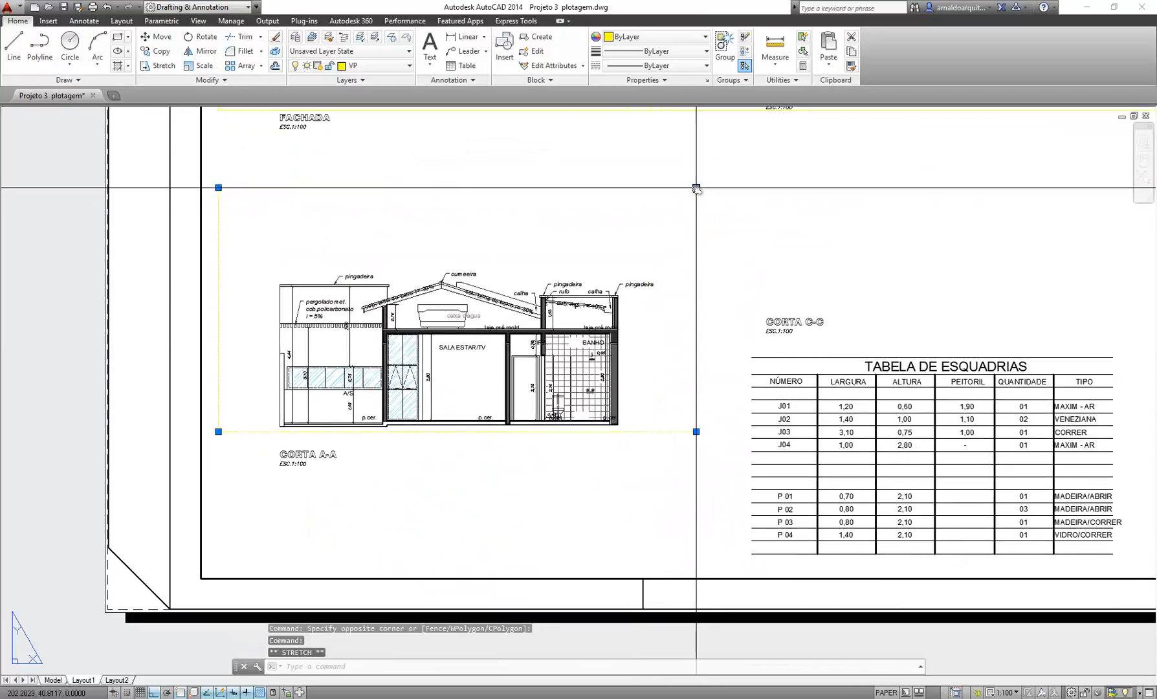
{"action": "scroll", "coordinate": [667, 285], "scroll_direction": "up", "scroll_amount": 2}
{"action": "scroll", "coordinate": [666, 285], "scroll_direction": "down", "scroll_amount": 2}
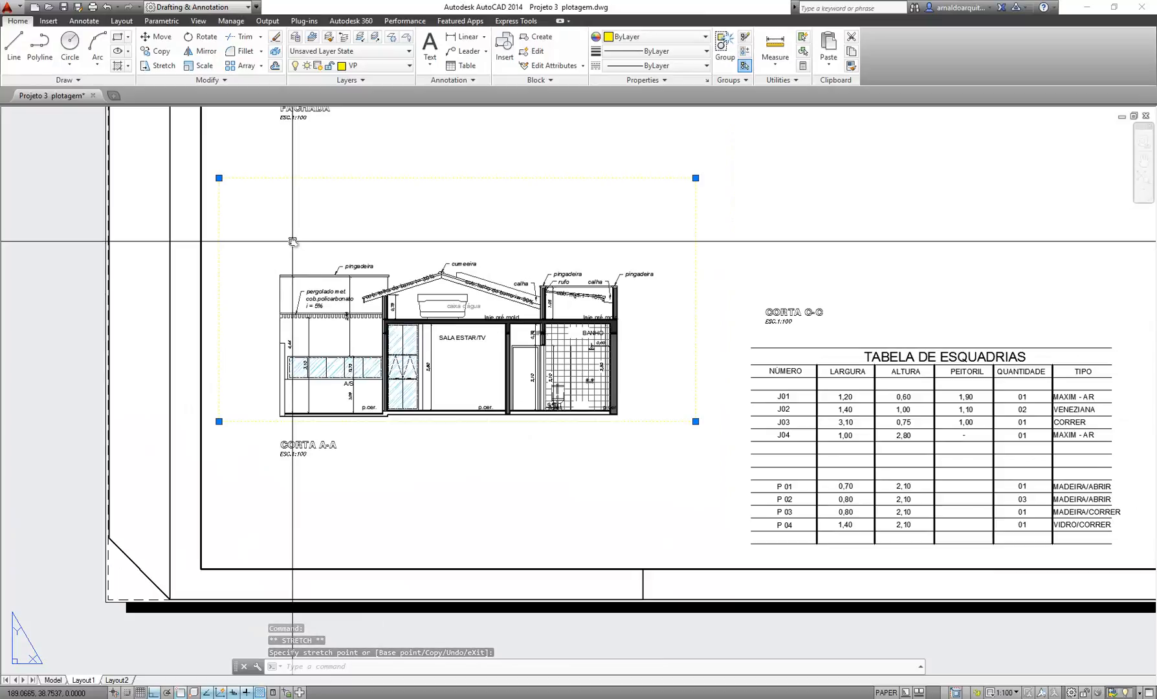
{"action": "scroll", "coordinate": [647, 284], "scroll_direction": "down", "scroll_amount": 2}
{"action": "middle_click_drag", "start_coordinate": [669, 284], "coordinate": [453, 388]}
{"action": "key", "text": "Escape"}
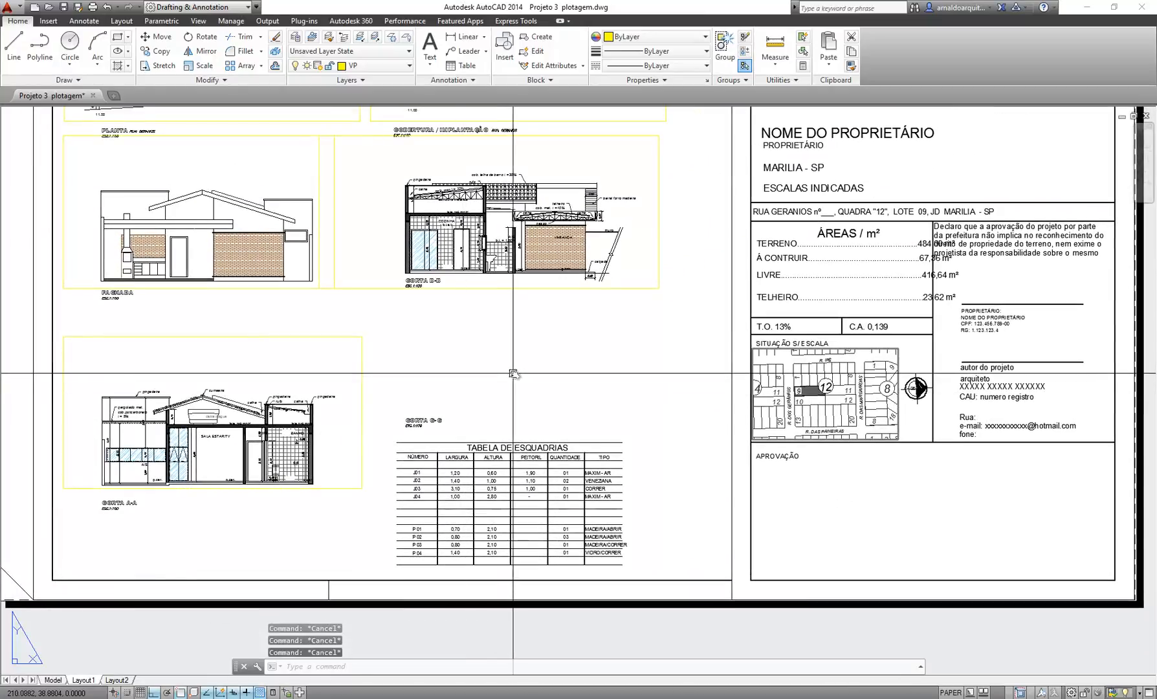
Copy the CORTA B-B viewport straight down to the area of the CORTA C-C title
{"action": "type", "text": "co"}
{"action": "key", "text": "Return"}
{"action": "left_click", "coordinate": [538, 353]}
{"action": "left_click", "coordinate": [515, 272]}
{"action": "key", "text": "Return"}
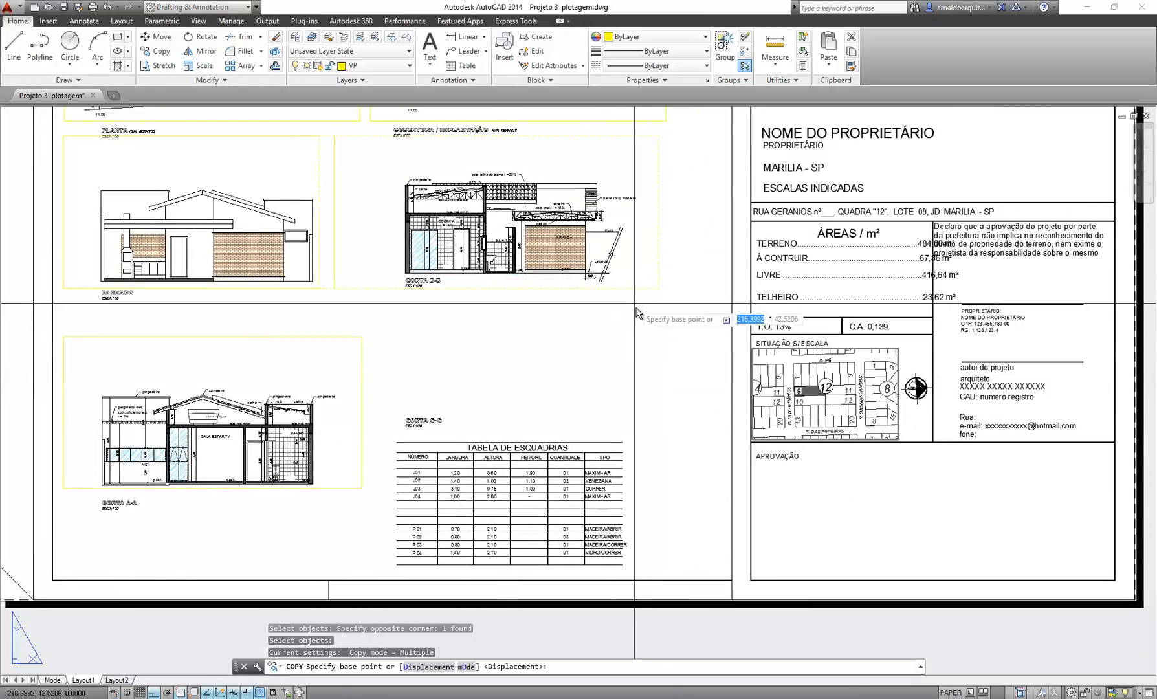
{"action": "left_click", "coordinate": [634, 303]}
{"action": "left_click", "coordinate": [674, 439]}
{"action": "key", "text": "Escape"}
Frame section C-C above its title inside the CORTA C-C viewport, regenerate the model and return to paper space
{"action": "scroll", "coordinate": [468, 416], "scroll_direction": "up", "scroll_amount": 2}
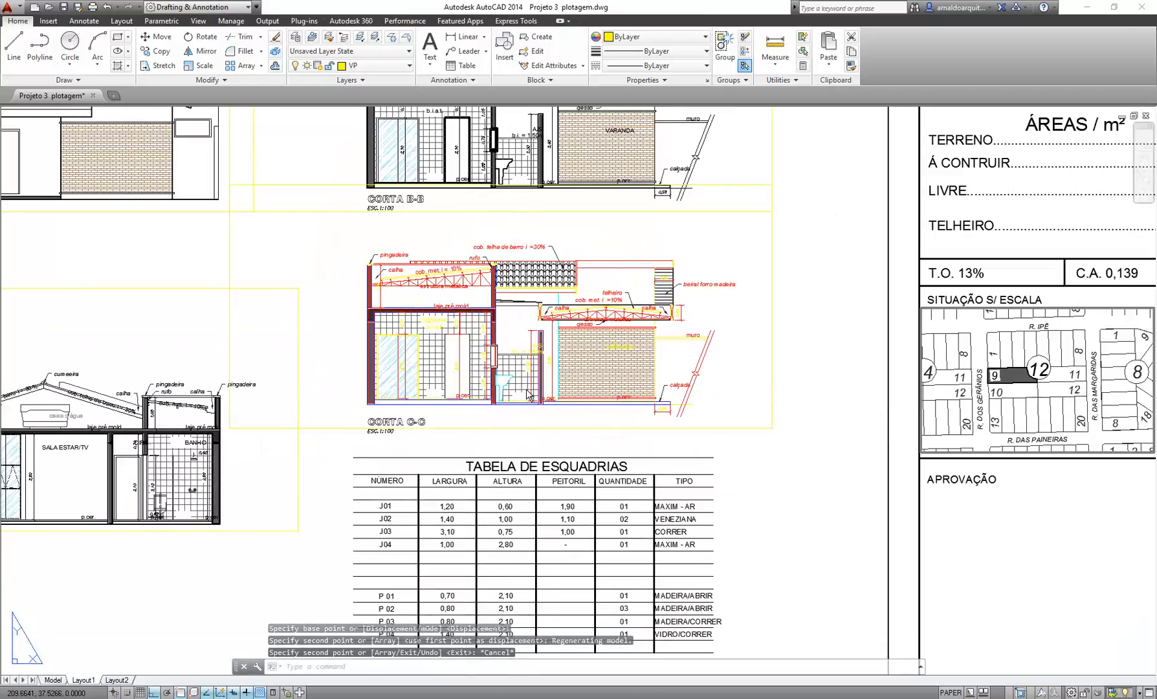
{"action": "double_click", "coordinate": [468, 395]}
{"action": "middle_click_drag", "start_coordinate": [601, 366], "coordinate": [129, 373]}
{"action": "double_click", "coordinate": [819, 337]}
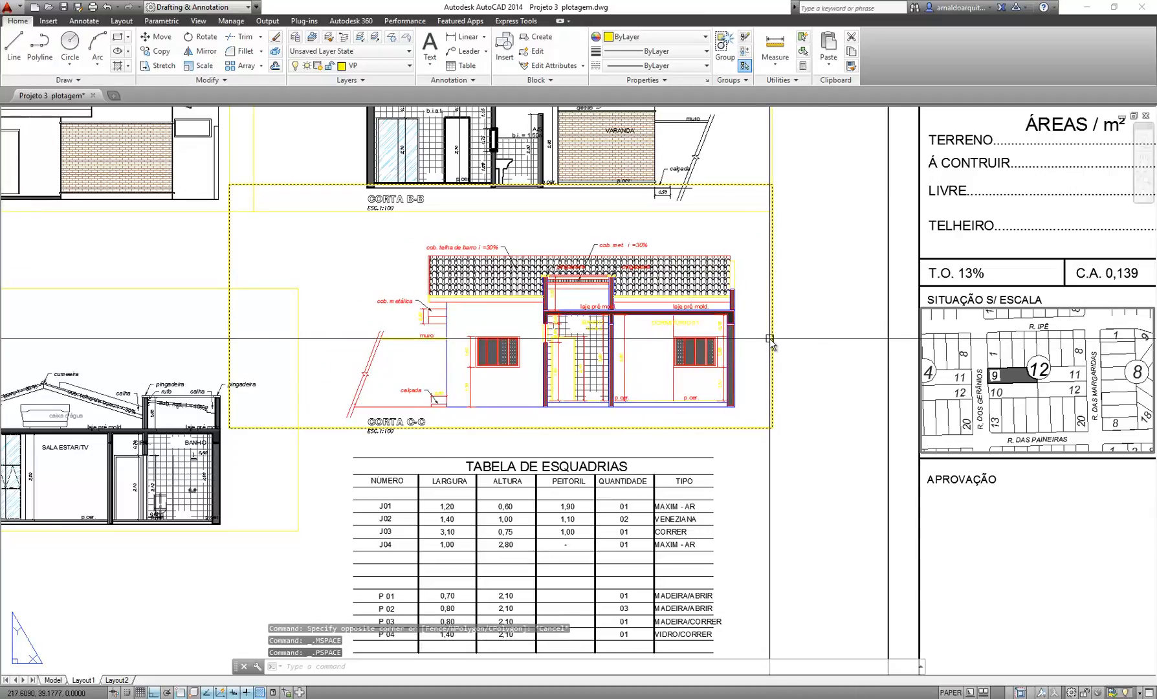
{"action": "left_click", "coordinate": [771, 336]}
{"action": "key", "text": "Escape"}
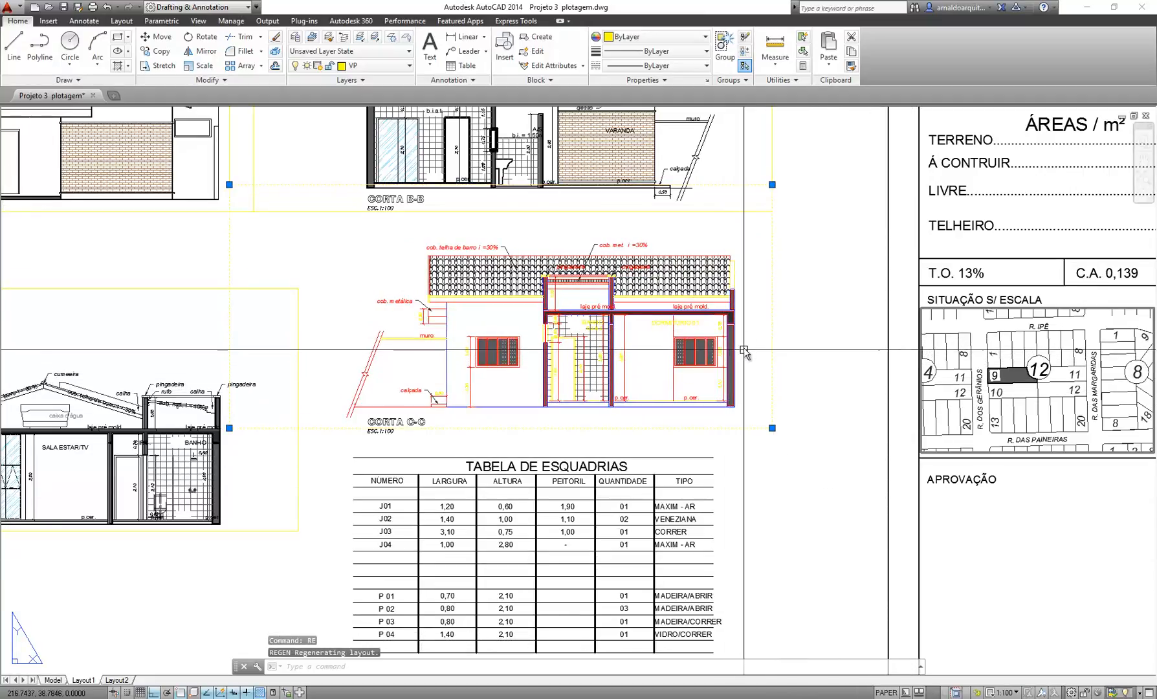
{"action": "double_click", "coordinate": [754, 321]}
{"action": "double_click", "coordinate": [815, 284]}
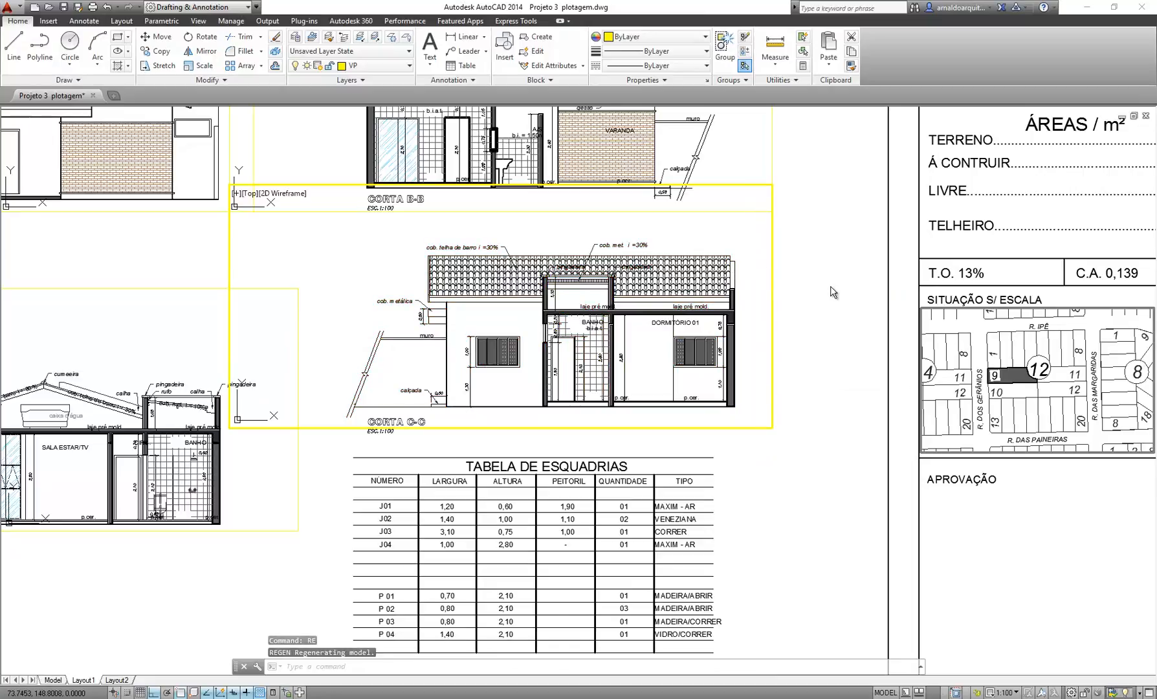
Correct the section C-C title to read CORTE C-C and regenerate the layout
{"action": "scroll", "coordinate": [393, 427], "scroll_direction": "up", "scroll_amount": 4}
{"action": "left_click", "coordinate": [390, 396]}
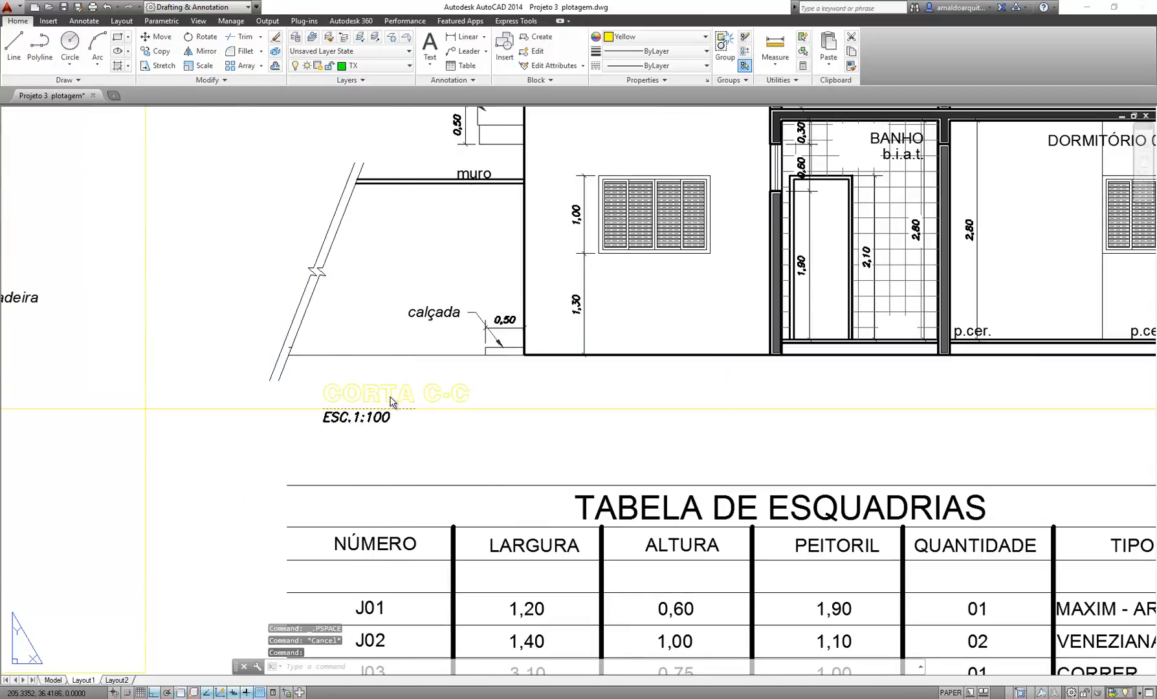
{"action": "double_click", "coordinate": [391, 396]}
{"action": "double_click", "coordinate": [409, 392]}
{"action": "left_click", "coordinate": [411, 393]}
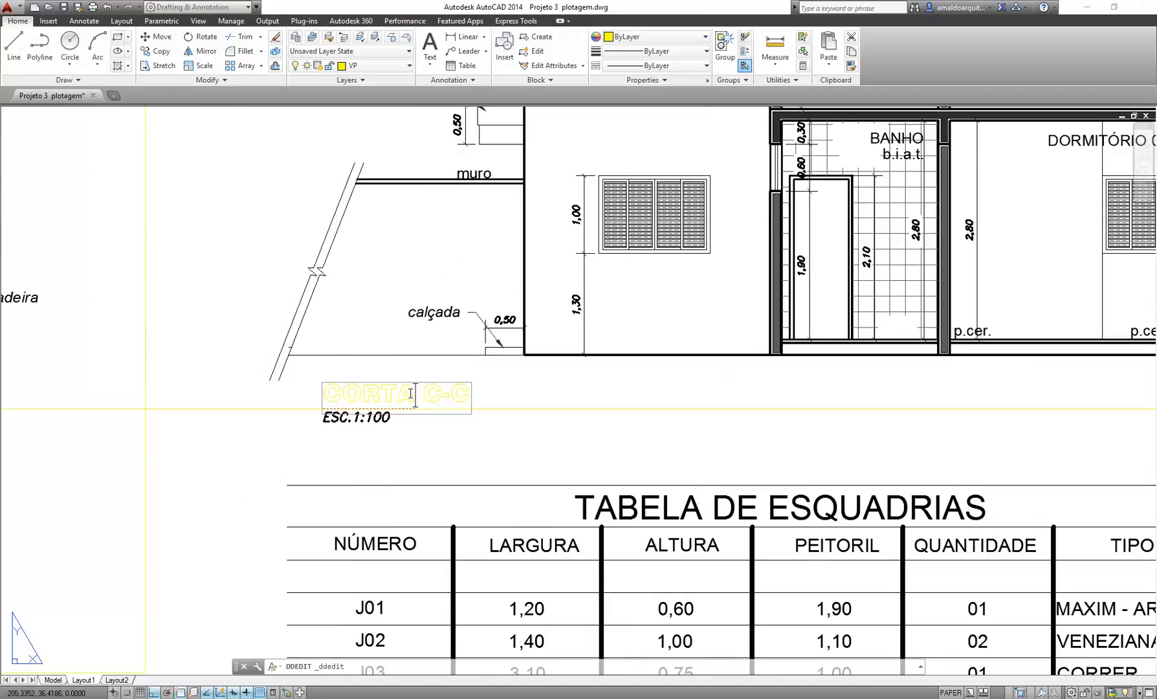
{"action": "key", "text": "BackSpace"}
{"action": "type", "text": "E"}
{"action": "left_click", "coordinate": [420, 457]}
{"action": "scroll", "coordinate": [445, 385], "scroll_direction": "down", "scroll_amount": 4}
{"action": "key", "text": "Escape"}
{"action": "key", "text": "Escape"}
{"action": "key", "text": "Escape"}
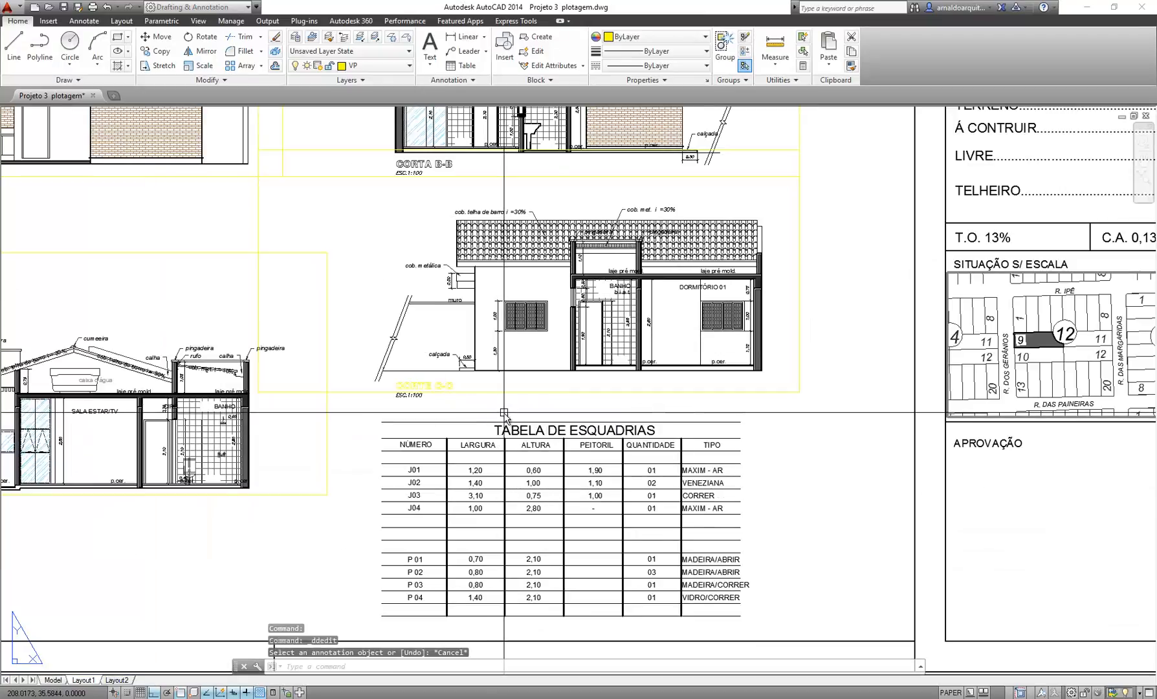
{"action": "type", "text": "re"}
{"action": "key", "text": "Return"}
{"action": "key", "text": "Escape"}
Try to measure the sheet's full width from the fold corner on one outer edge to the opposite edge
{"action": "scroll", "coordinate": [504, 412], "scroll_direction": "down", "scroll_amount": 4}
{"action": "scroll", "coordinate": [425, 415], "scroll_direction": "up", "scroll_amount": 2}
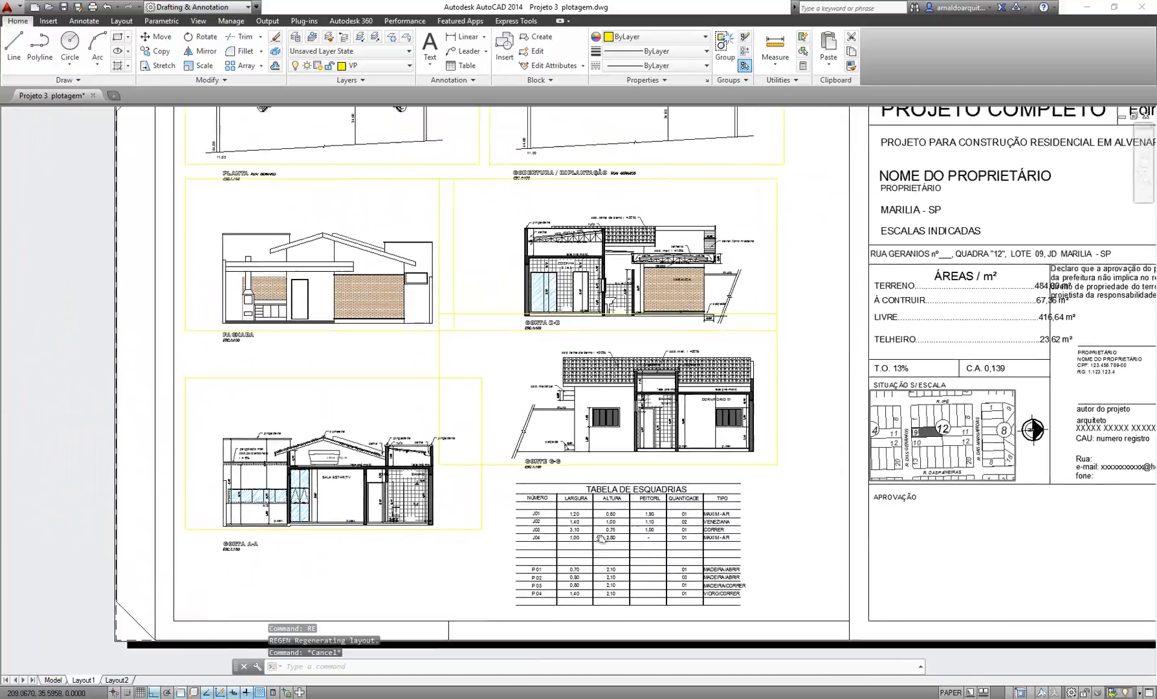
{"action": "scroll", "coordinate": [424, 409], "scroll_direction": "down", "scroll_amount": 4}
{"action": "scroll", "coordinate": [620, 420], "scroll_direction": "up", "scroll_amount": 2}
{"action": "middle_click_drag", "start_coordinate": [620, 404], "coordinate": [715, 419]}
{"action": "key", "text": "Escape"}
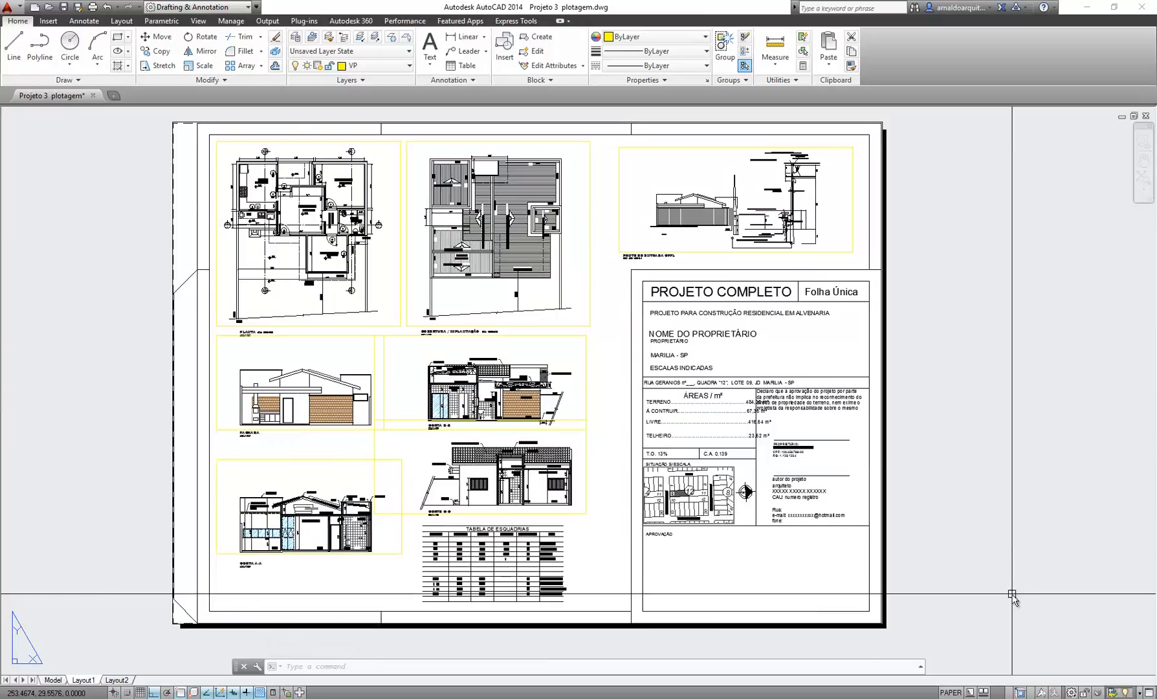
{"action": "type", "text": "di"}
{"action": "key", "text": "Return"}
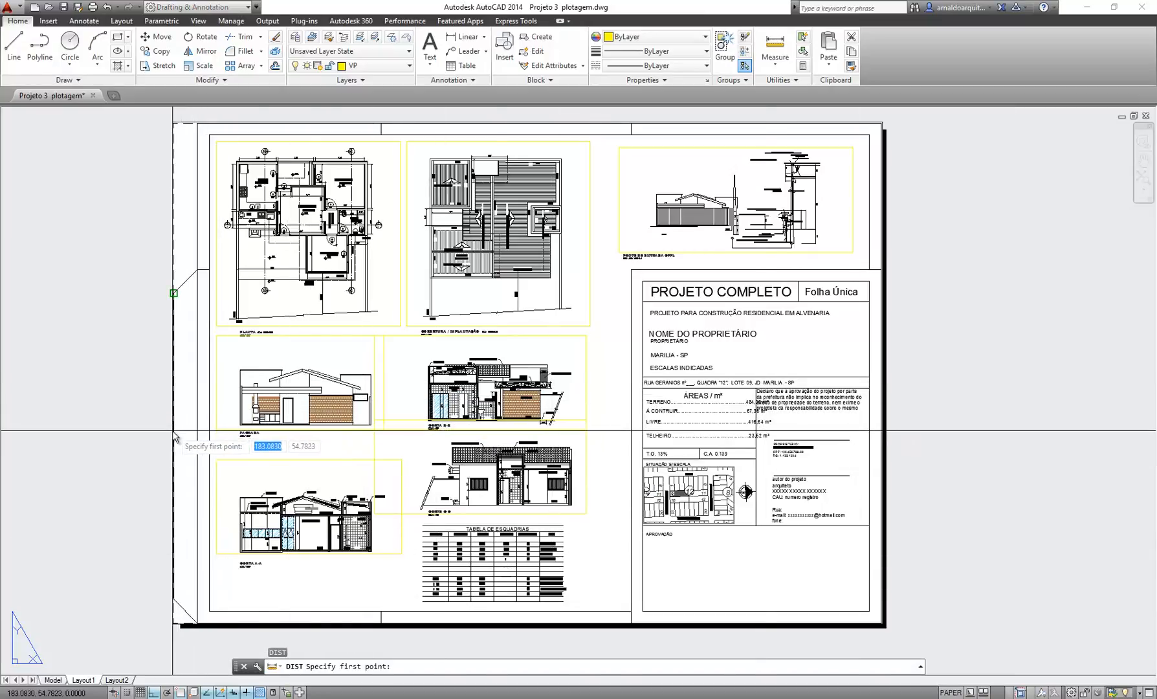
{"action": "left_click", "coordinate": [173, 293]}
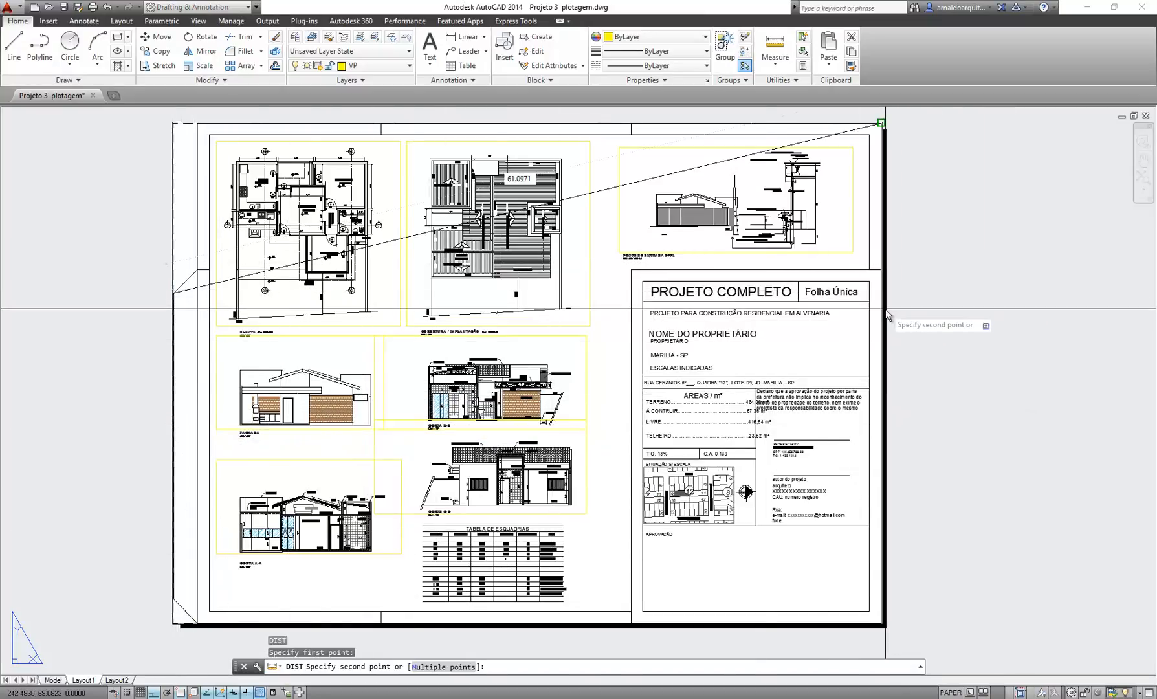
{"action": "left_click", "coordinate": [903, 355]}
{"action": "key", "text": "Return"}
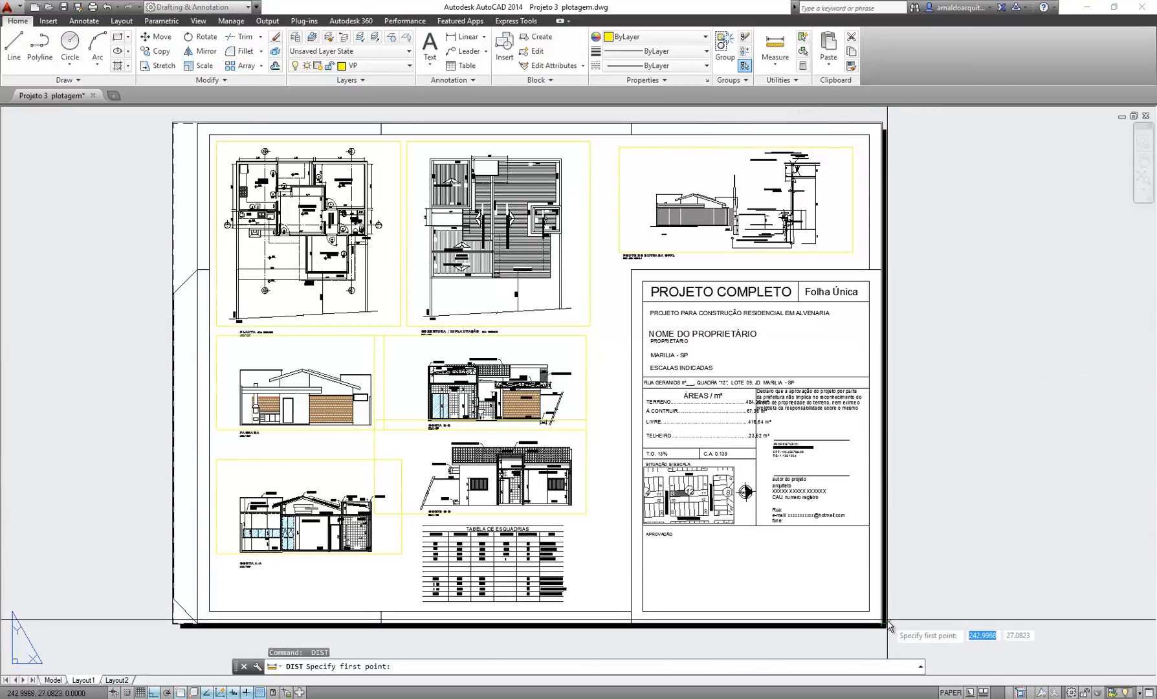
{"action": "left_click", "coordinate": [175, 295]}
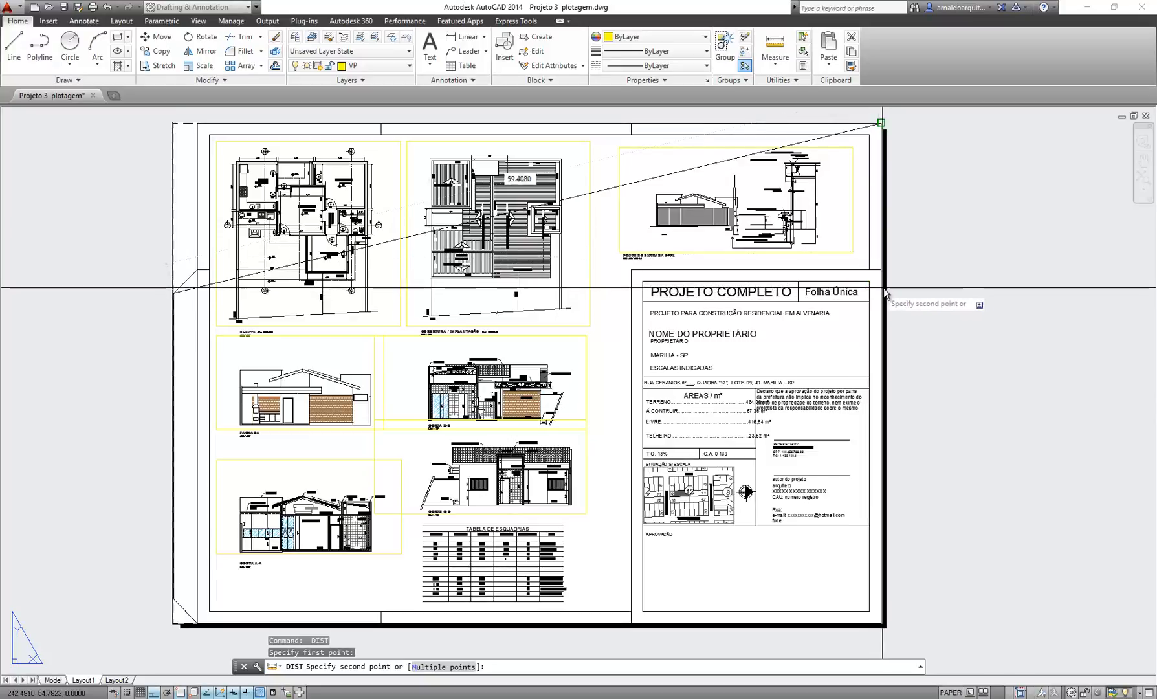
{"action": "key", "text": "Escape"}
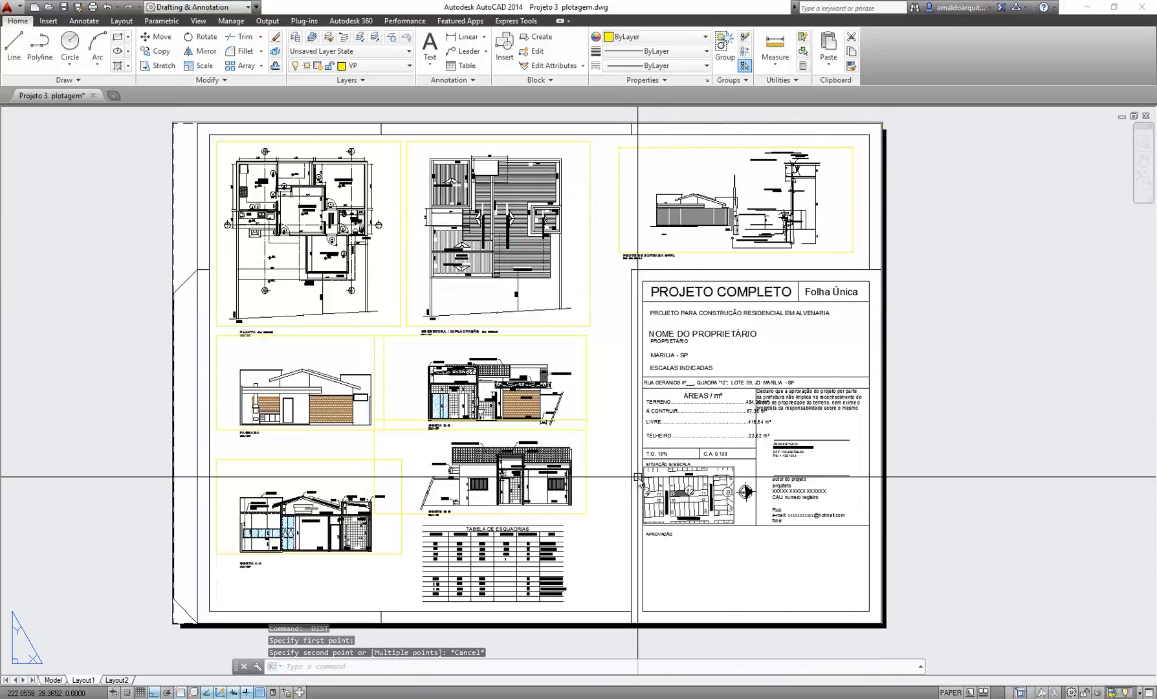
Enable every object snap mode except Parallel in the drafting settings, keeping object snap on
{"action": "key", "text": "F3"}
{"action": "key", "text": "F3"}
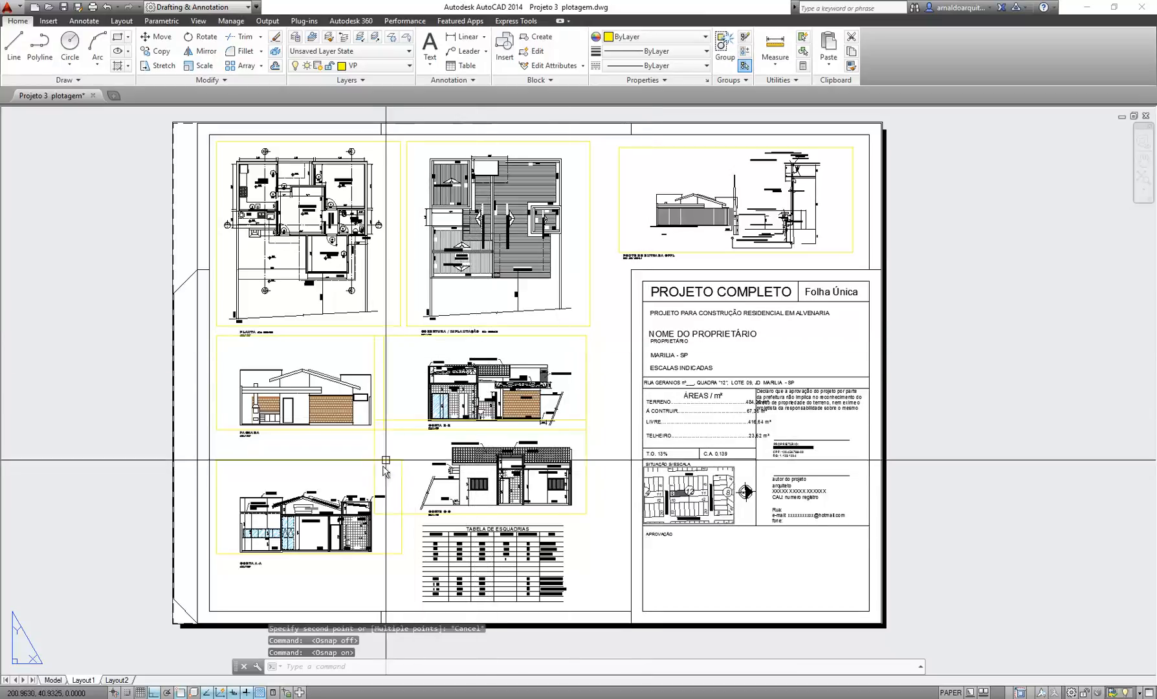
{"action": "key", "text": "F3"}
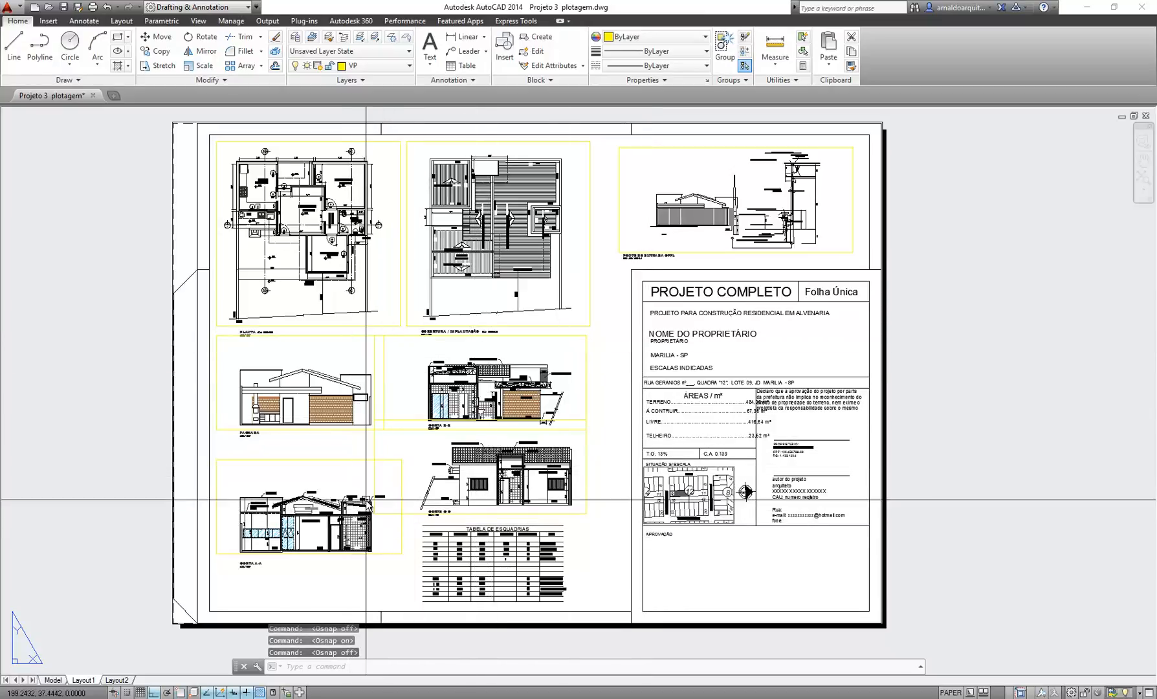
{"action": "key", "text": "F3"}
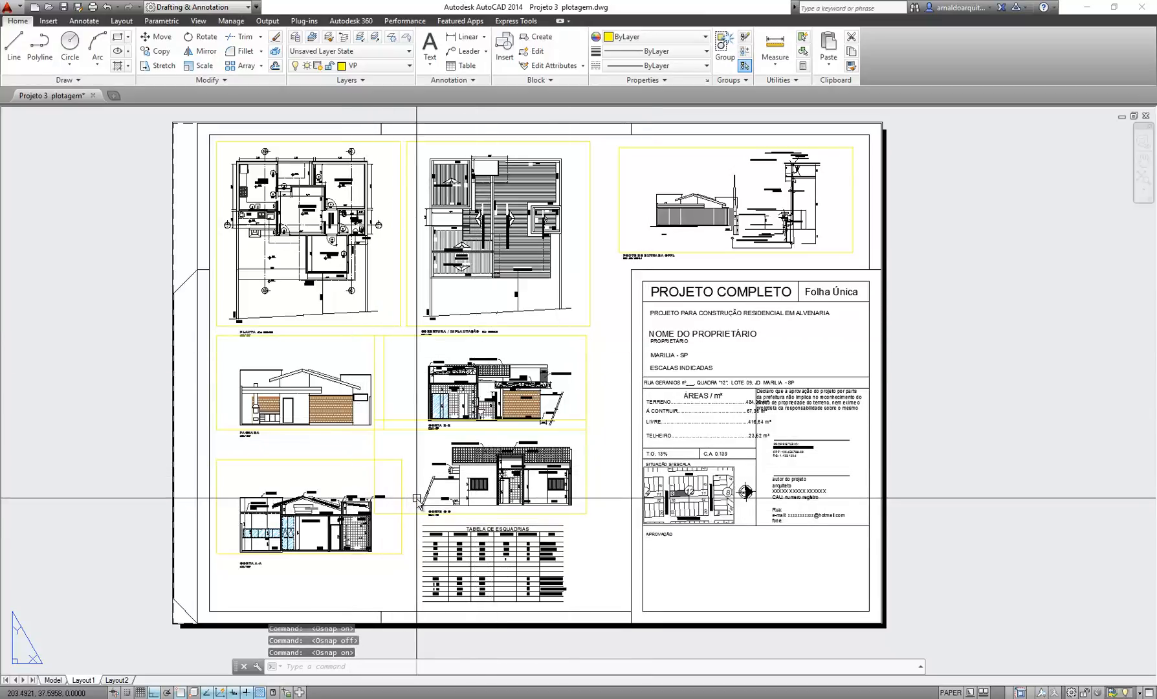
{"action": "right_click", "coordinate": [184, 693]}
{"action": "mouse_move", "coordinate": [204, 685]}
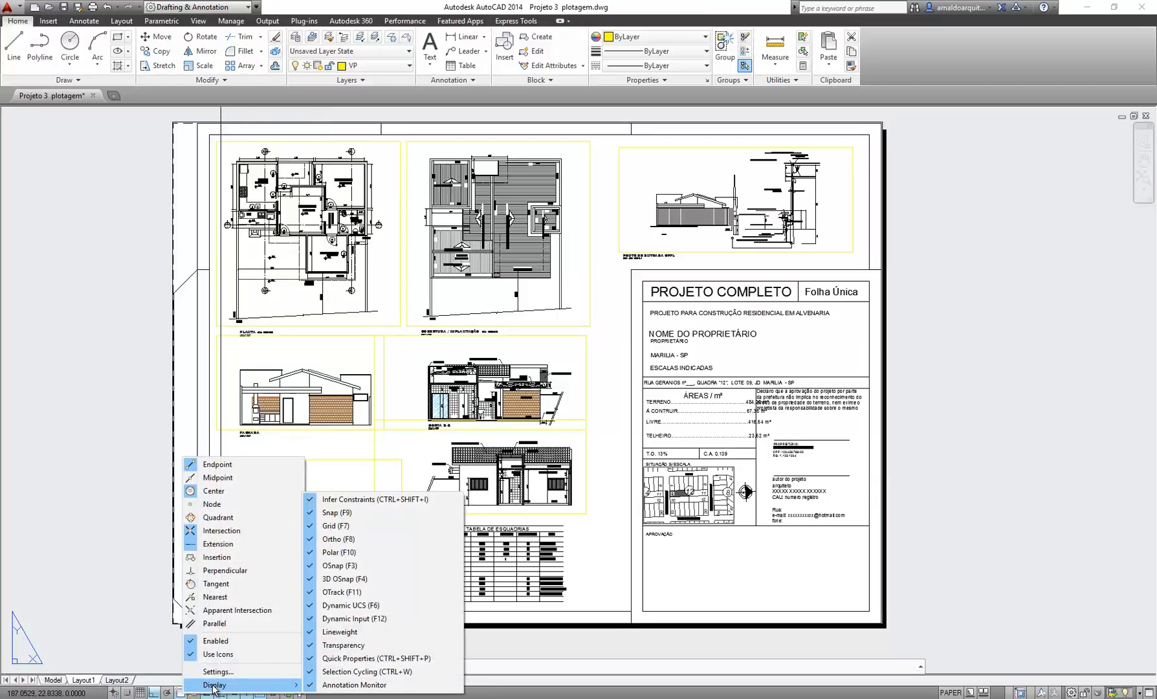
{"action": "left_click", "coordinate": [218, 671]}
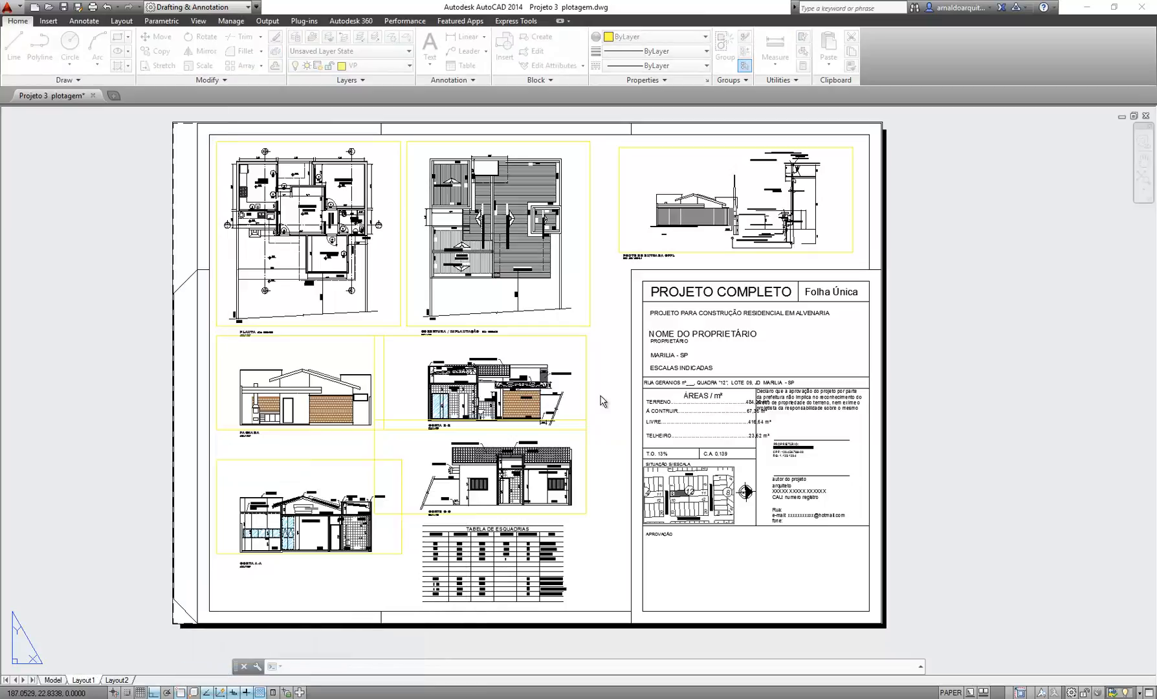
{"action": "left_click", "coordinate": [679, 286]}
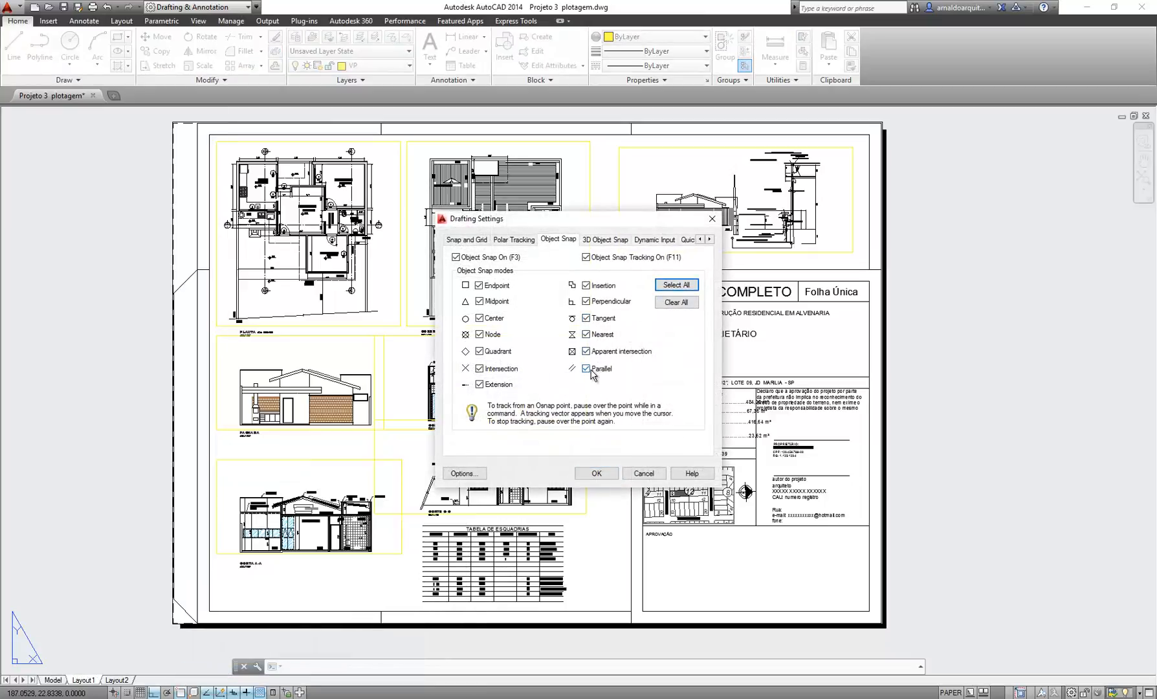
{"action": "left_click", "coordinate": [589, 369]}
{"action": "left_click", "coordinate": [597, 473]}
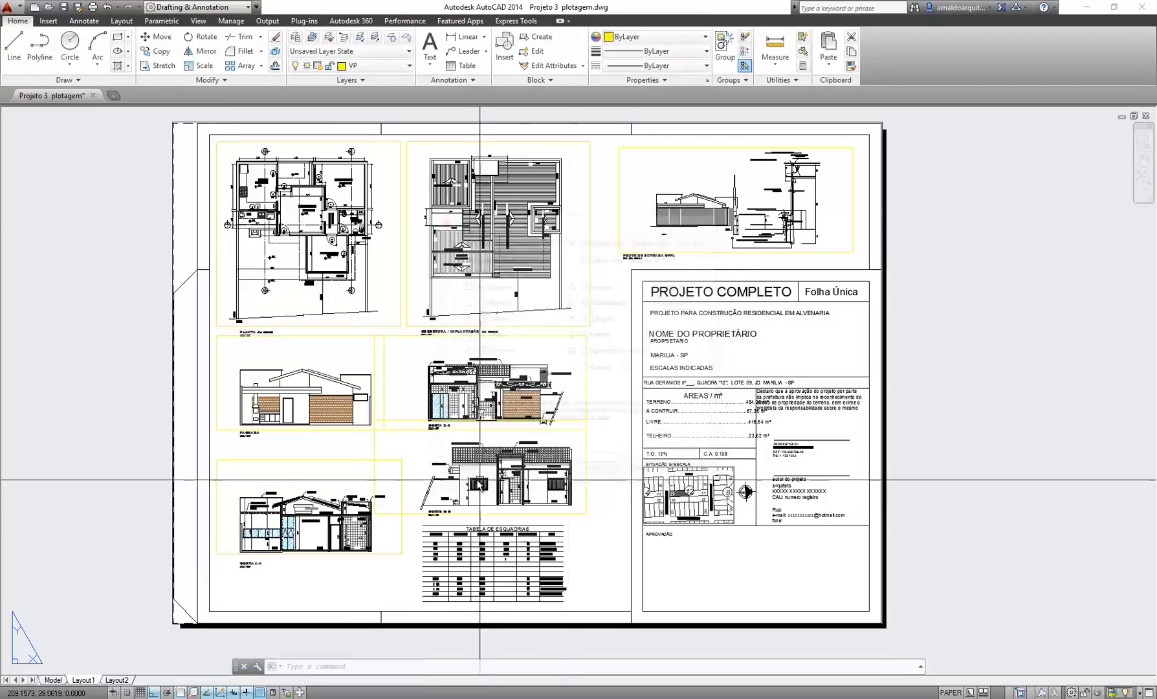
Measure the sheet's full width perpendicular to its outer edges, and its full height between the corners
{"action": "type", "text": "dist"}
{"action": "key", "text": "Return"}
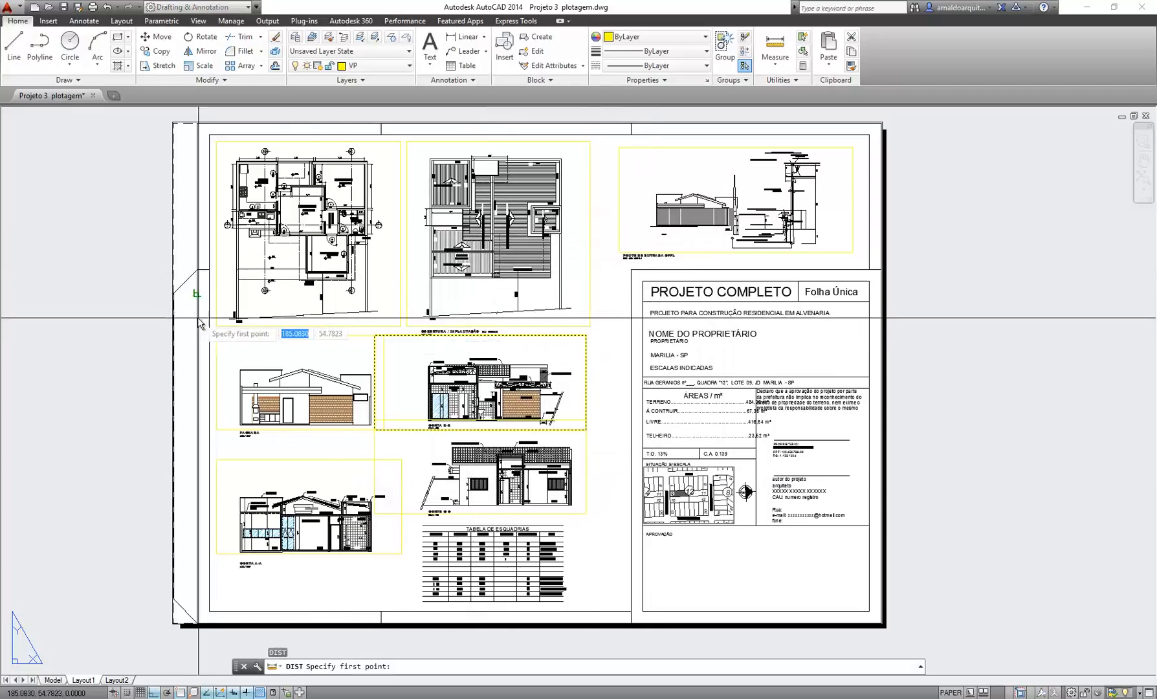
{"action": "left_click", "coordinate": [175, 297]}
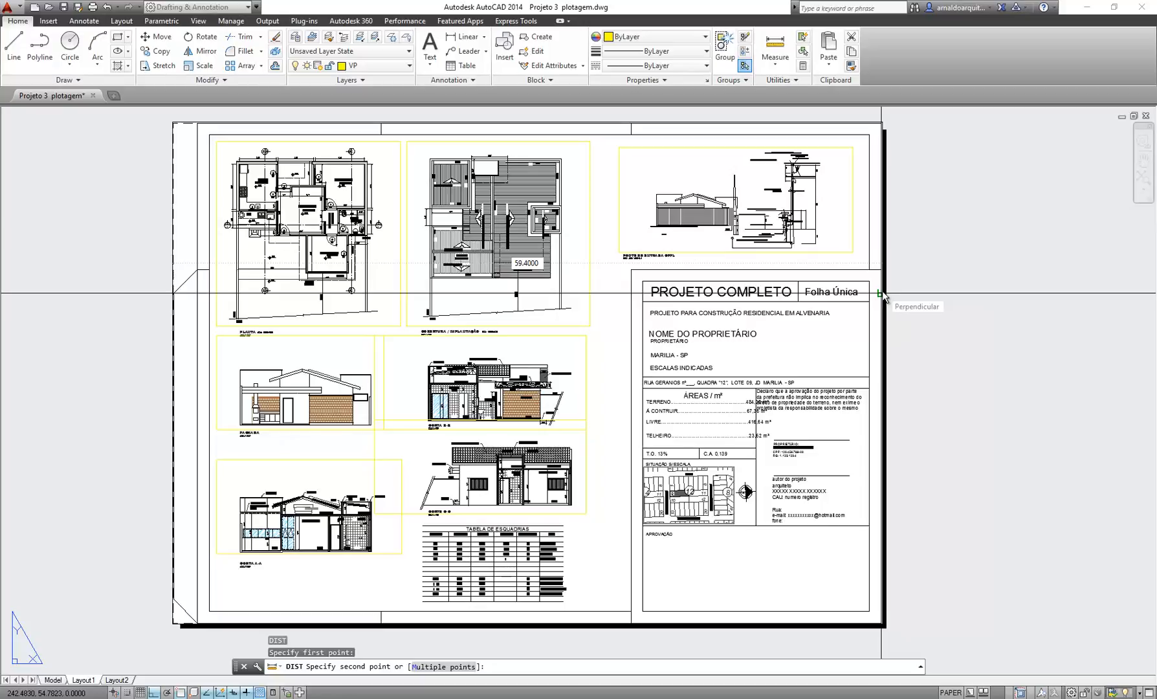
{"action": "left_click", "coordinate": [881, 293]}
{"action": "key", "text": "Return"}
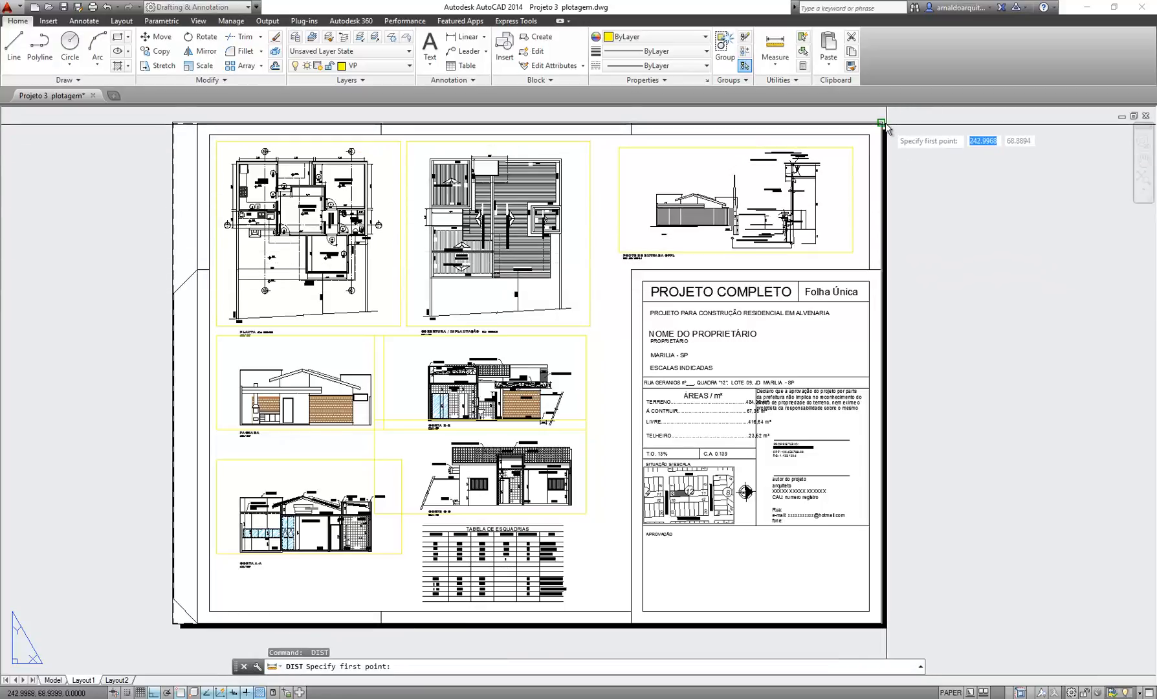
{"action": "left_click", "coordinate": [883, 123]}
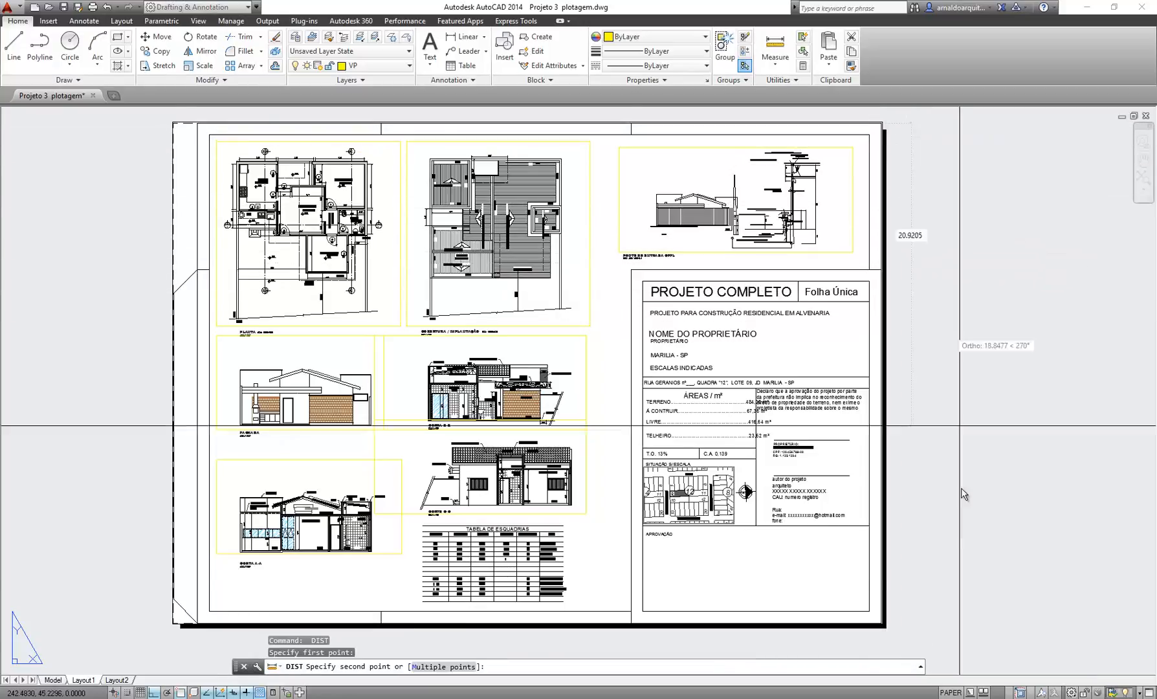
{"action": "left_click", "coordinate": [880, 623]}
{"action": "scroll", "coordinate": [653, 459], "scroll_direction": "down", "scroll_amount": 3}
{"action": "middle_click_drag", "start_coordinate": [653, 459], "coordinate": [591, 459]}
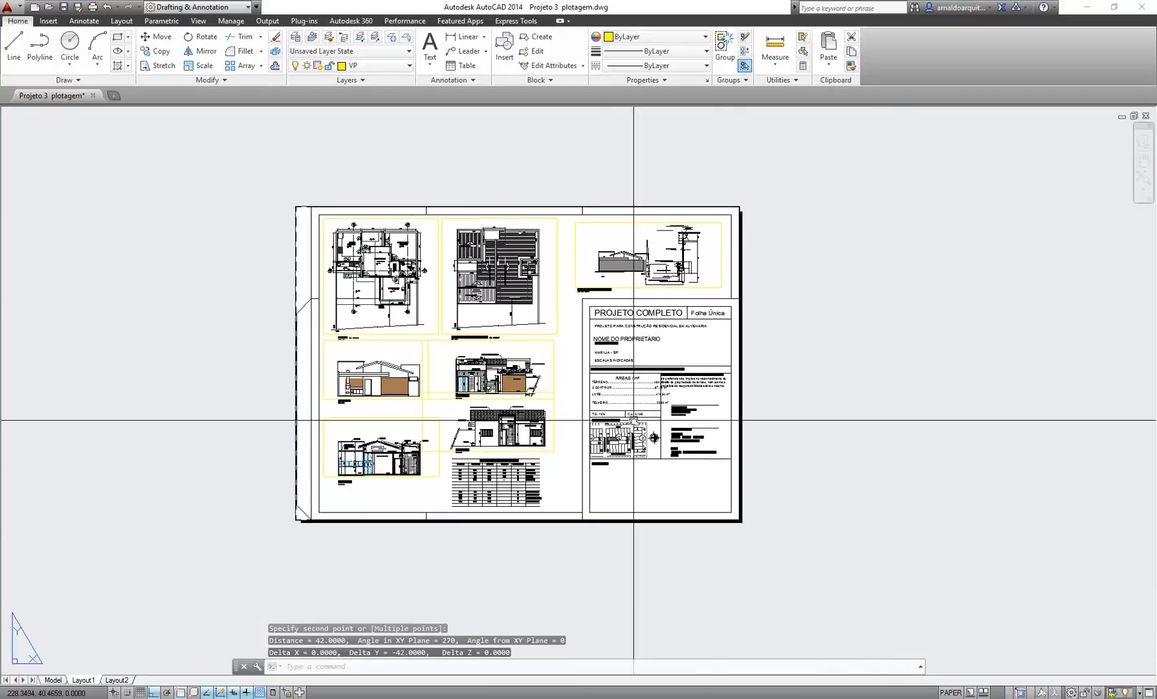
{"action": "scroll", "coordinate": [588, 376], "scroll_direction": "up", "scroll_amount": 3}
{"action": "middle_click_drag", "start_coordinate": [589, 377], "coordinate": [570, 376]}
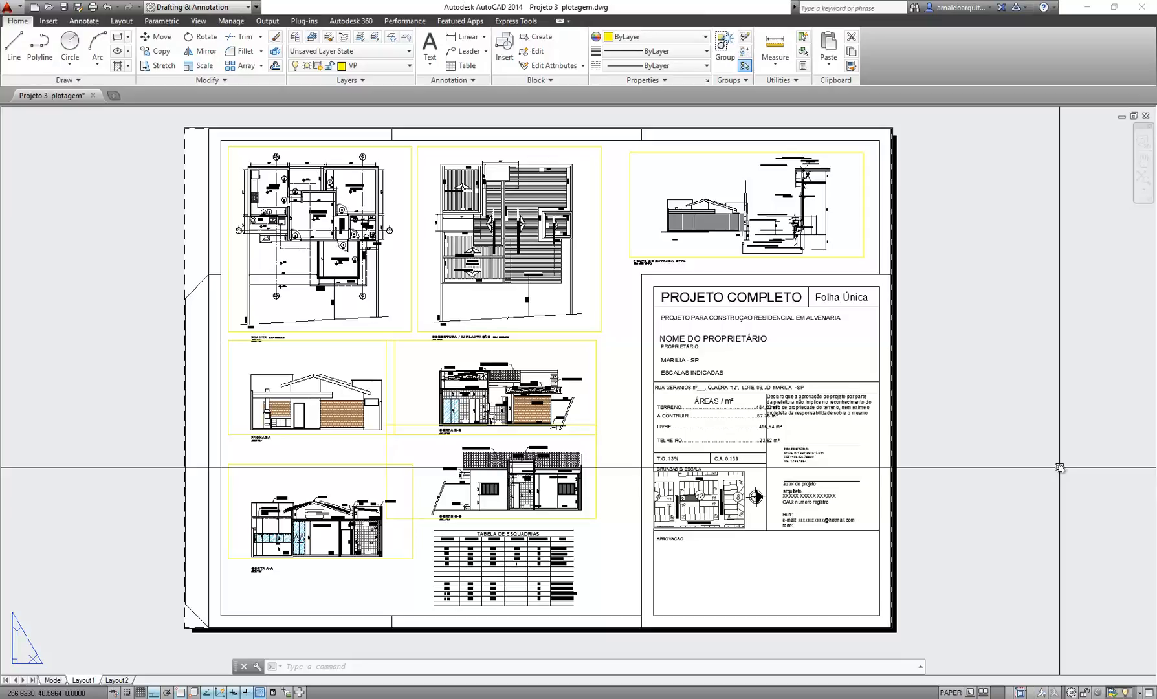
Open the plot settings for Layout1 and expand them to include the plot style and orientation options
{"action": "key", "text": "ctrl+p"}
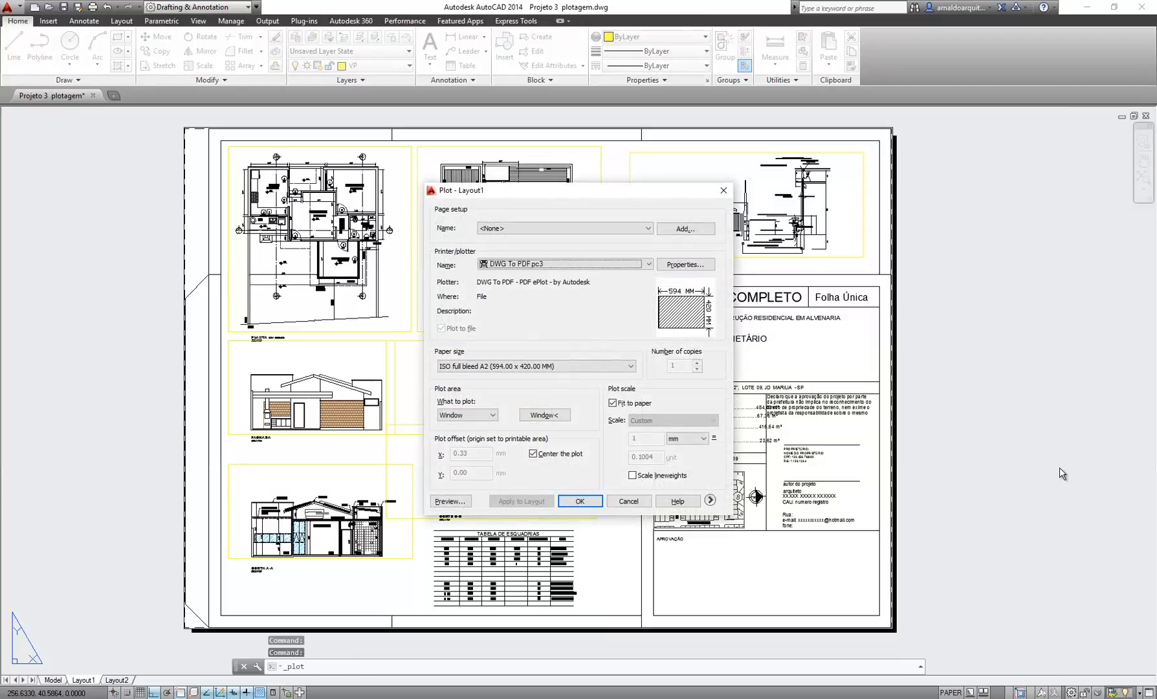
{"action": "left_click", "coordinate": [710, 500]}
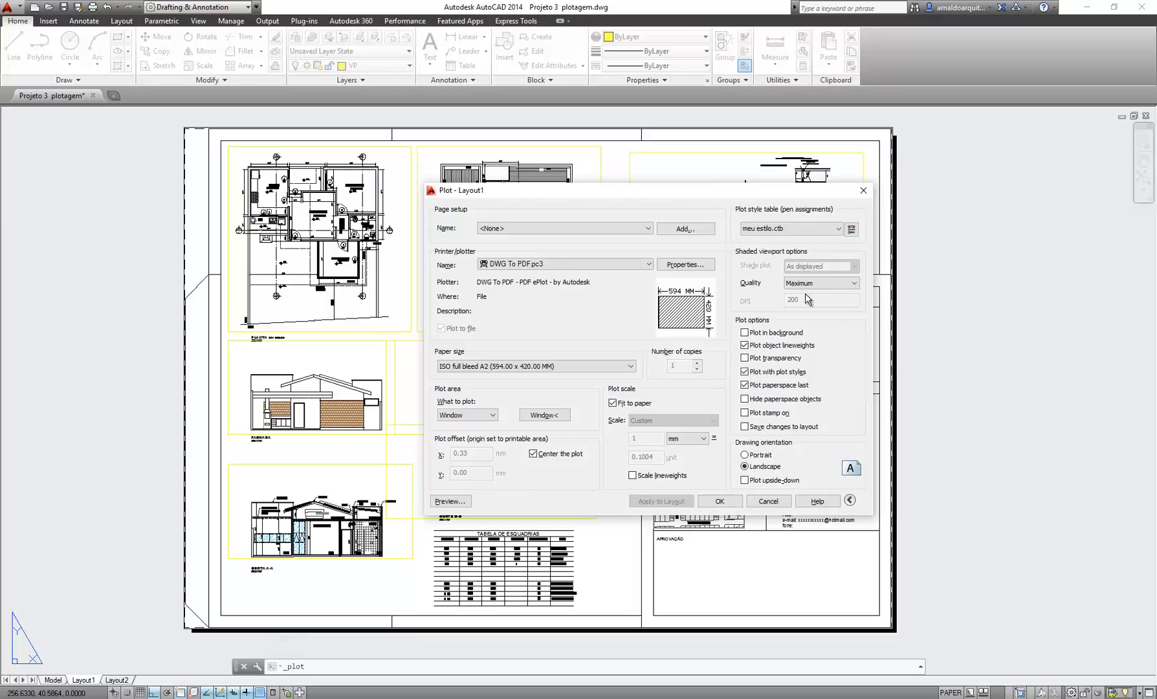
{"action": "left_click", "coordinate": [601, 228]}
{"action": "left_click", "coordinate": [601, 227]}
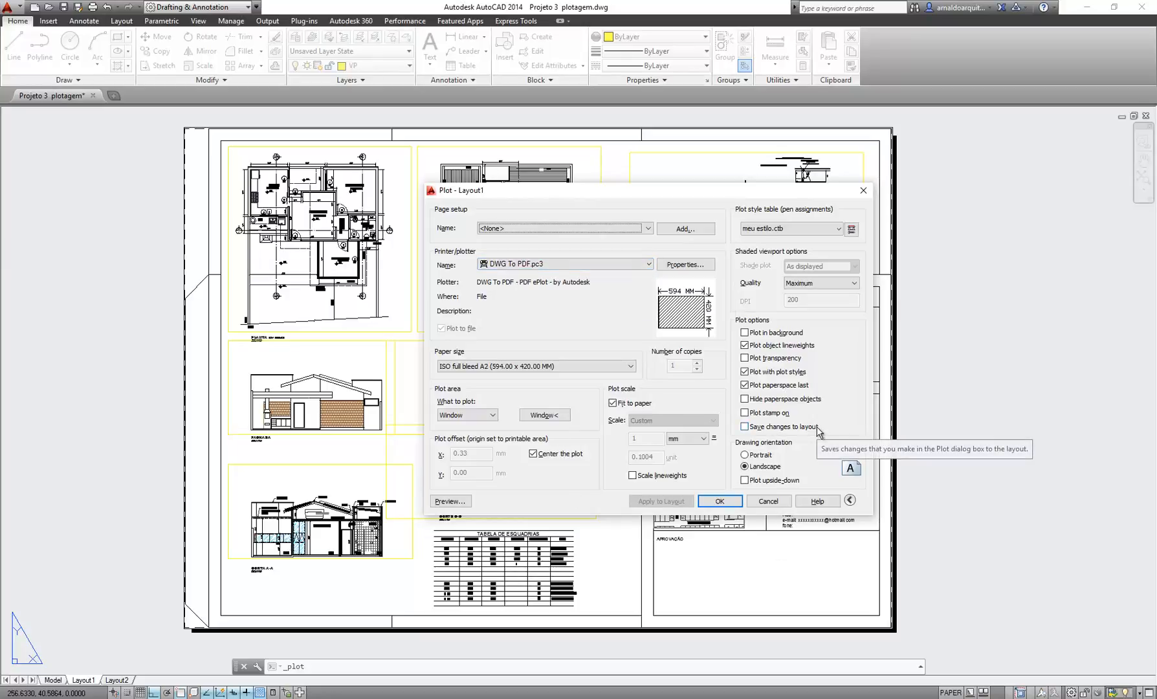
Preview the Layout1 plot, examine the sections, title block and plans up close, and close the preview
{"action": "left_click", "coordinate": [449, 500]}
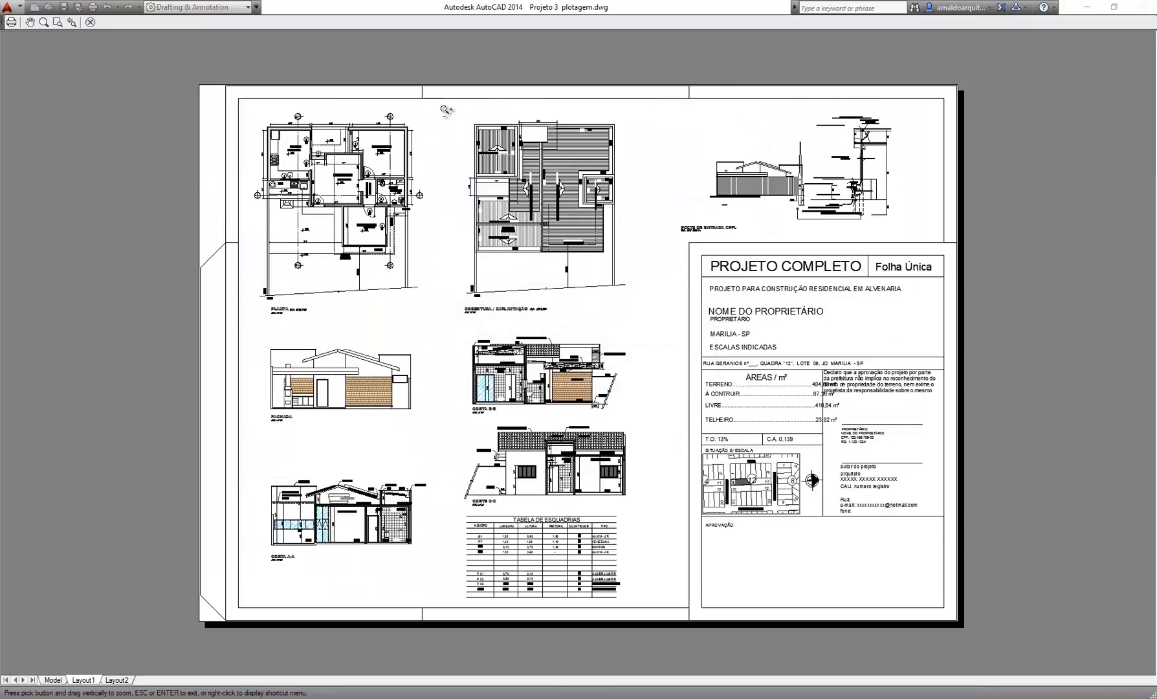
{"action": "scroll", "coordinate": [444, 458], "scroll_direction": "up", "scroll_amount": 4}
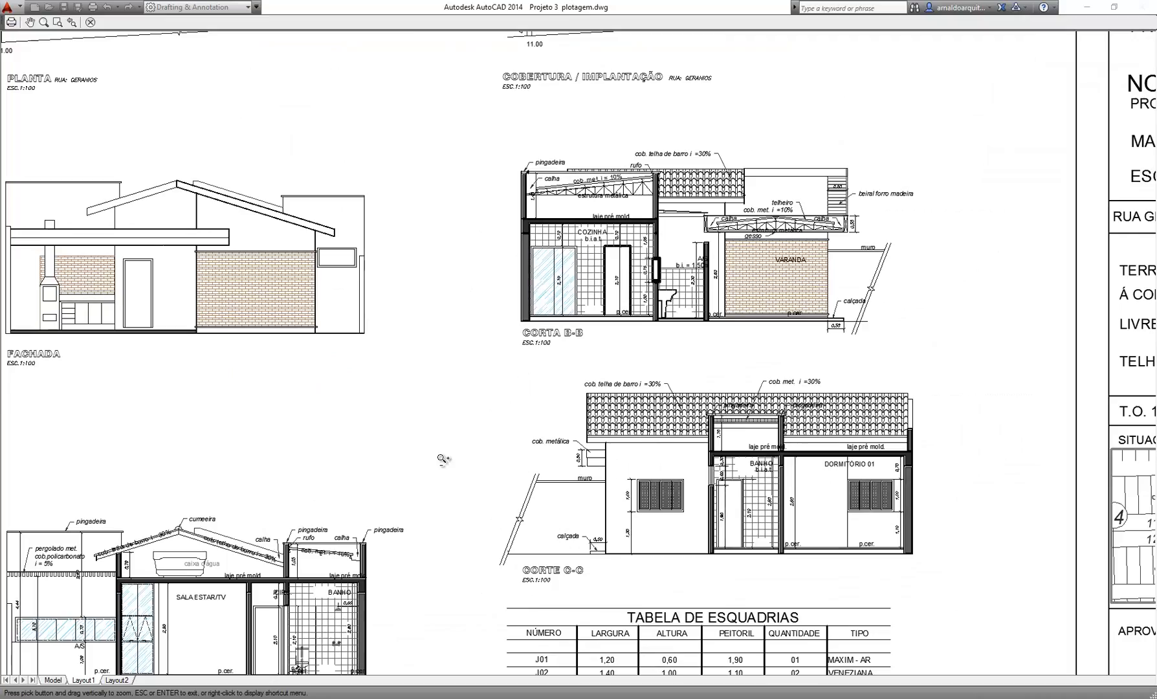
{"action": "middle_click_drag", "start_coordinate": [1051, 244], "coordinate": [577, 409]}
{"action": "scroll", "coordinate": [576, 409], "scroll_direction": "down", "scroll_amount": 2}
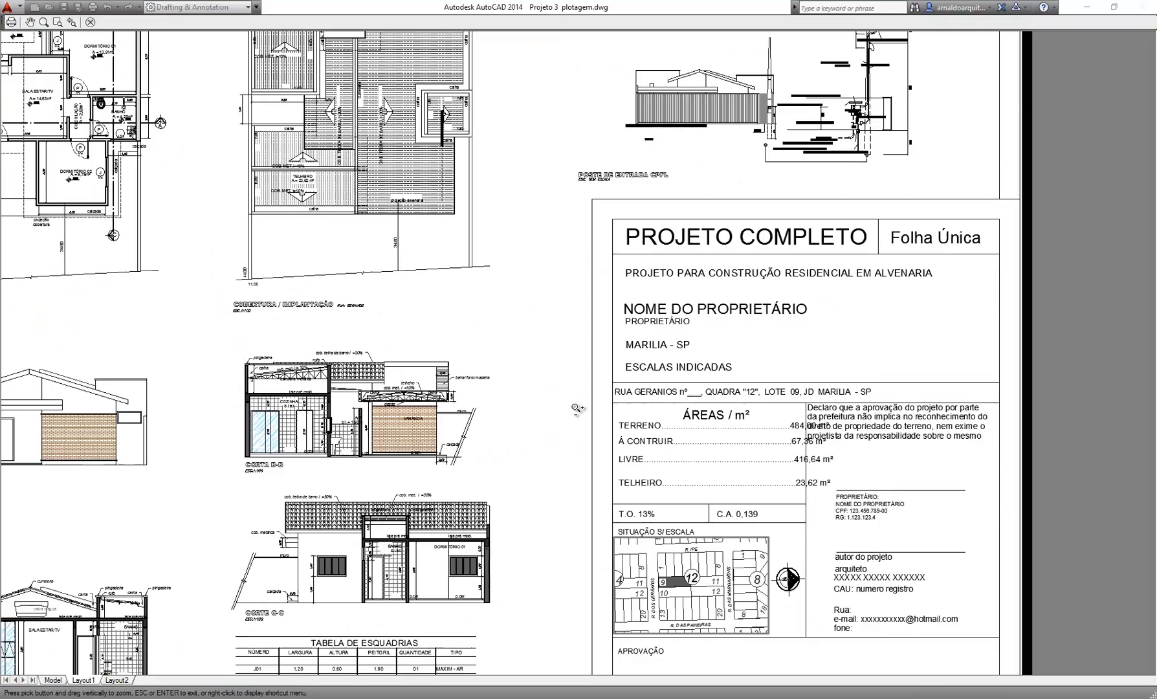
{"action": "middle_click_drag", "start_coordinate": [798, 228], "coordinate": [1080, 423]}
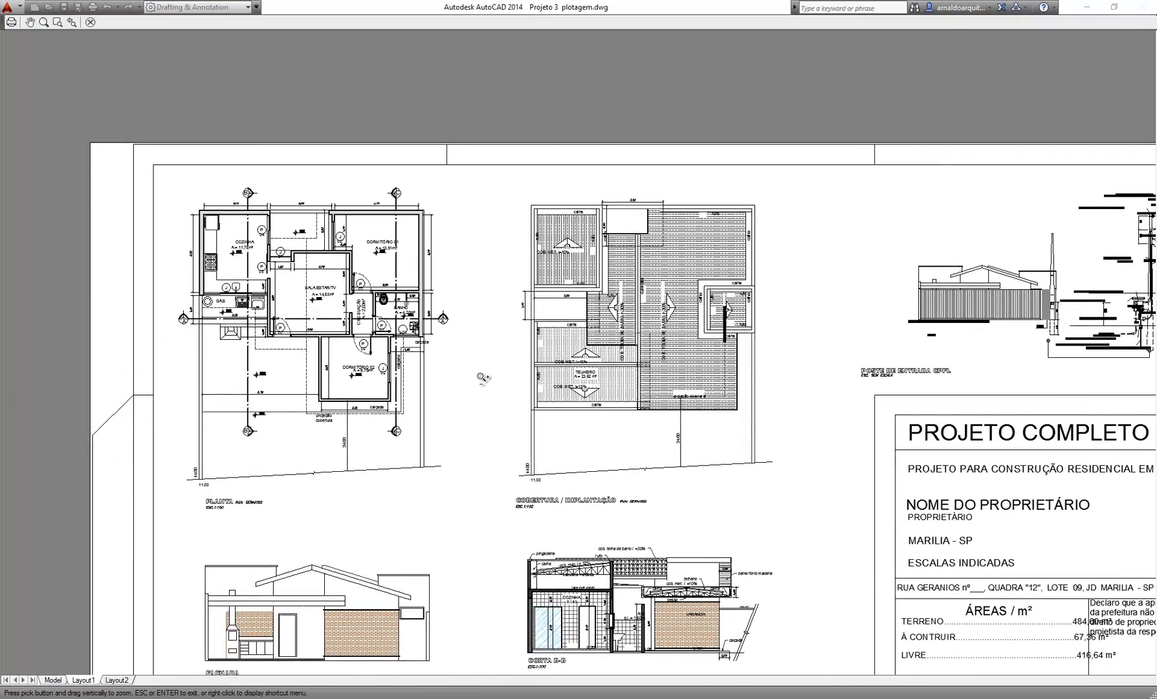
{"action": "key", "text": "Escape"}
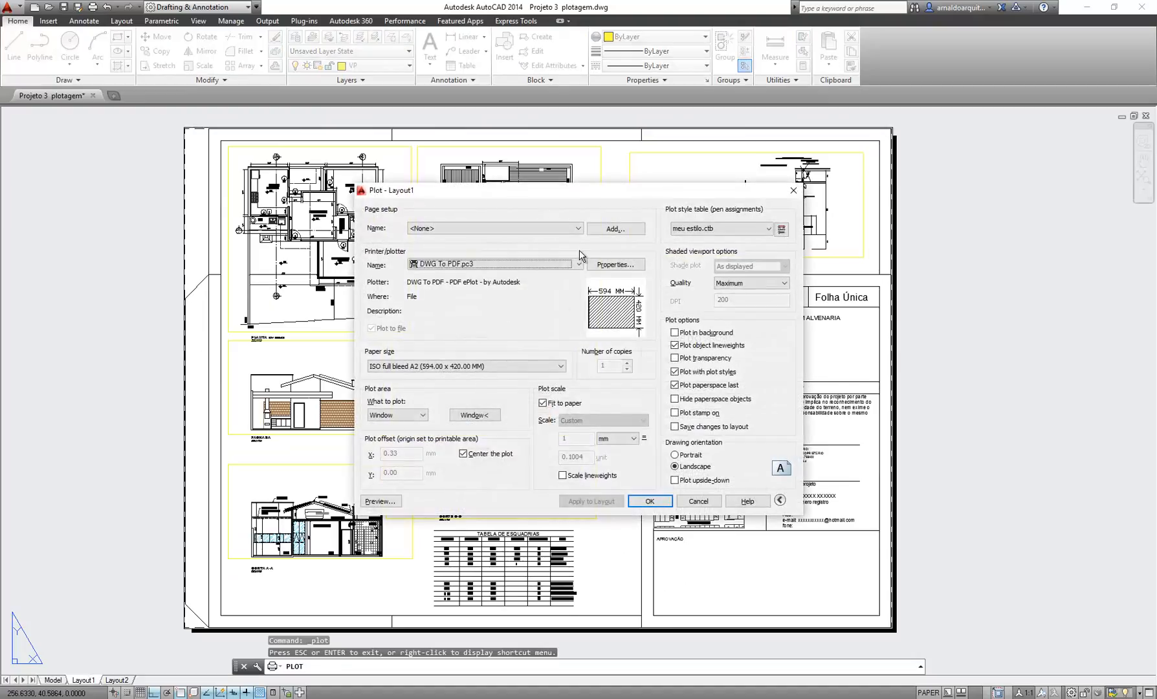
Plot Layout1 to a PDF saved on the desktop as Projeto 3 plotagem-Layout1.pdf
{"action": "left_click", "coordinate": [650, 501]}
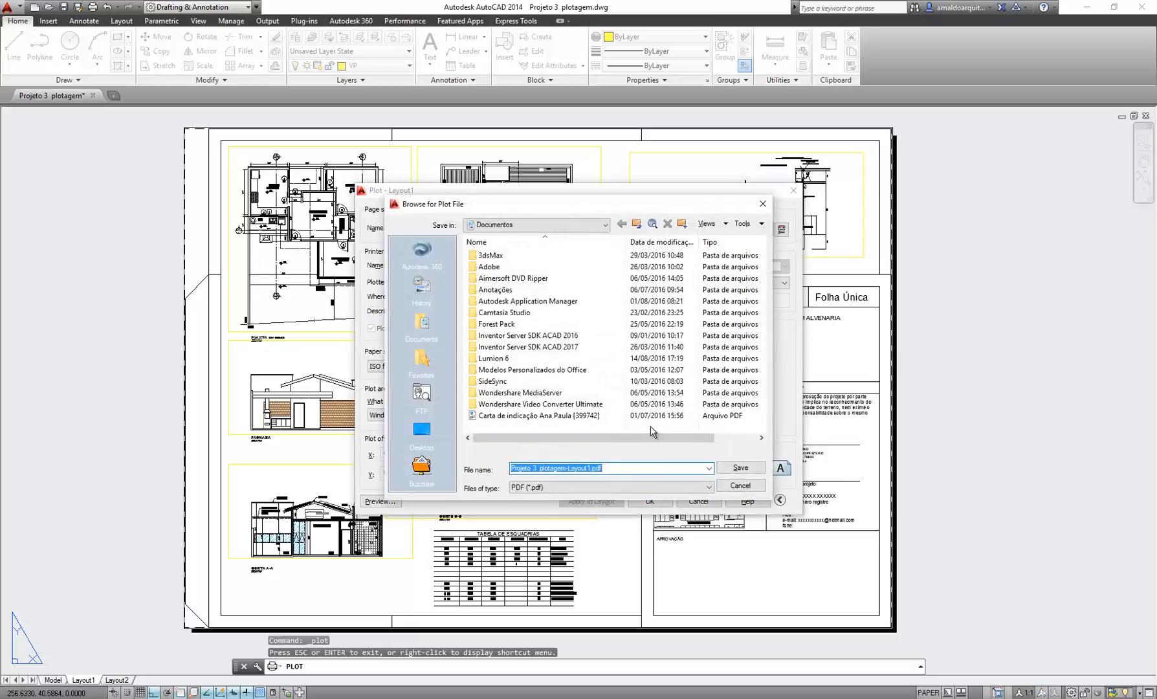
{"action": "left_click_drag", "start_coordinate": [539, 205], "coordinate": [540, 176]}
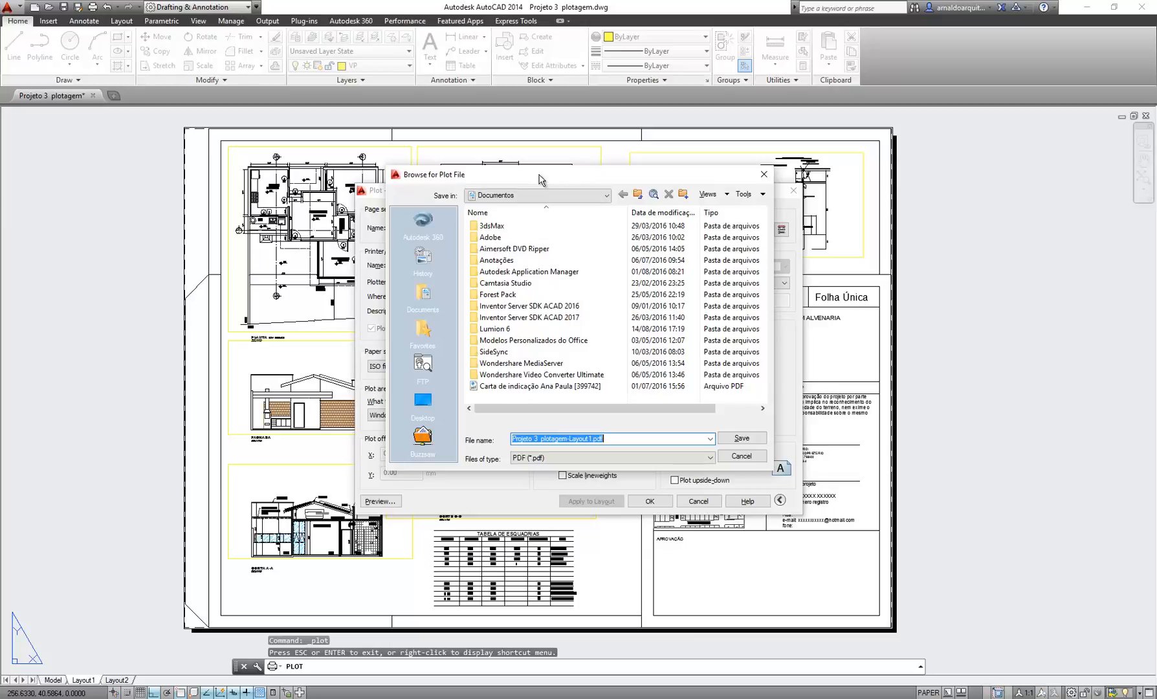
{"action": "left_click", "coordinate": [423, 402]}
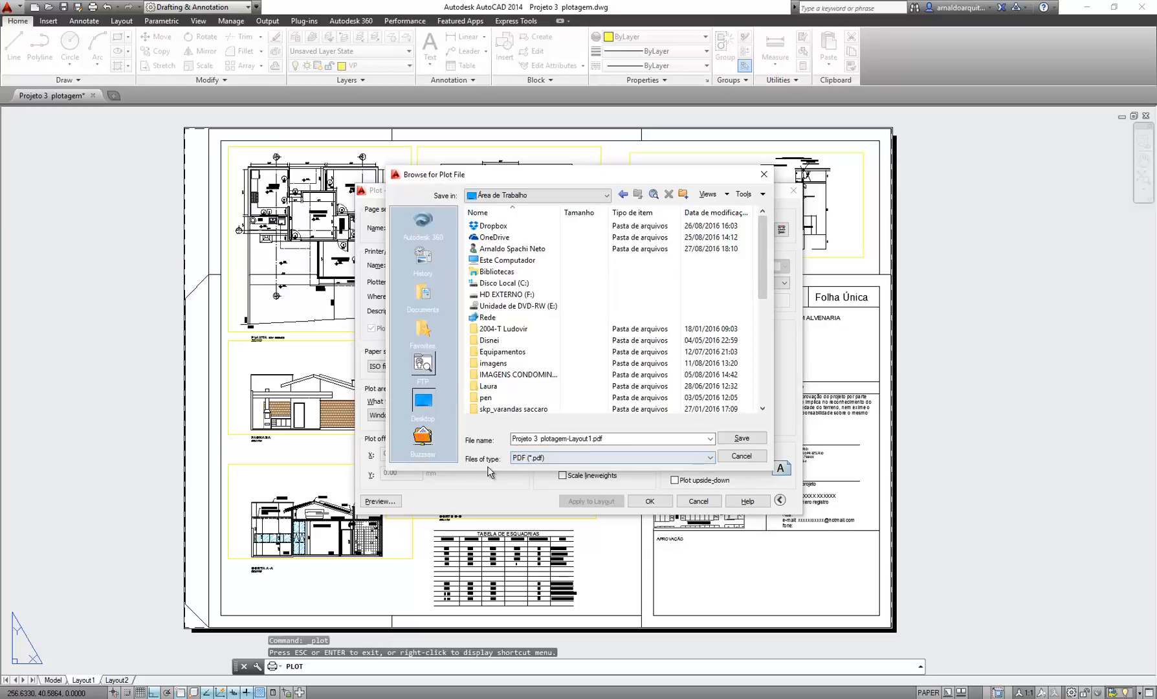
{"action": "left_click", "coordinate": [742, 440]}
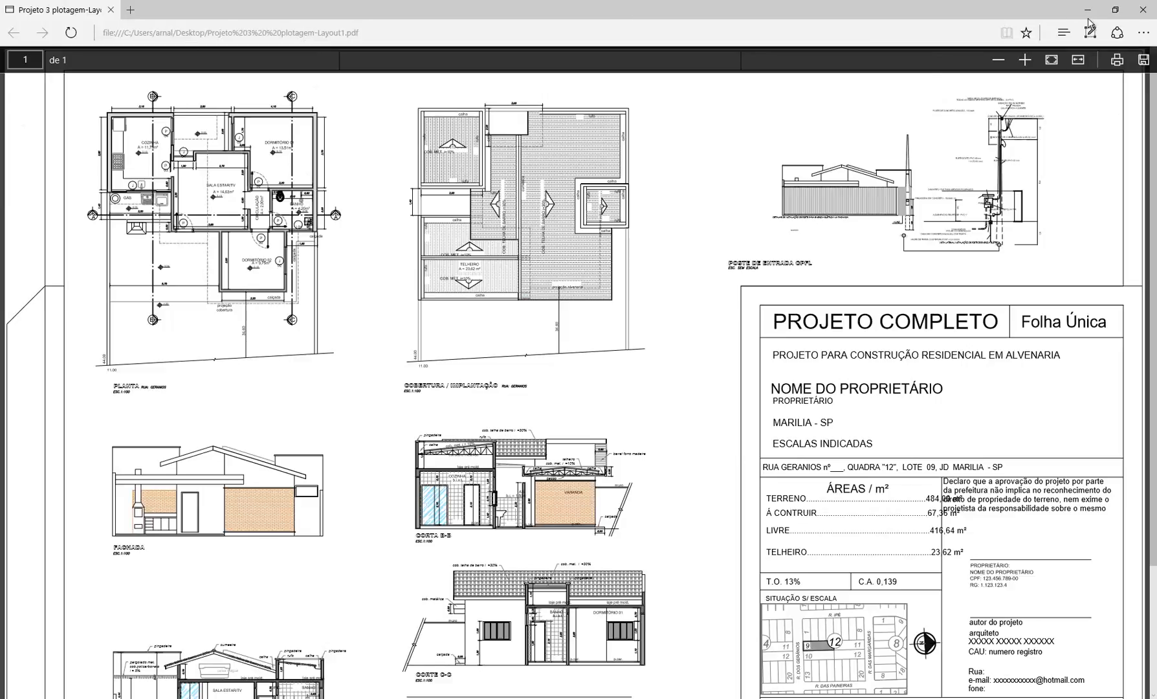
Examine the exported PDF sheet in the viewer, from the plans down to the sections and window schedule
{"action": "left_click", "coordinate": [1136, 34]}
{"action": "left_click", "coordinate": [1136, 34]}
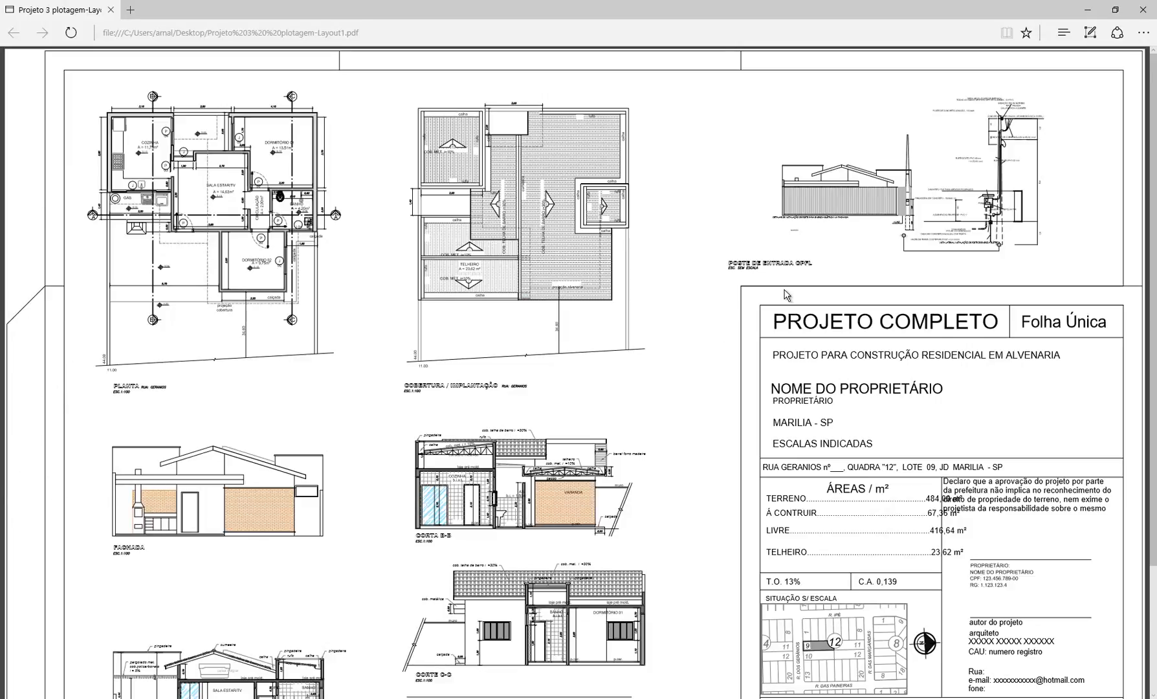
{"action": "scroll", "coordinate": [785, 294], "scroll_direction": "down", "scroll_amount": 3}
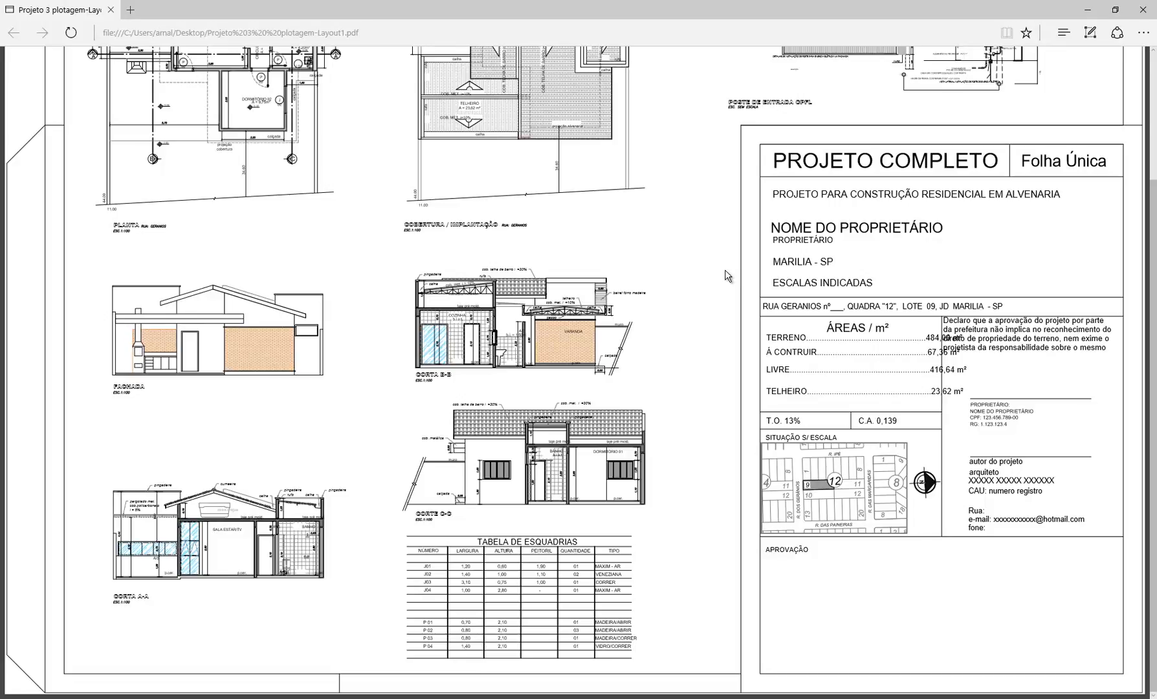
{"action": "scroll", "coordinate": [724, 275], "scroll_direction": "up", "scroll_amount": 3}
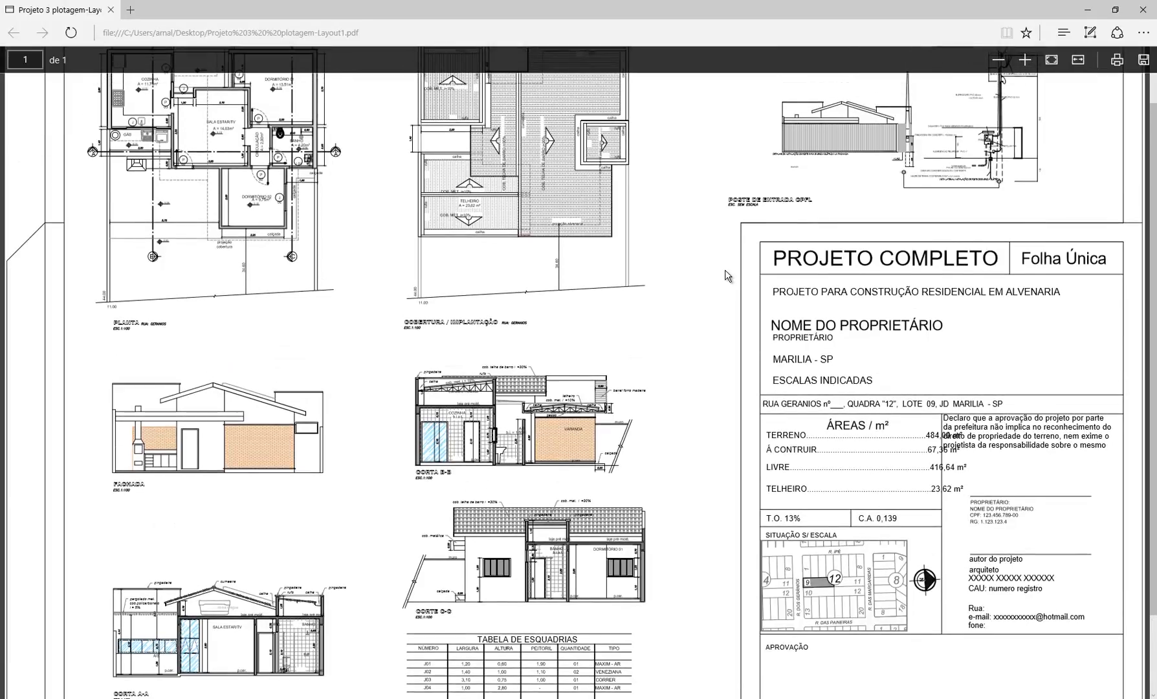